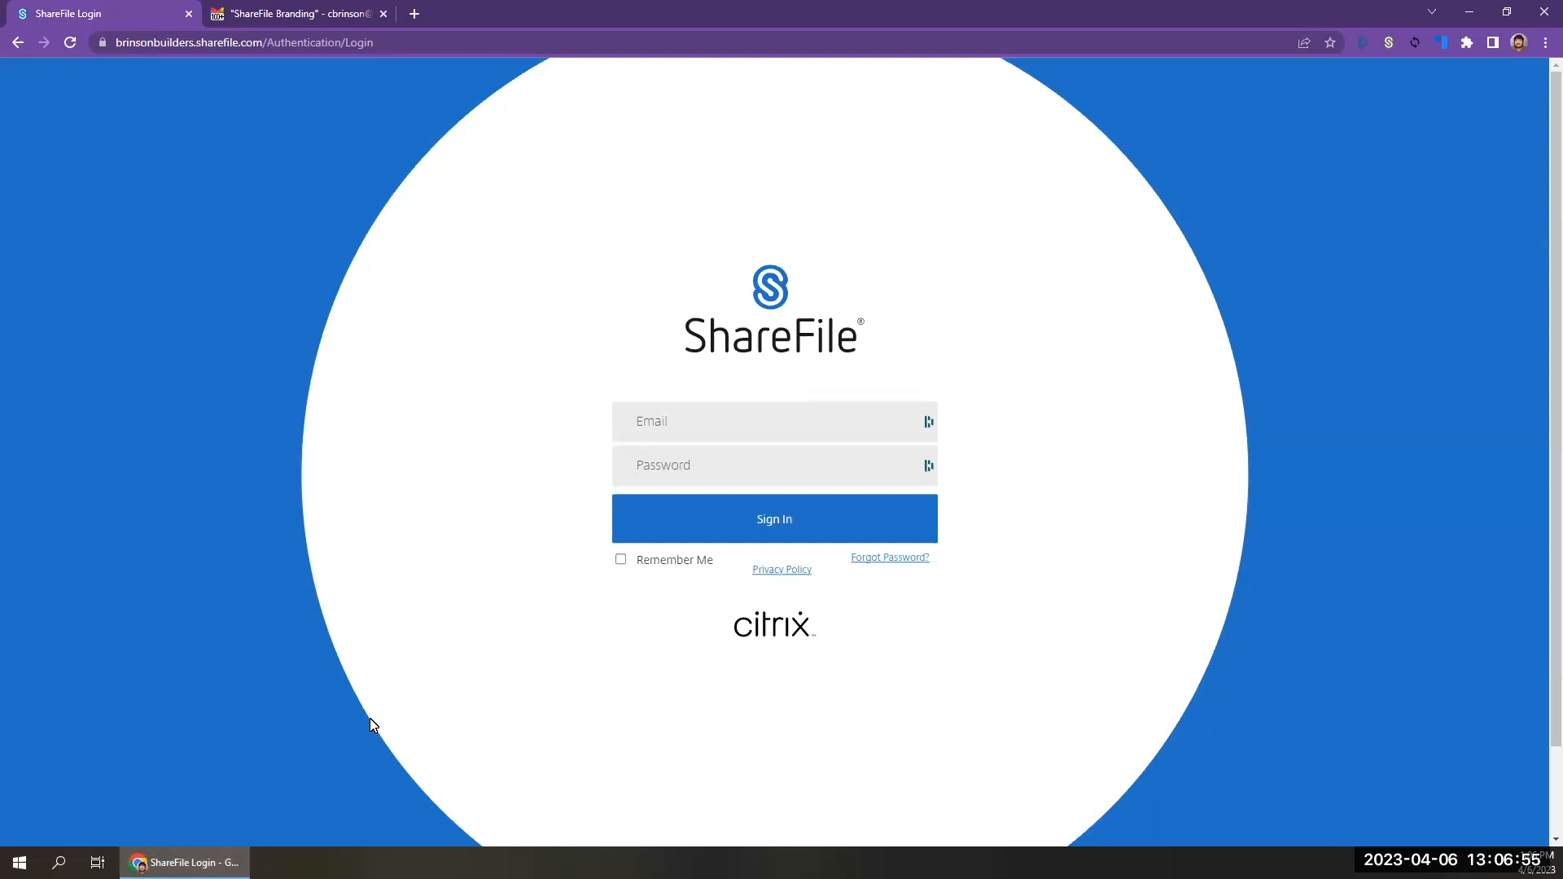
Sign in to the ShareFile account with the account e-mail and password.
click(710, 424)
key(Tab)
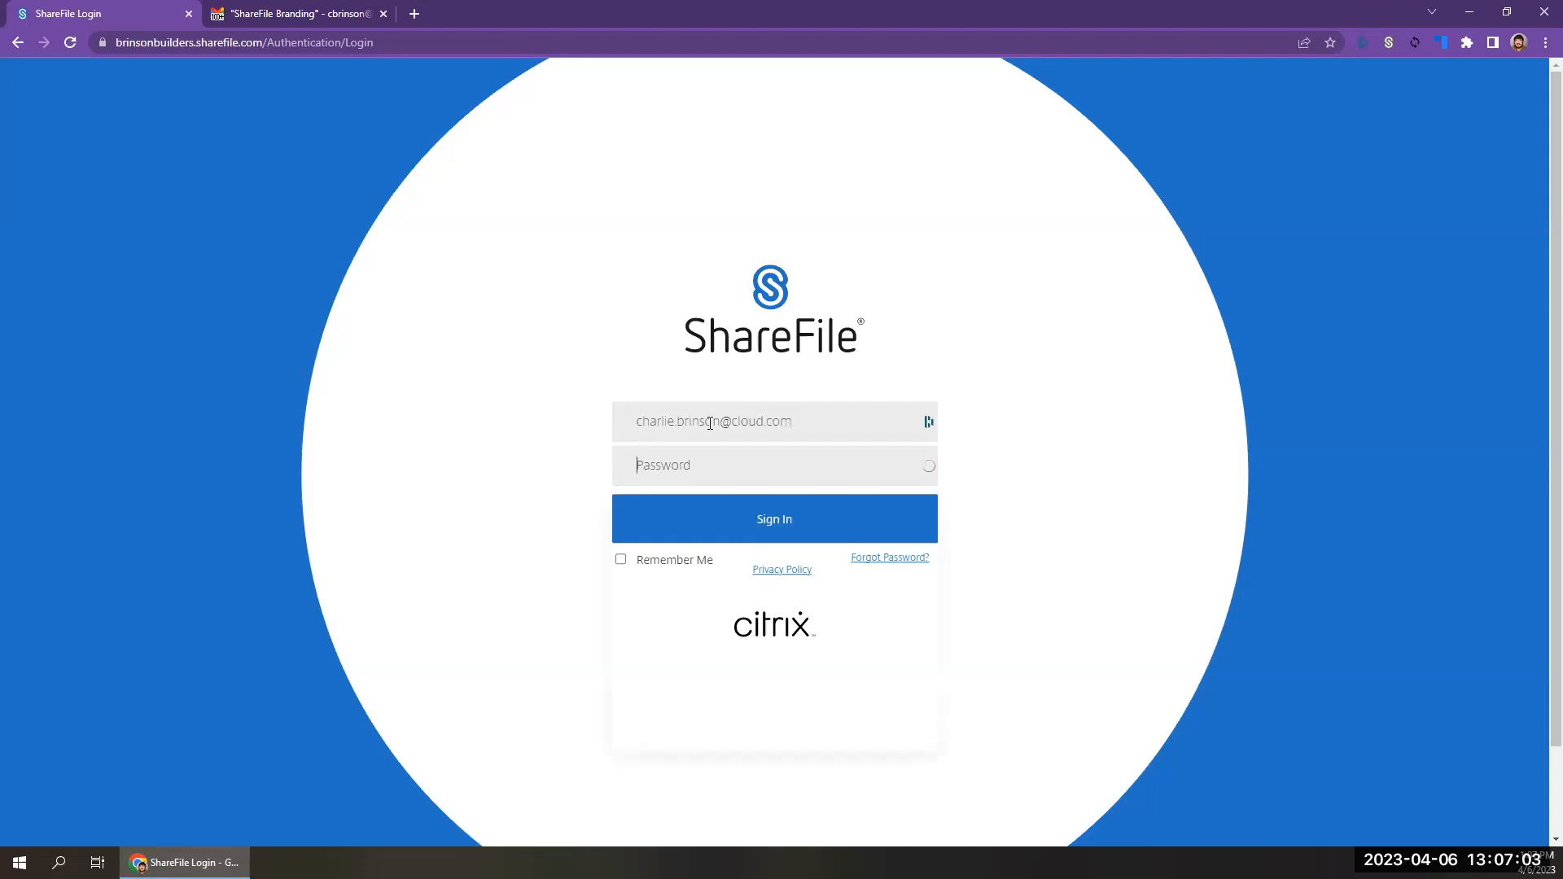
text(************)
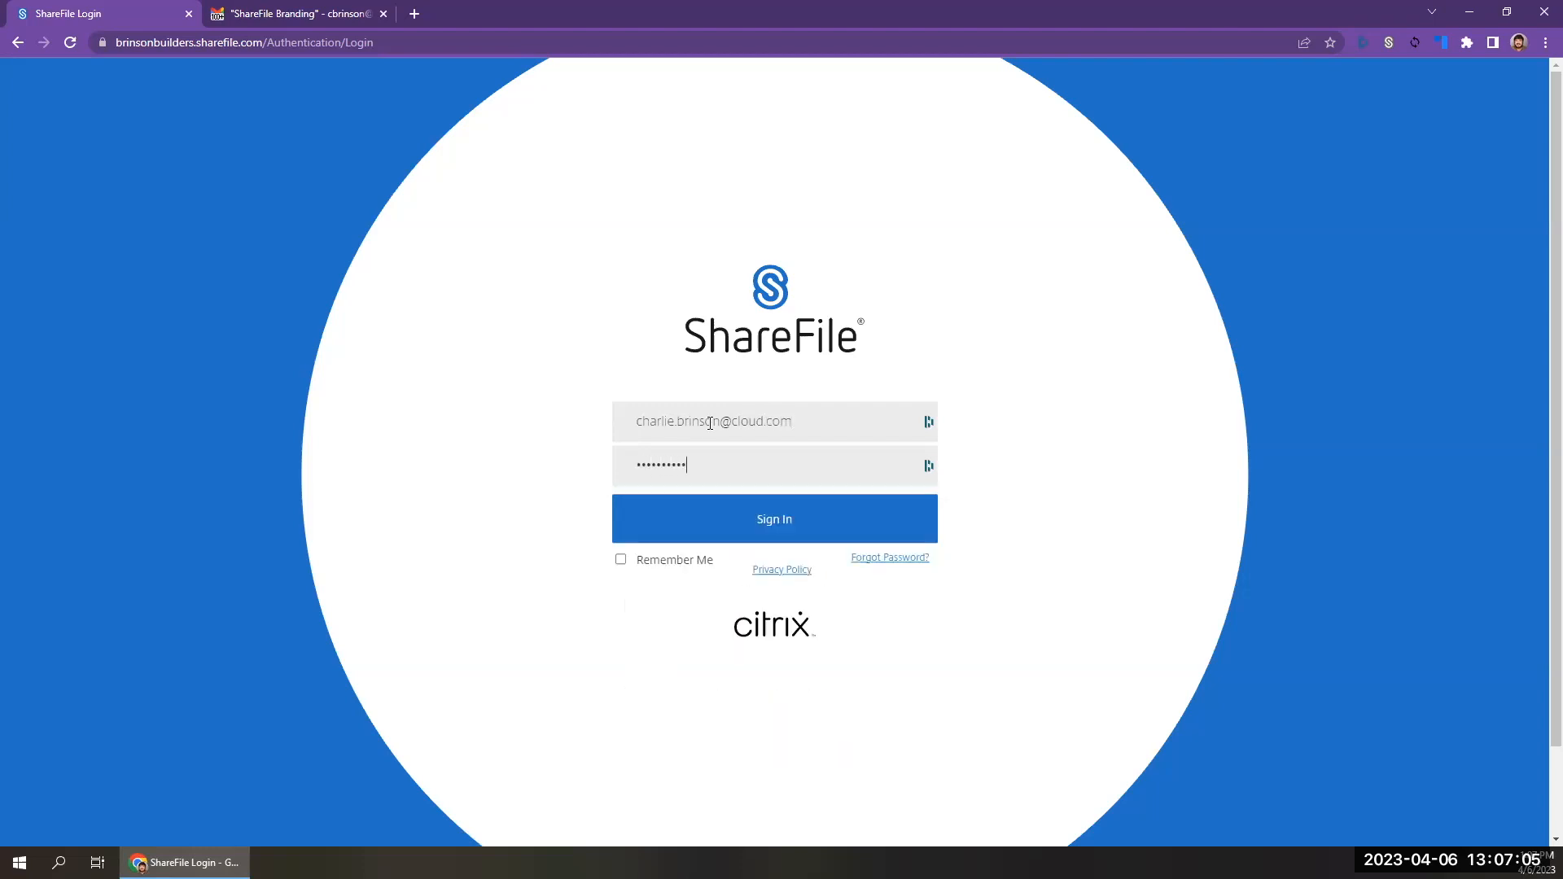
key(Return)
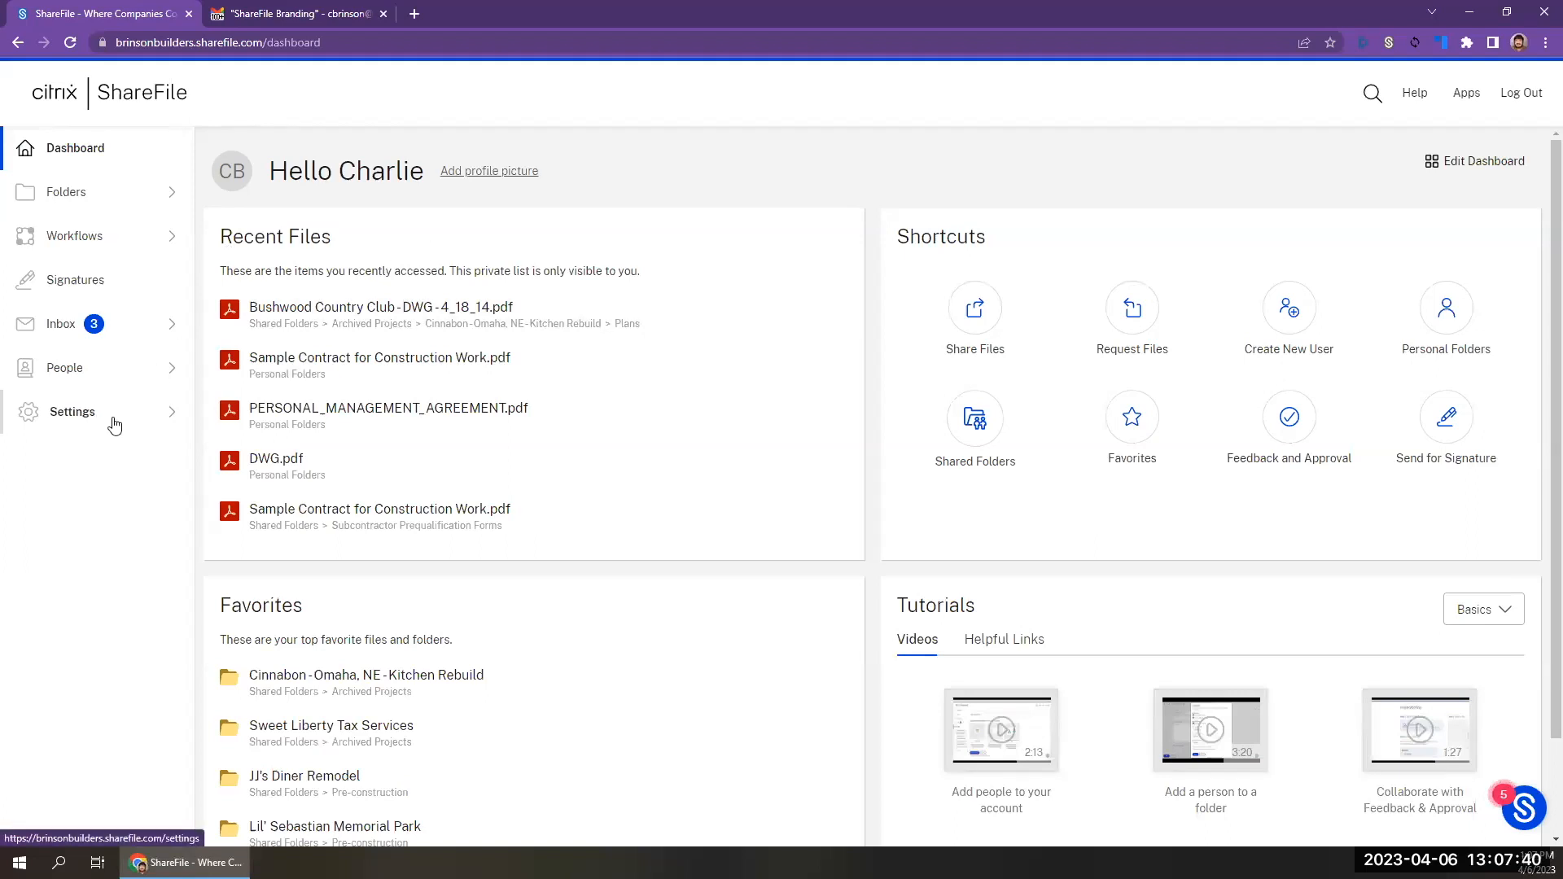
Browse the employees under People and open the form for creating a new employee.
click(114, 424)
click(105, 373)
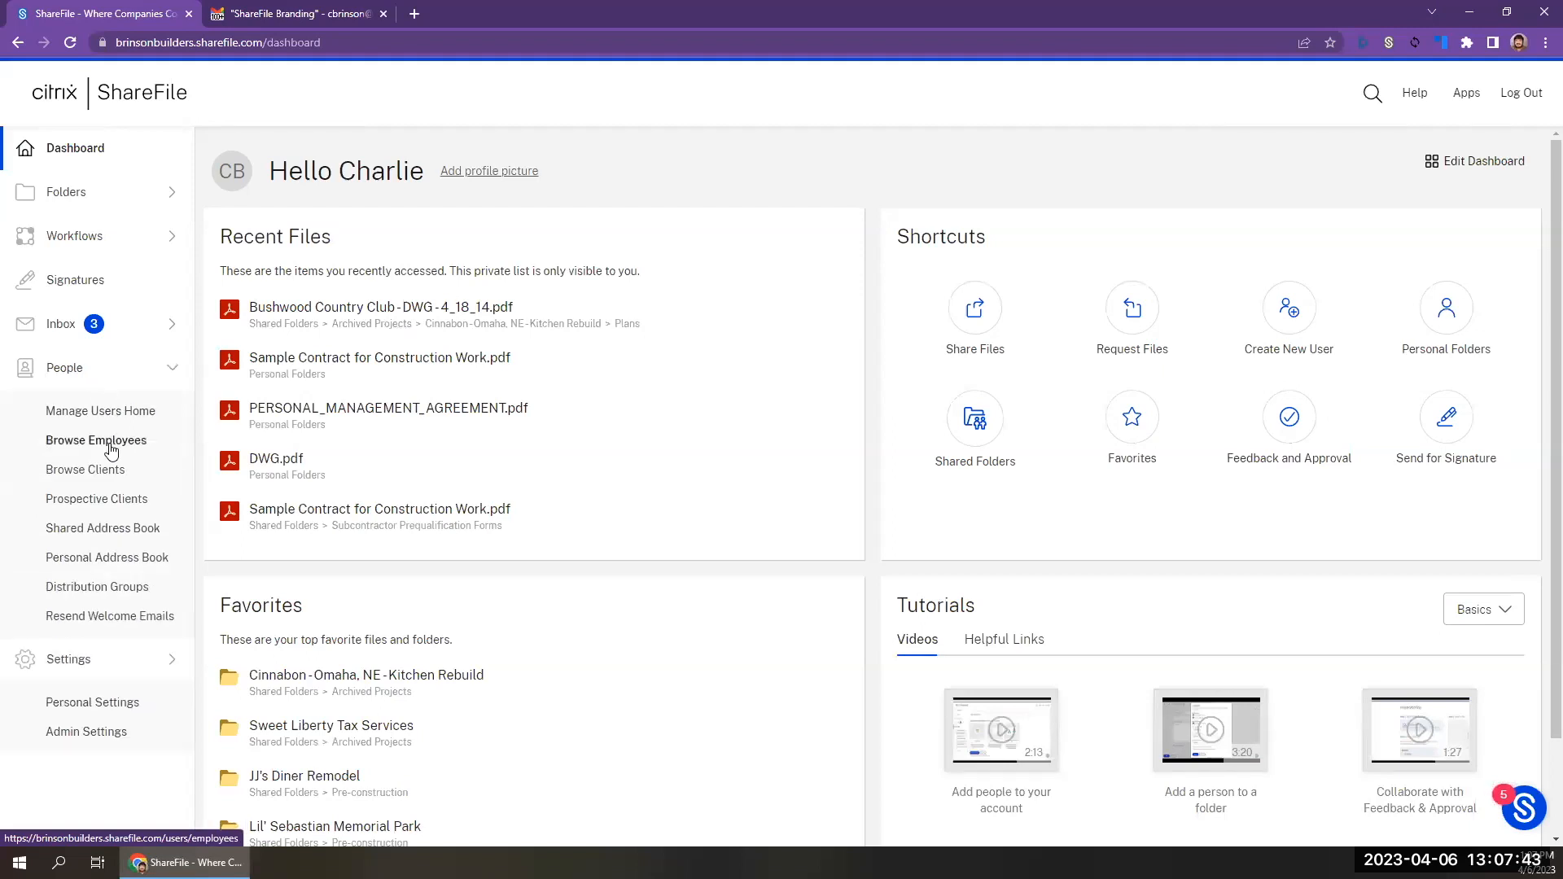
click(111, 447)
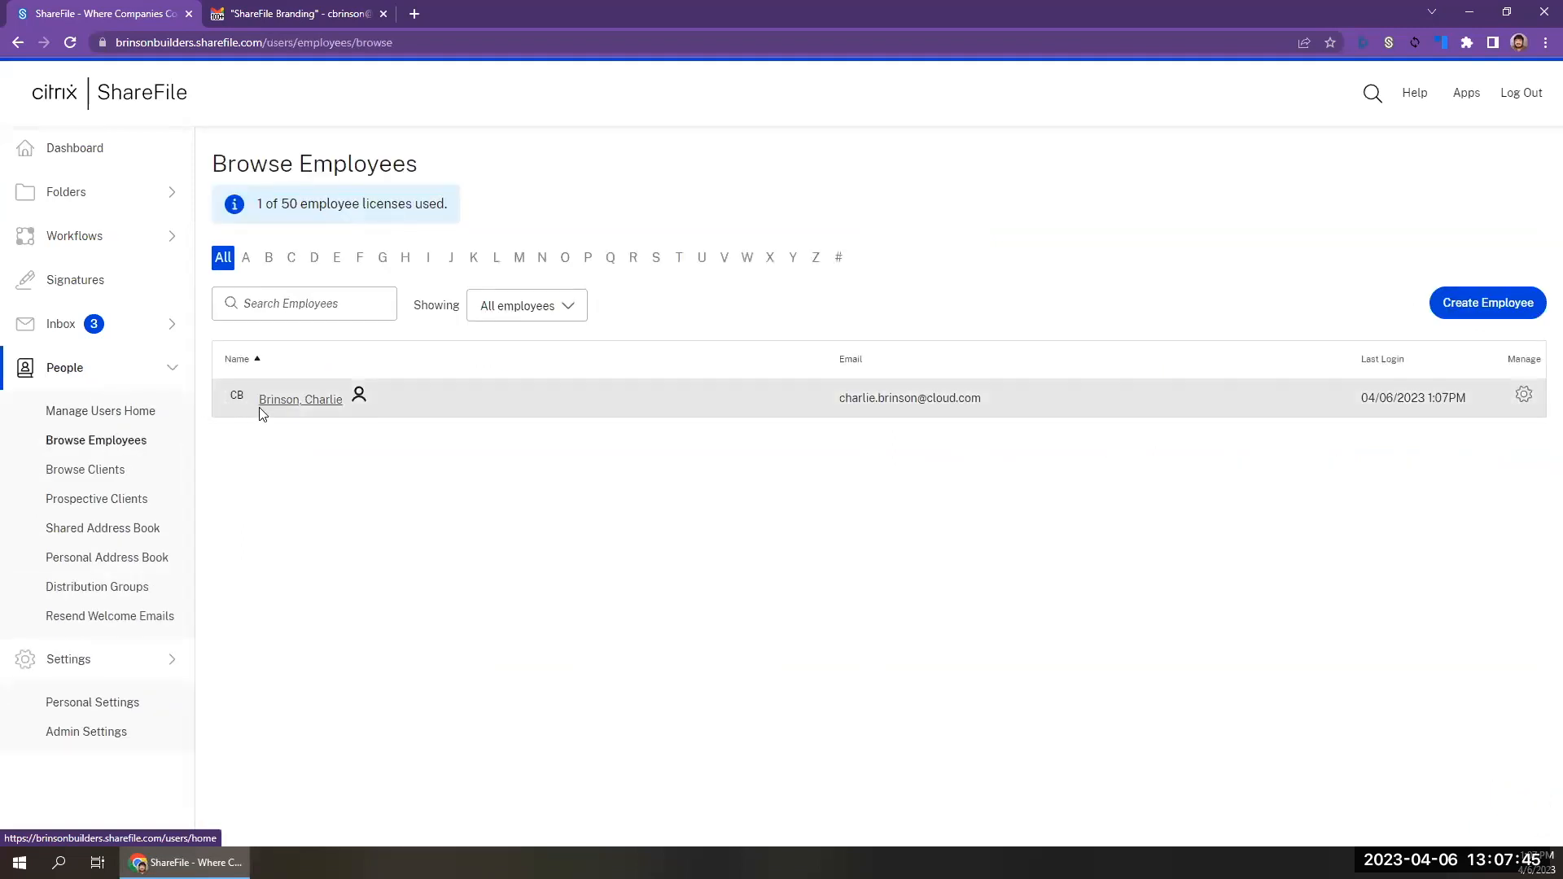
click(1485, 303)
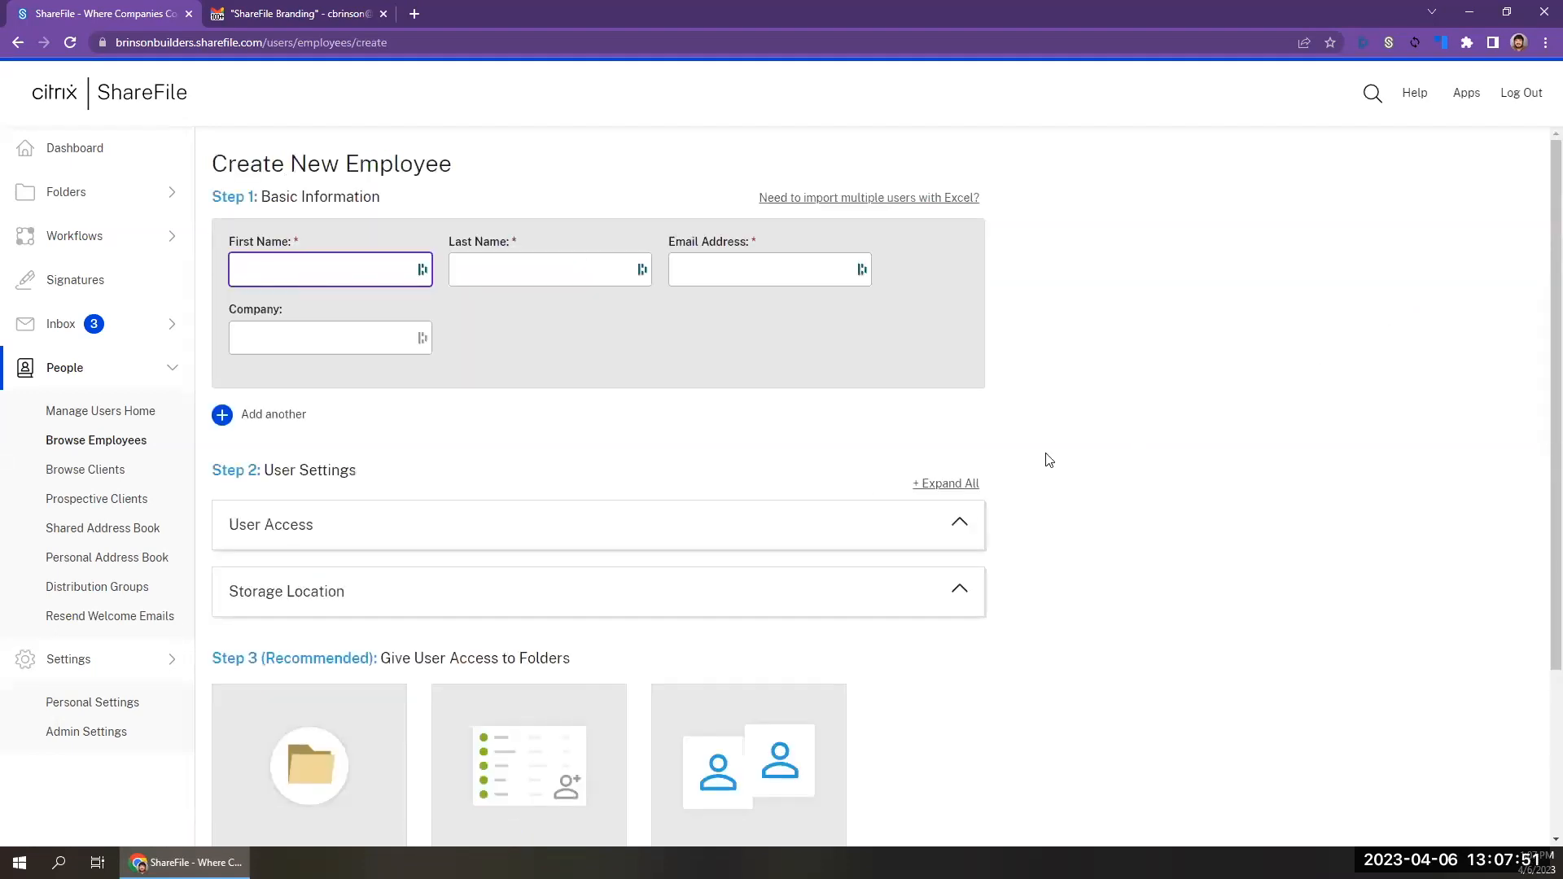
Expand the new employee's User Access settings and enable the Edit account appearance permission under Company Account Info.
click(923, 527)
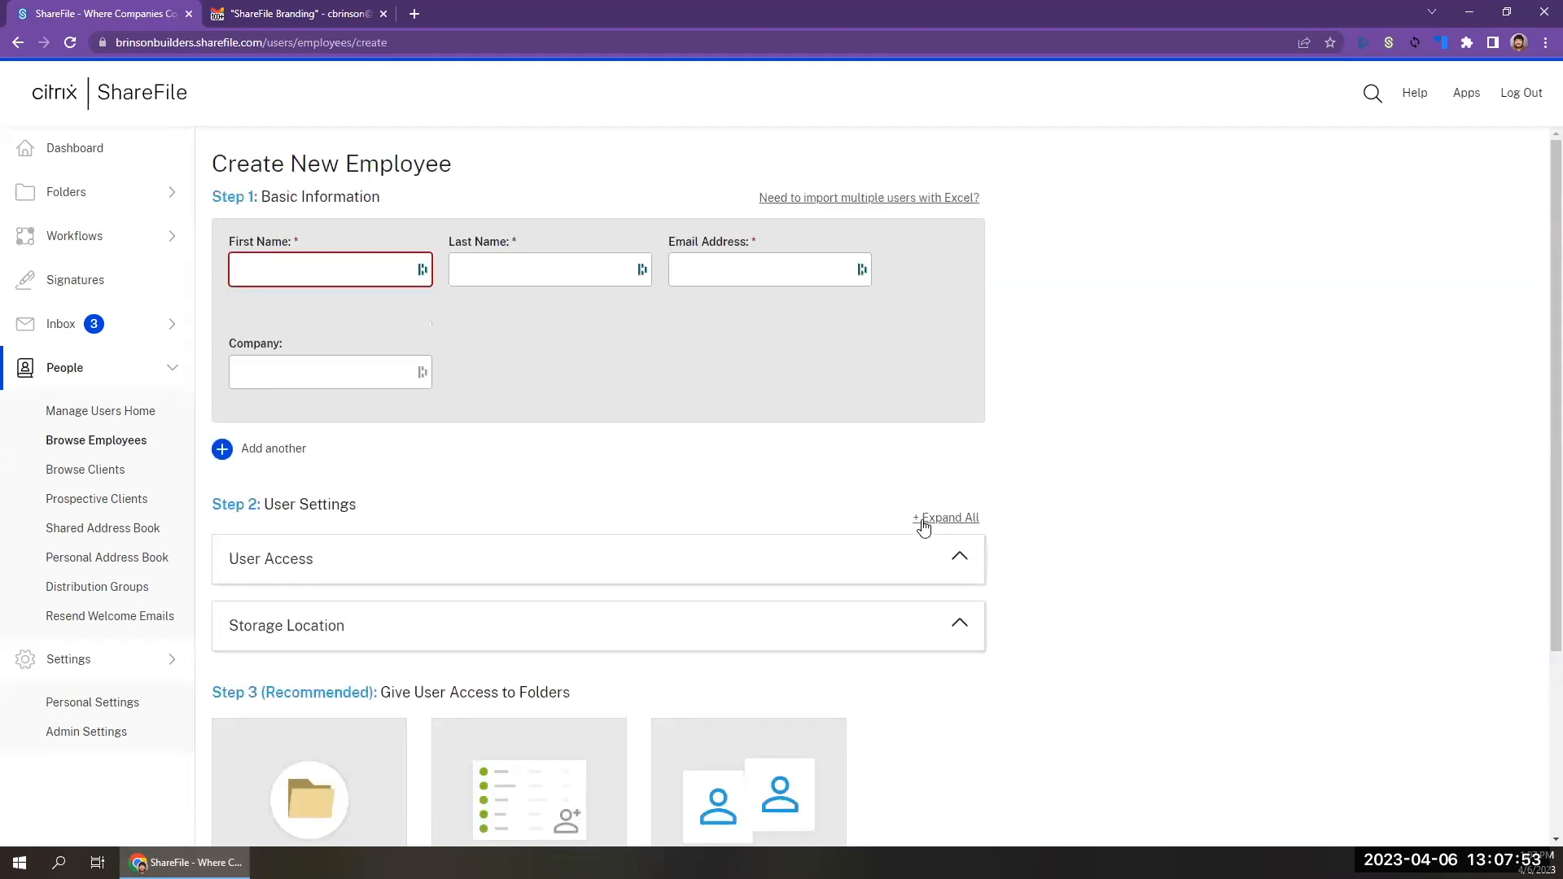
click(891, 551)
scroll(1030, 548, down, 2)
scroll(1030, 548, down, 3)
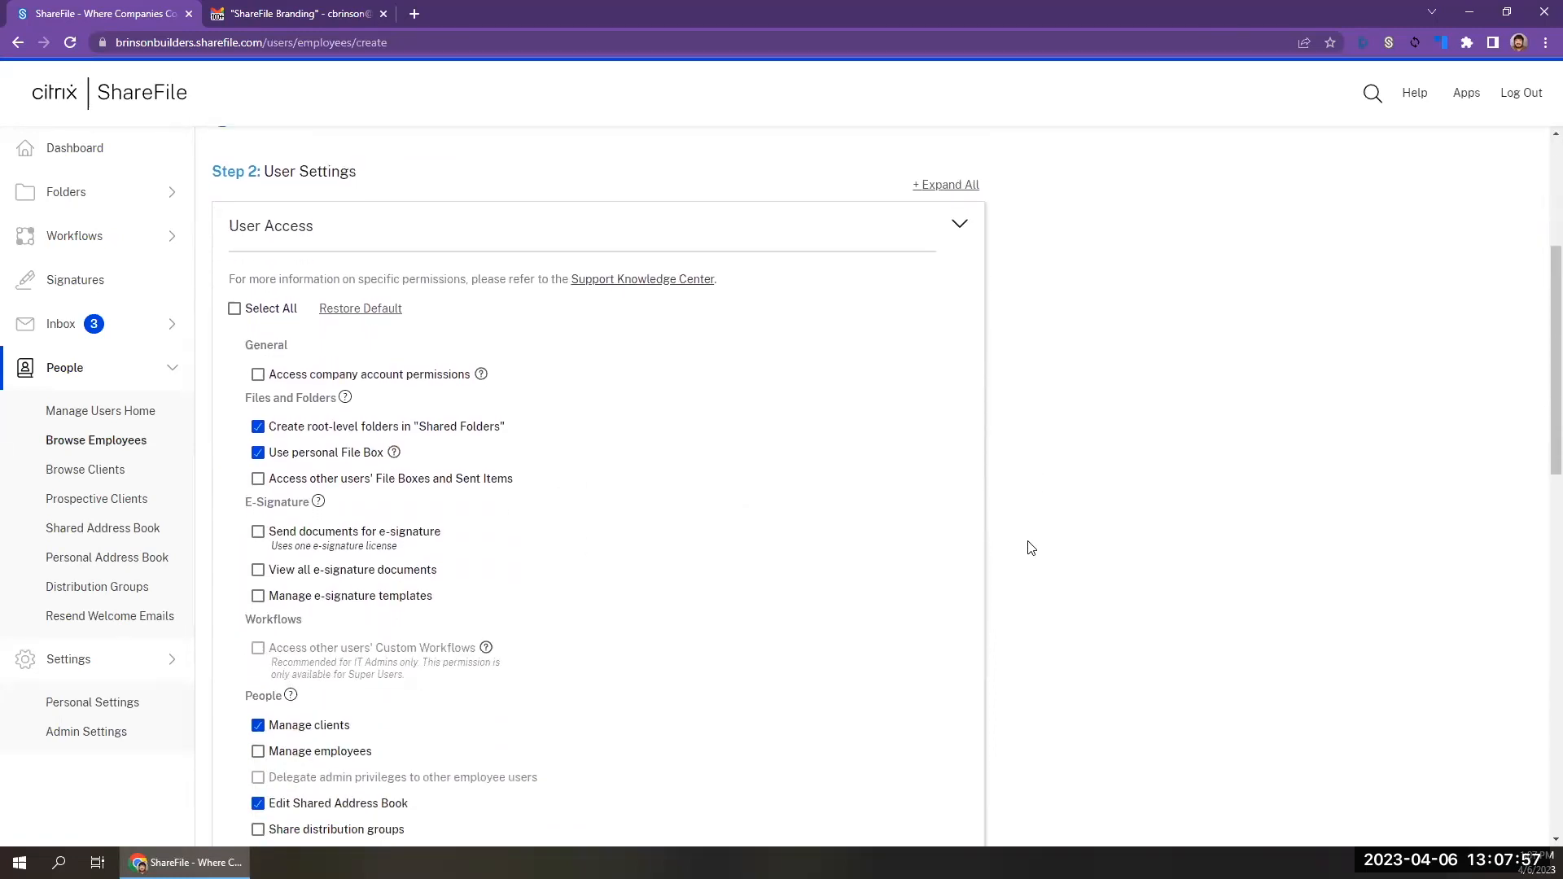
scroll(1031, 548, down, 2)
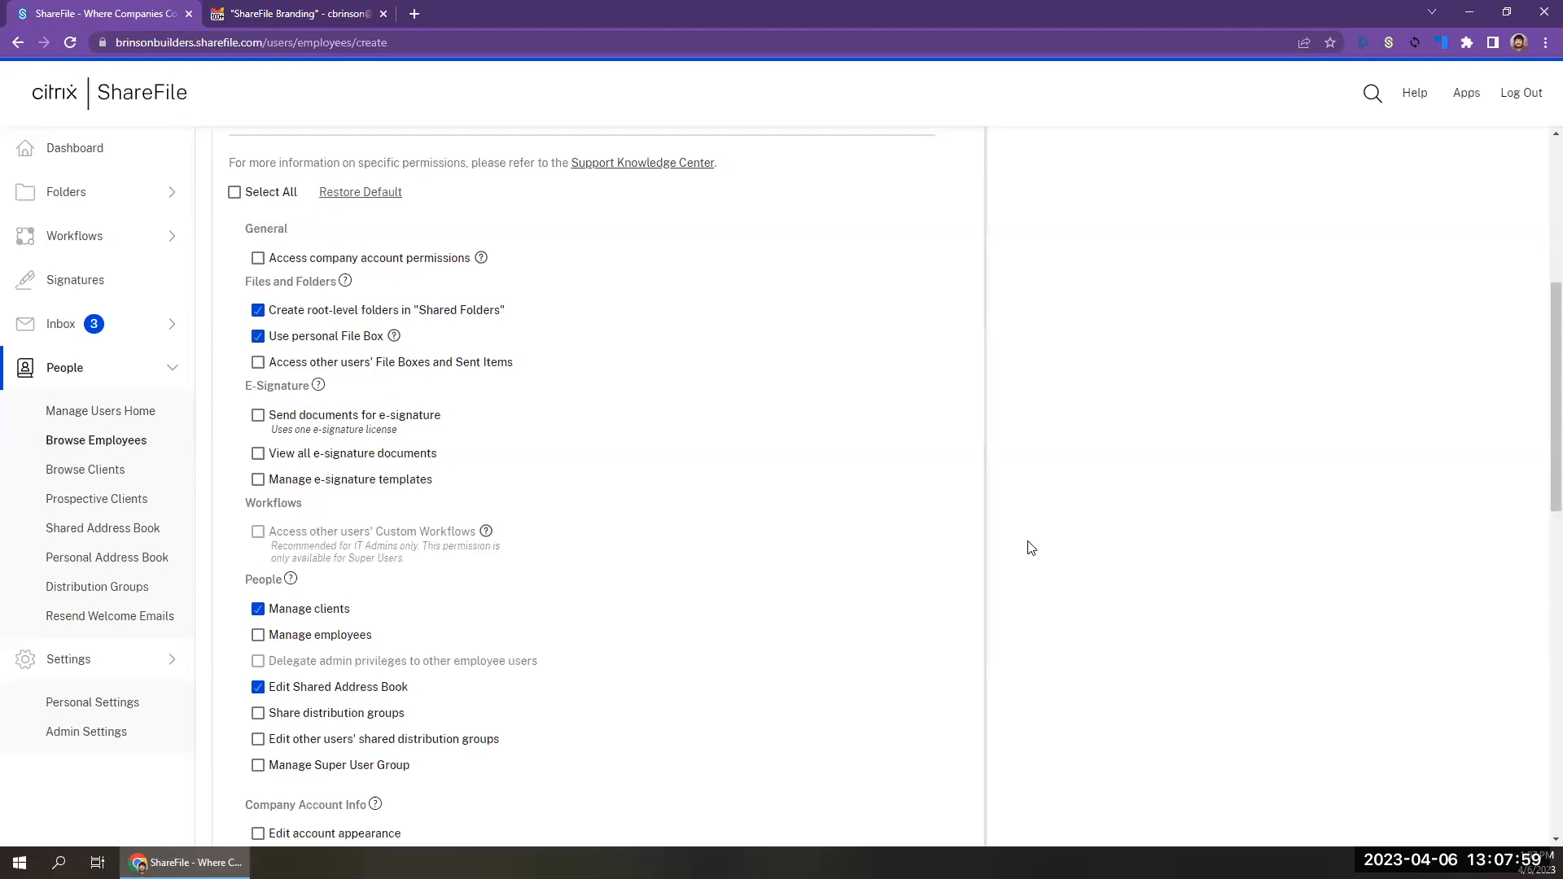
scroll(1030, 547, down, 3)
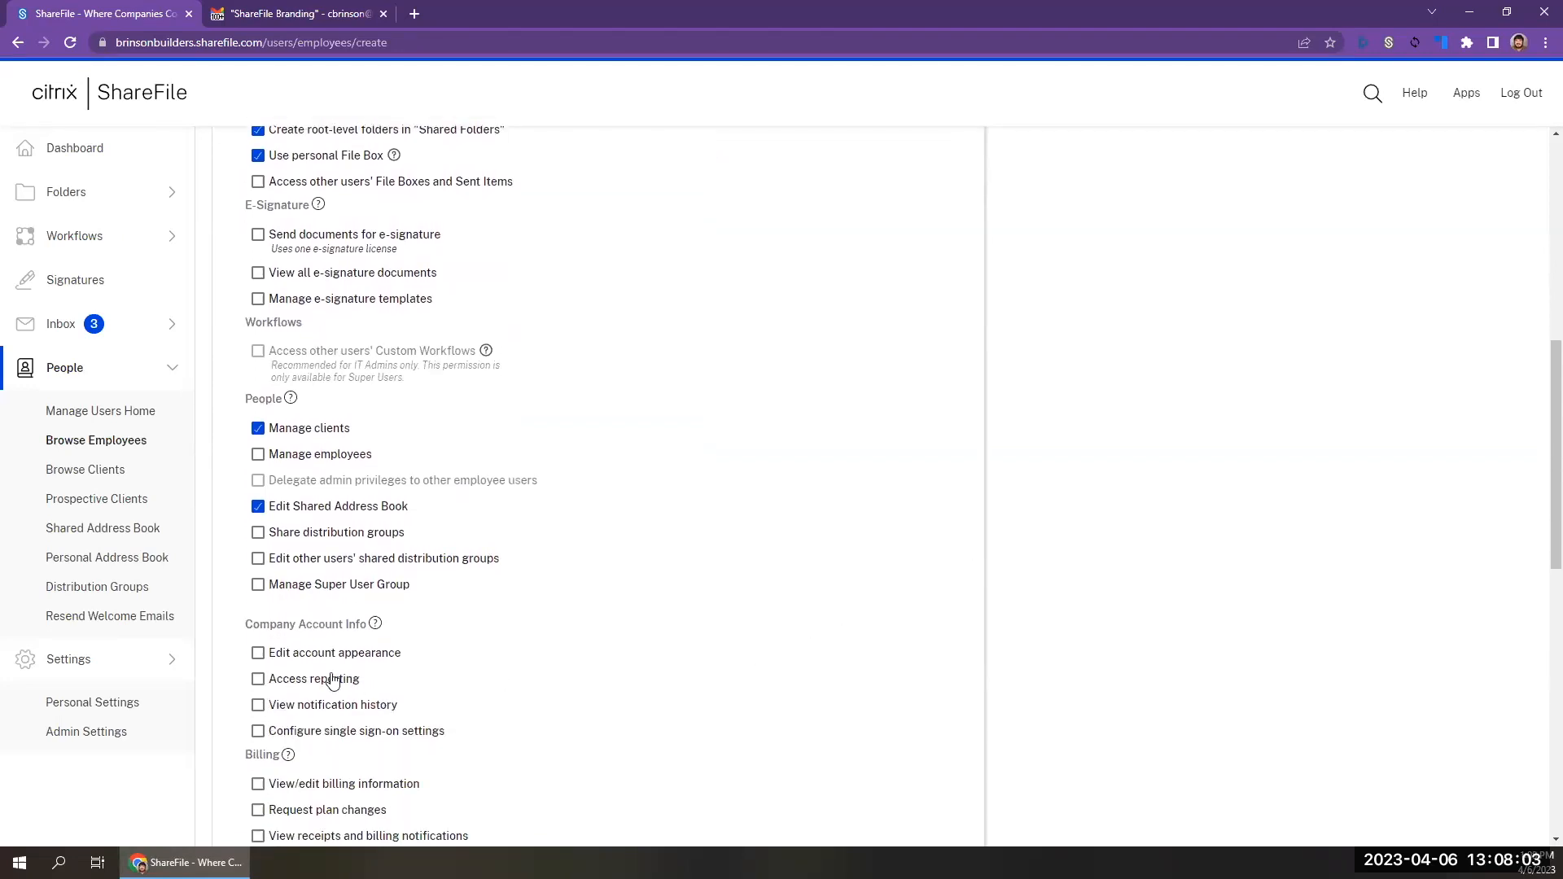
click(258, 653)
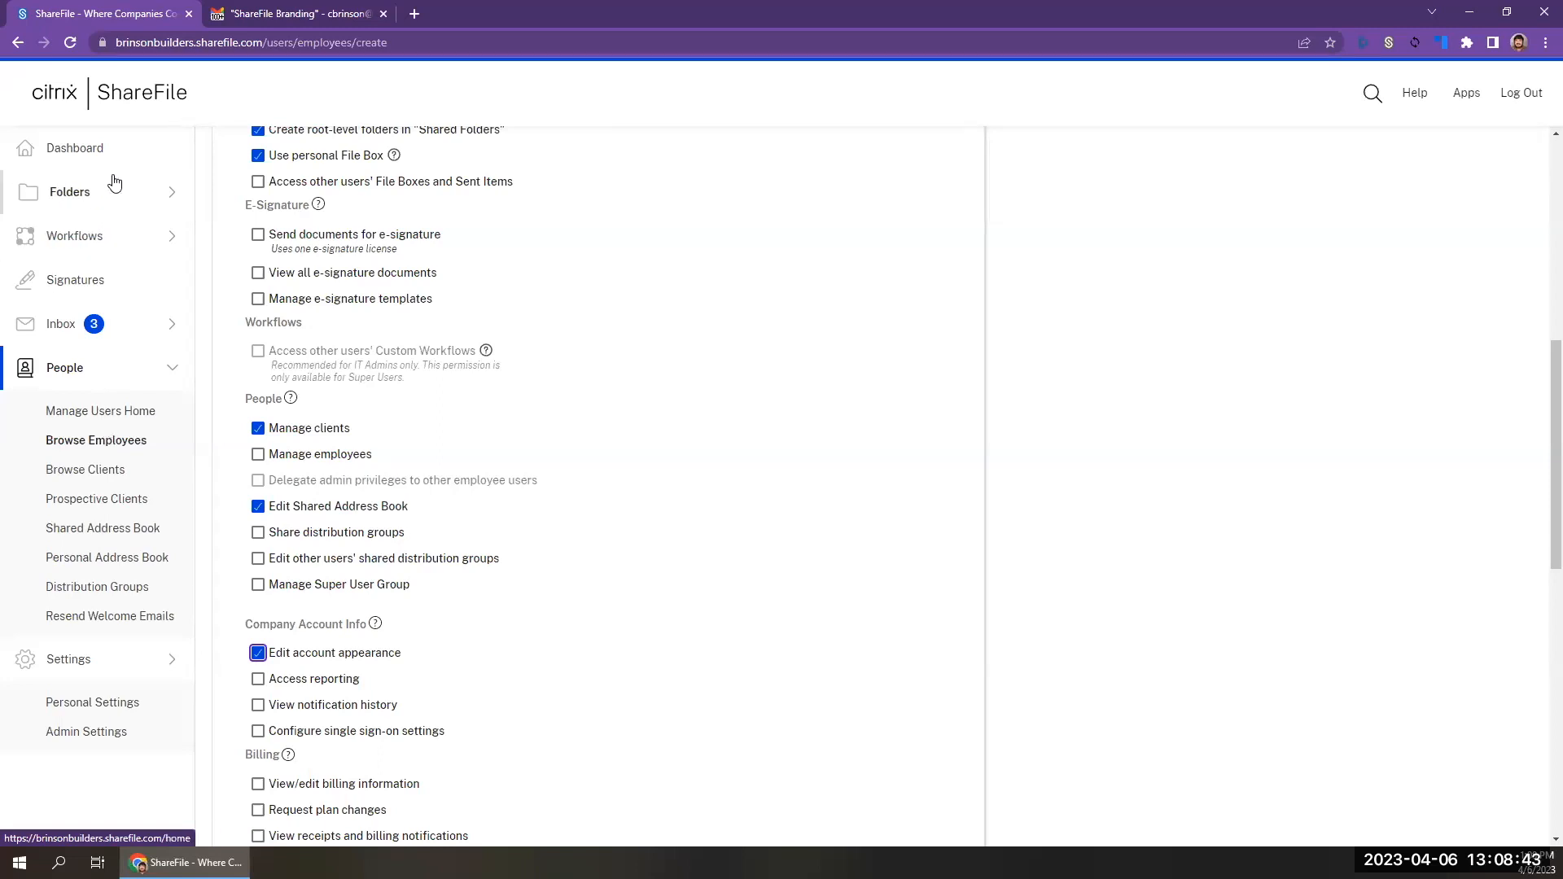
View the Admin Overview page and return to the employee list to open a fresh new-employee form.
click(120, 735)
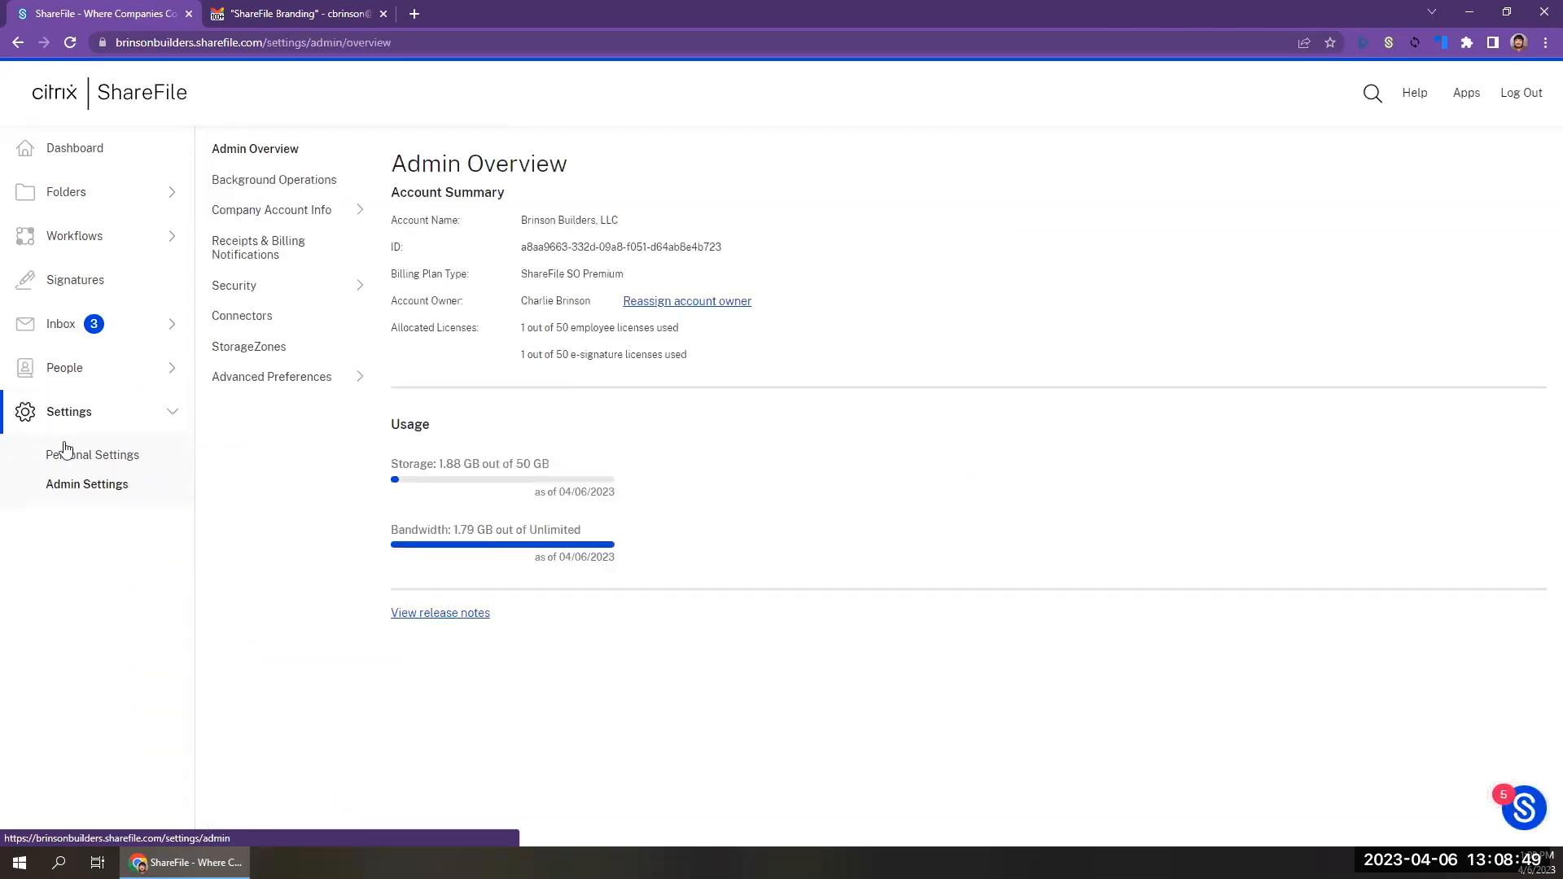
click(78, 413)
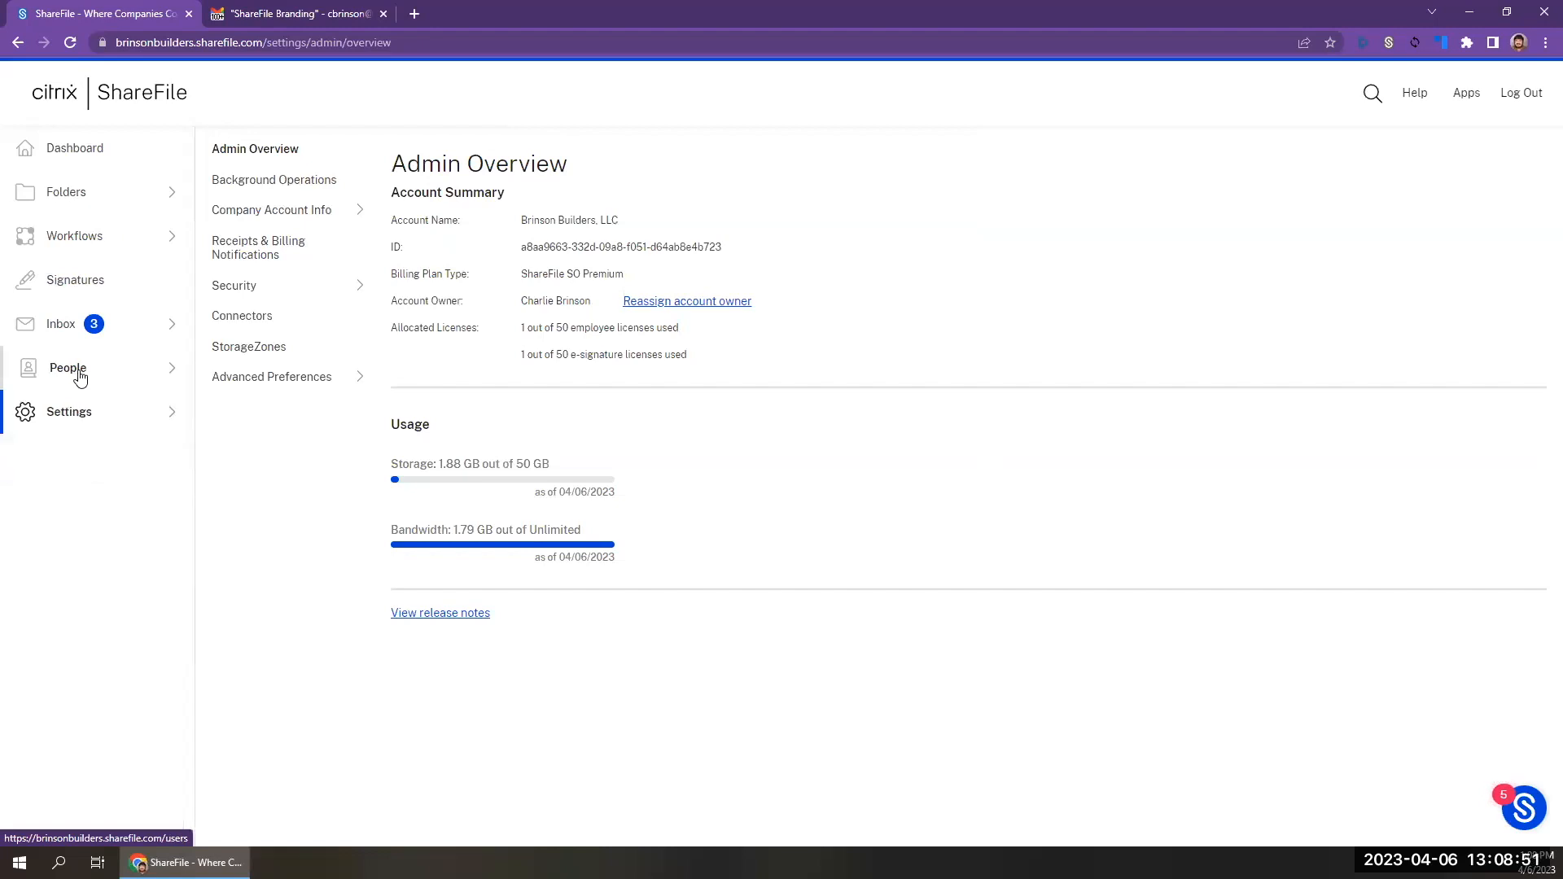
click(78, 371)
click(89, 444)
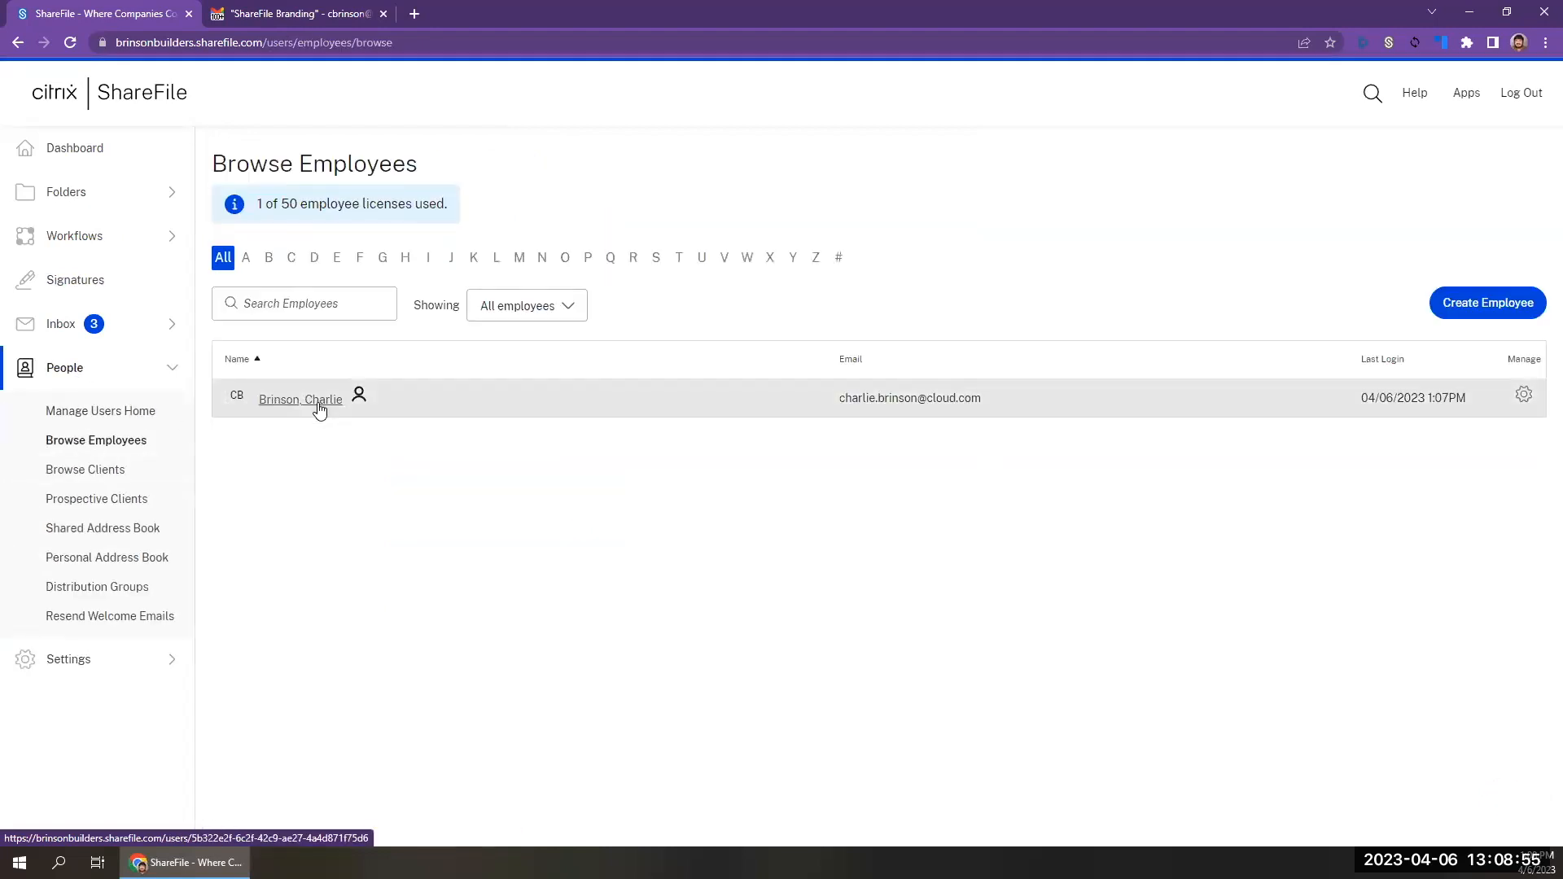
click(1471, 304)
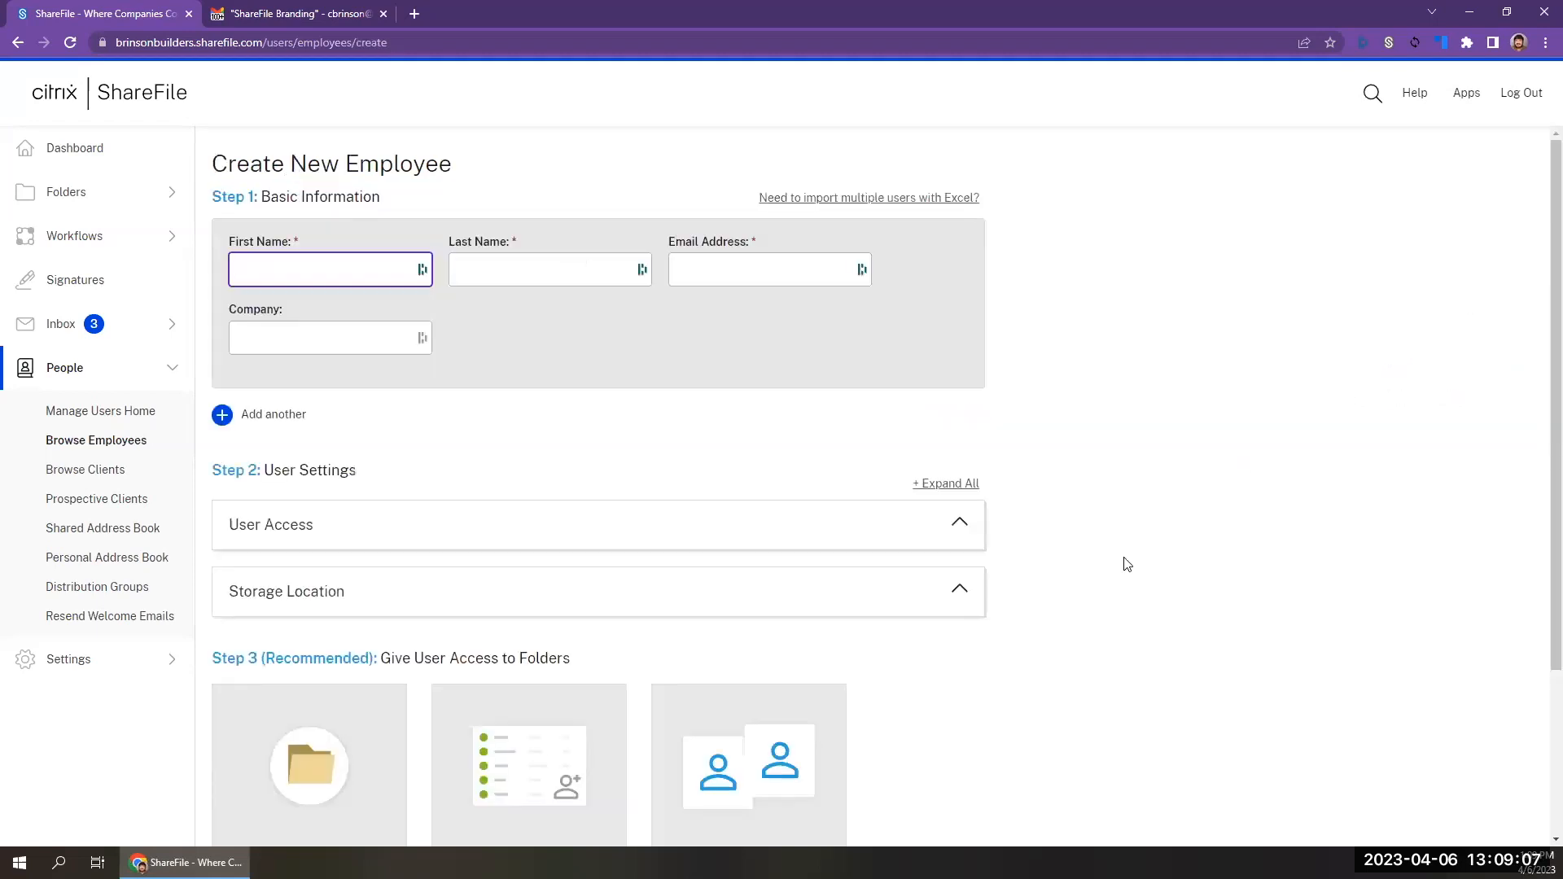
Enable and clear the Edit account appearance permission again in the fresh form's User Access settings.
scroll(1123, 560, down, 2)
click(909, 382)
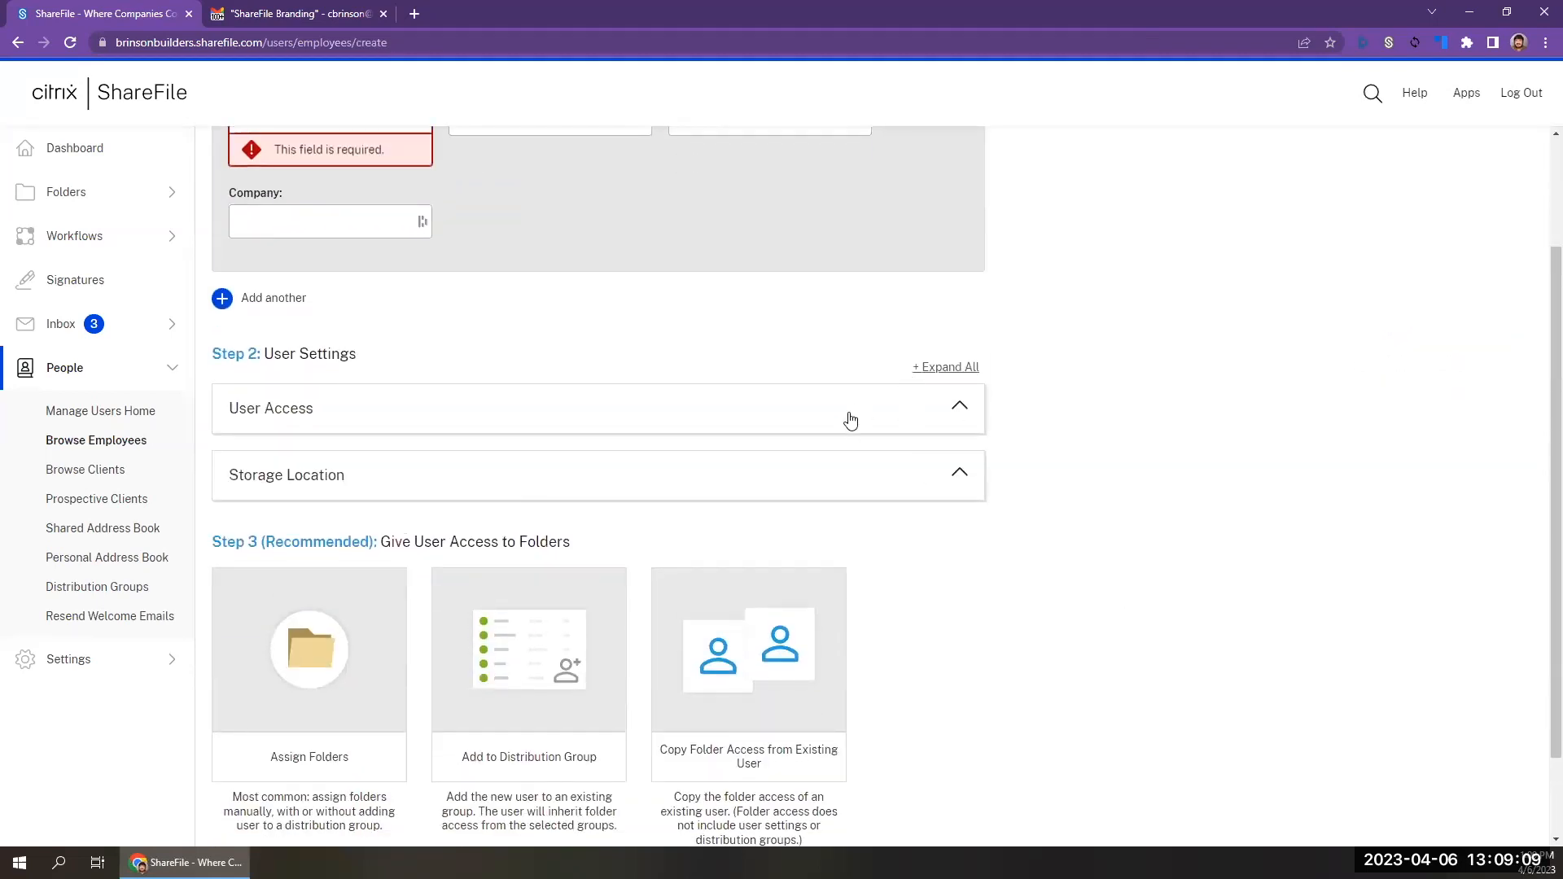
click(848, 421)
scroll(755, 571, down, 5)
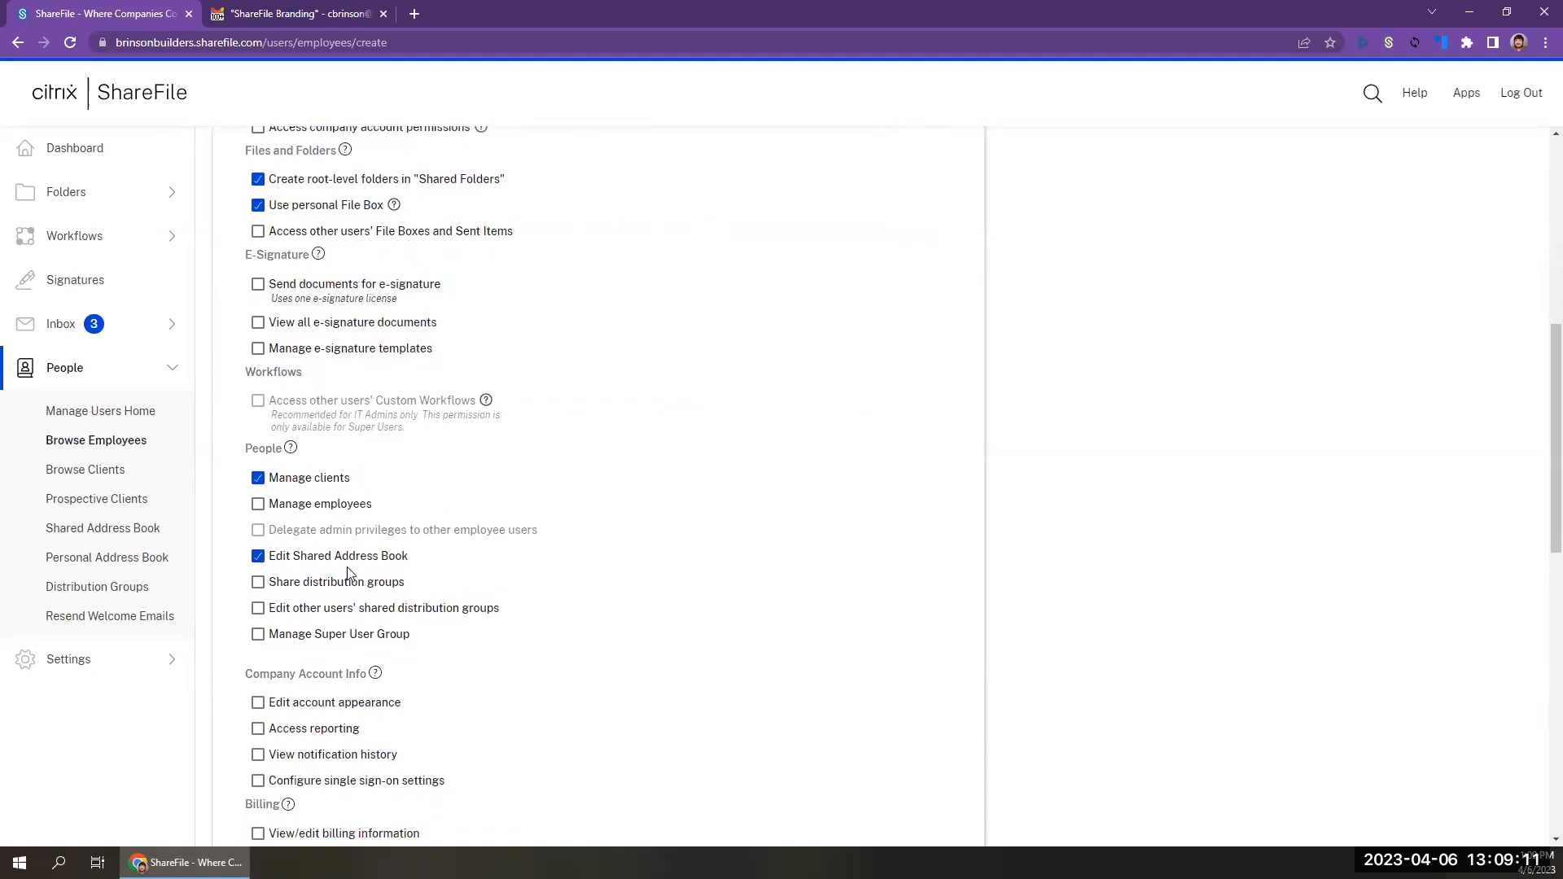
scroll(259, 587, down, 2)
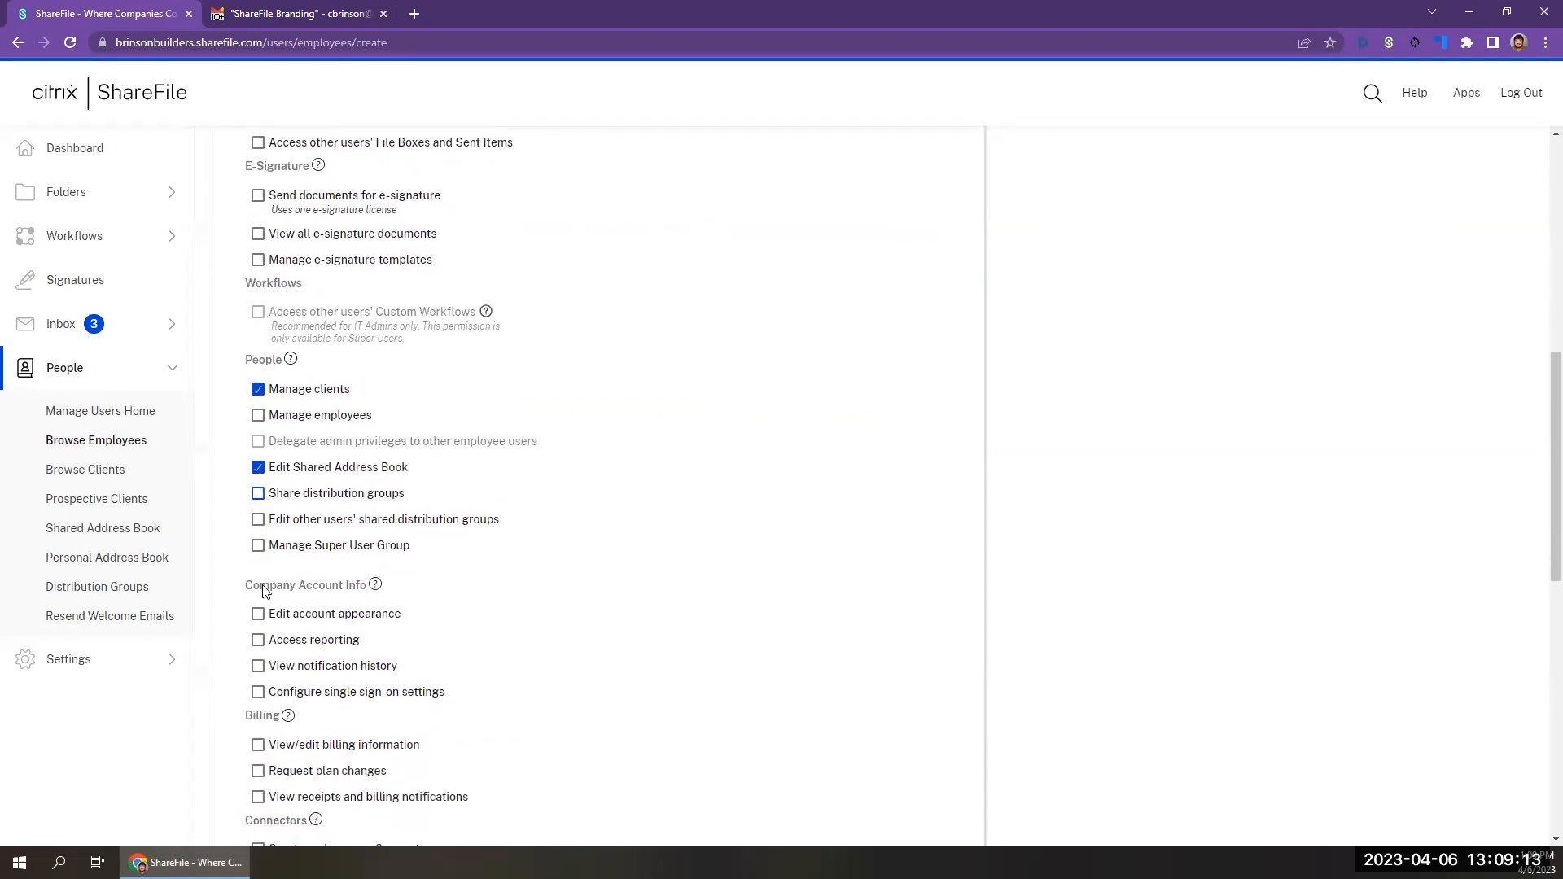
click(260, 575)
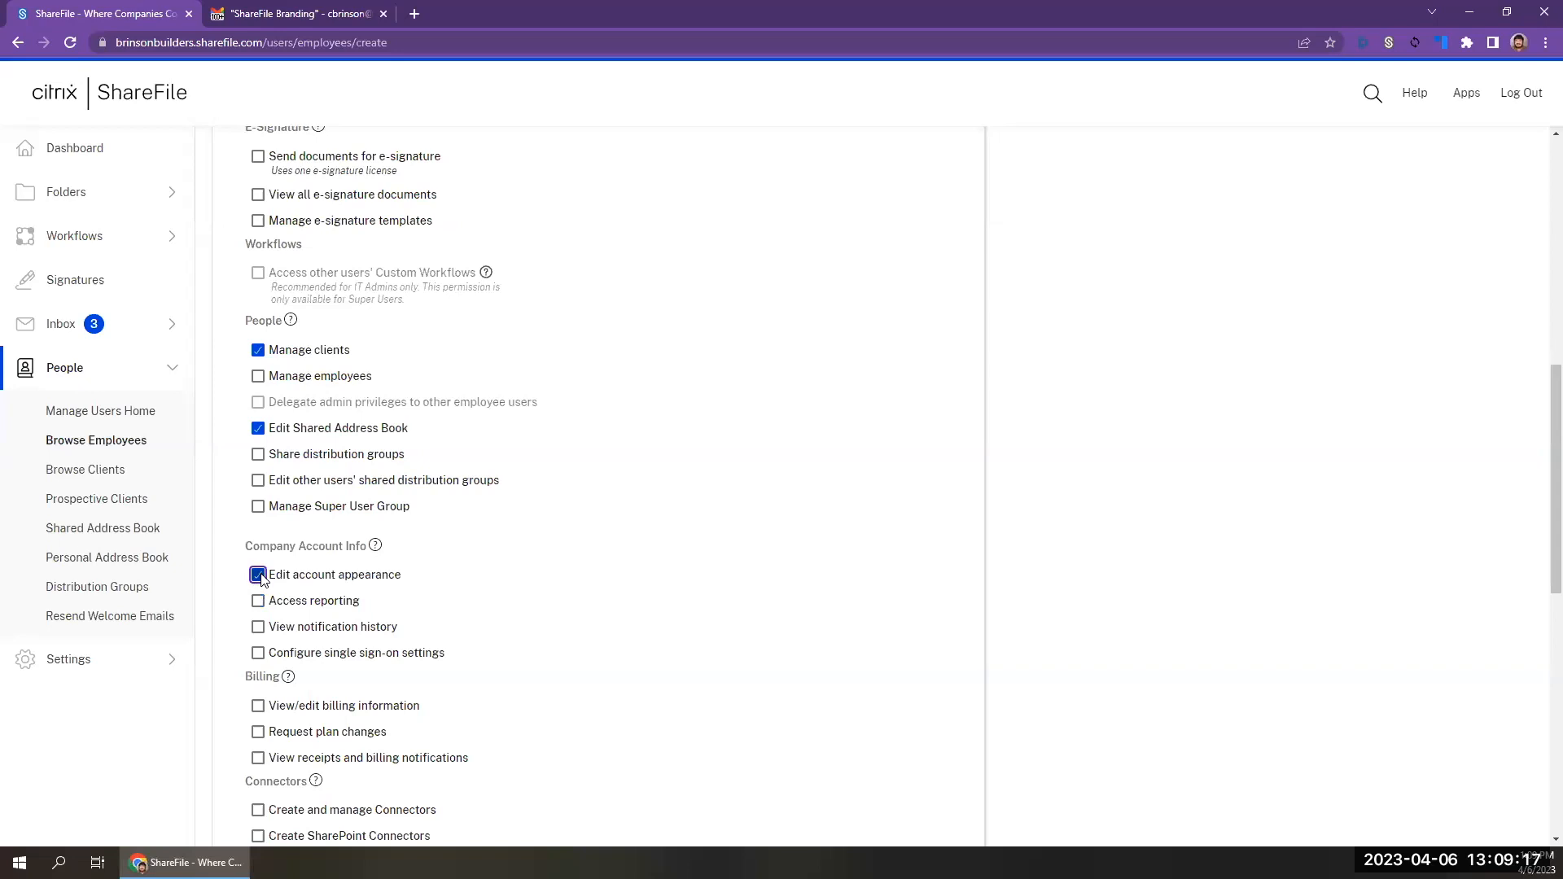
click(261, 578)
scroll(262, 577, down, 1)
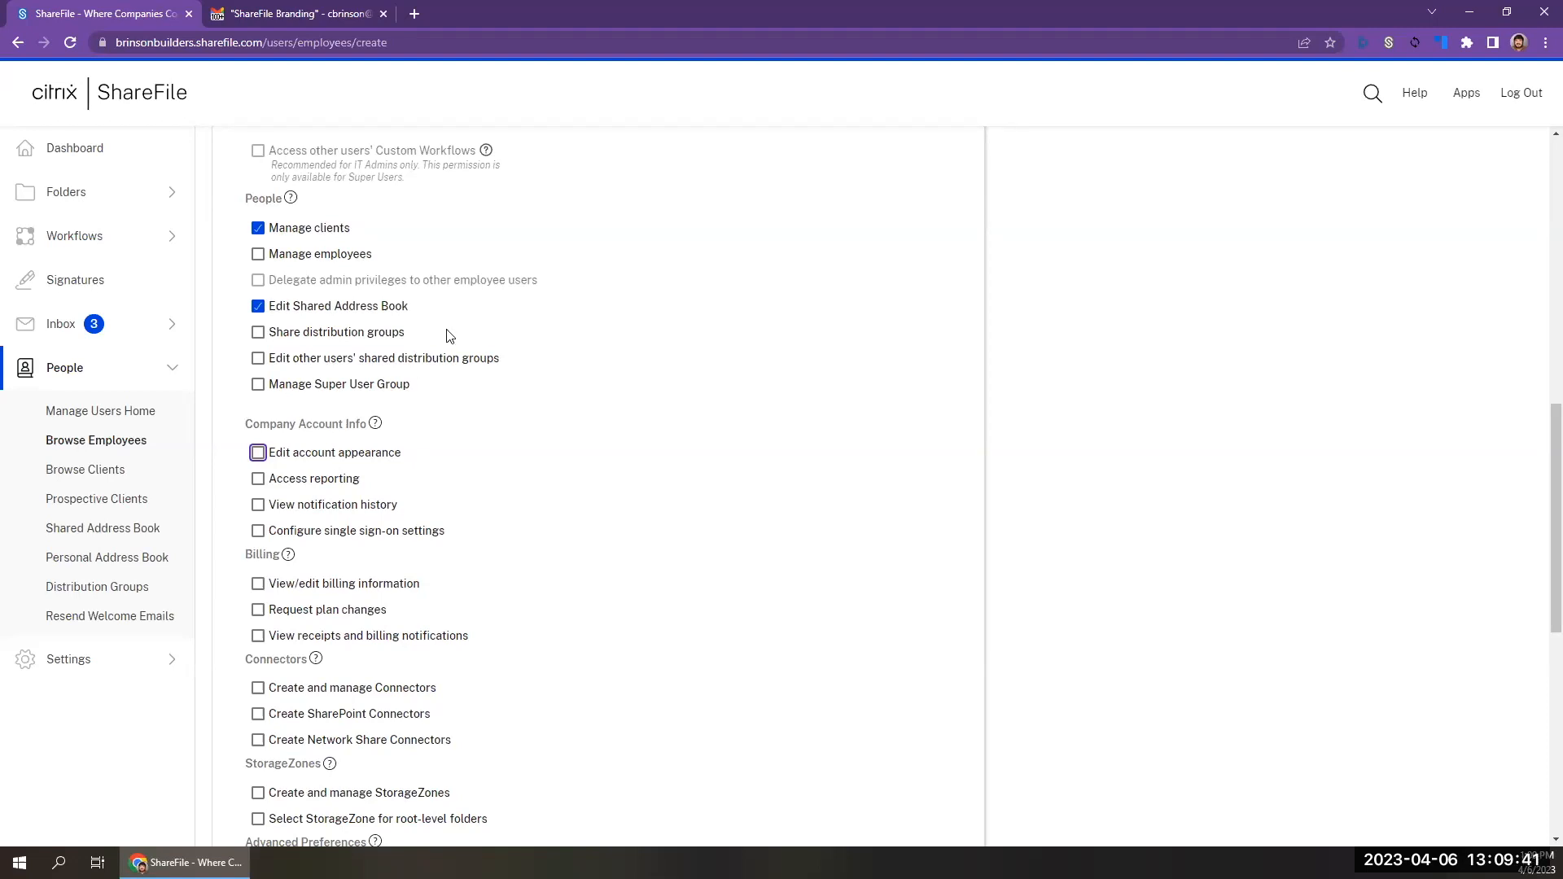
Leave the employee form and open Edit Company Branding within the admin settings' Company Account Info.
click(127, 665)
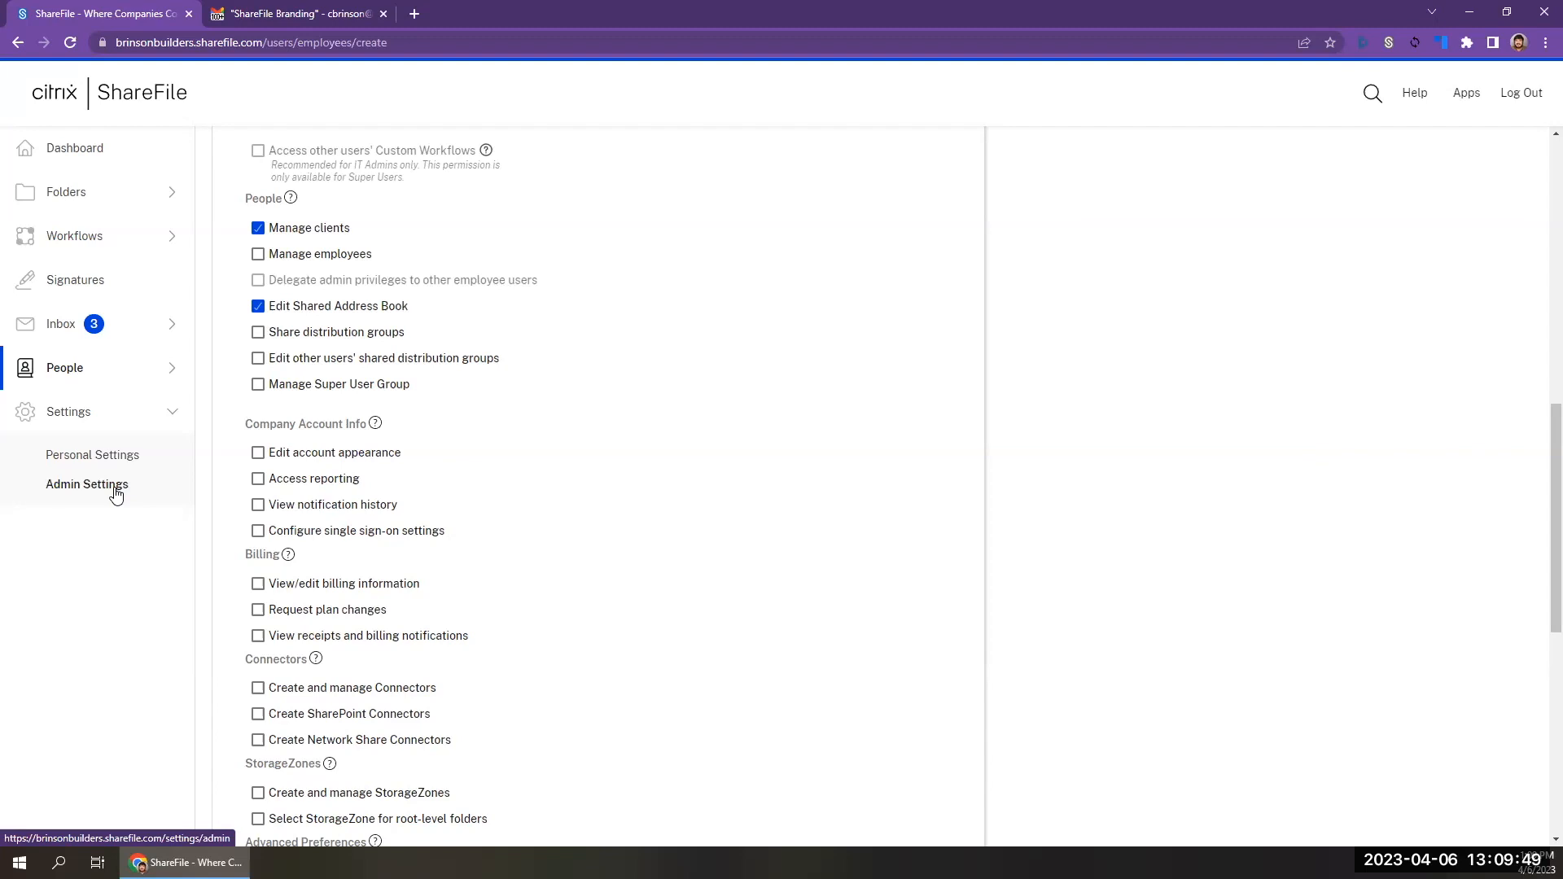
click(115, 494)
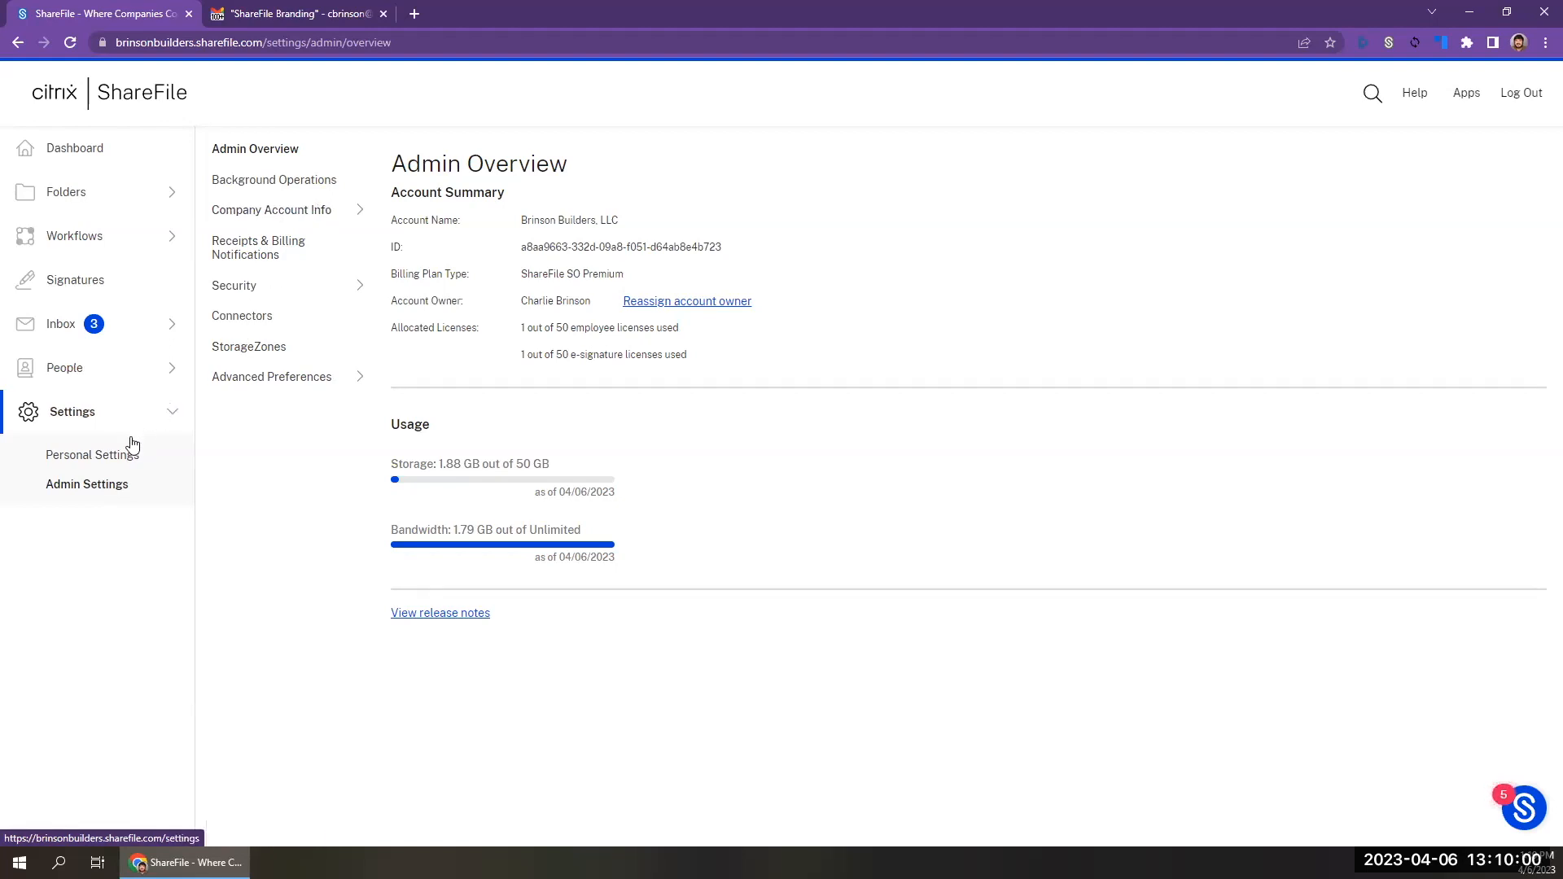
click(296, 218)
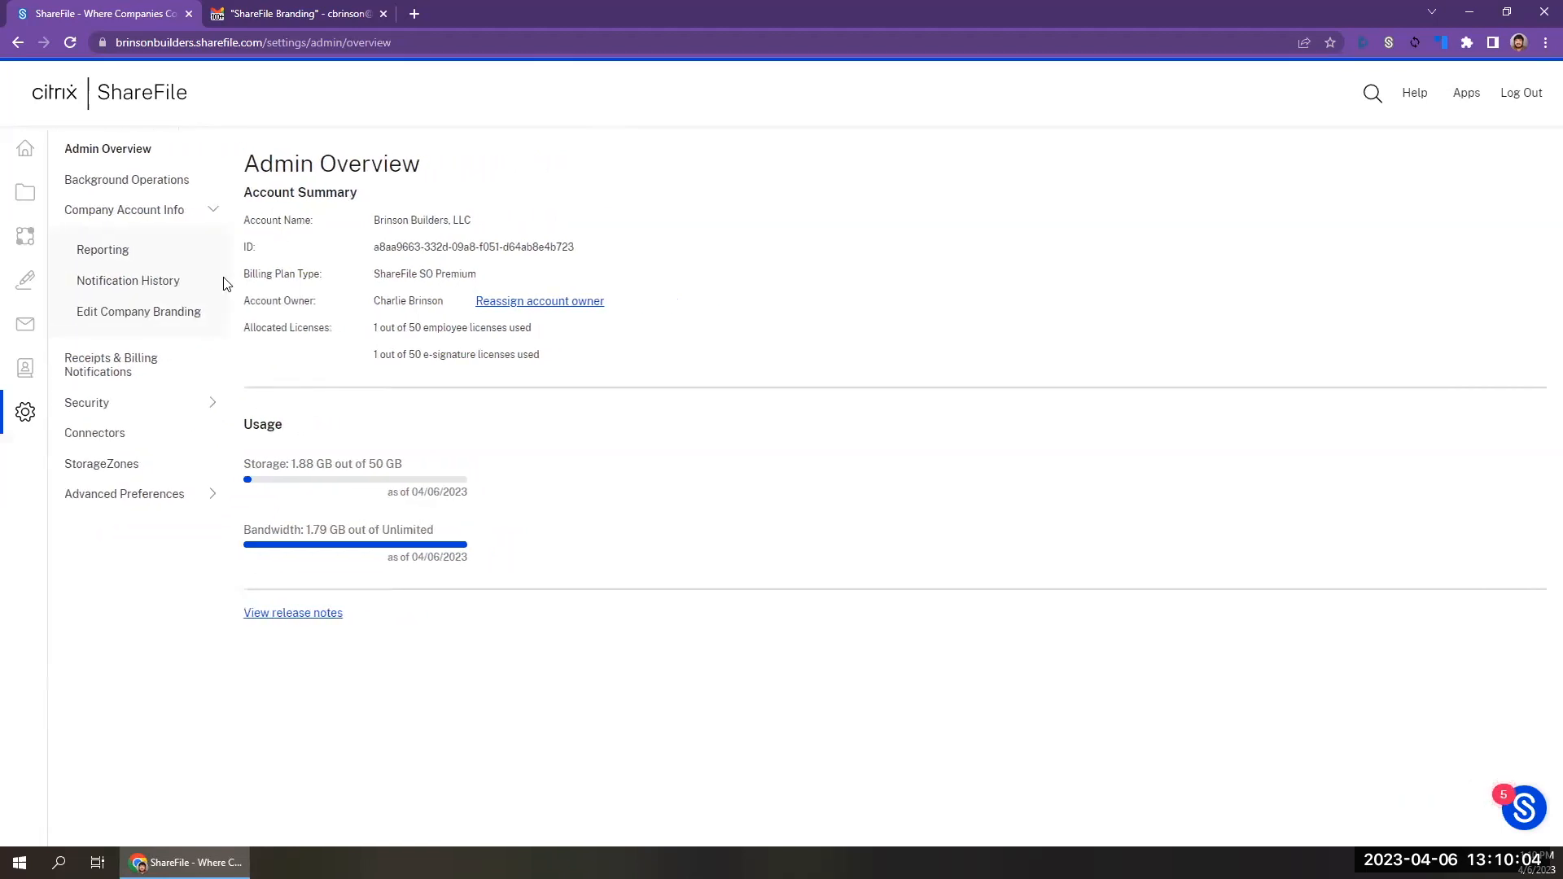
click(171, 317)
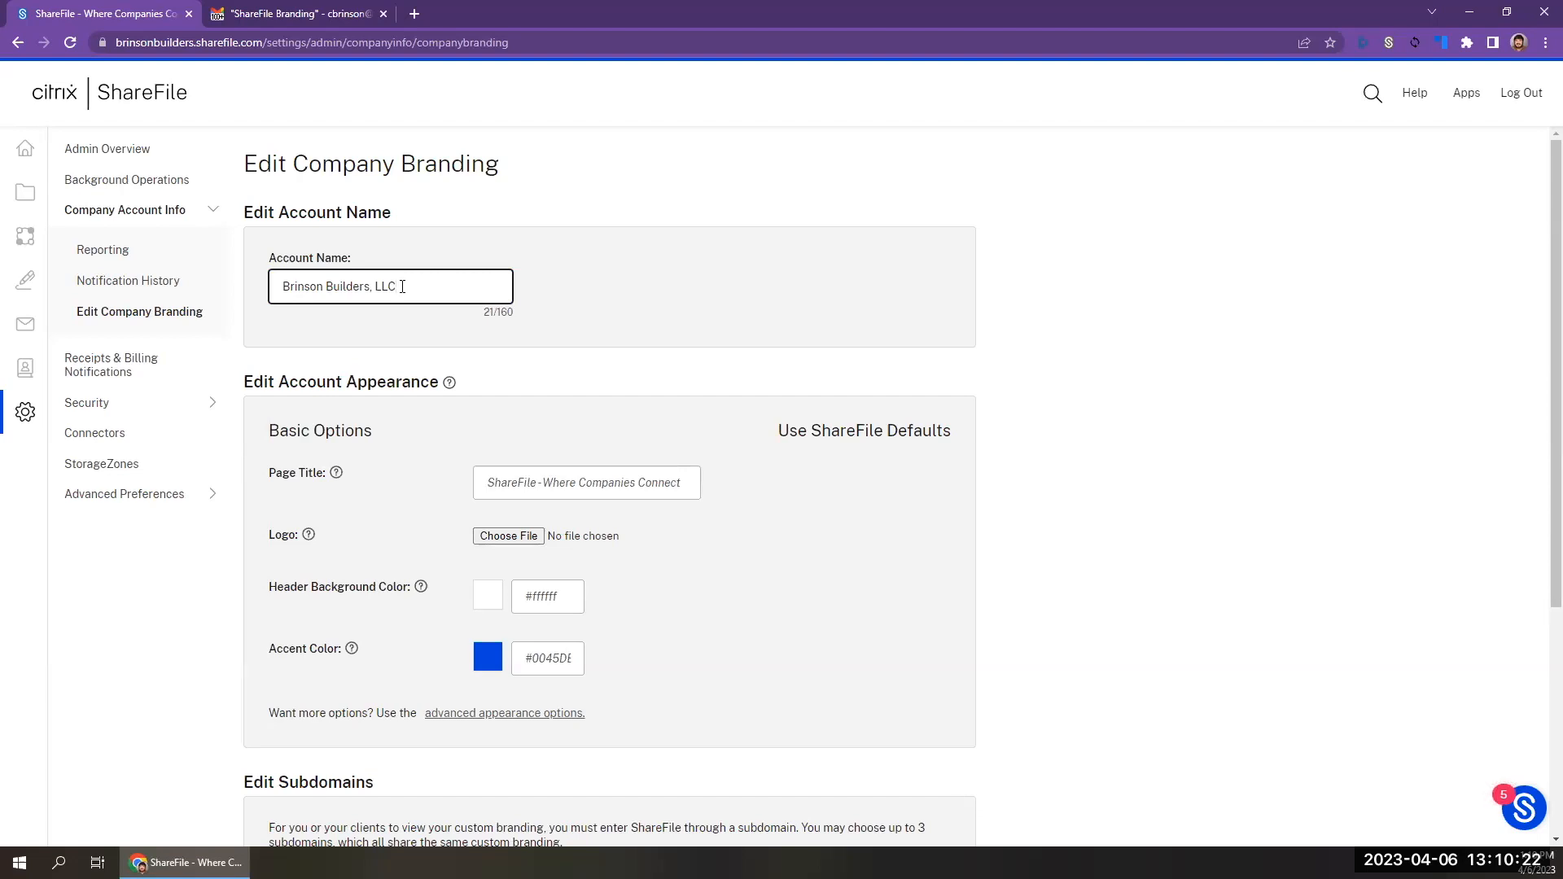
Shorten the account name to "Brinson Builders" and save the branding settings.
drag(380, 280, 371, 285)
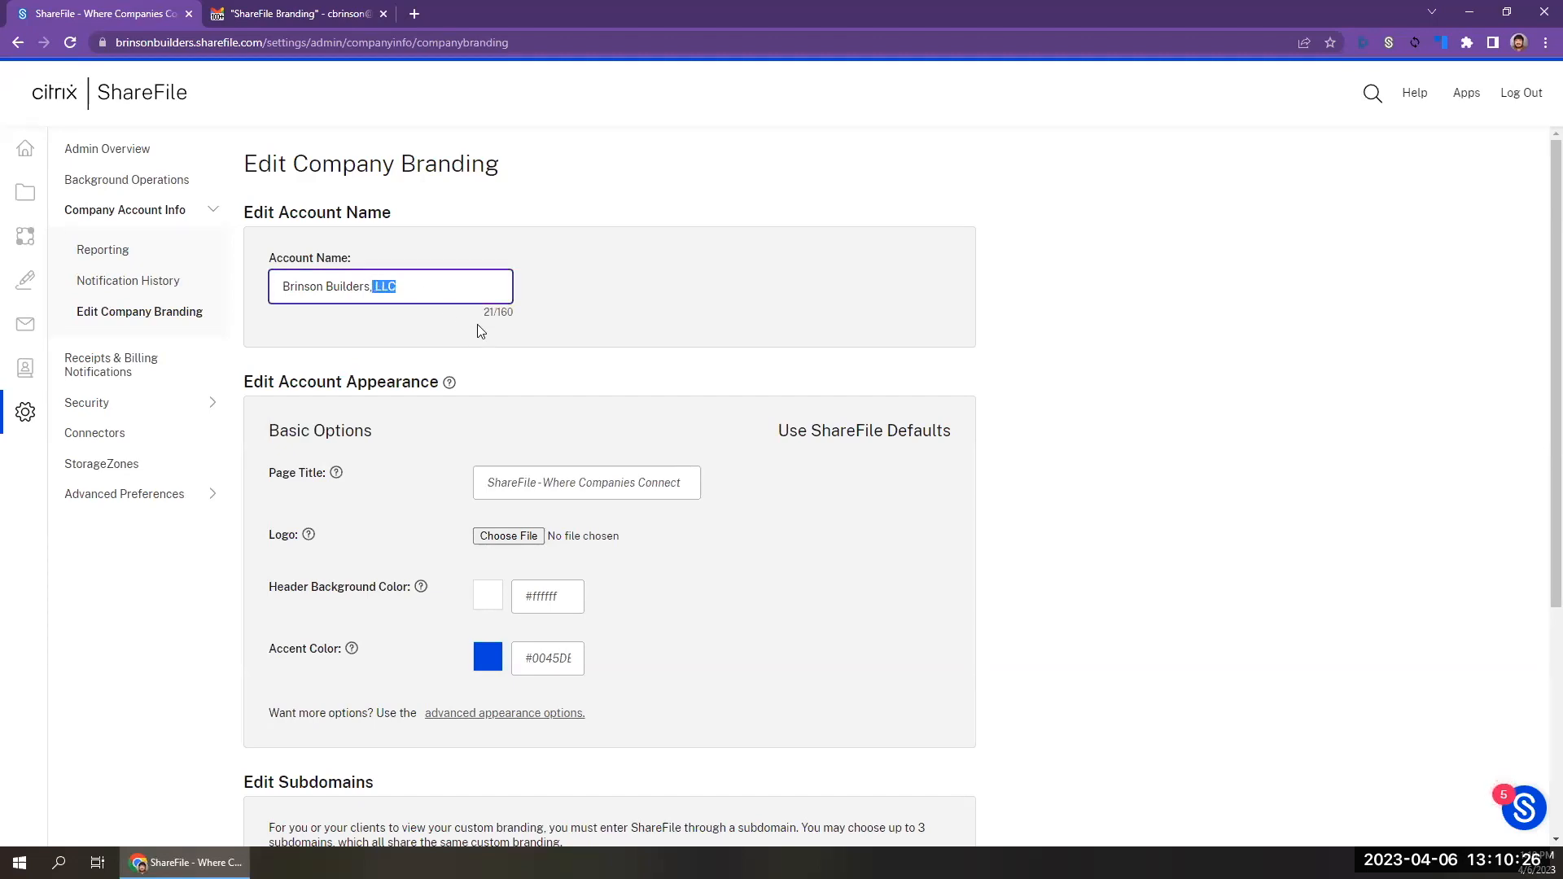
key(BackSpace)
key(BackSpace)
scroll(480, 330, down, 4)
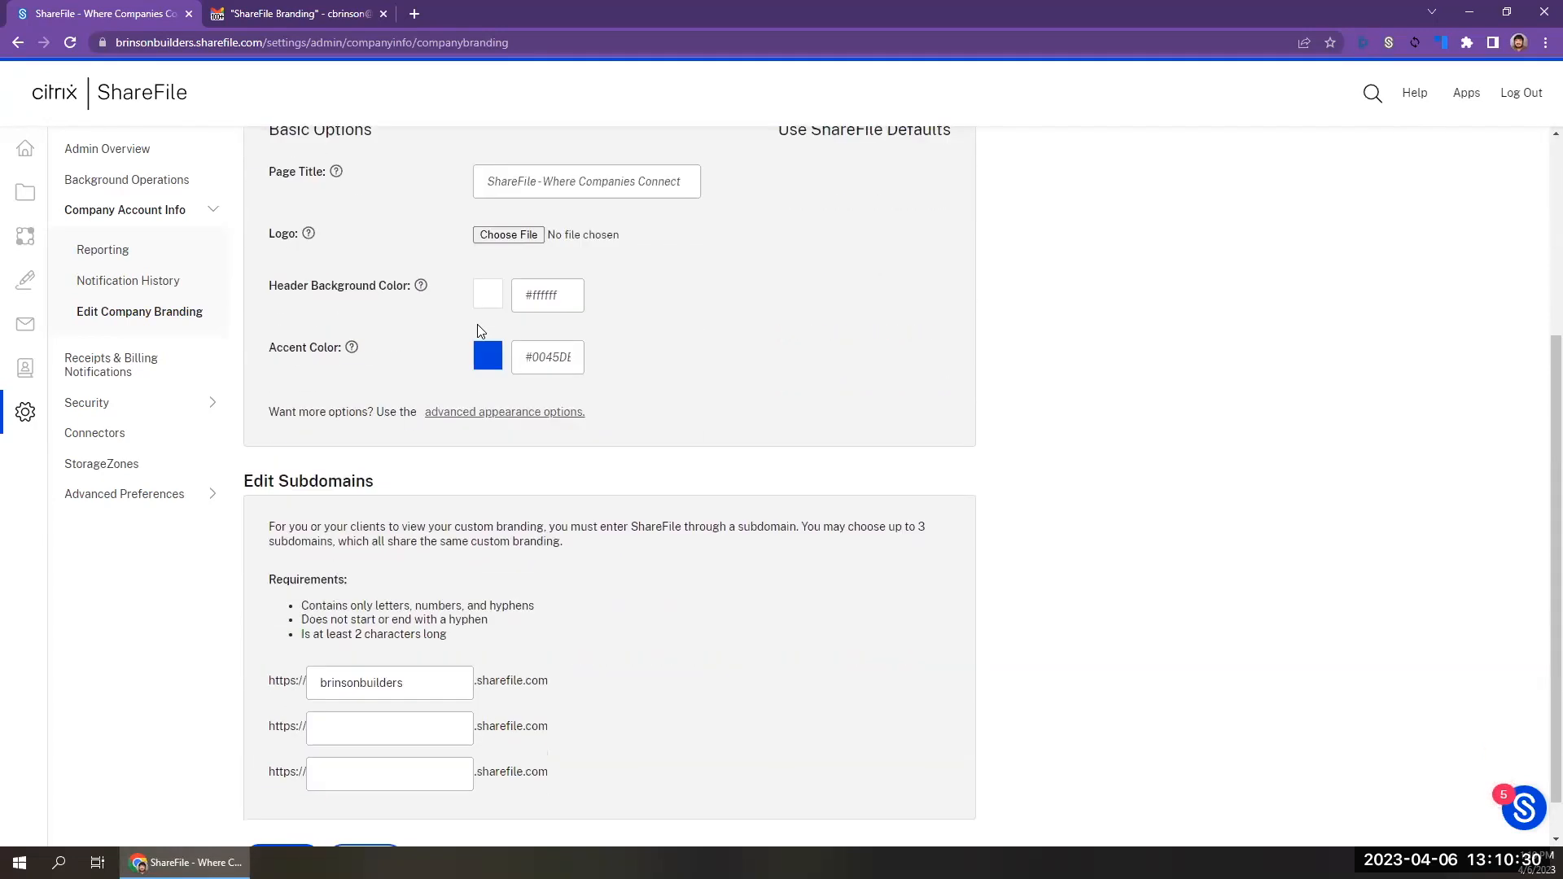
click(271, 814)
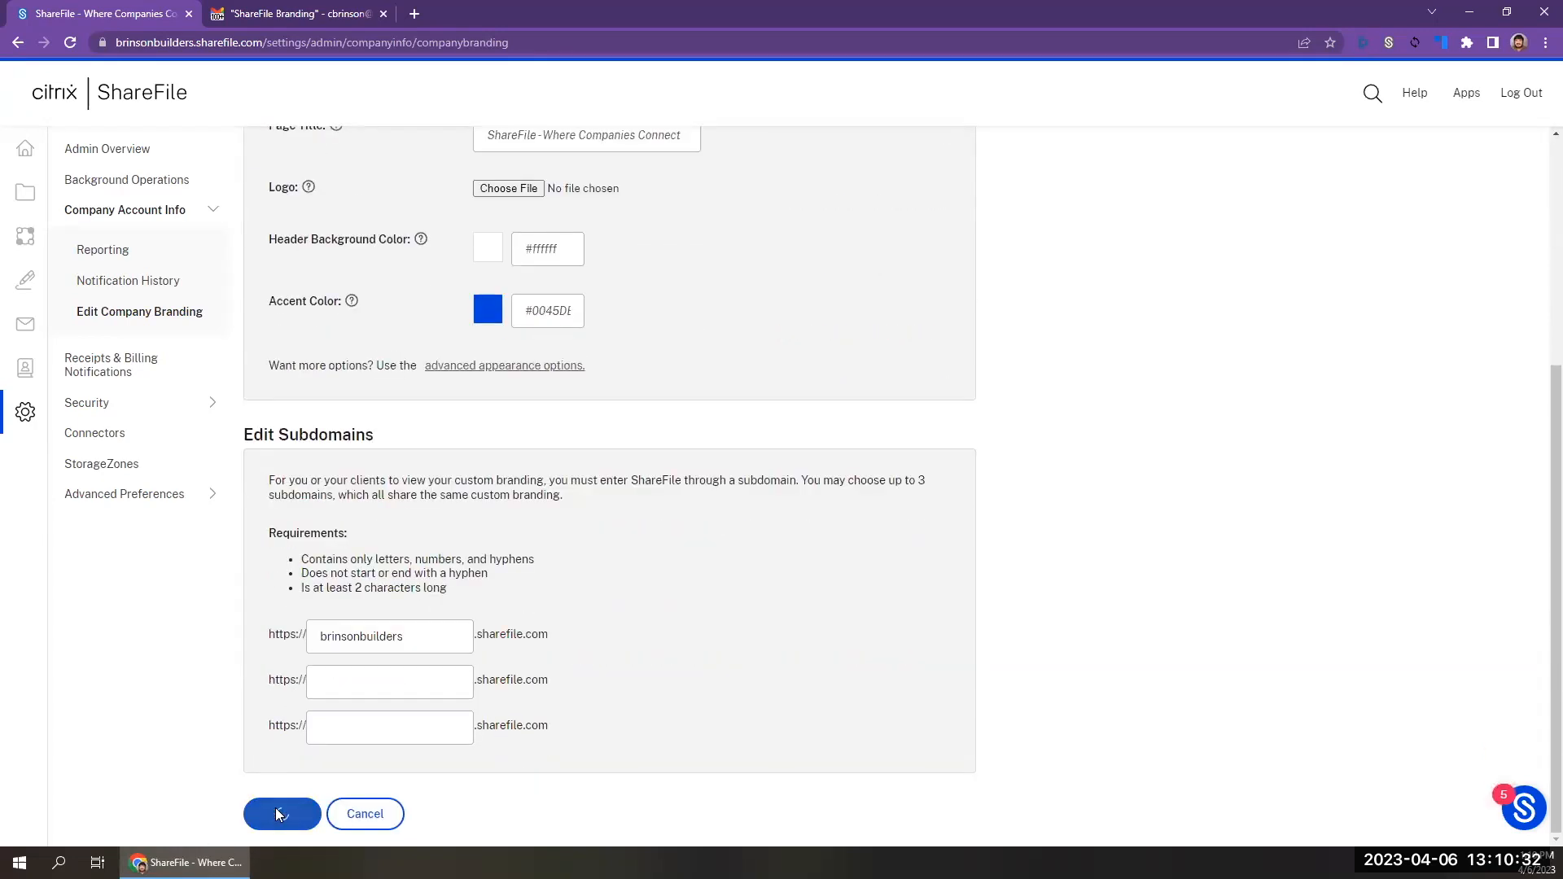
Set the page title to "Brinson Builders - ShareFile Account" and save the branding settings.
scroll(487, 305, up, 4)
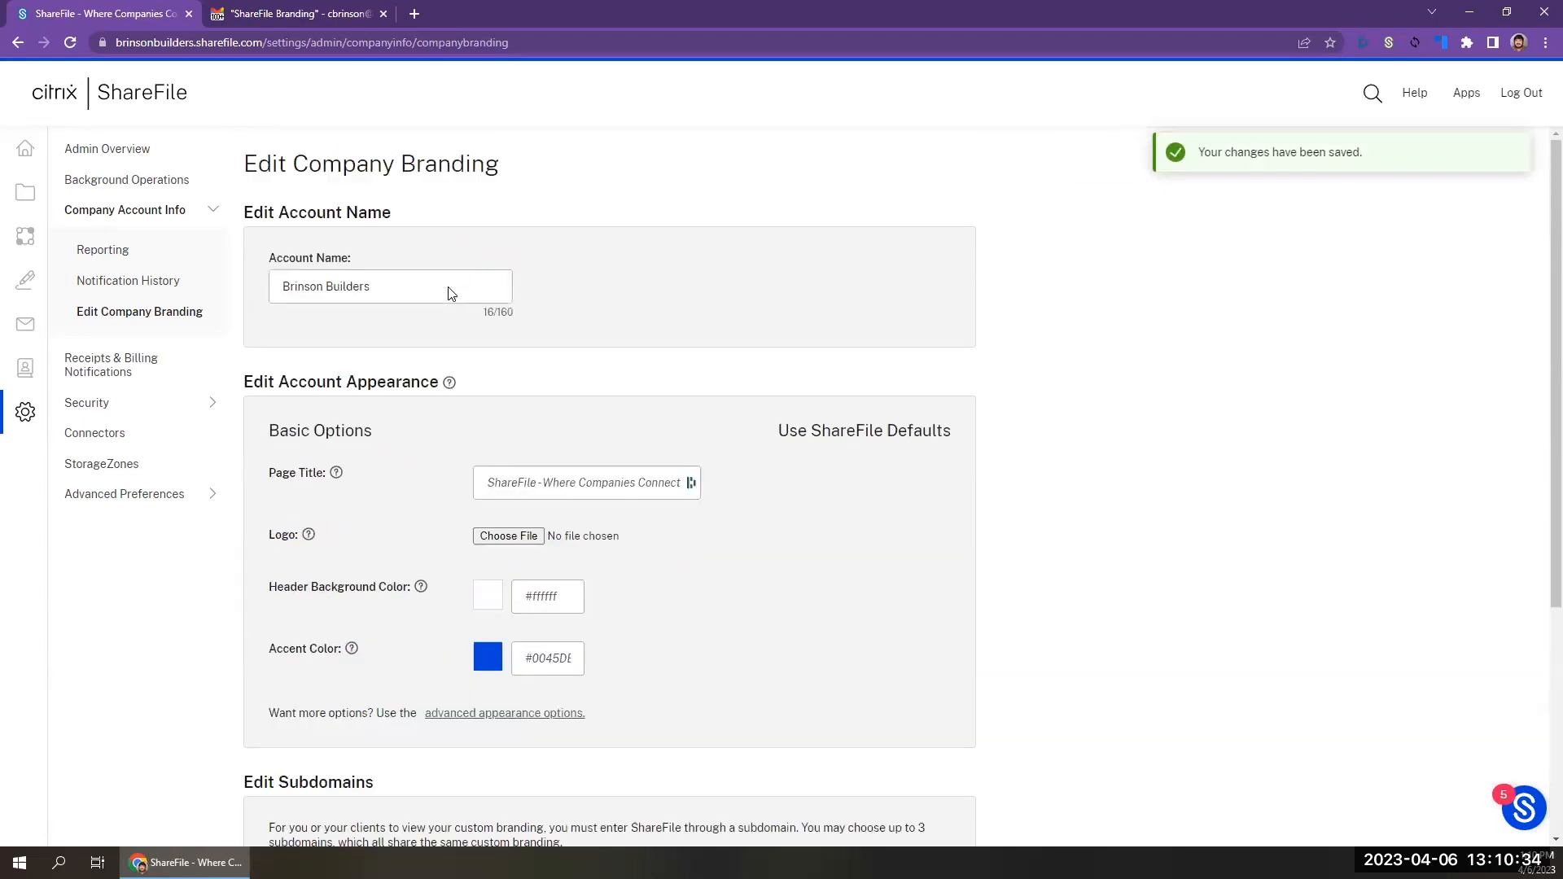
click(428, 287)
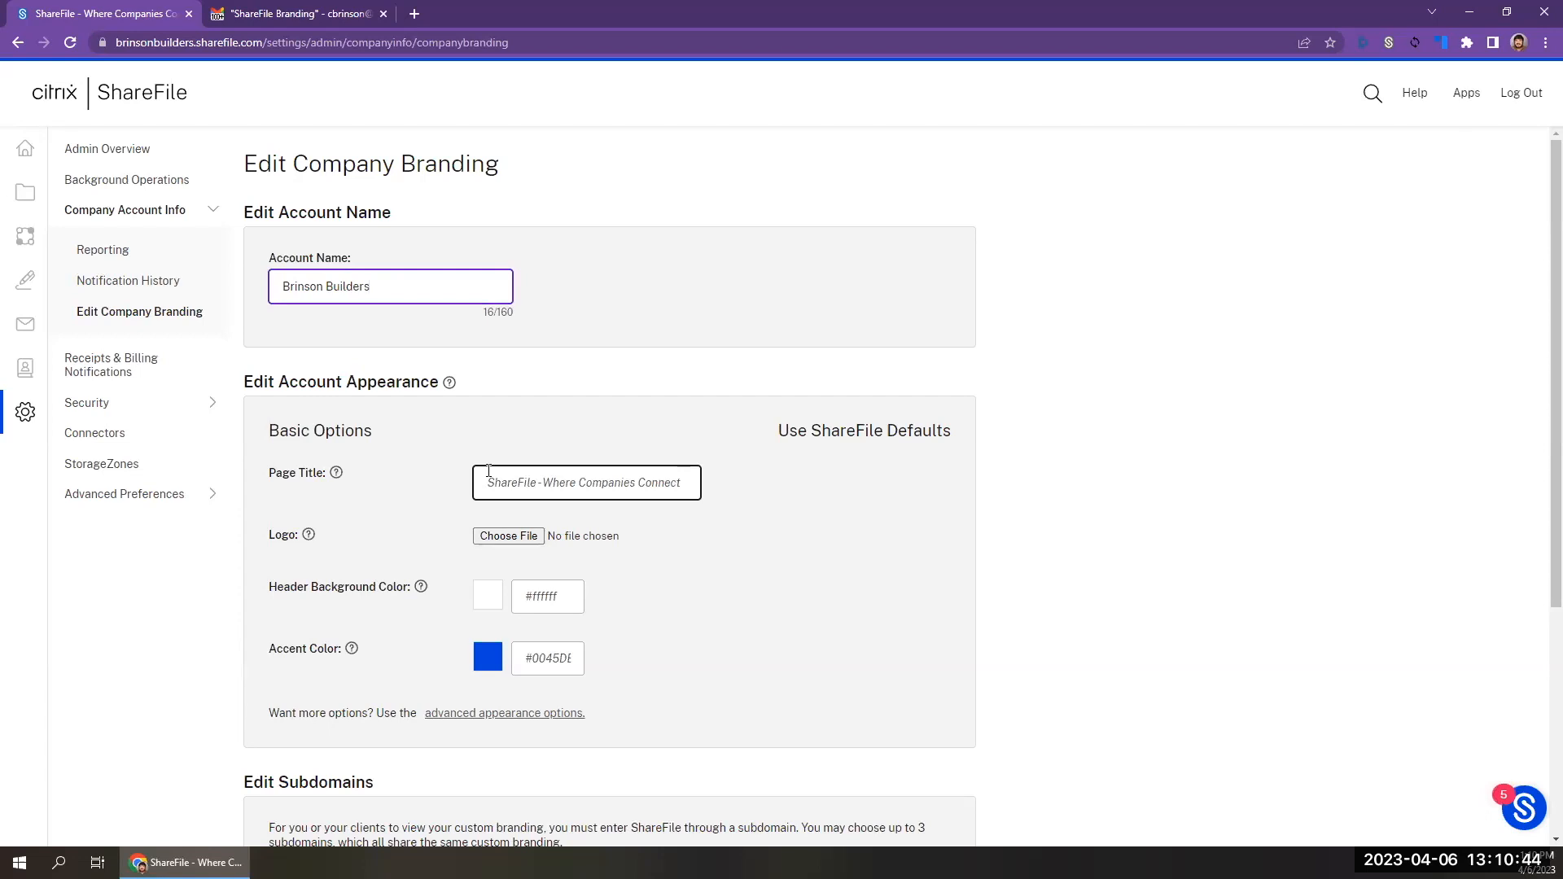
click(513, 491)
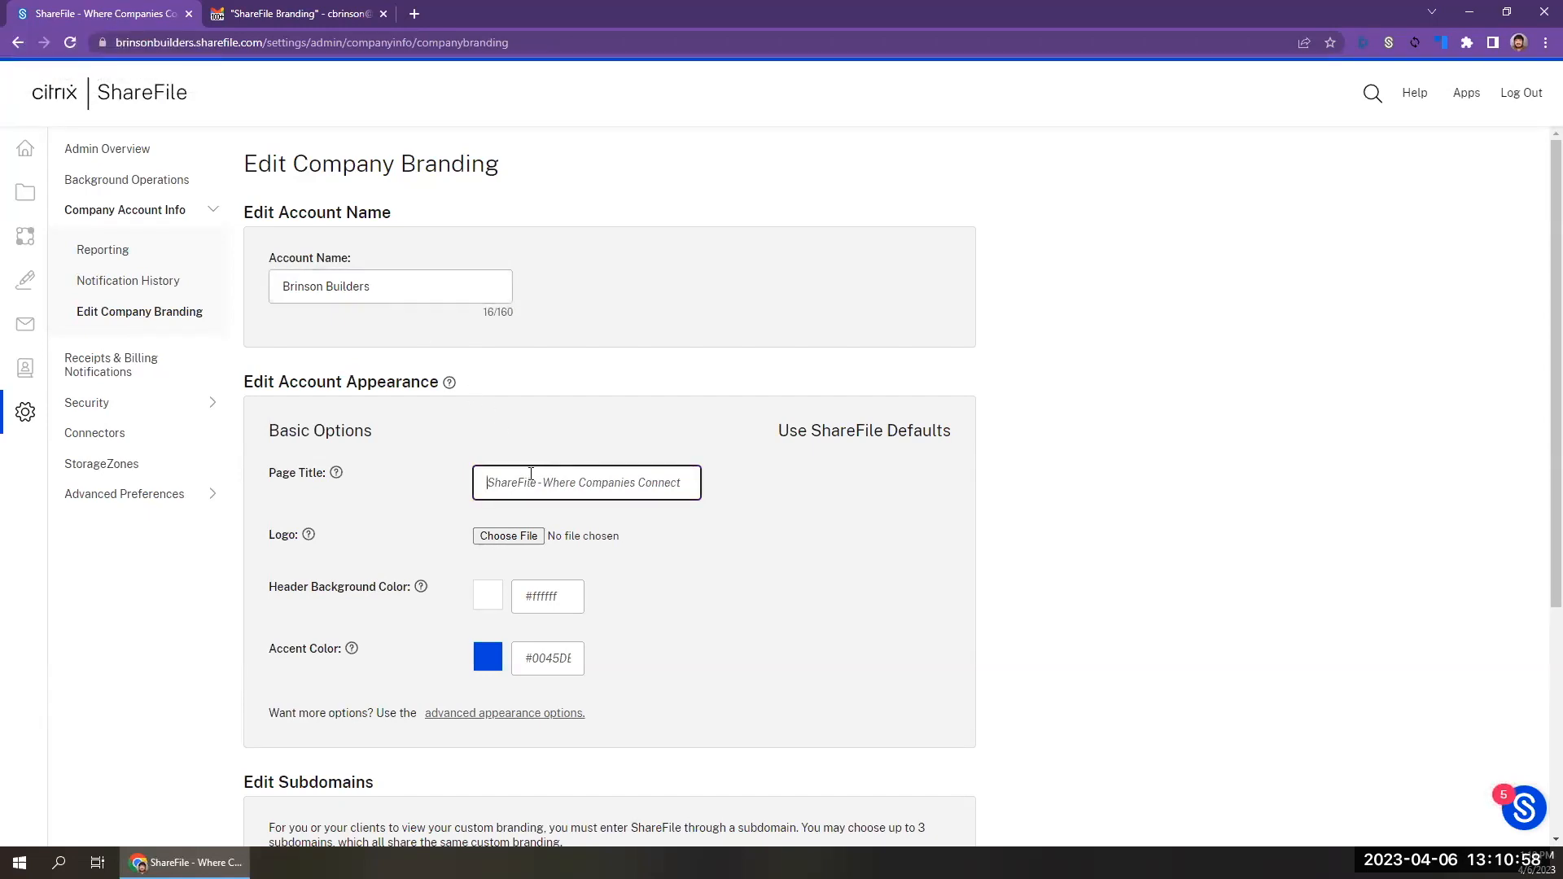
text(Brinson Builders - ShareFile Account)
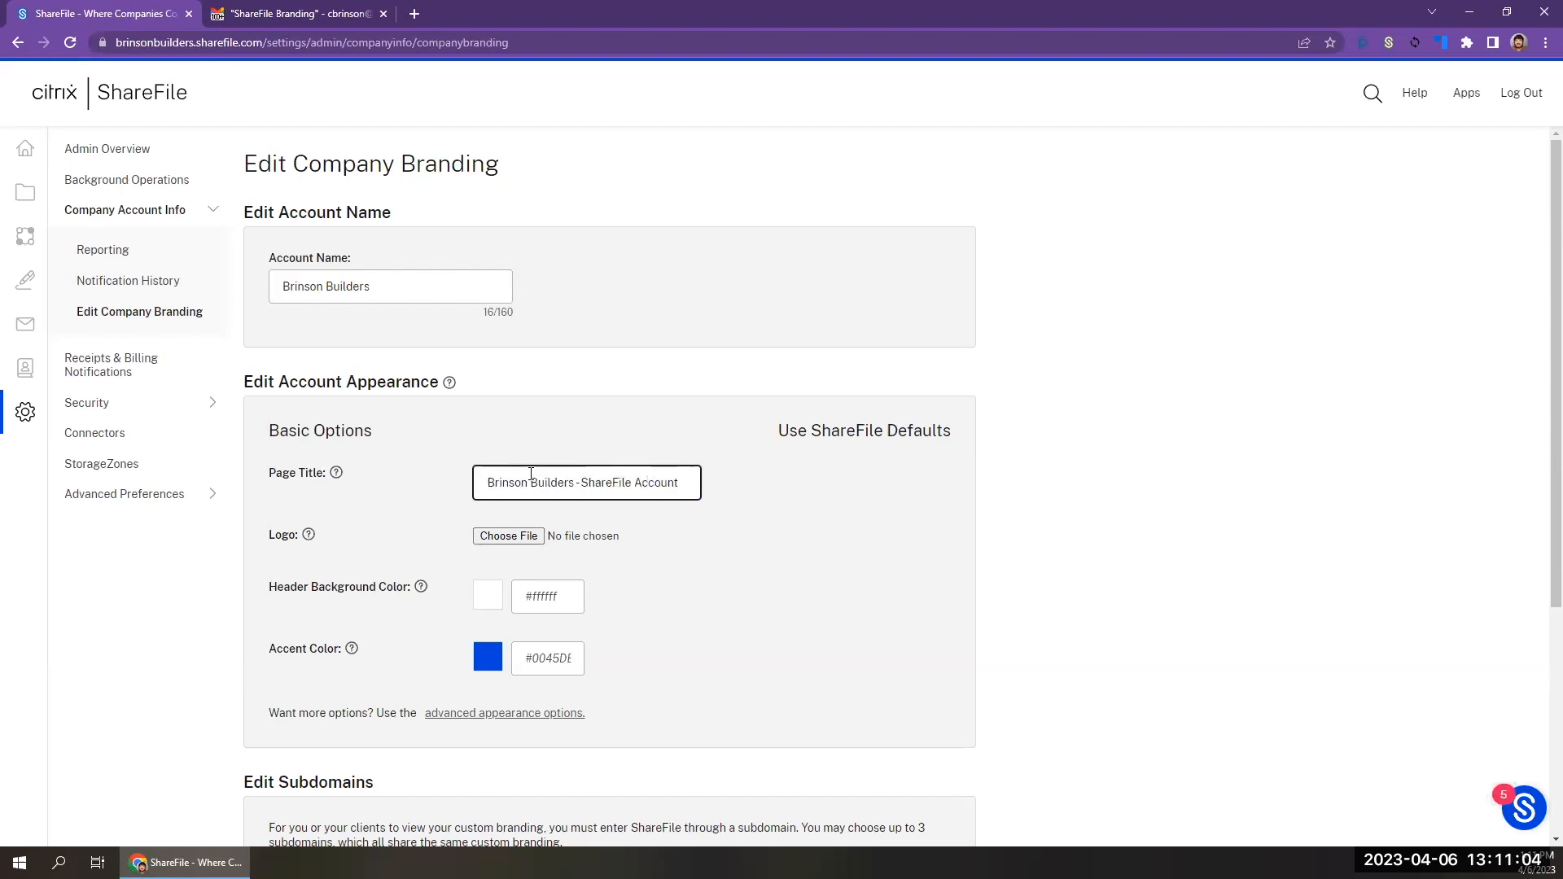
scroll(600, 638, down, 4)
click(280, 817)
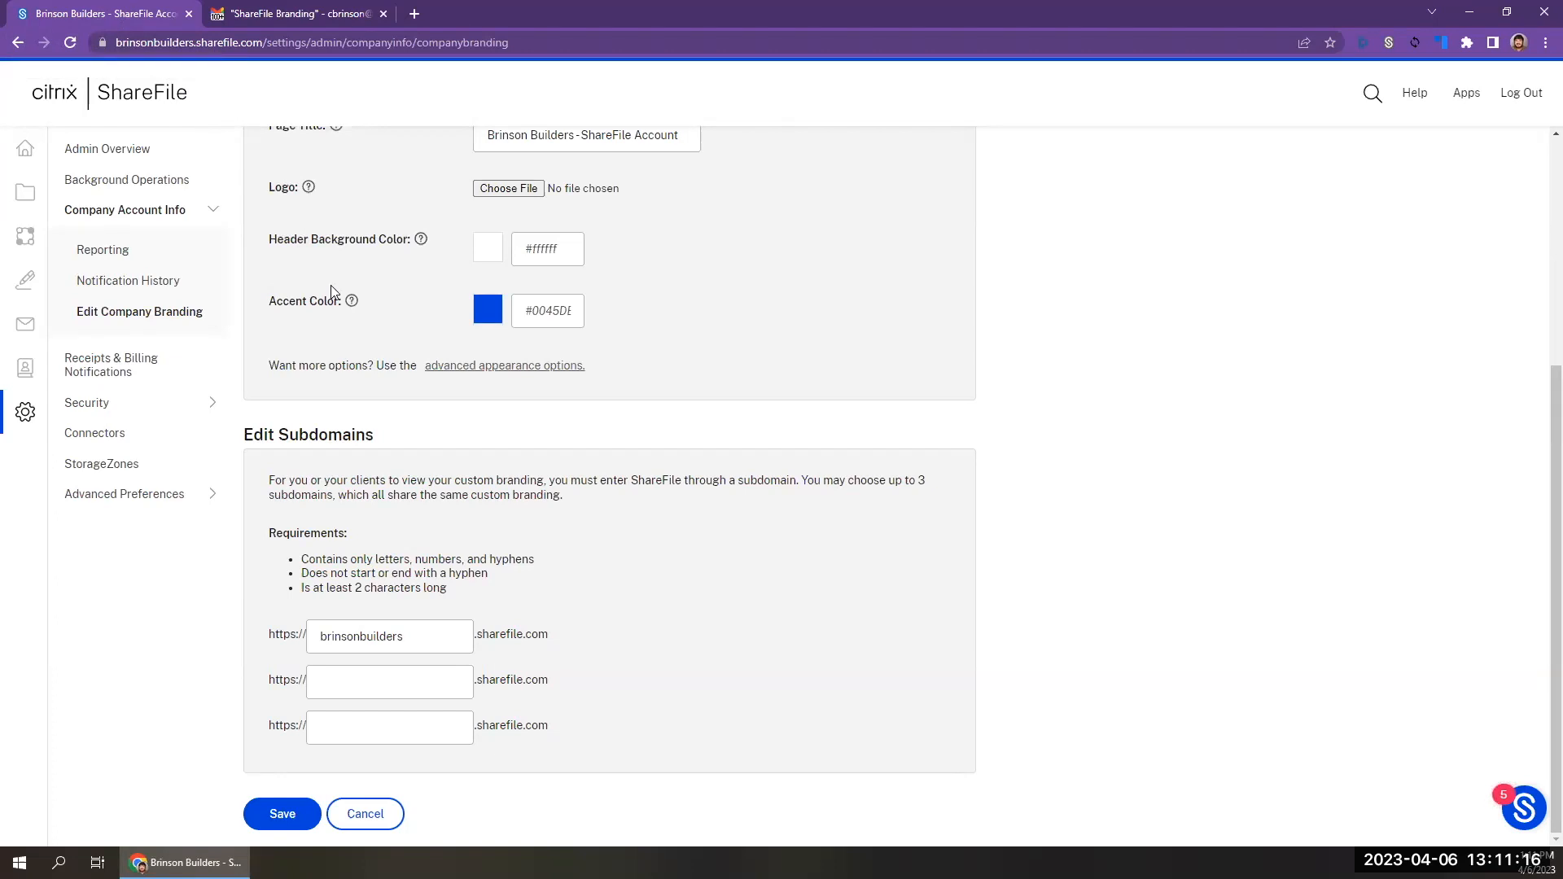
Read the help note for the Logo setting in the basic appearance options.
scroll(331, 291, up, 3)
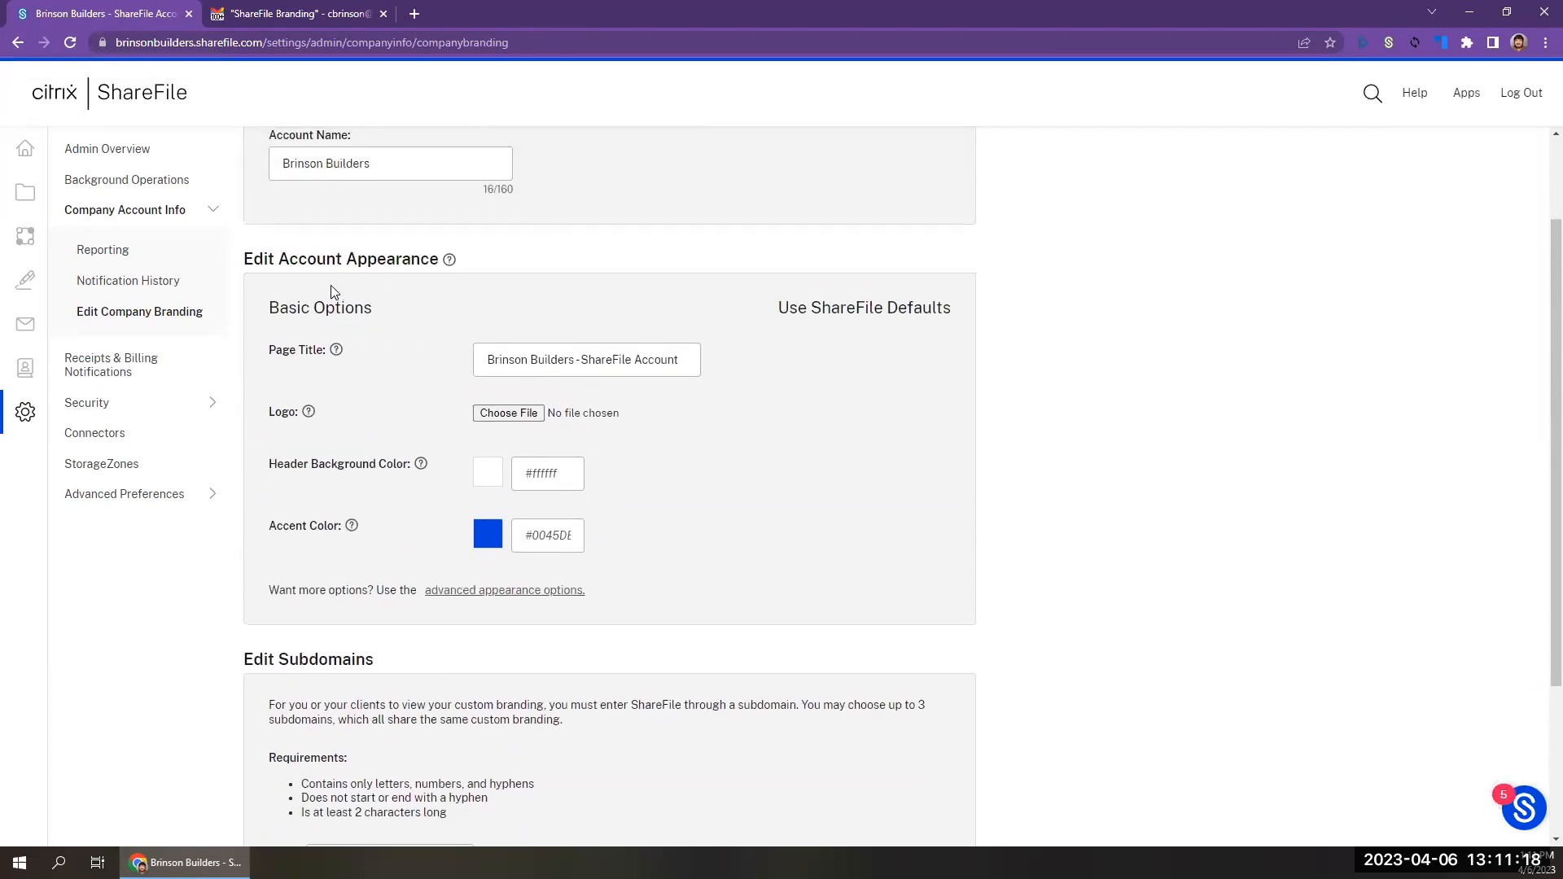
scroll(330, 286, up, 2)
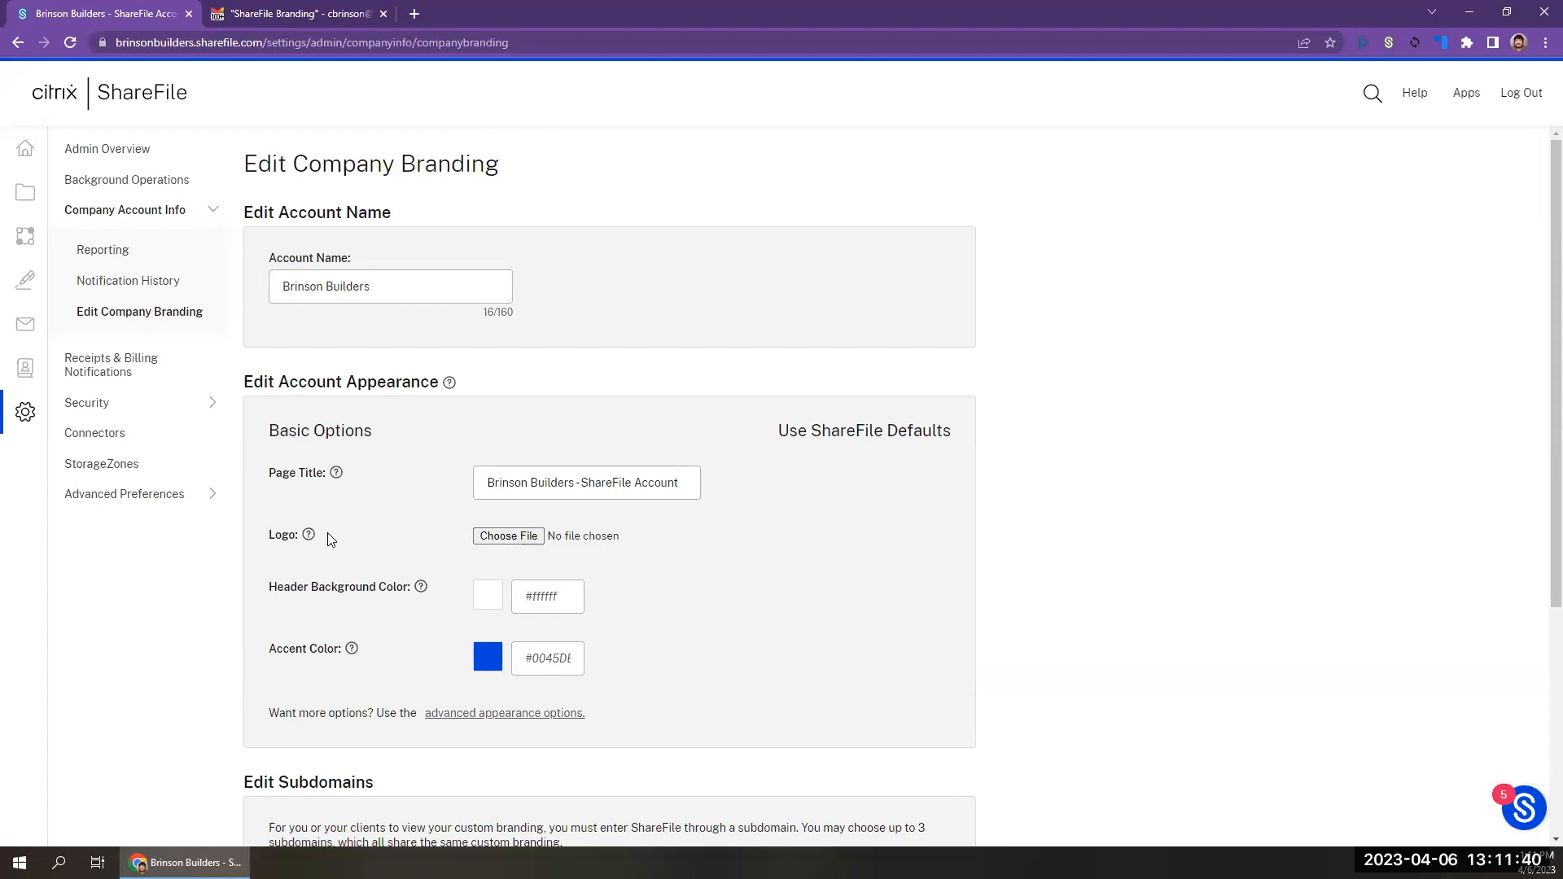
mouse_move(310, 539)
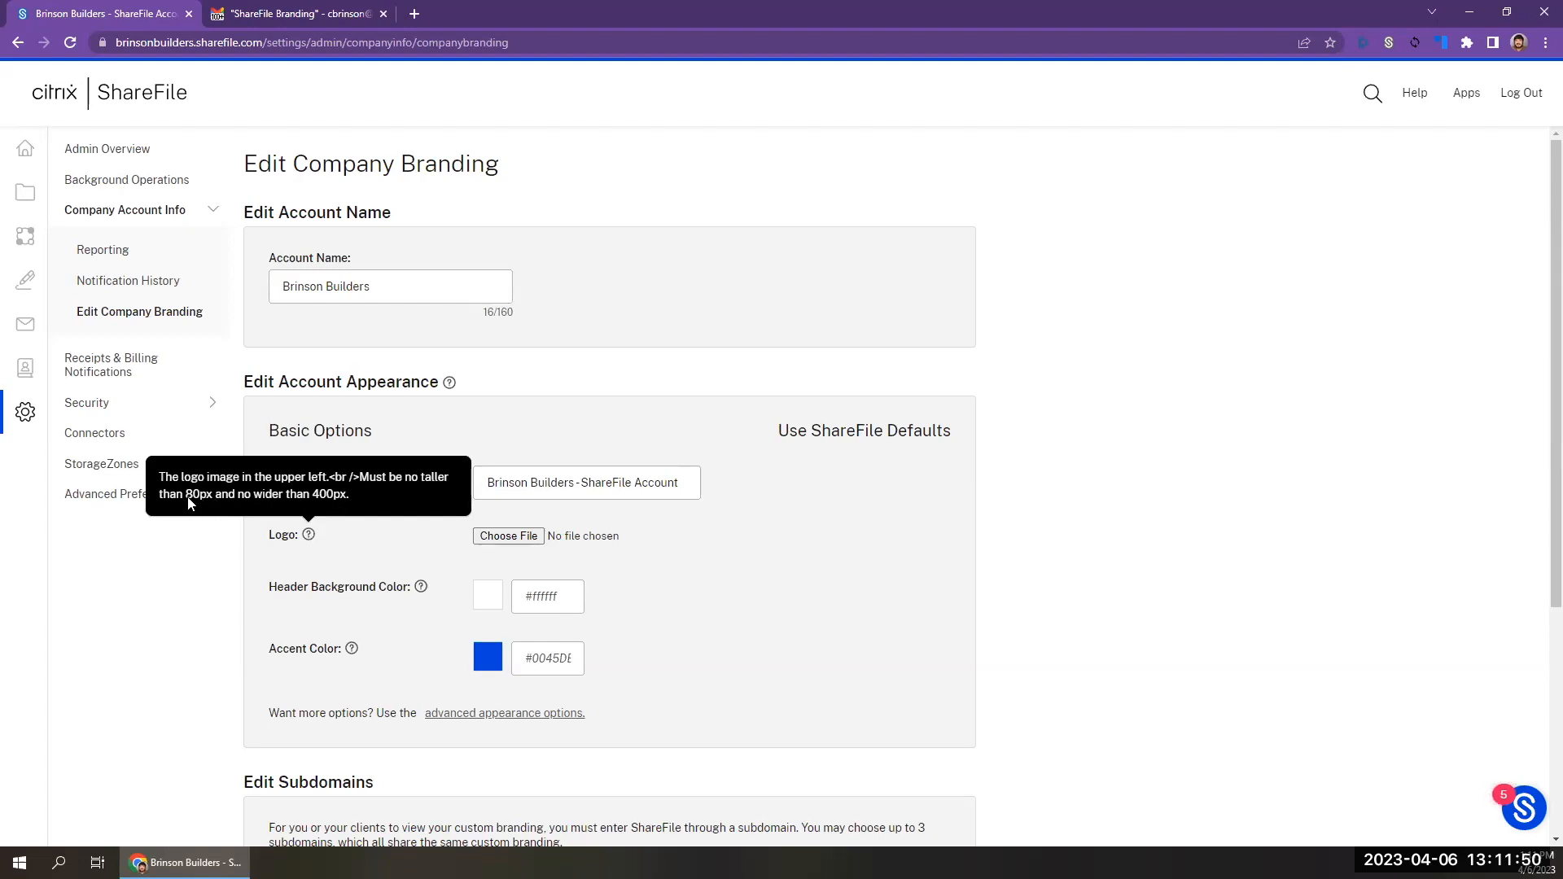
Choose brinsonbuilderslogo.png as the account logo in the basic appearance options and save the branding settings.
click(510, 536)
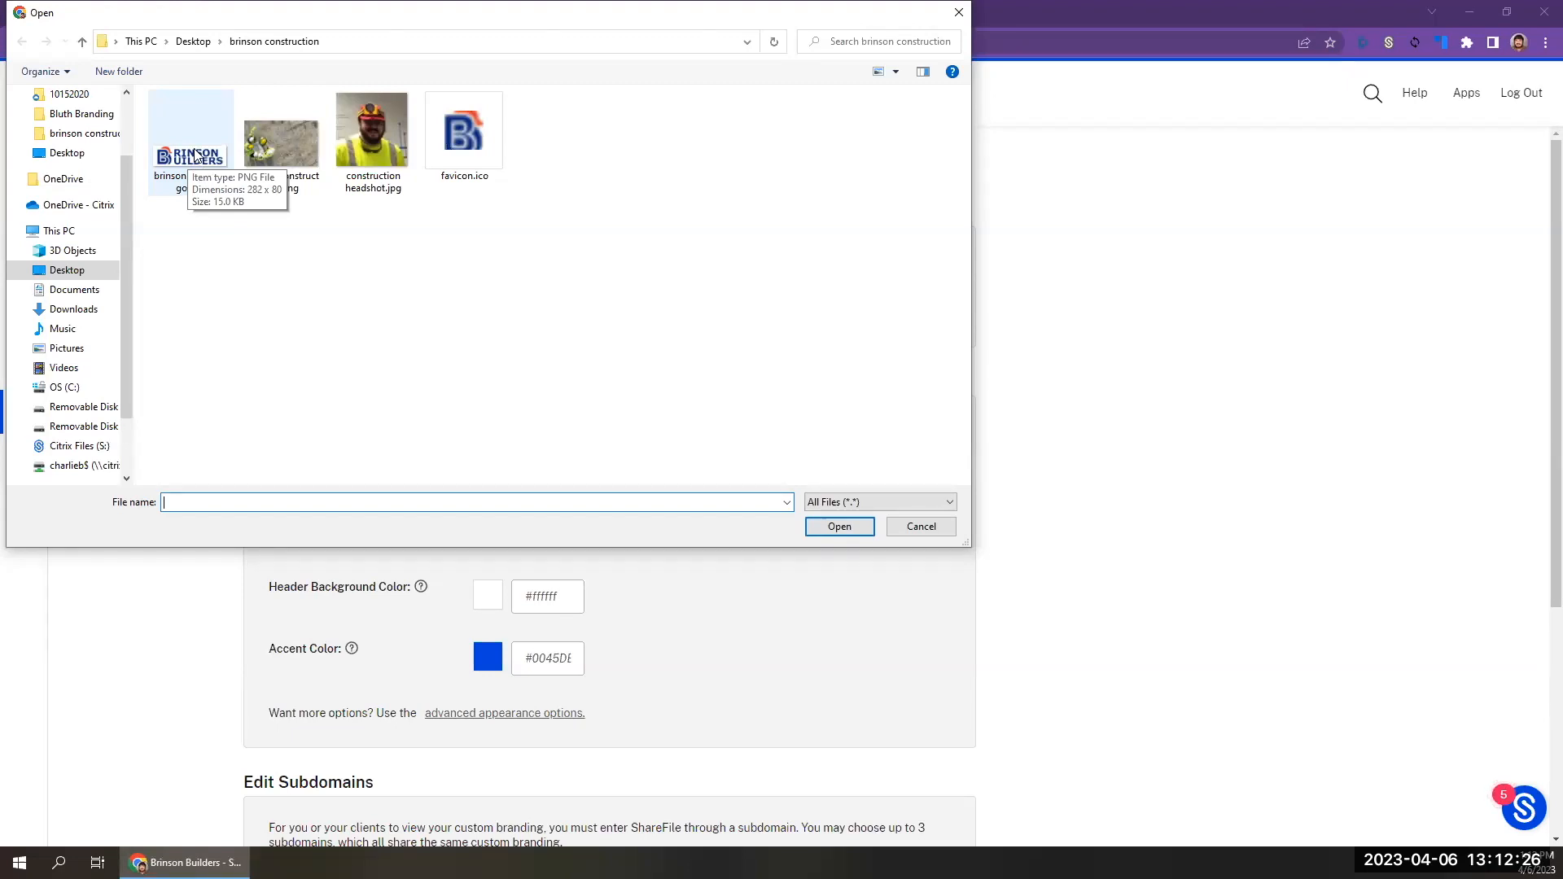
click(196, 157)
double_click(195, 156)
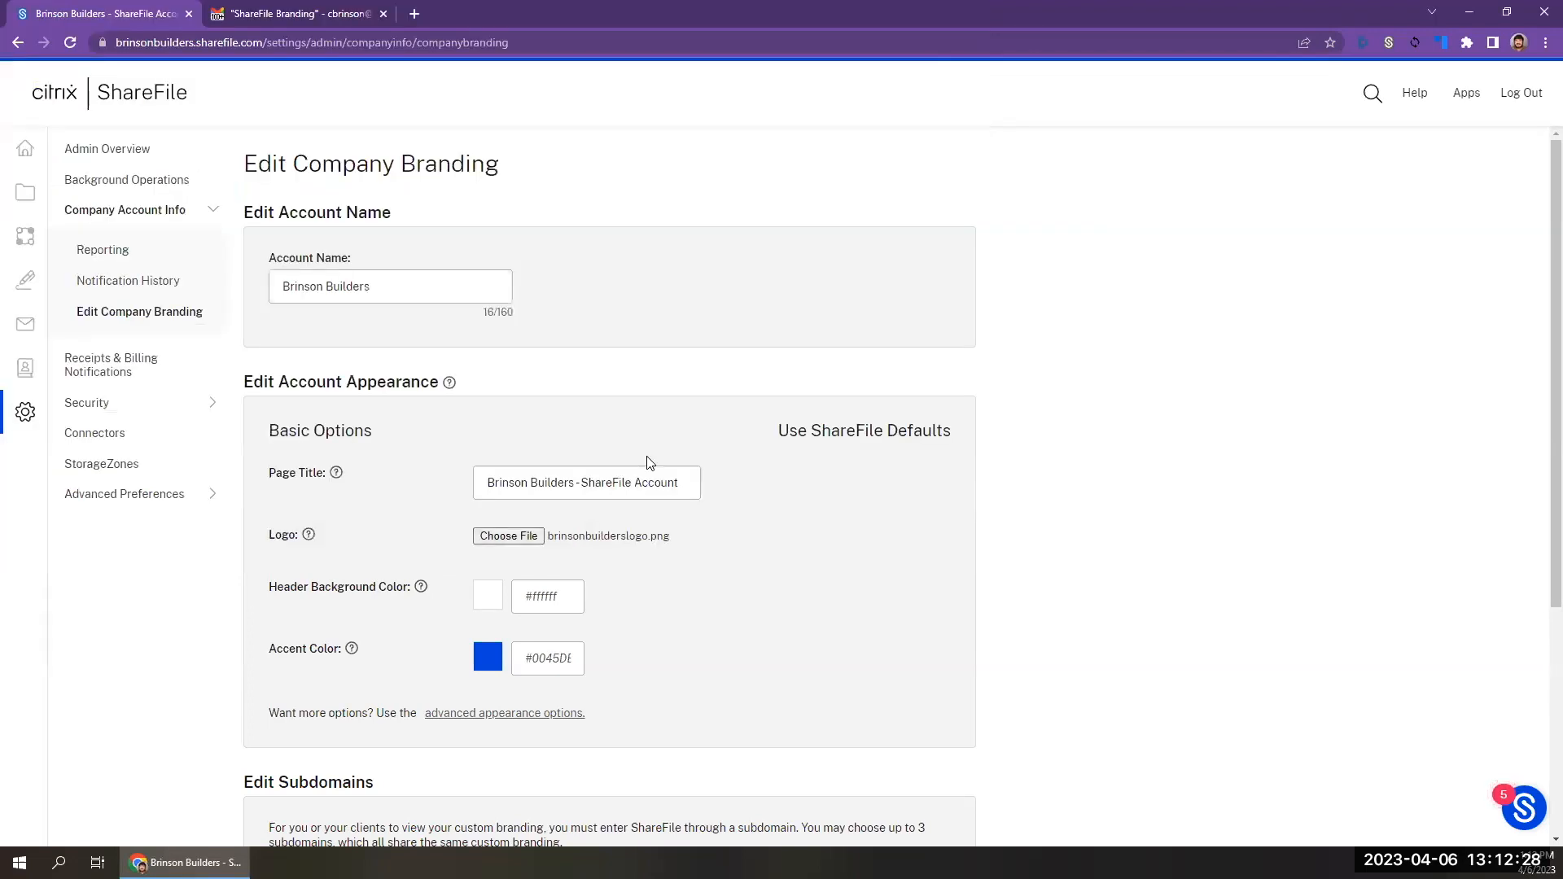
scroll(731, 575, down, 4)
click(289, 823)
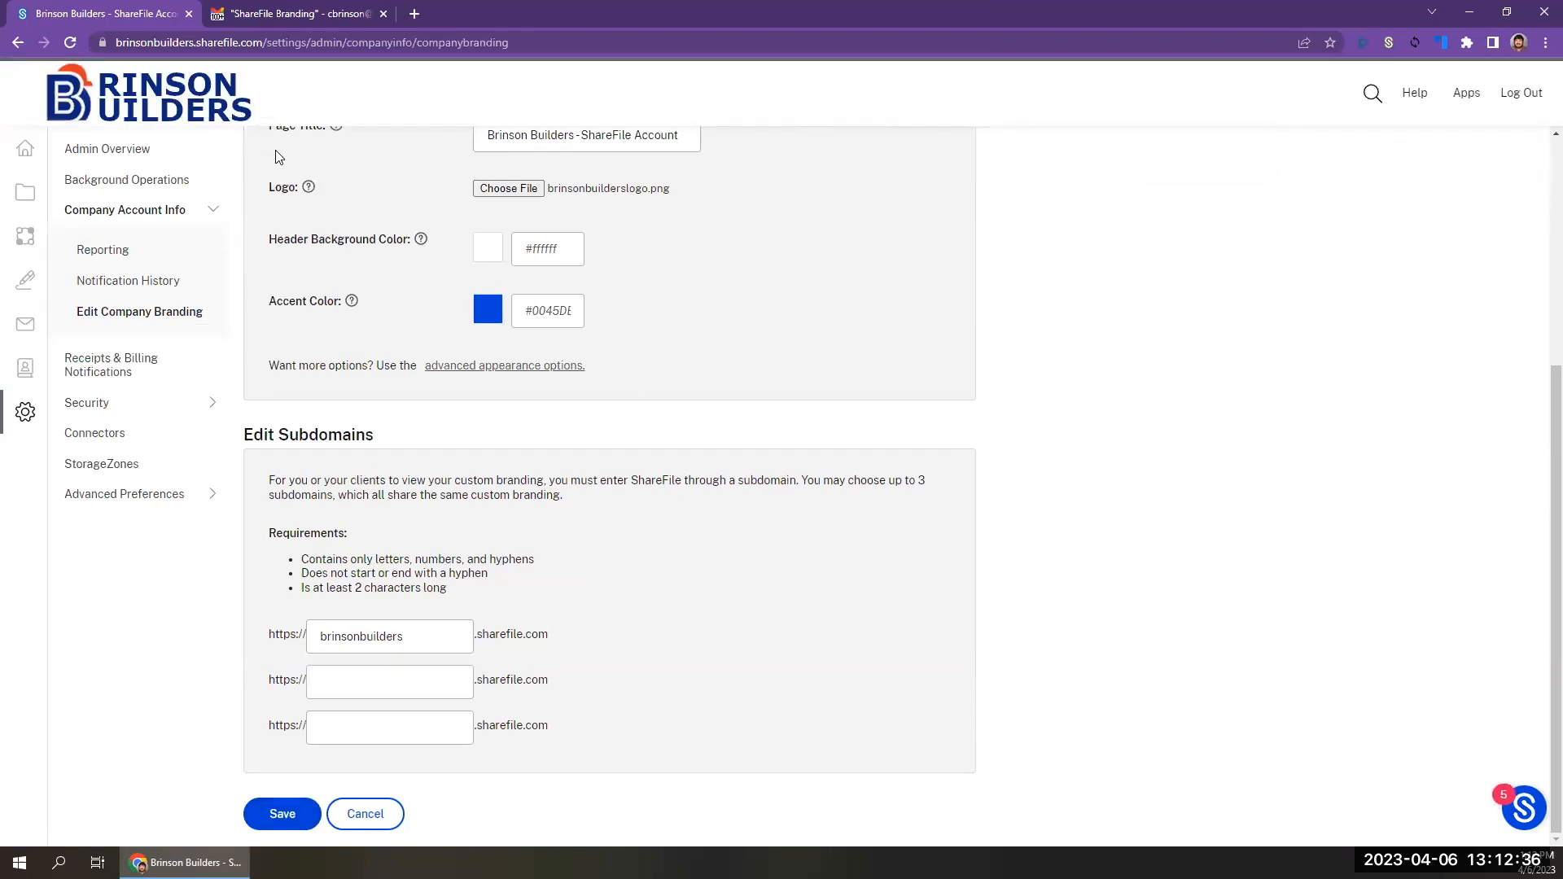
scroll(276, 156, up, 4)
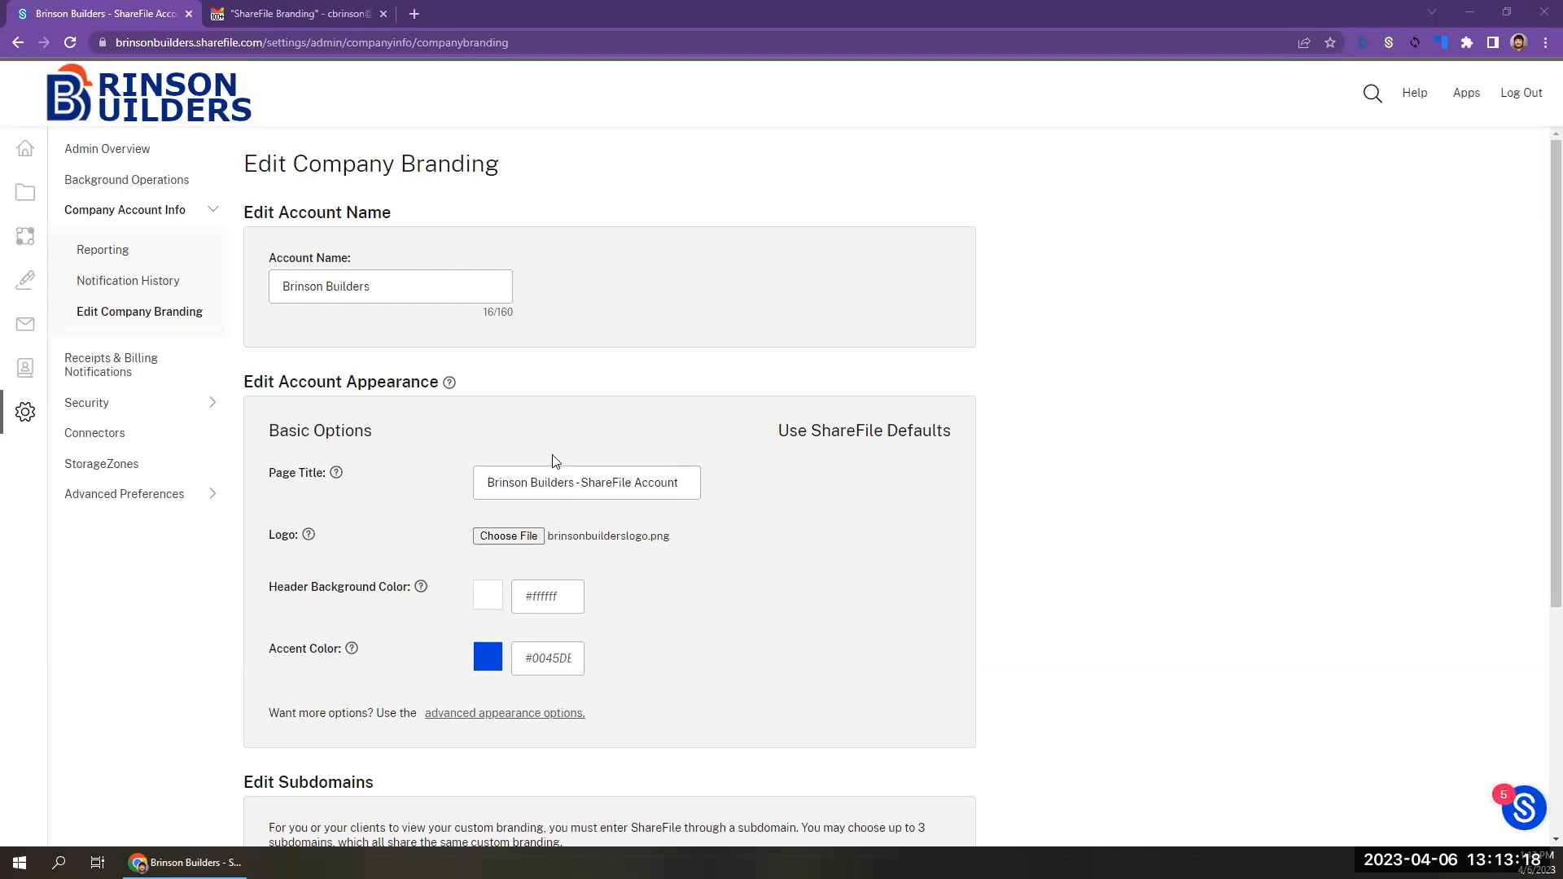
Set the accent color to #04297e in the basic appearance options and save the branding settings.
click(536, 596)
click(540, 572)
click(545, 595)
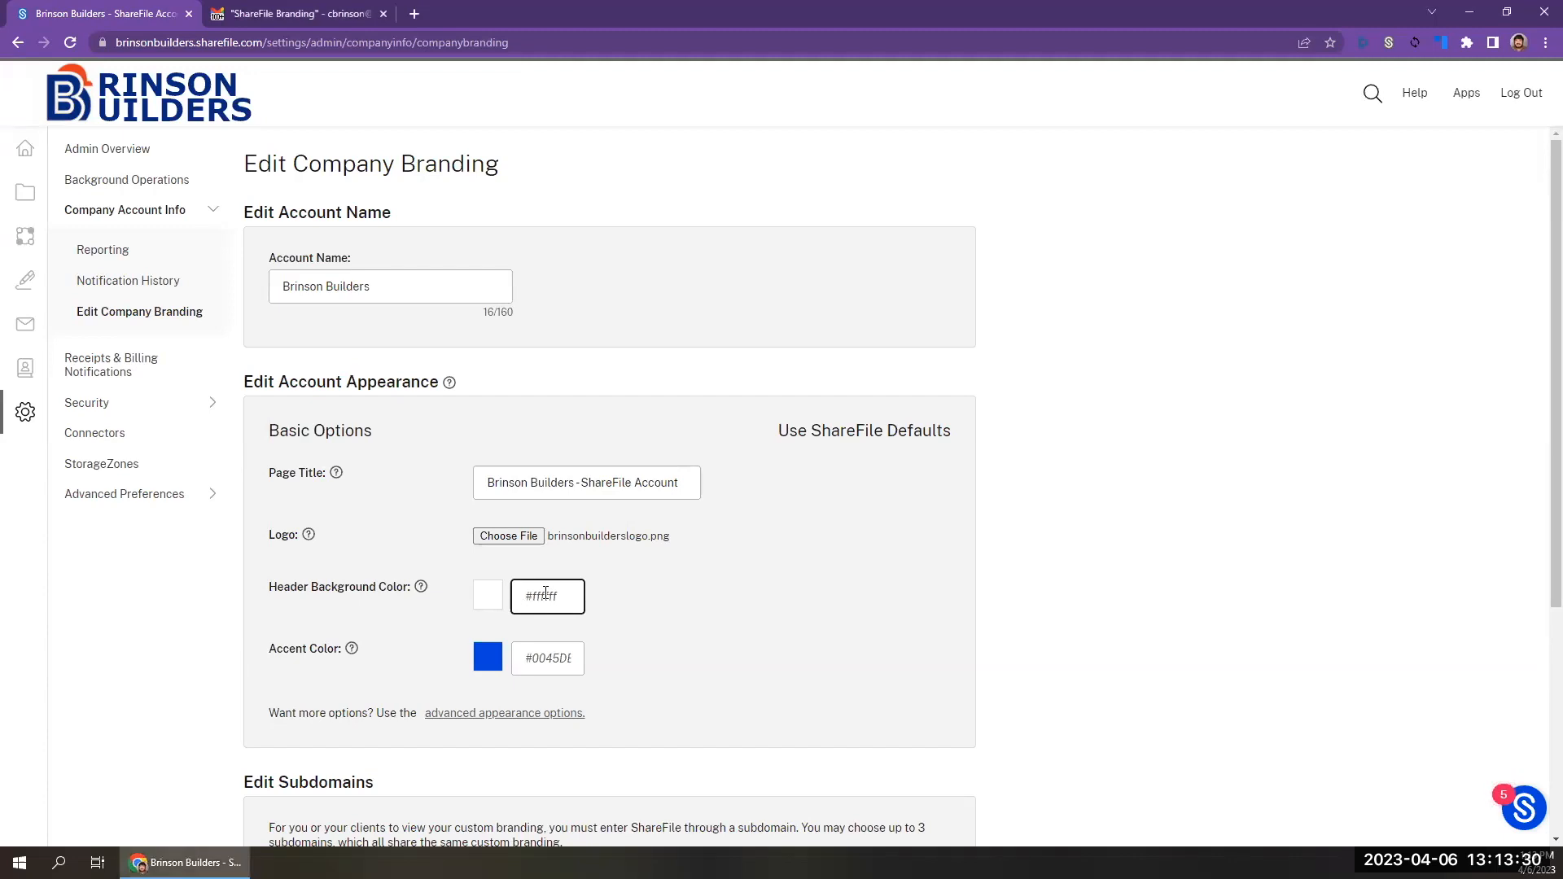
click(546, 659)
click(545, 598)
click(547, 658)
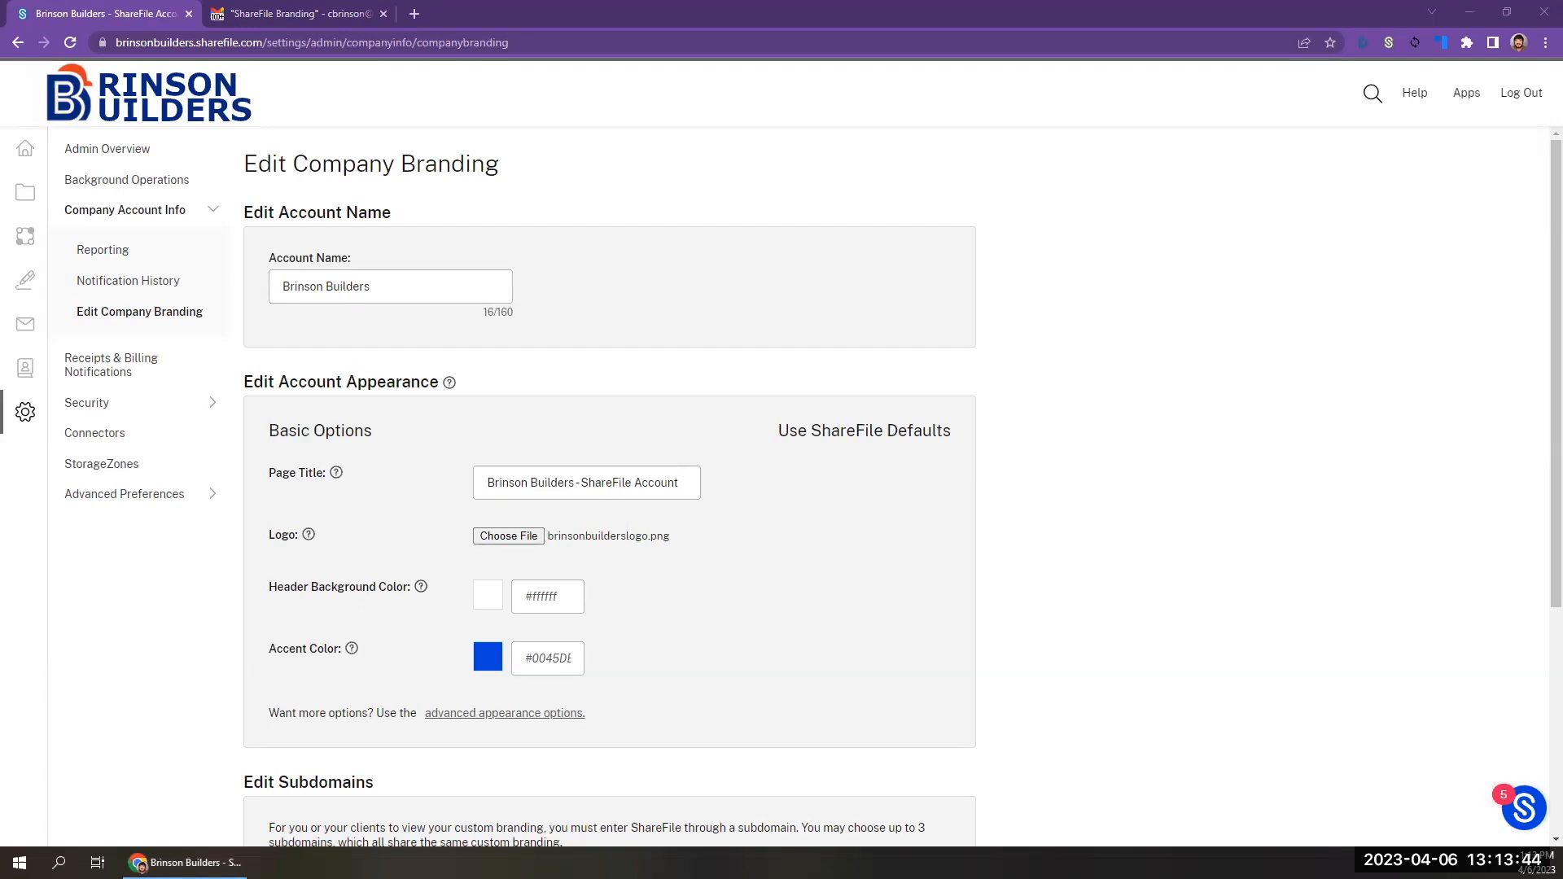
click(540, 658)
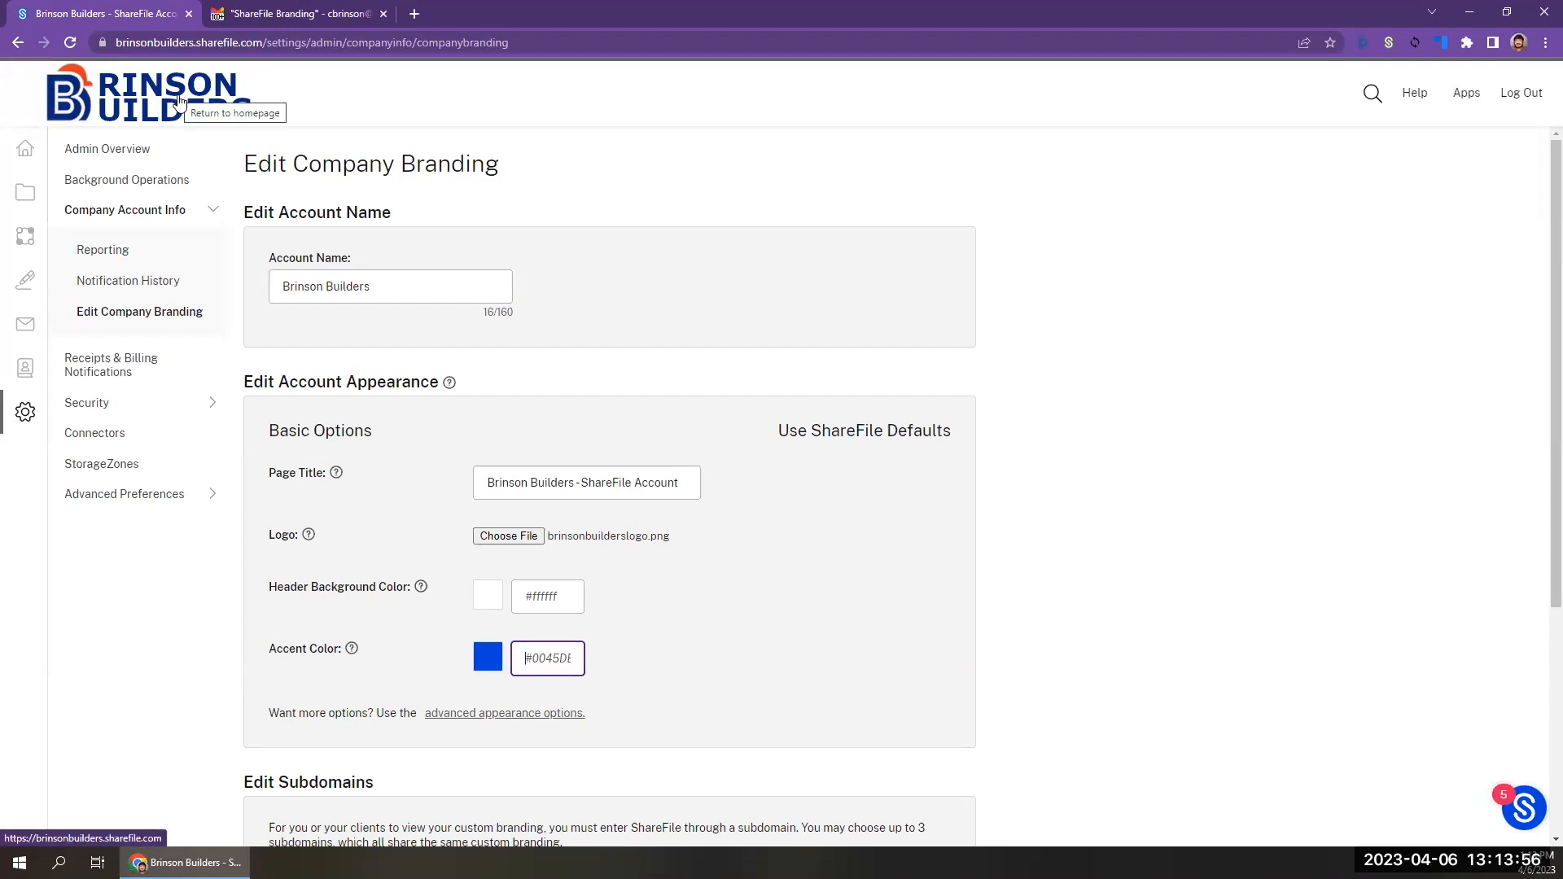
text(#04297e)
click(674, 666)
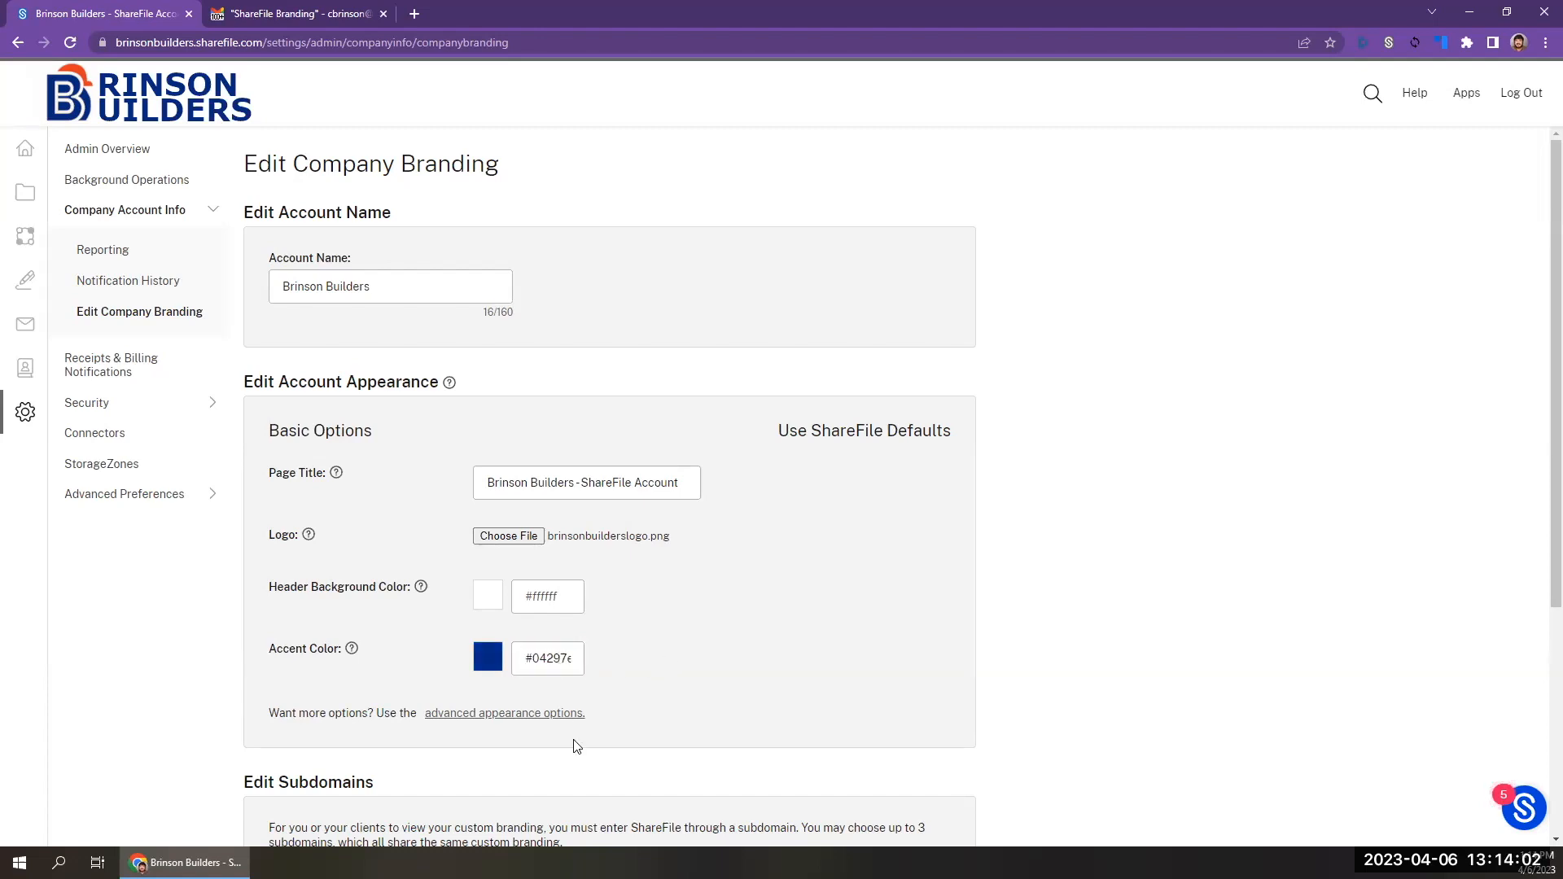
scroll(576, 744, down, 4)
click(283, 814)
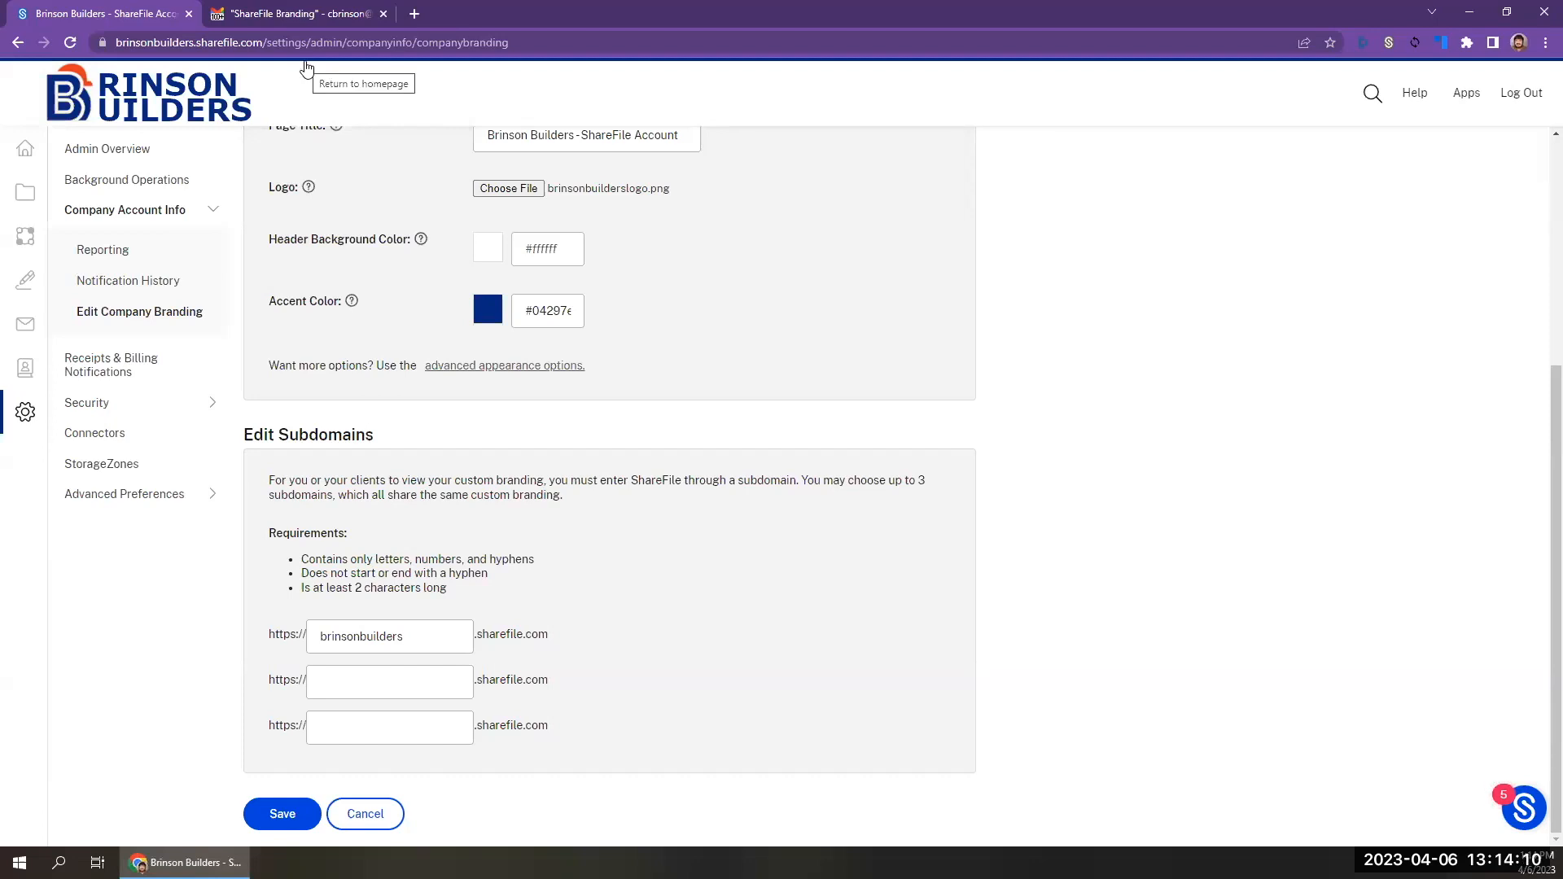
click(541, 311)
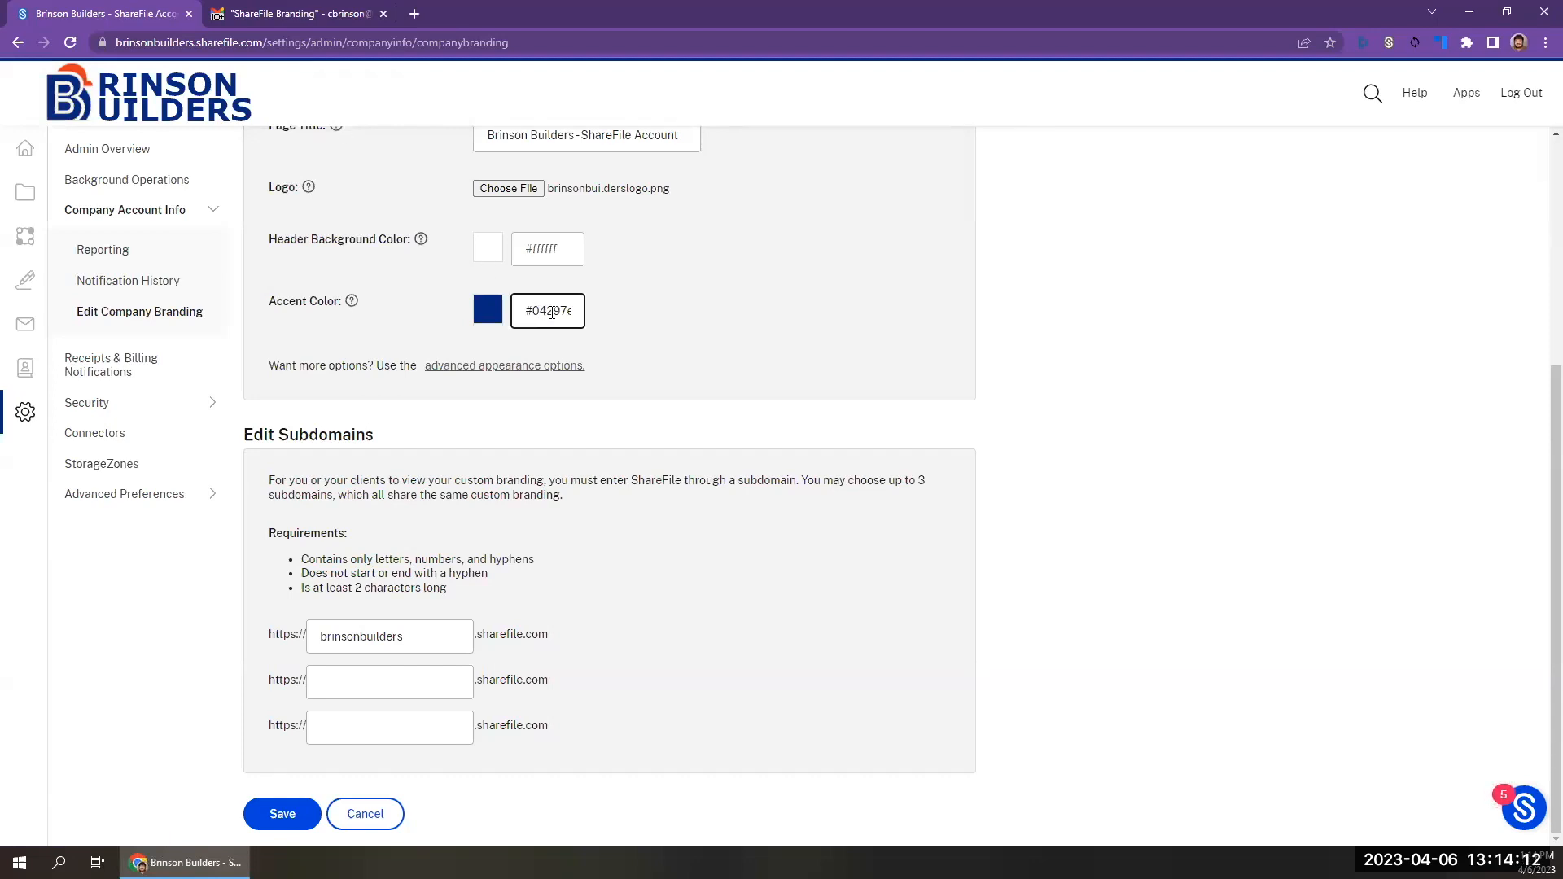
click(640, 369)
Switch the account appearance to the advanced options and expand Browser Options.
scroll(643, 374, up, 5)
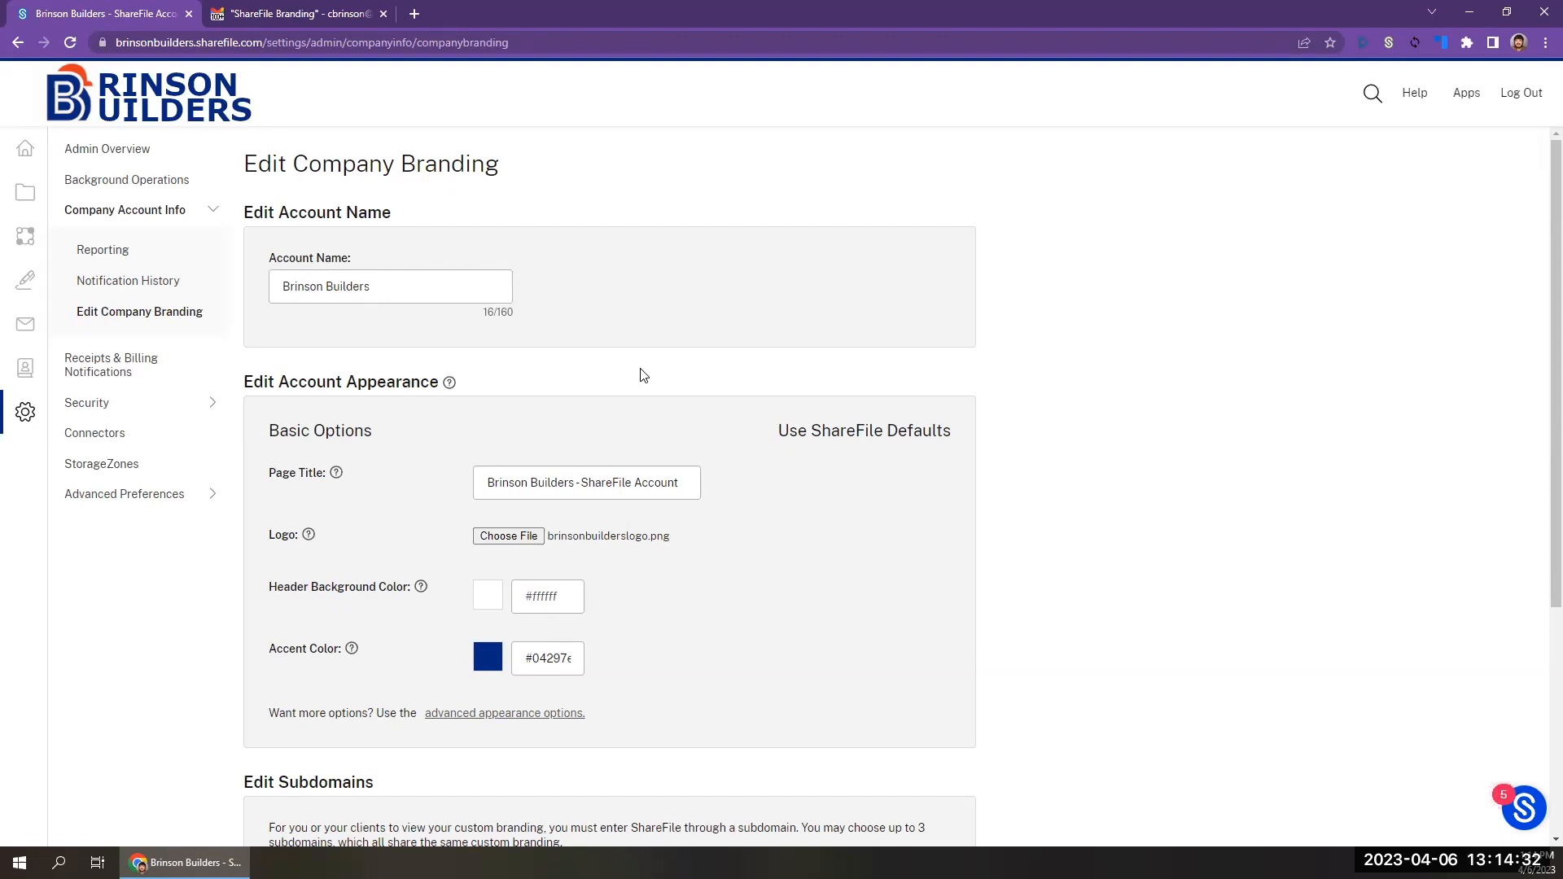
scroll(643, 374, down, 4)
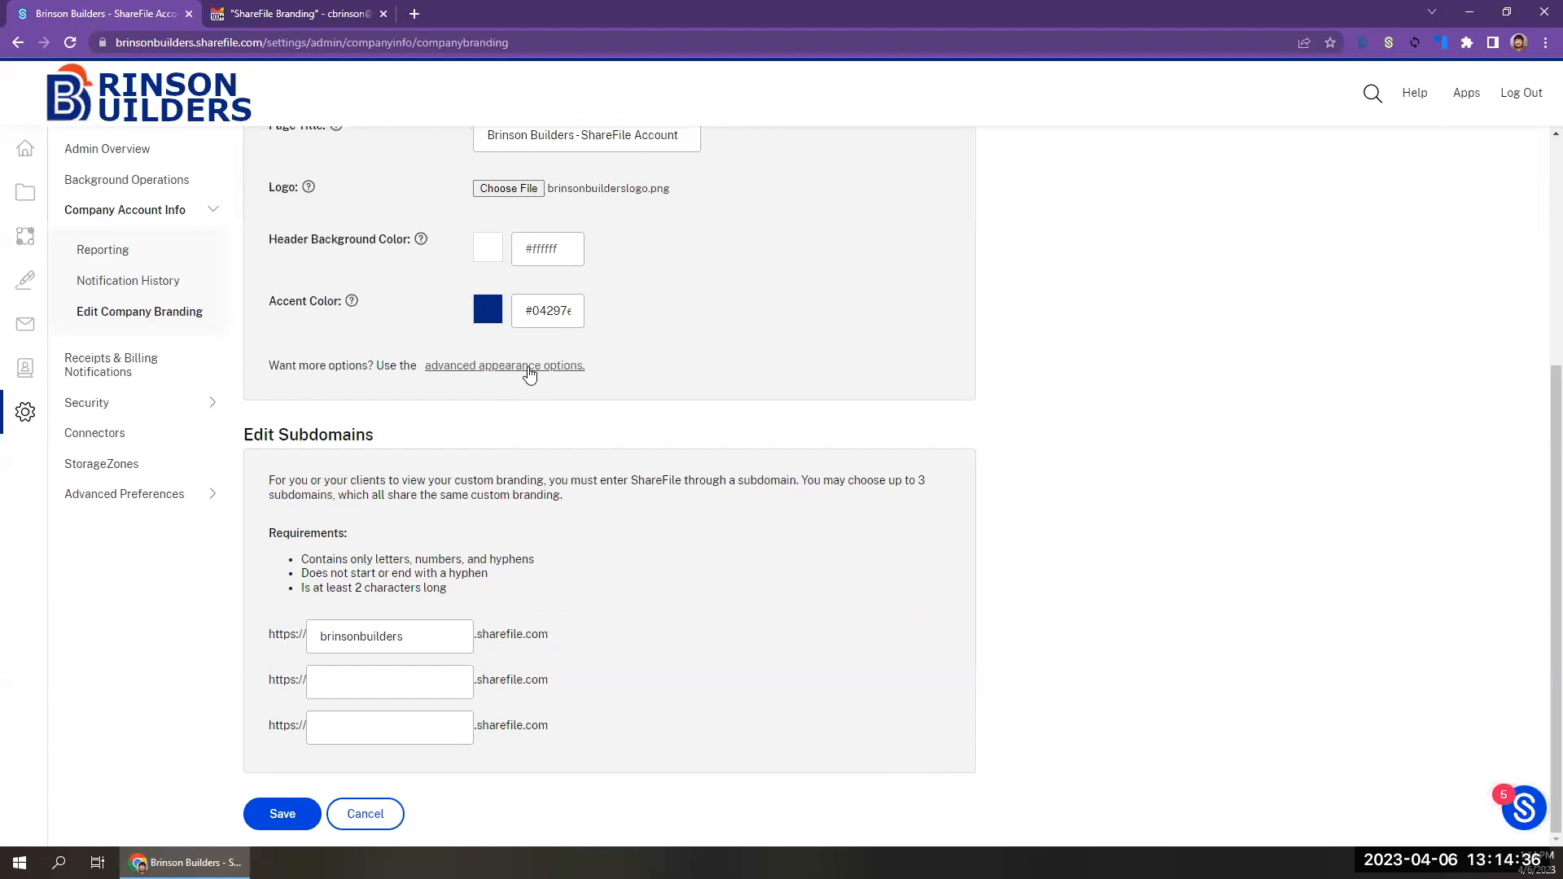
scroll(529, 374, up, 1)
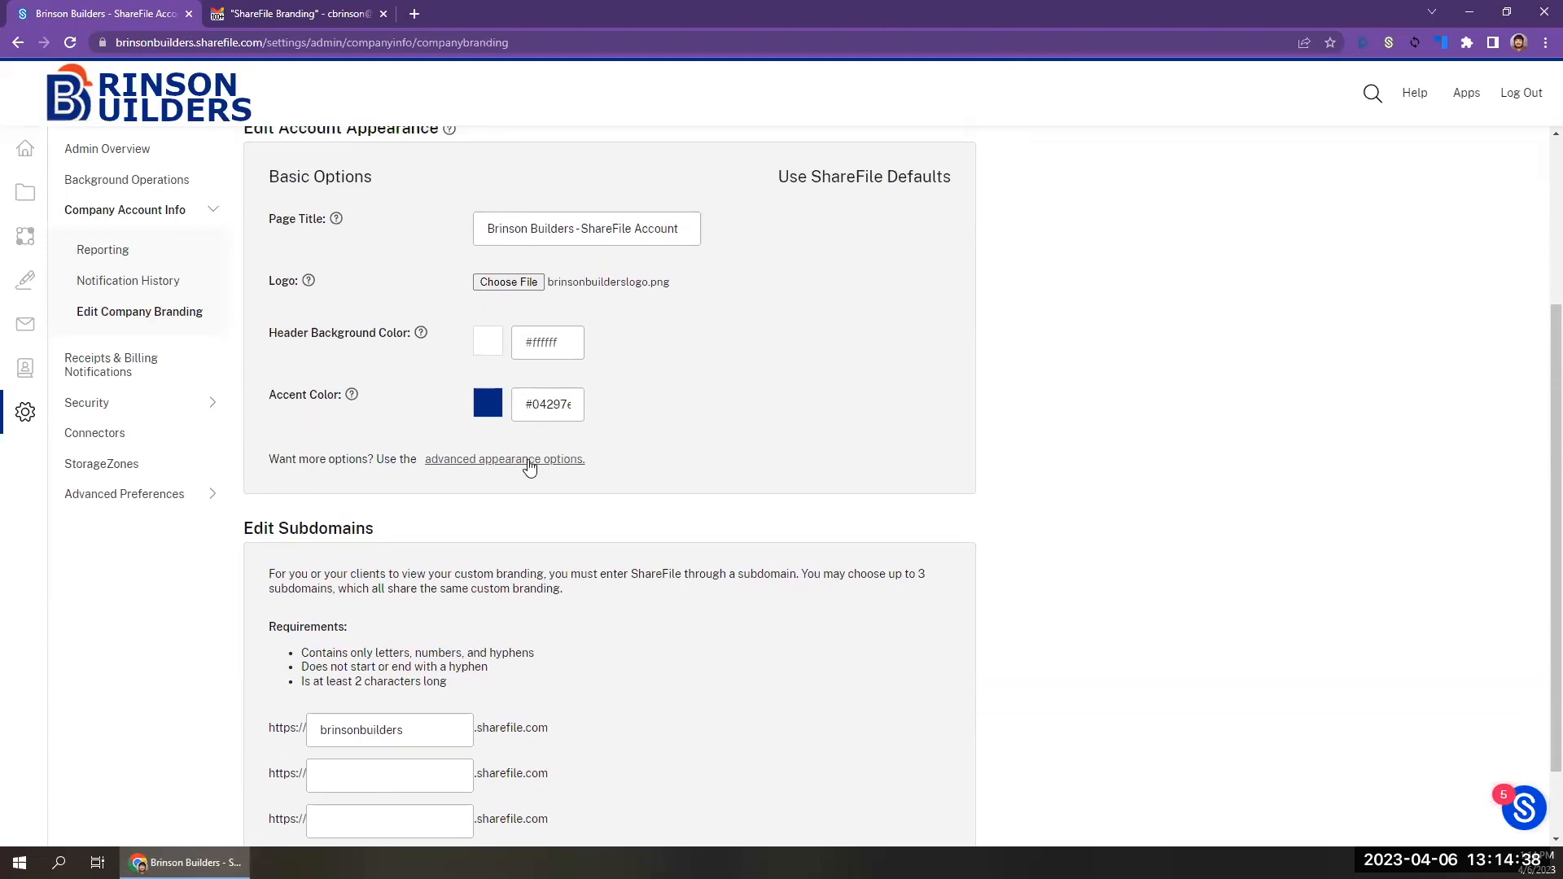
scroll(528, 466, up, 1)
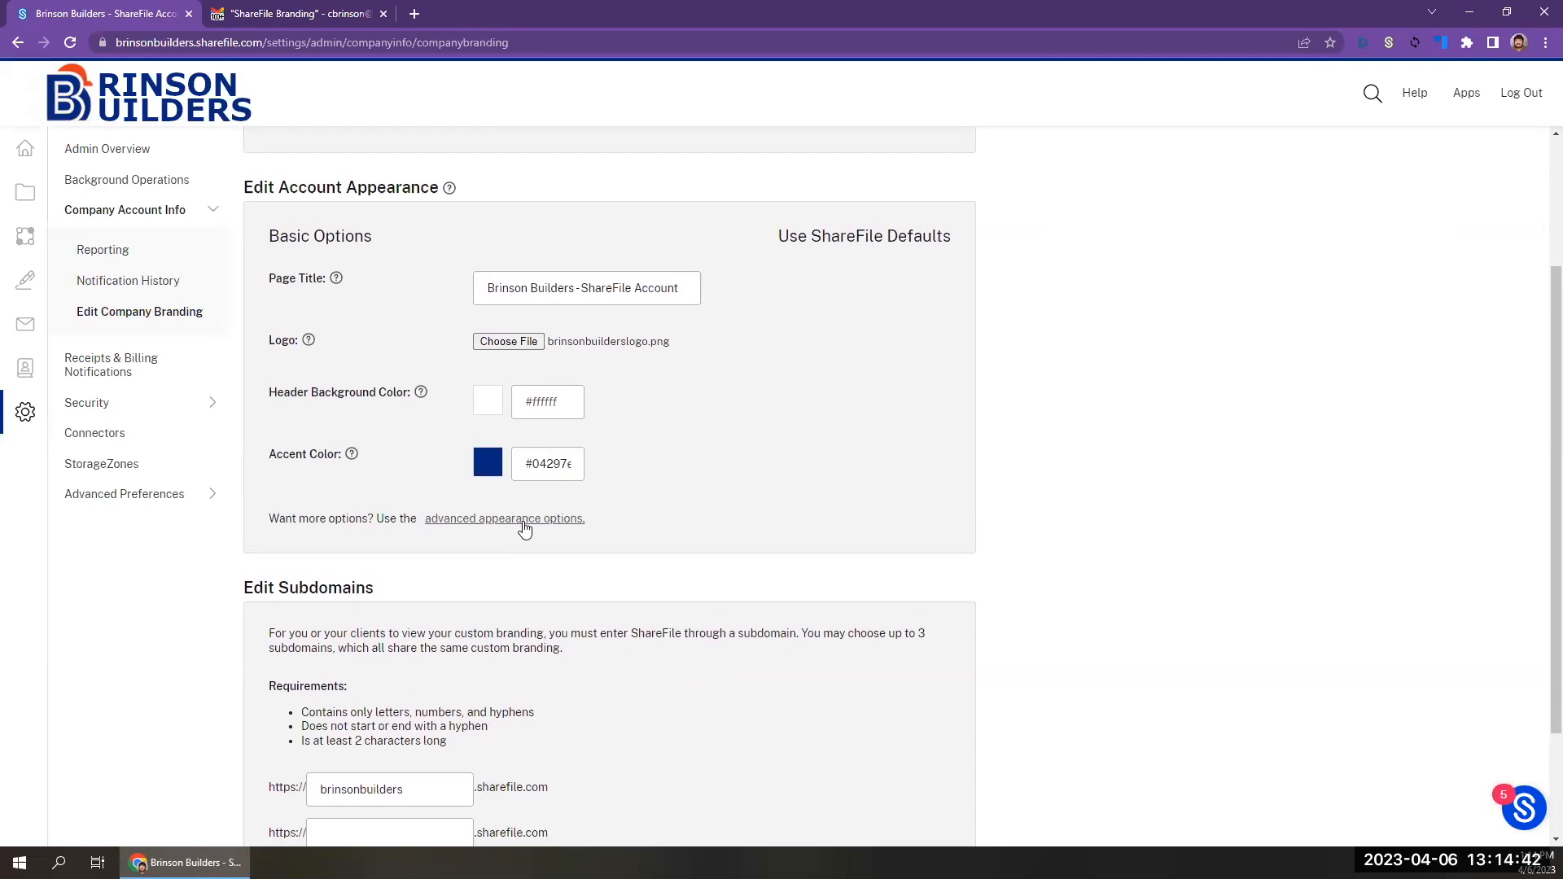
click(525, 521)
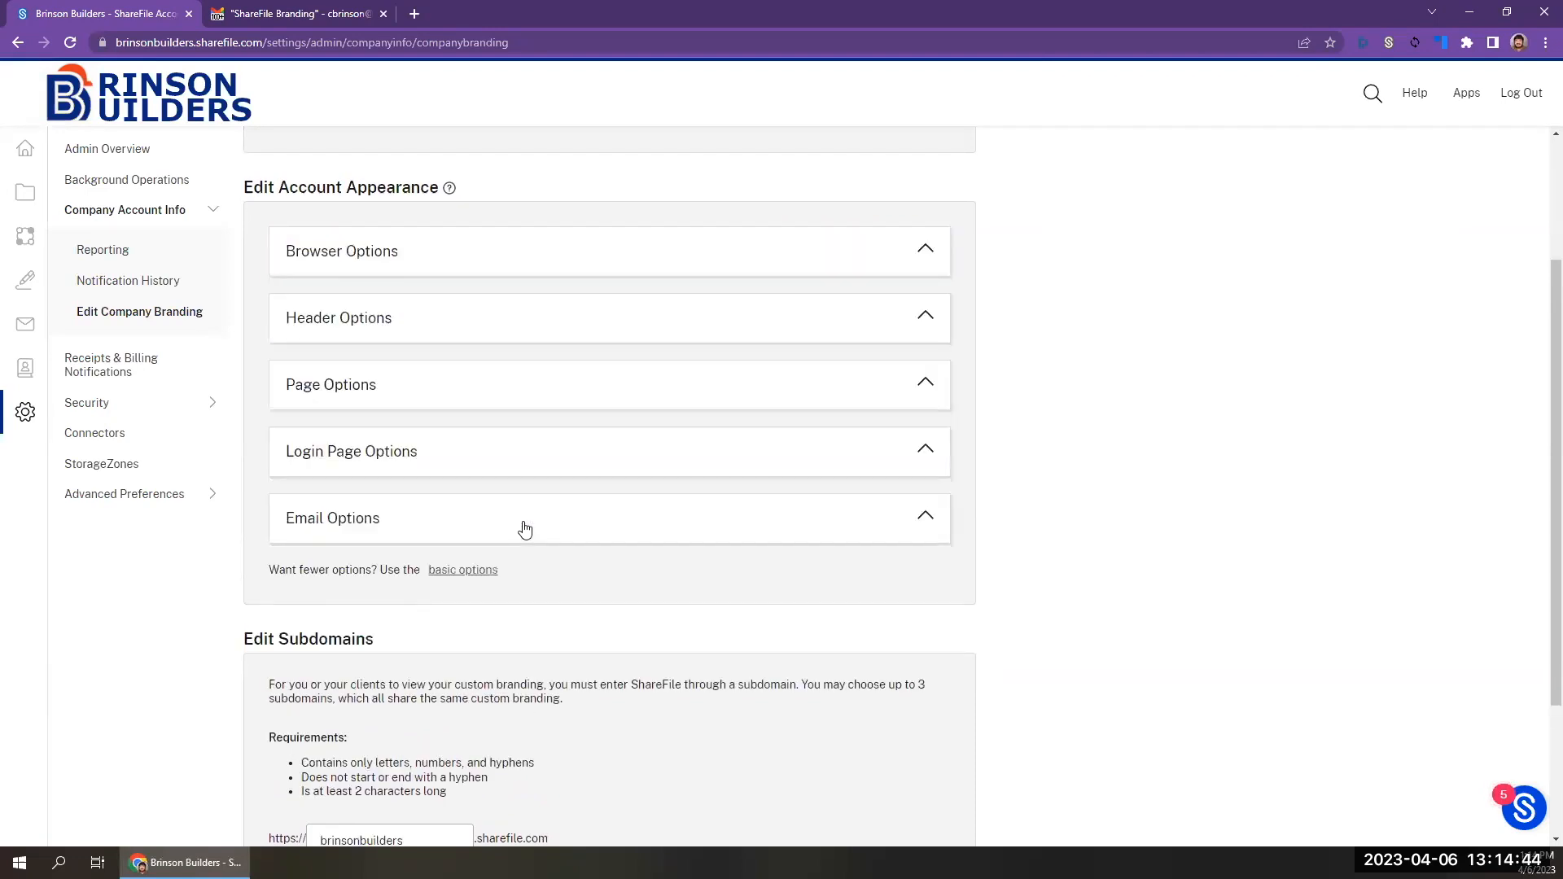
click(564, 261)
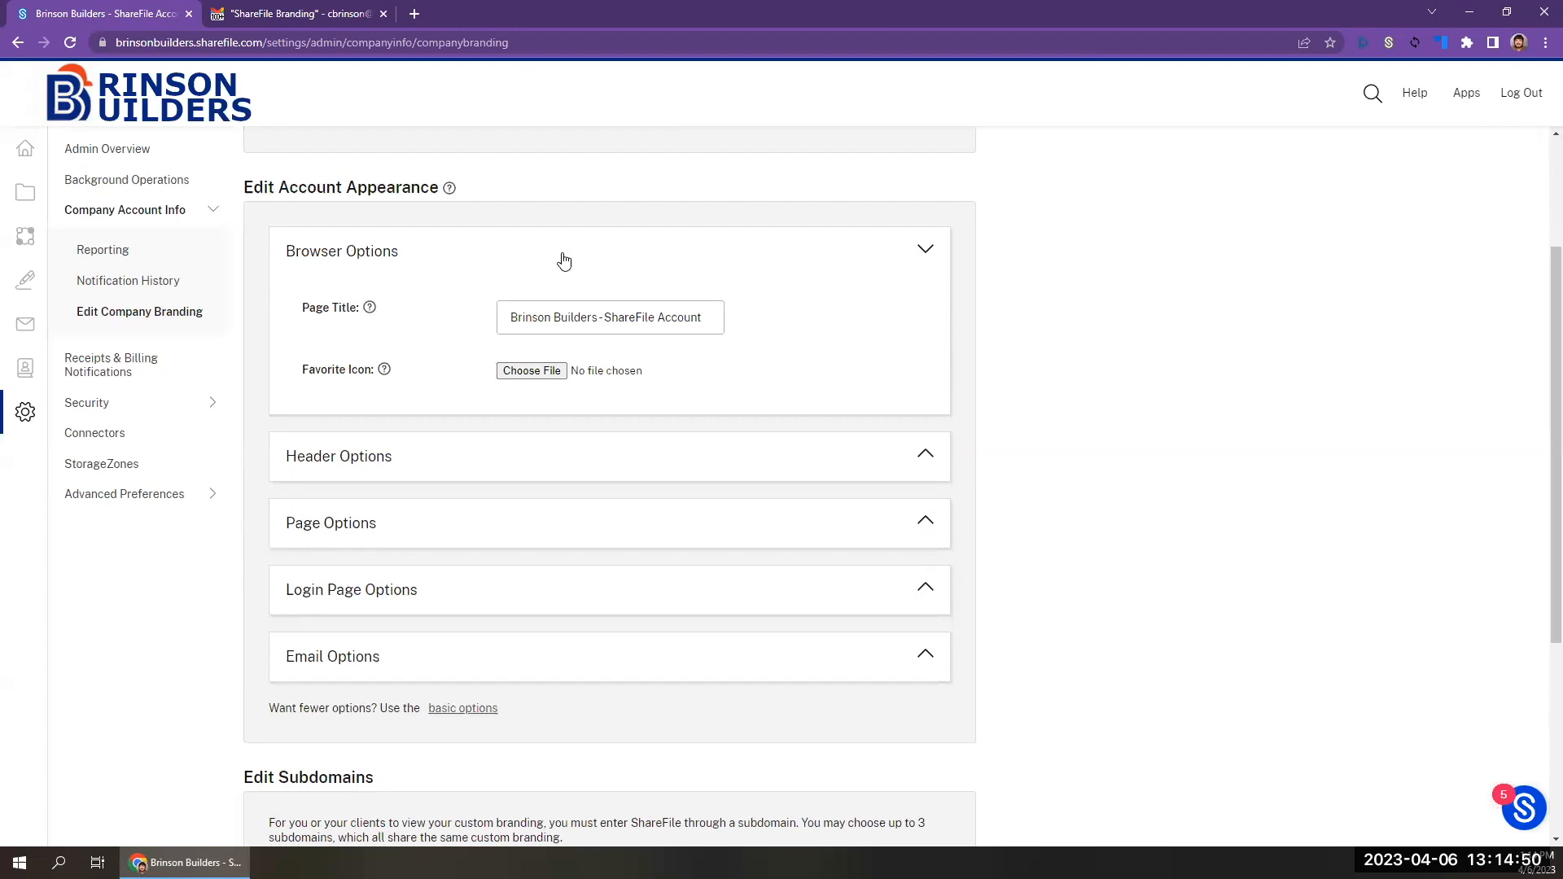
Choose favicon.ico as the favorite icon, save the branding settings and reload the page.
click(556, 317)
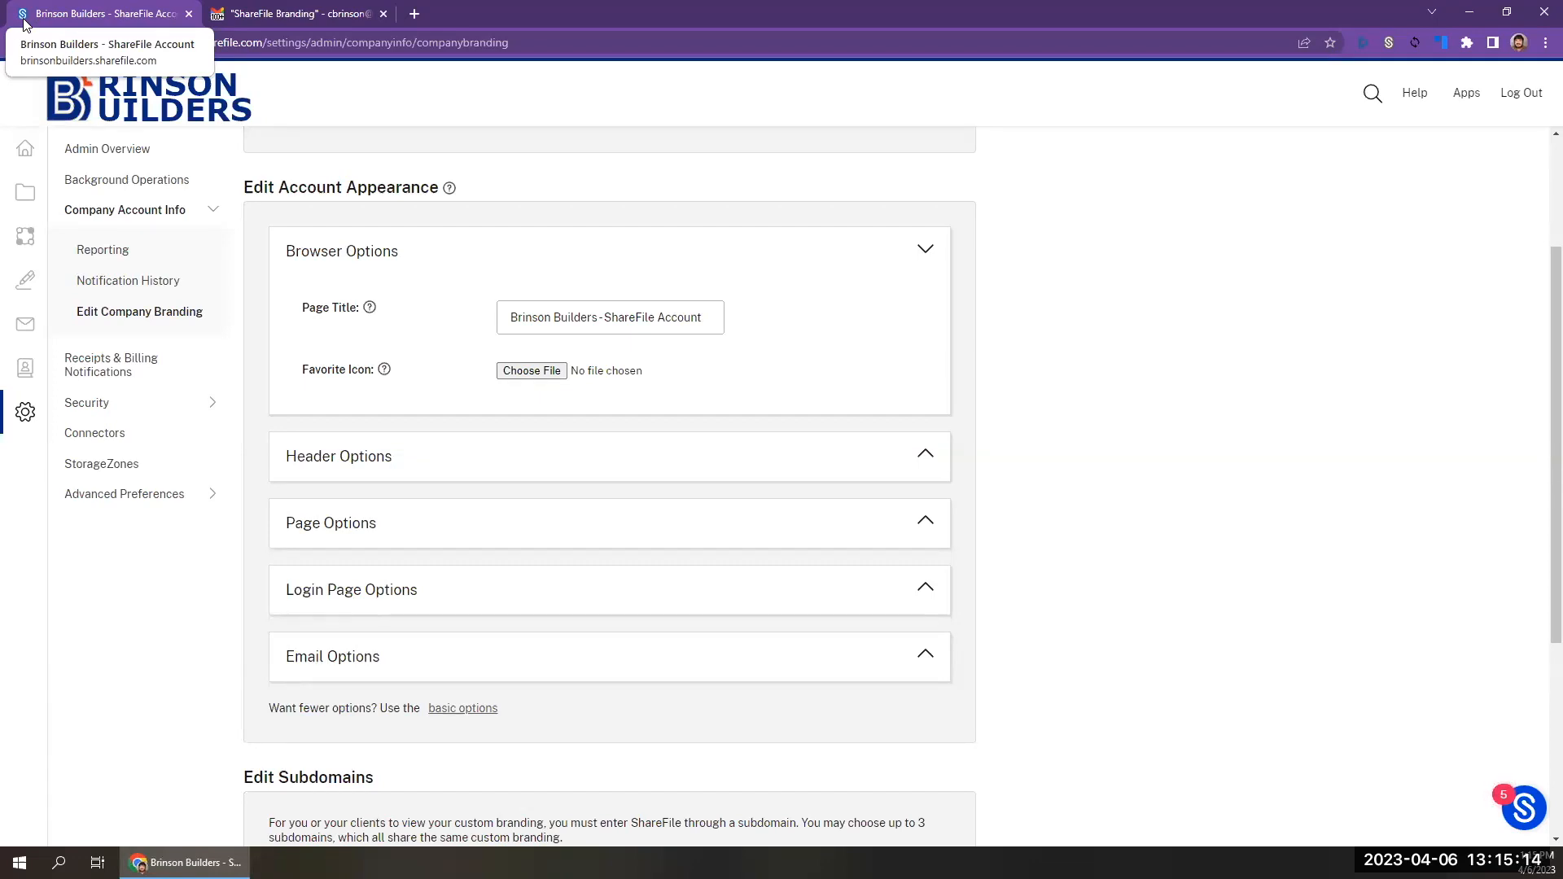
click(517, 324)
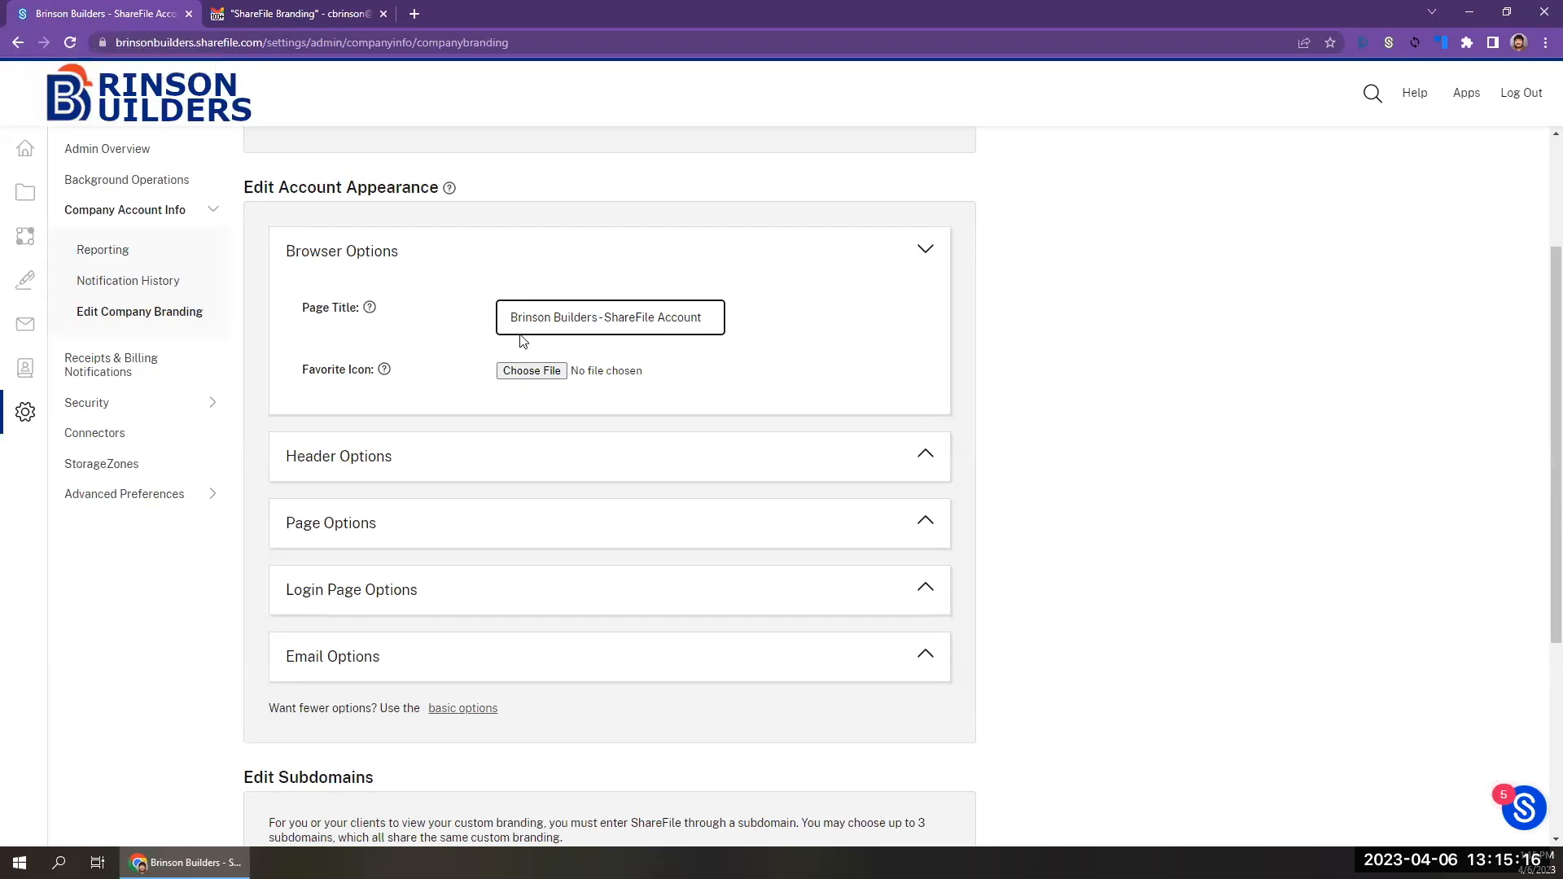
click(543, 372)
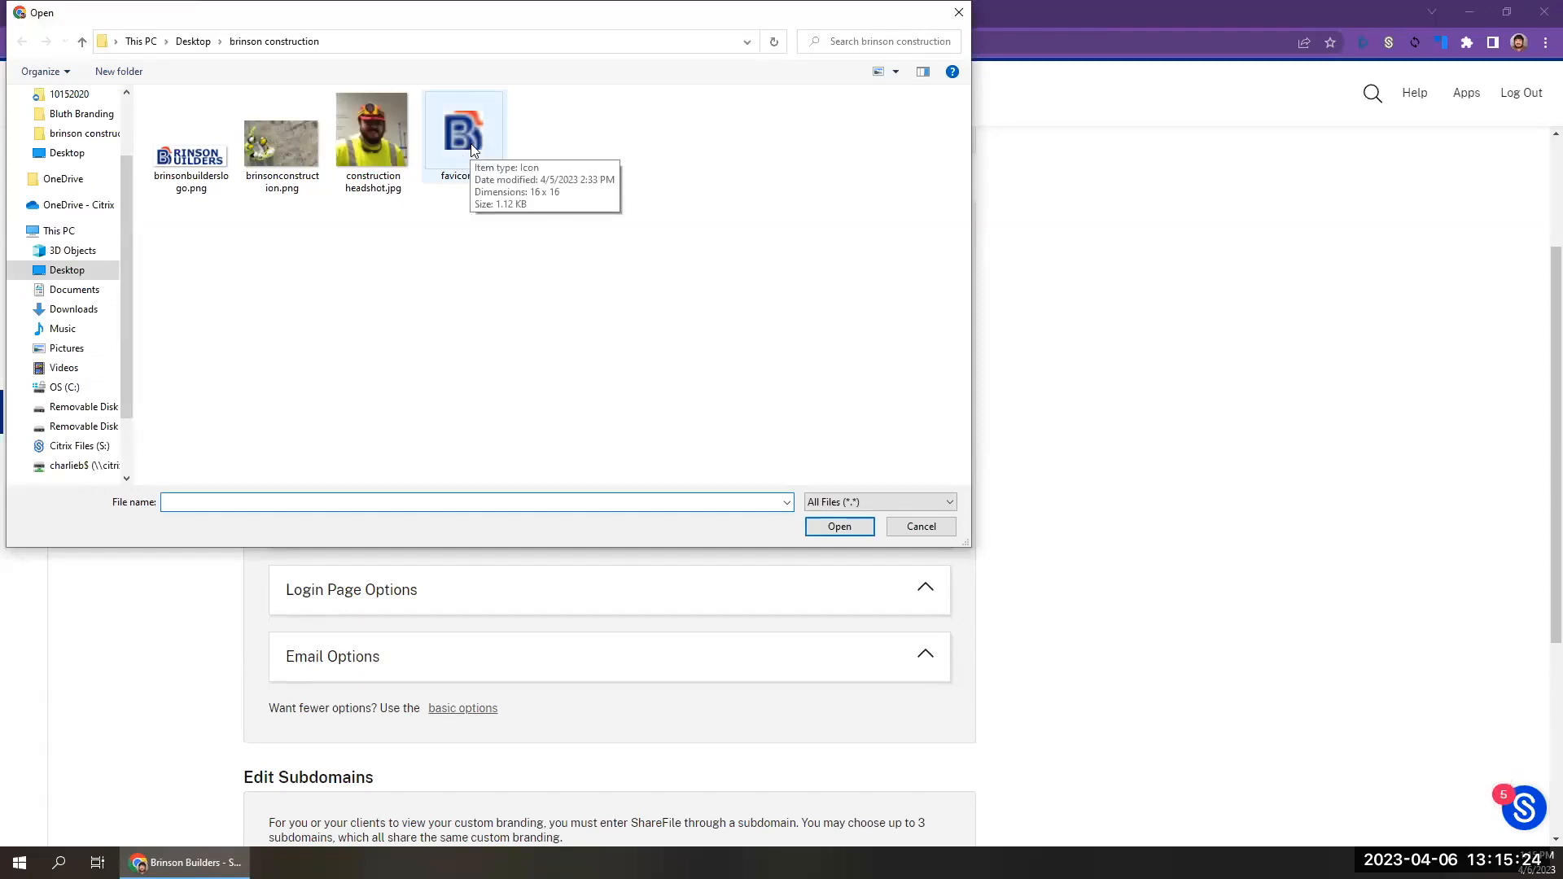
double_click(462, 134)
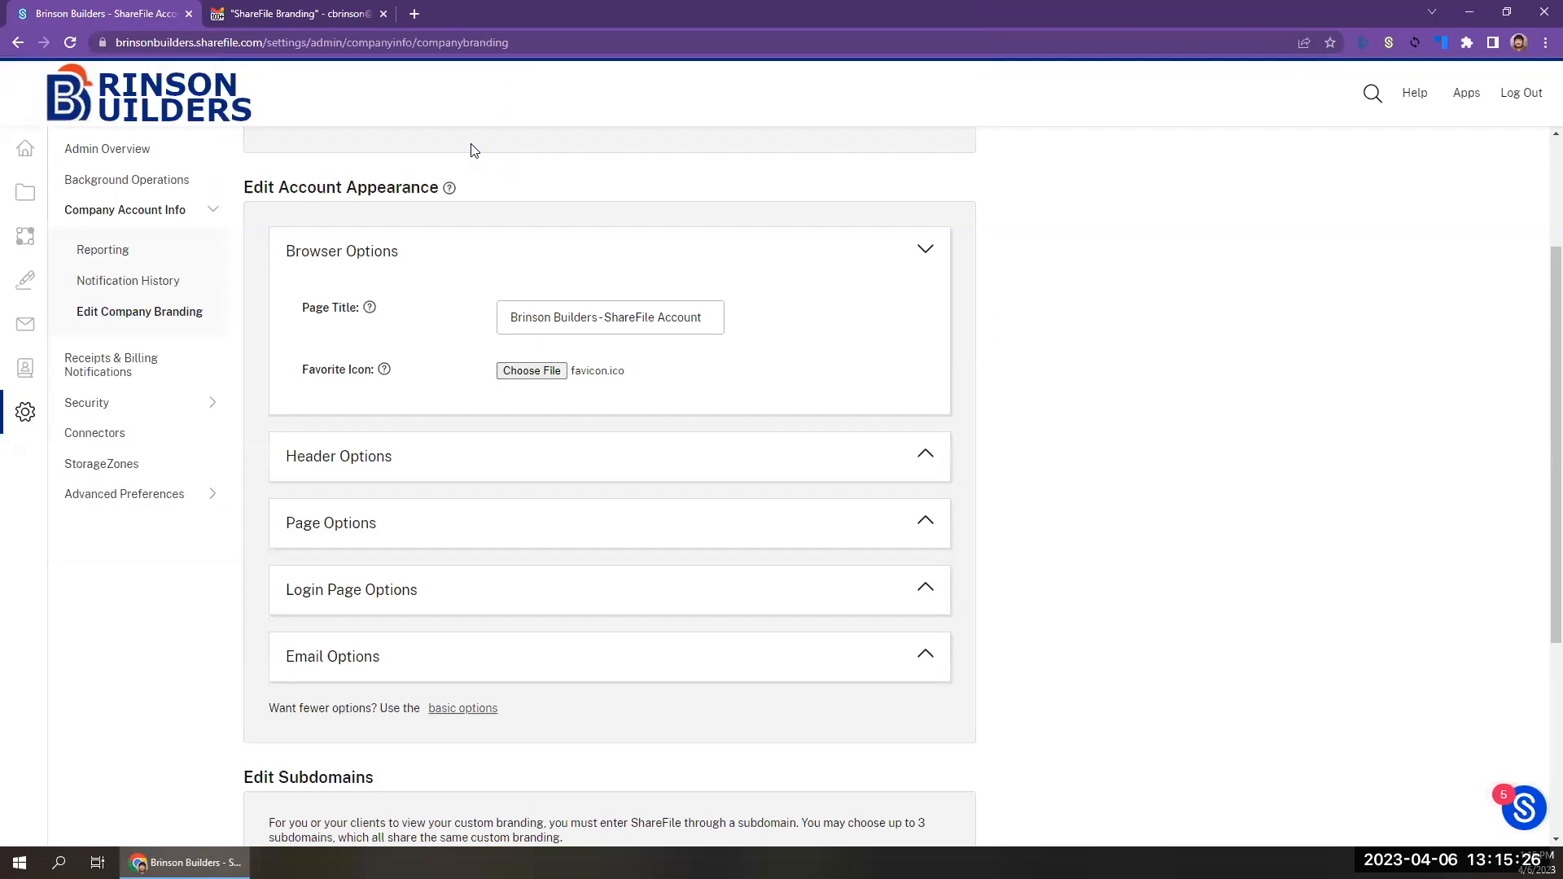
scroll(599, 416, down, 4)
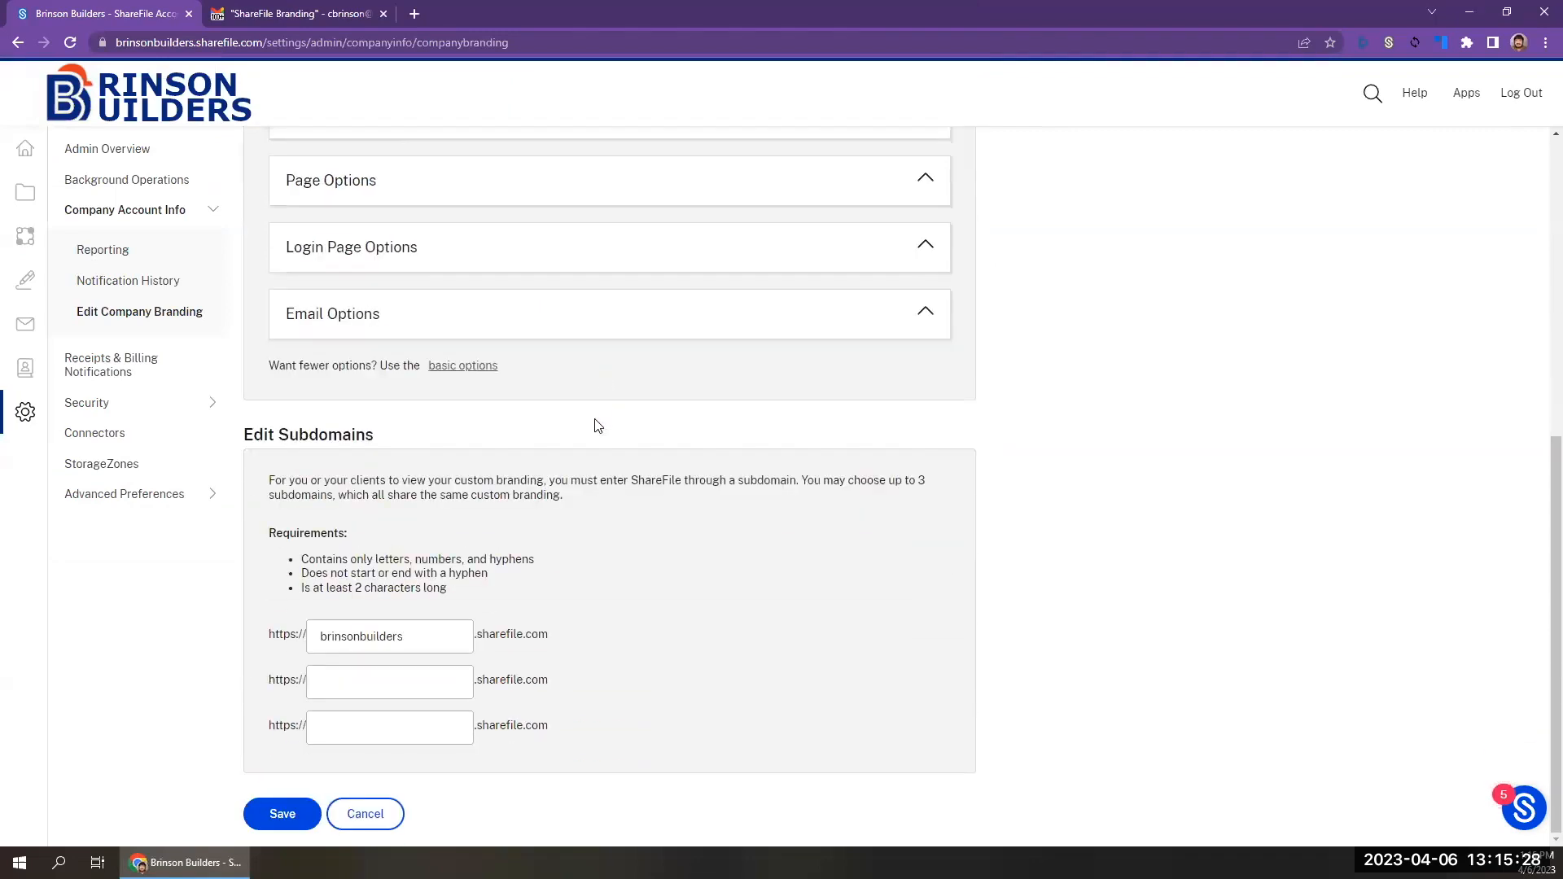
click(285, 829)
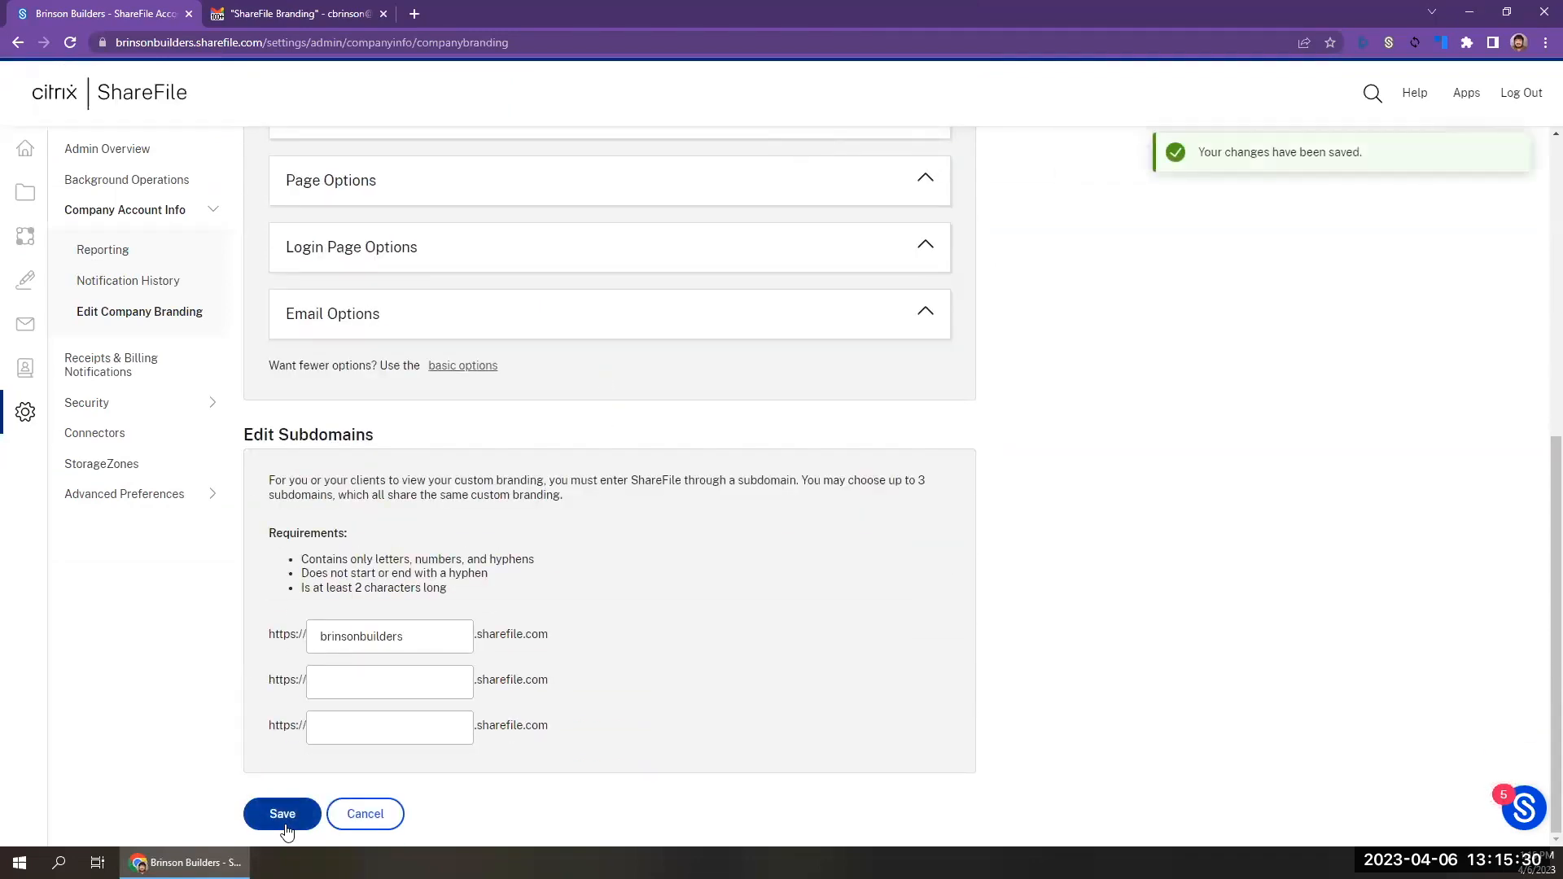
click(71, 47)
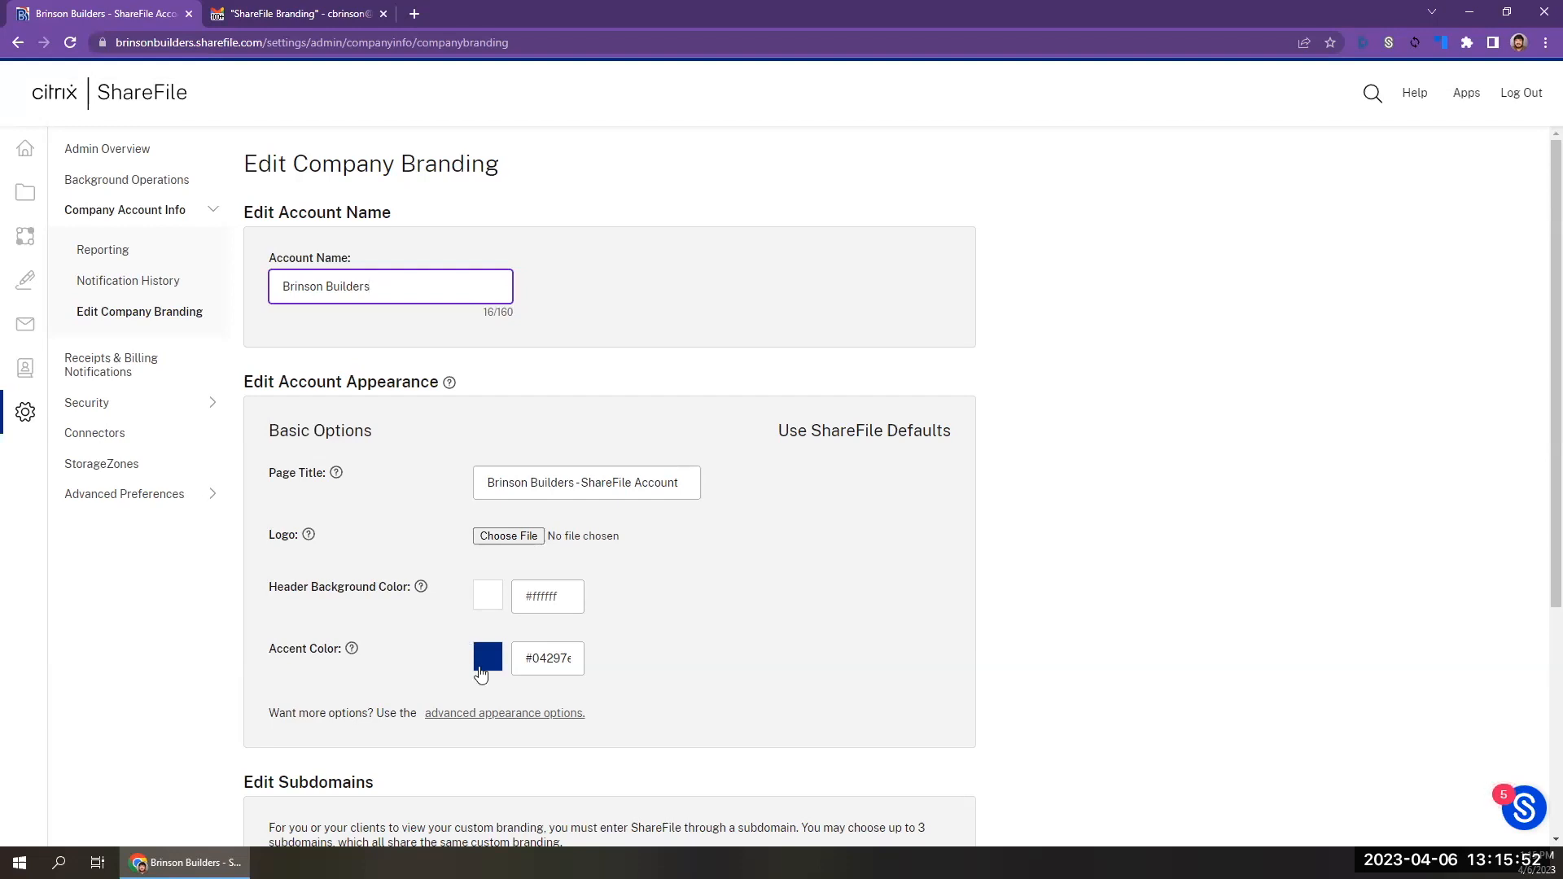
Reopen the advanced appearance options, expand Header Options and Browser Options, and choose brinsonbuilderslogo.png as the header logo.
click(527, 715)
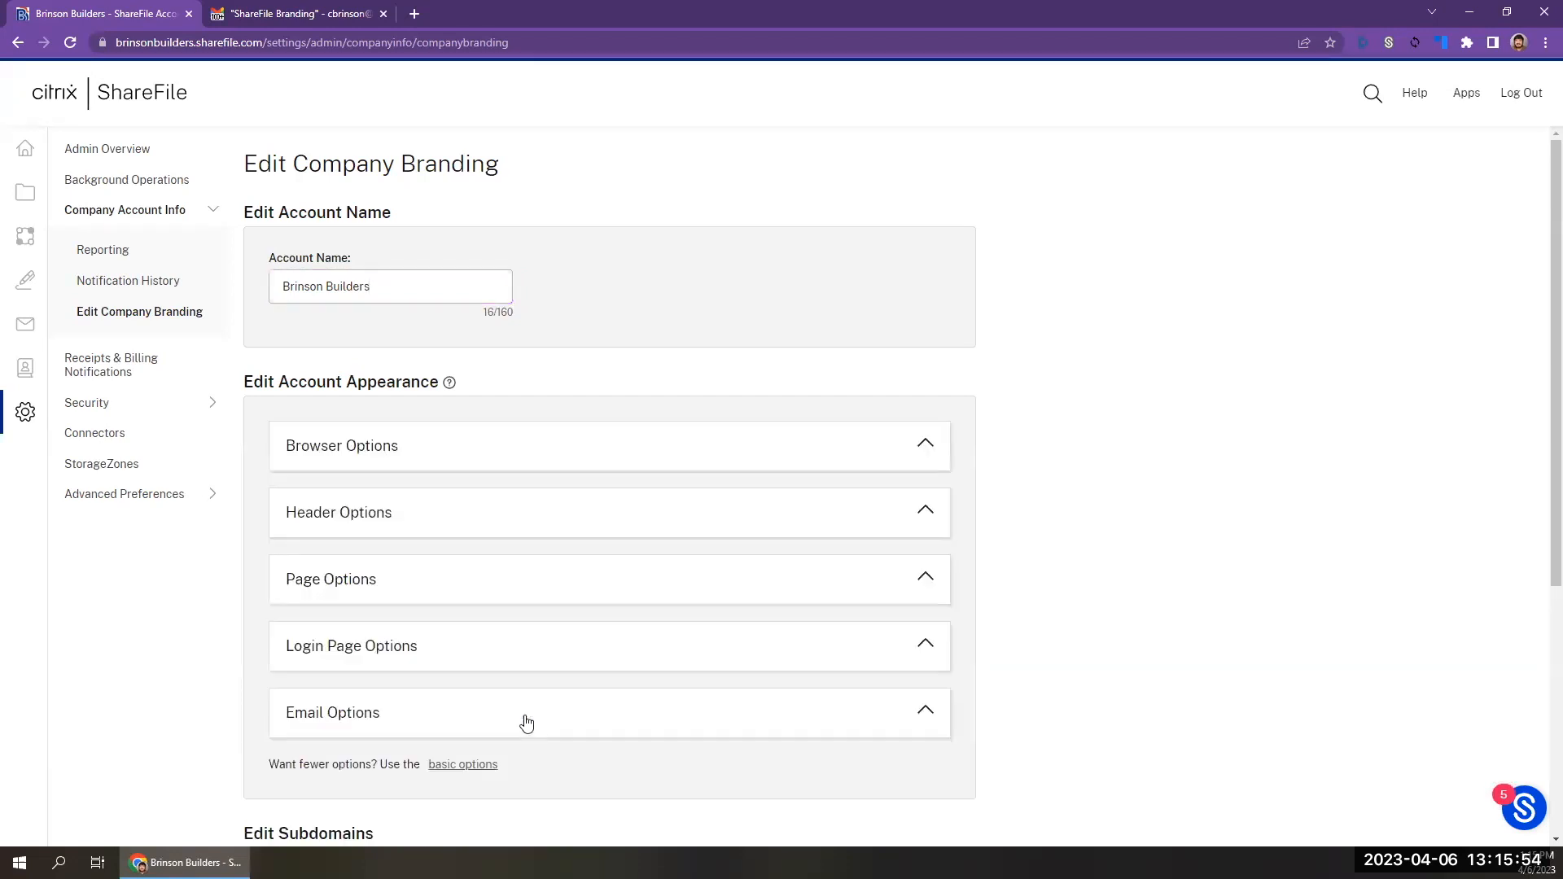
click(545, 522)
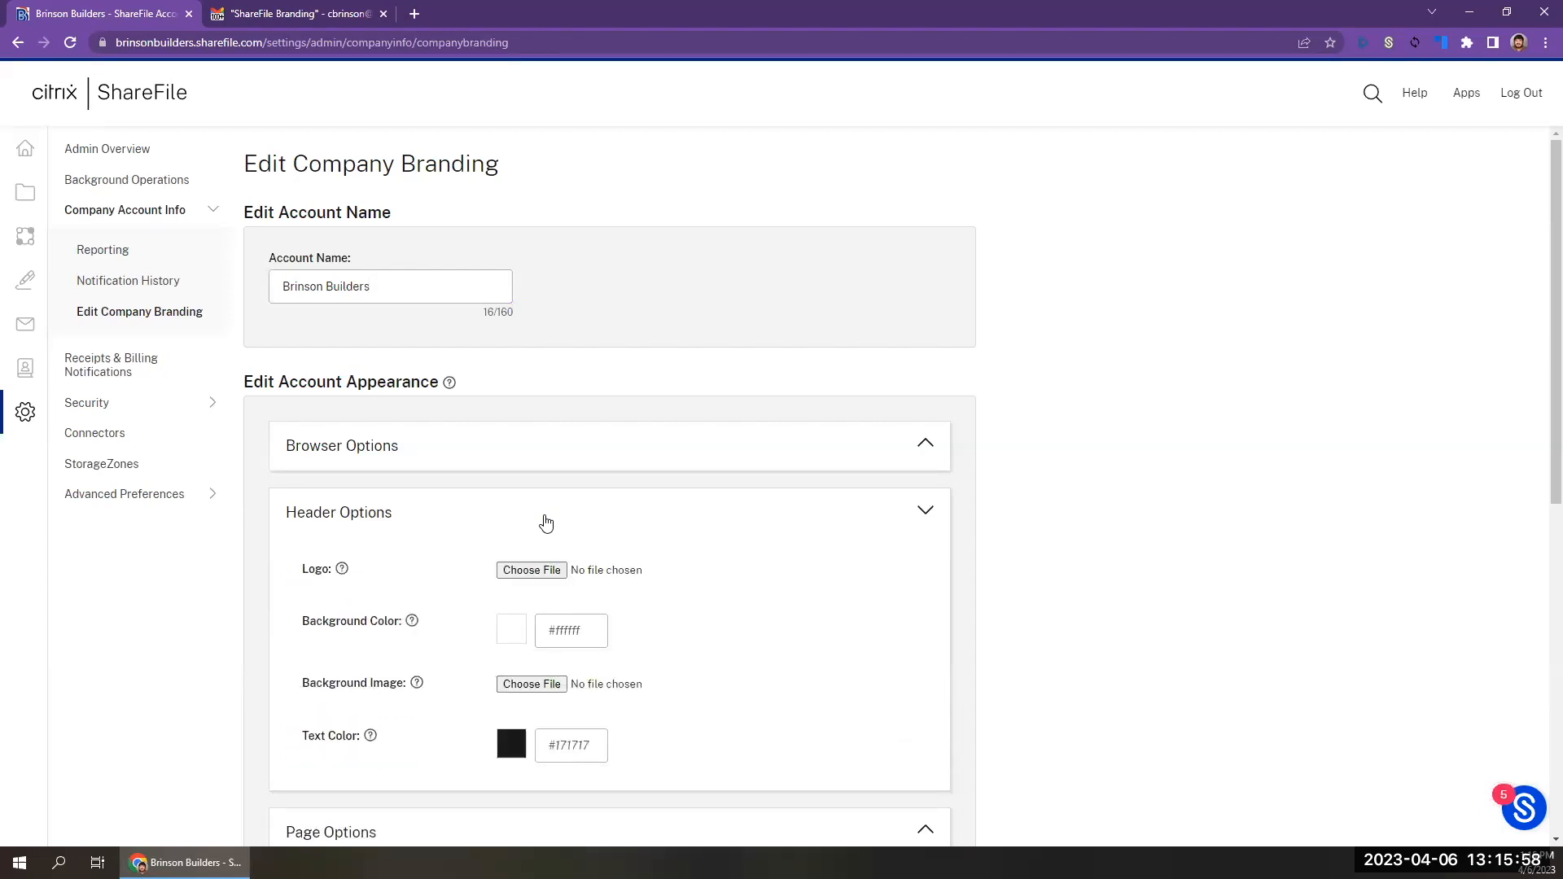
click(470, 448)
scroll(568, 635, down, 2)
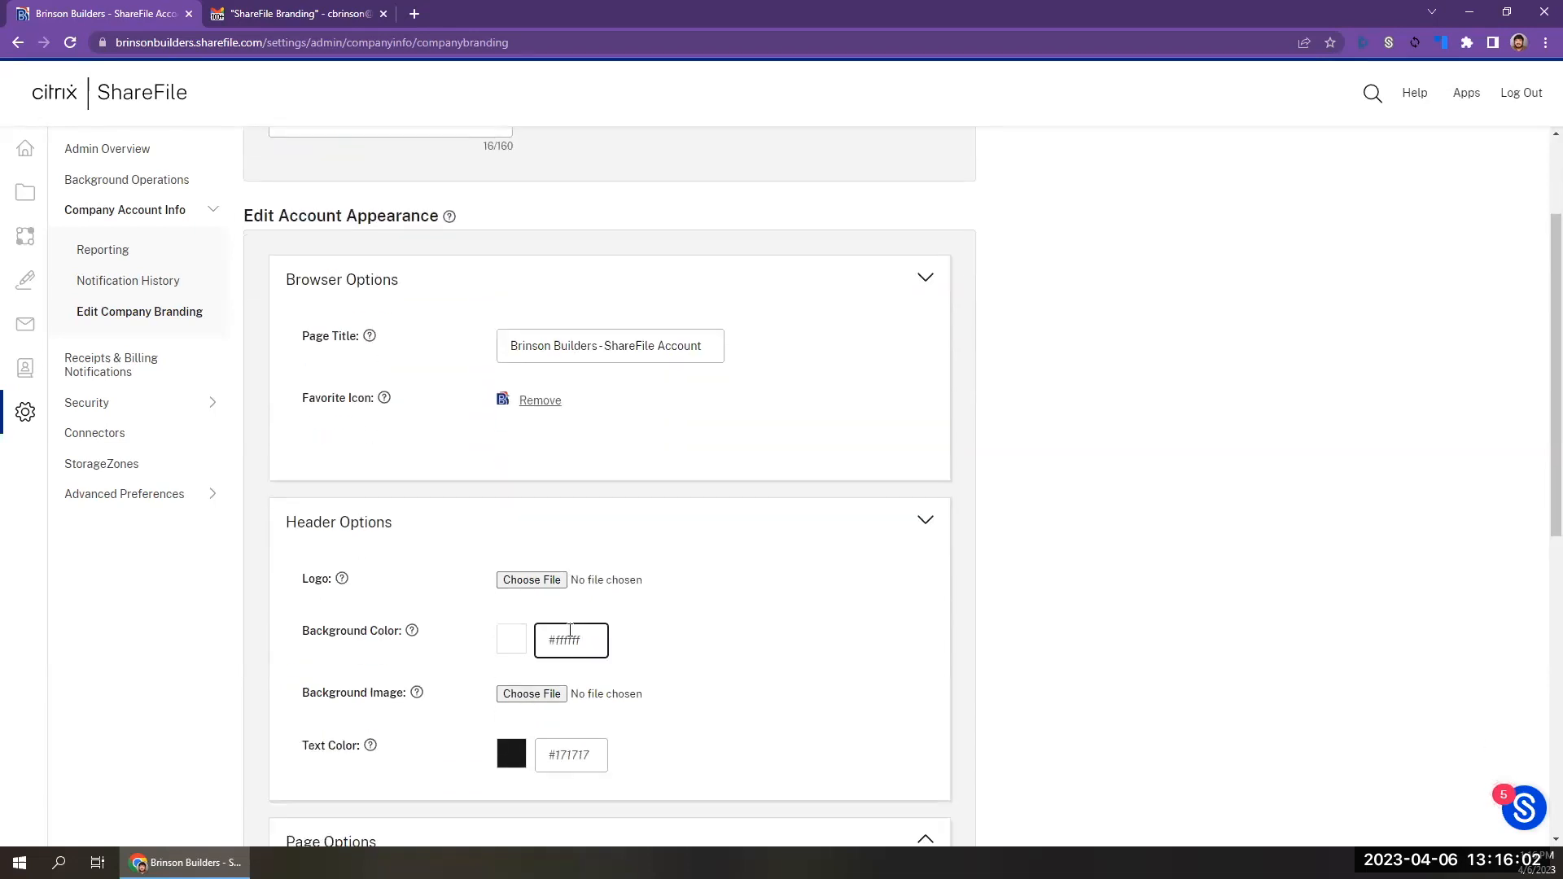
click(533, 580)
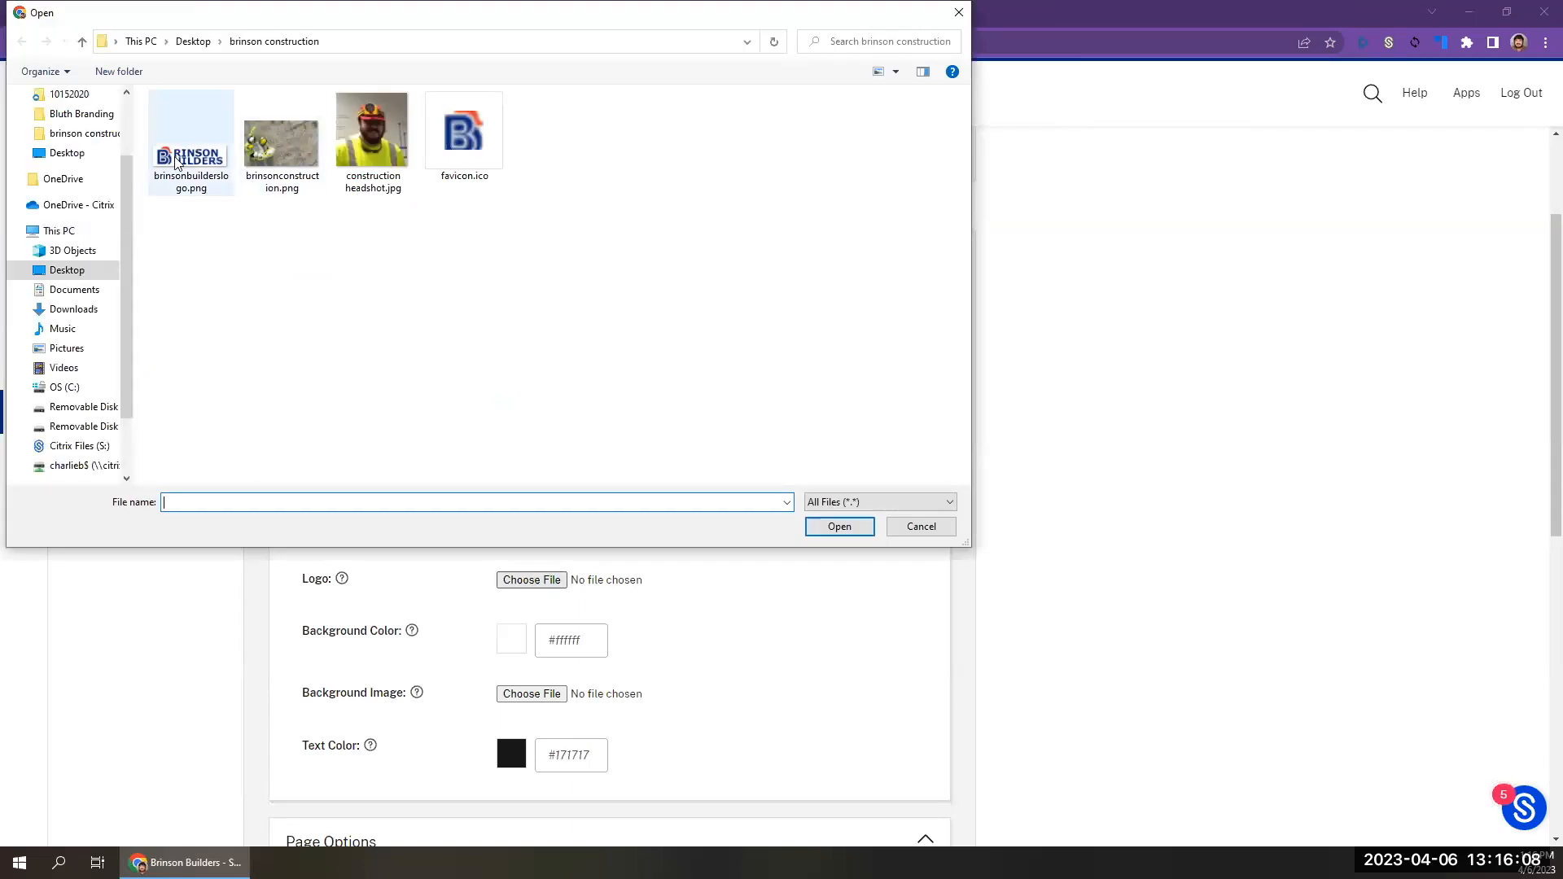
click(176, 162)
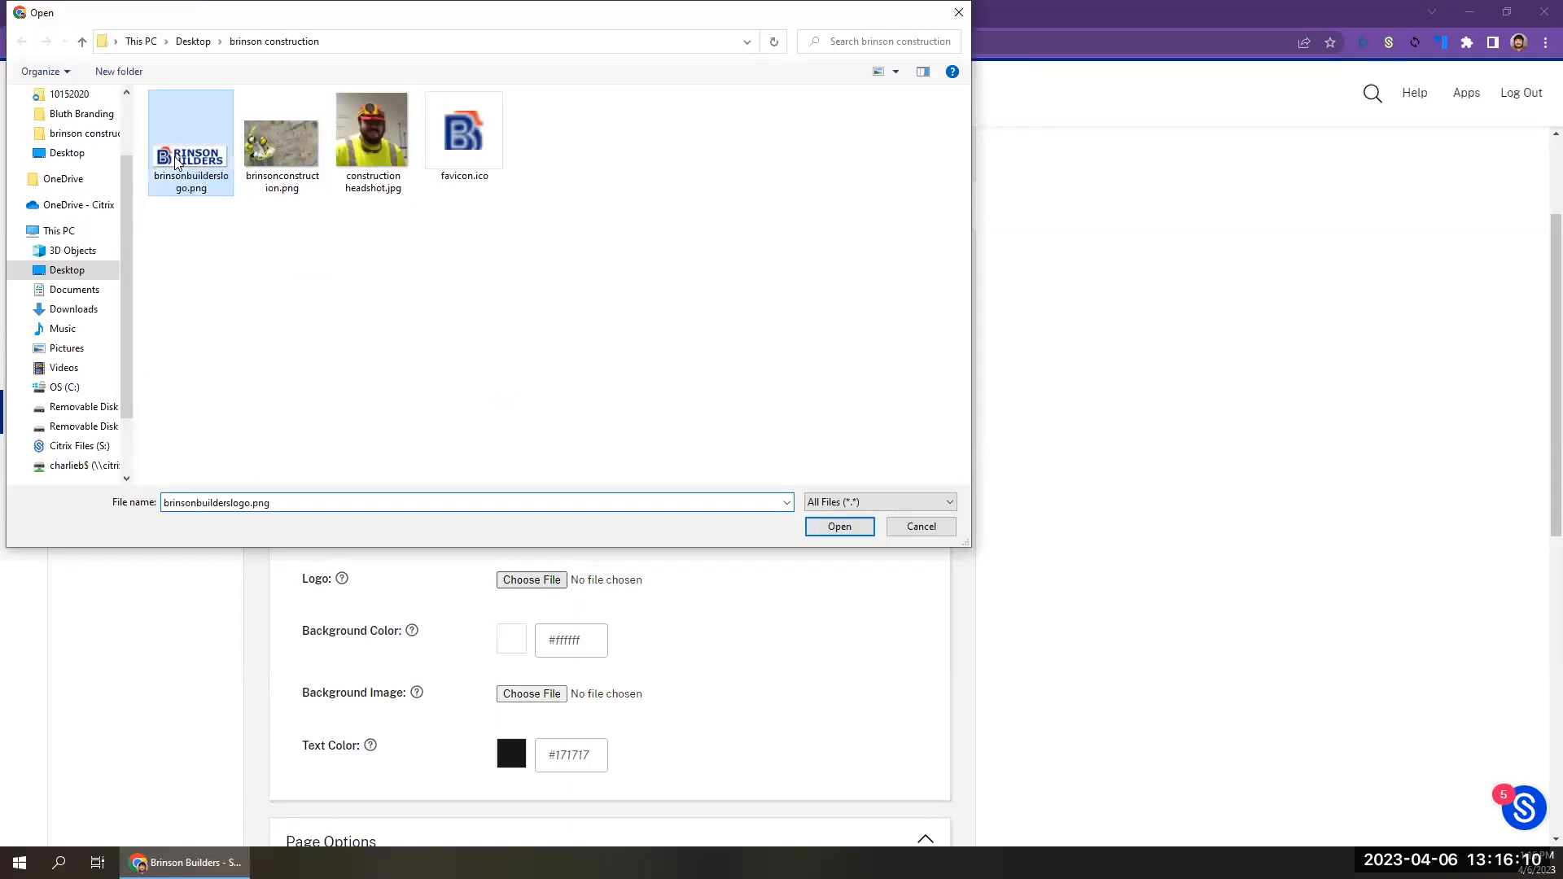
click(839, 527)
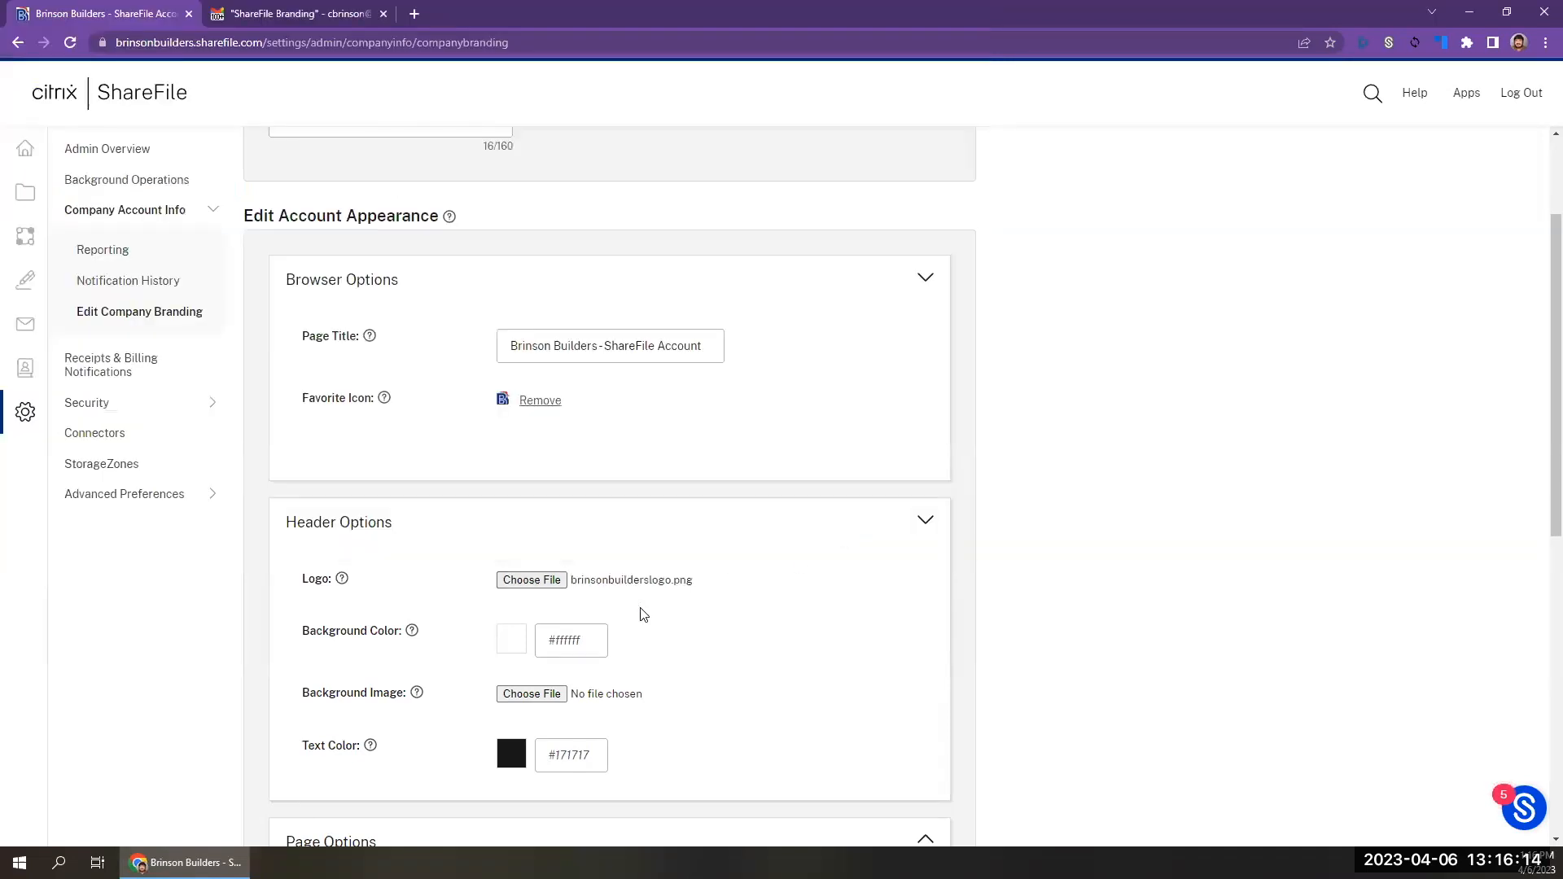
Set the header text color to #04297e and save the branding settings.
click(567, 755)
click(733, 747)
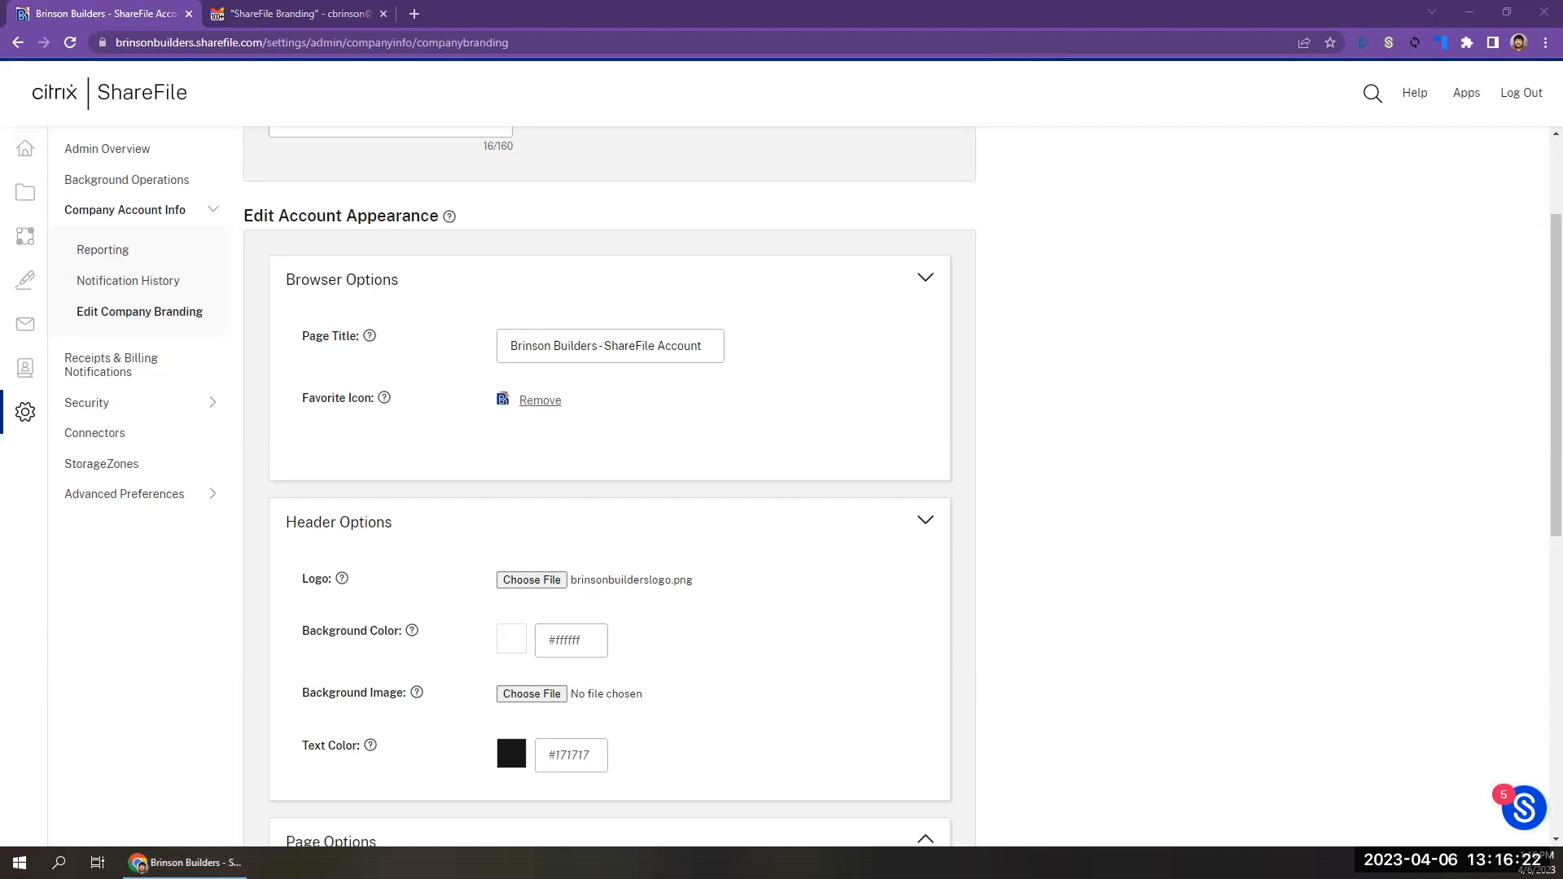
click(570, 756)
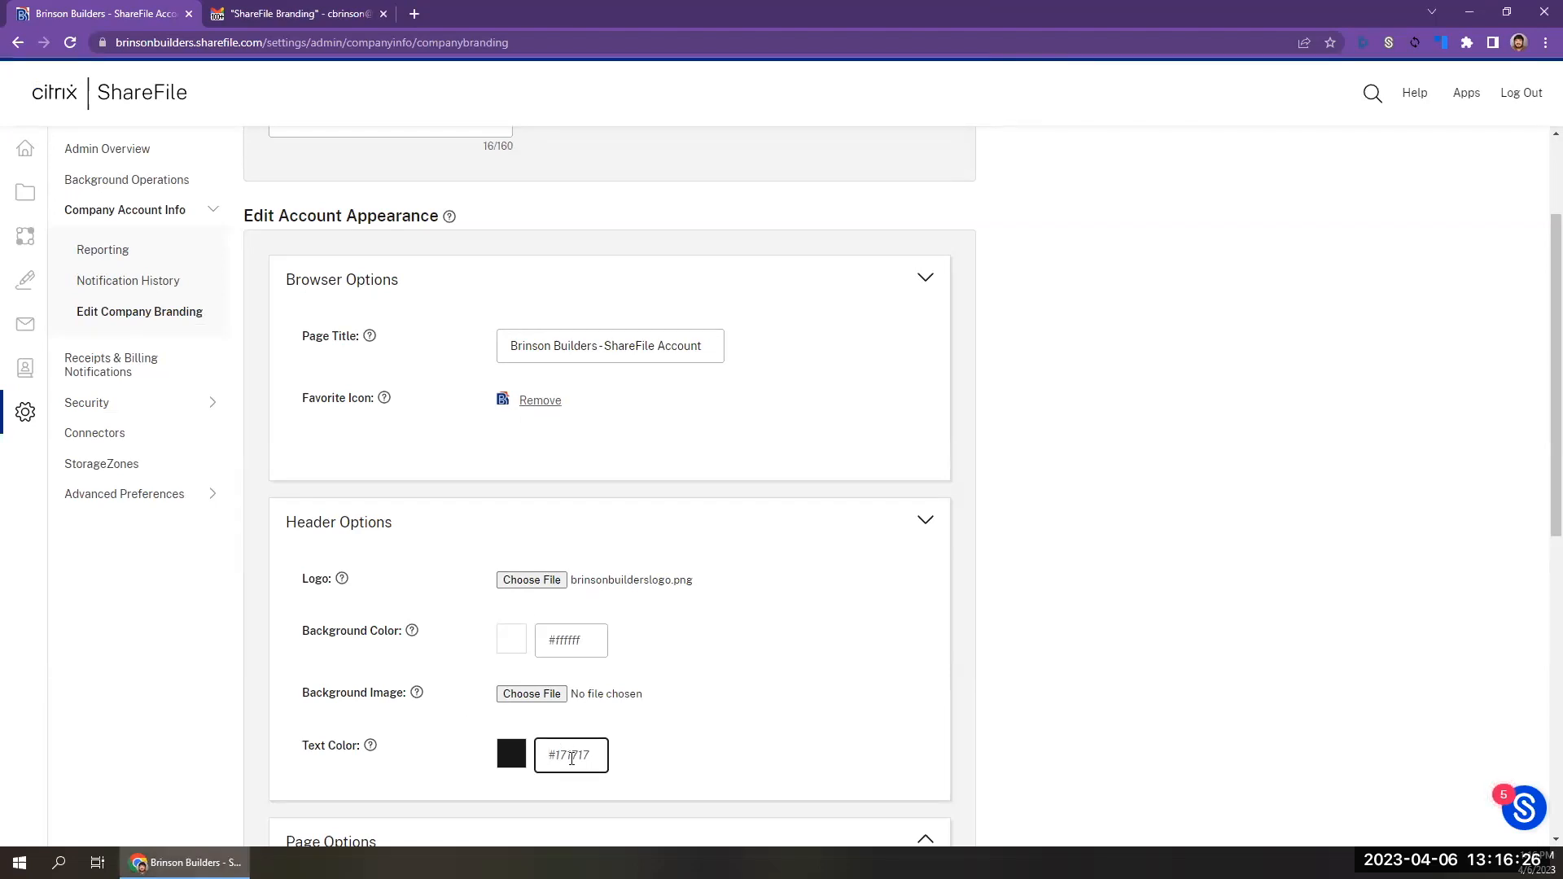
text(#04297e)
click(559, 631)
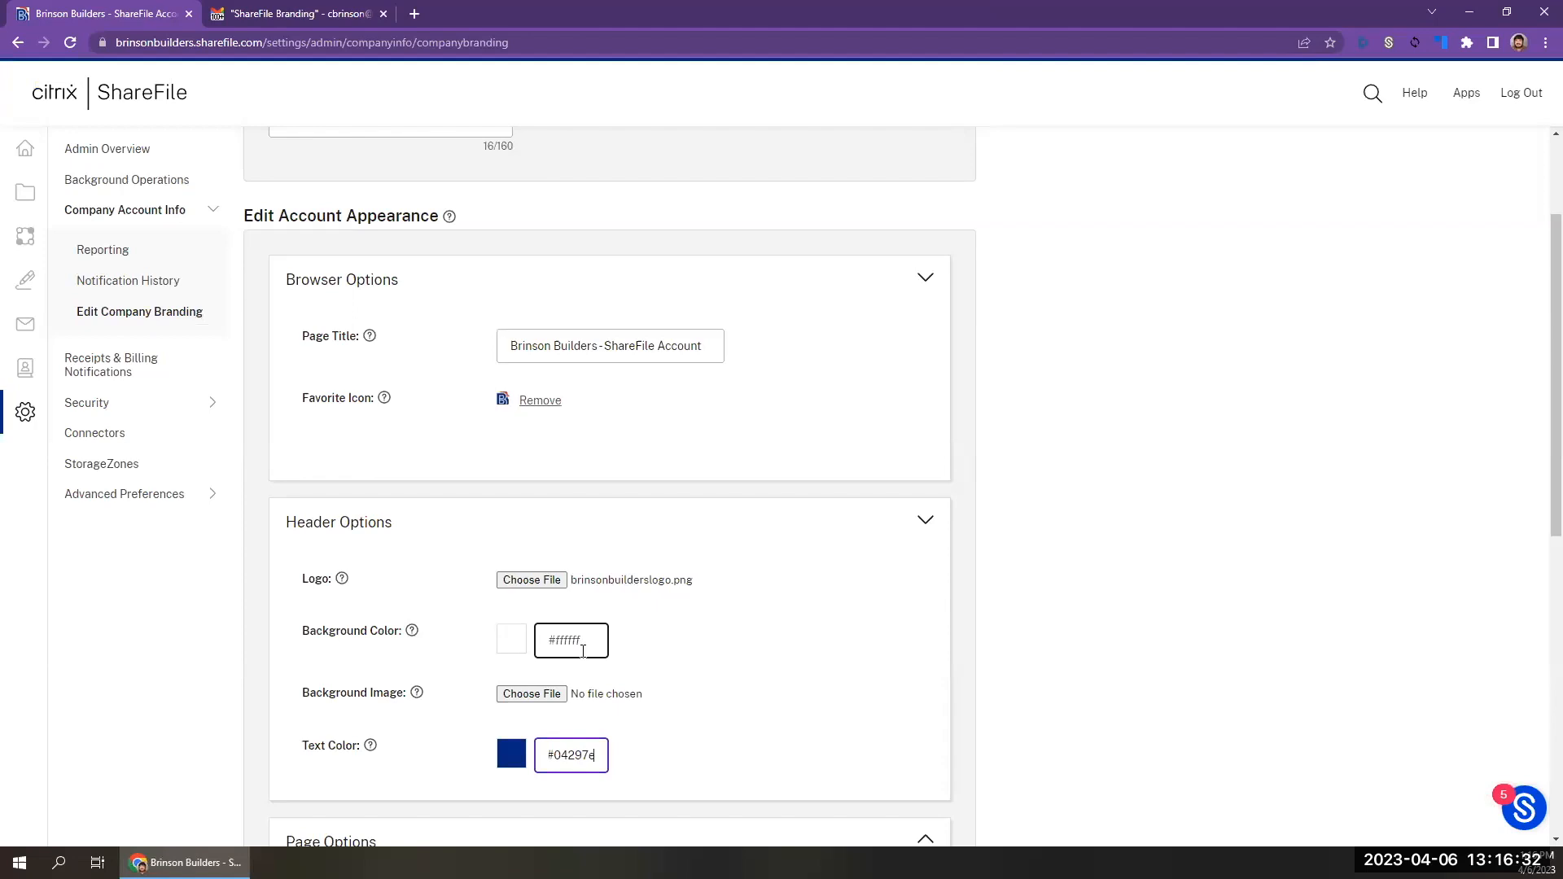
click(509, 106)
scroll(510, 107, down, 5)
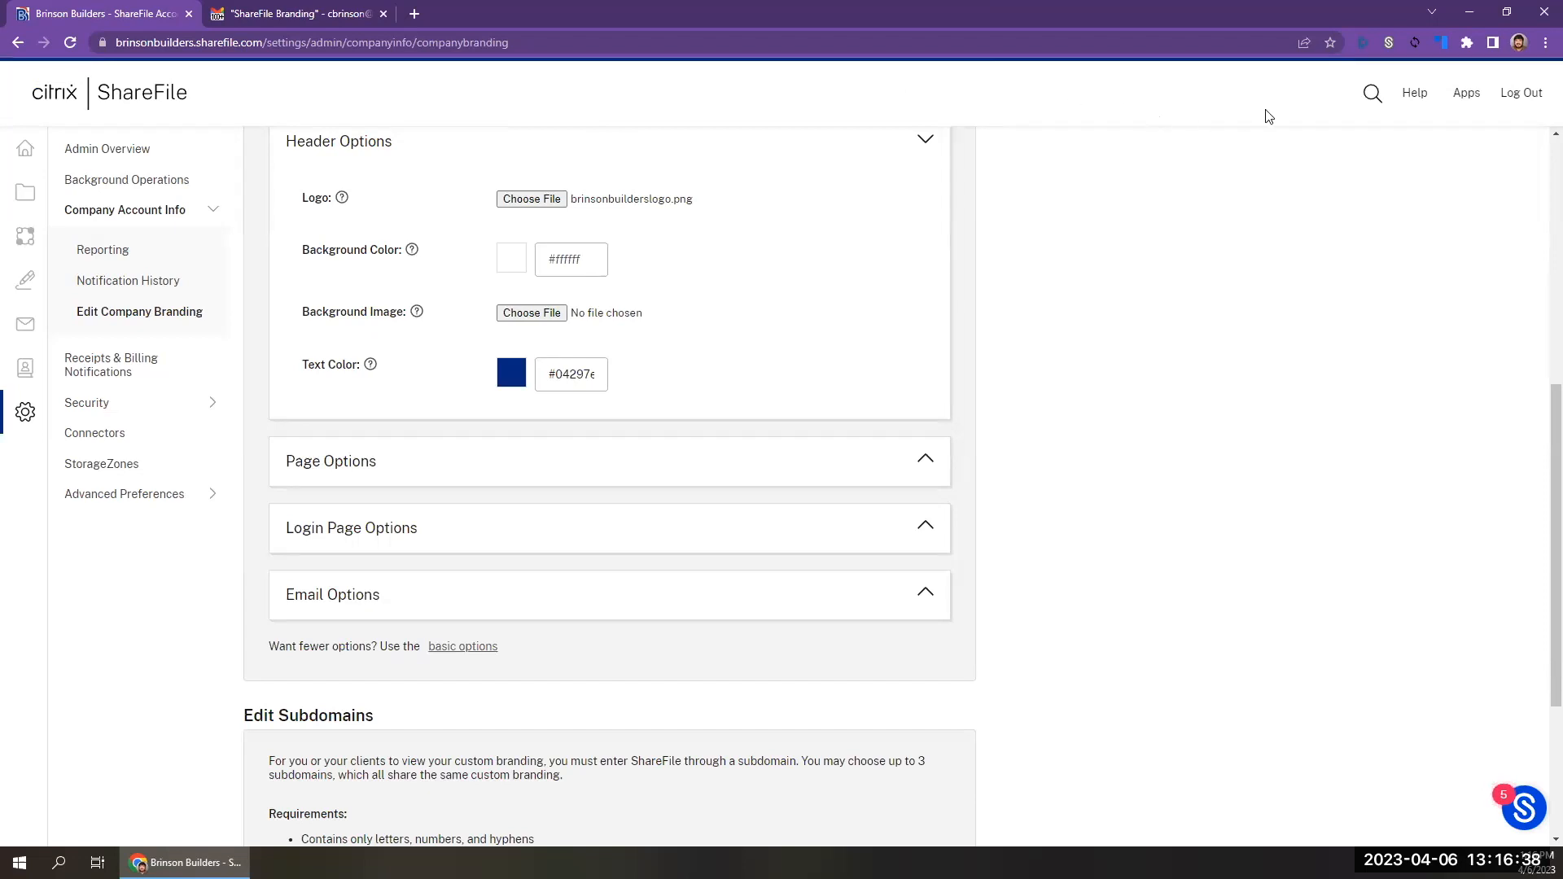
scroll(934, 621, down, 3)
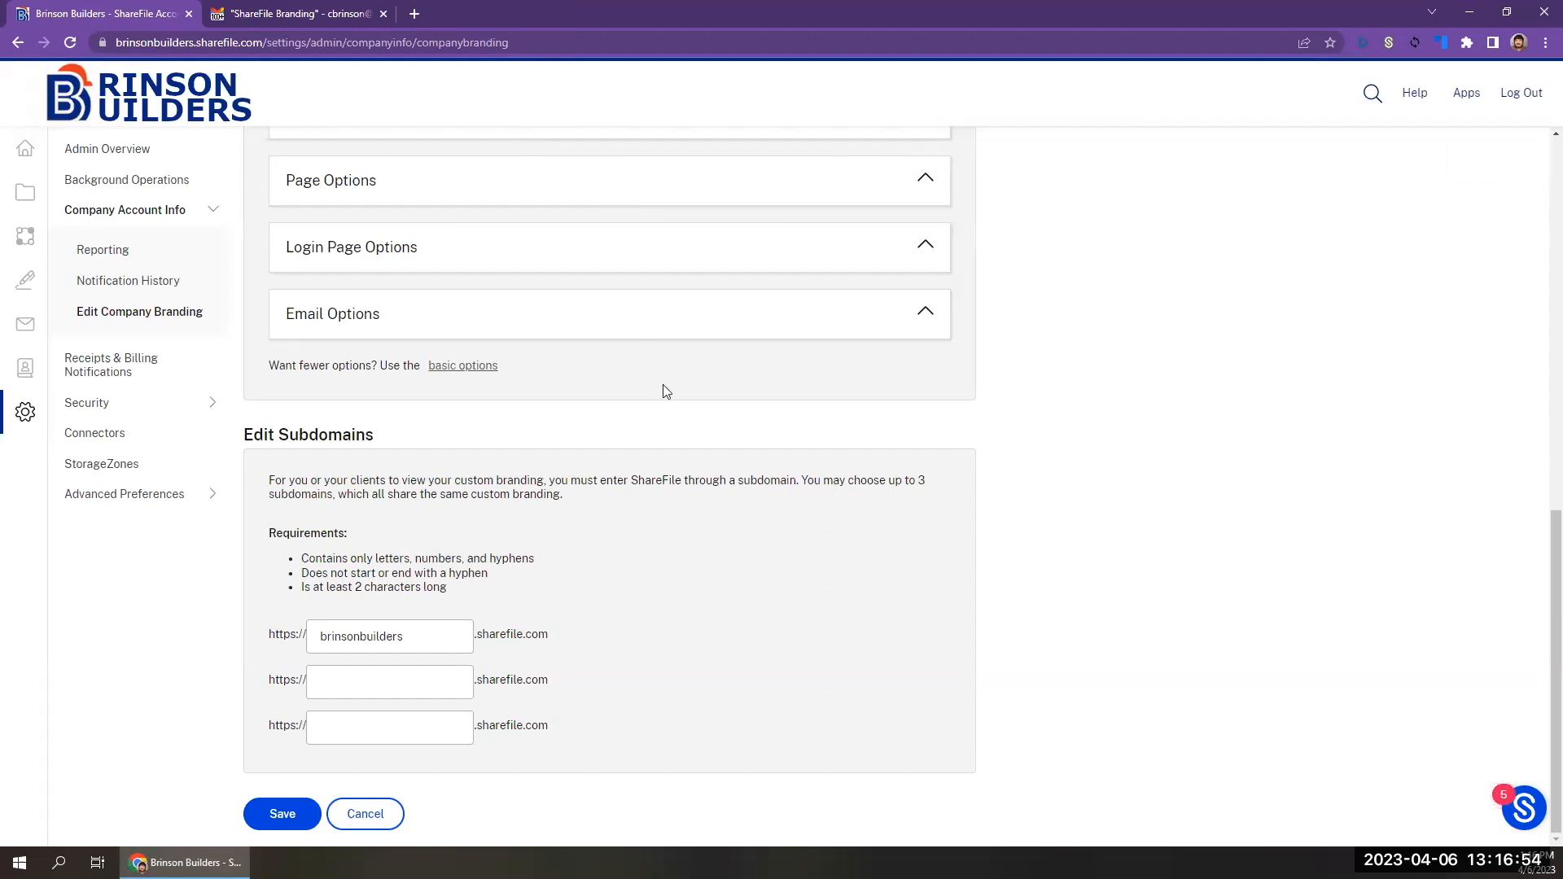
scroll(660, 510, up, 5)
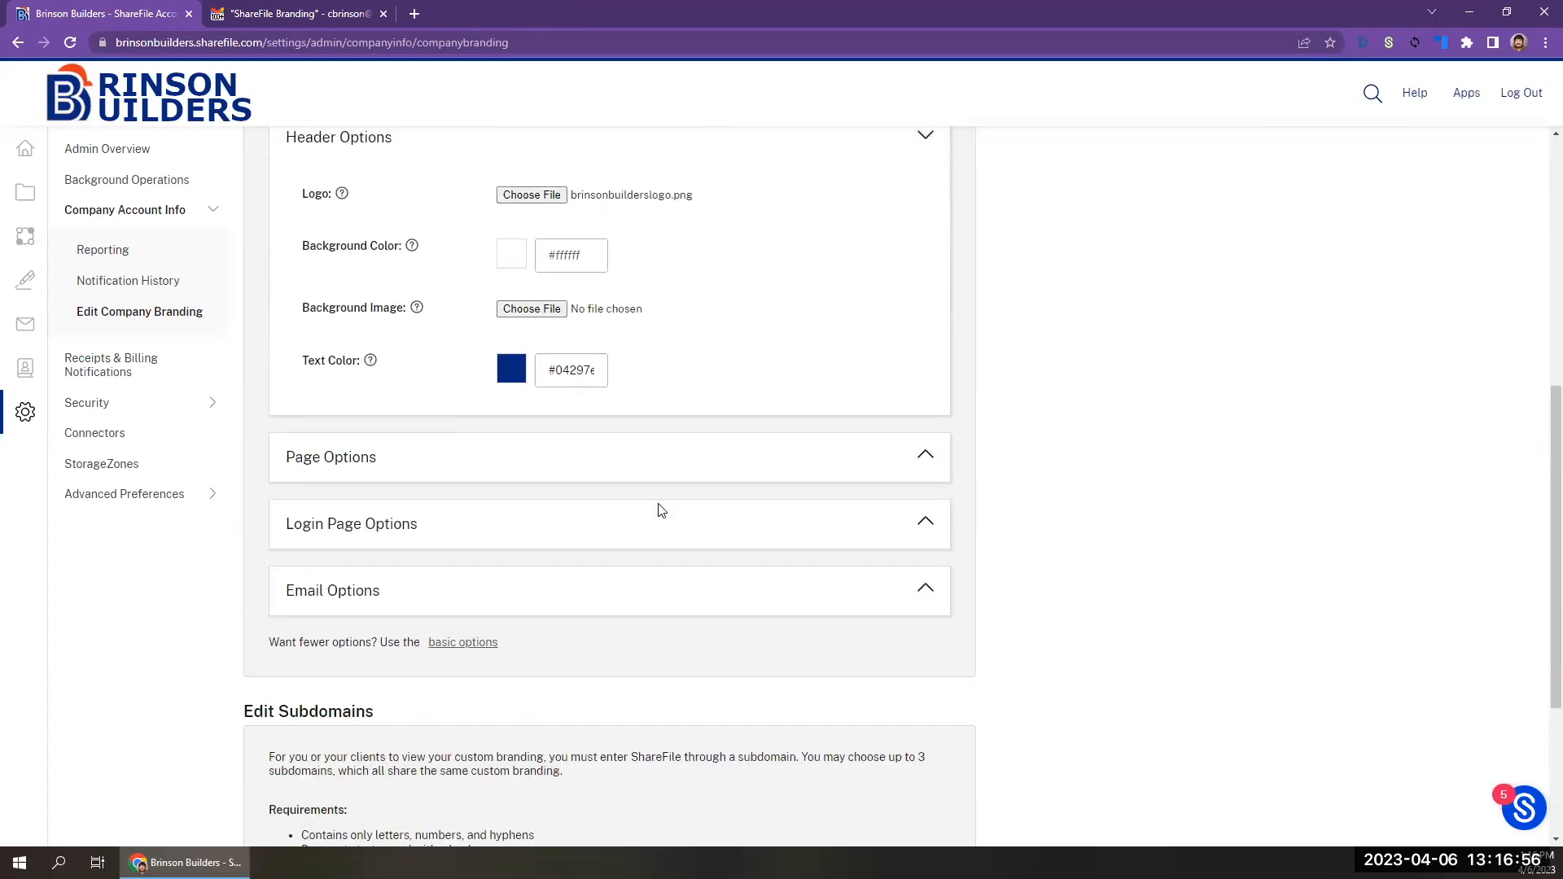
Expand Page Options and Login Page Options, and choose brinsonbuilderslogo.png as the login page logo.
click(639, 588)
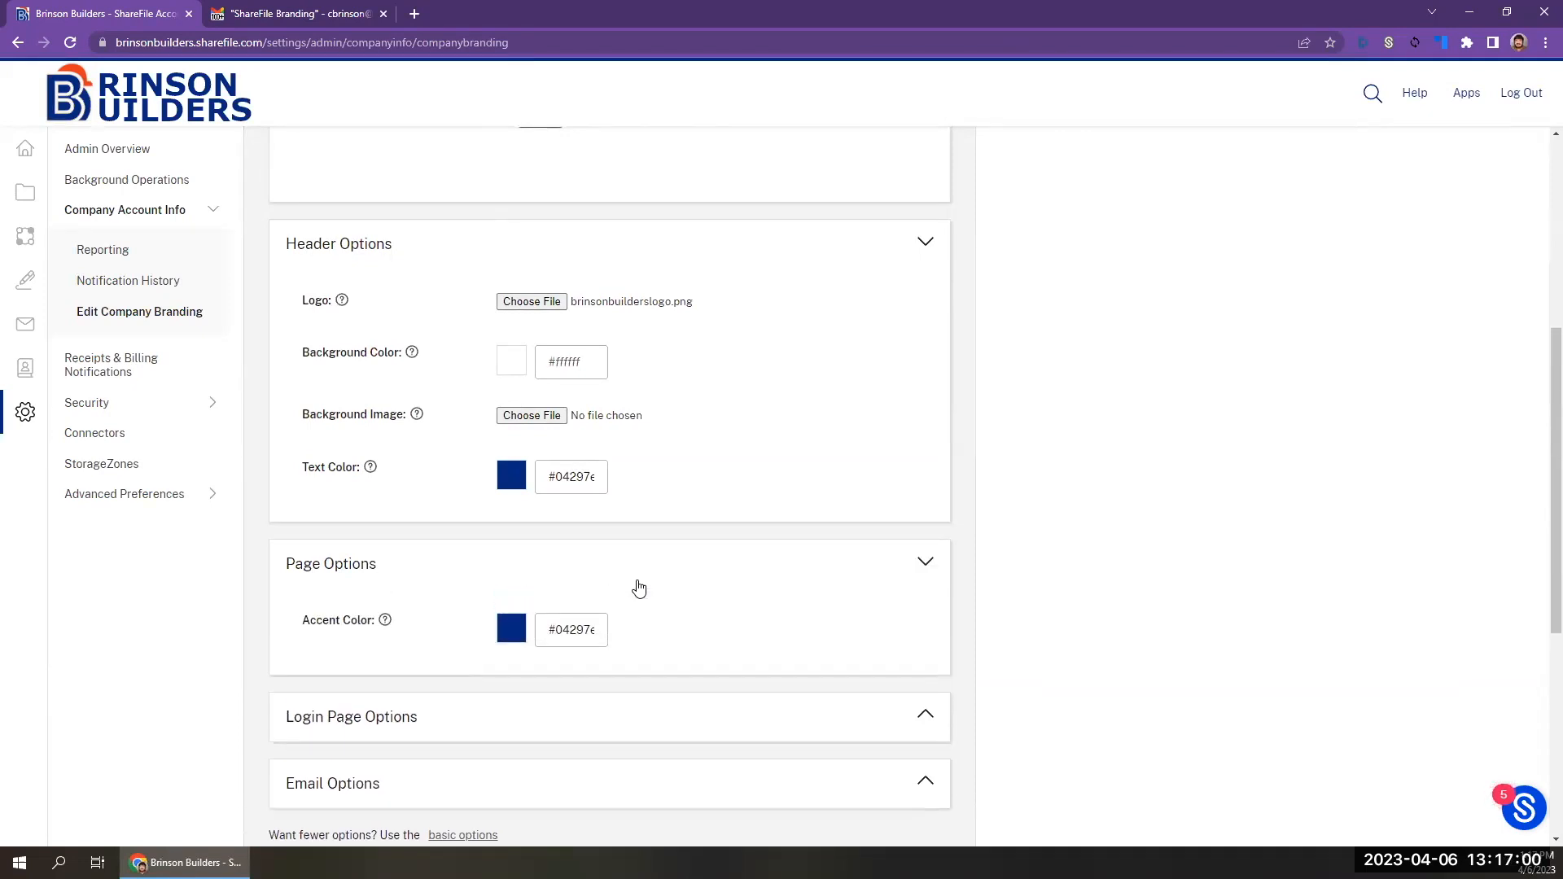
scroll(639, 587, down, 2)
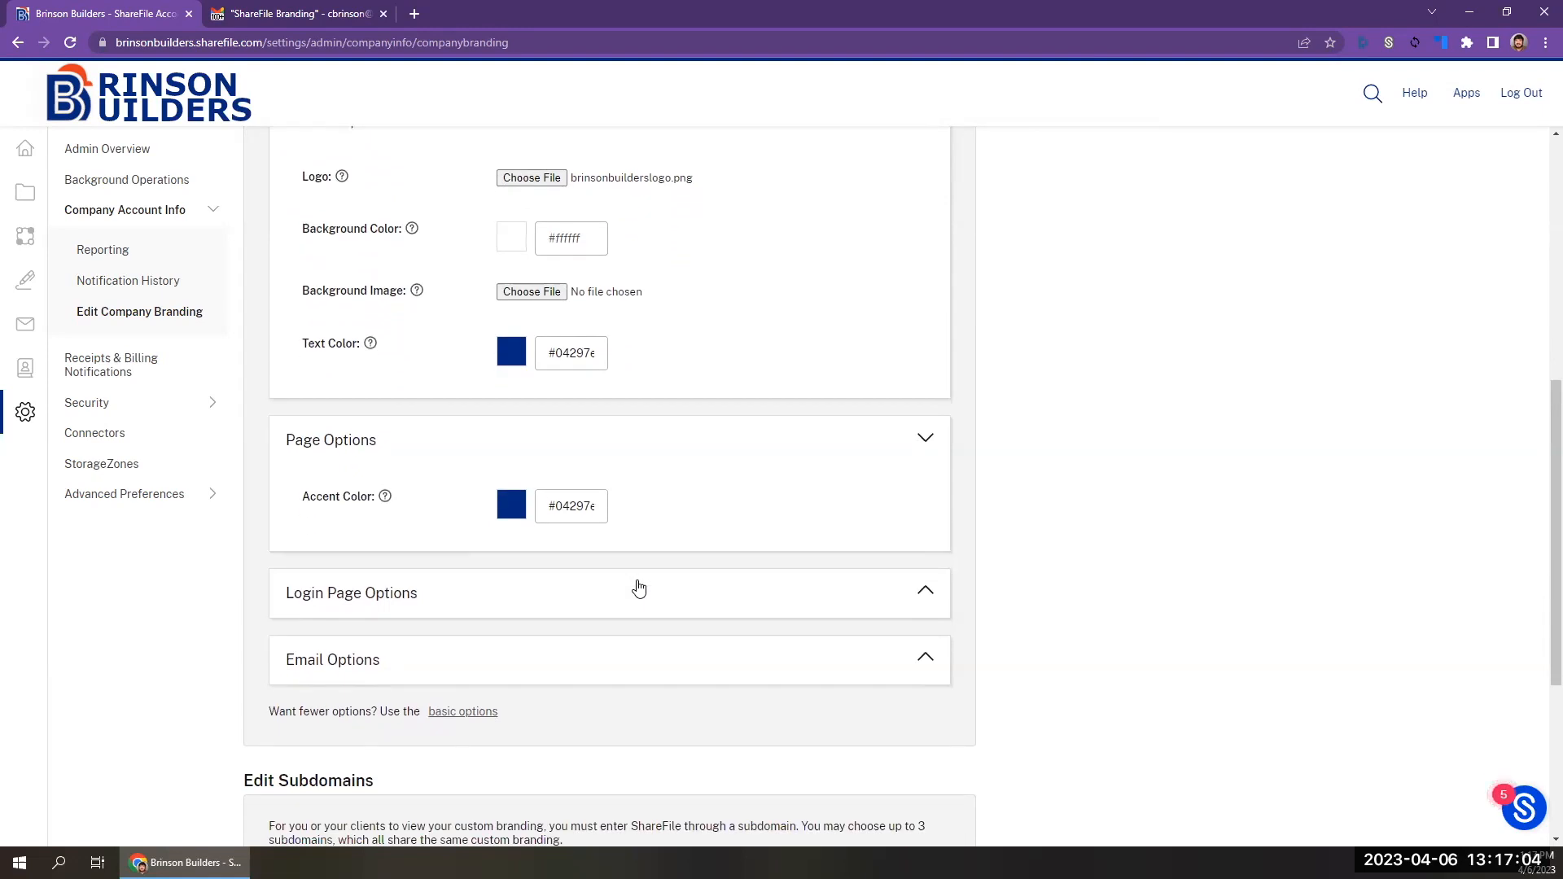
click(688, 603)
scroll(688, 603, down, 3)
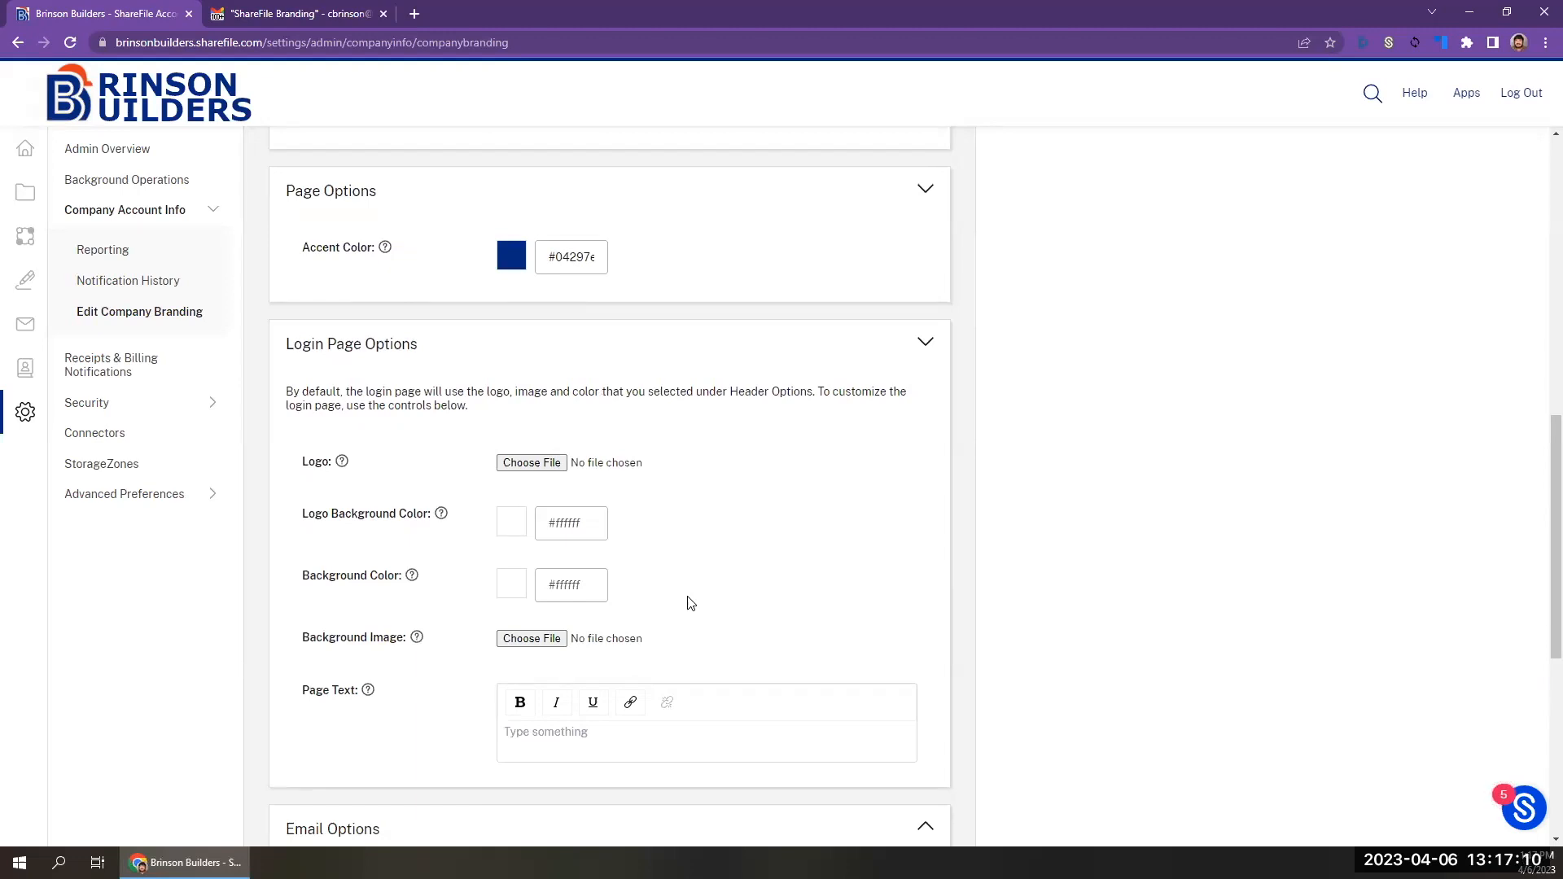
click(528, 464)
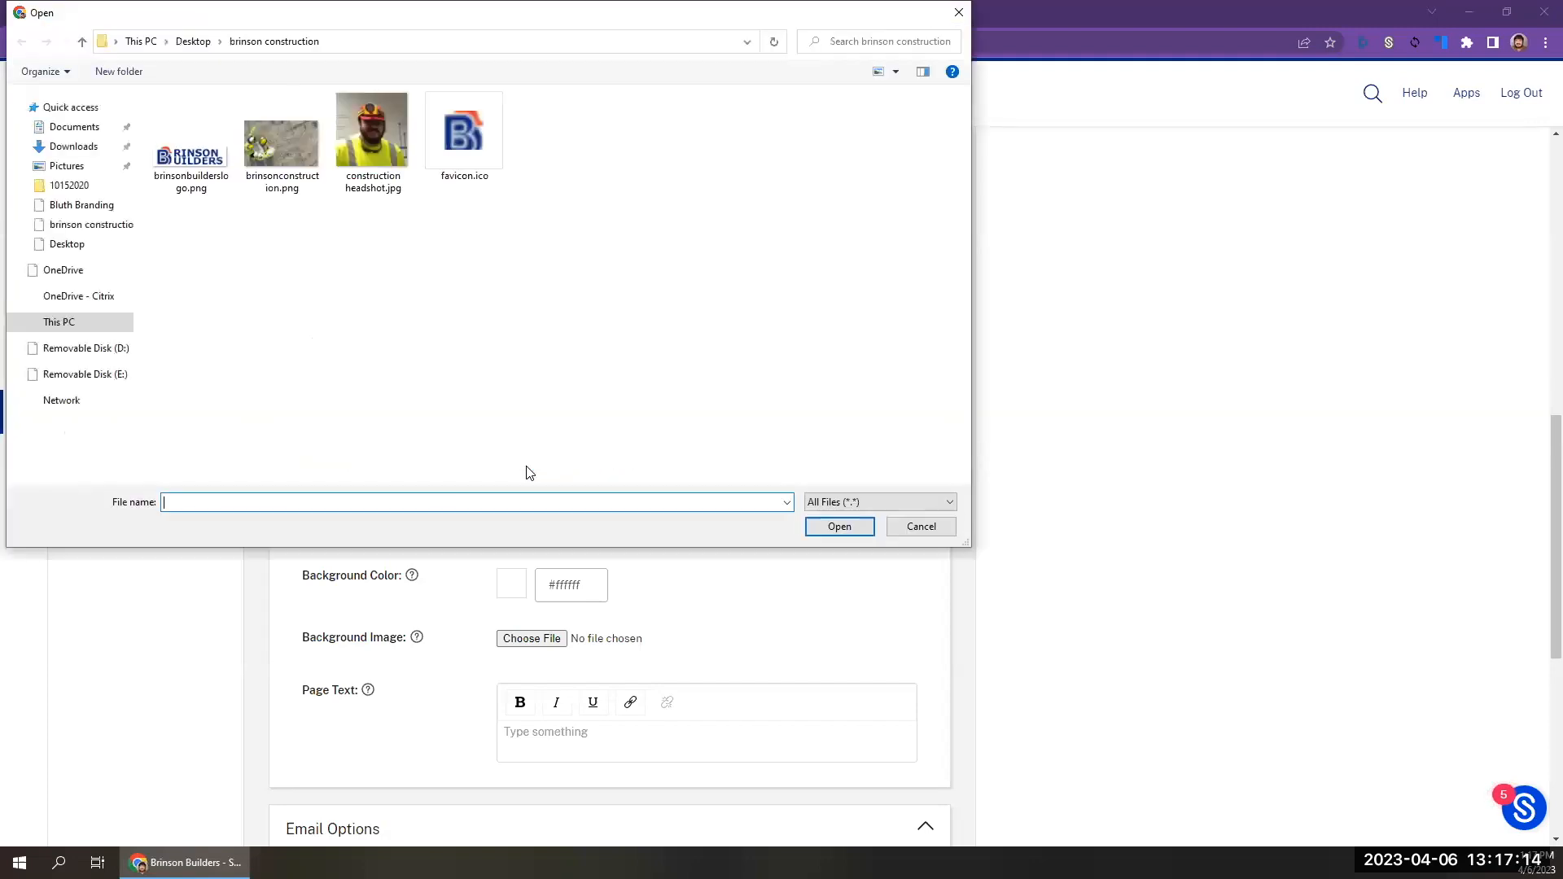
double_click(218, 171)
Choose brinsonconstruction.png as the login page background image.
click(581, 533)
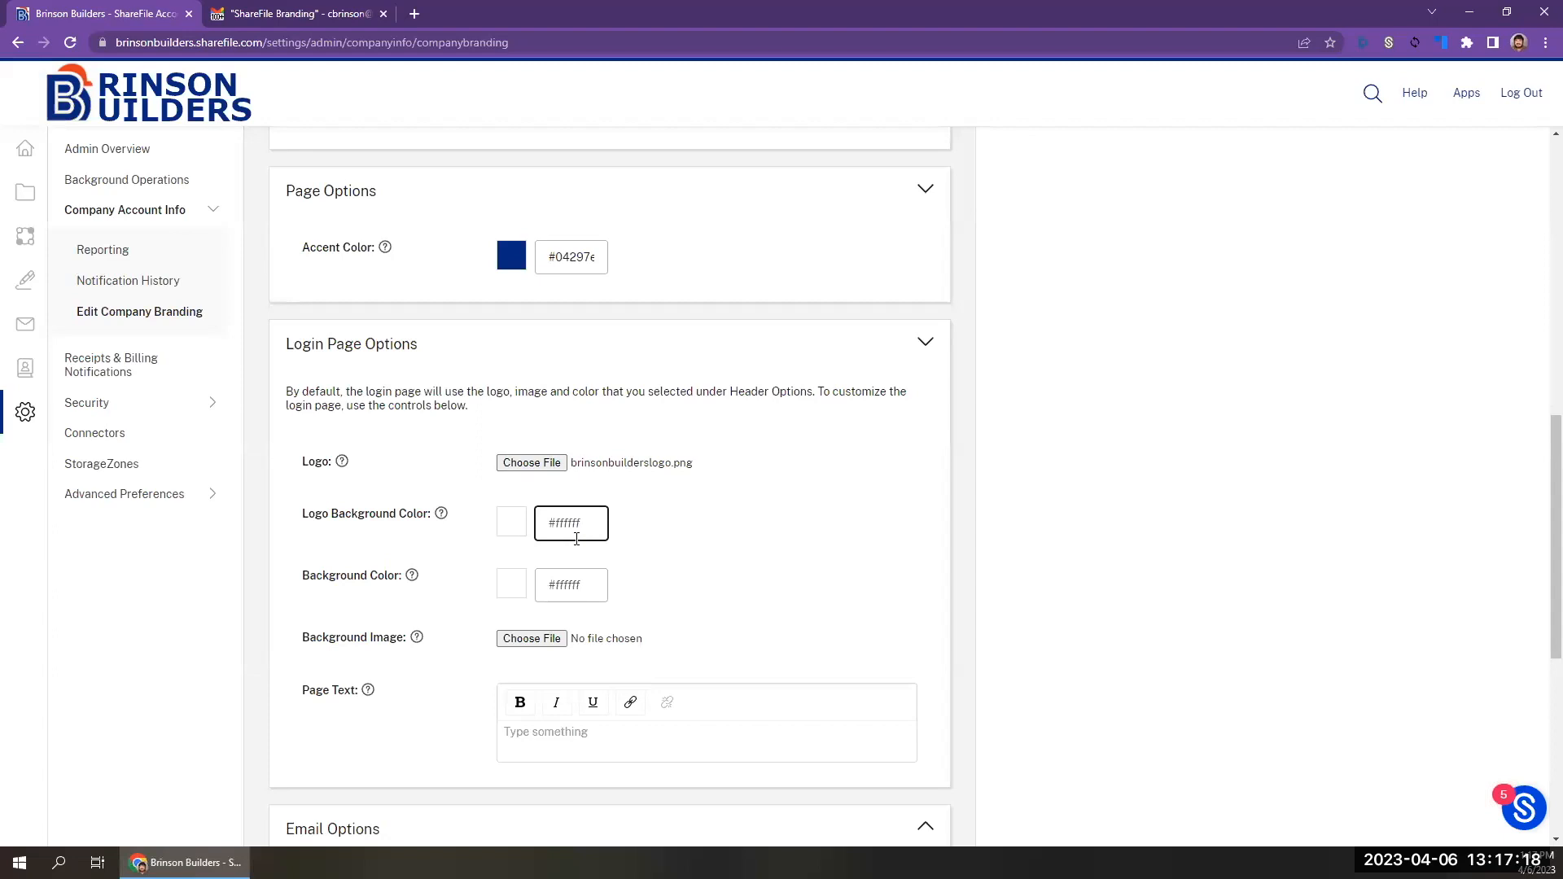
click(586, 592)
click(544, 647)
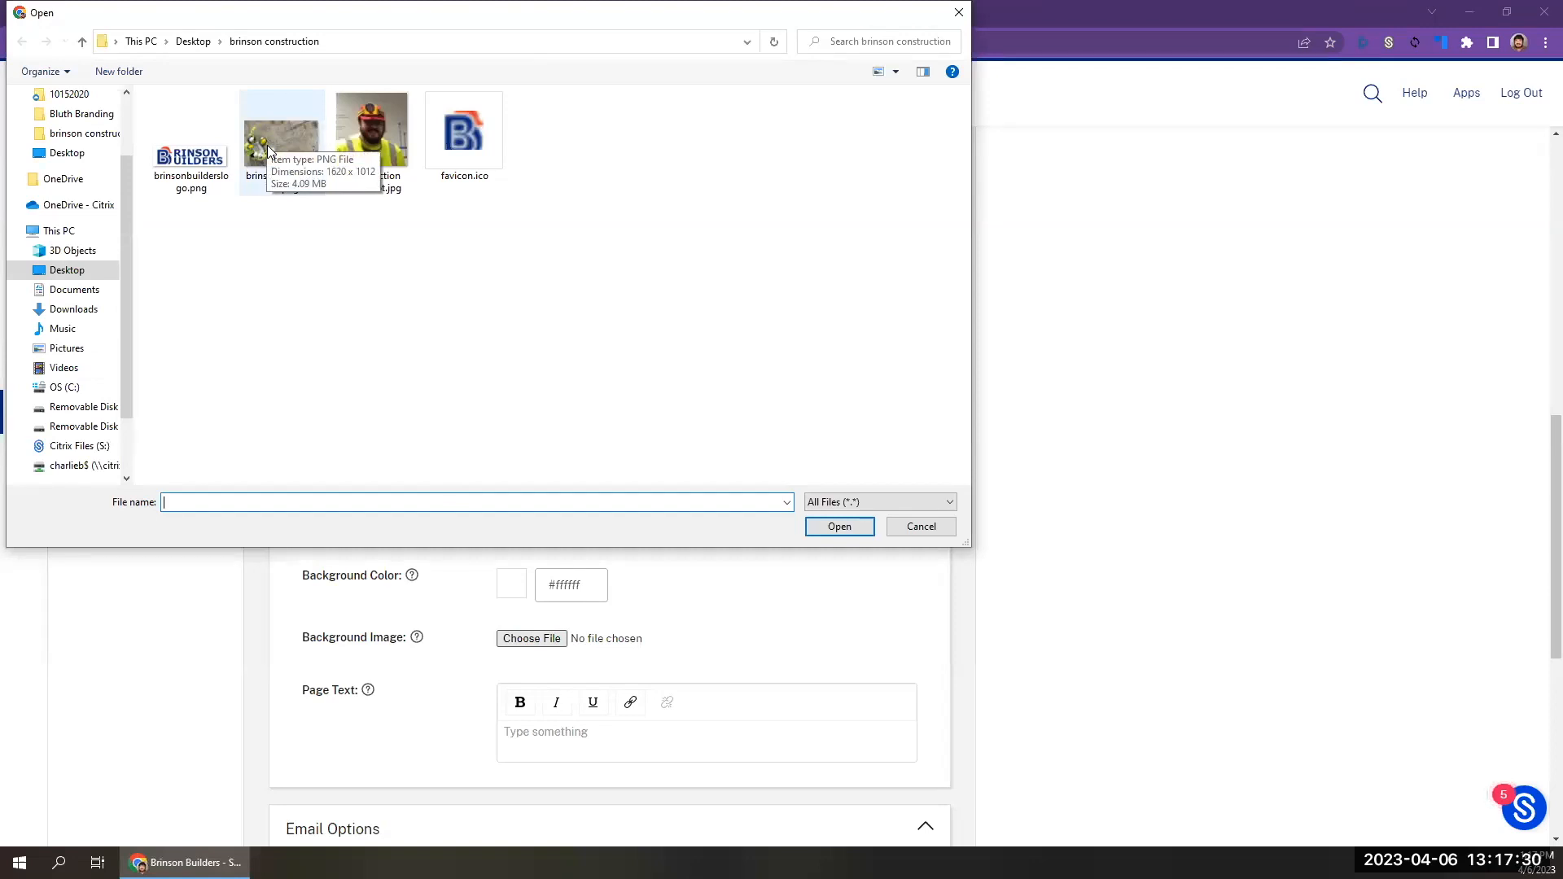
double_click(267, 145)
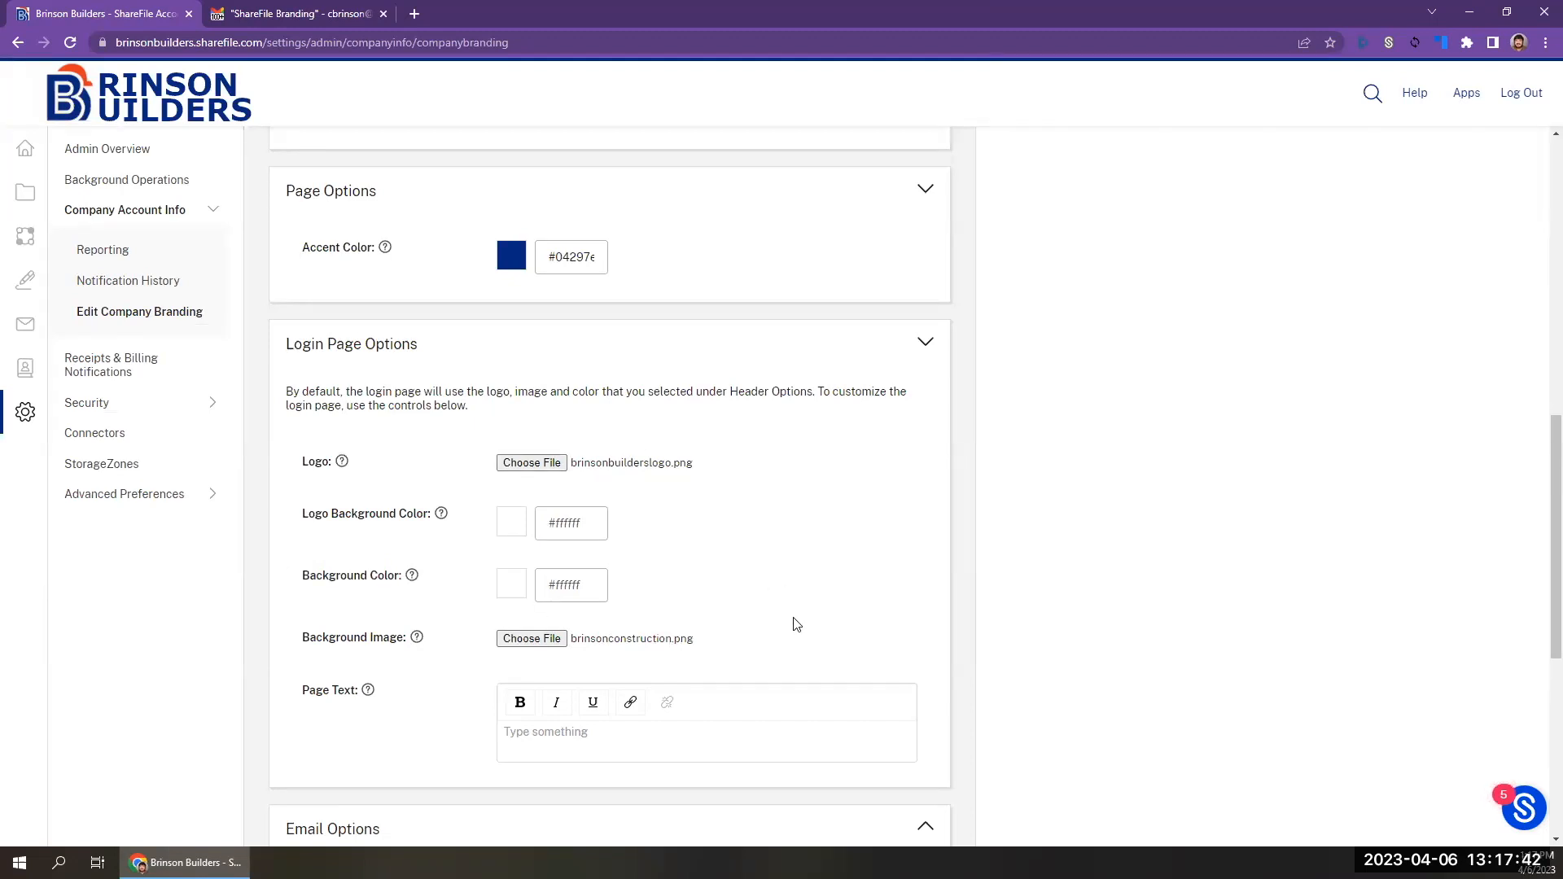
Paste the Brinson Builders access notice with its IT help link as the login page text and remove the leading space.
scroll(796, 624, down, 1)
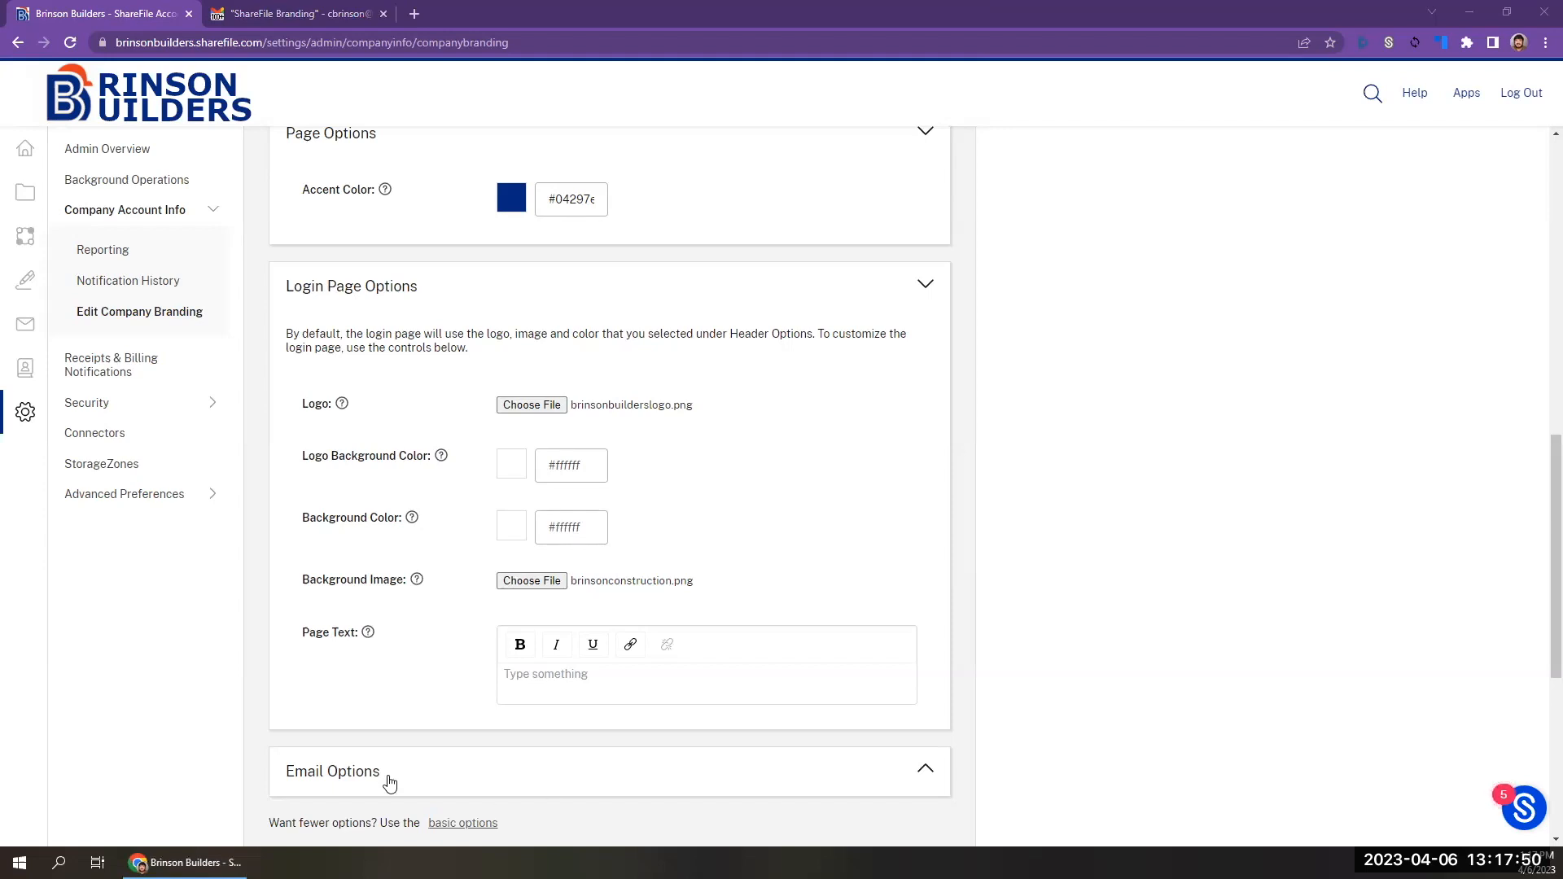
click(561, 697)
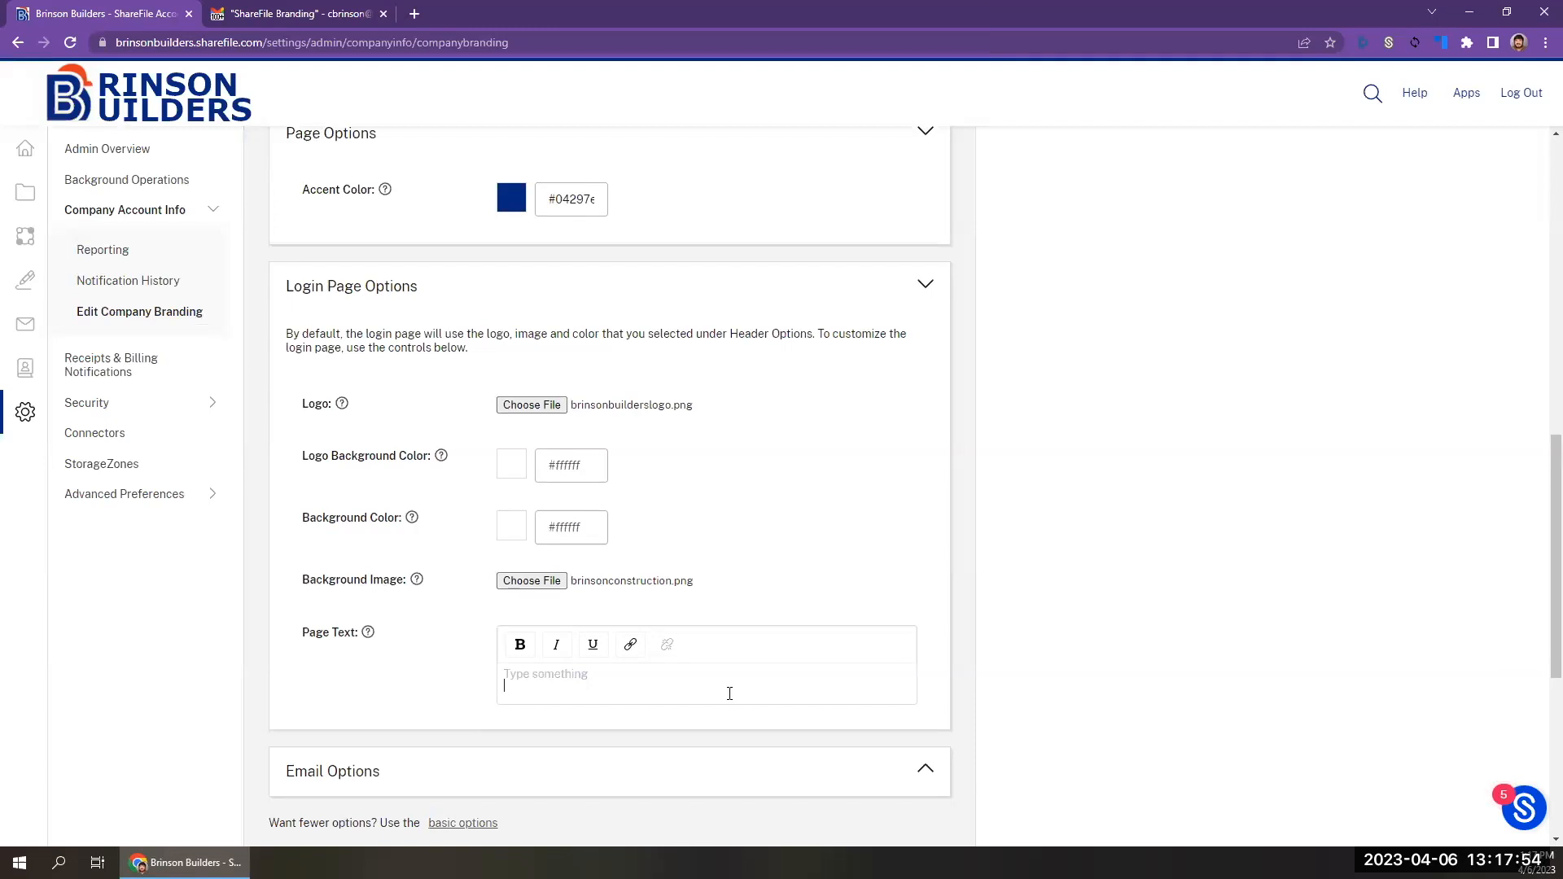
key(ctrl+v)
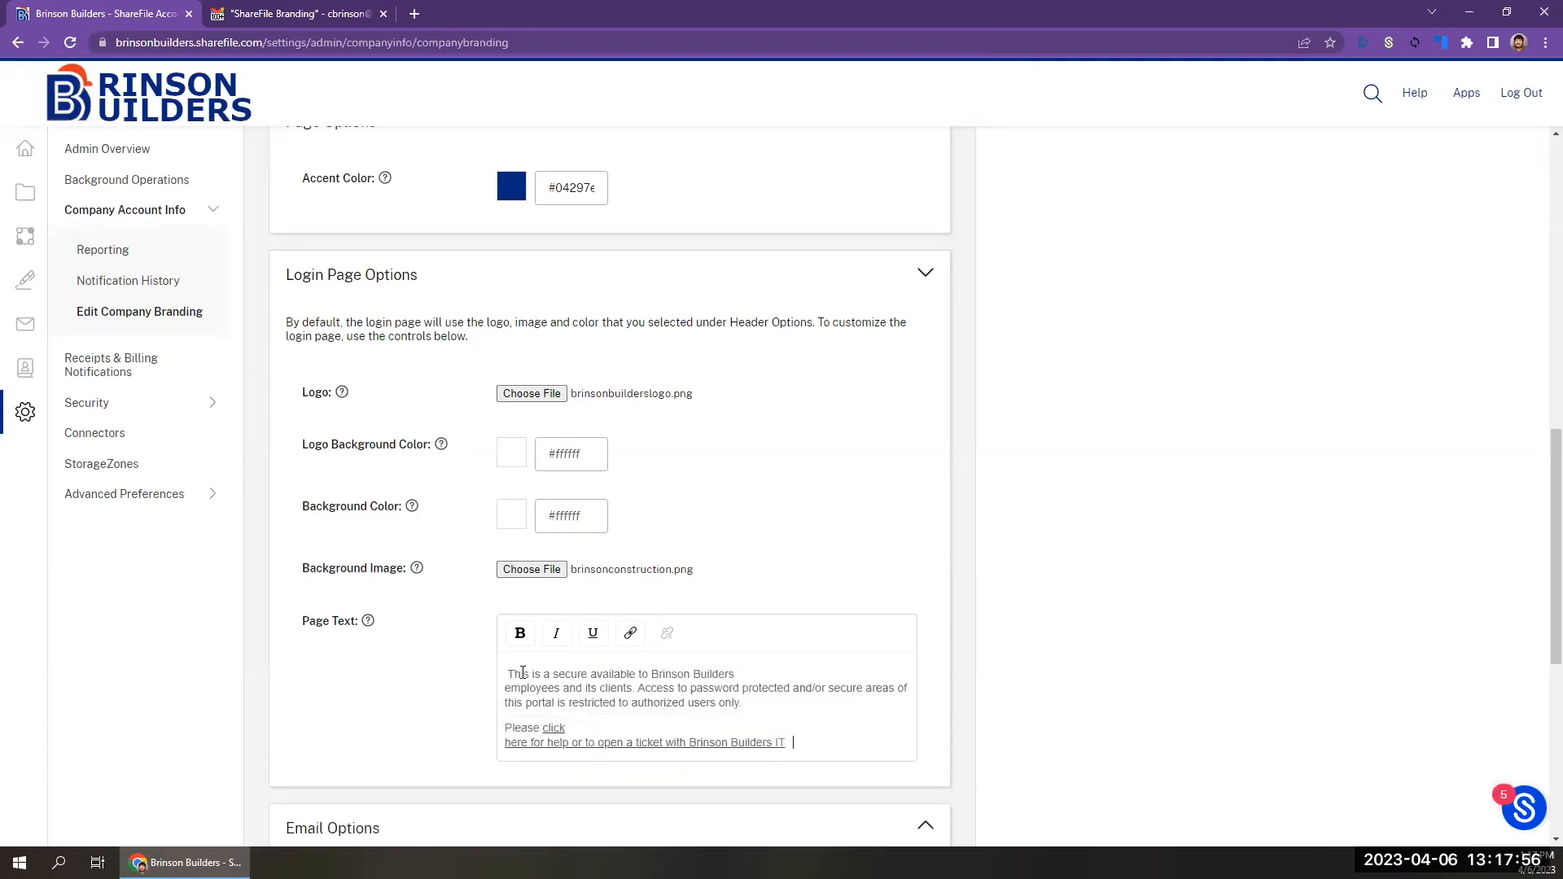
key(Delete)
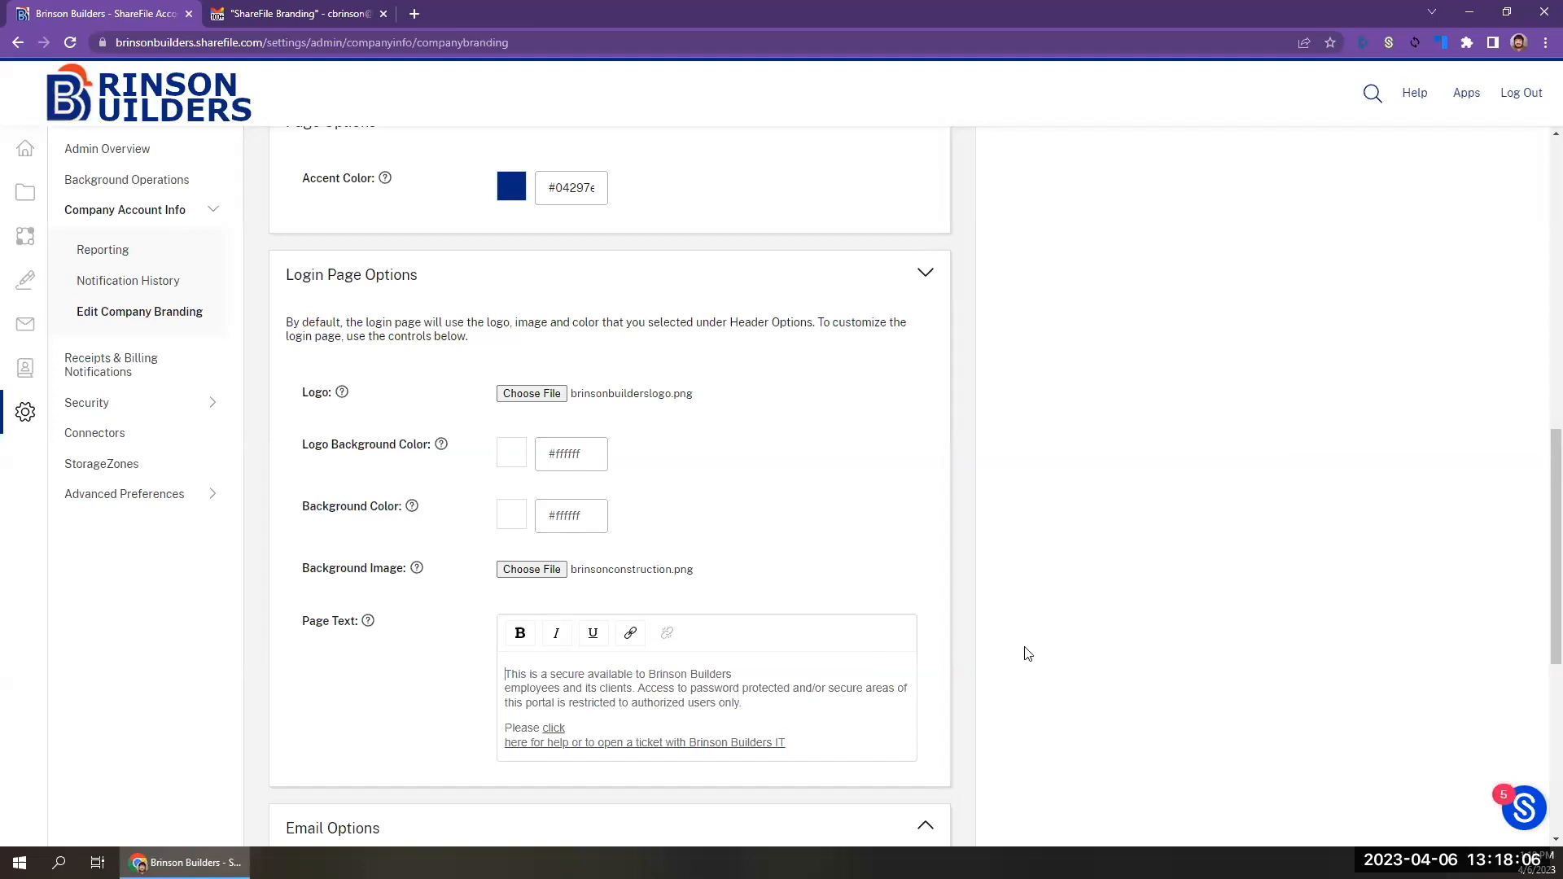
Try to save the branding settings with the customized login page.
scroll(1039, 650, down, 1)
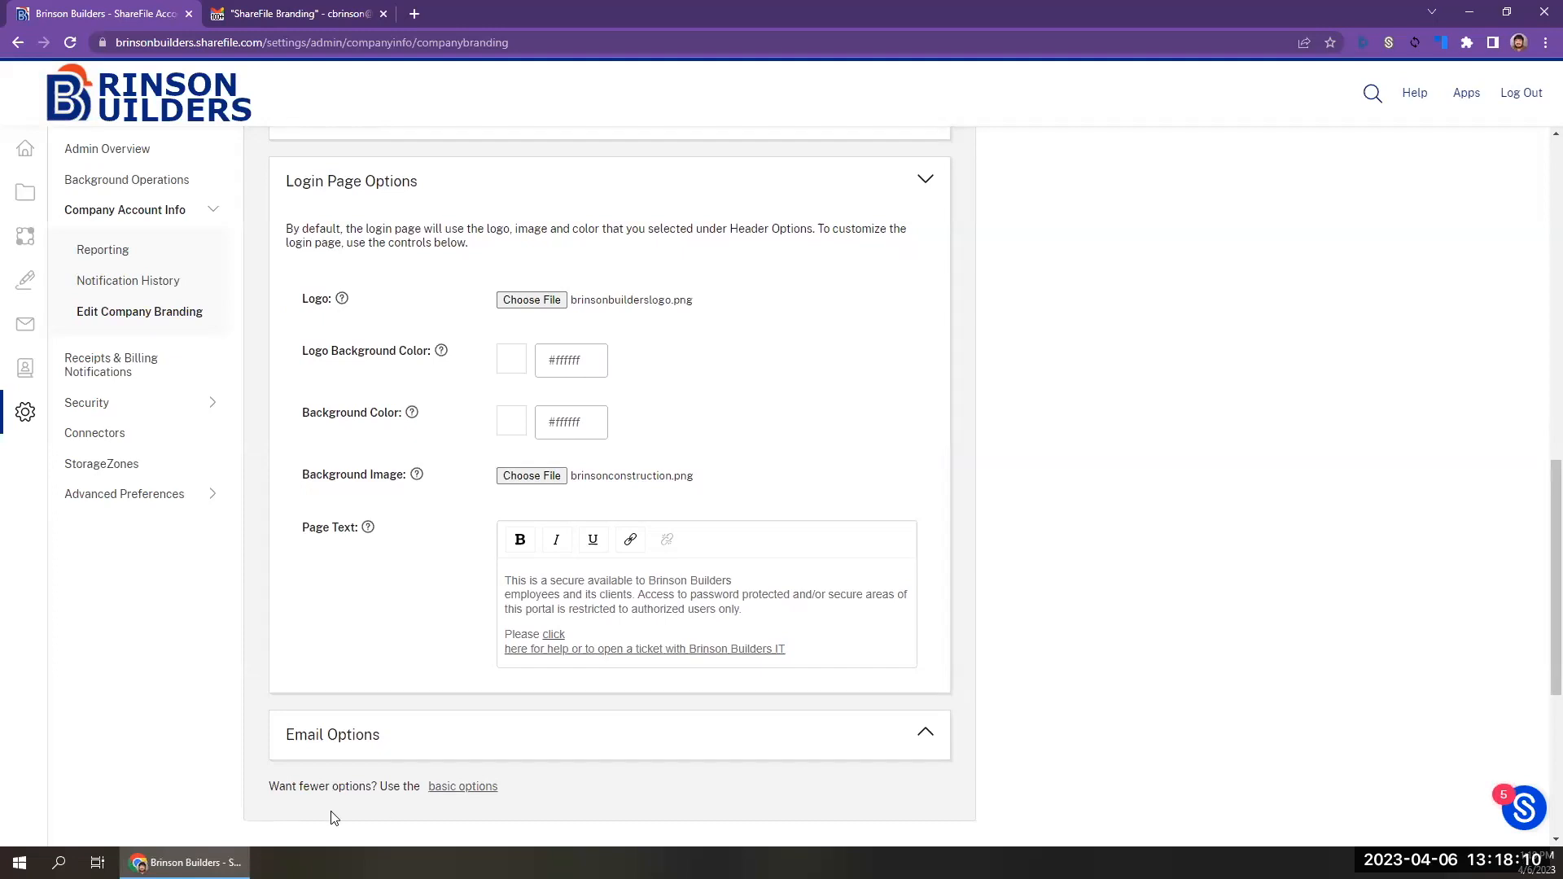
scroll(333, 817, down, 3)
scroll(332, 817, down, 3)
click(285, 814)
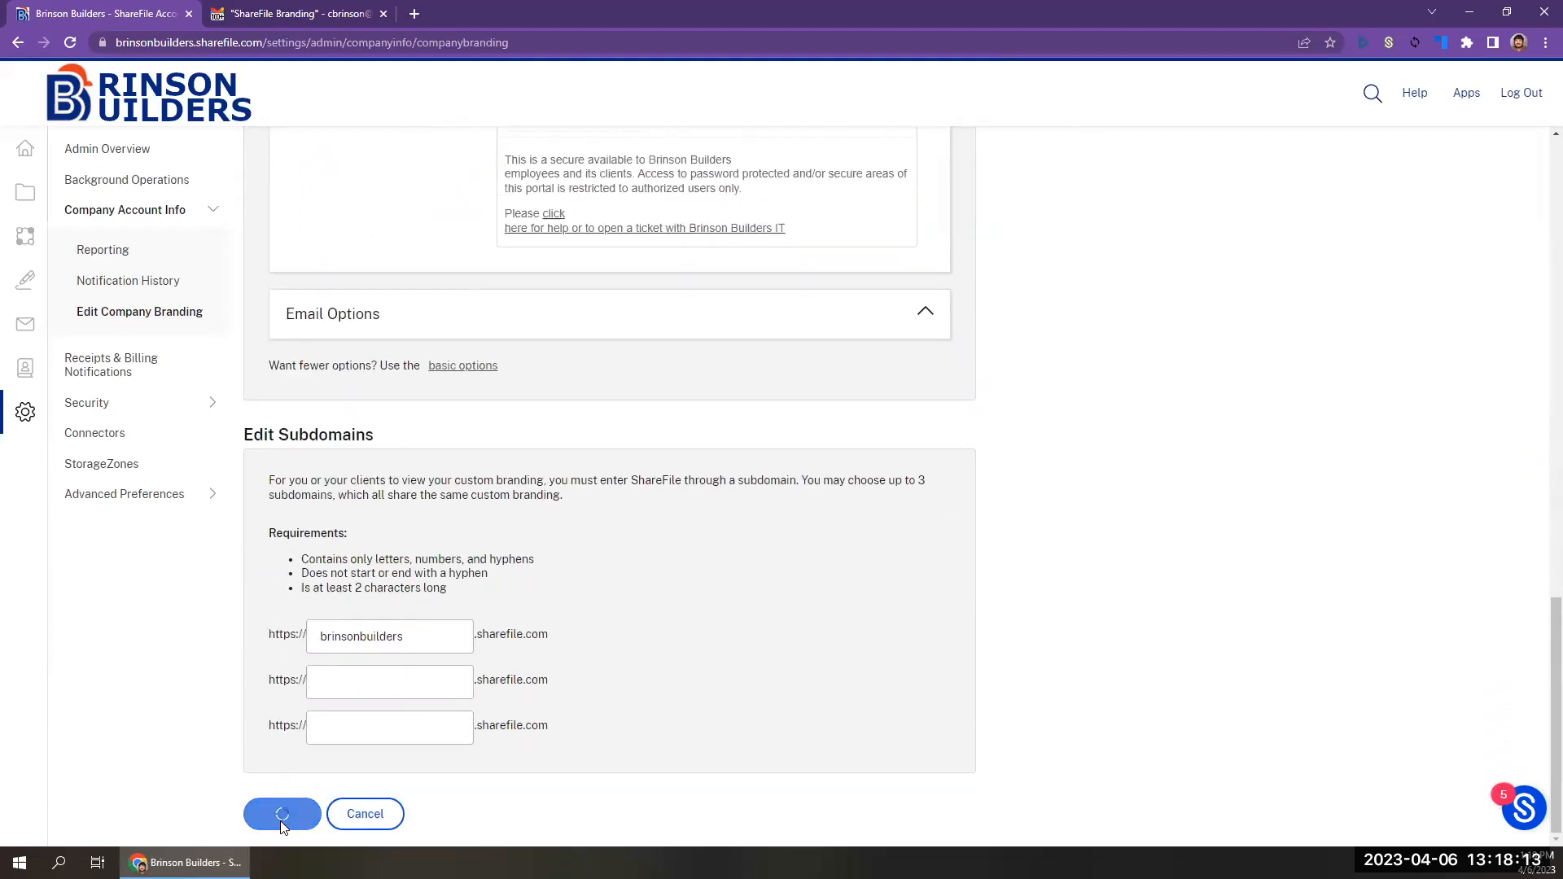
click(1545, 42)
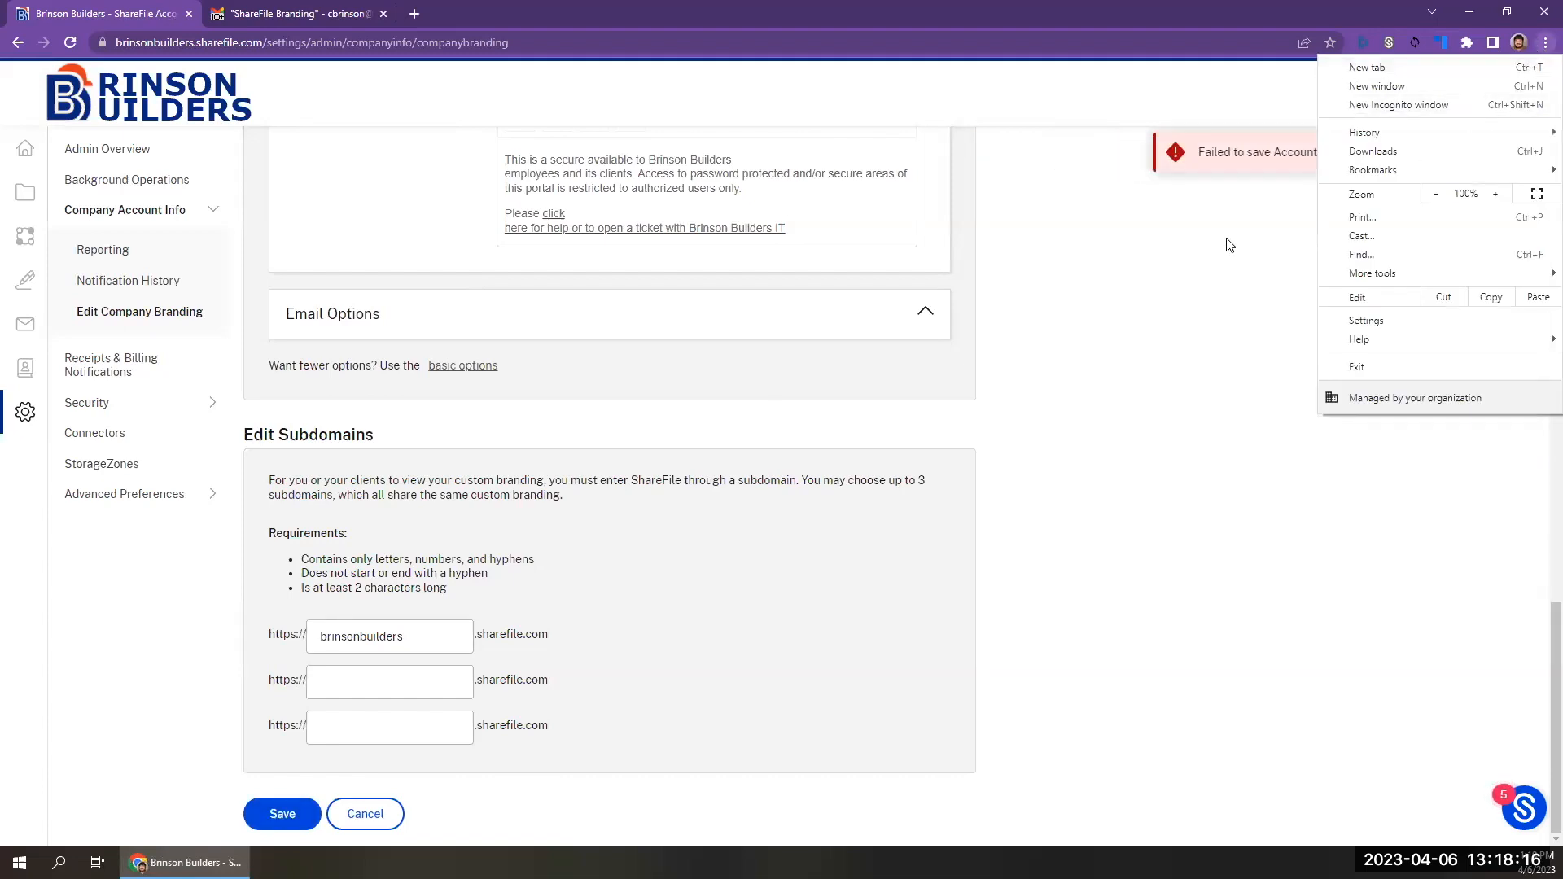
click(1187, 261)
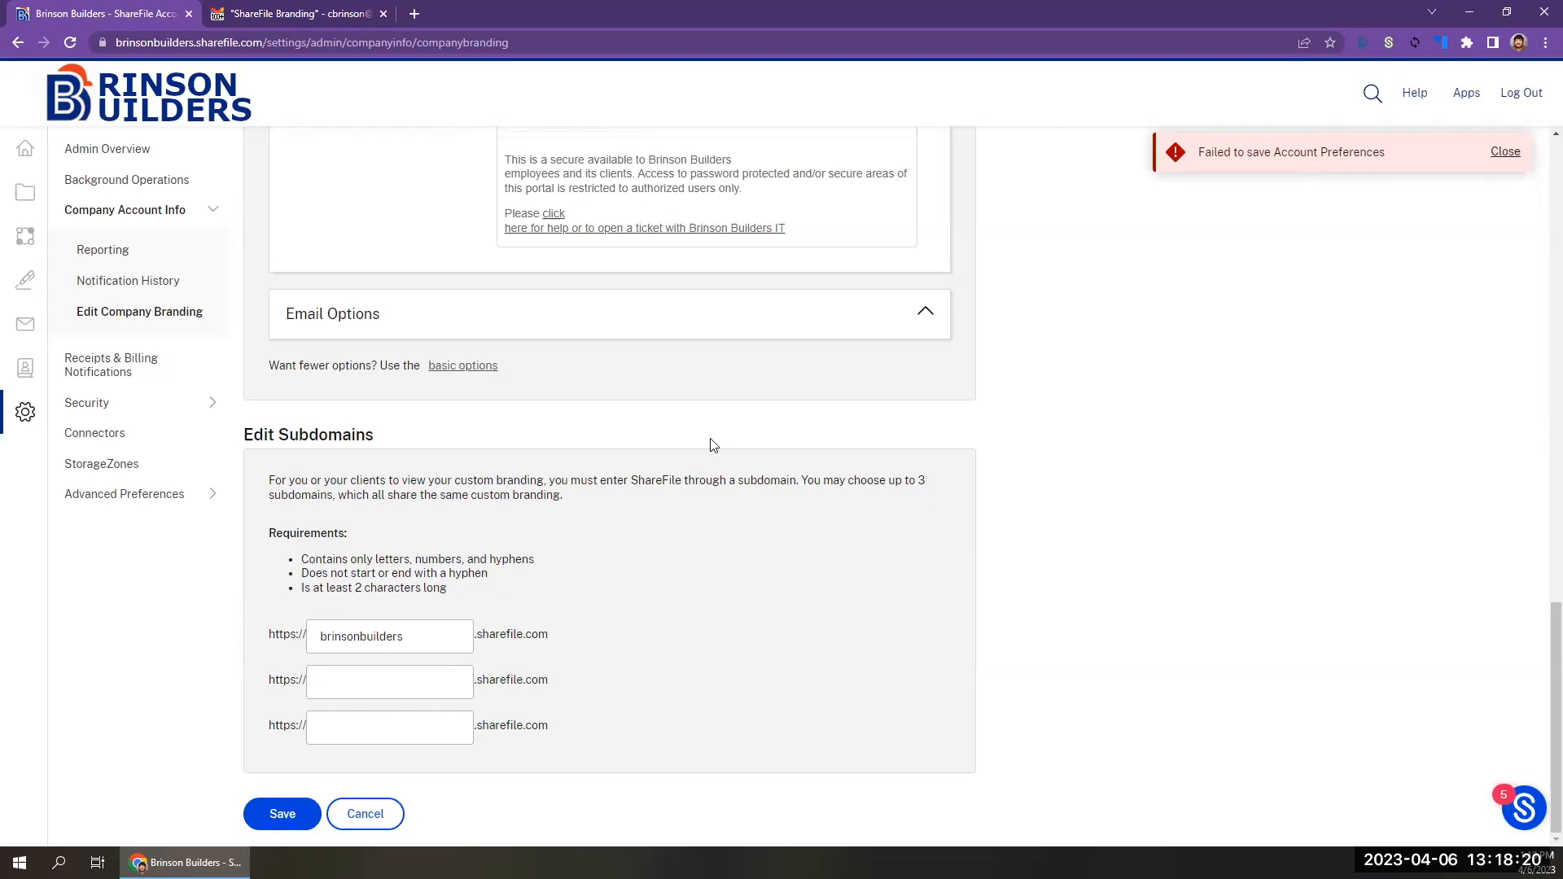
Replace the login page background image with GettyImages-103897157.jpg and try saving the branding settings again.
scroll(710, 444, up, 8)
scroll(713, 444, up, 10)
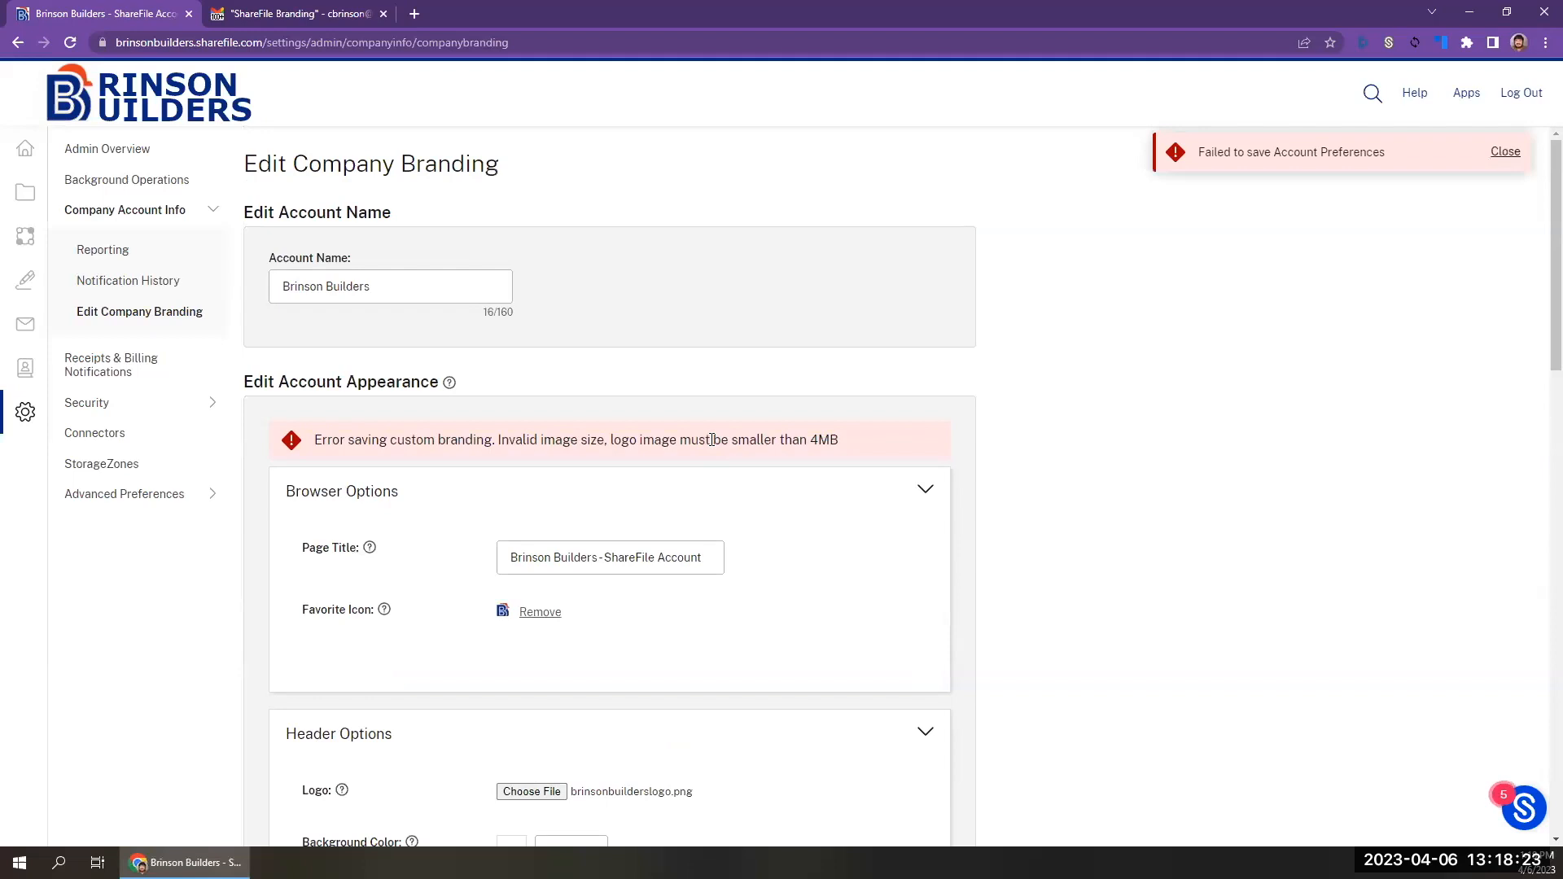
scroll(711, 440, down, 5)
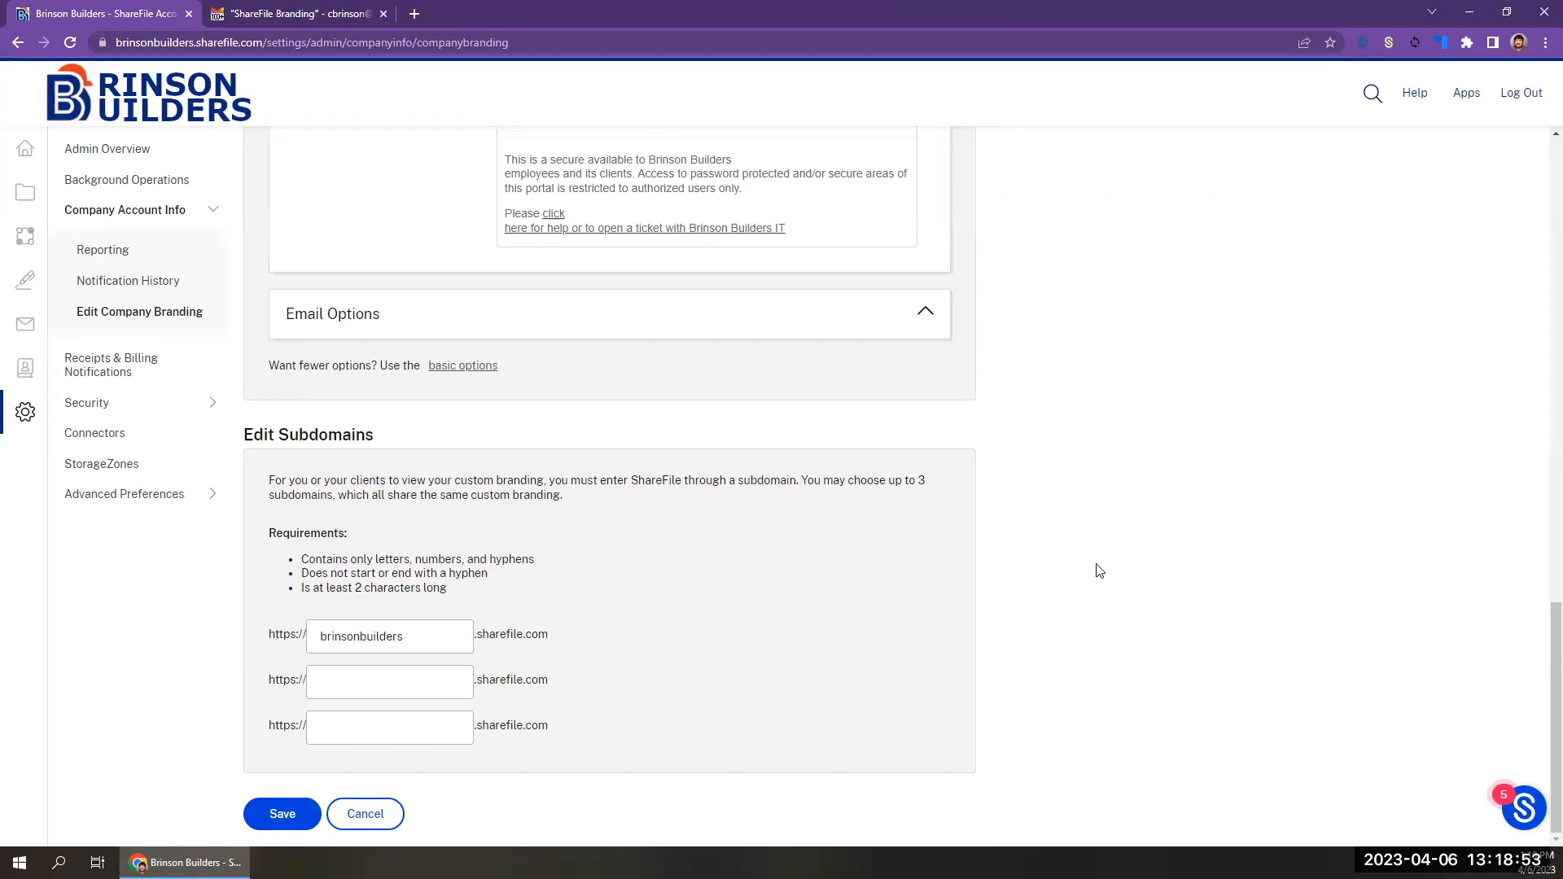
scroll(1130, 460, up, 4)
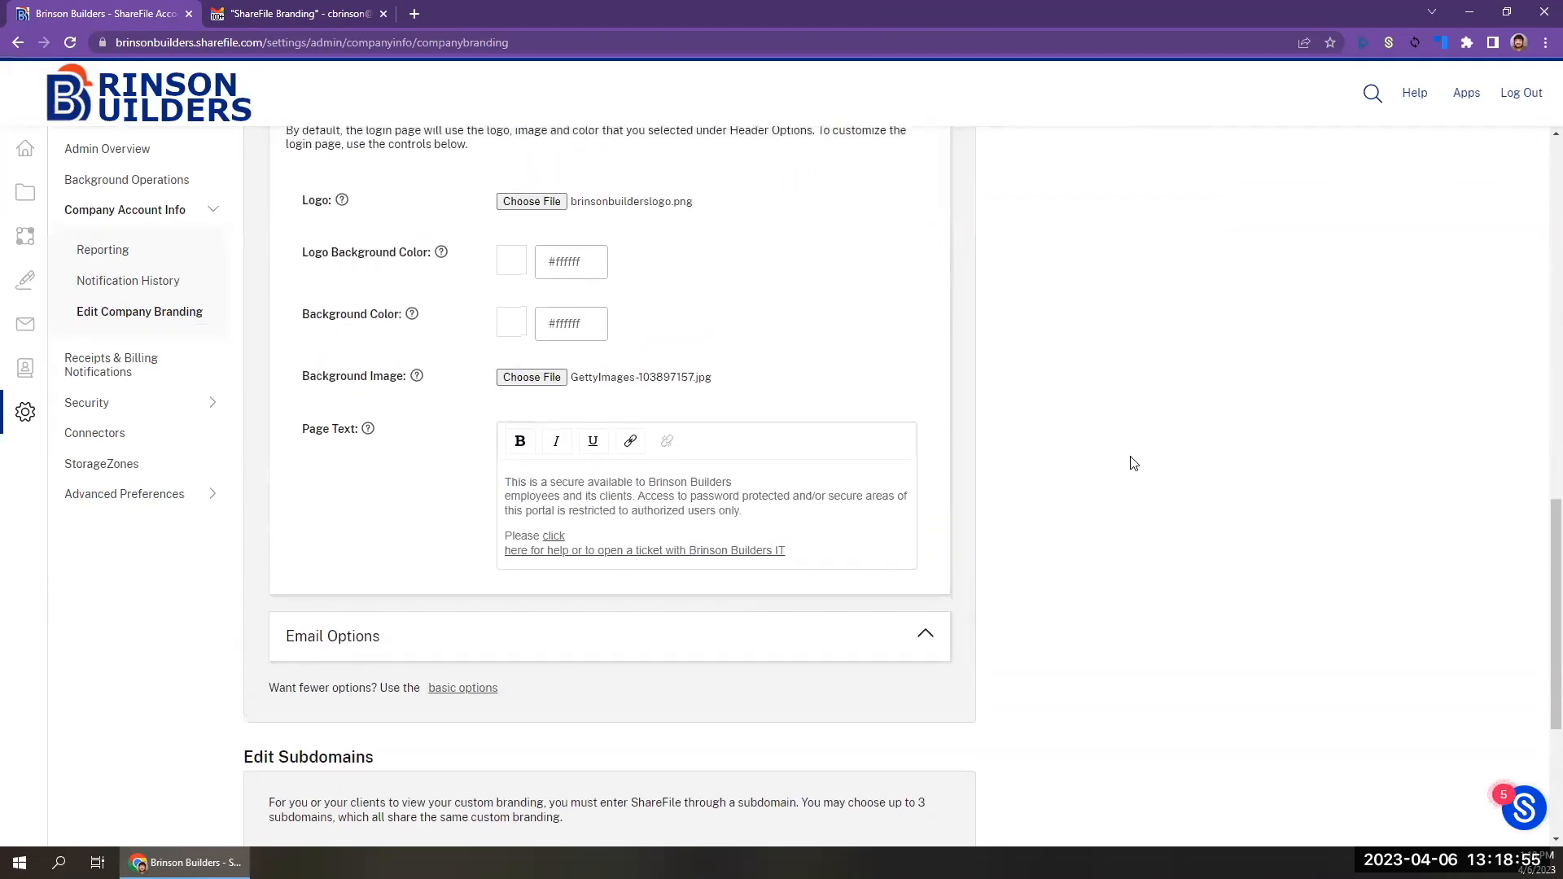
scroll(643, 394, down, 4)
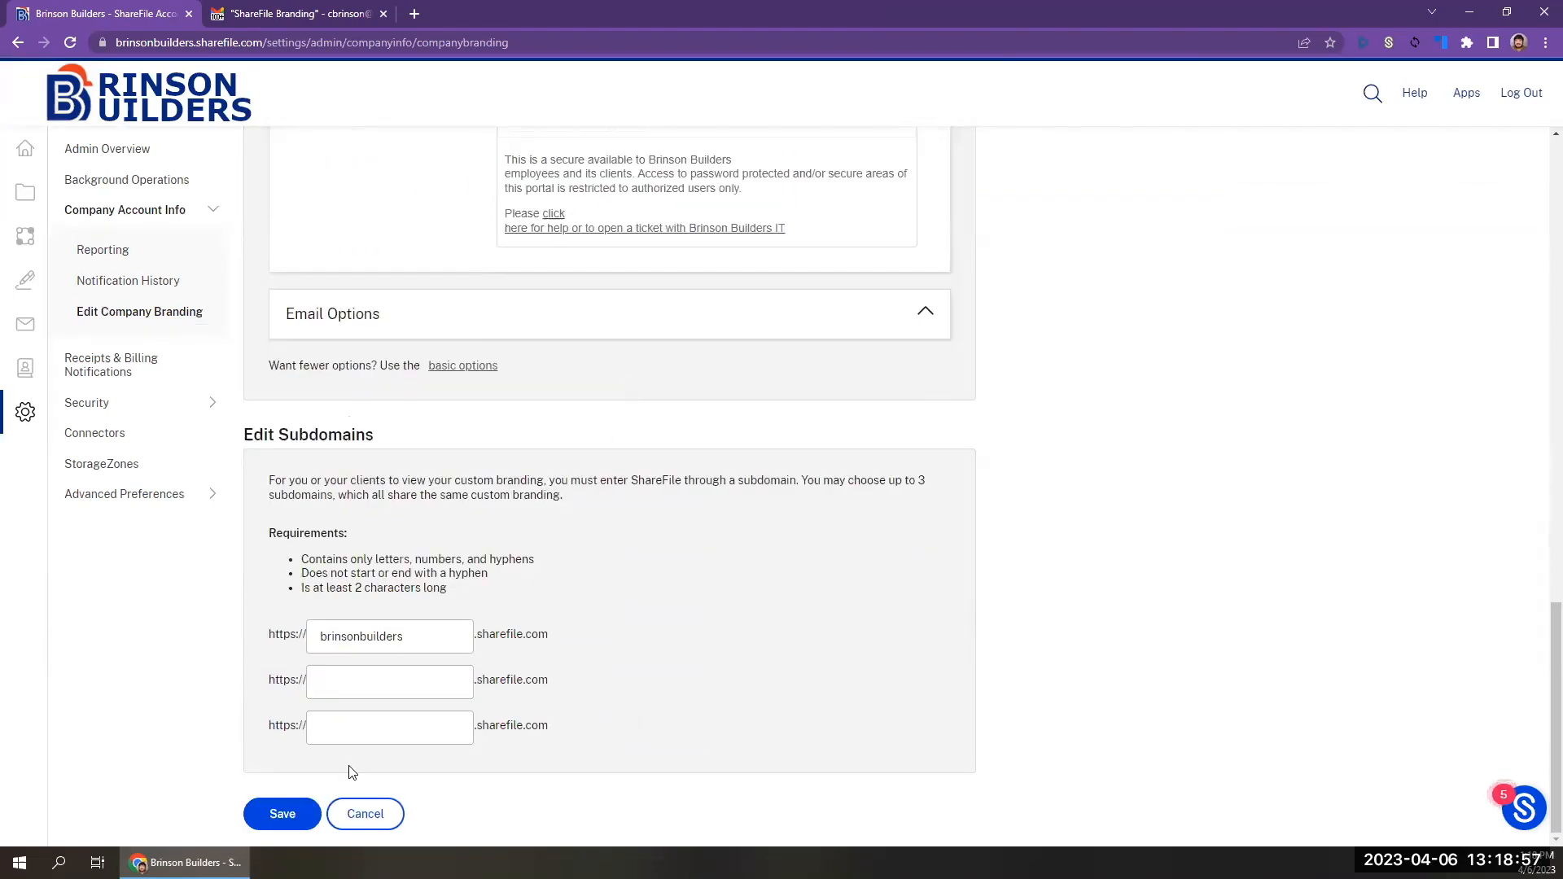
scroll(580, 368, up, 4)
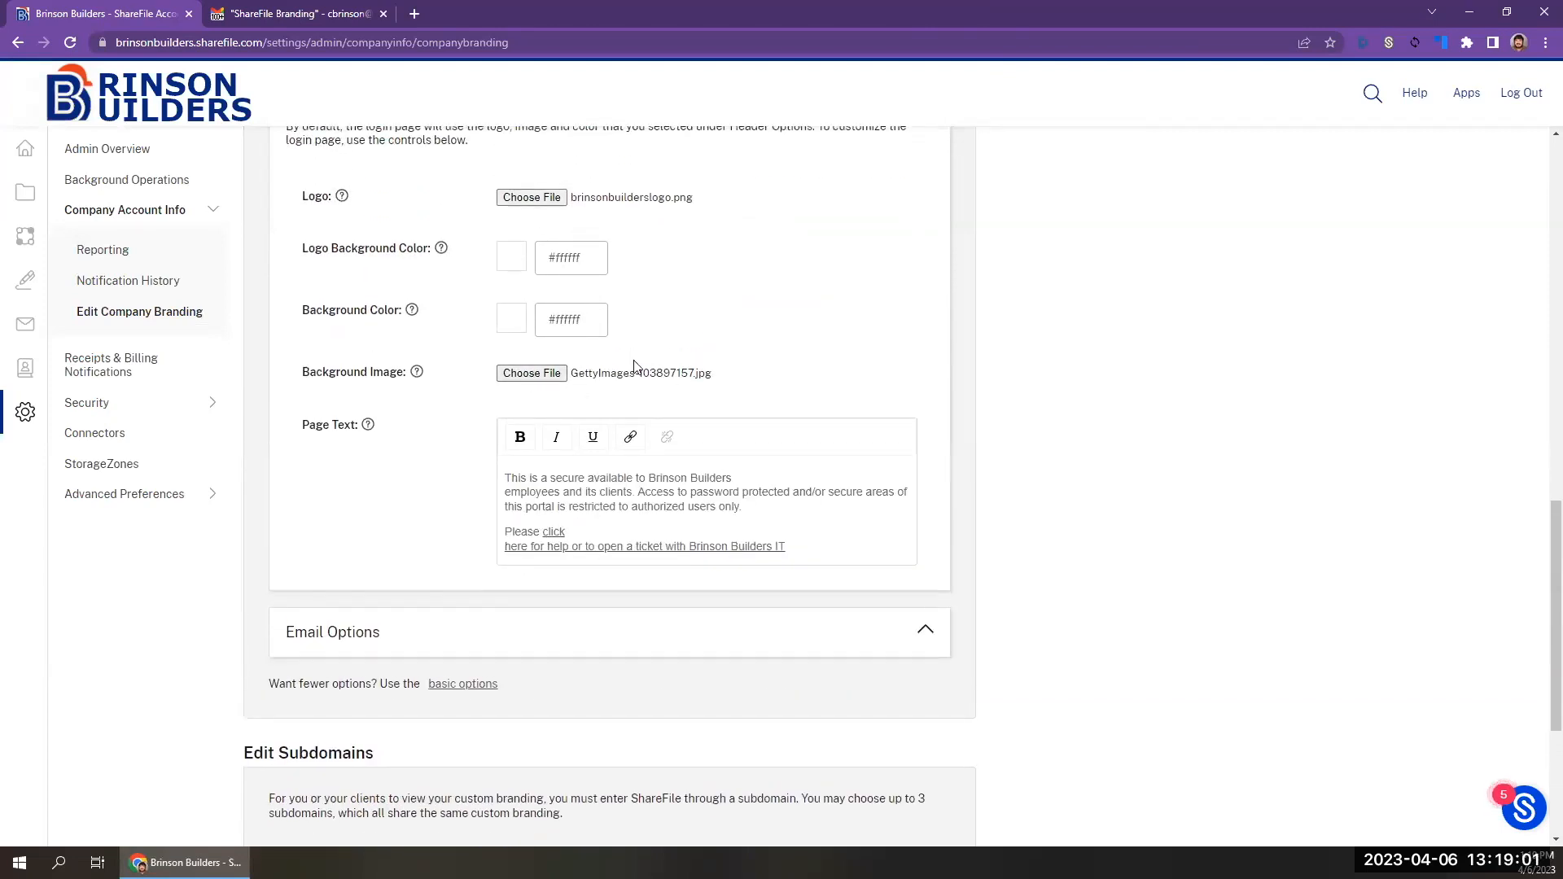
scroll(635, 364, down, 4)
click(271, 815)
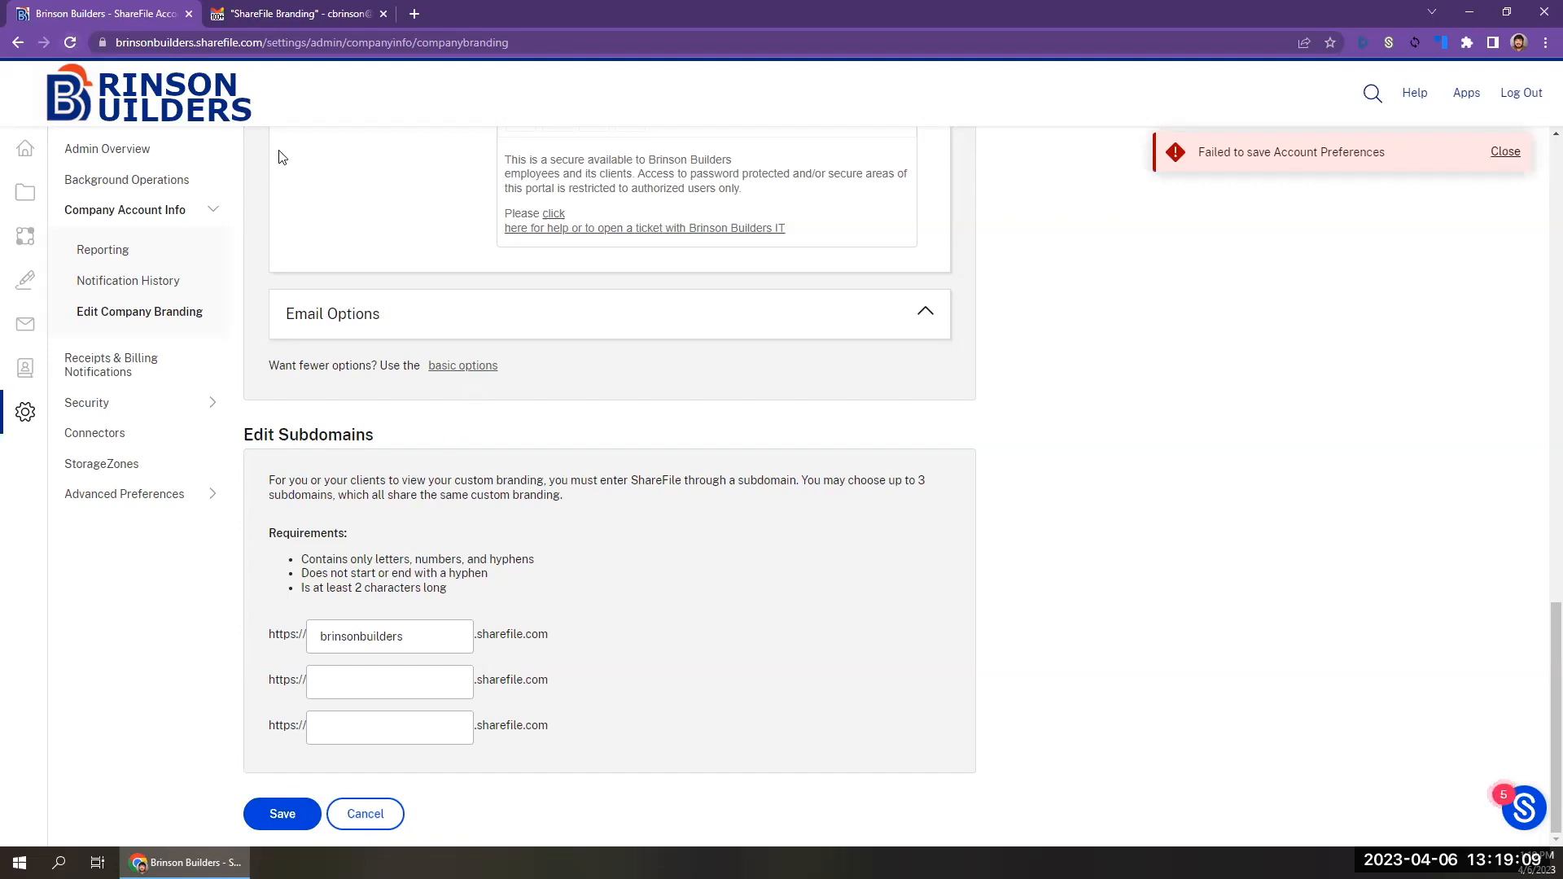
Reload the company branding page and expand Login Page Options in the advanced appearance options.
click(72, 42)
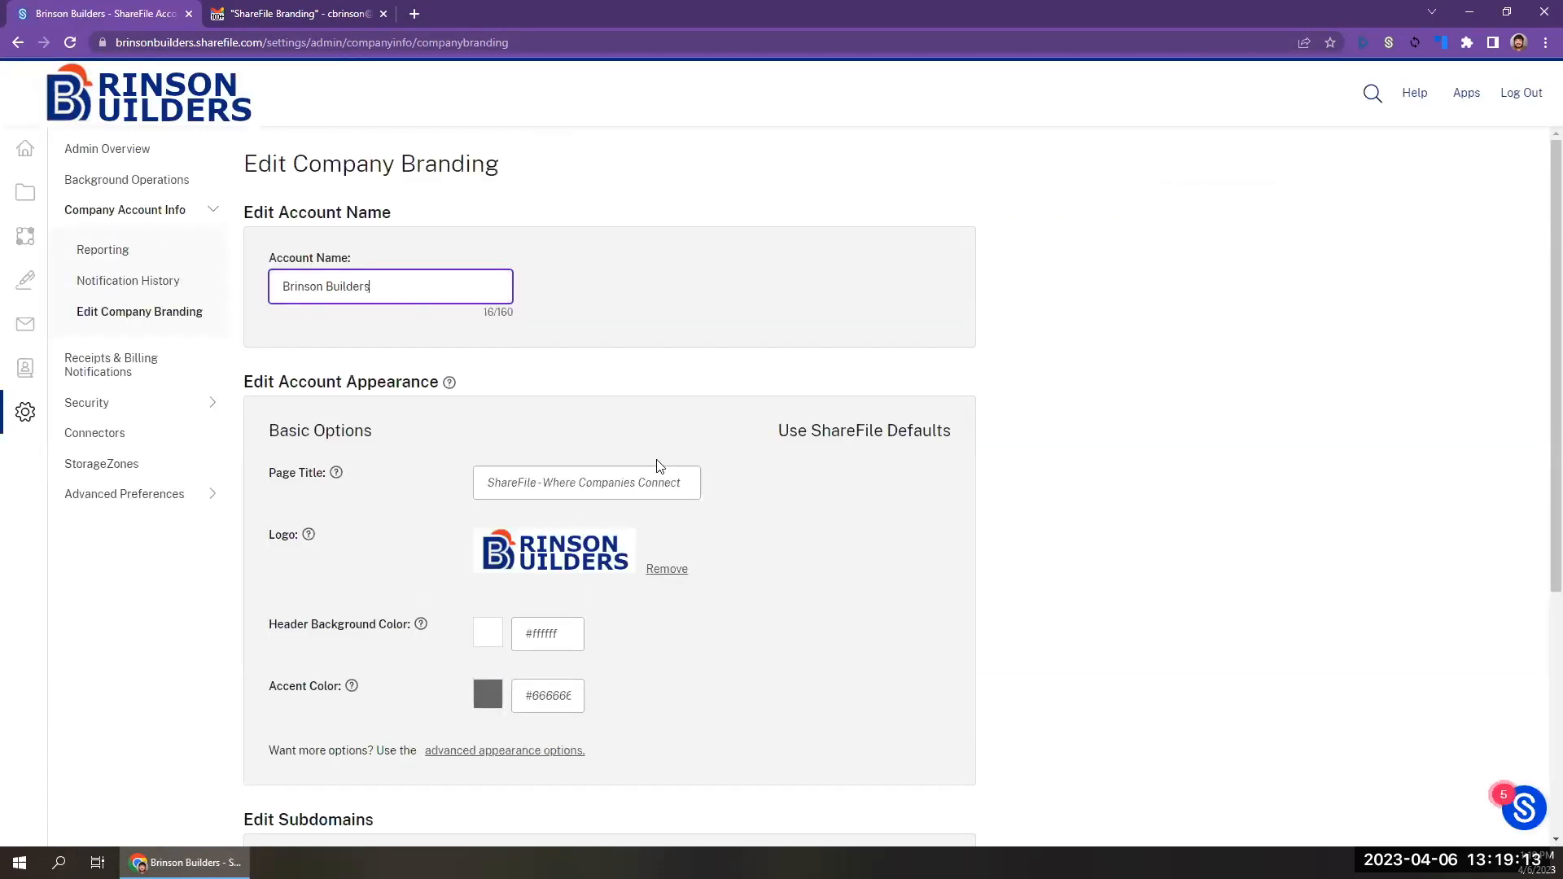
scroll(656, 463, down, 5)
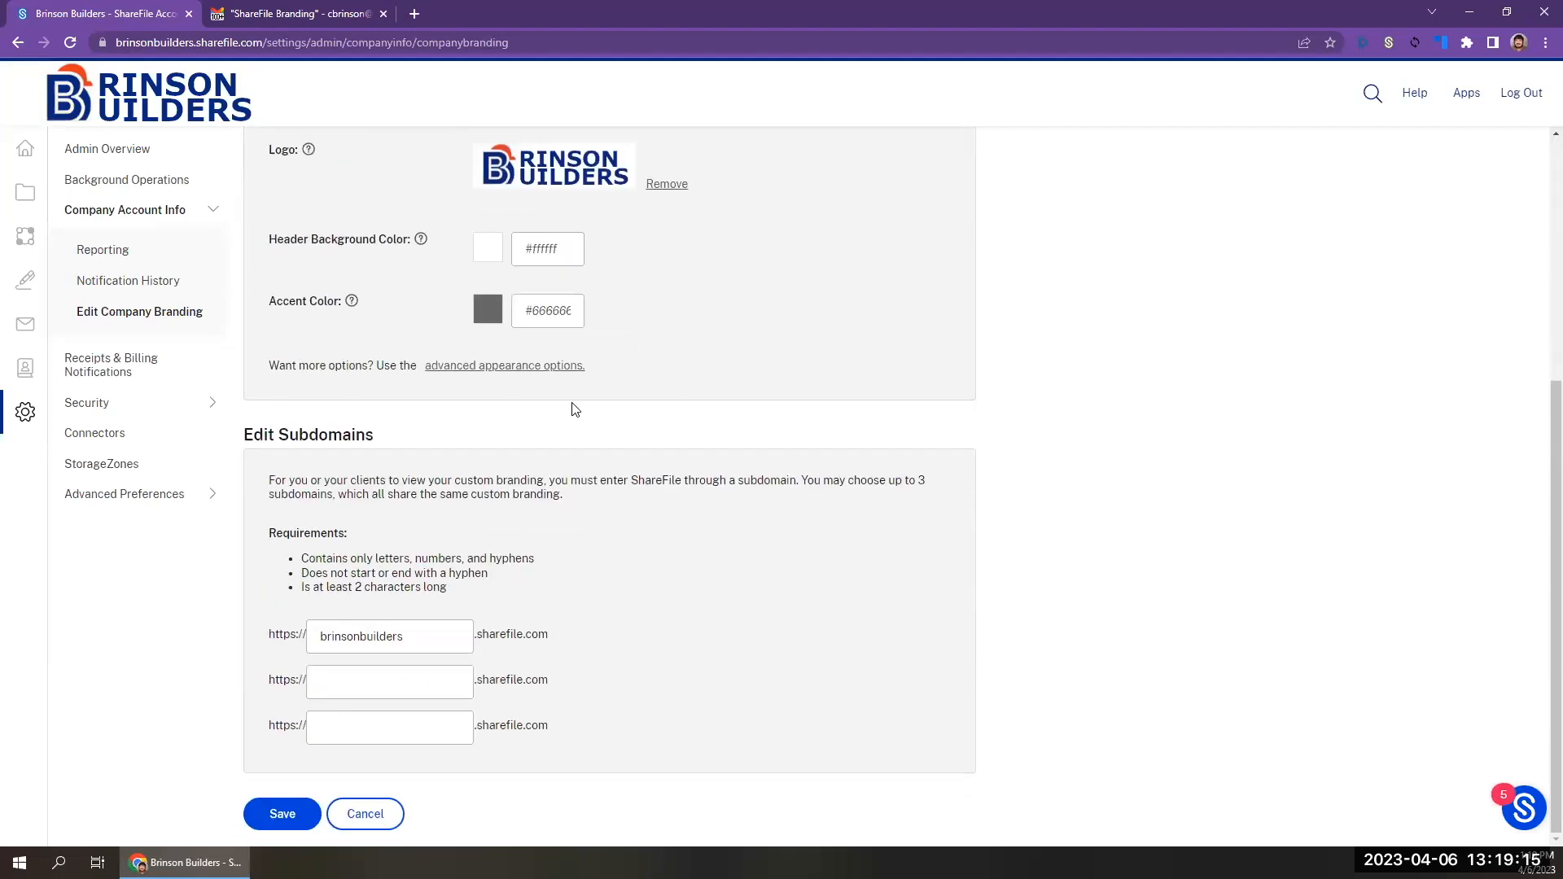
click(534, 368)
click(541, 246)
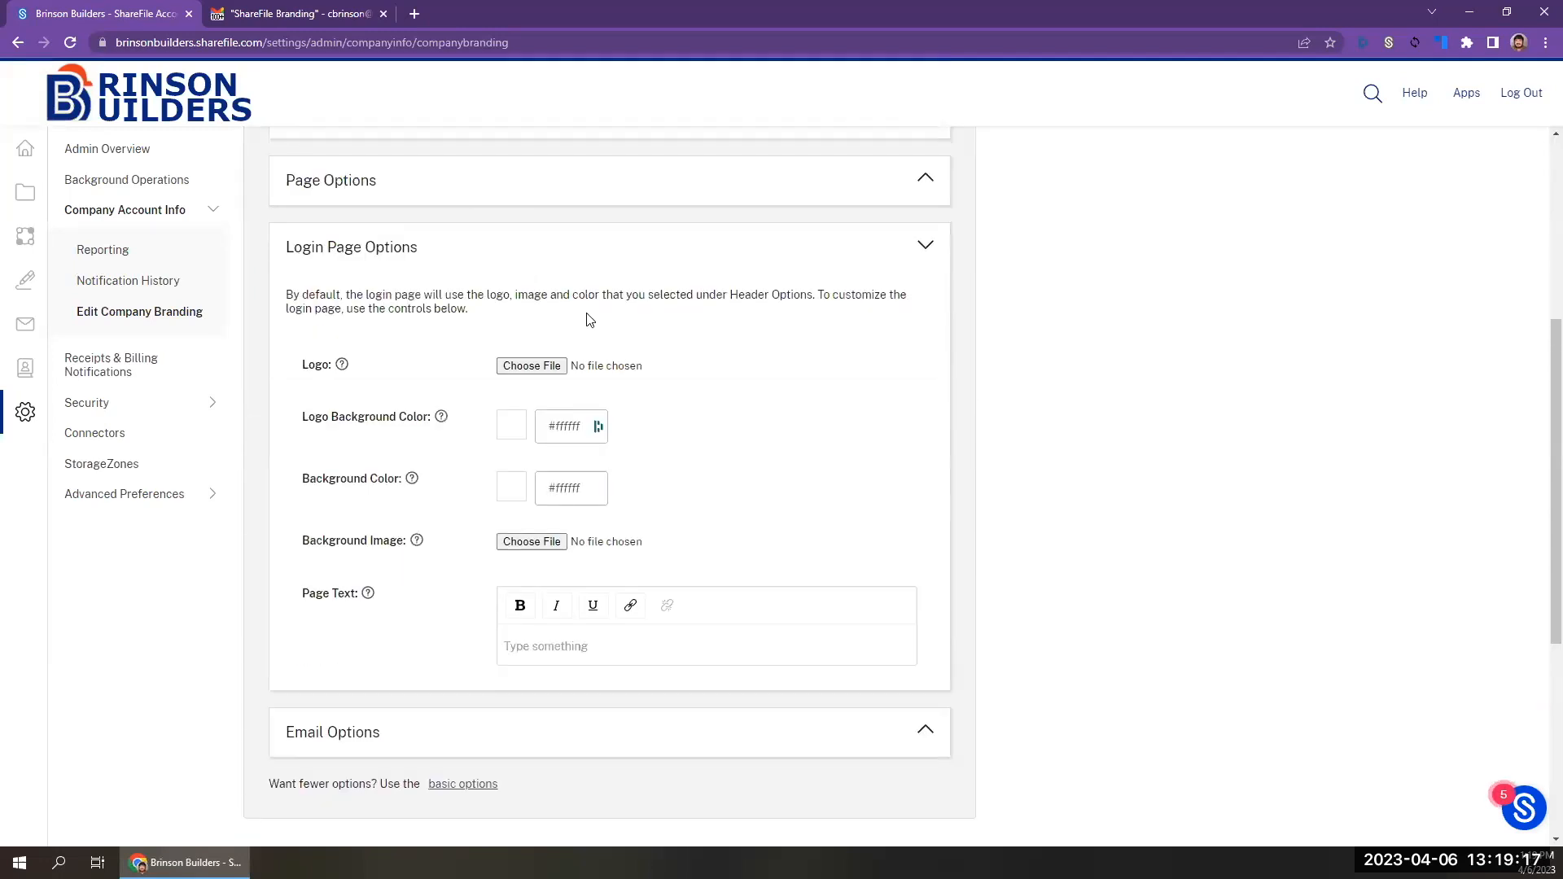
Choose brinsonbuilderslogo.png as the logo in the reopened Login Page Options.
click(550, 367)
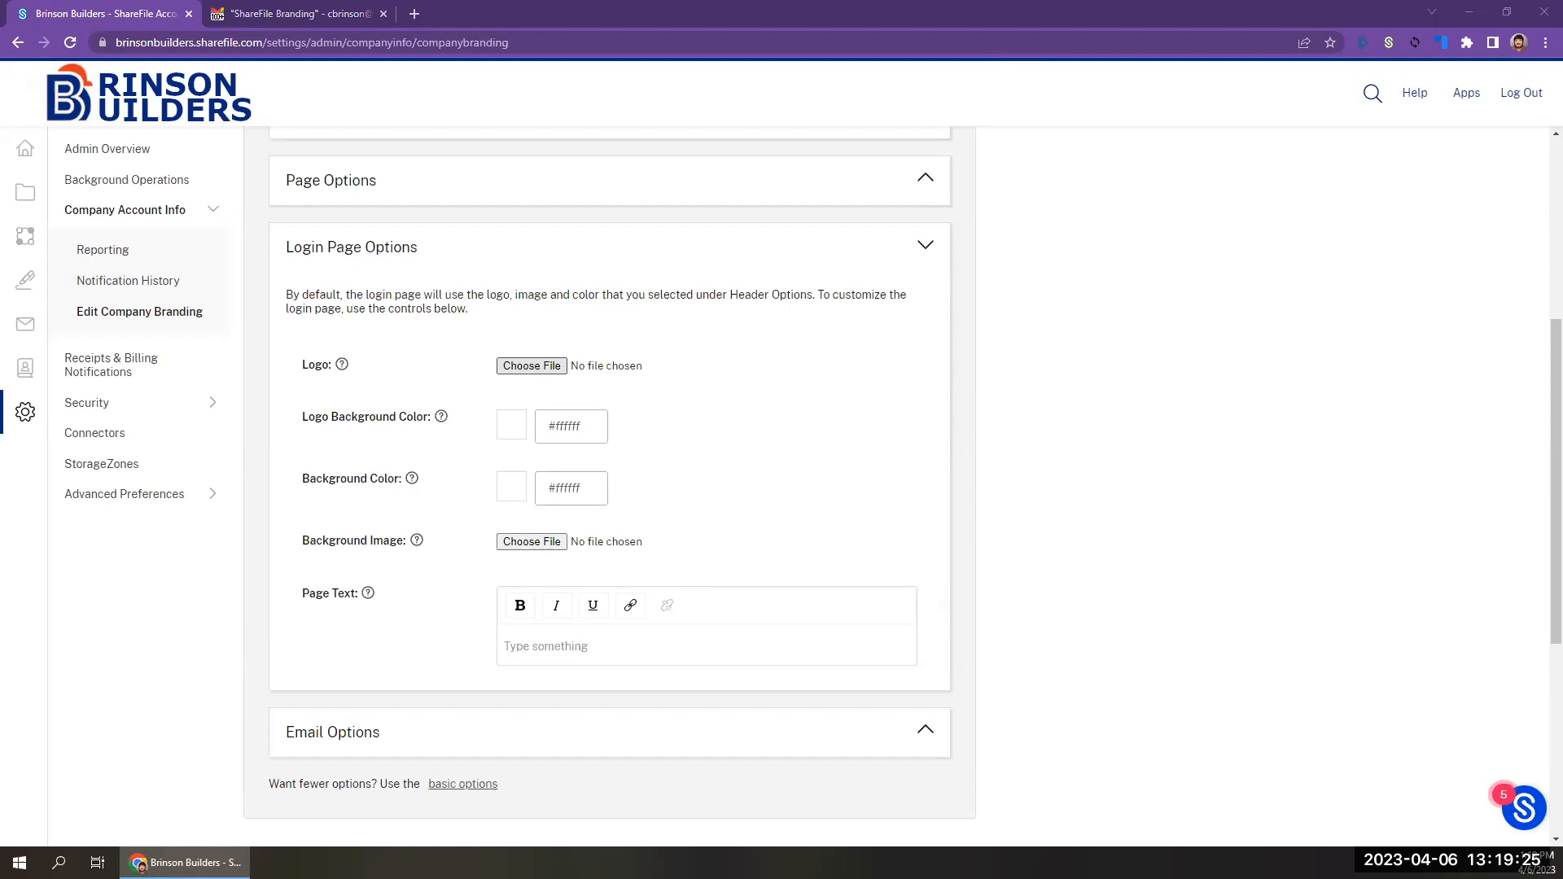
click(532, 365)
double_click(627, 358)
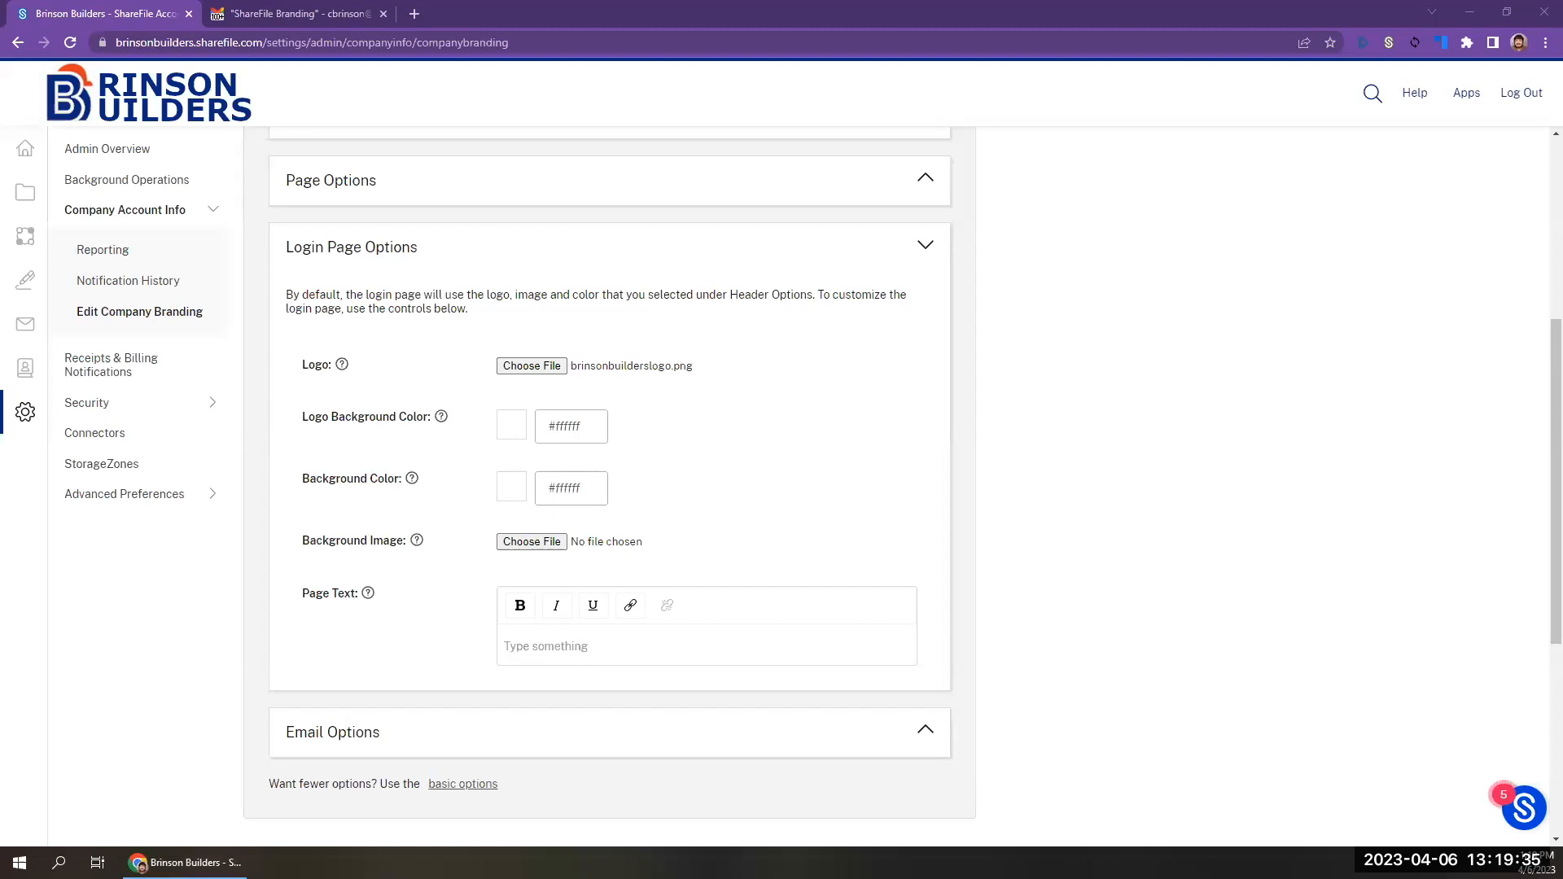
Paste the access notice with the Brinson Builders IT help link as the login page text and save the branding settings.
click(694, 643)
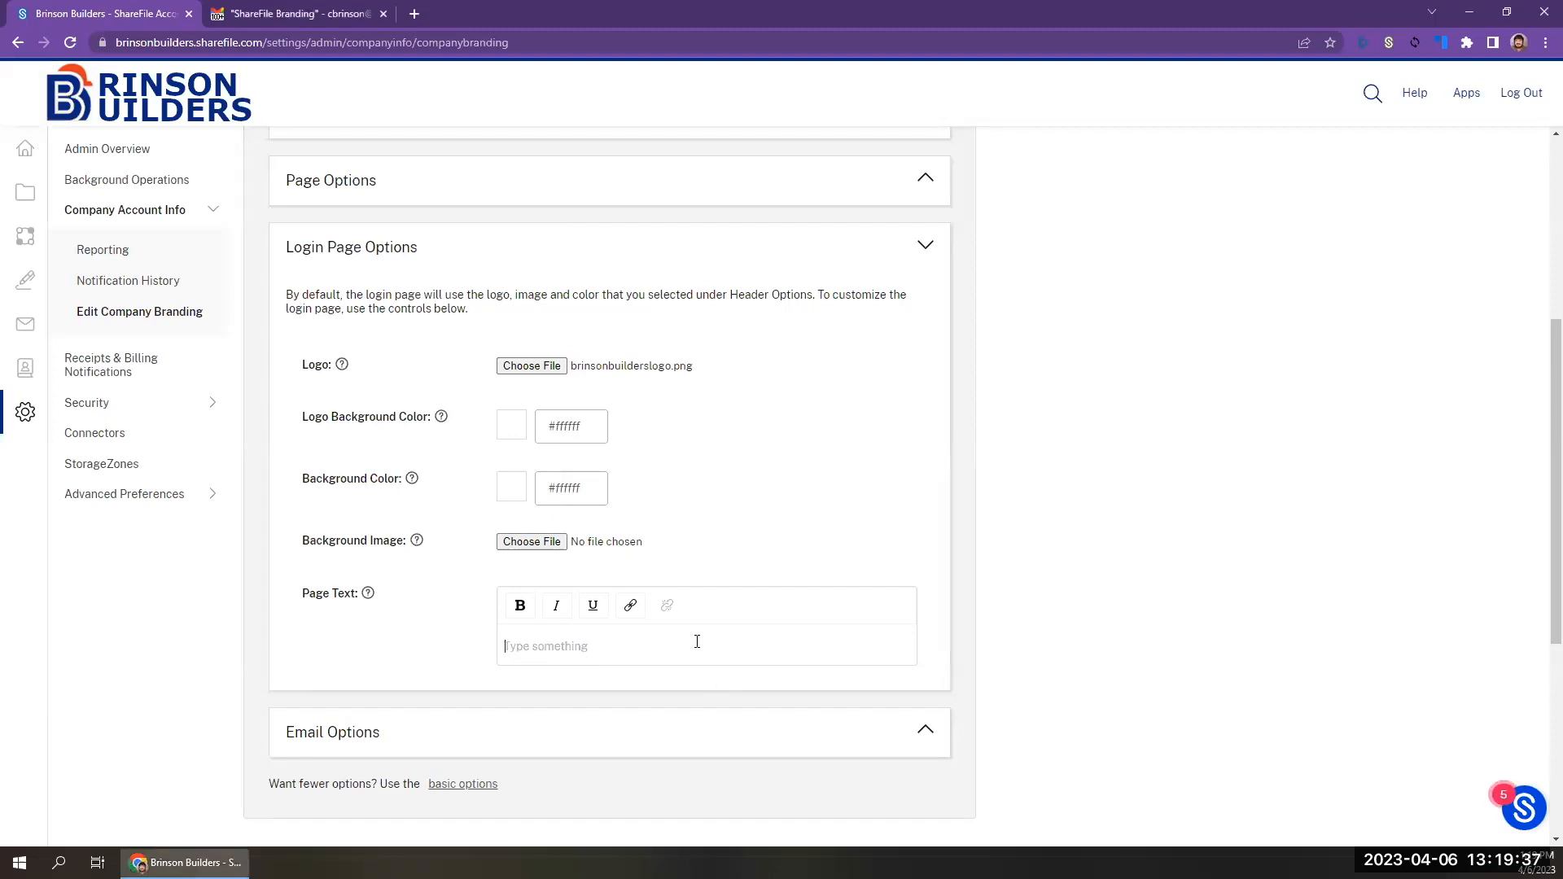
key(ctrl+v)
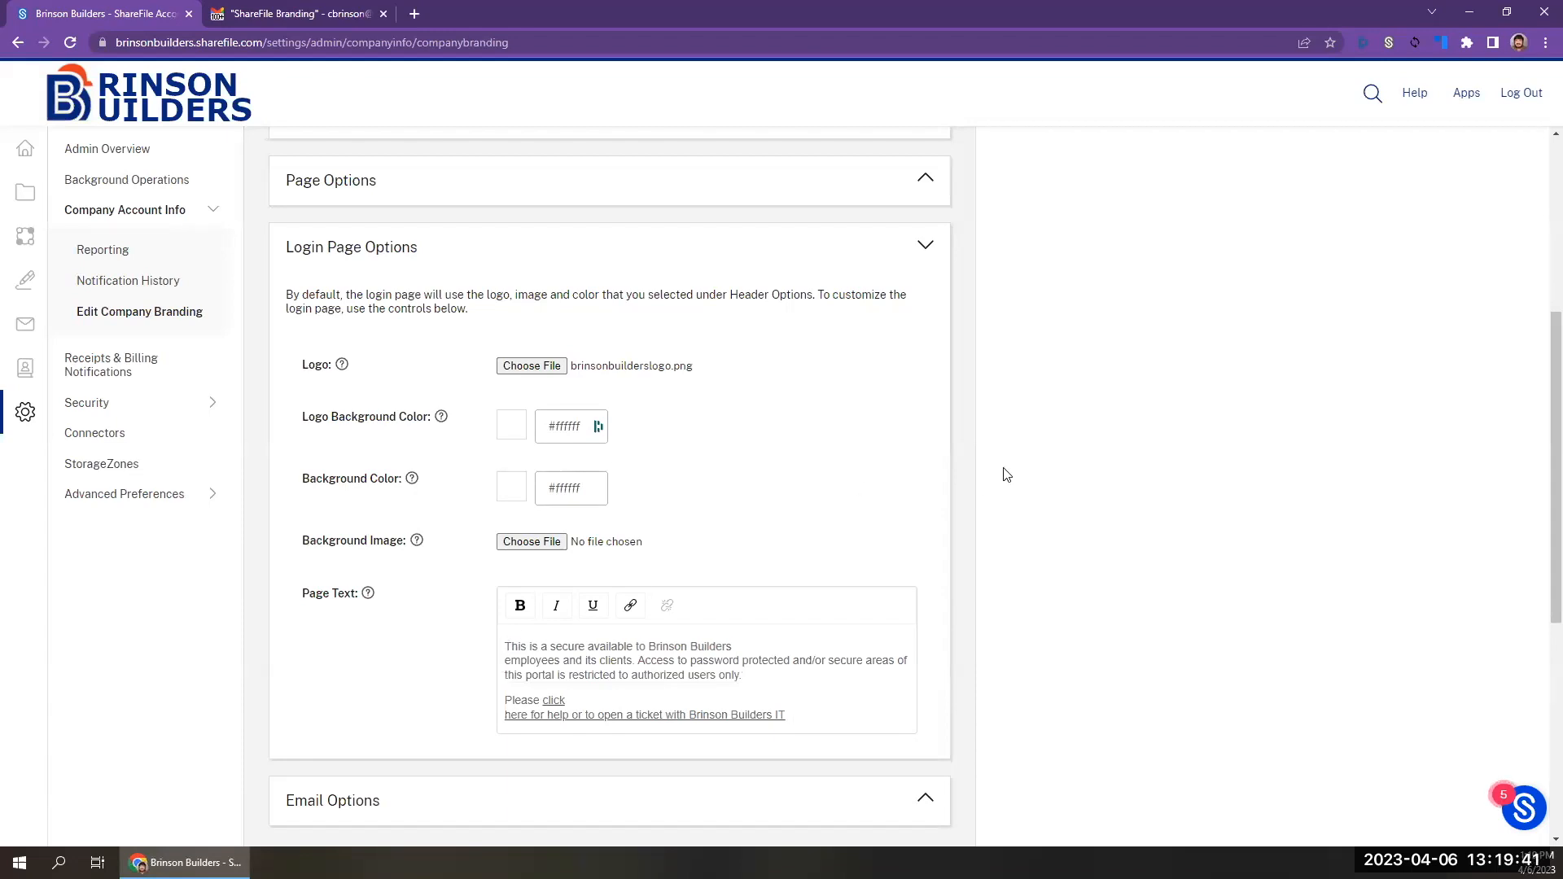
scroll(1004, 474, down, 2)
scroll(859, 231, down, 4)
right_click(859, 230)
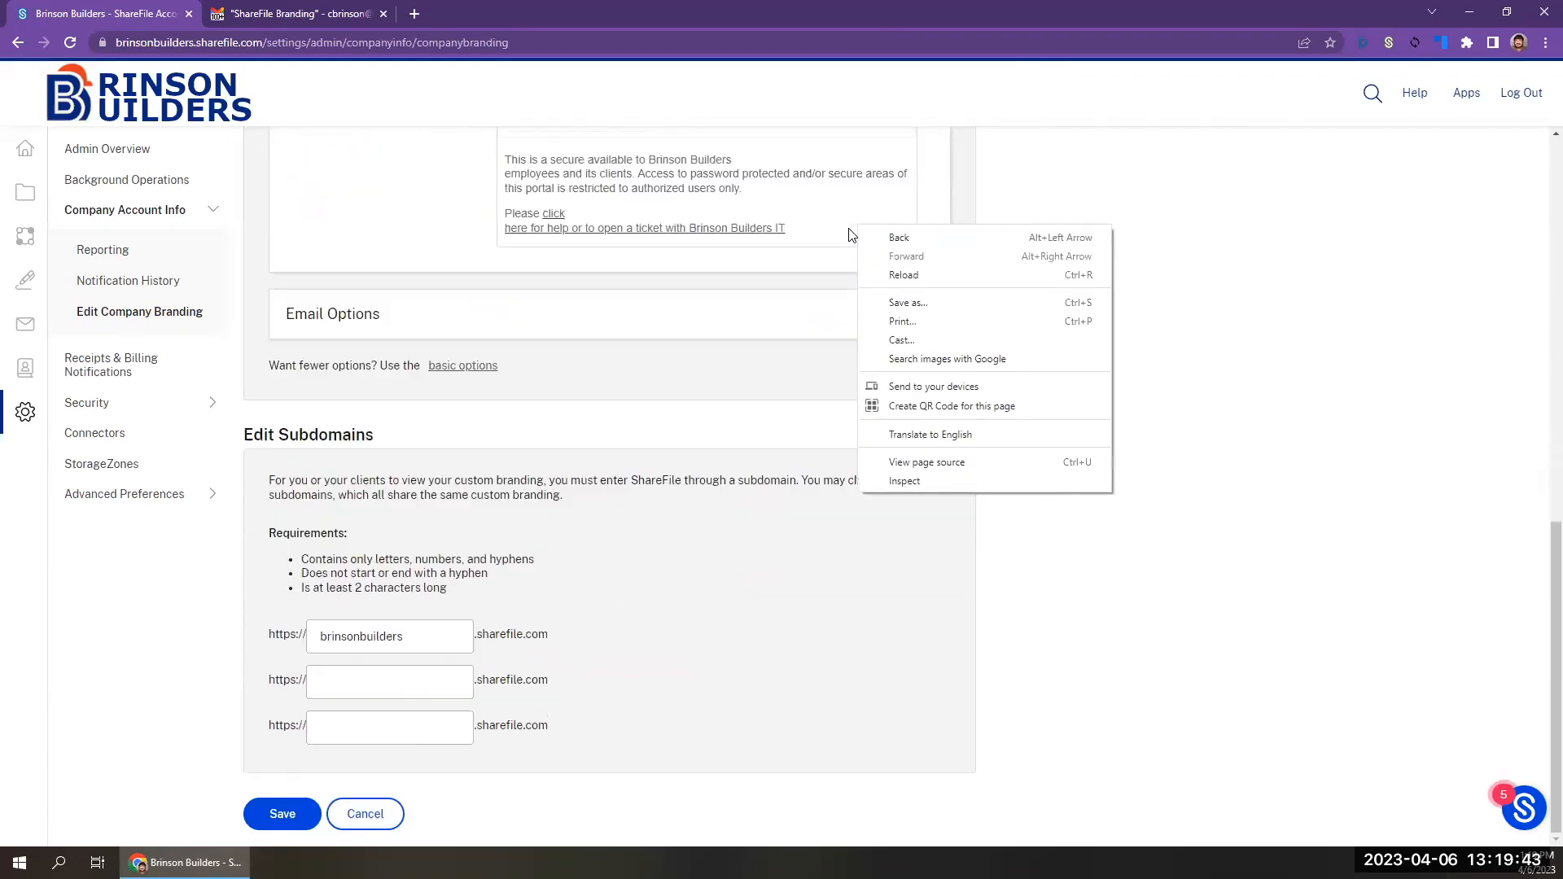
click(282, 822)
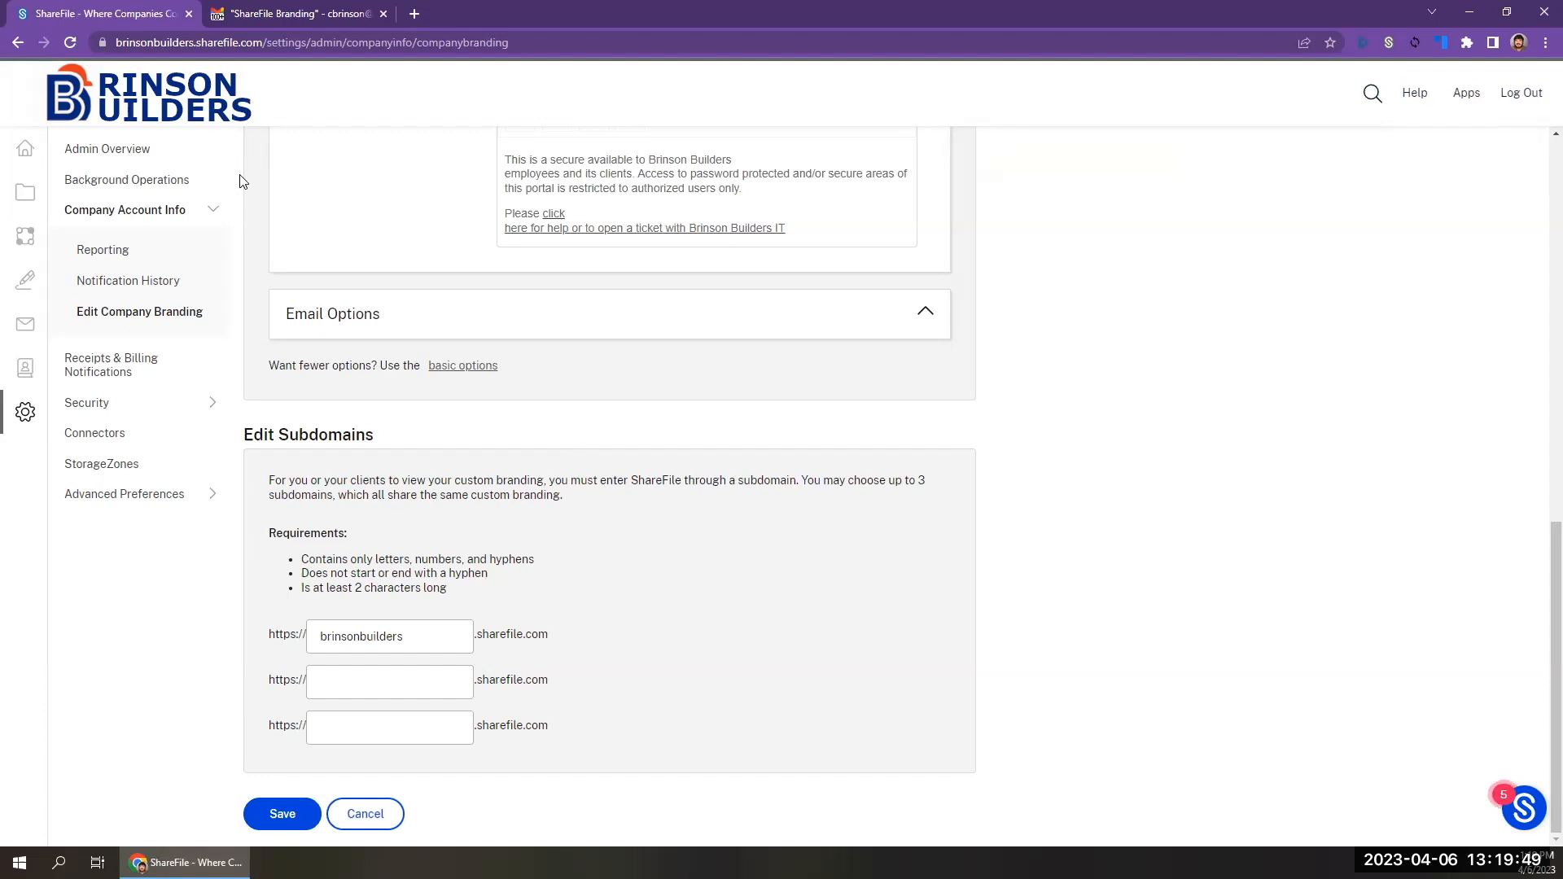
Open brinsonbuilders.sharefile.com in an incognito window and examine the login page's logo and page text.
key(ctrl+shift+n)
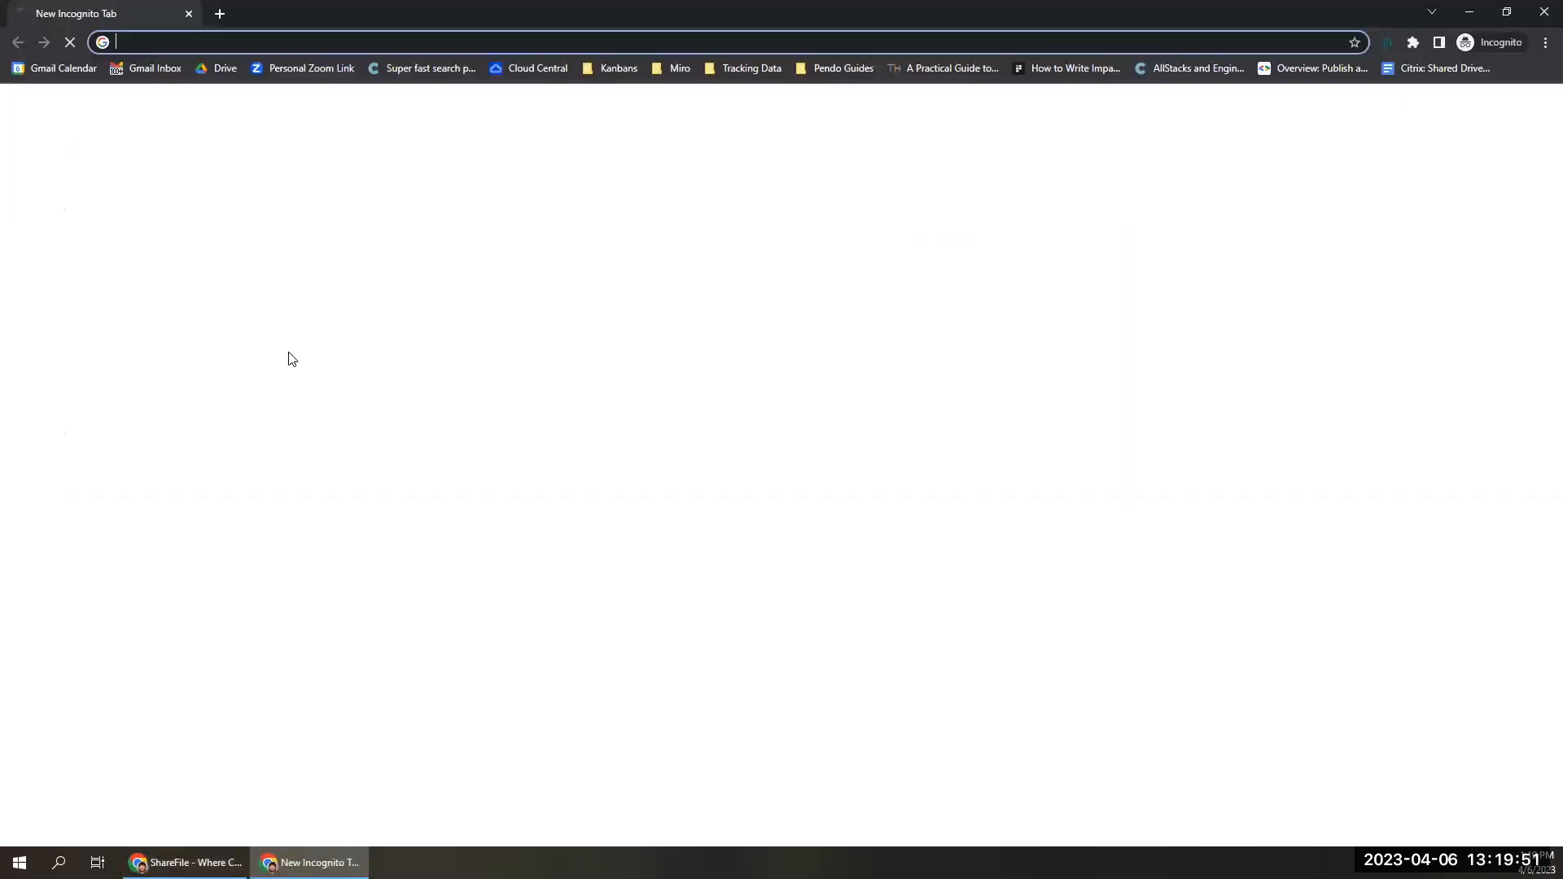
text(brinson)
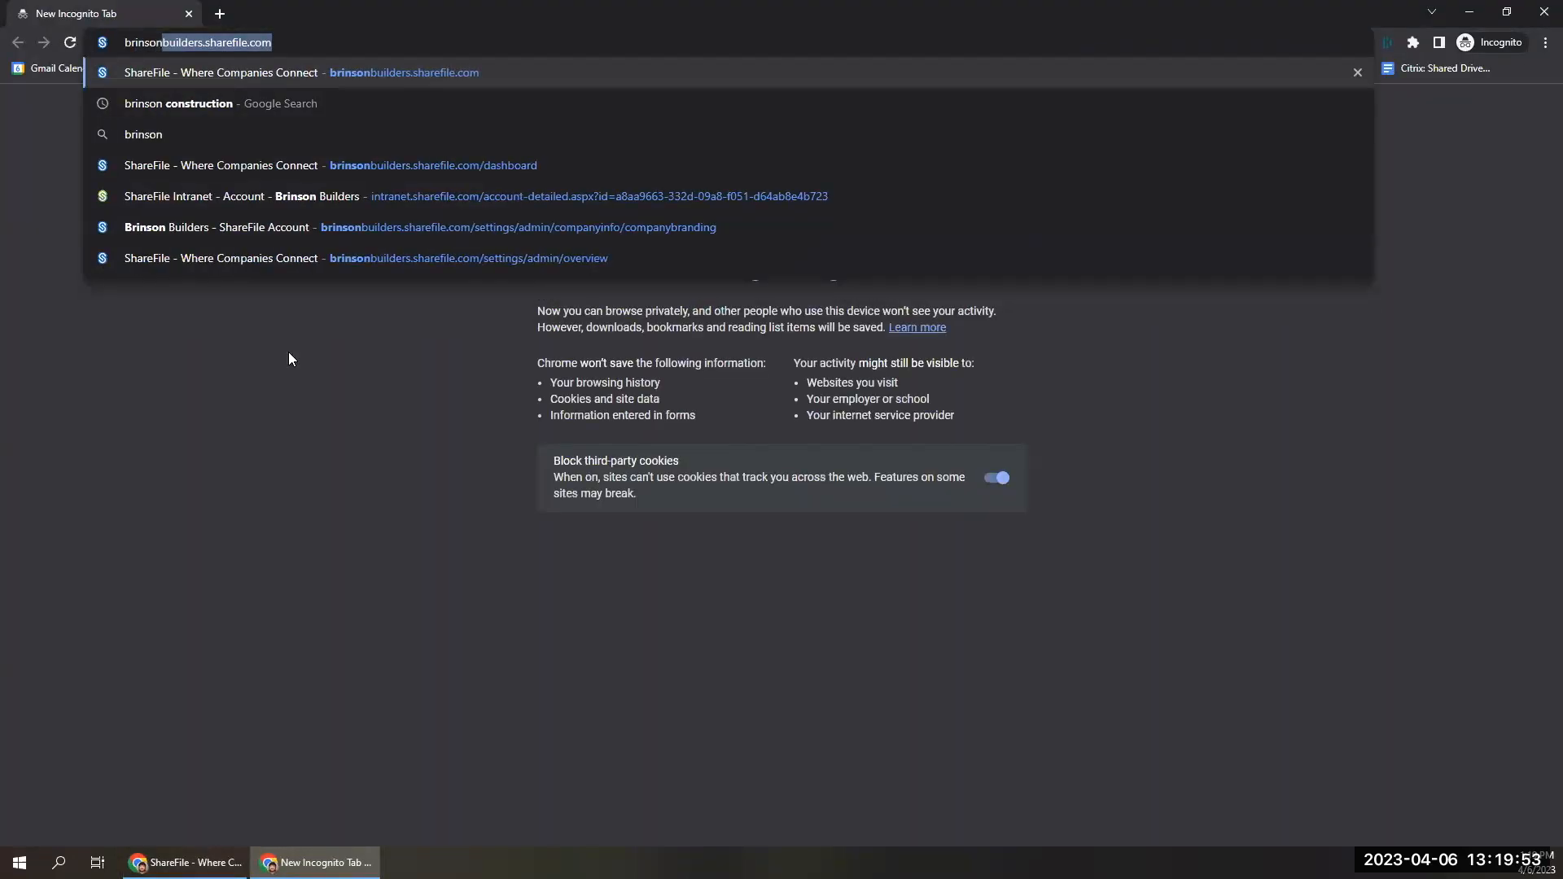
key(Return)
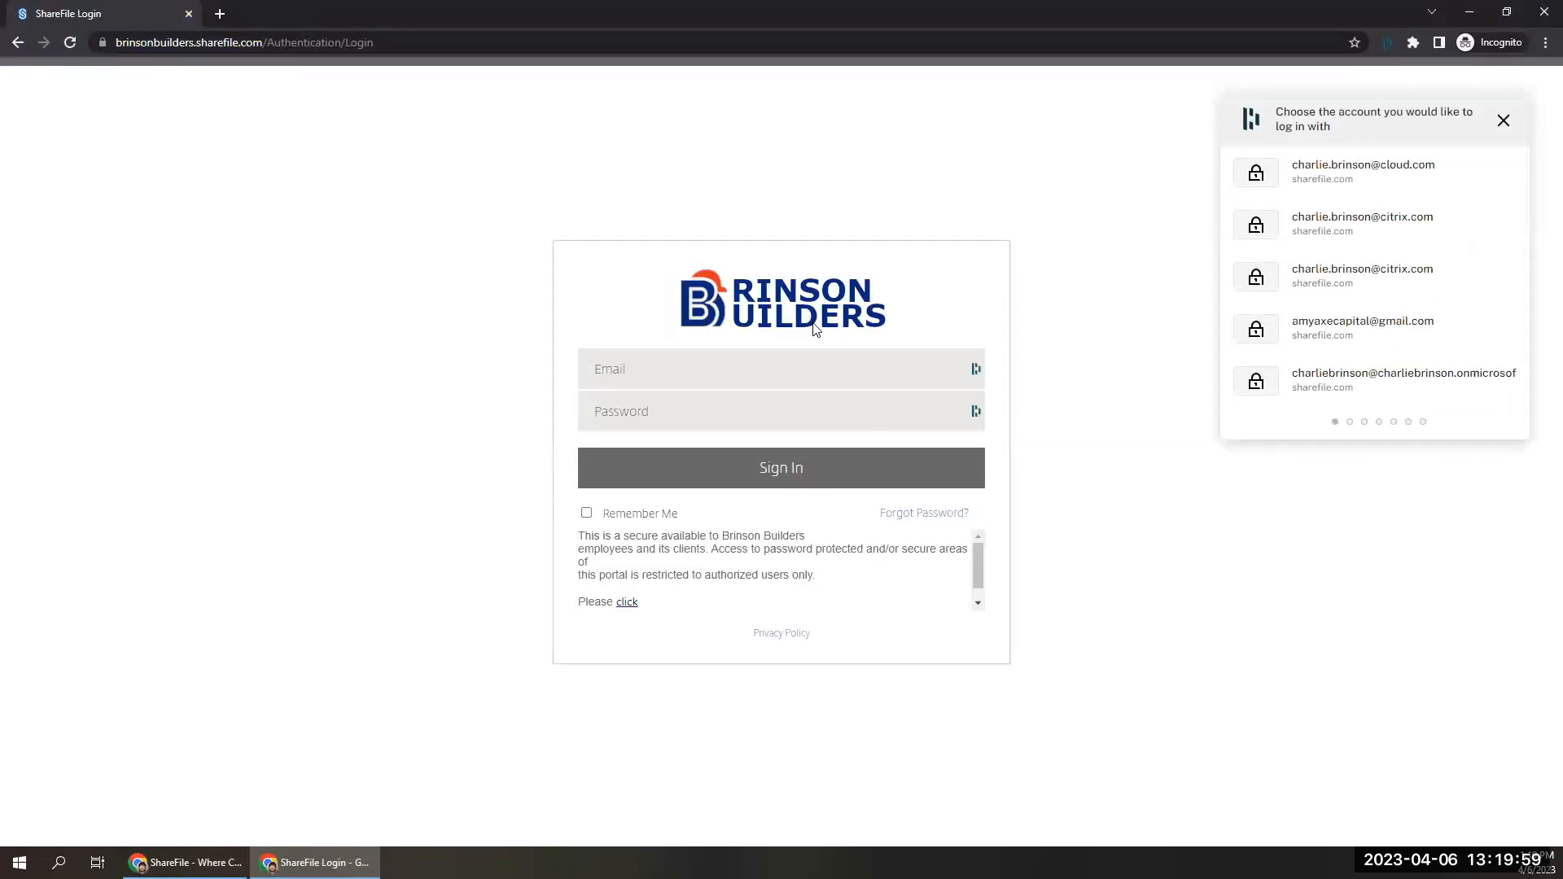
scroll(975, 559, down, 1)
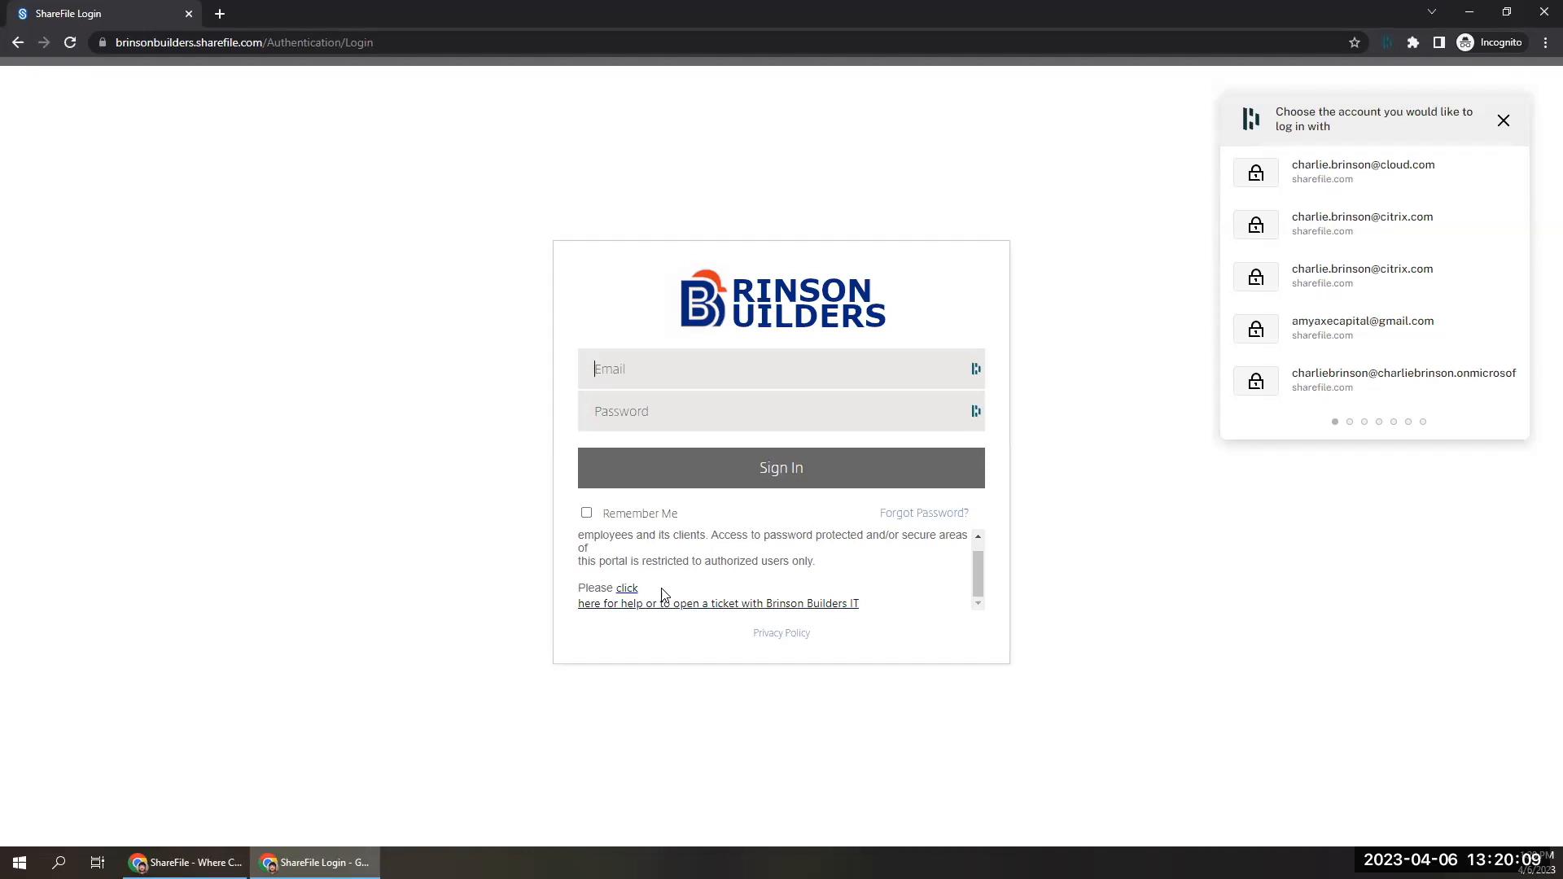
Leave the incognito login page, return to the branding settings, and choose brinsonbuilderslogo.png as the logo in Email Options.
click(1514, 124)
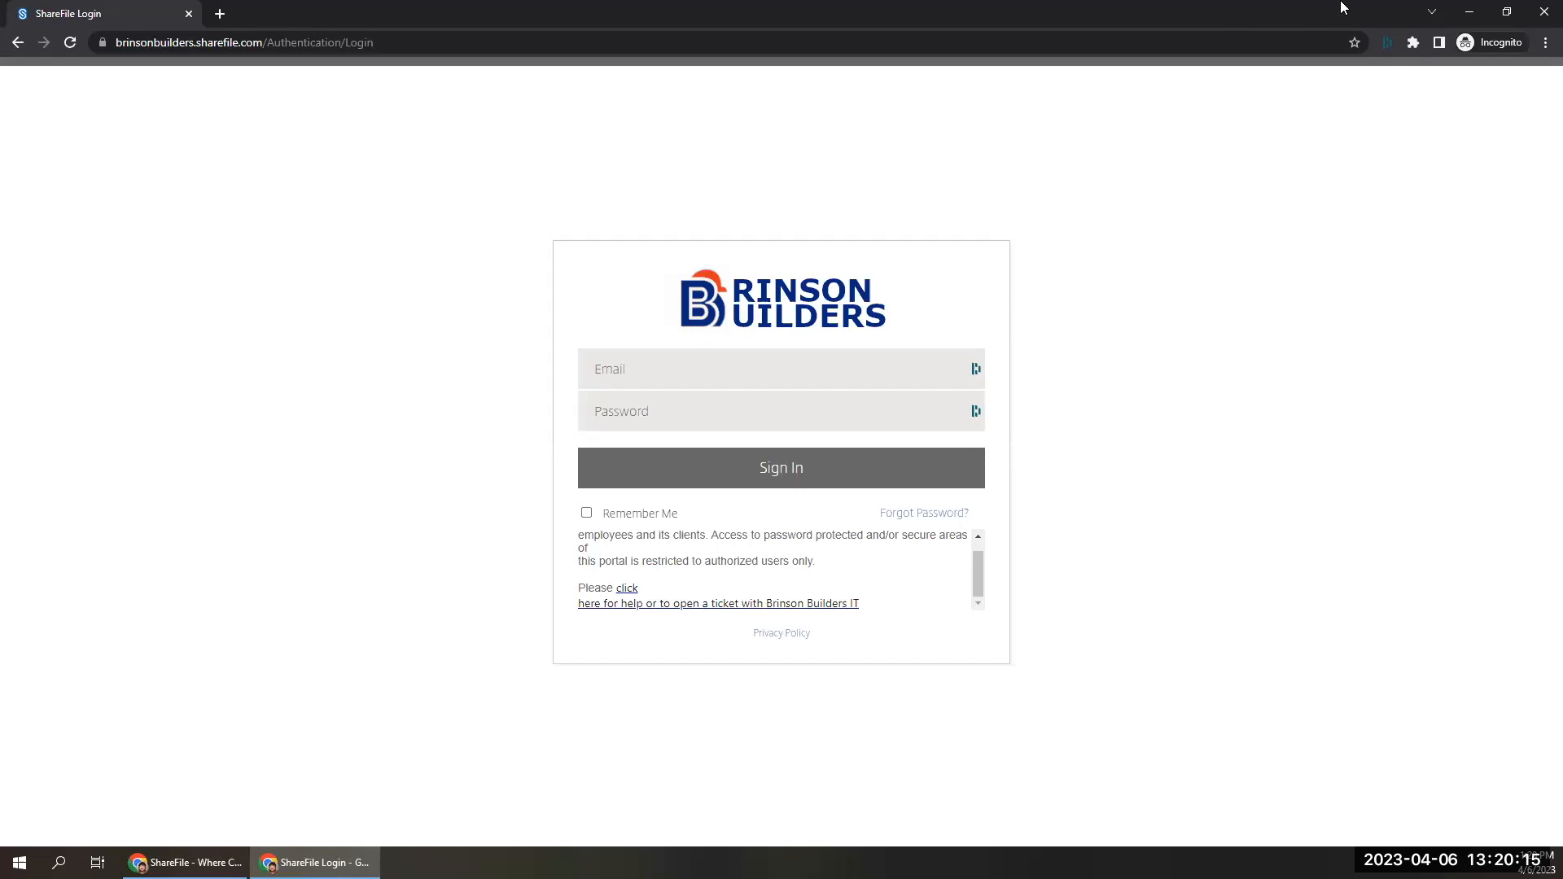
click(1470, 19)
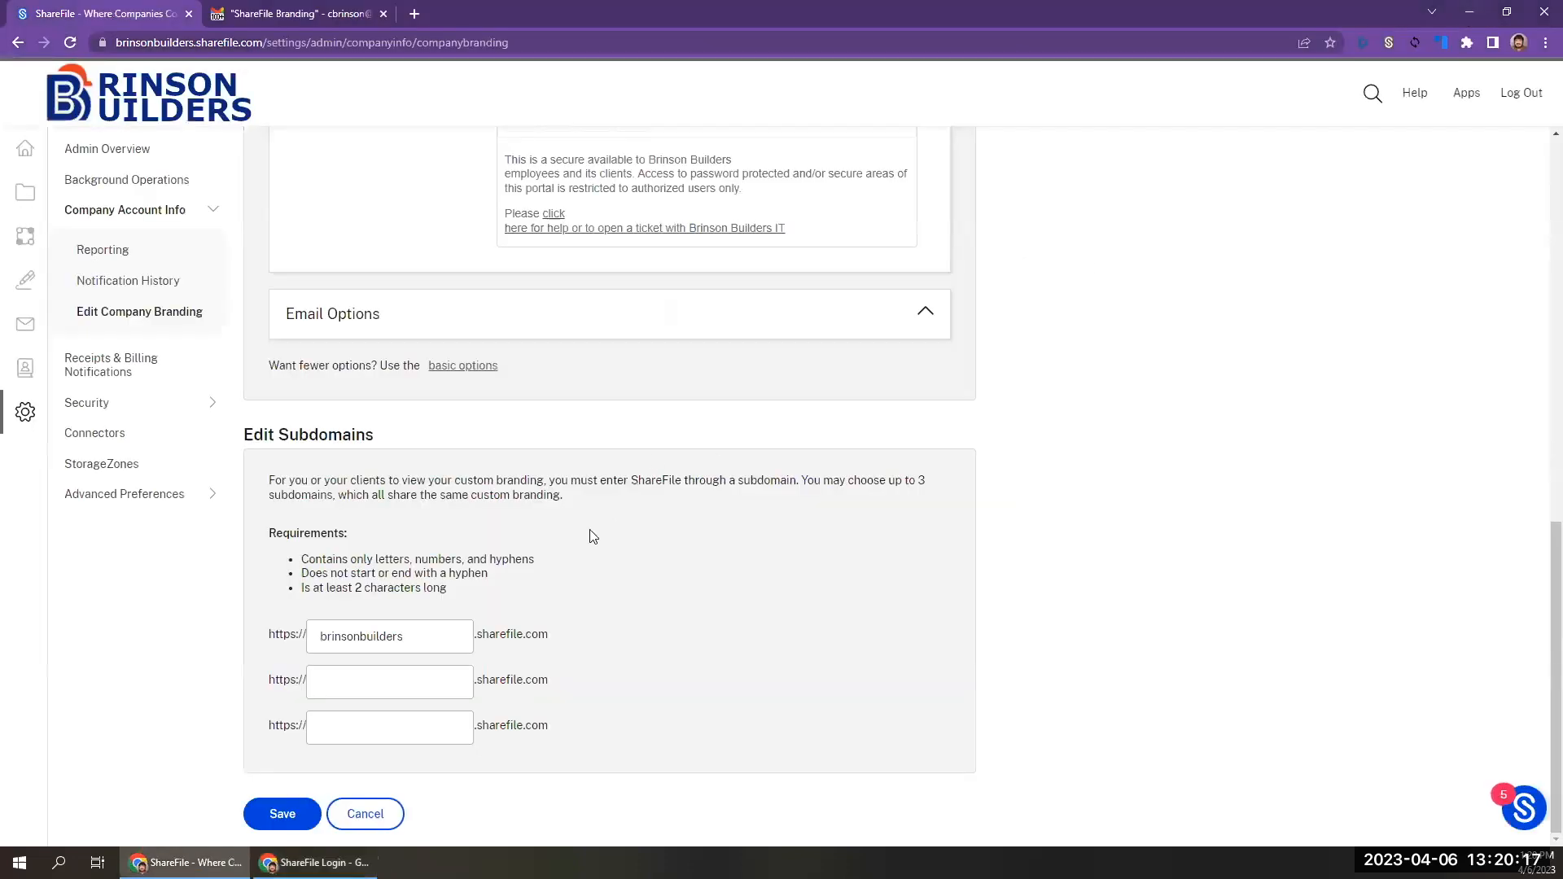
scroll(674, 429, up, 3)
click(682, 441)
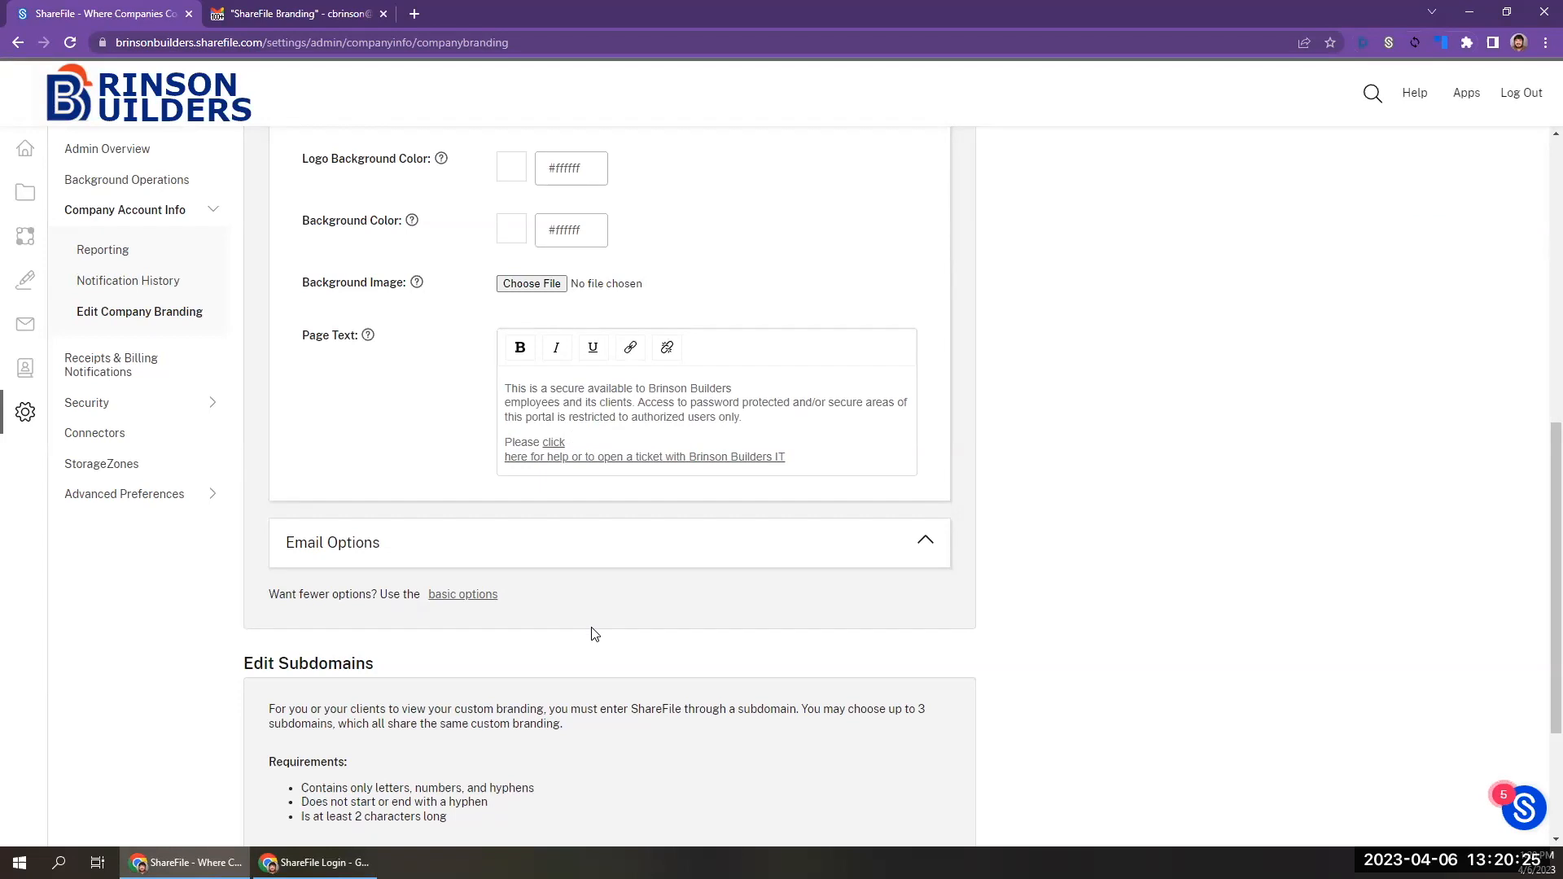
click(672, 562)
scroll(700, 627, down, 3)
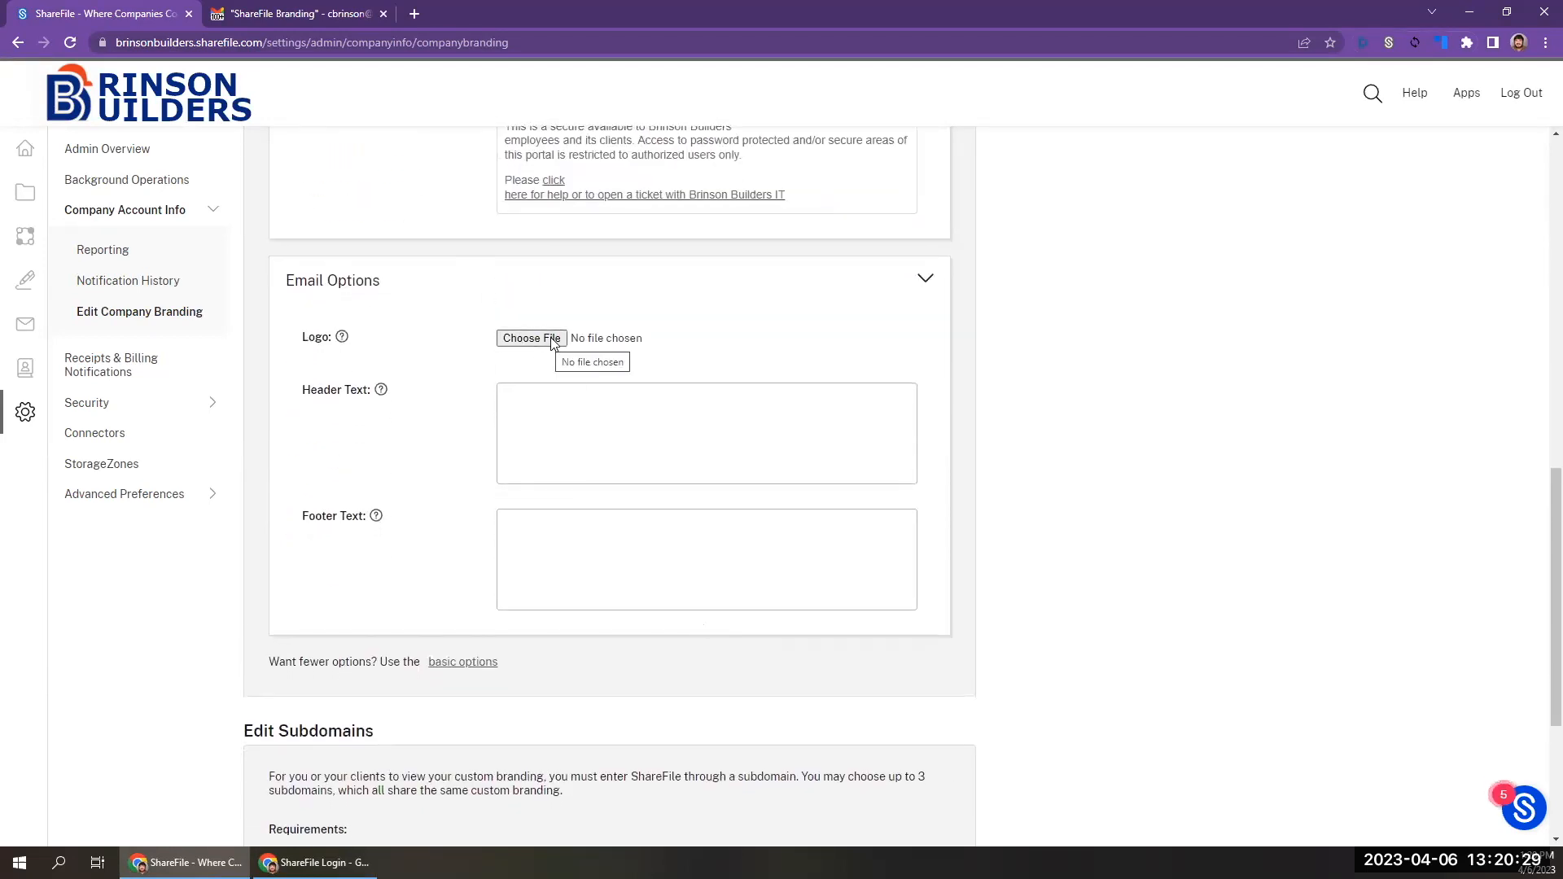
click(530, 338)
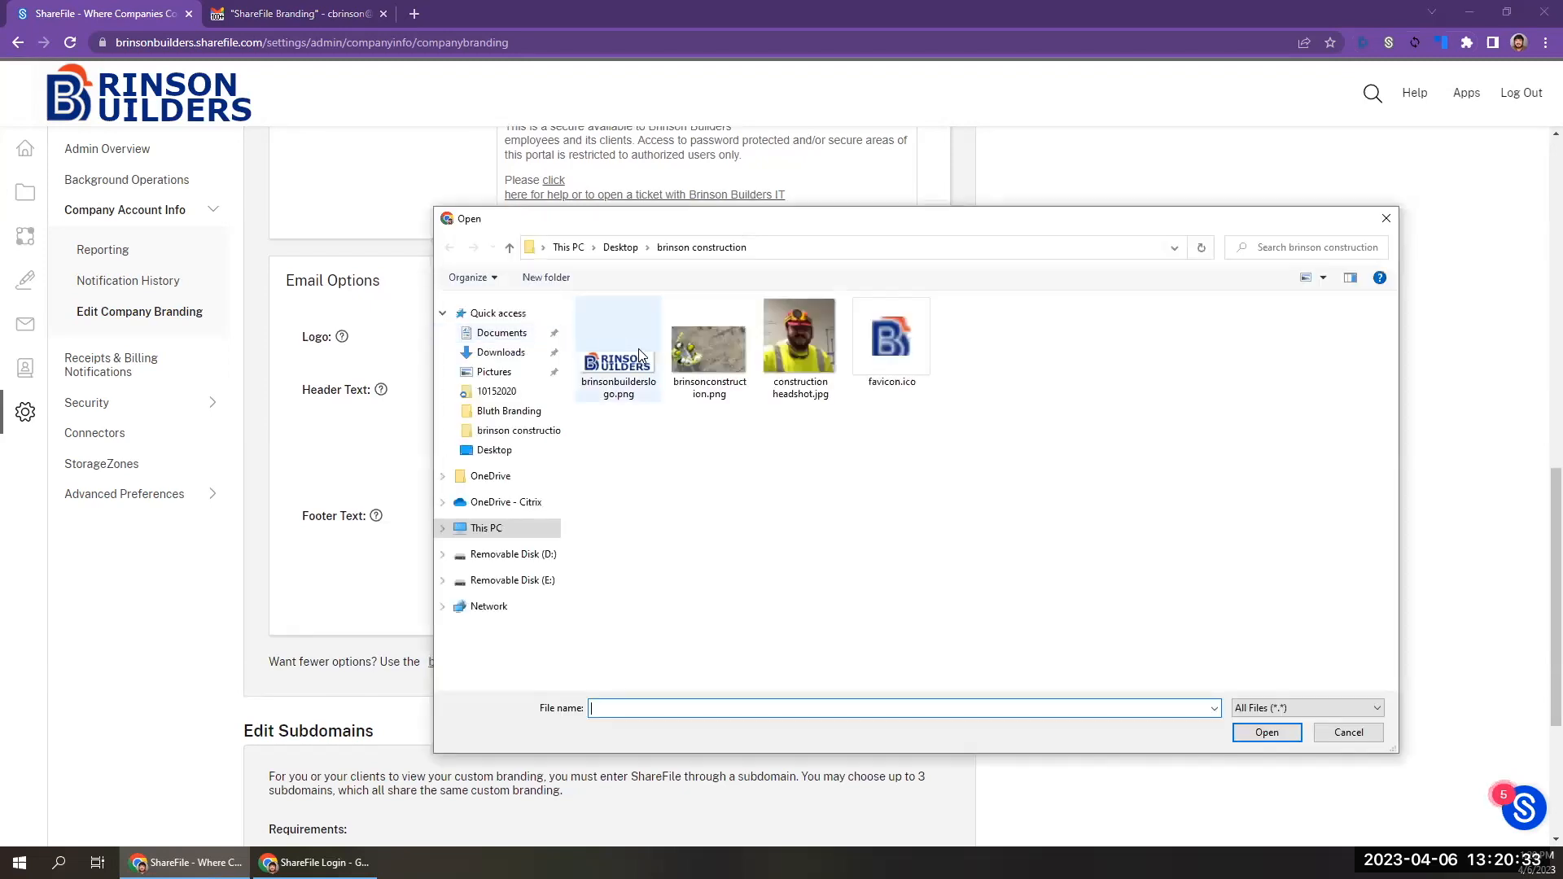
key(Escape)
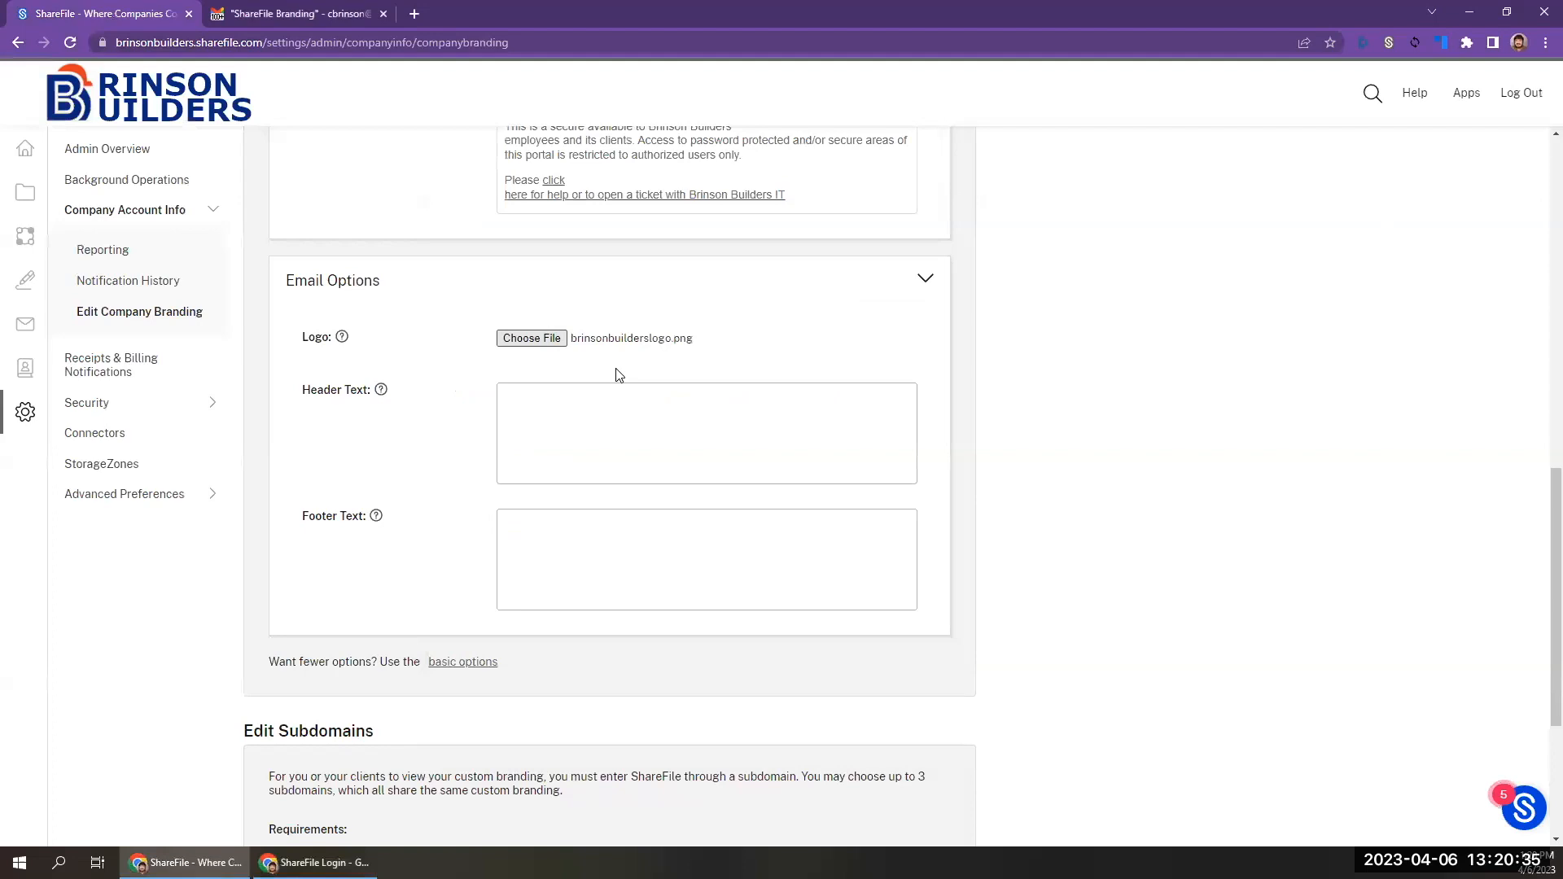
Enter "Solid foundations for a brighter future." as the email header text and "Construction is more than our business. It's who we are." as the footer text.
click(577, 439)
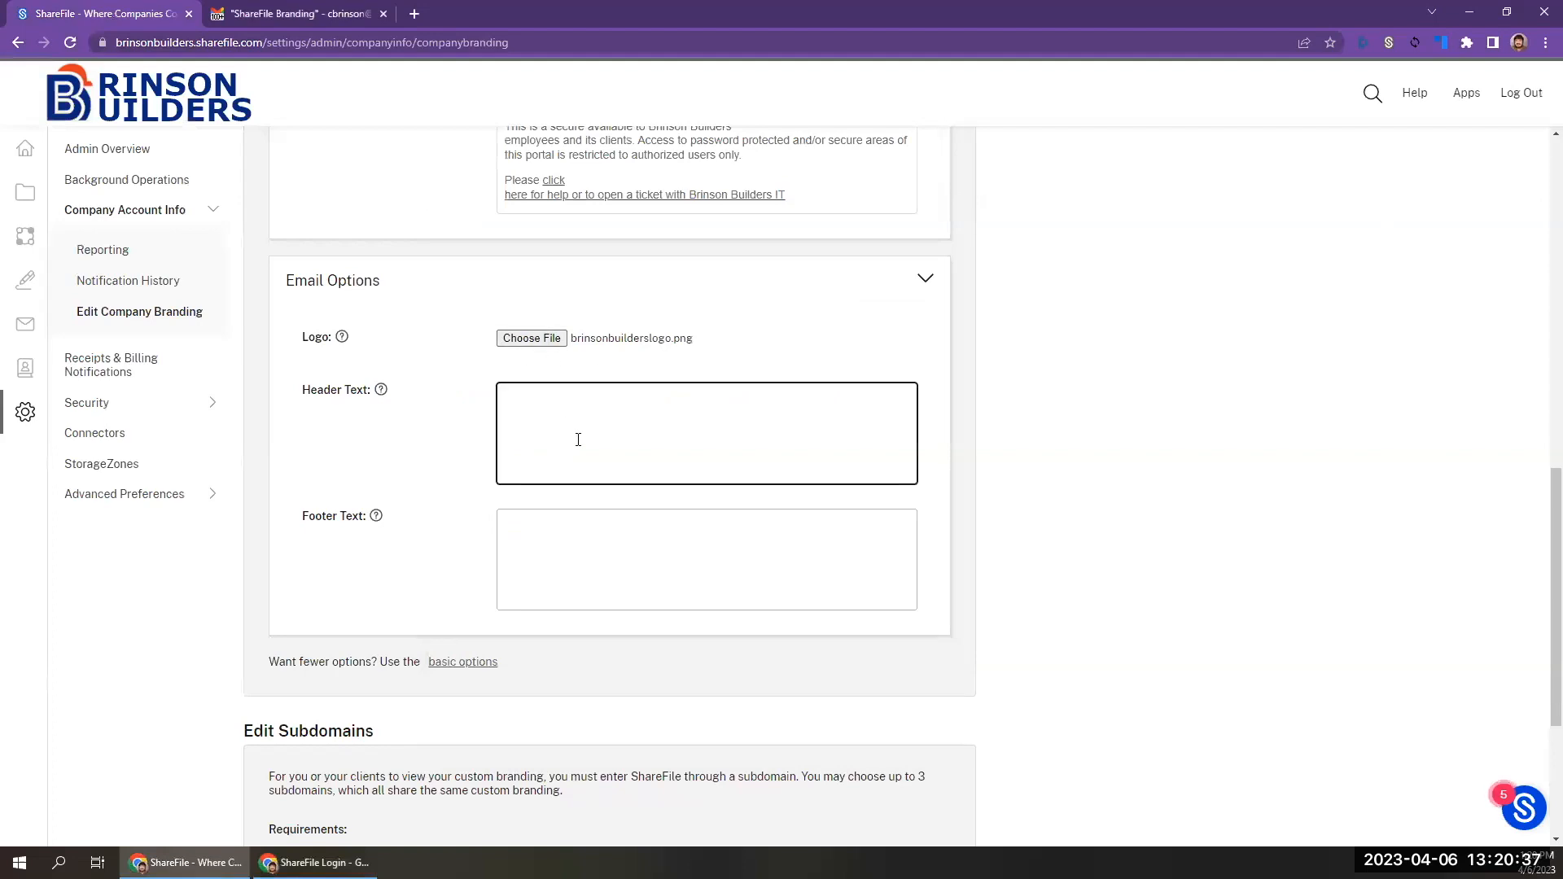
key(alt+Tab)
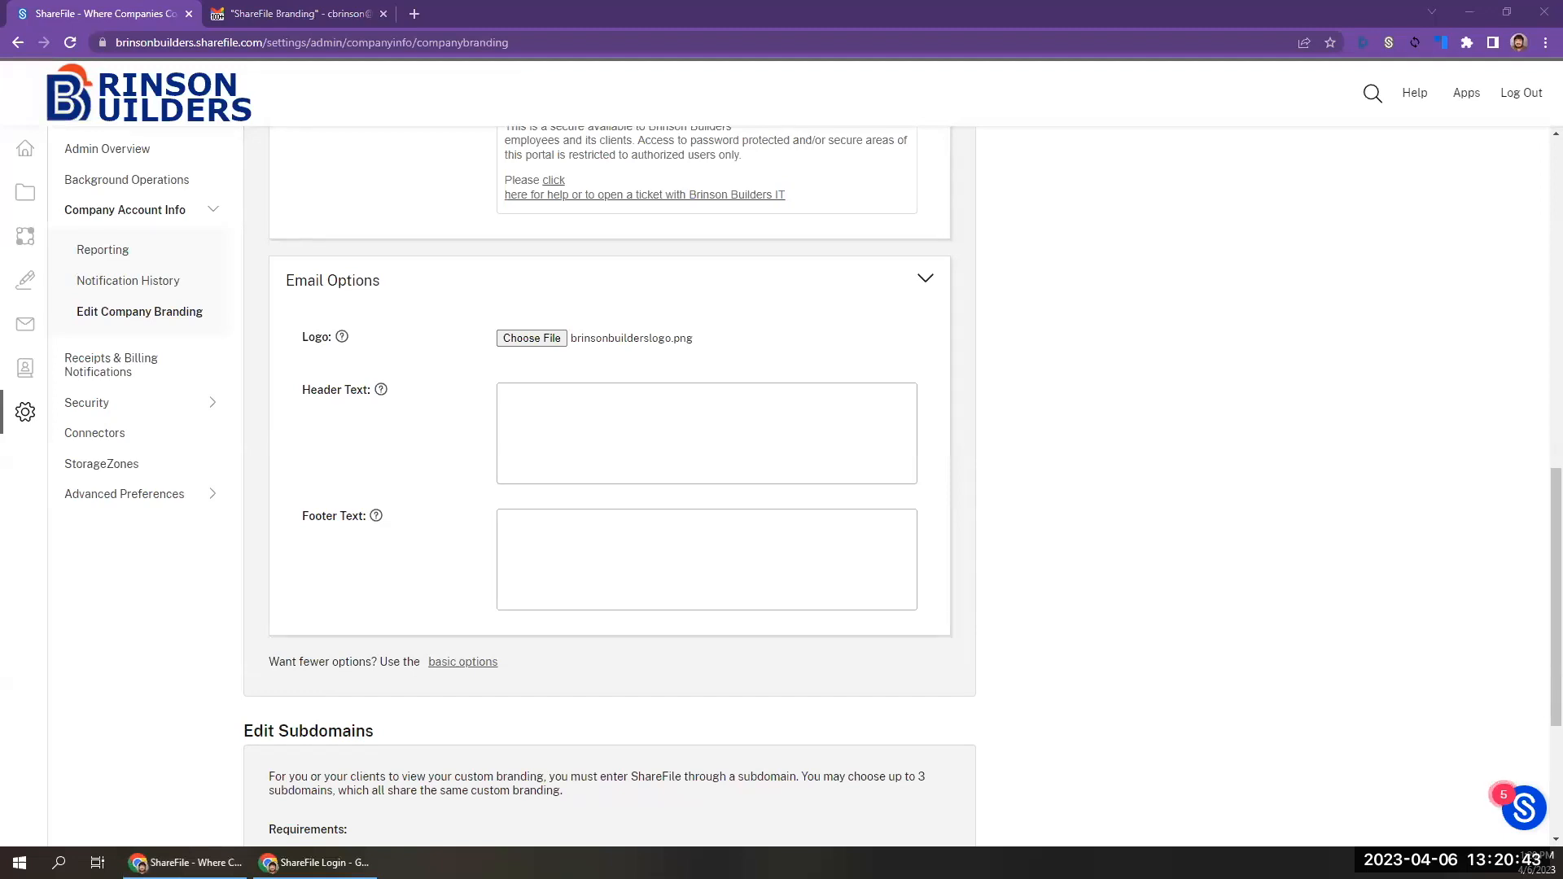
click(558, 386)
text(Solid foundations for a brighter future.)
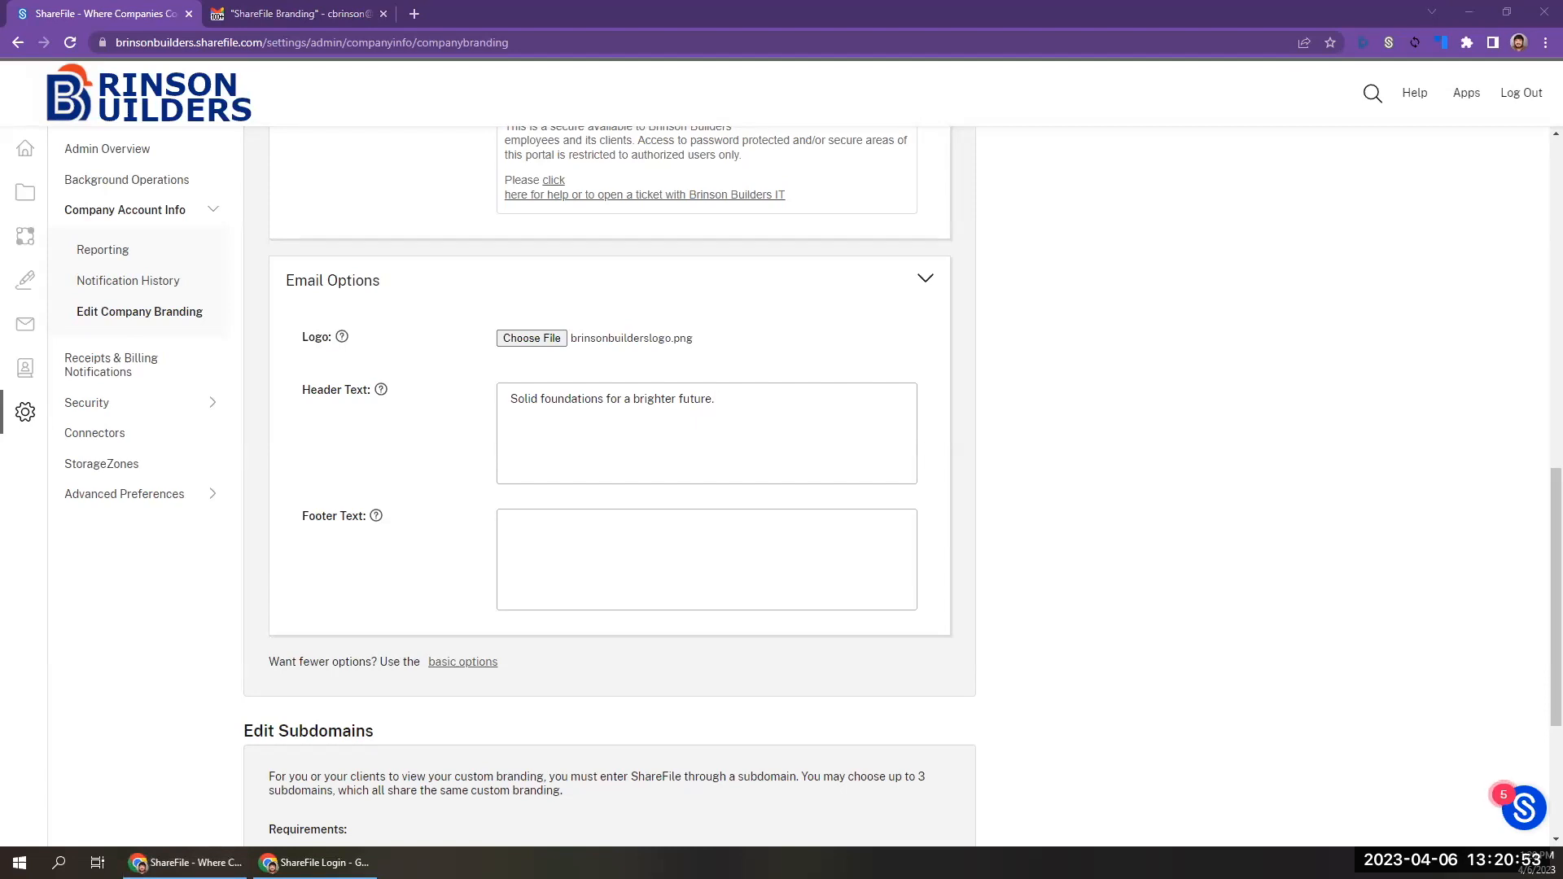
click(538, 537)
text(Construction is more than our business. It's who we are.)
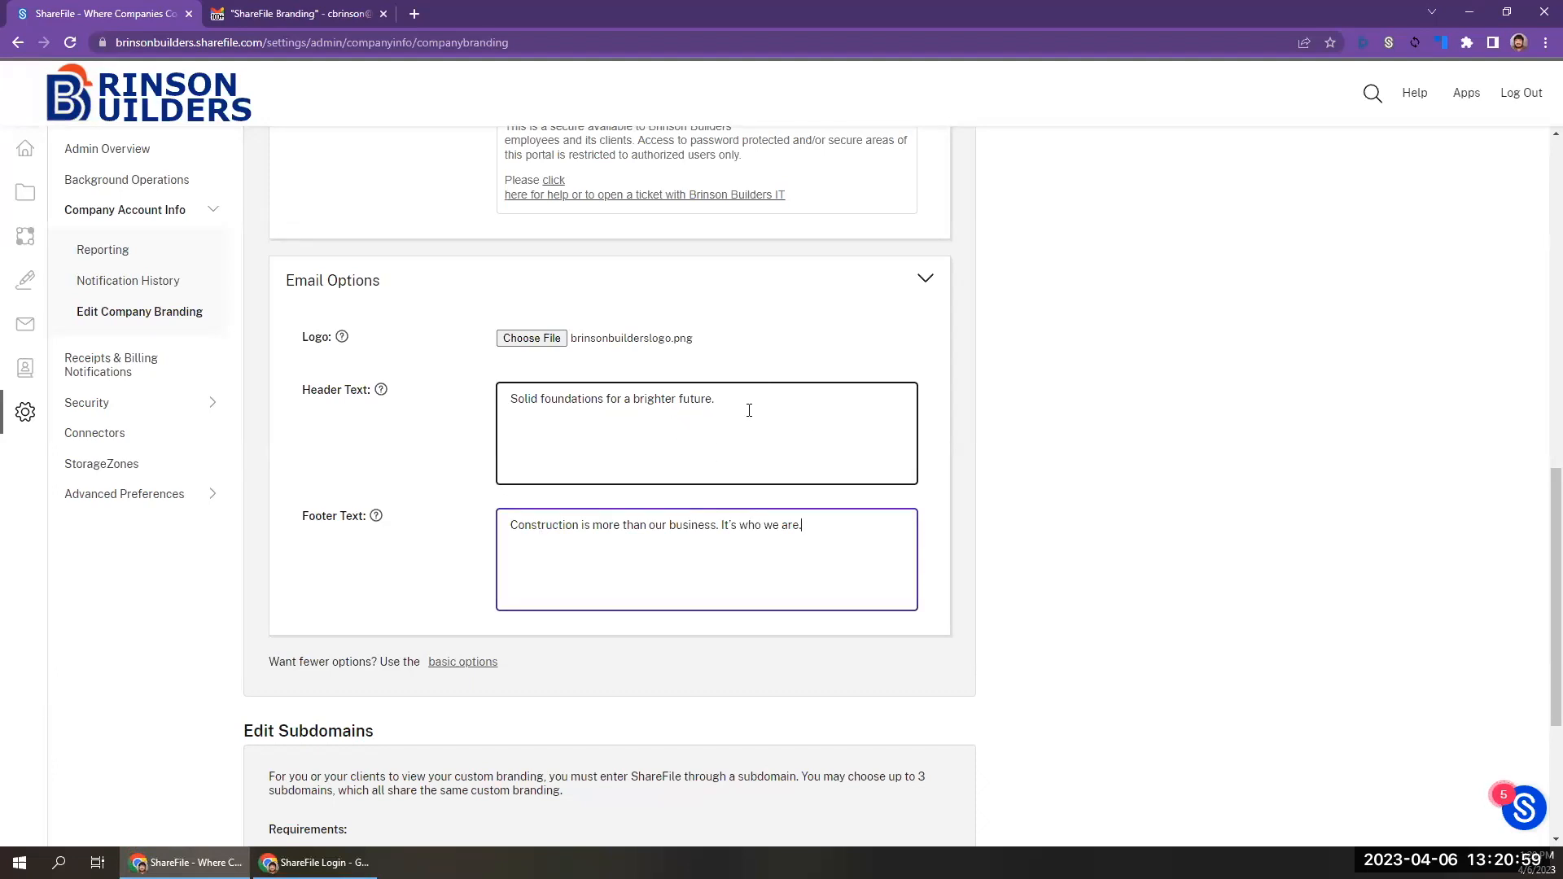
Review the email logo, header text and footer text, and save the branding settings.
scroll(749, 410, down, 3)
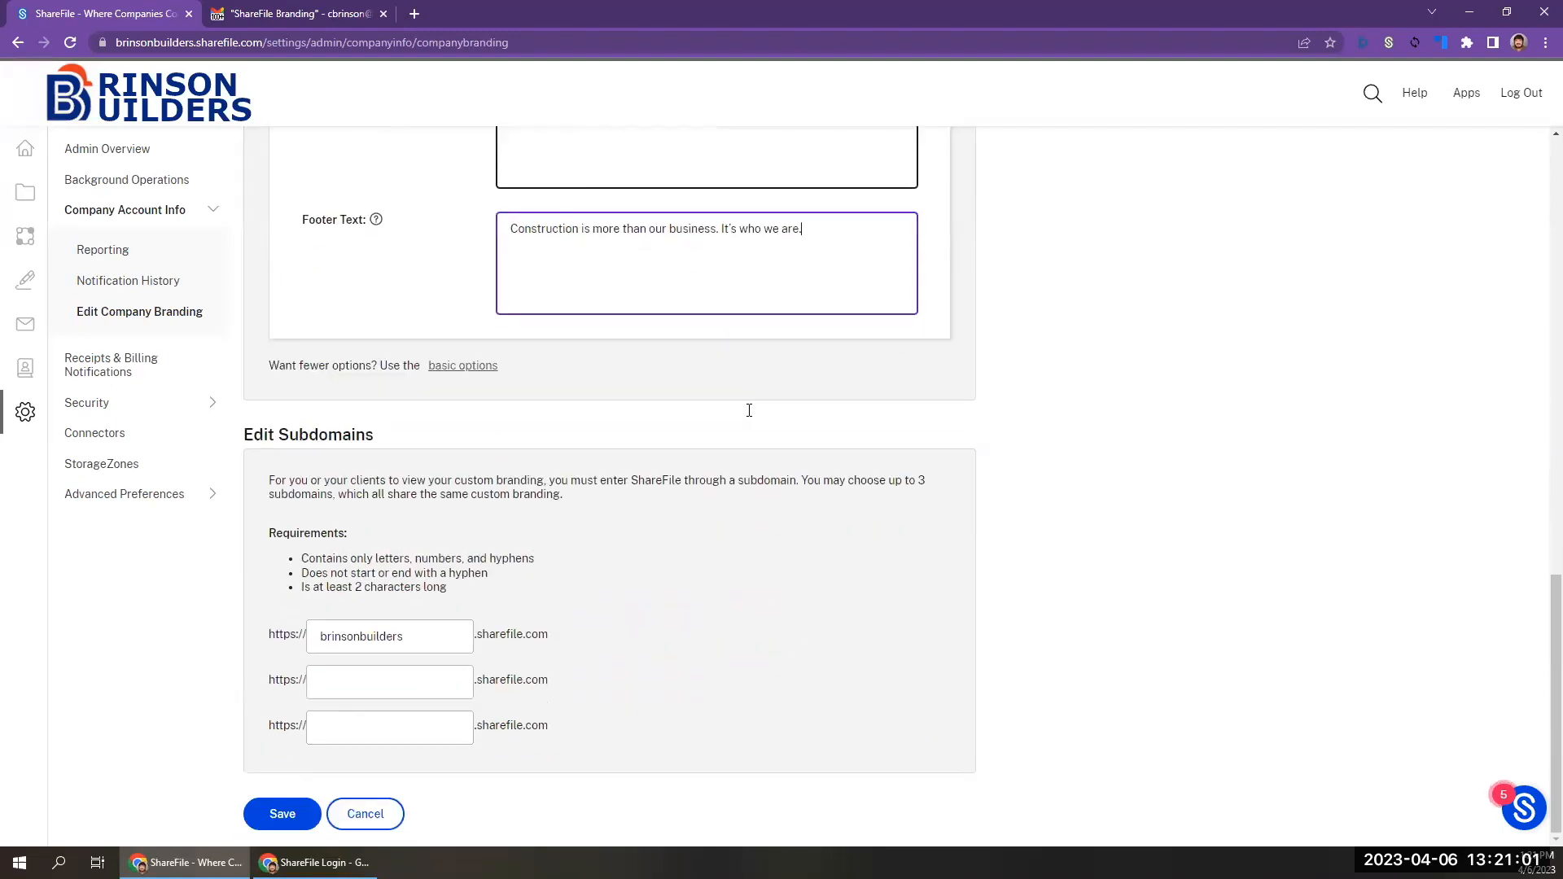
scroll(684, 684, up, 2)
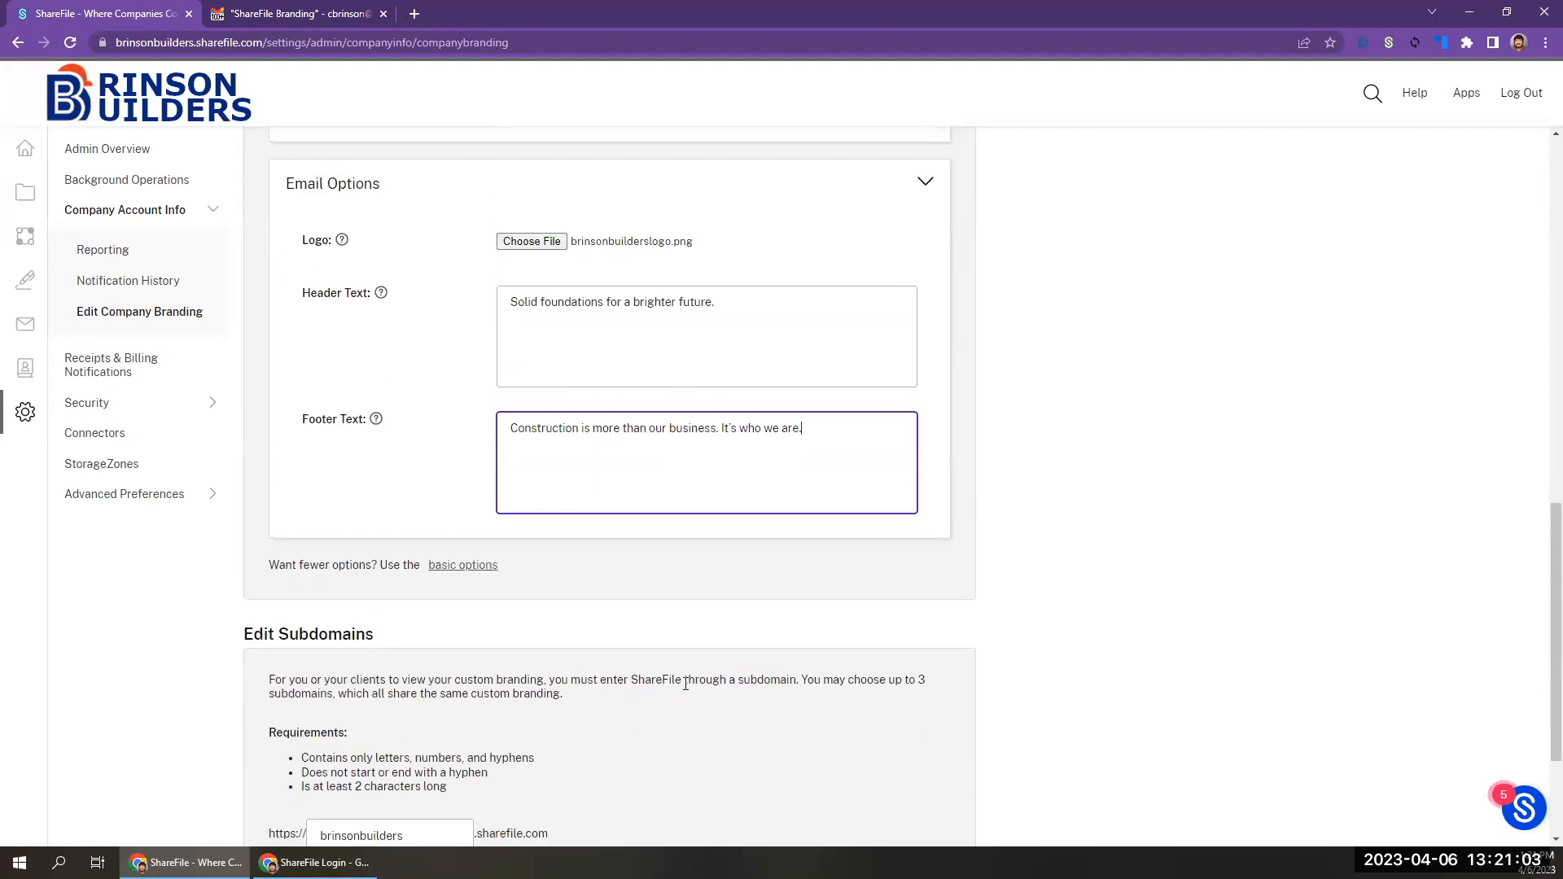
scroll(685, 684, down, 2)
click(290, 825)
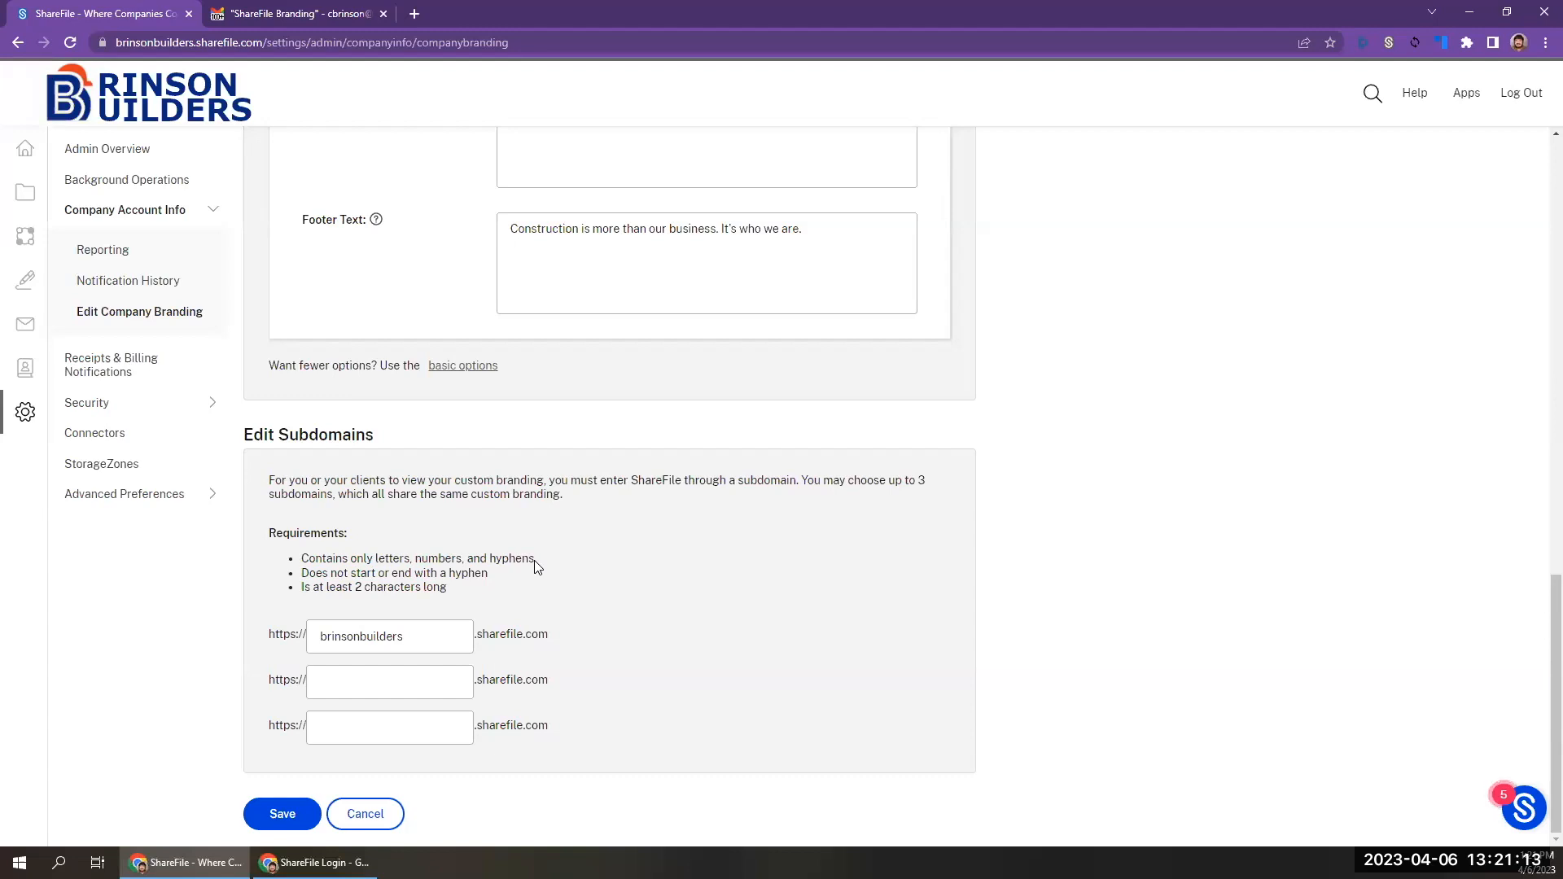
Add brinsonconstruction as the second sharefile.com subdomain and save the changes.
click(425, 675)
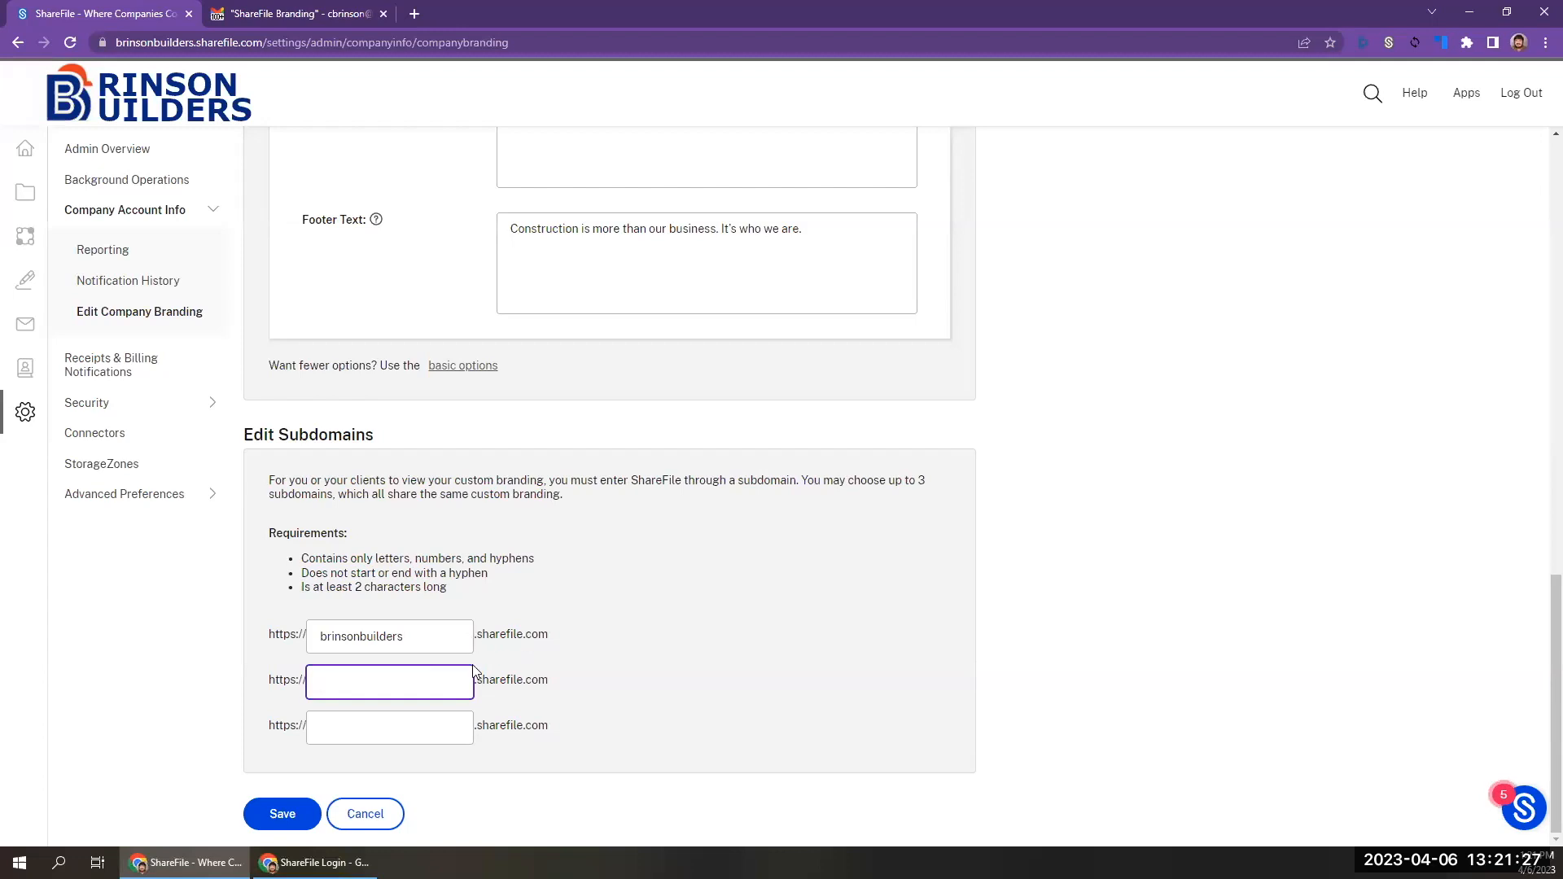
text(insoncon)
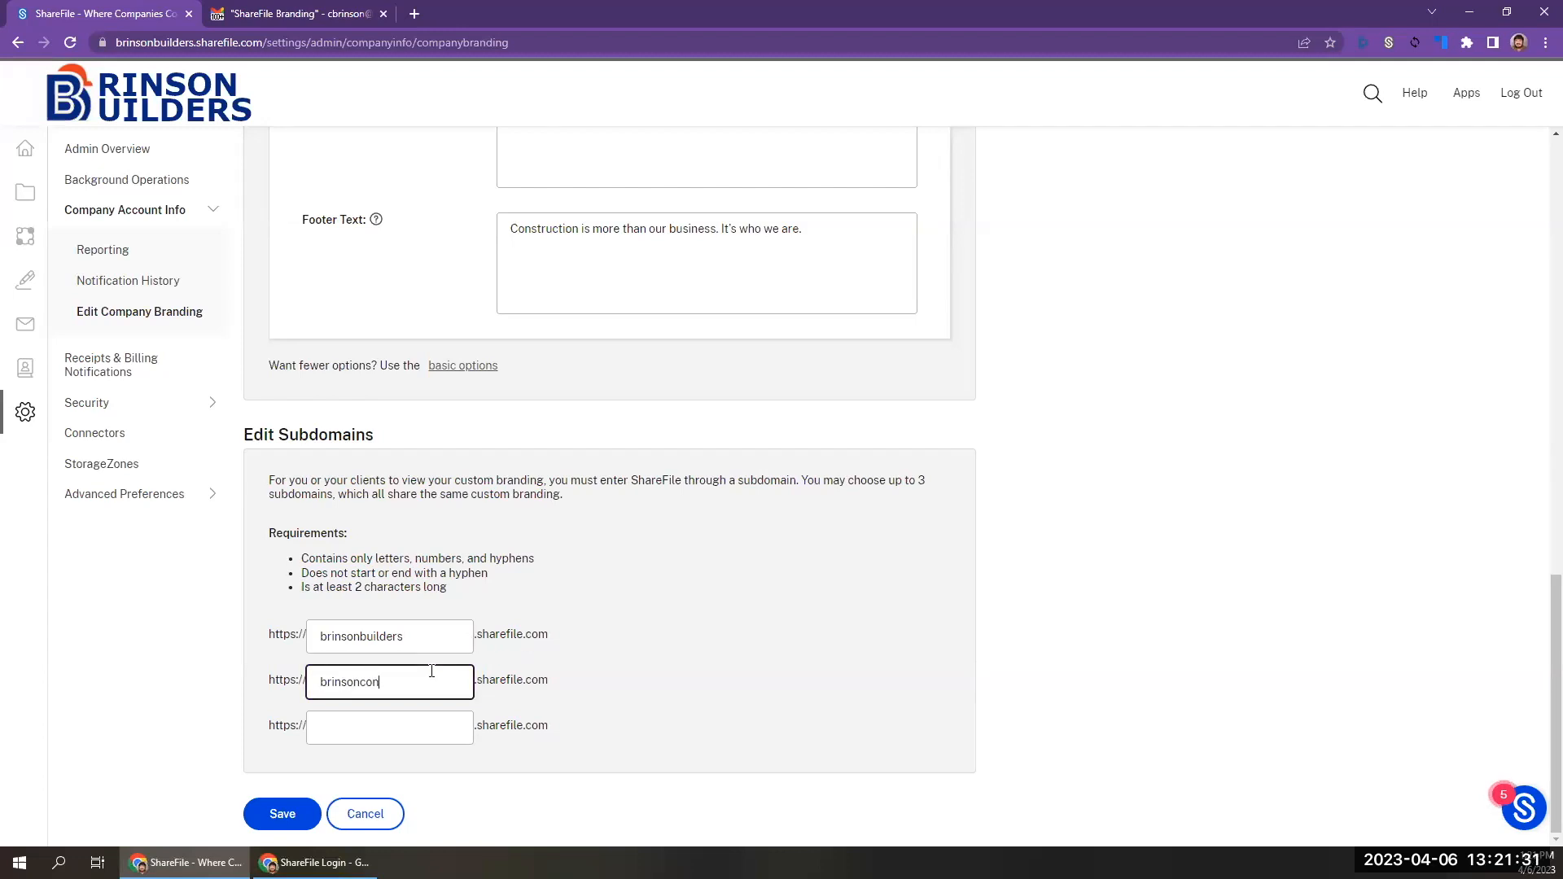
text(struction)
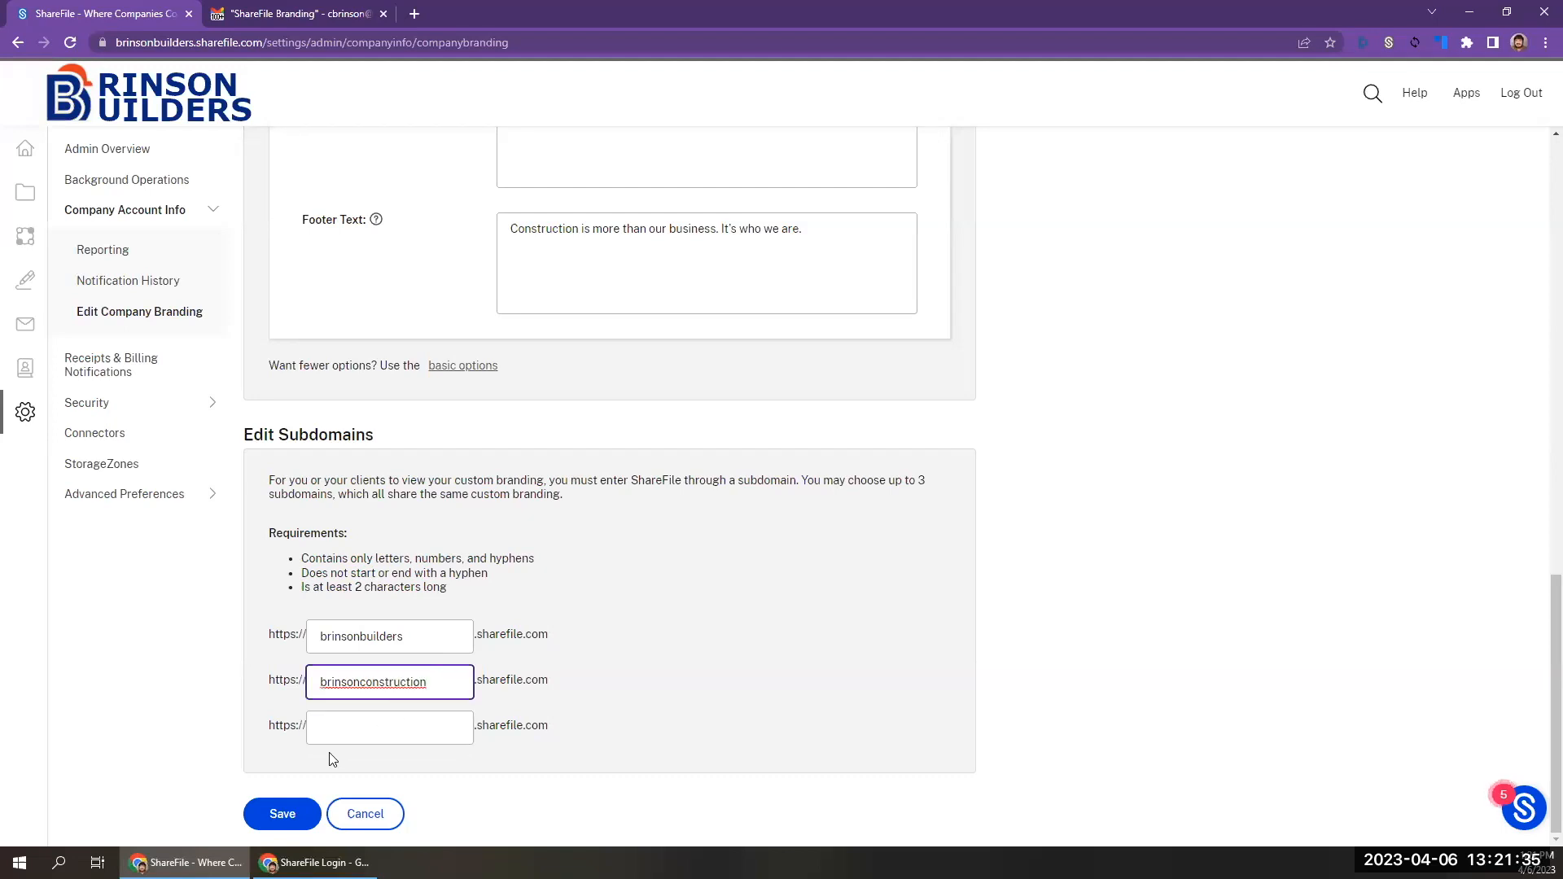
click(275, 821)
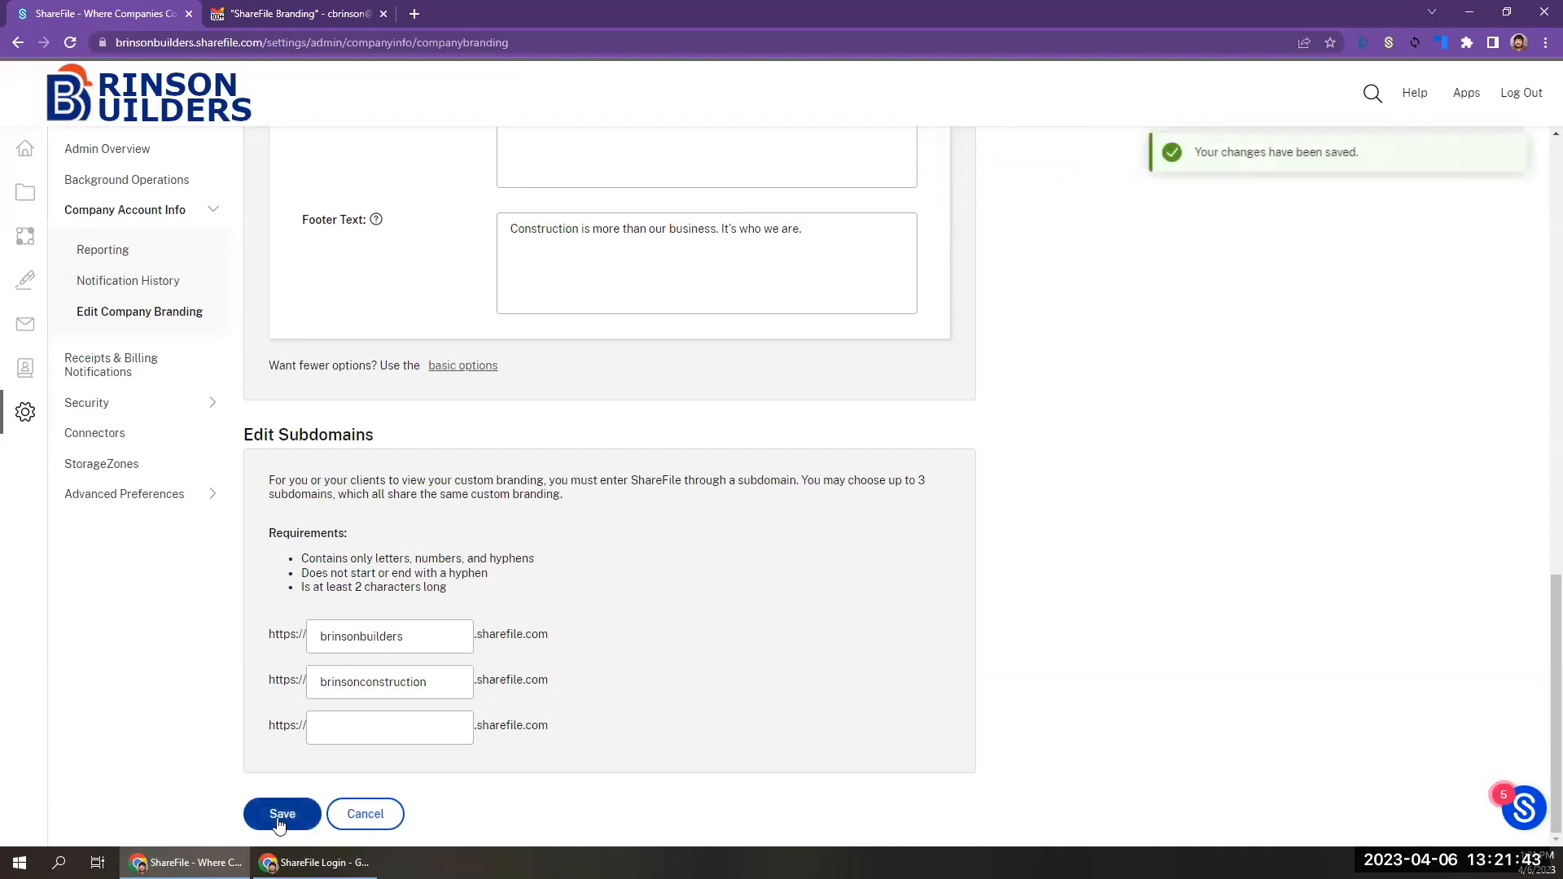
click(420, 685)
click(501, 677)
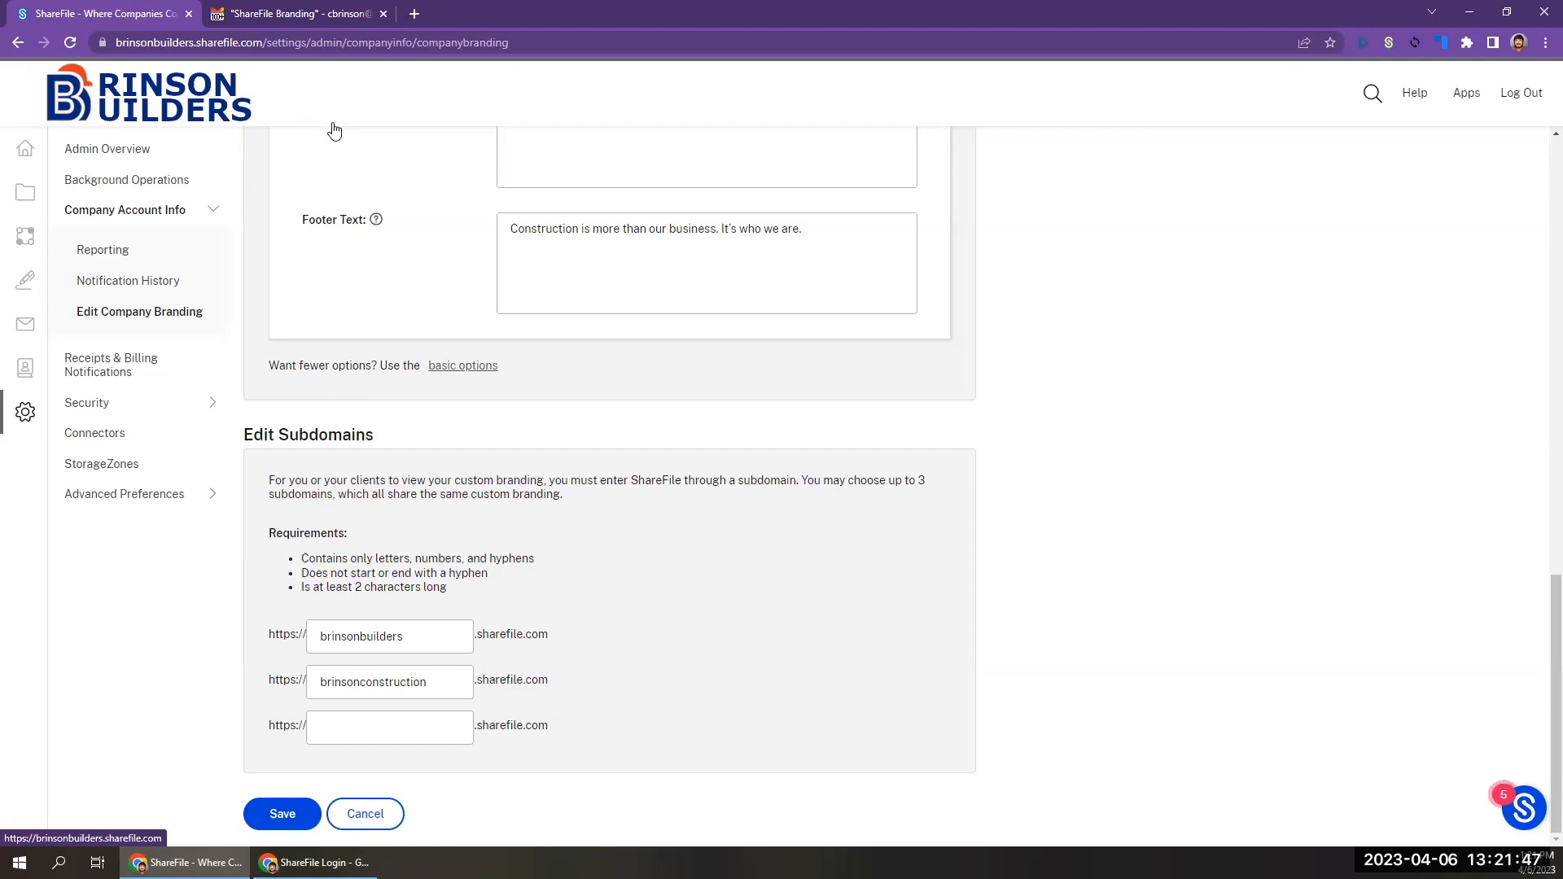
click(399, 644)
double_click(428, 633)
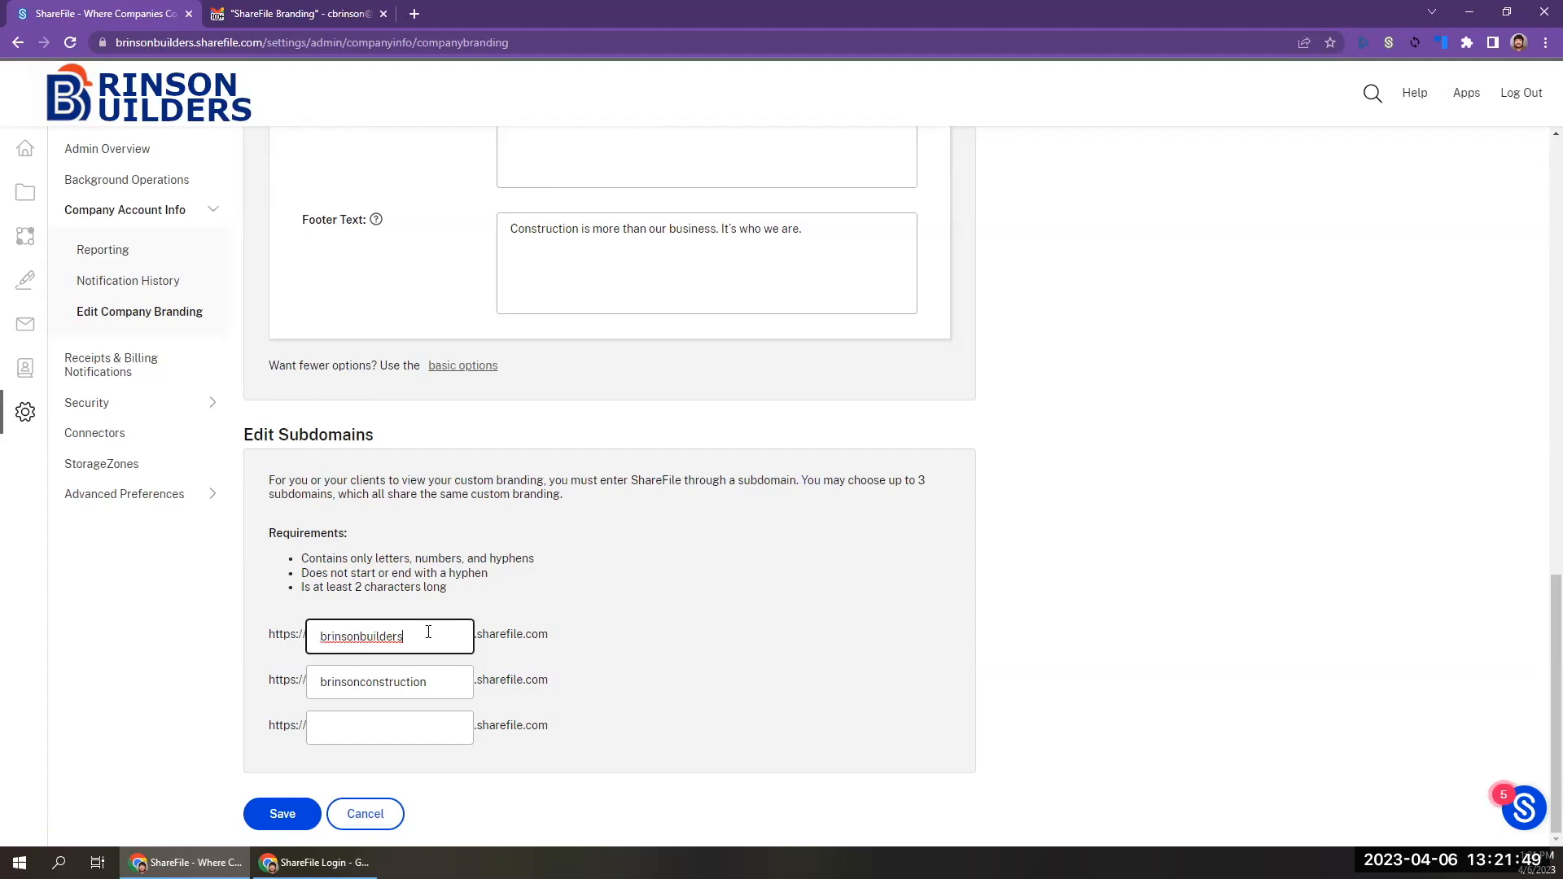
click(427, 632)
Go to the dashboard, open the recent file Bushwood Country Club - DWG - 4_18_14.pdf, and open its sharing options.
click(68, 147)
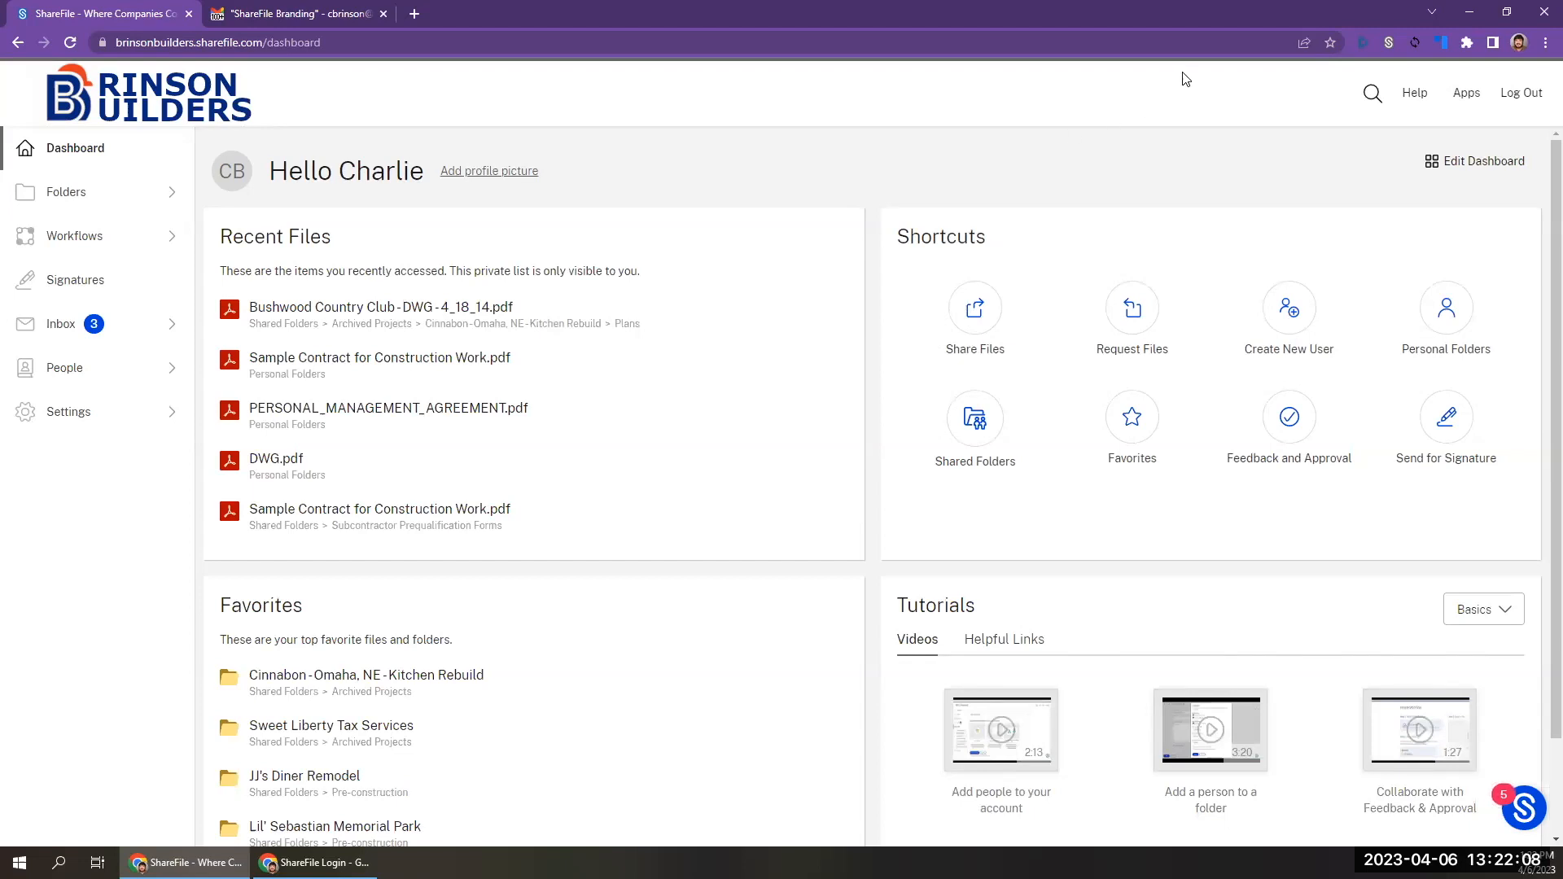
click(984, 310)
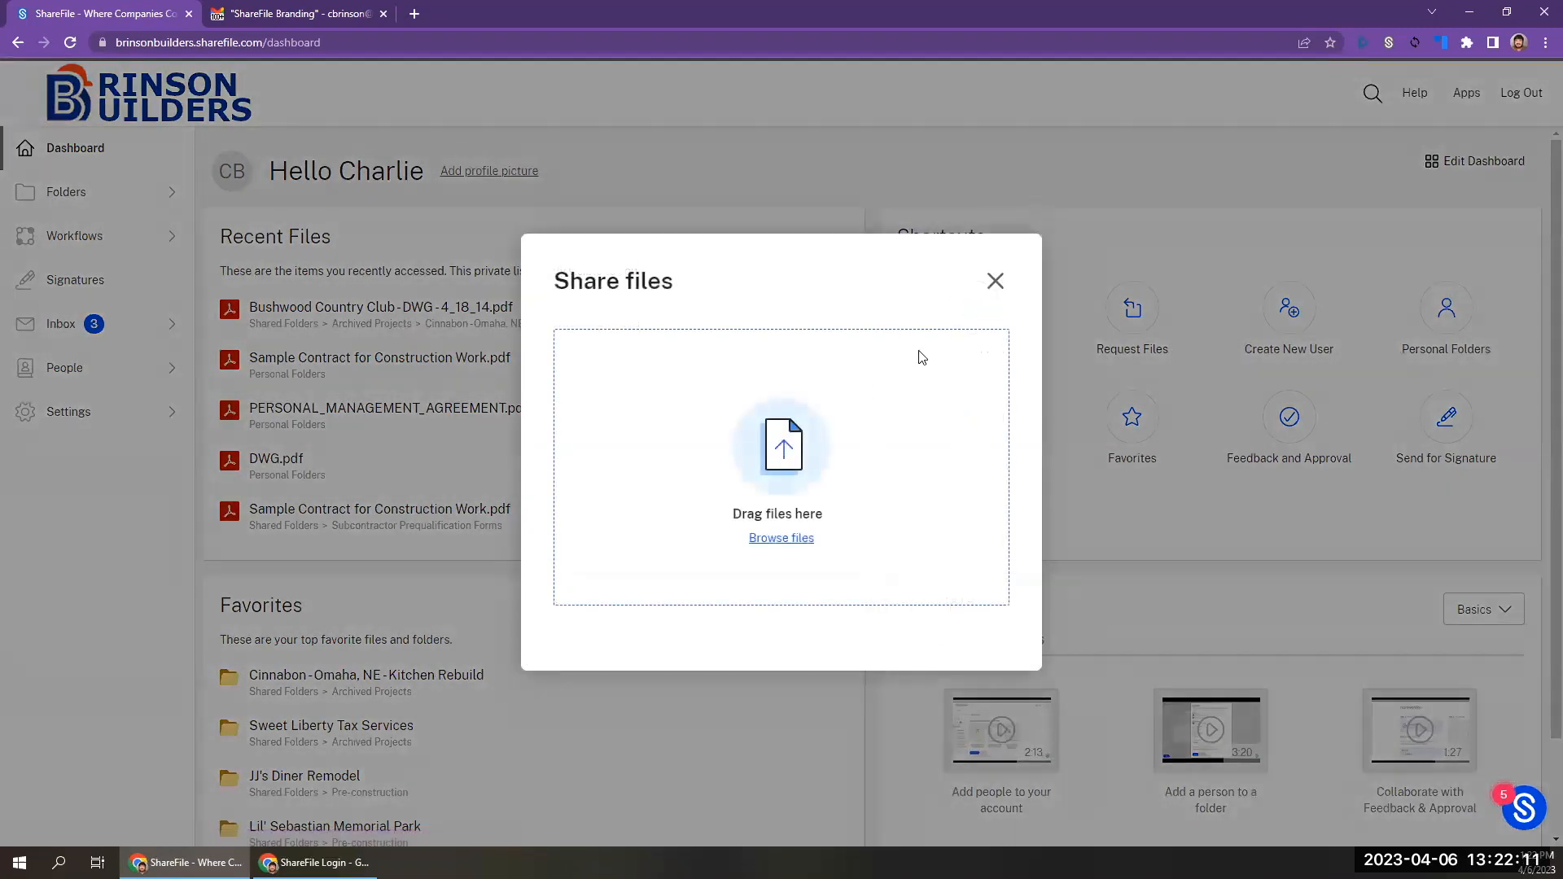
click(994, 280)
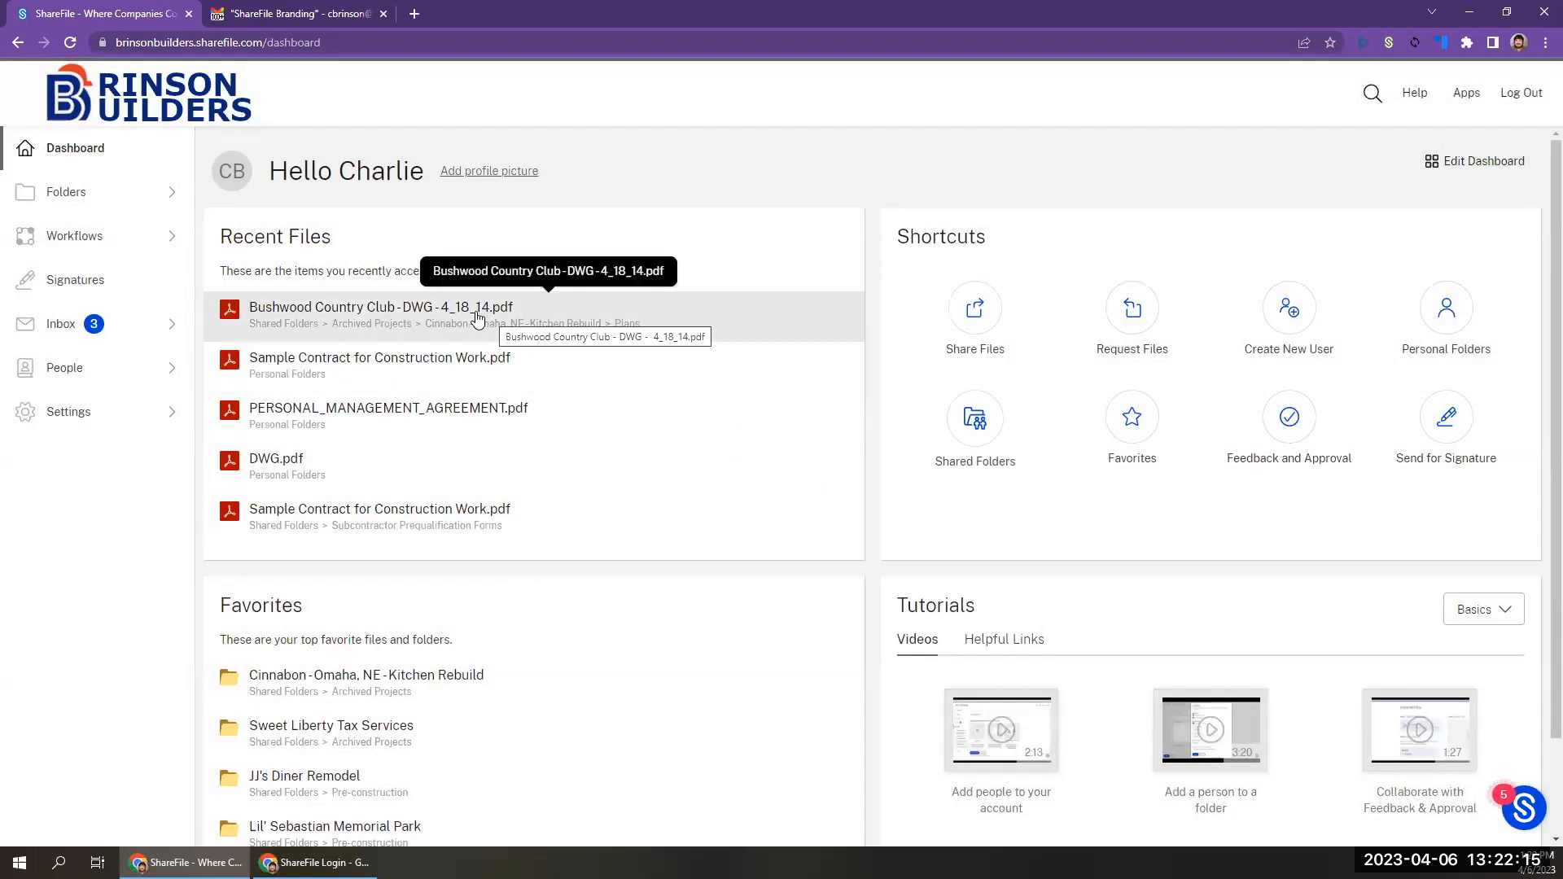
click(477, 317)
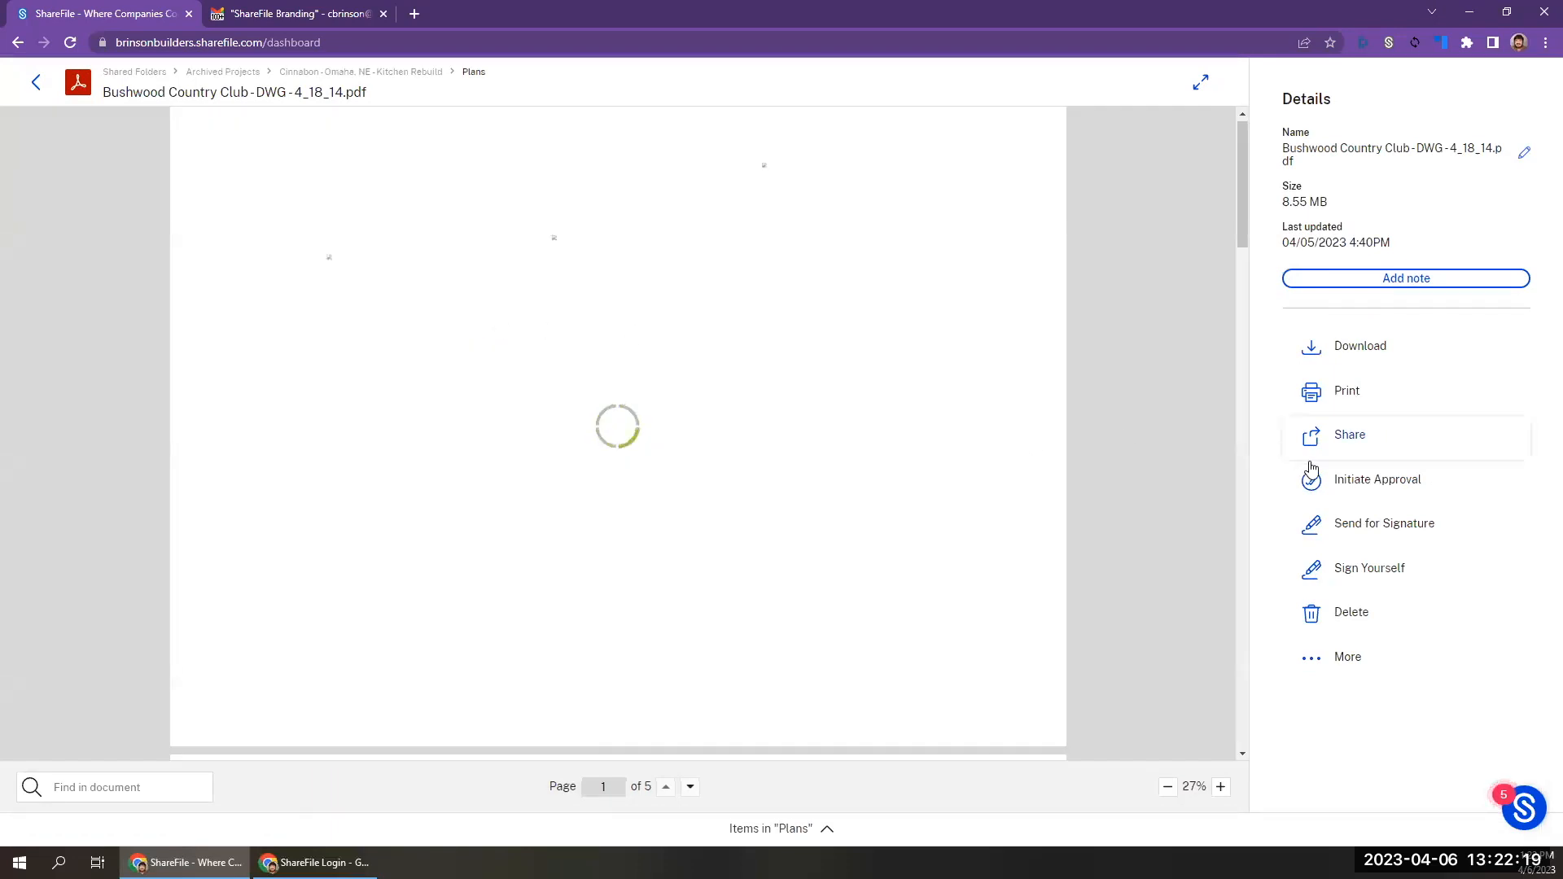
click(1349, 435)
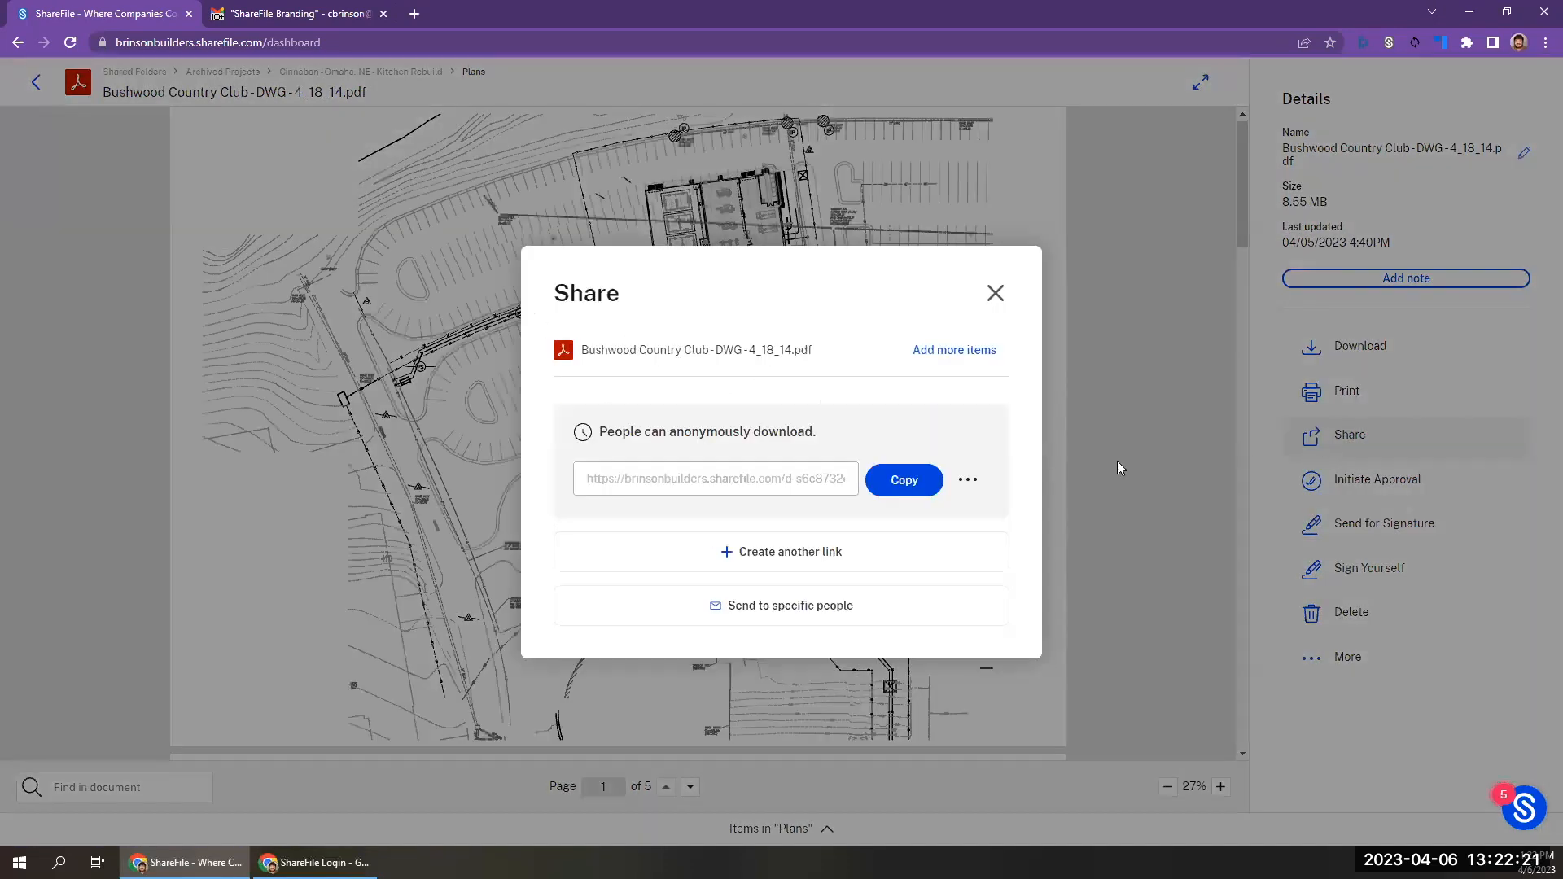
Choose to send the PDF to specific people and add the recipient's e-mail address.
click(810, 607)
click(669, 421)
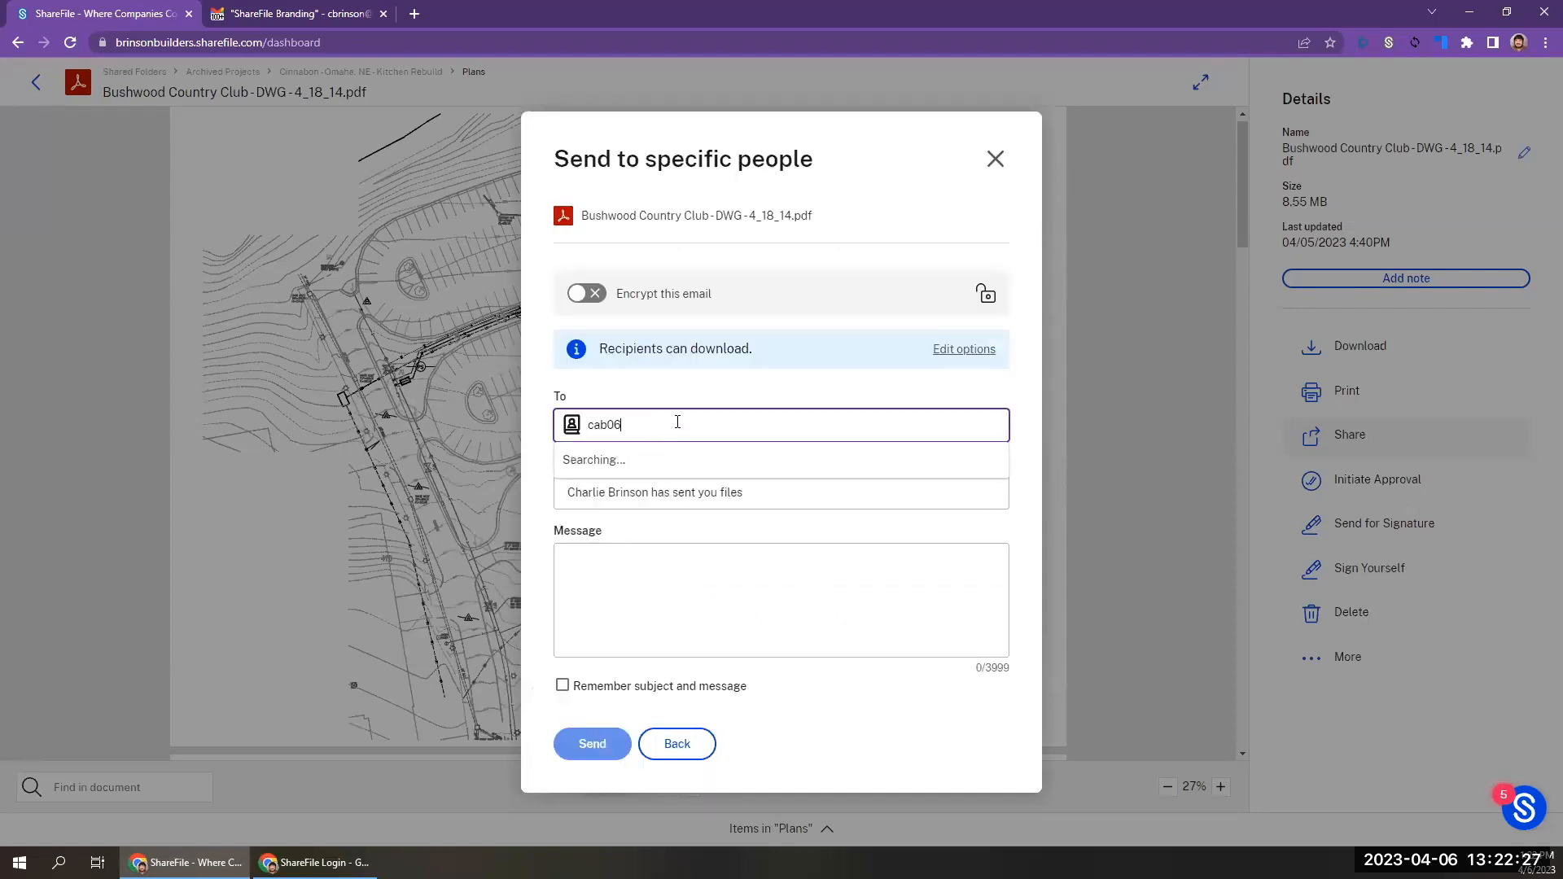
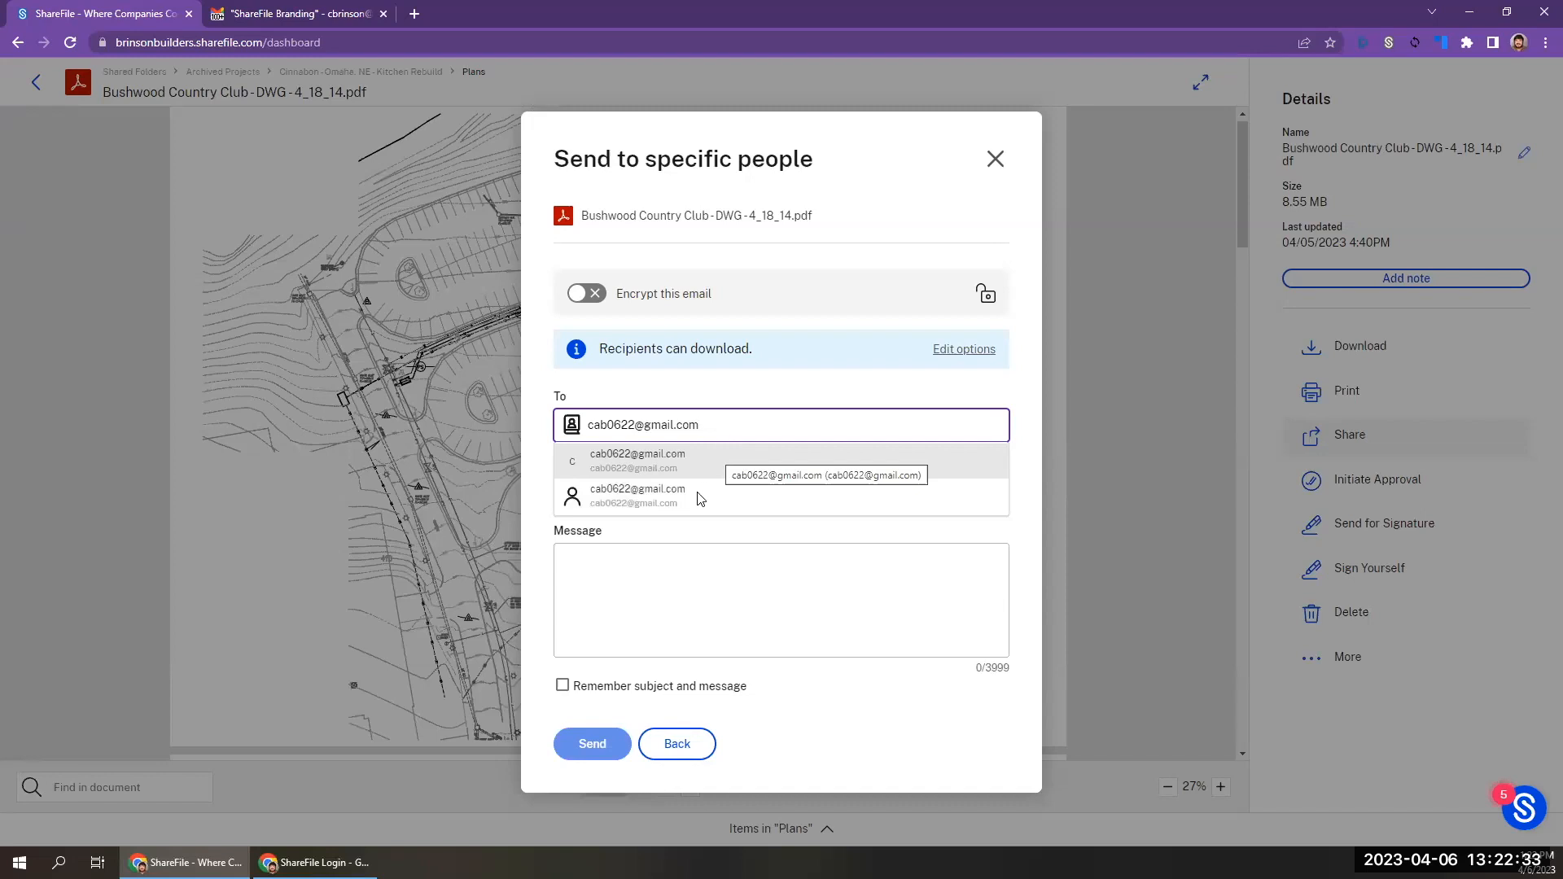
click(699, 498)
Write a message with a greeting to the recipient, the line "Here are the files!" and the closing "Best," with the sender's first name.
click(701, 607)
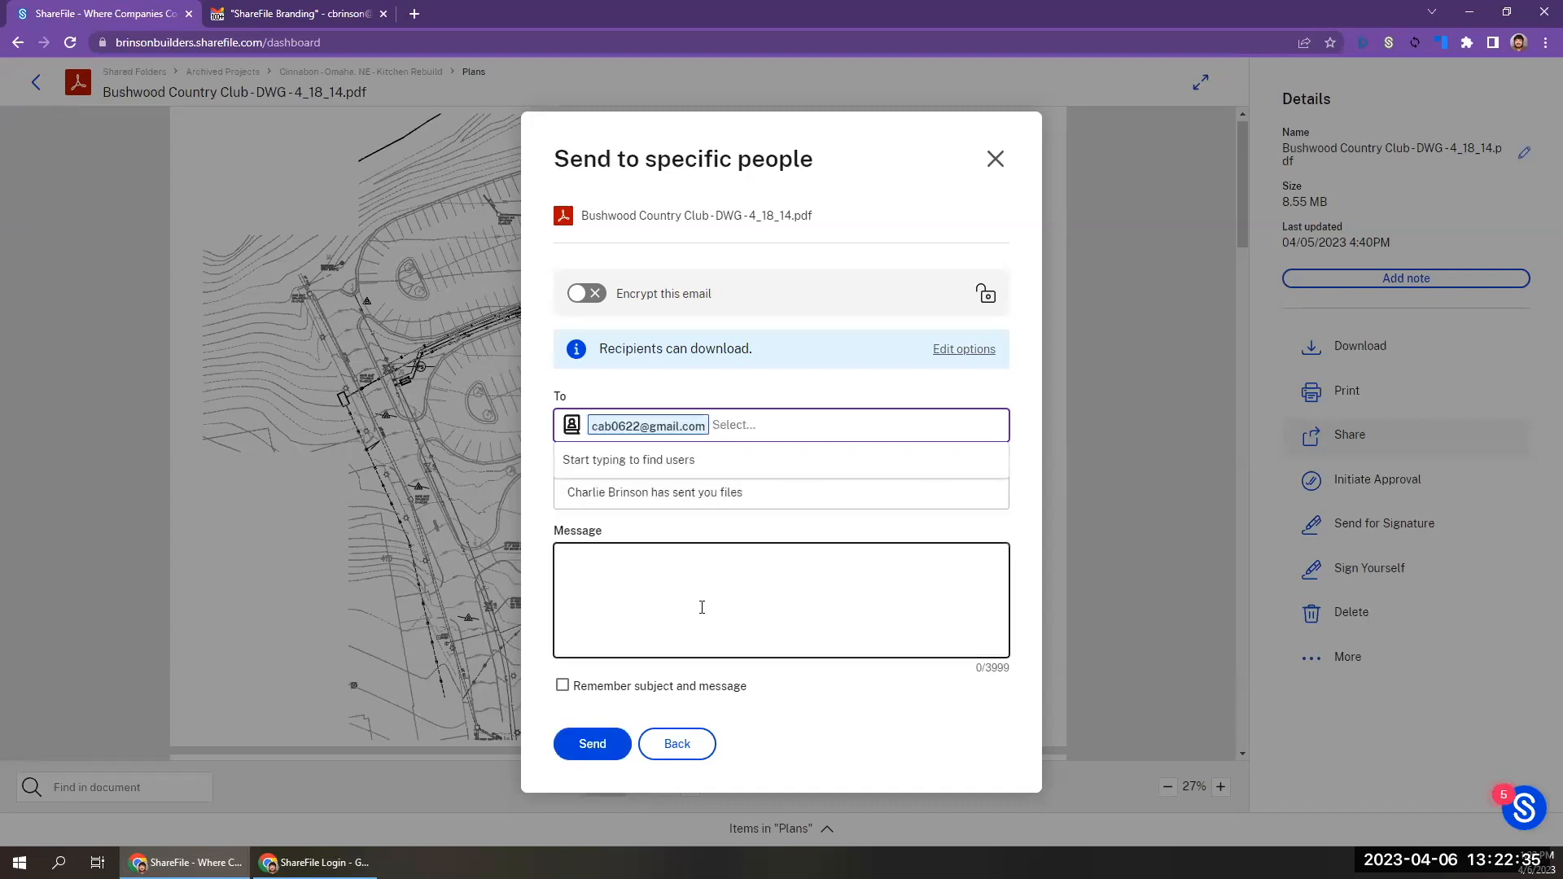
text(Char)
key(BackSpace)
key(BackSpace)
key(BackSpace)
key(BackSpace)
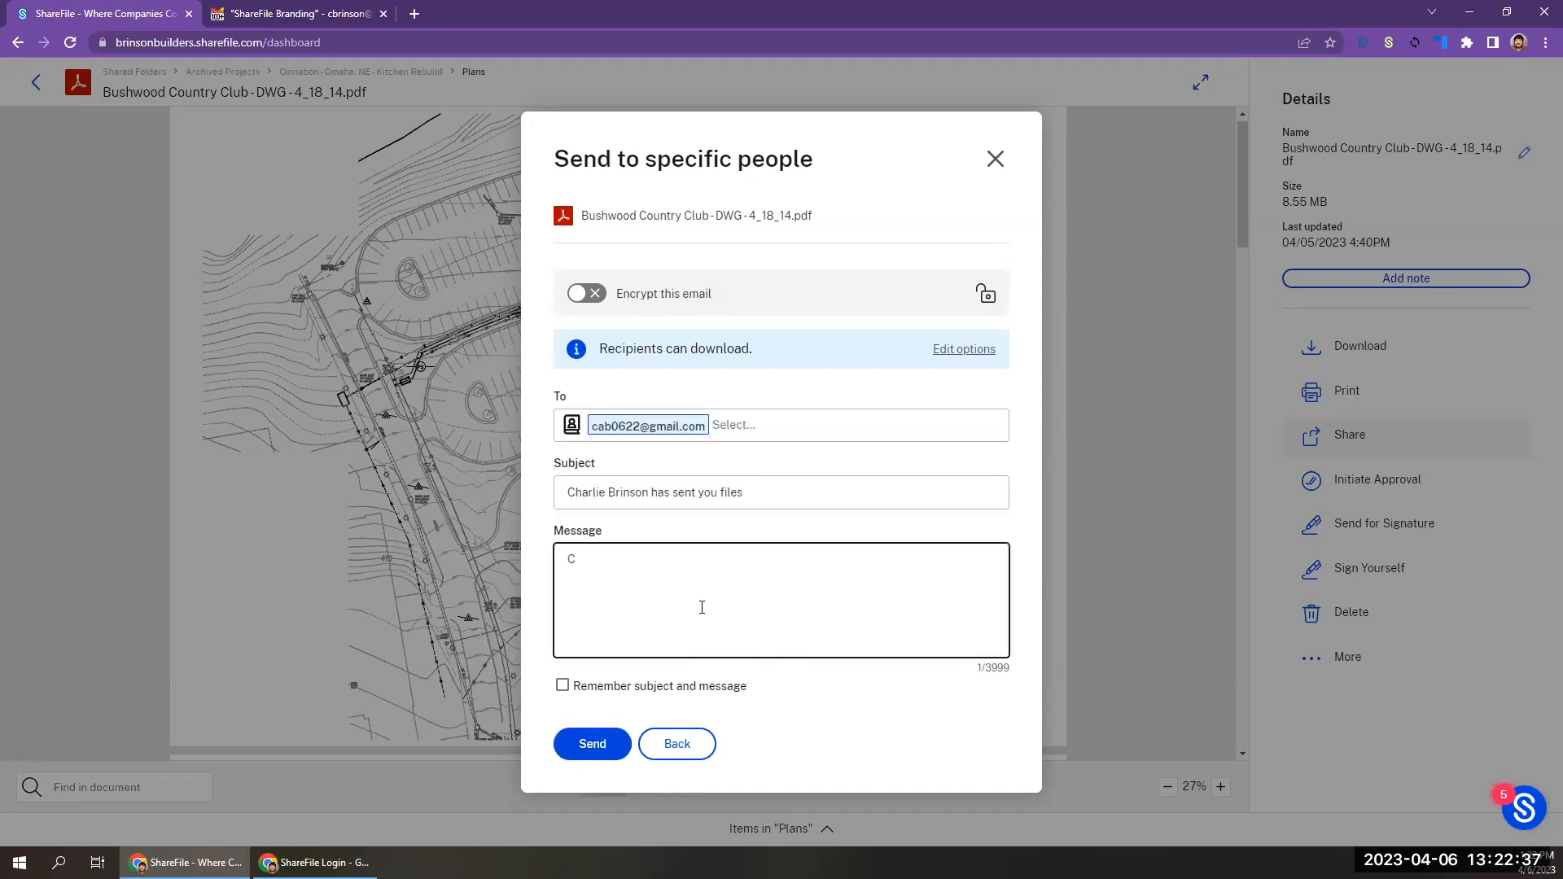
text(Barley,)
key(Return)
text(Here are the files!)
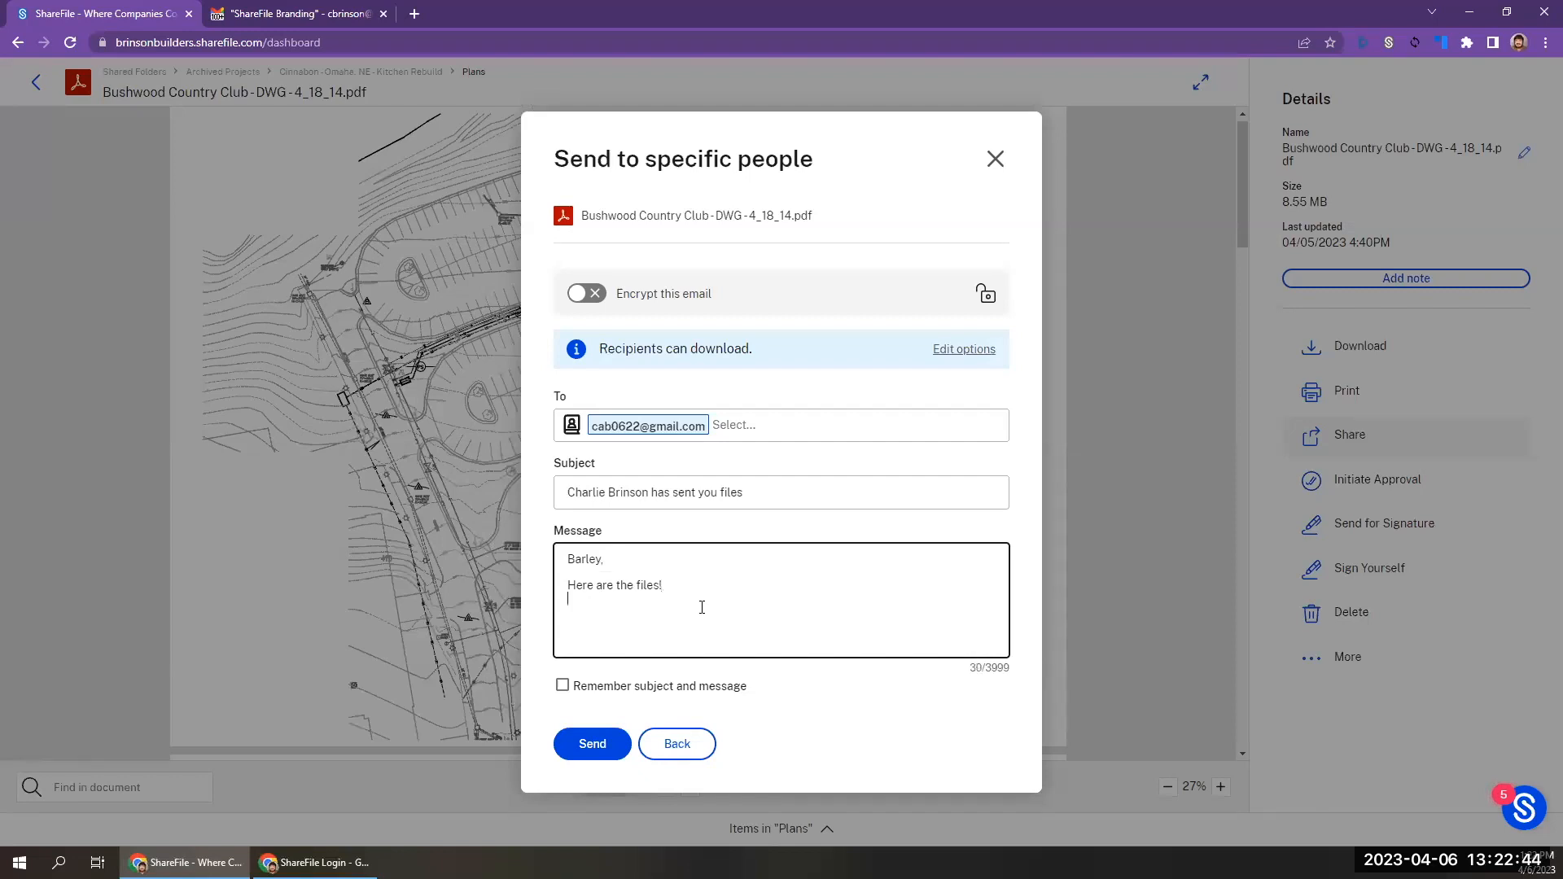
key(Return)
text(Best,)
key(Return)
text(Charlie)
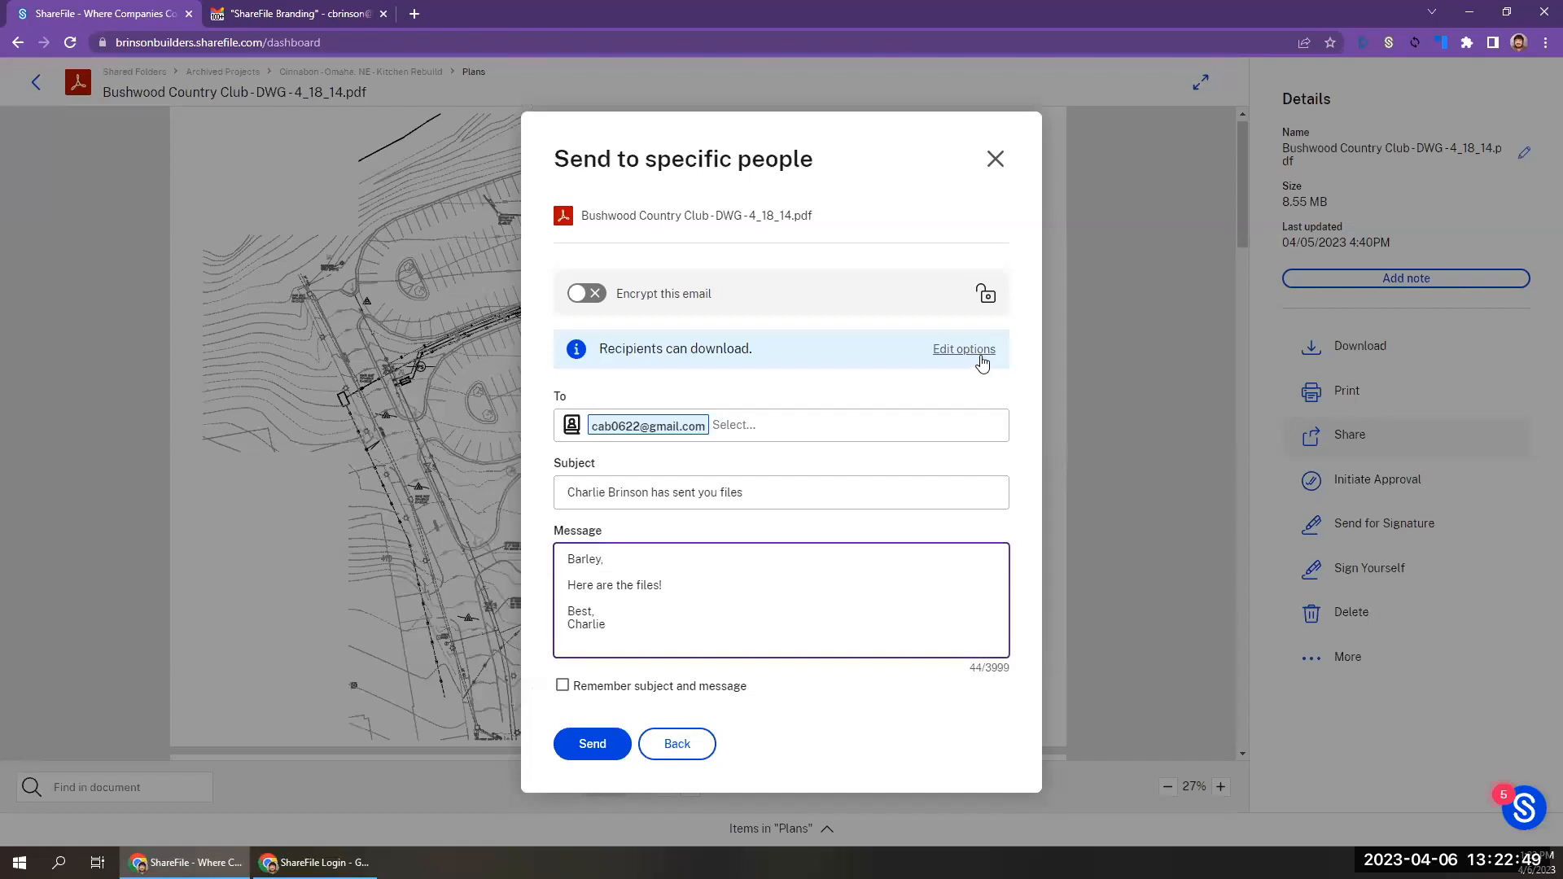
Save the share's access options with Download permission expiring after 180 days, and send the share email.
click(982, 362)
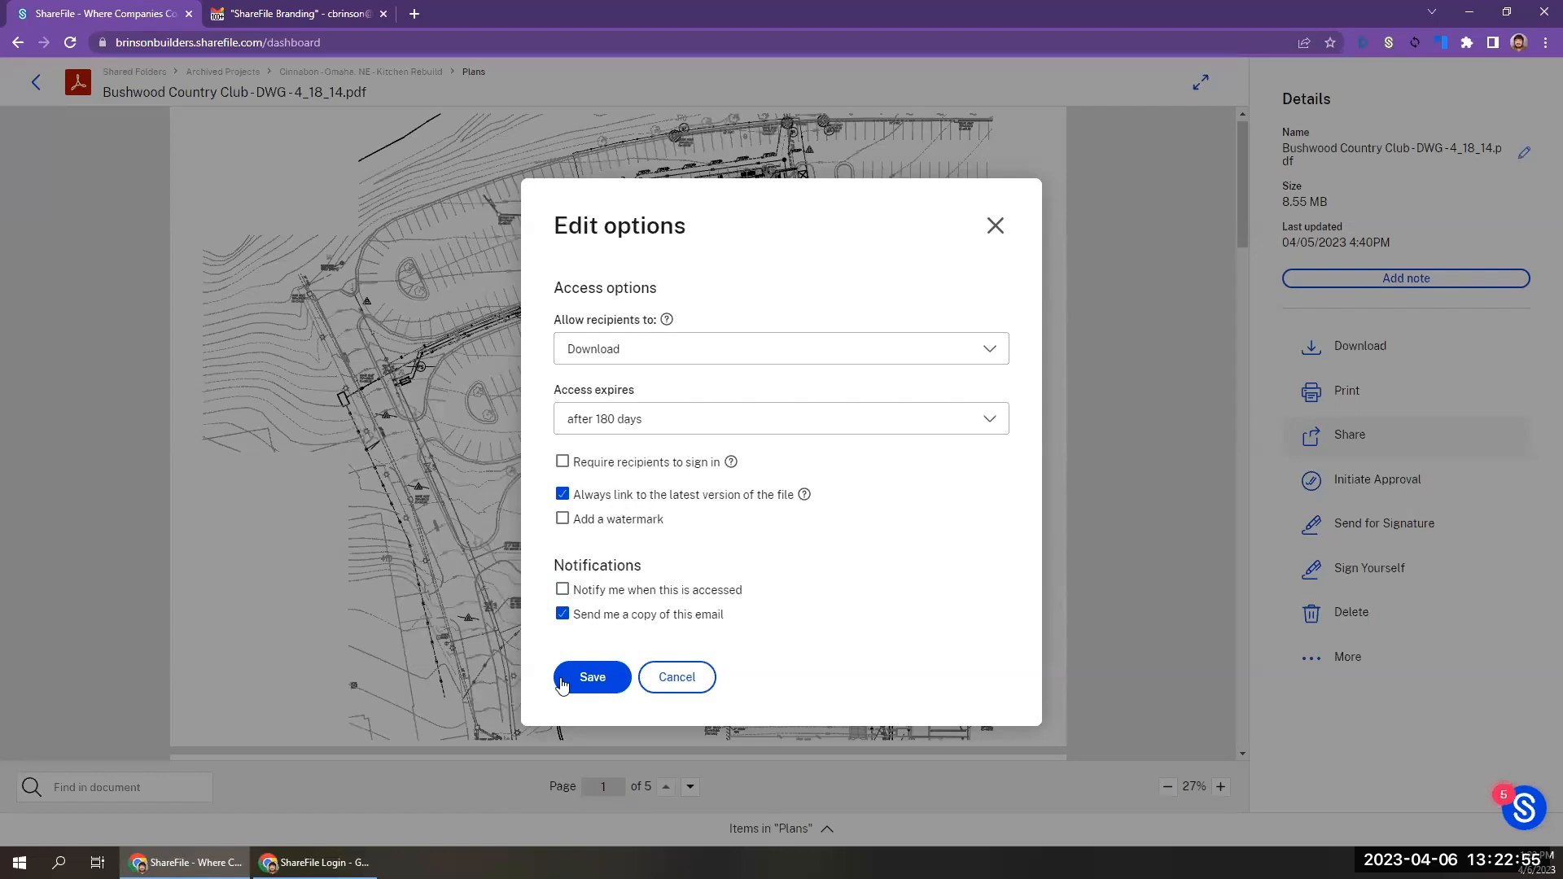
click(592, 677)
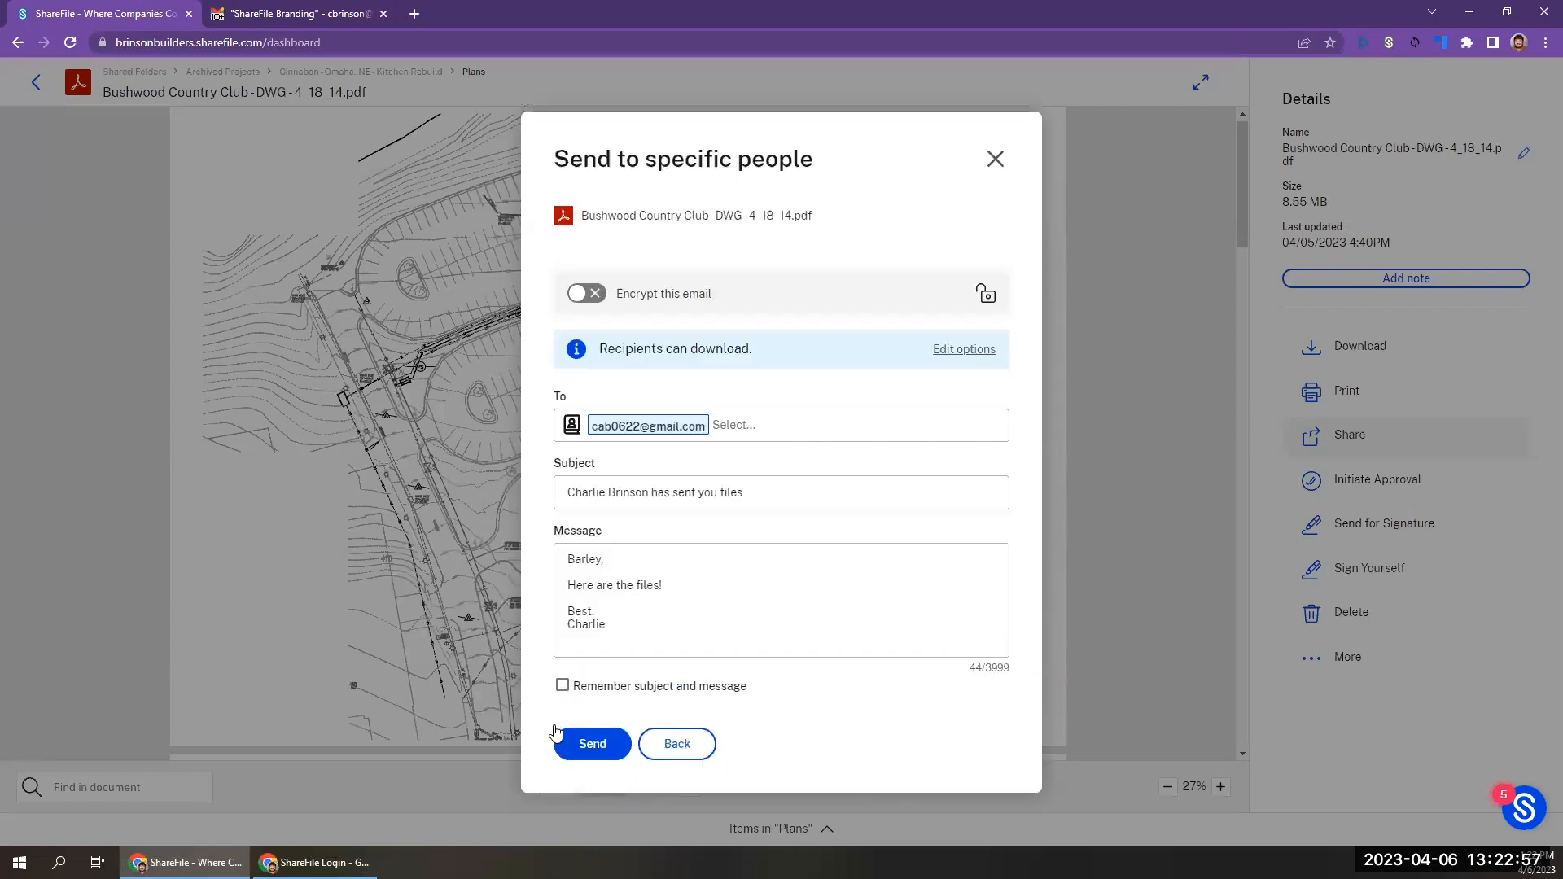
click(582, 746)
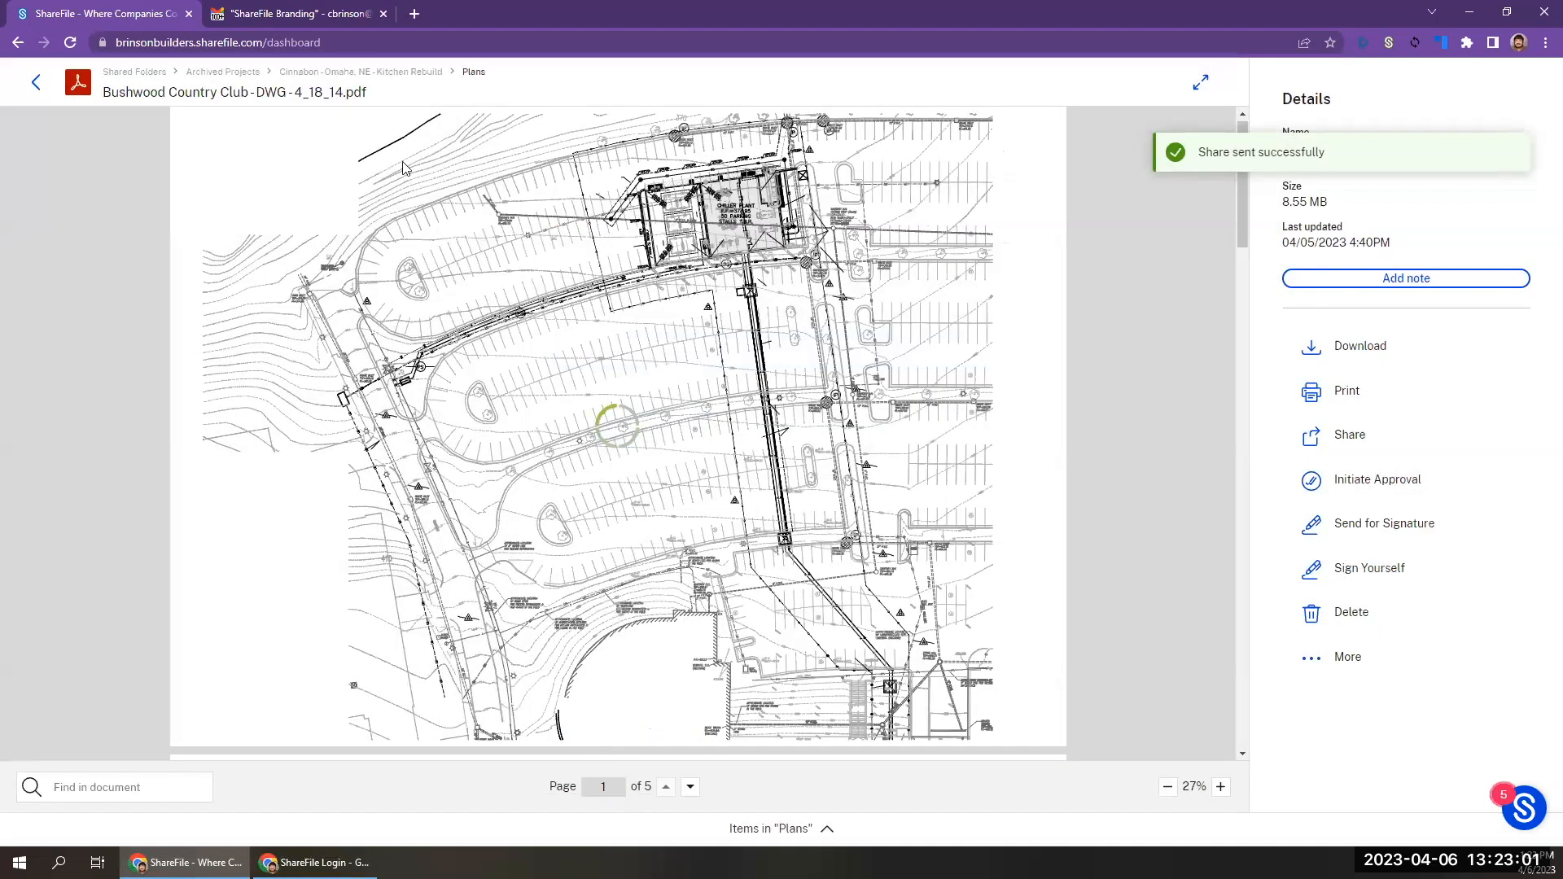
In Gmail, compare the earlier unbranded ShareFile share email with the new branded one, examining its logo, header text and footer text.
click(323, 25)
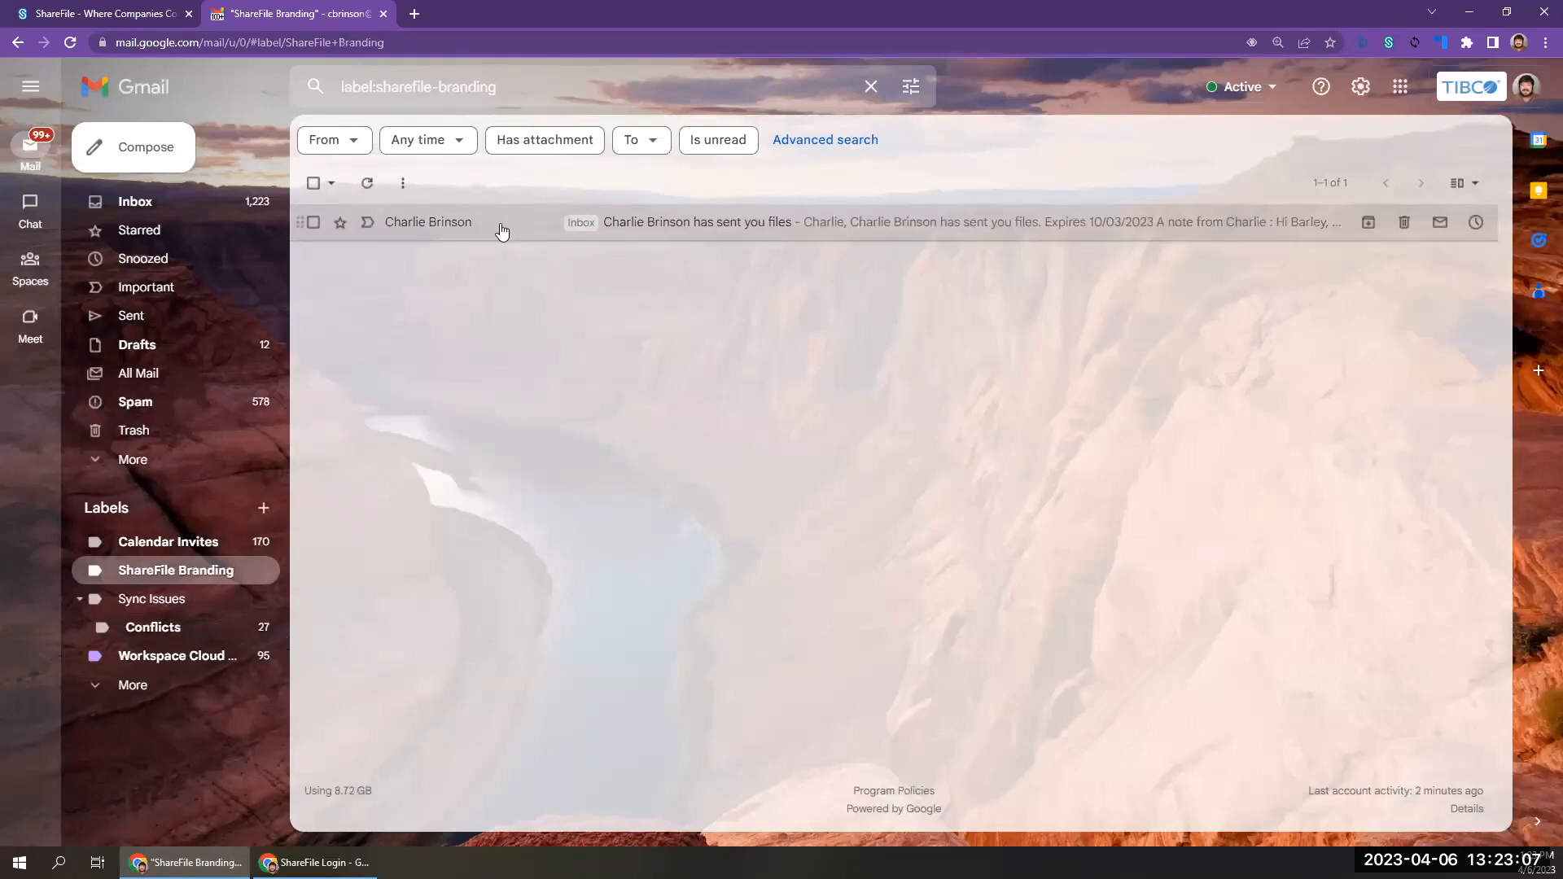
click(500, 230)
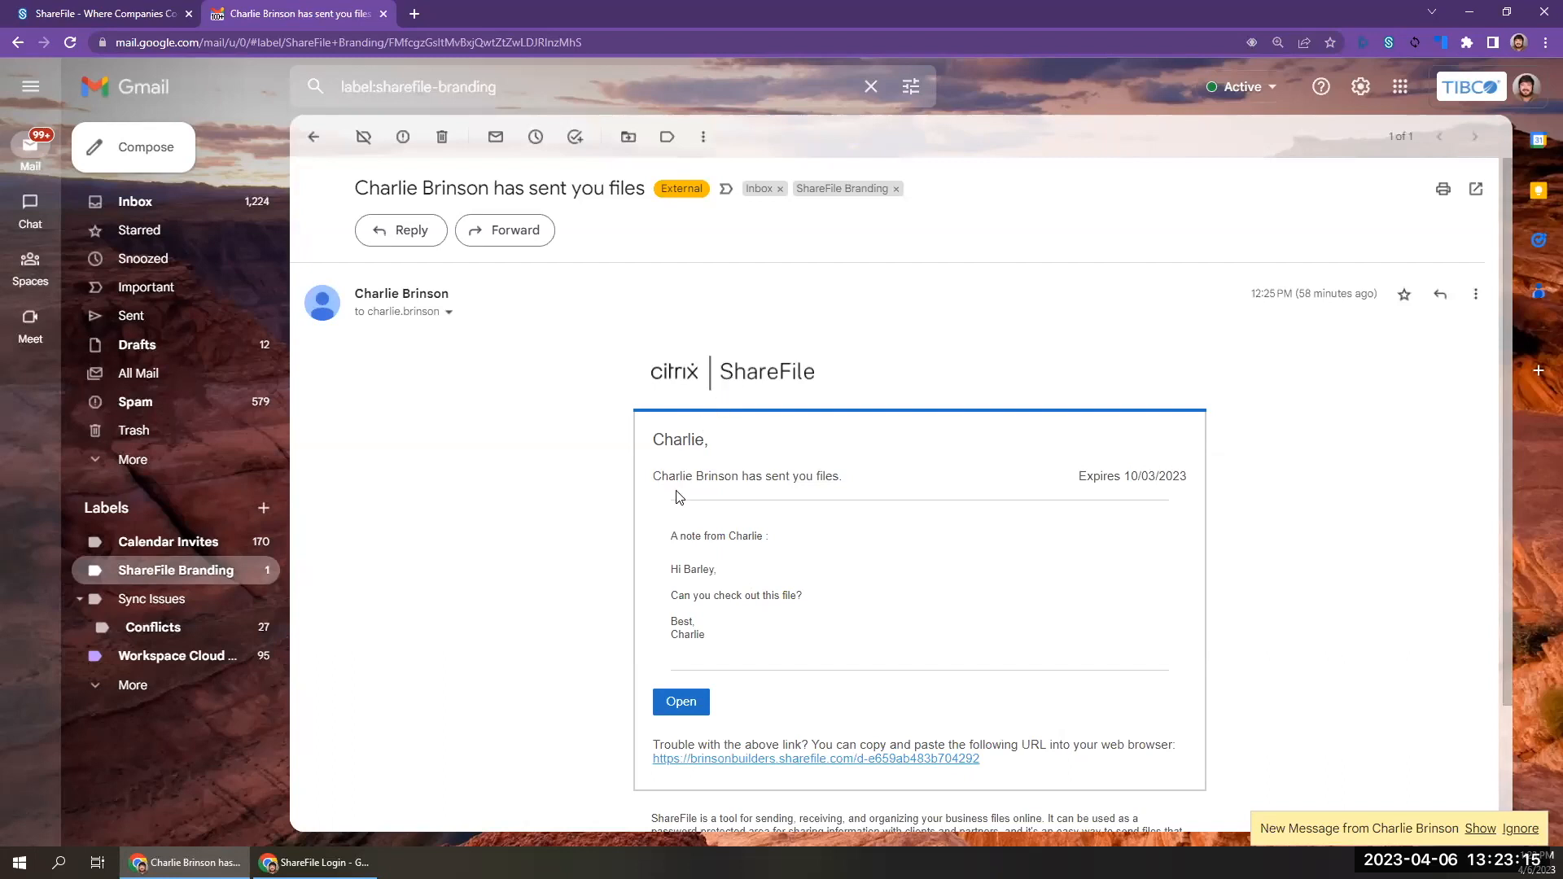
click(314, 137)
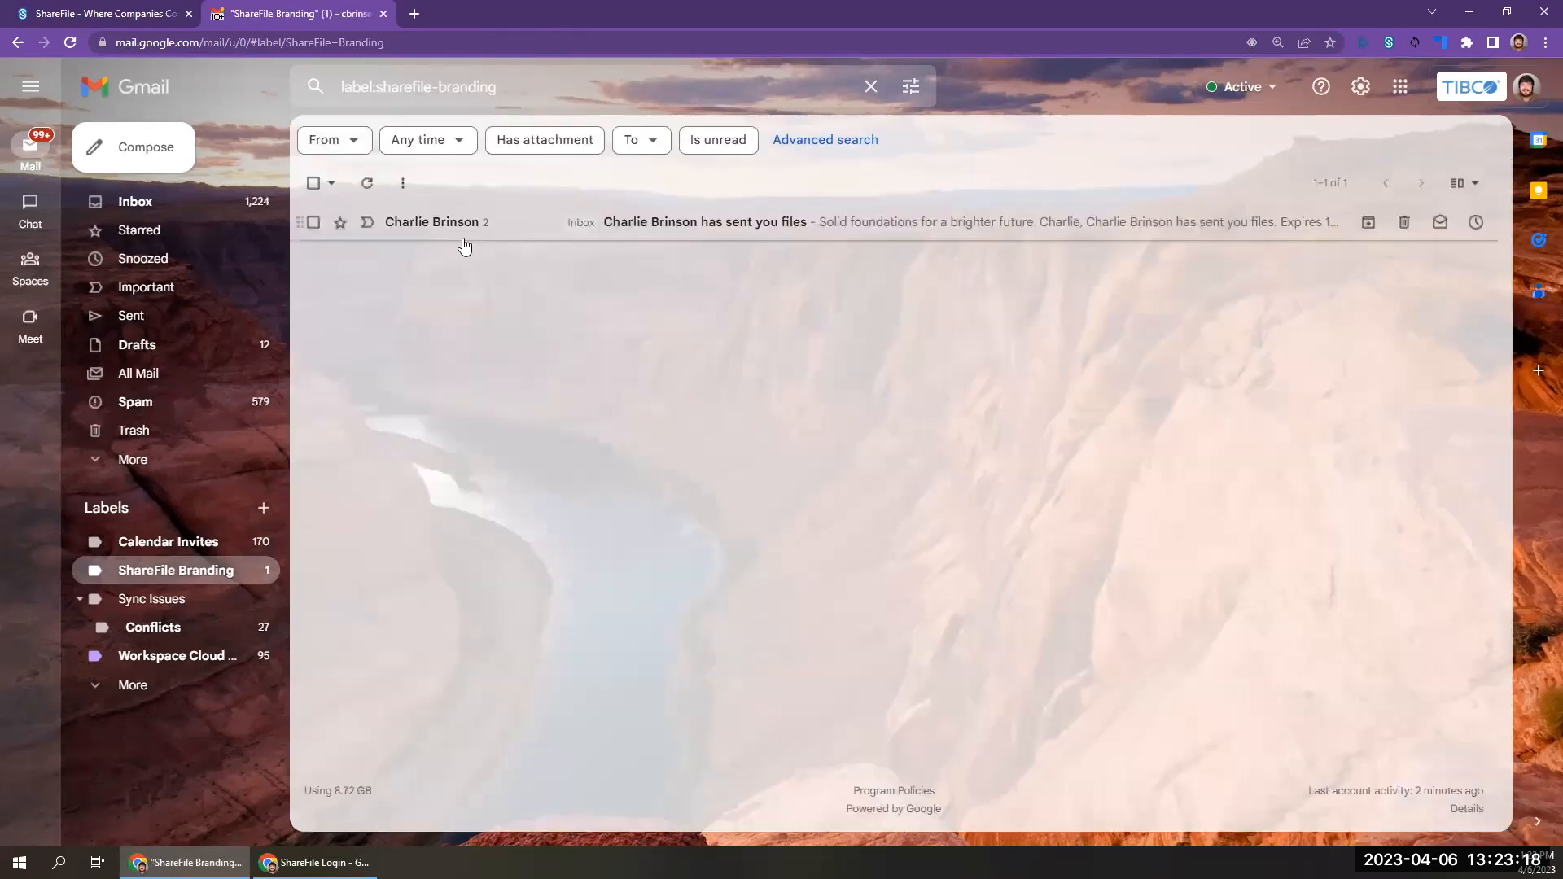
click(688, 222)
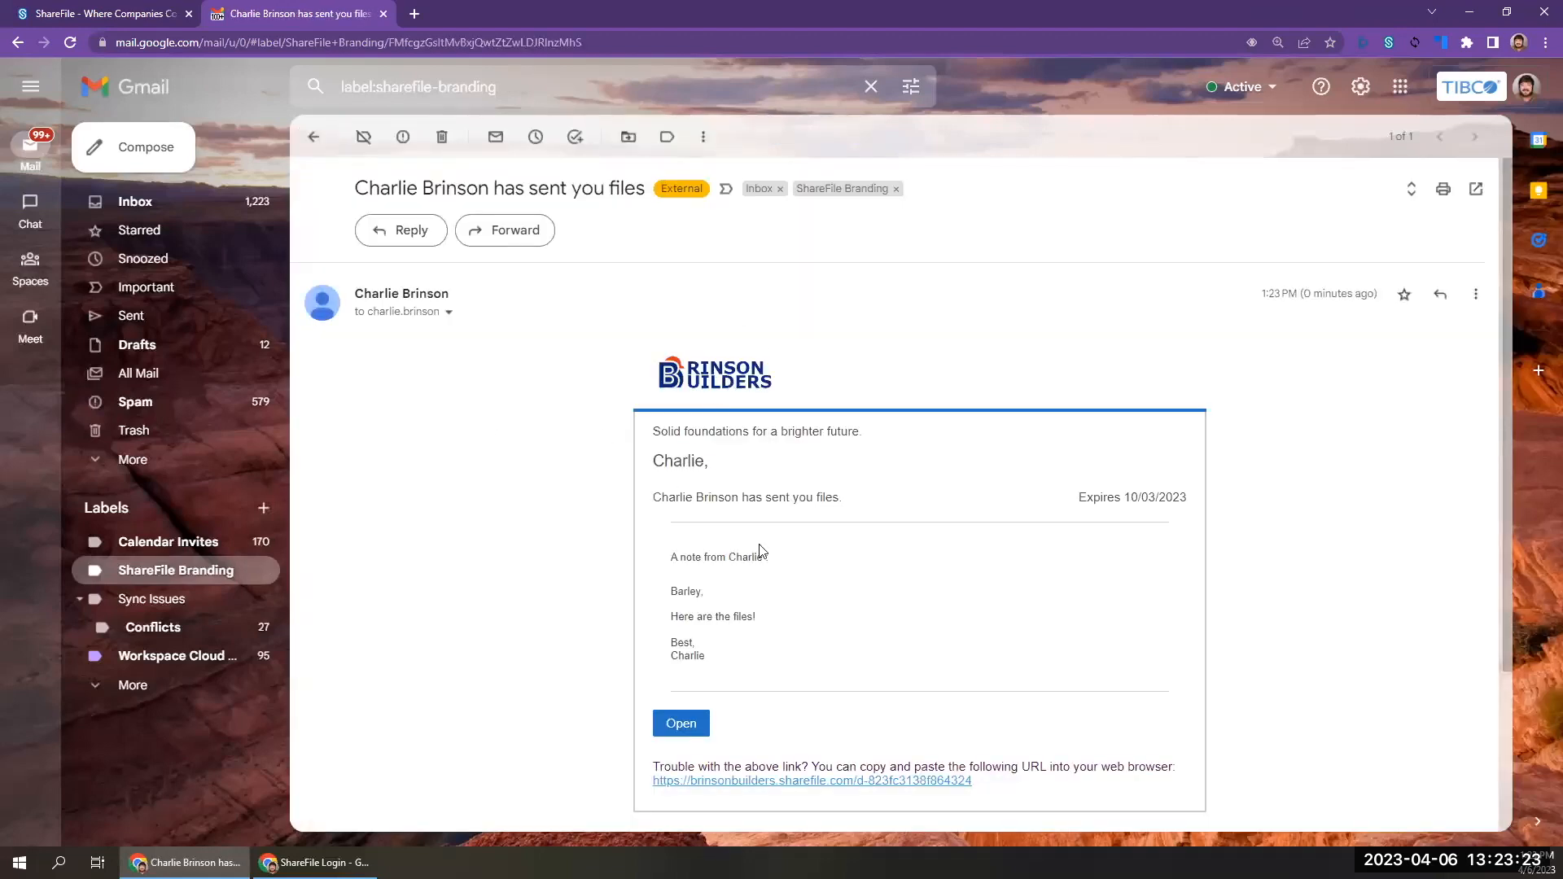
scroll(761, 551, down, 3)
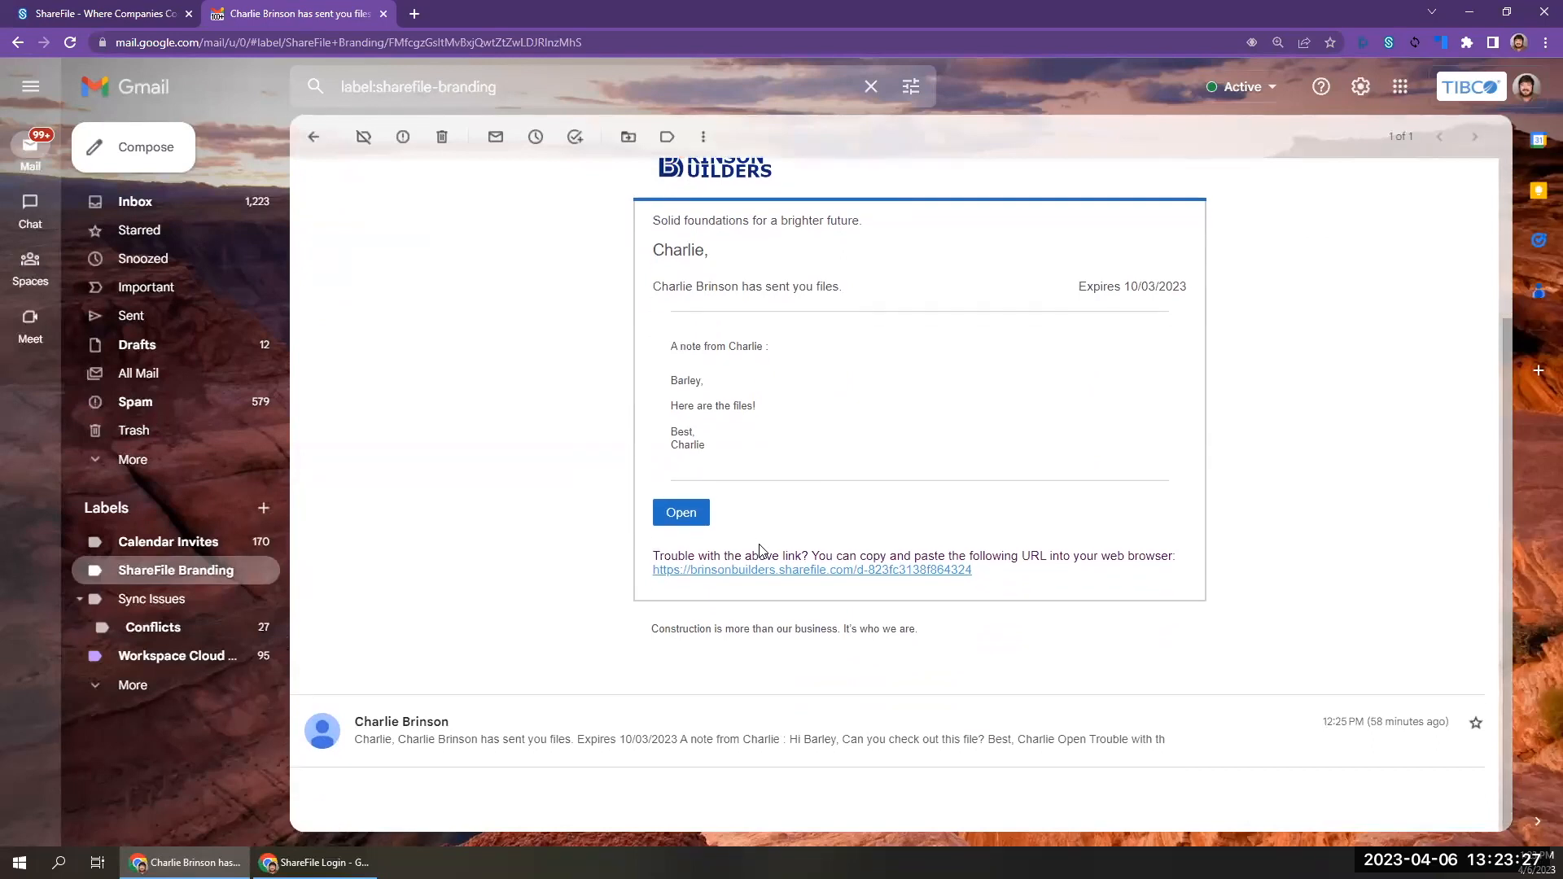
scroll(759, 551, up, 3)
scroll(760, 551, down, 1)
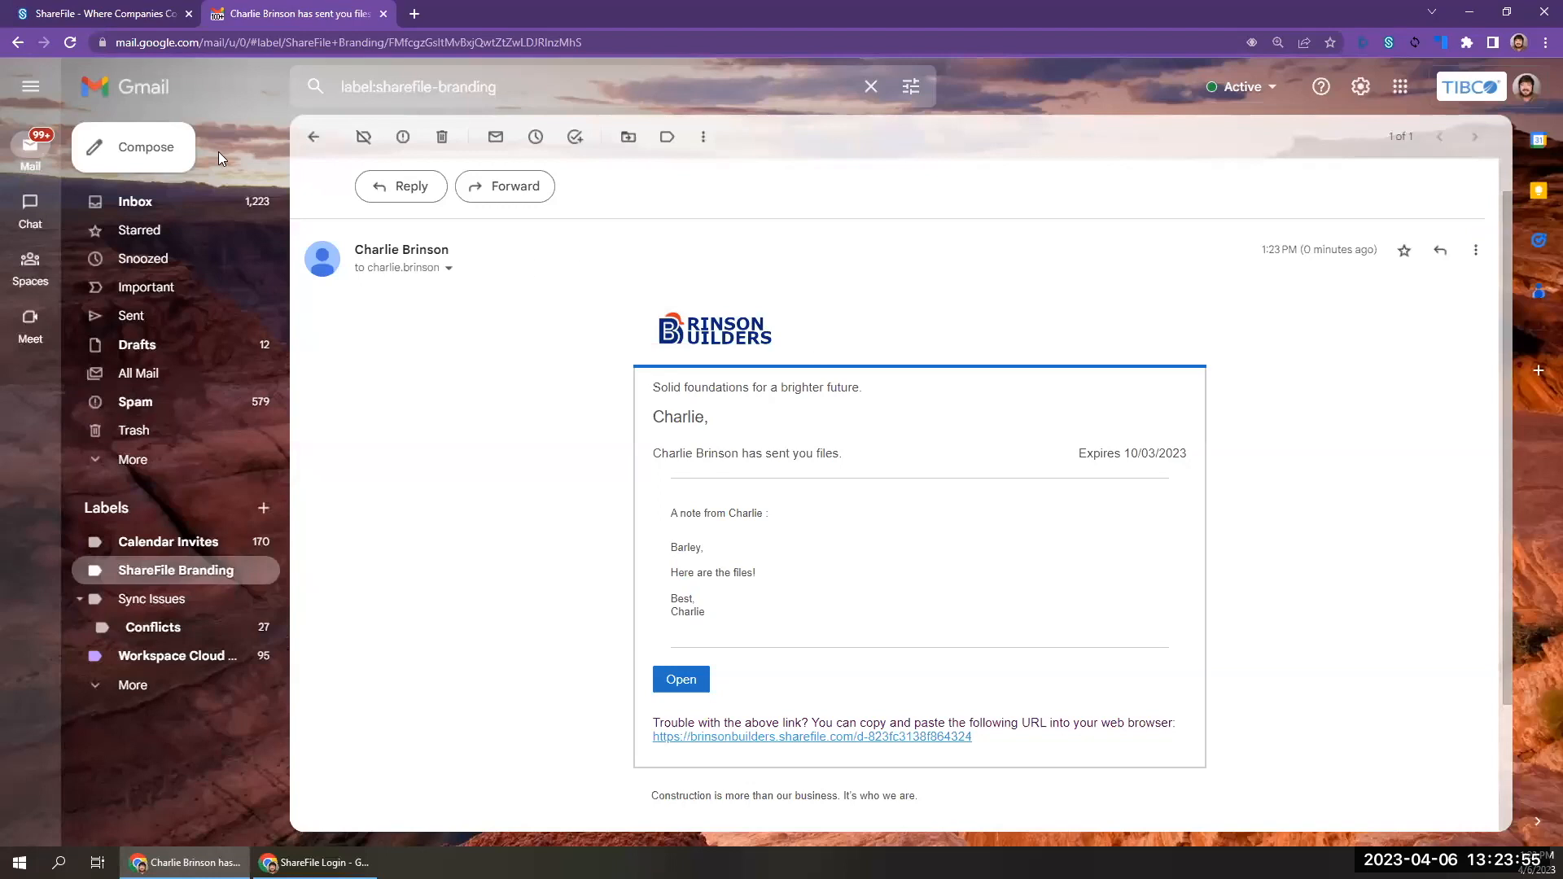
Return to the ShareFile dashboard and add construction headshot.jpg as the profile picture.
click(116, 16)
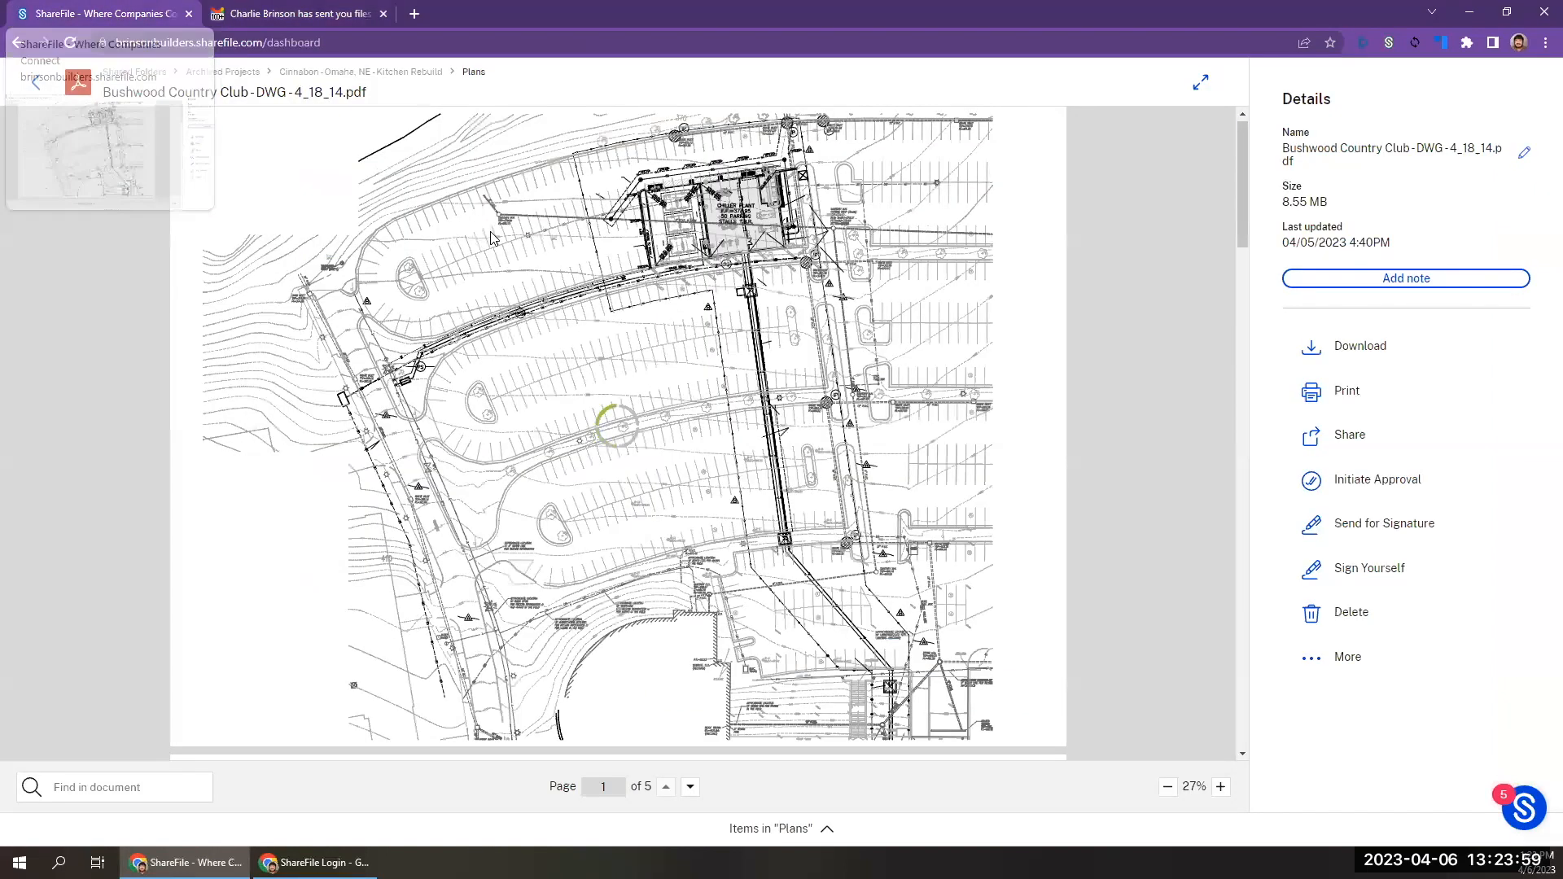
click(36, 83)
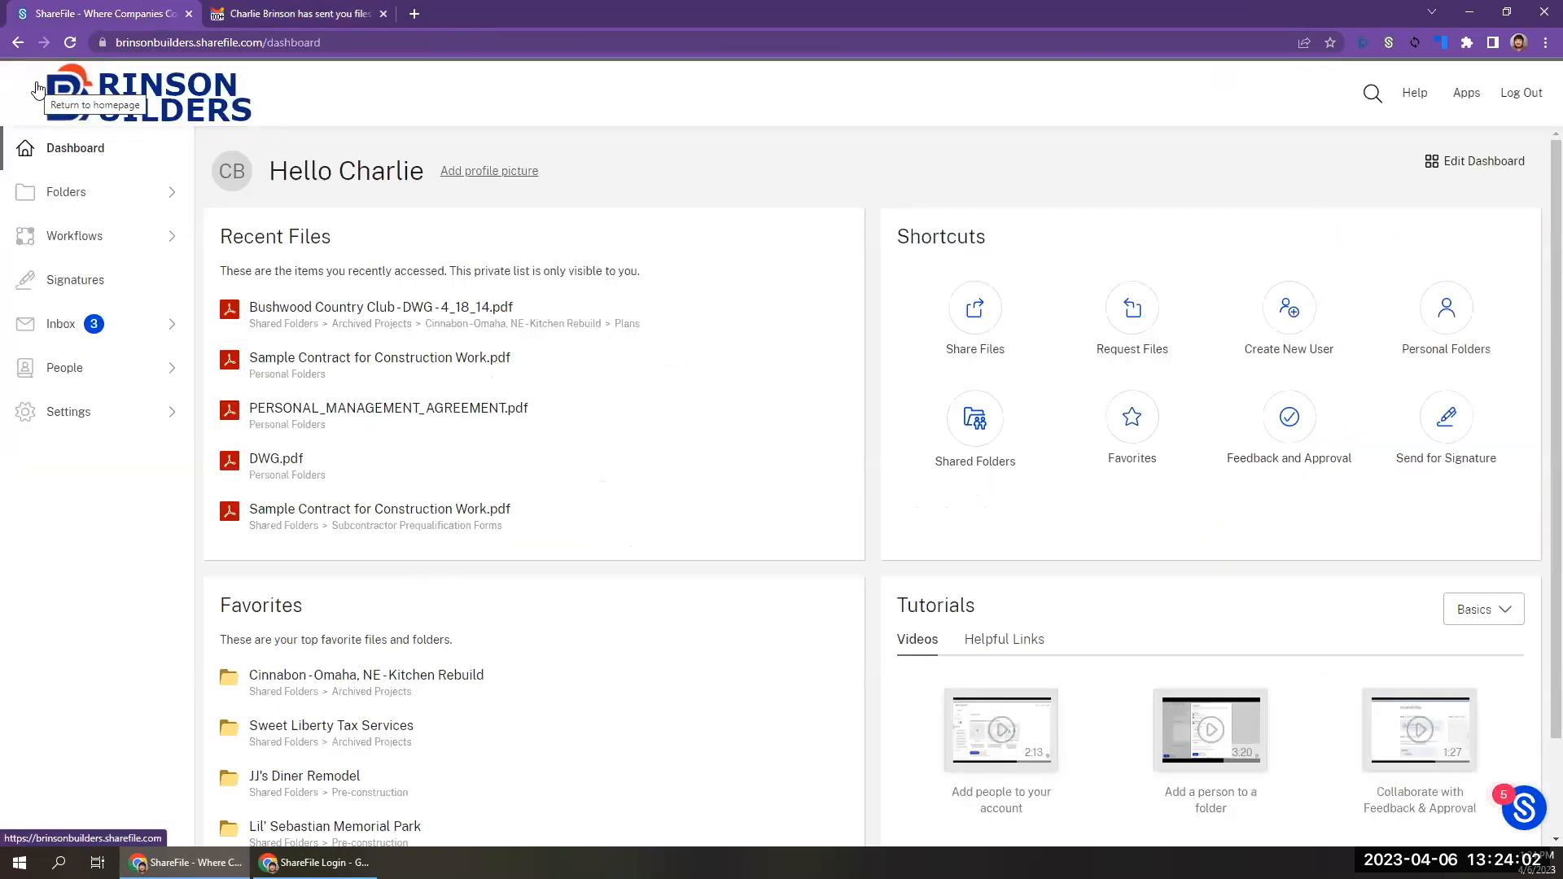
click(492, 173)
click(744, 350)
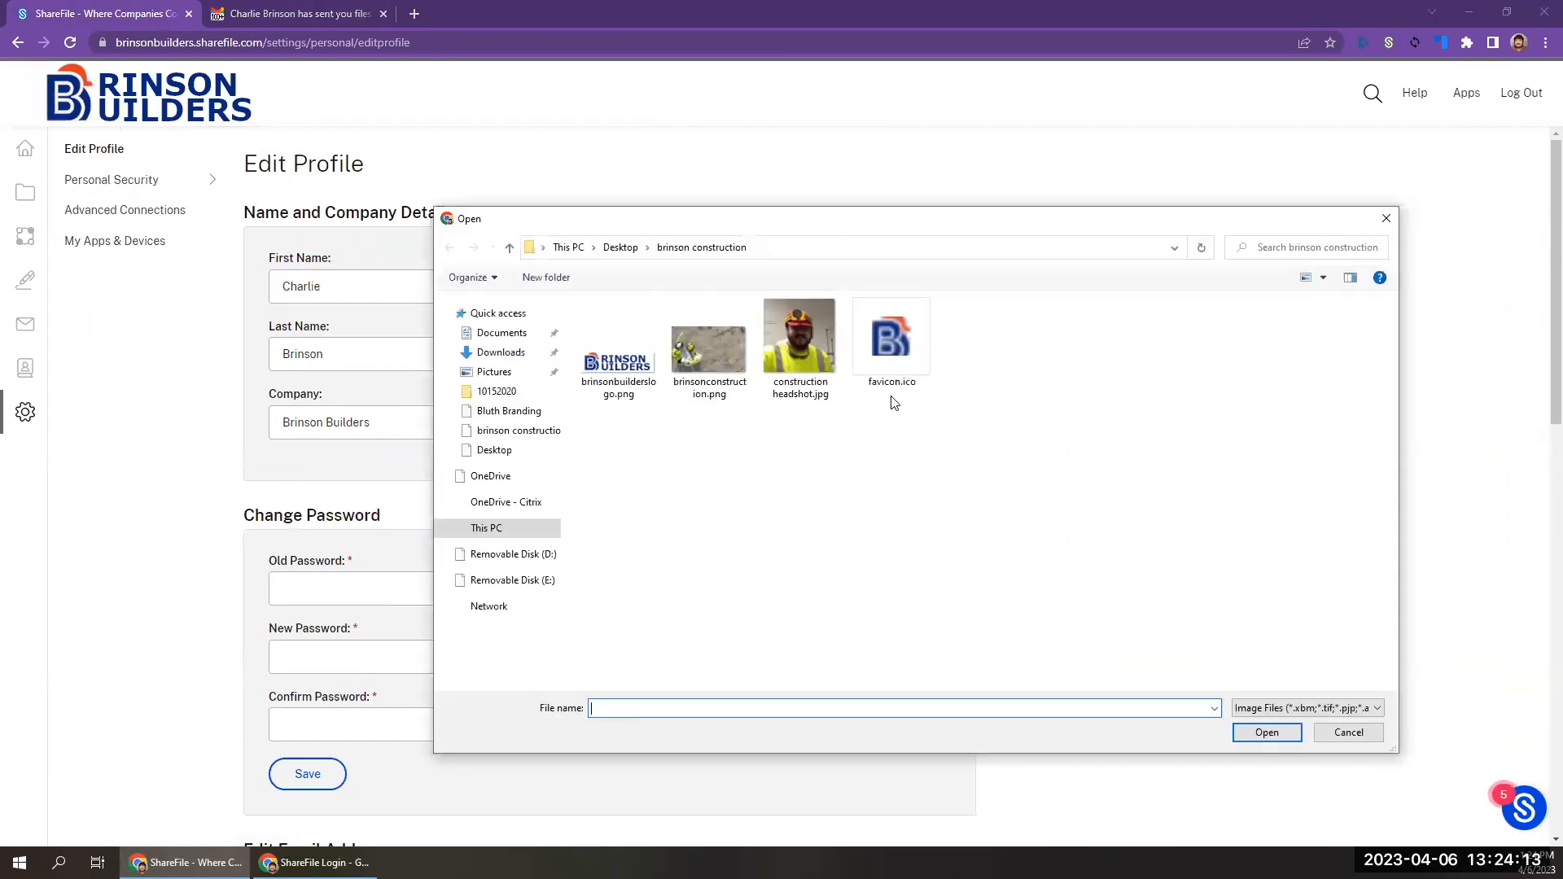
double_click(791, 344)
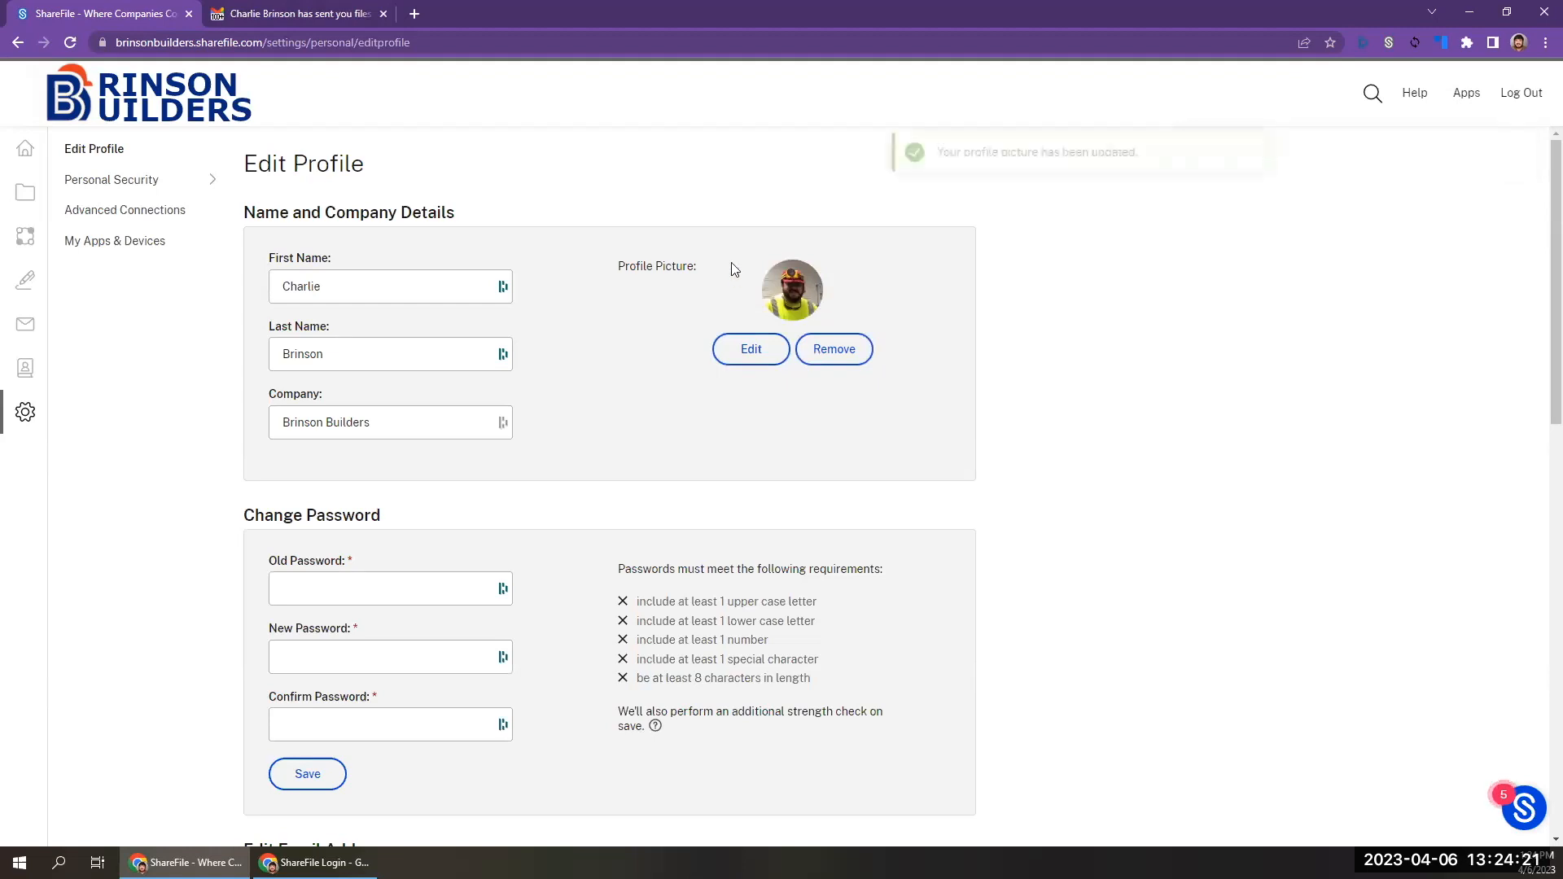
Go to Signatures from the ShareFile dashboard, open RightSignature's account branding page and look at the background color picker.
click(29, 151)
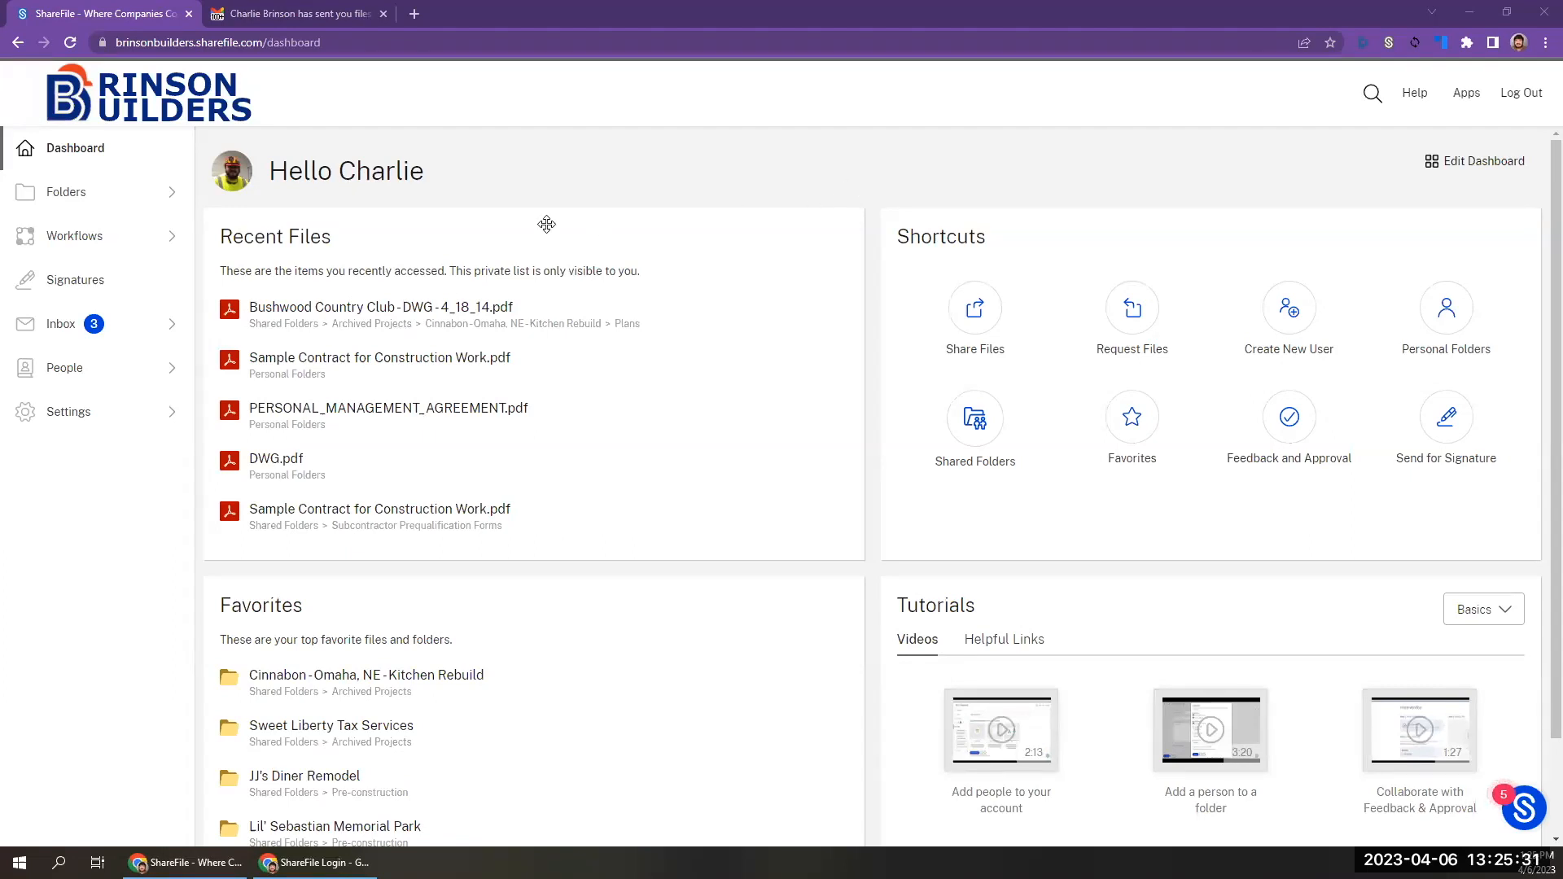
click(79, 281)
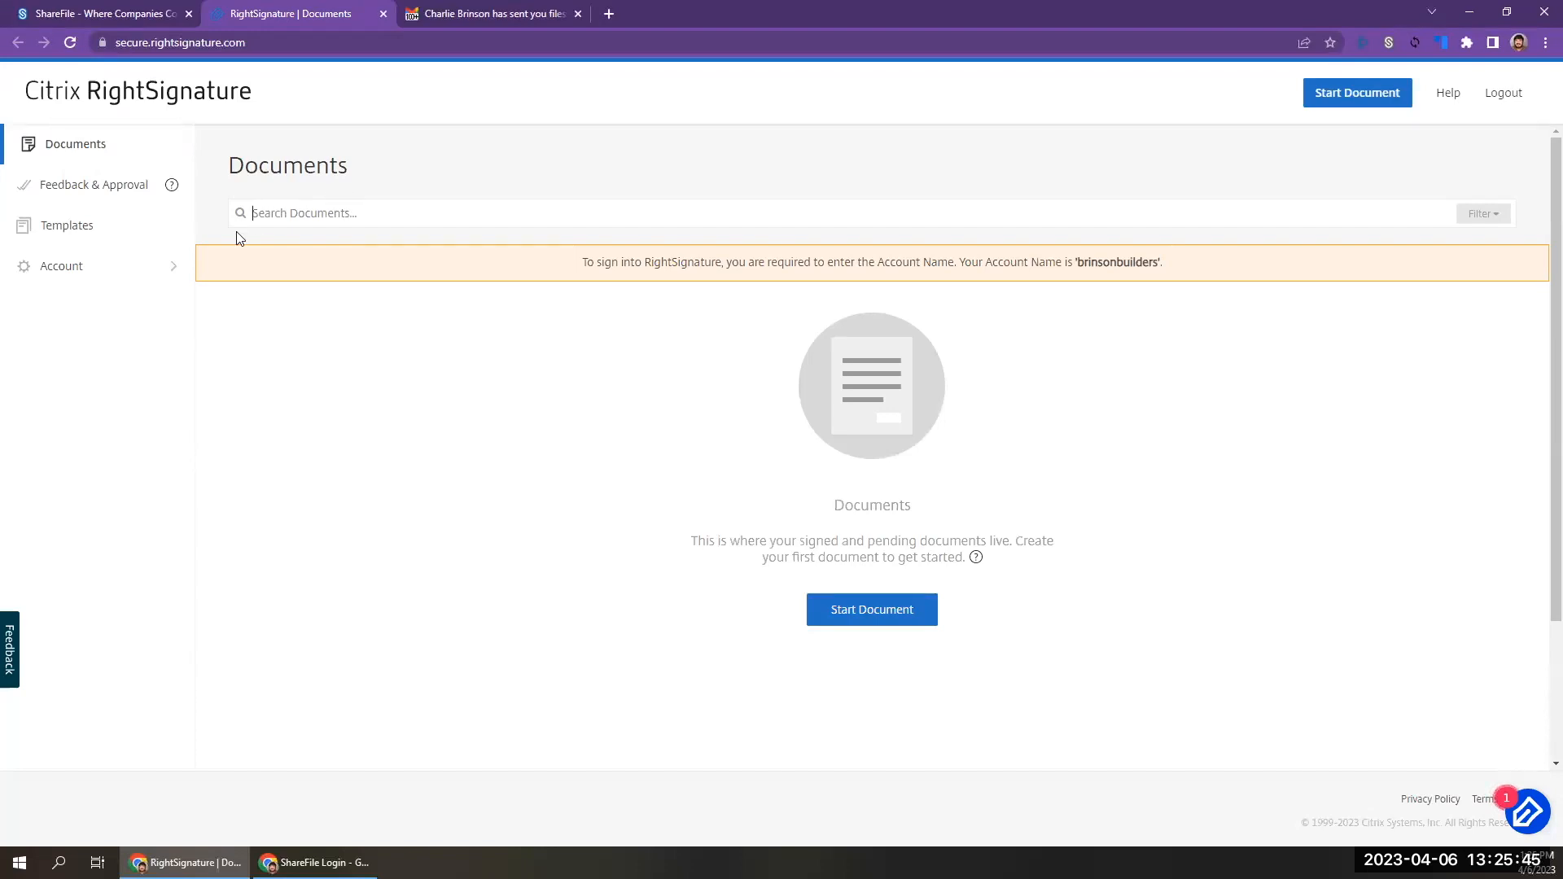
click(128, 278)
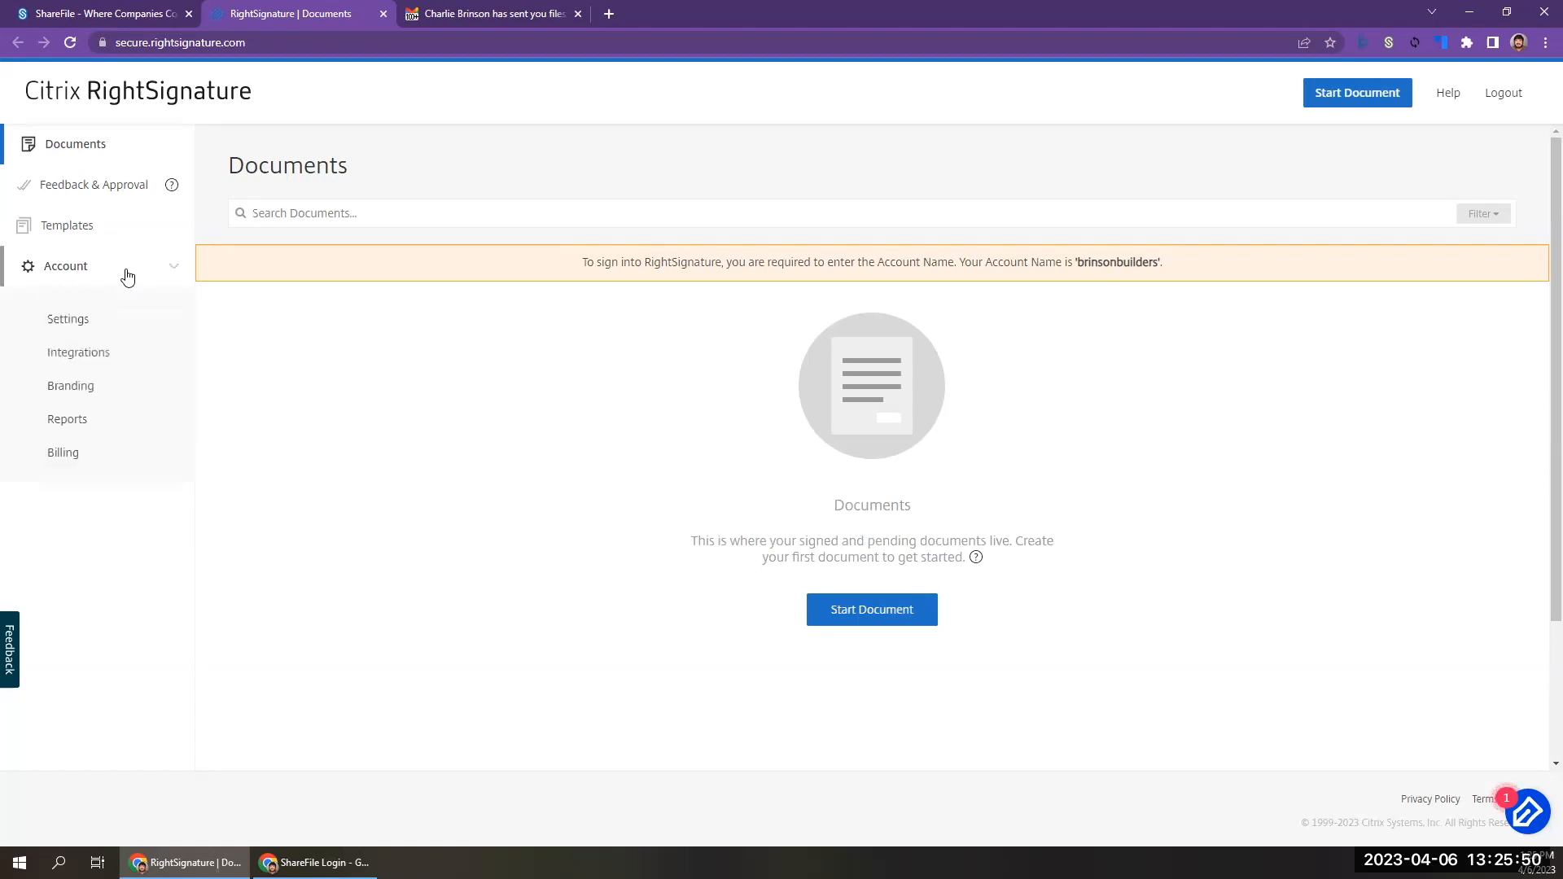
click(72, 389)
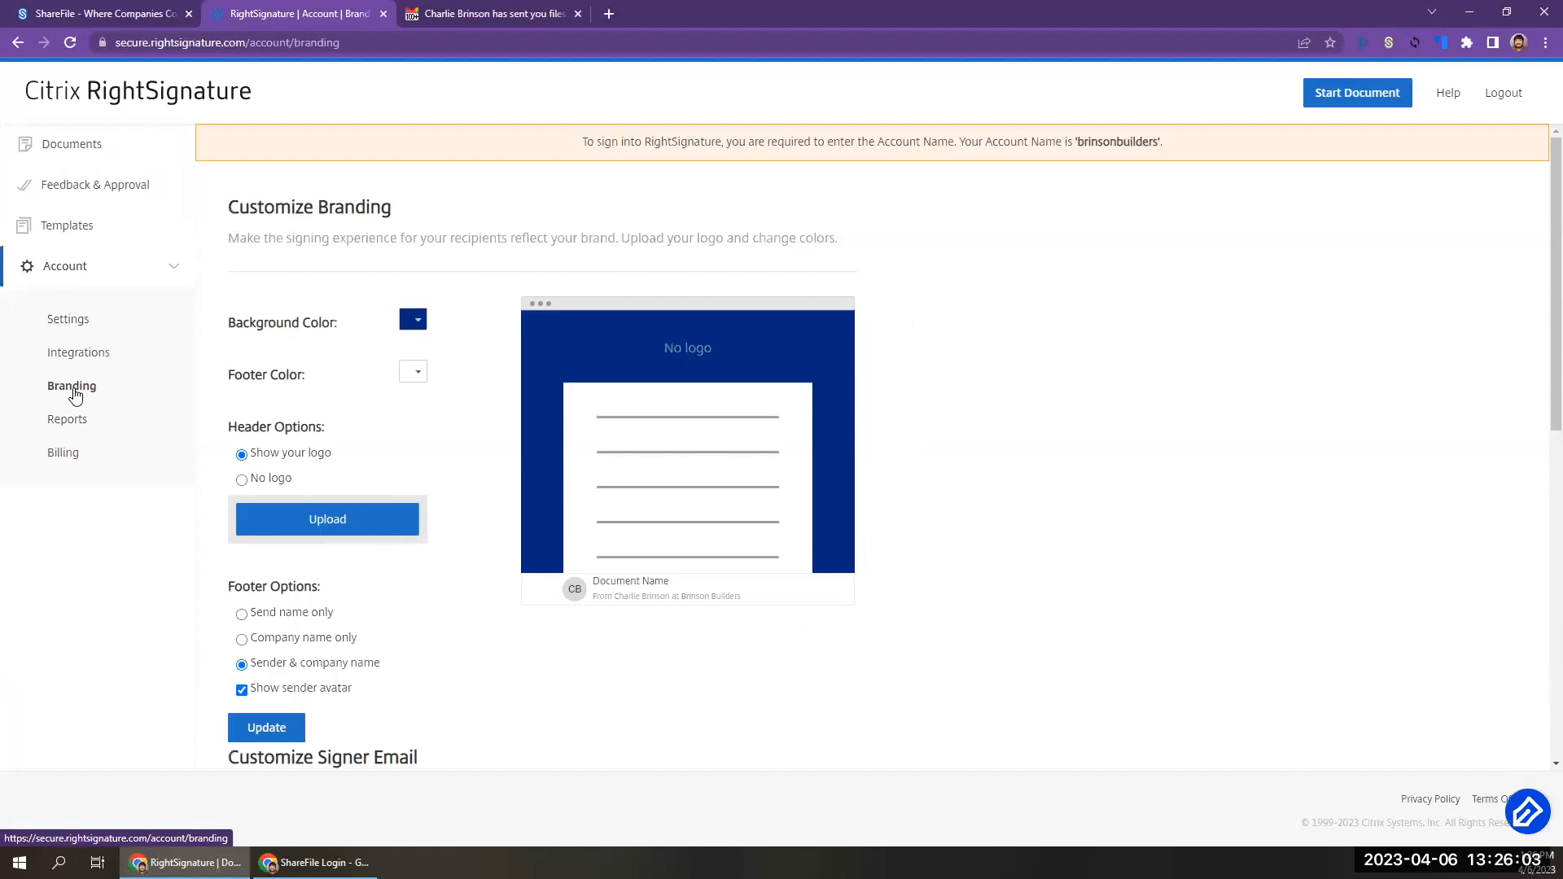
click(411, 328)
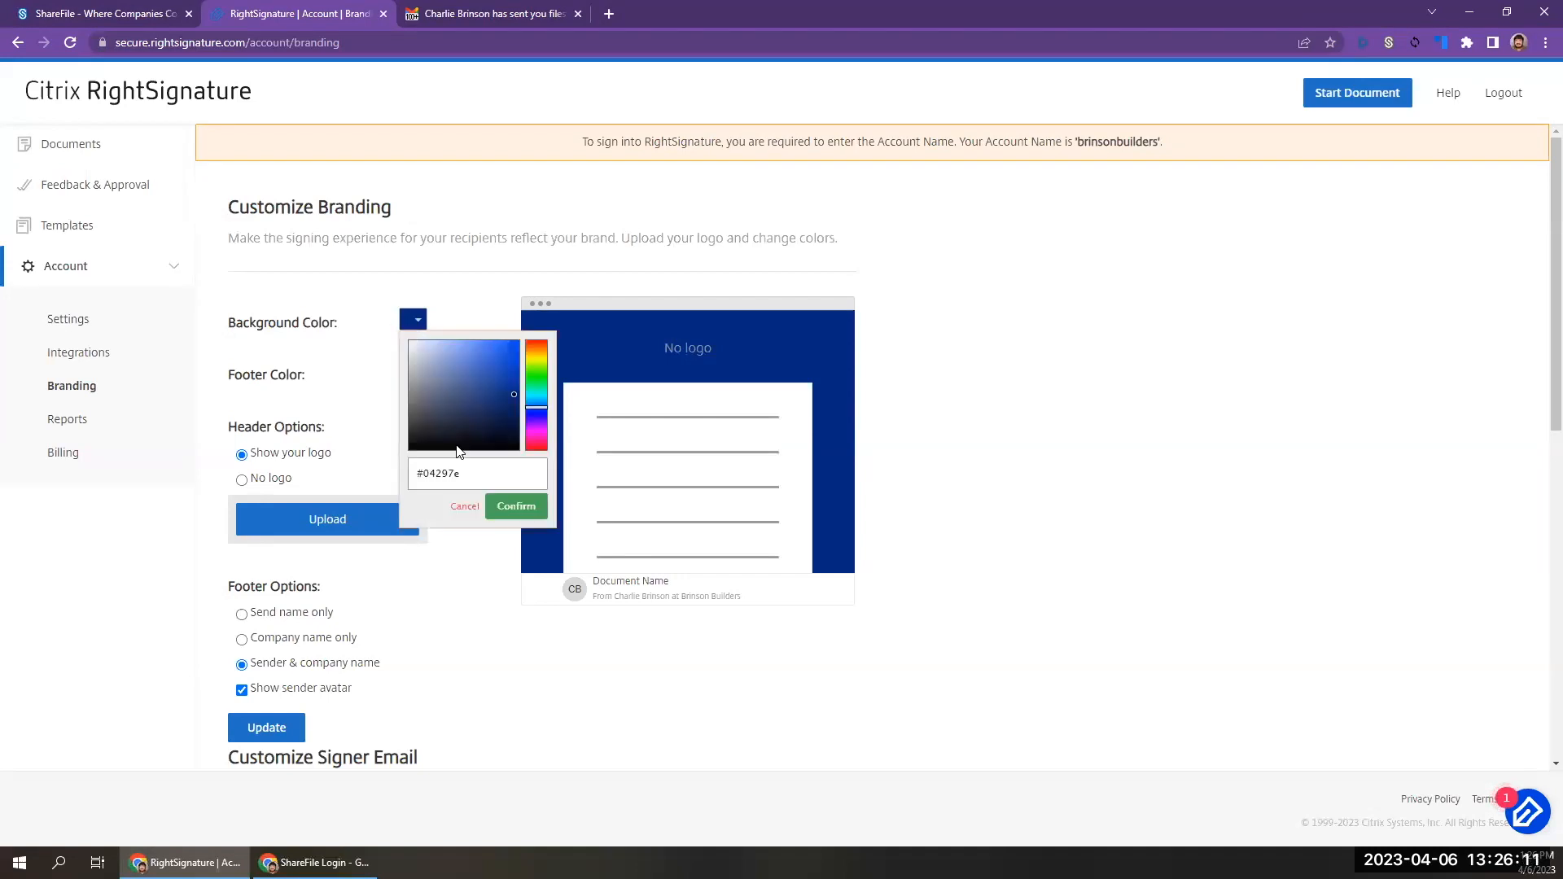
click(341, 355)
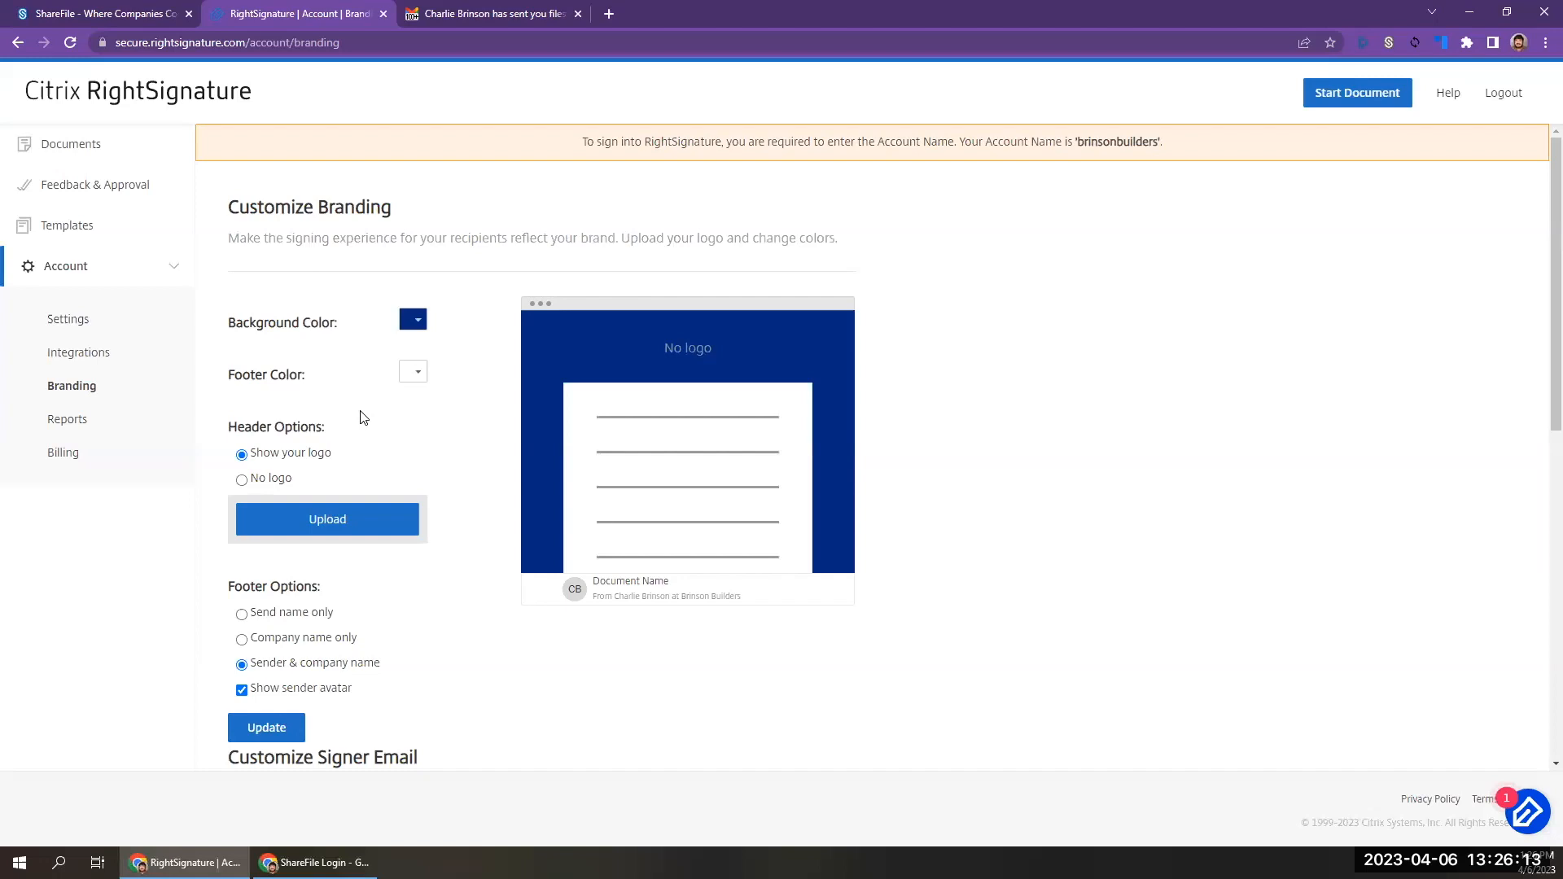
Upload brinsonbuilderslogo.png as the header logo of the signing page and save the branding.
click(324, 521)
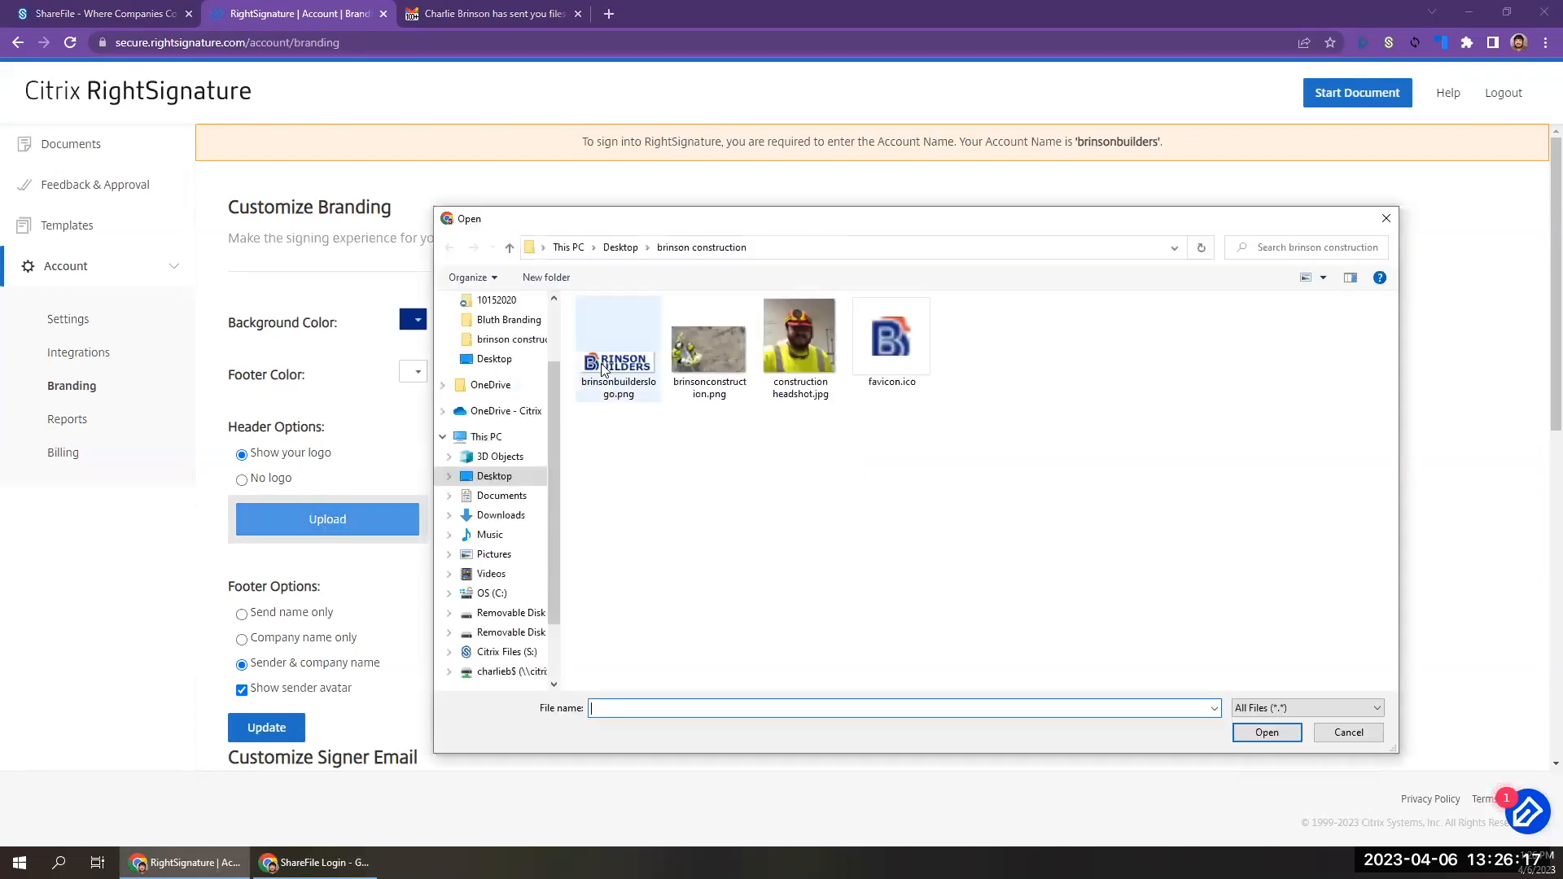
double_click(614, 359)
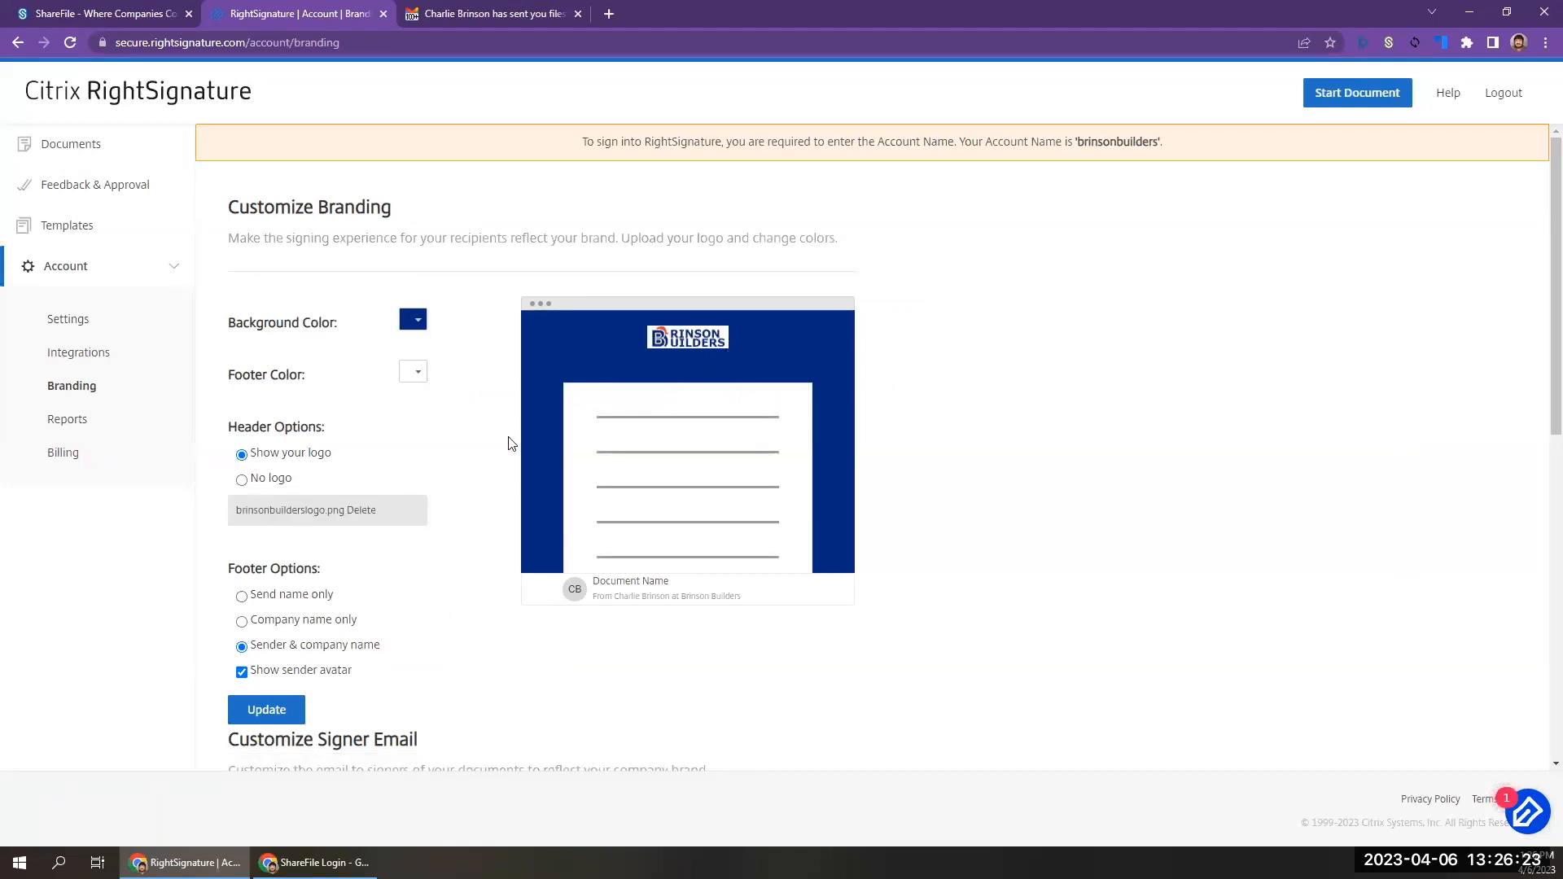
scroll(355, 639, down, 2)
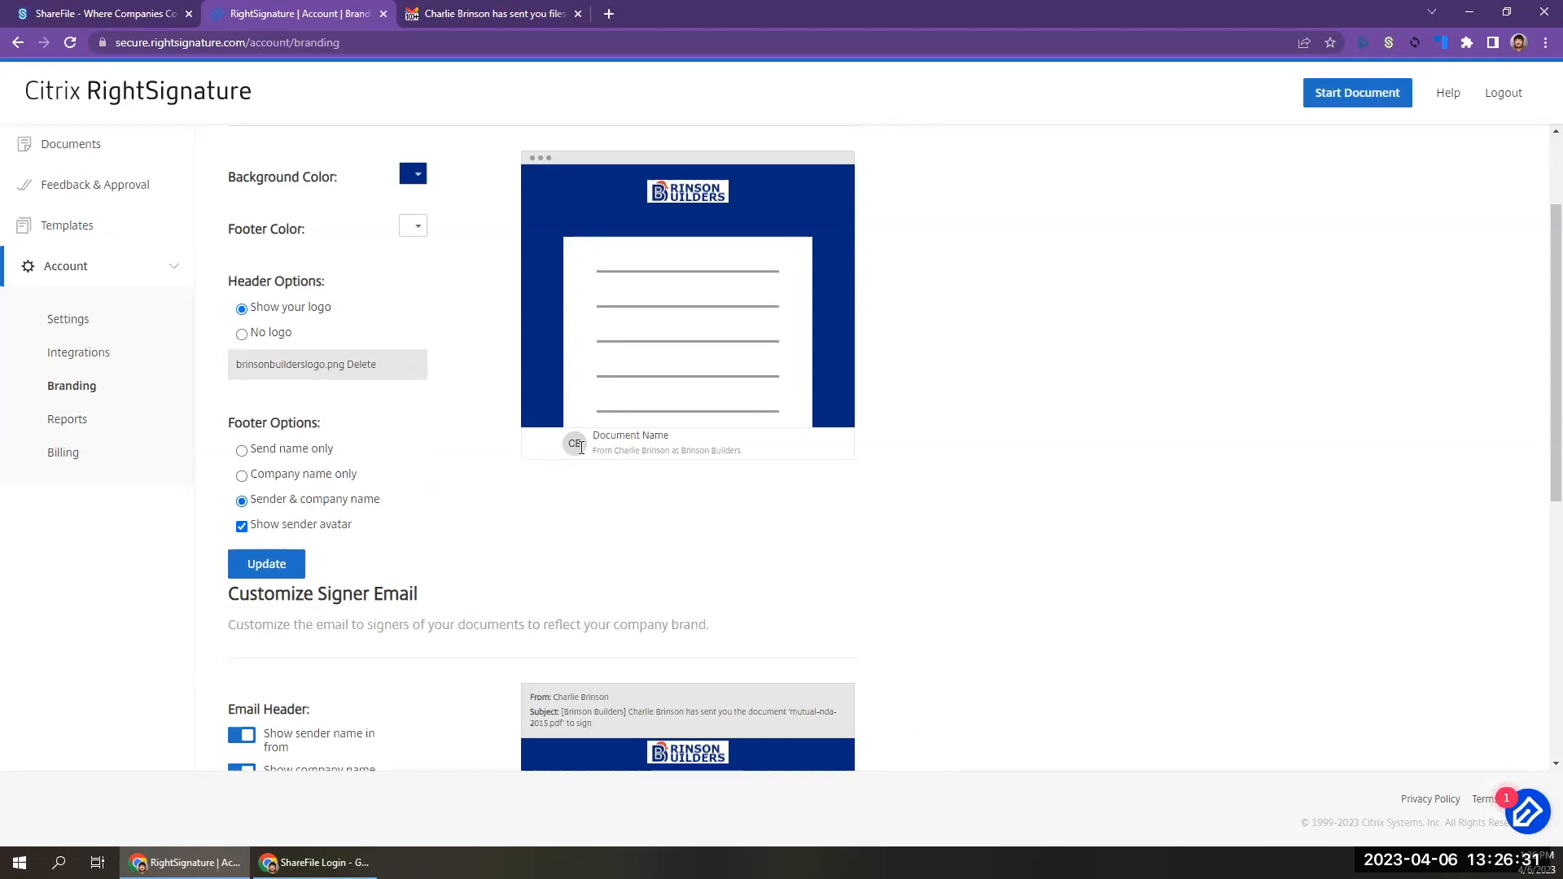
click(297, 576)
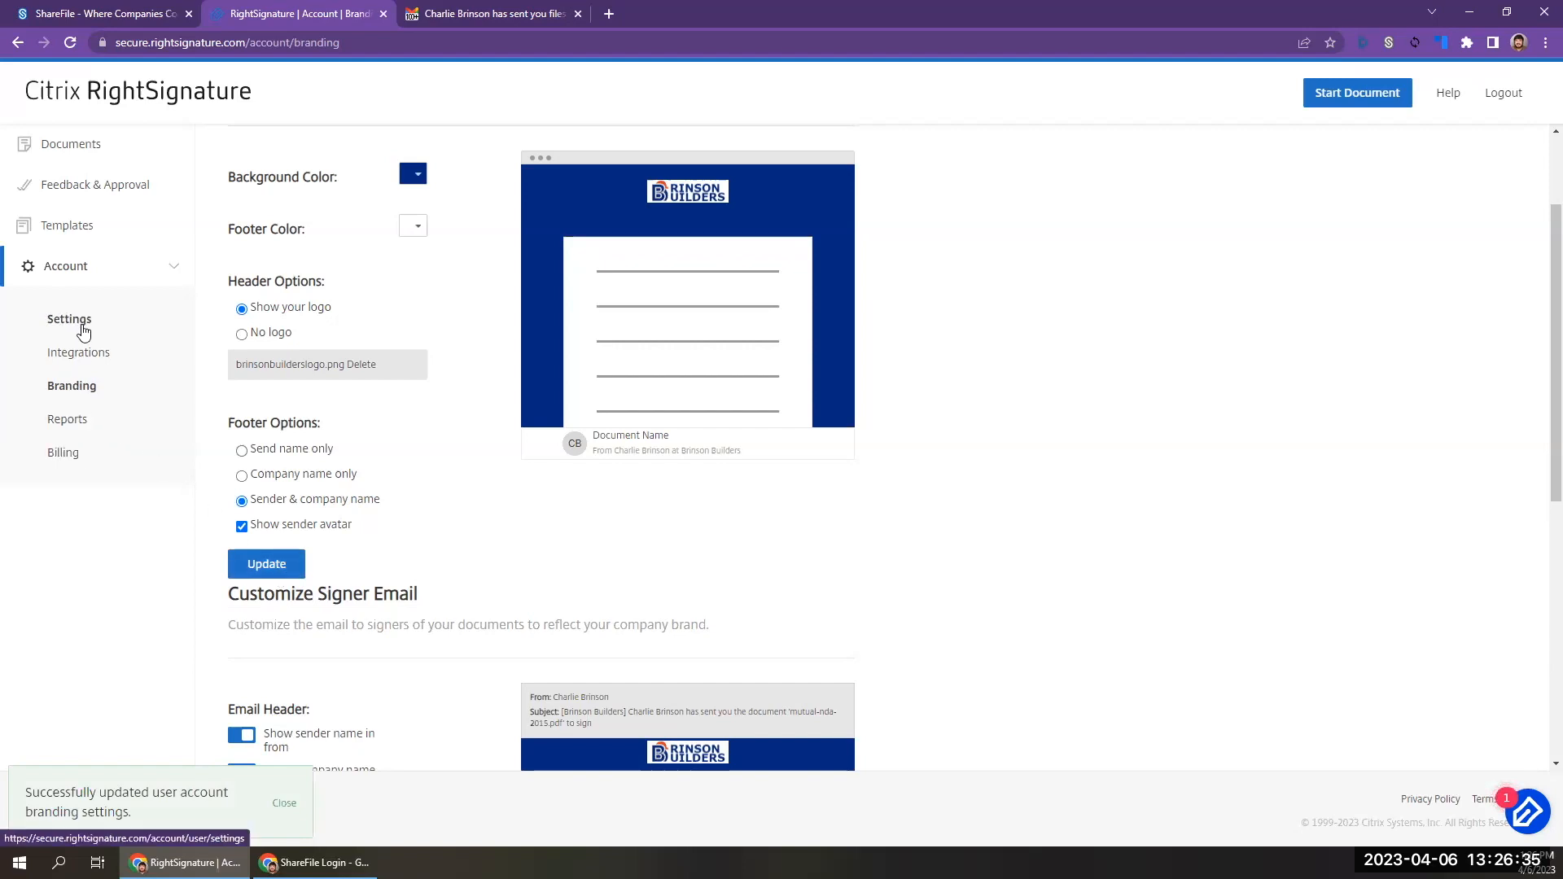
Upload construction headshot.jpg as the avatar in the RightSignature account settings and return to the branding page.
click(81, 323)
click(745, 222)
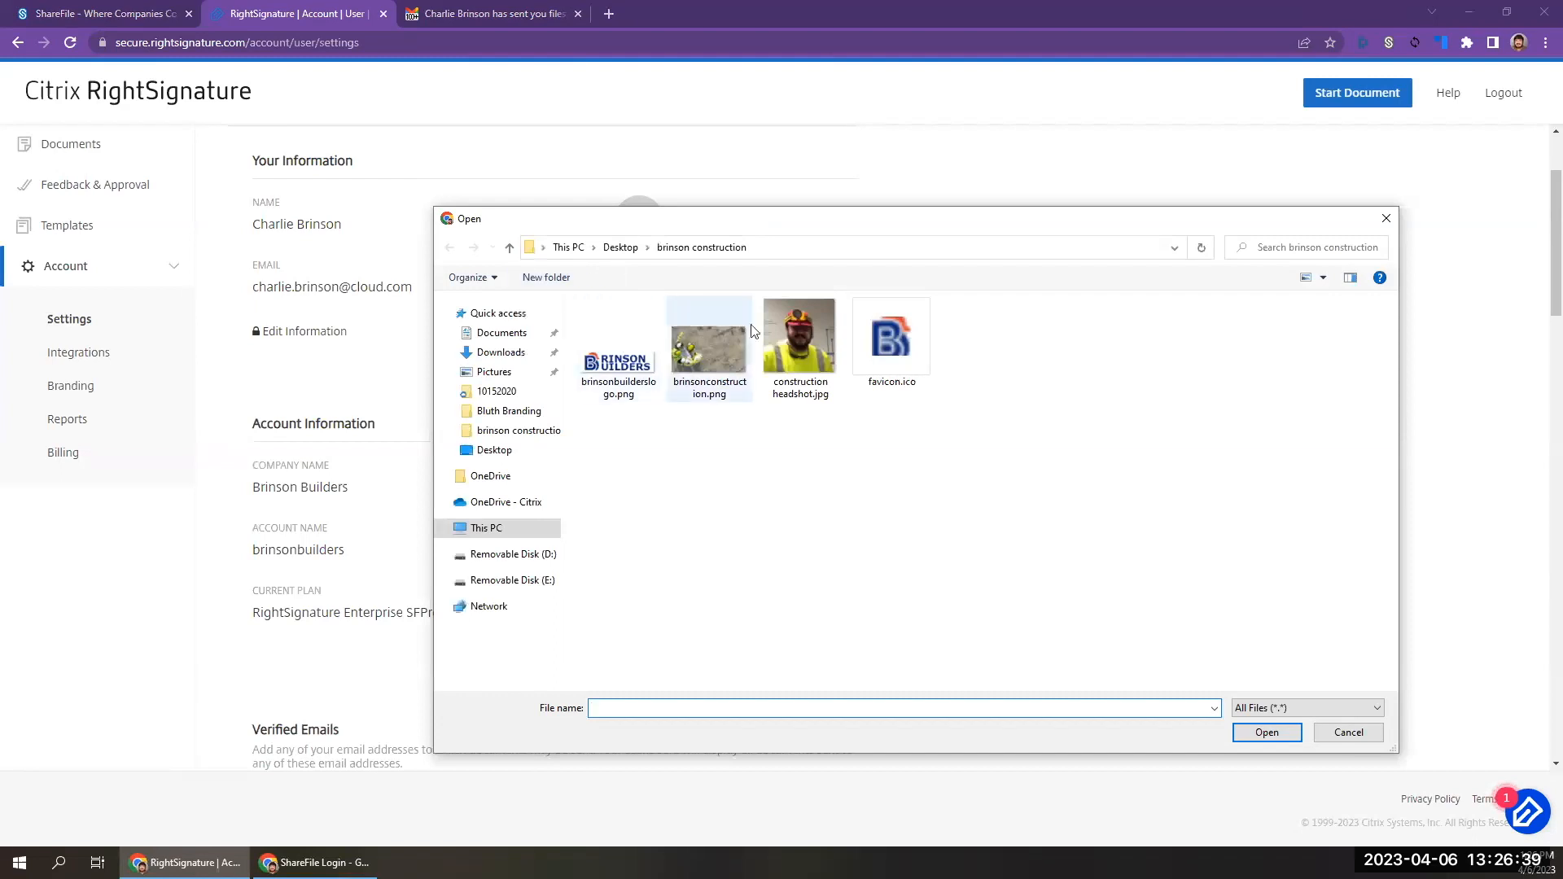
double_click(786, 339)
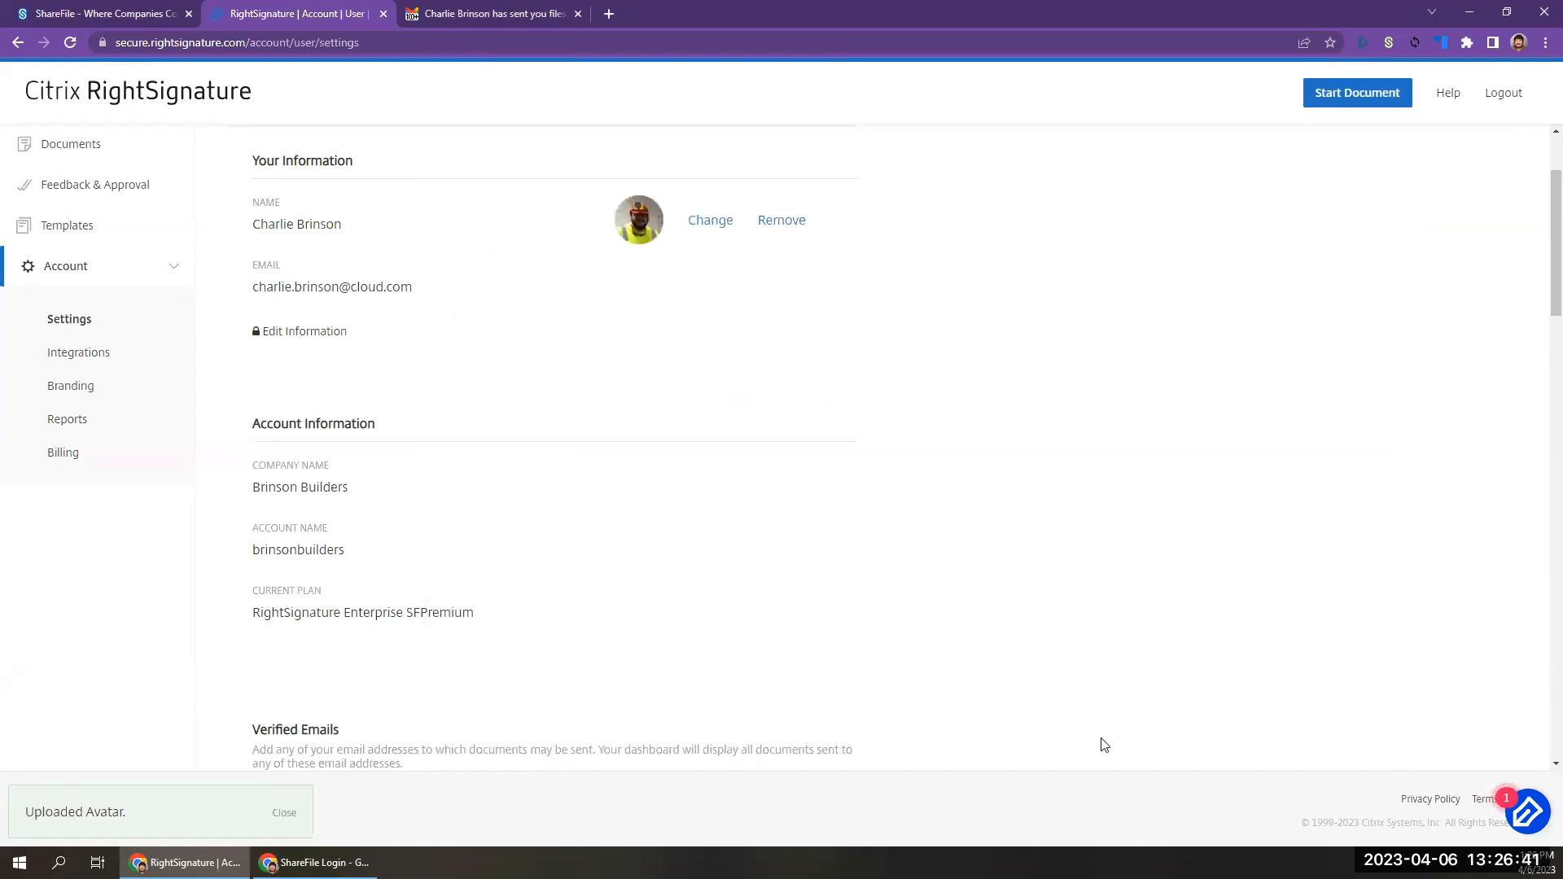
click(70, 384)
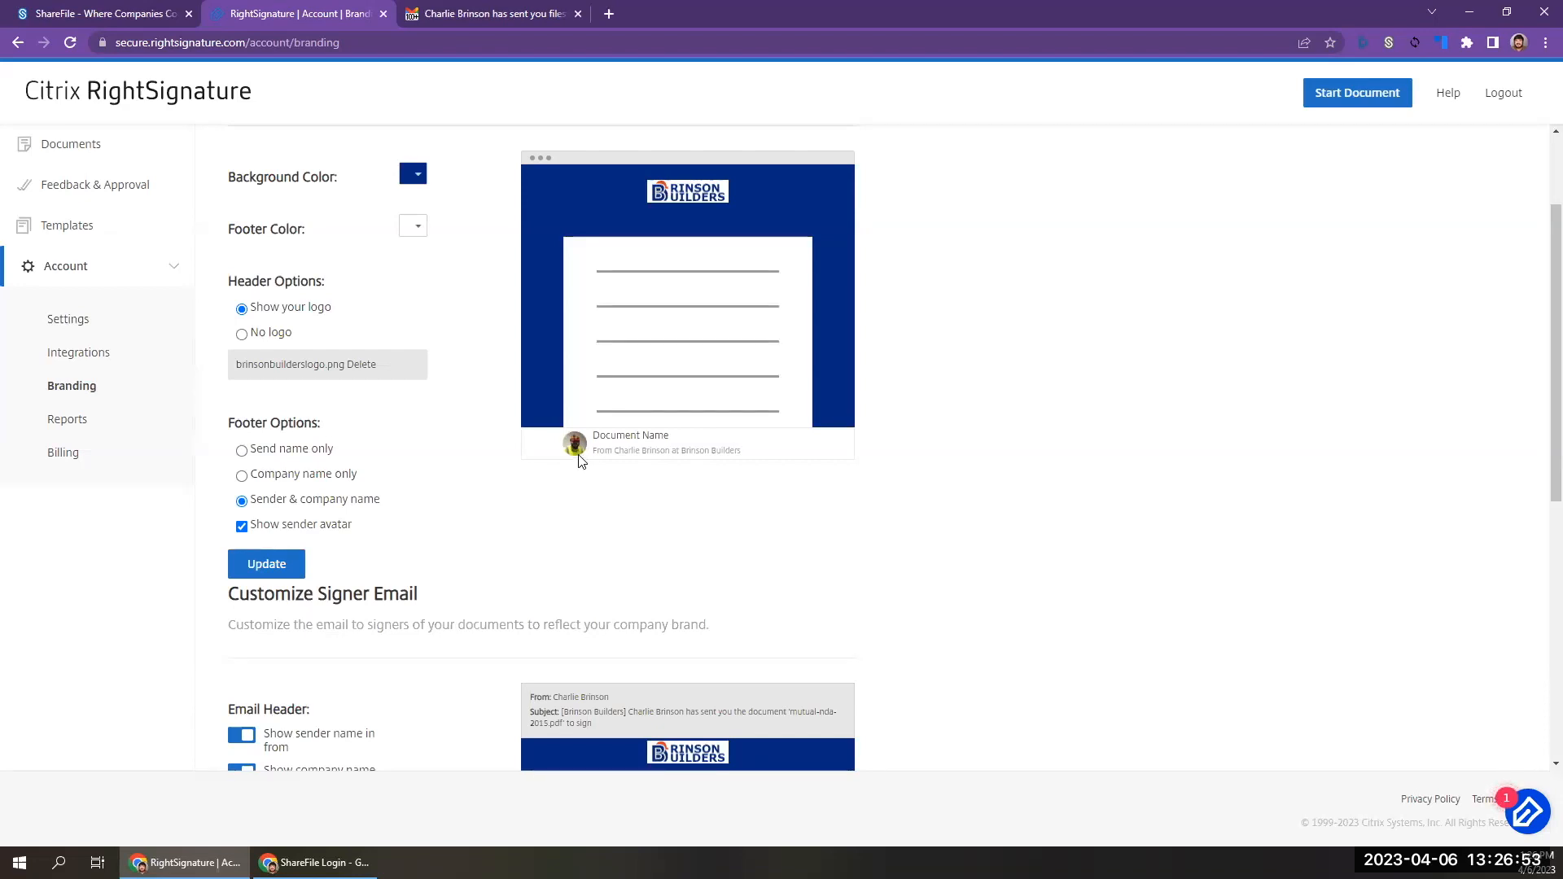
Try toggling the signer email's Use document in subject option and Custom Email Greeting, restoring both.
scroll(580, 457, down, 1)
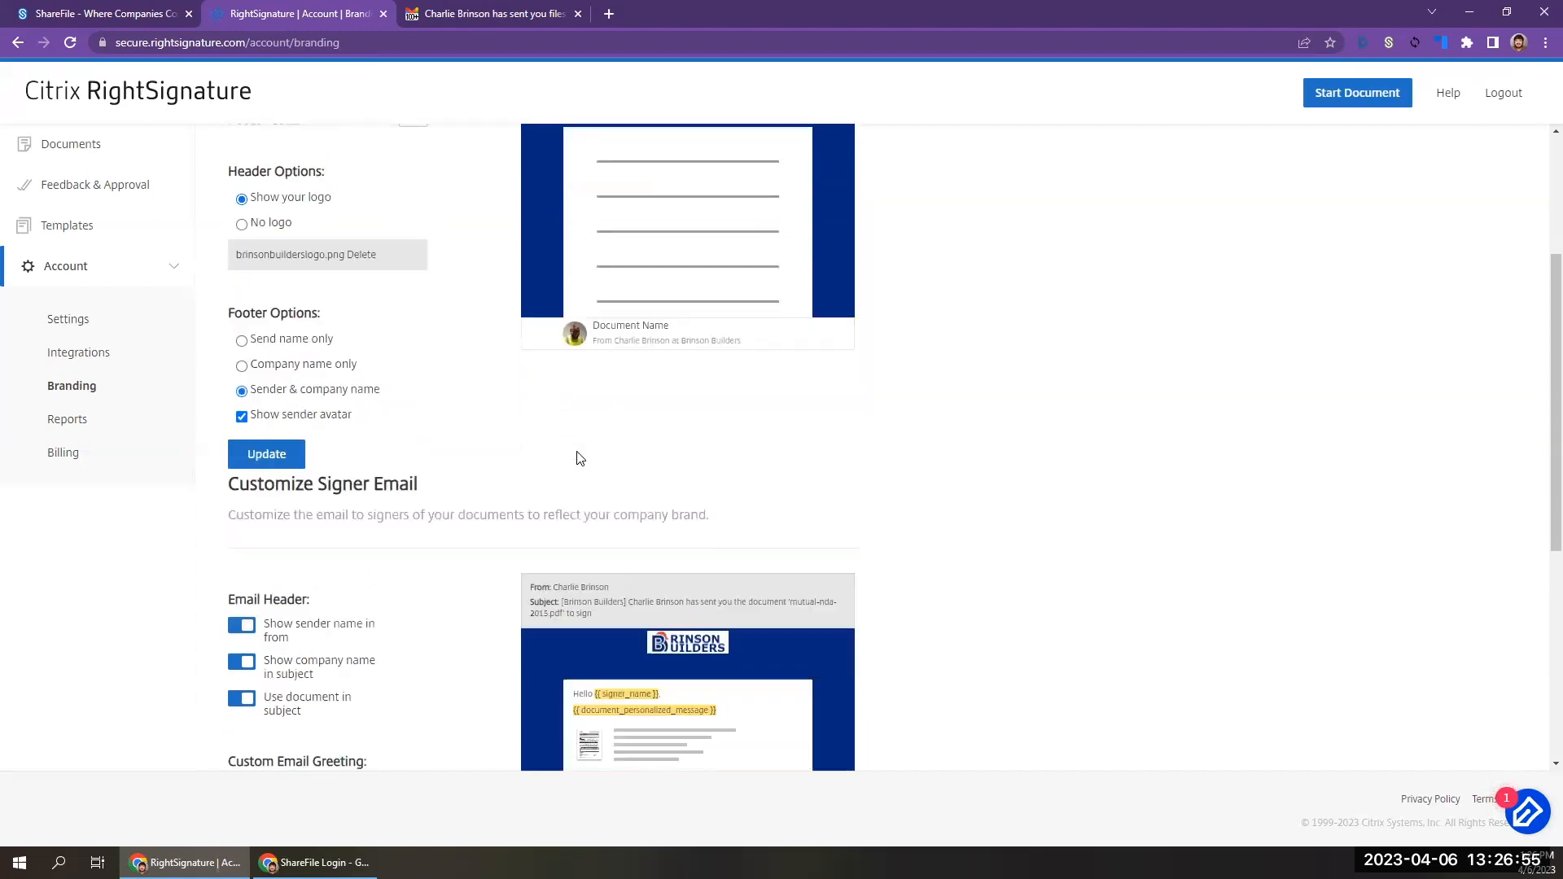
scroll(579, 458, down, 4)
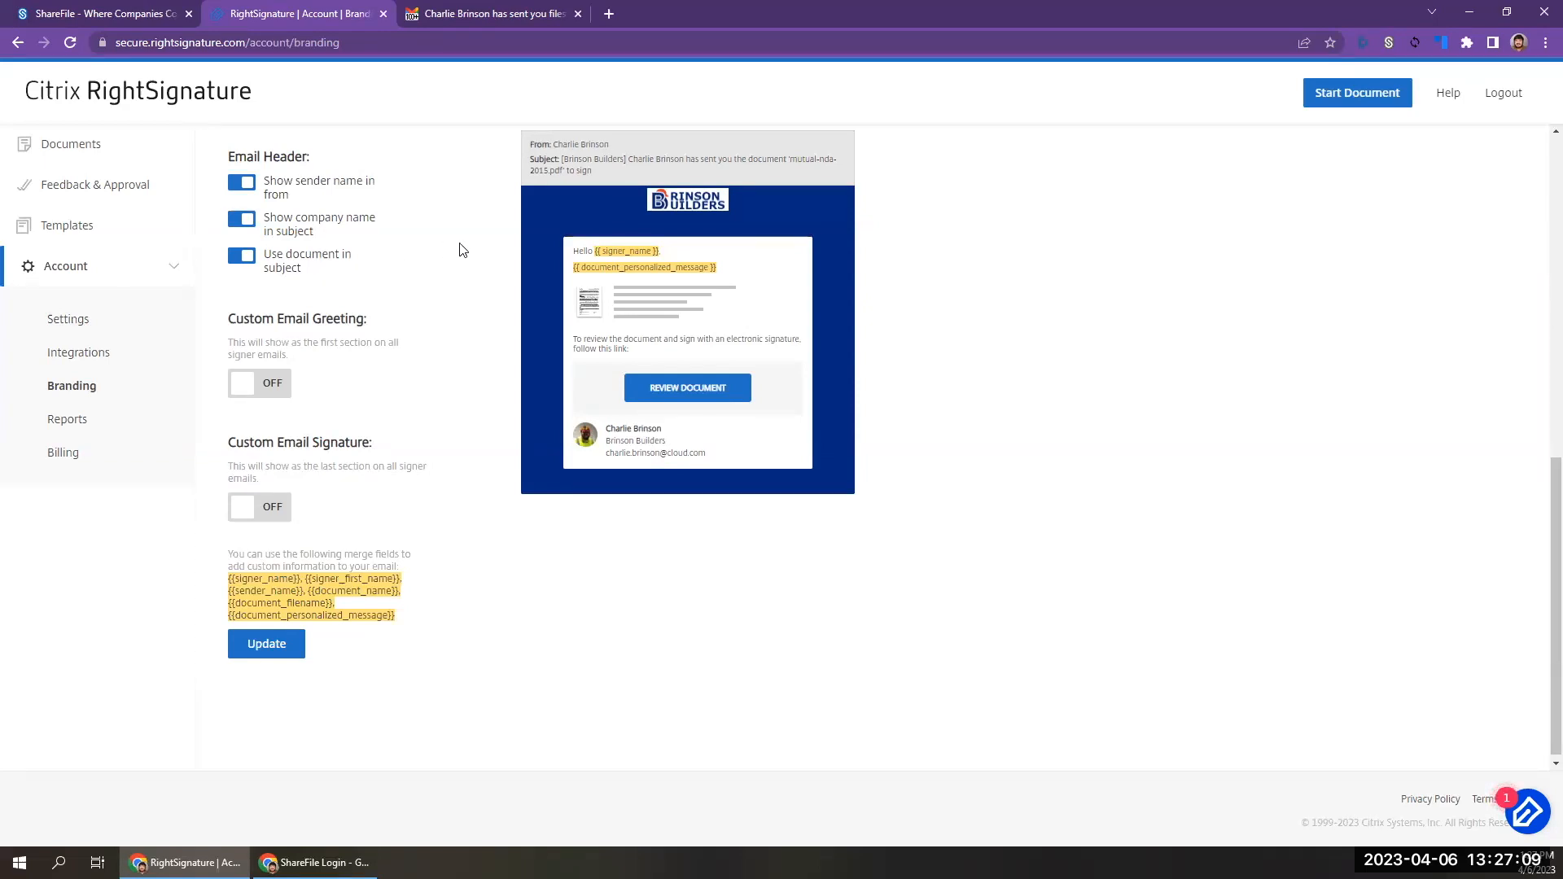
click(243, 257)
click(240, 259)
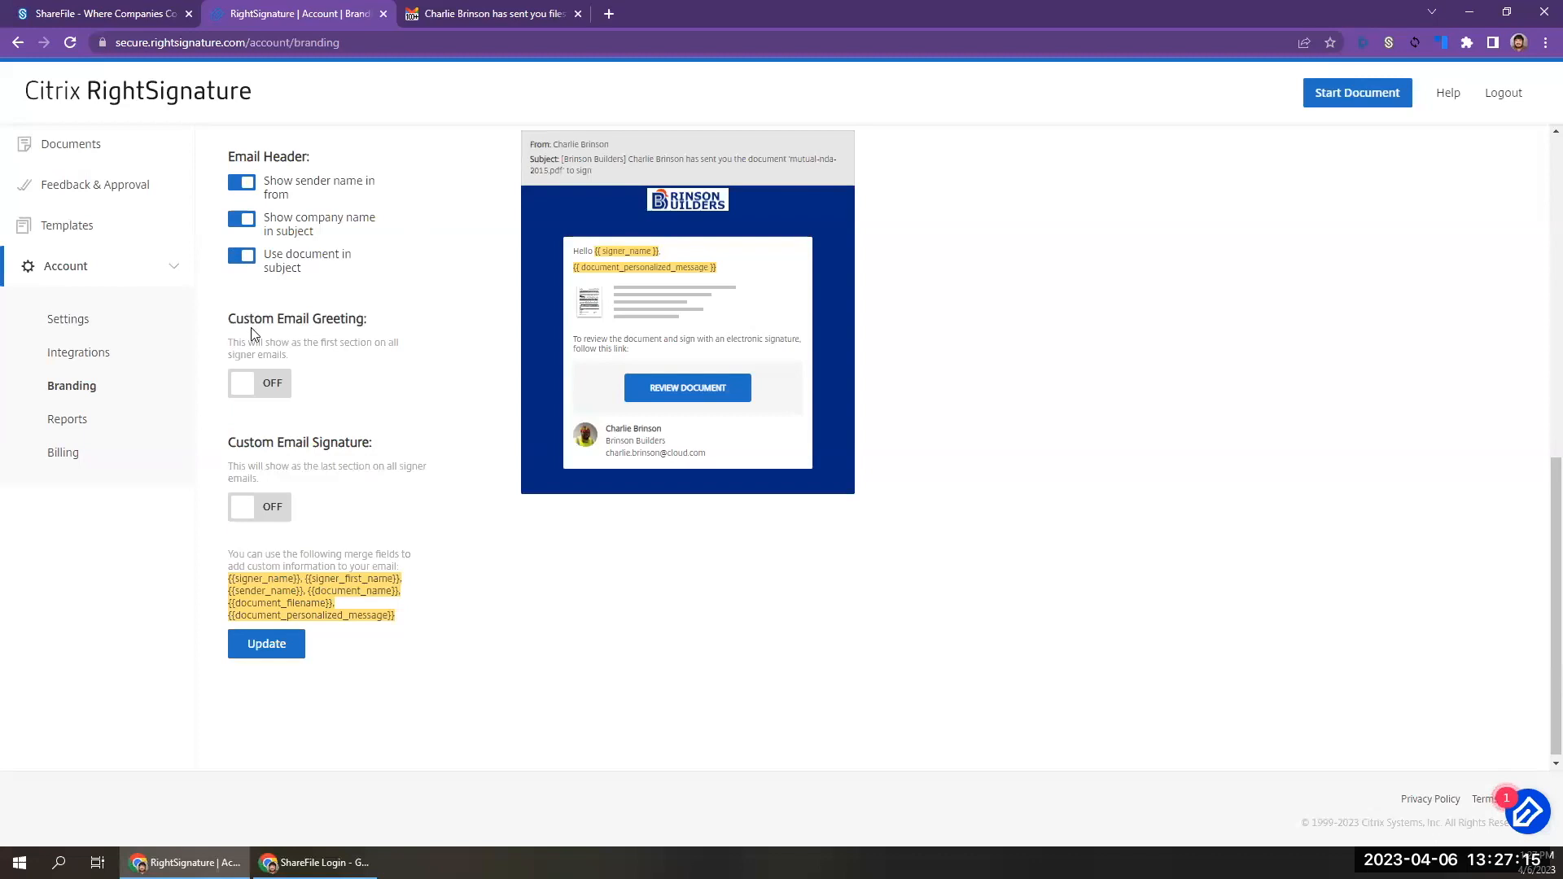
click(249, 384)
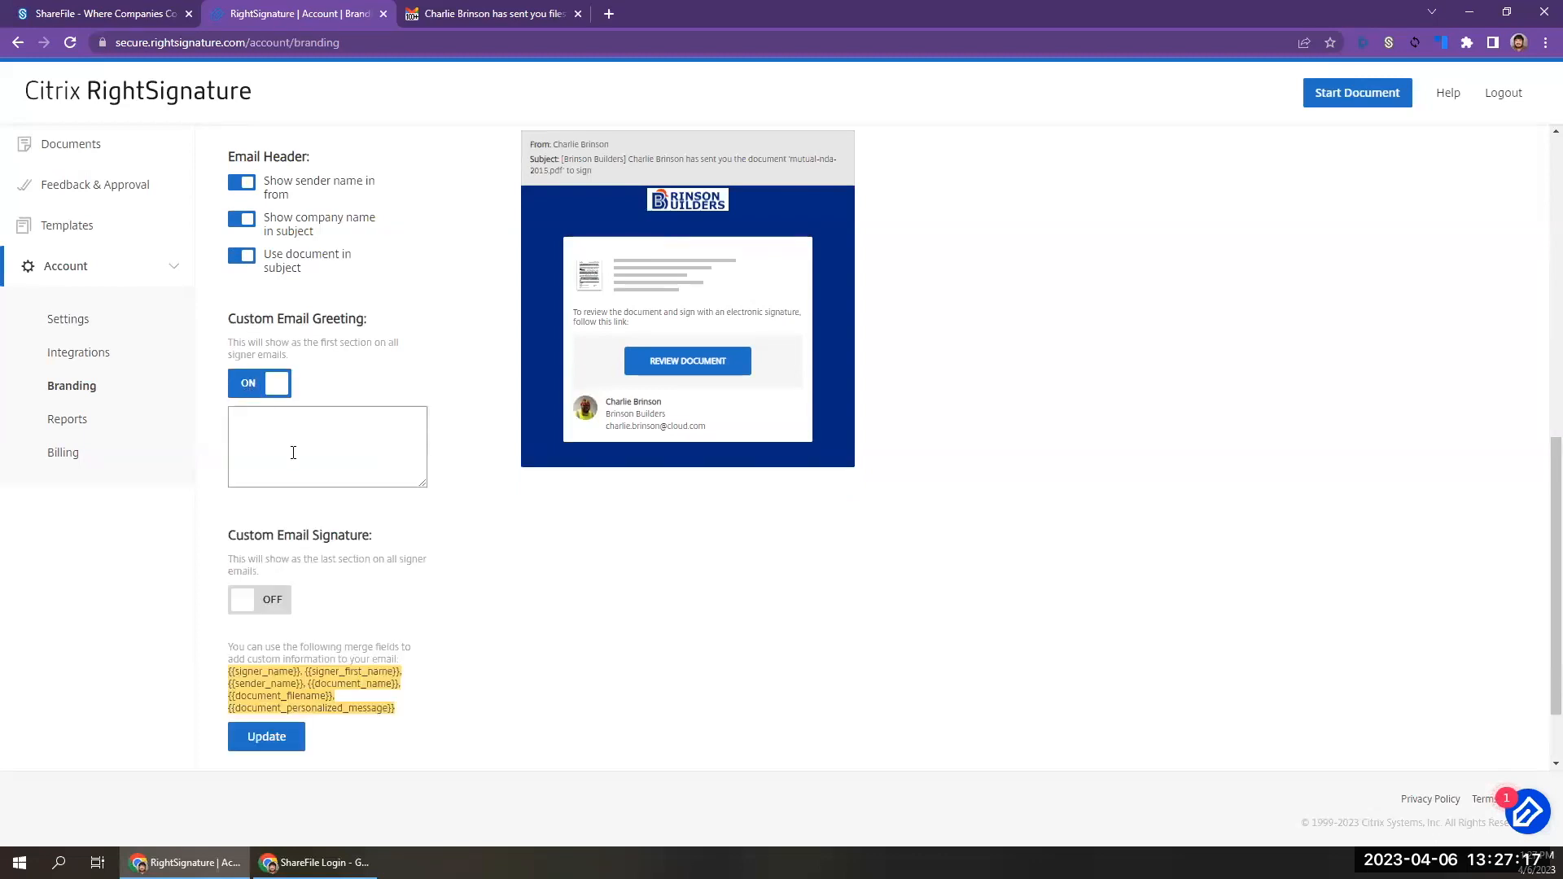
click(273, 384)
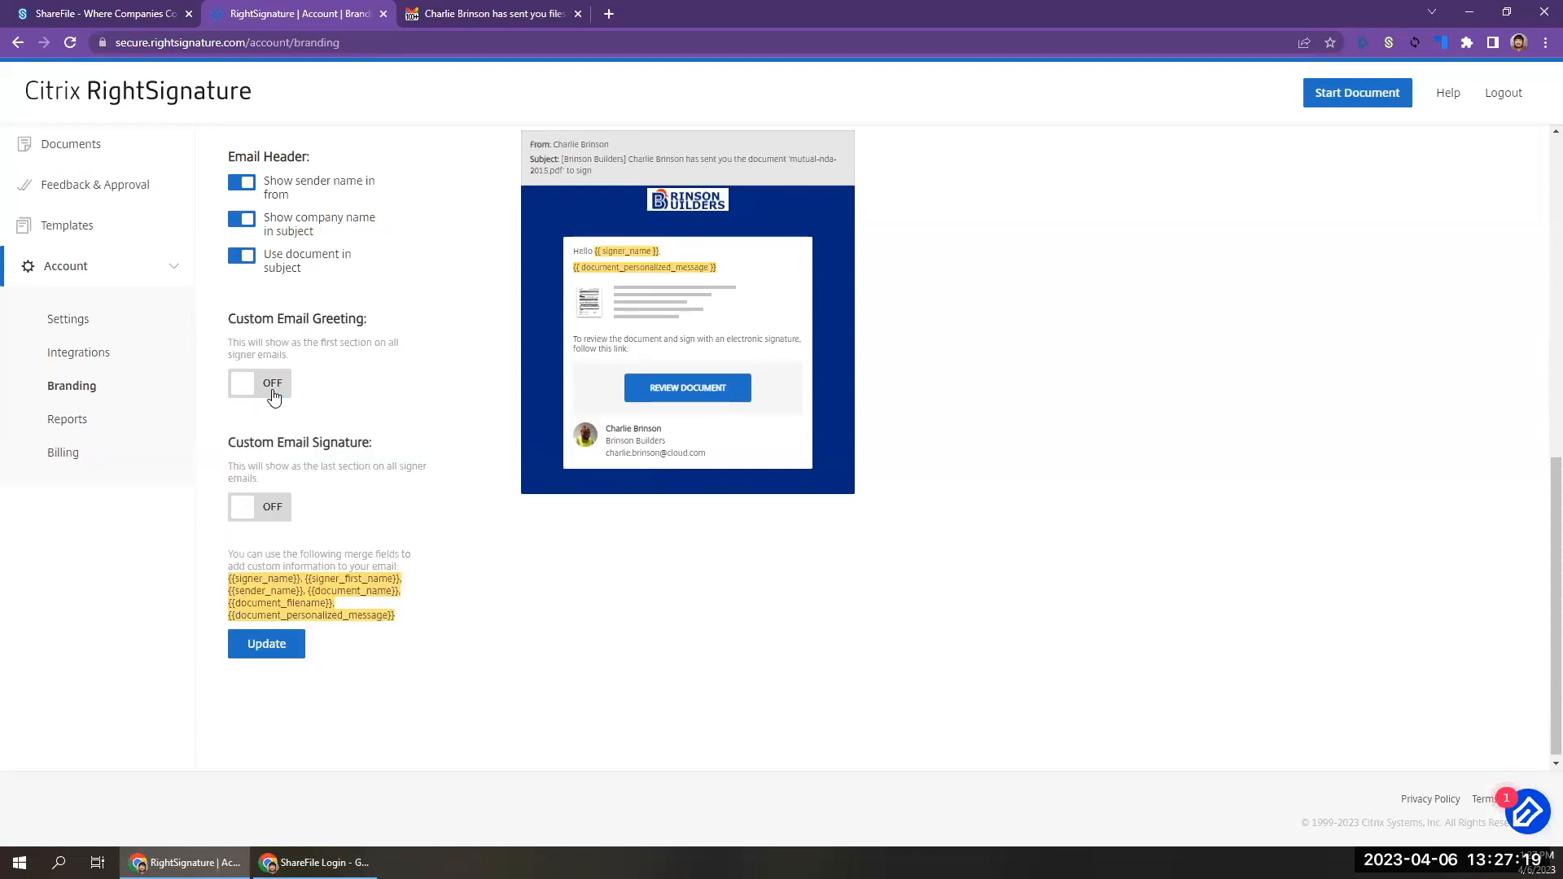
Turn on the Custom Email Signature for signer emails and enter "Thanks for signing {{sender_name}}", using the sender name merge field.
click(249, 517)
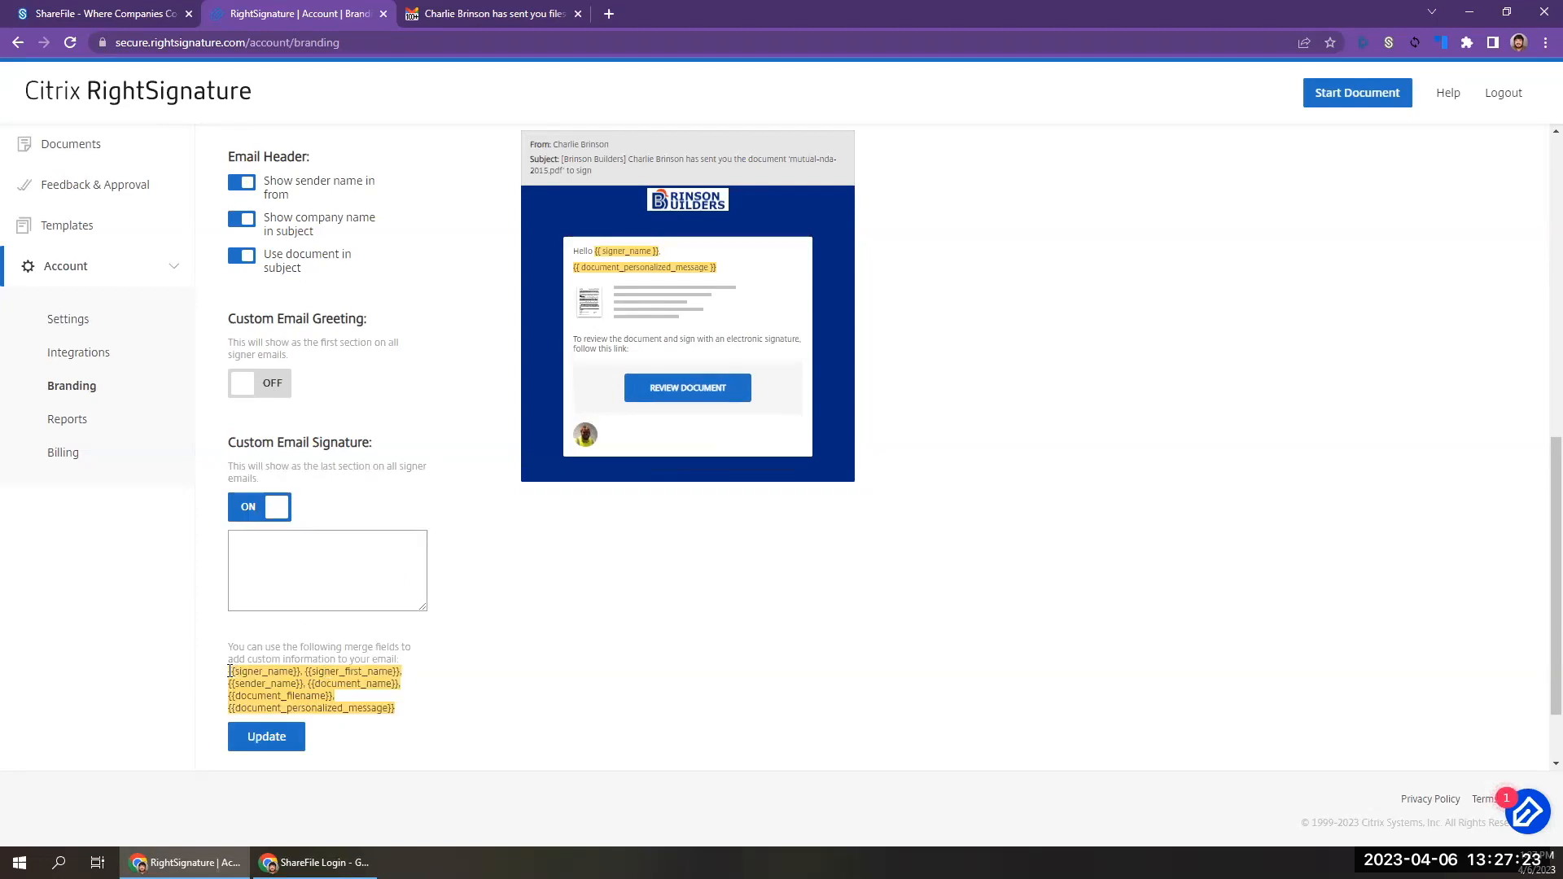
drag(227, 669, 311, 696)
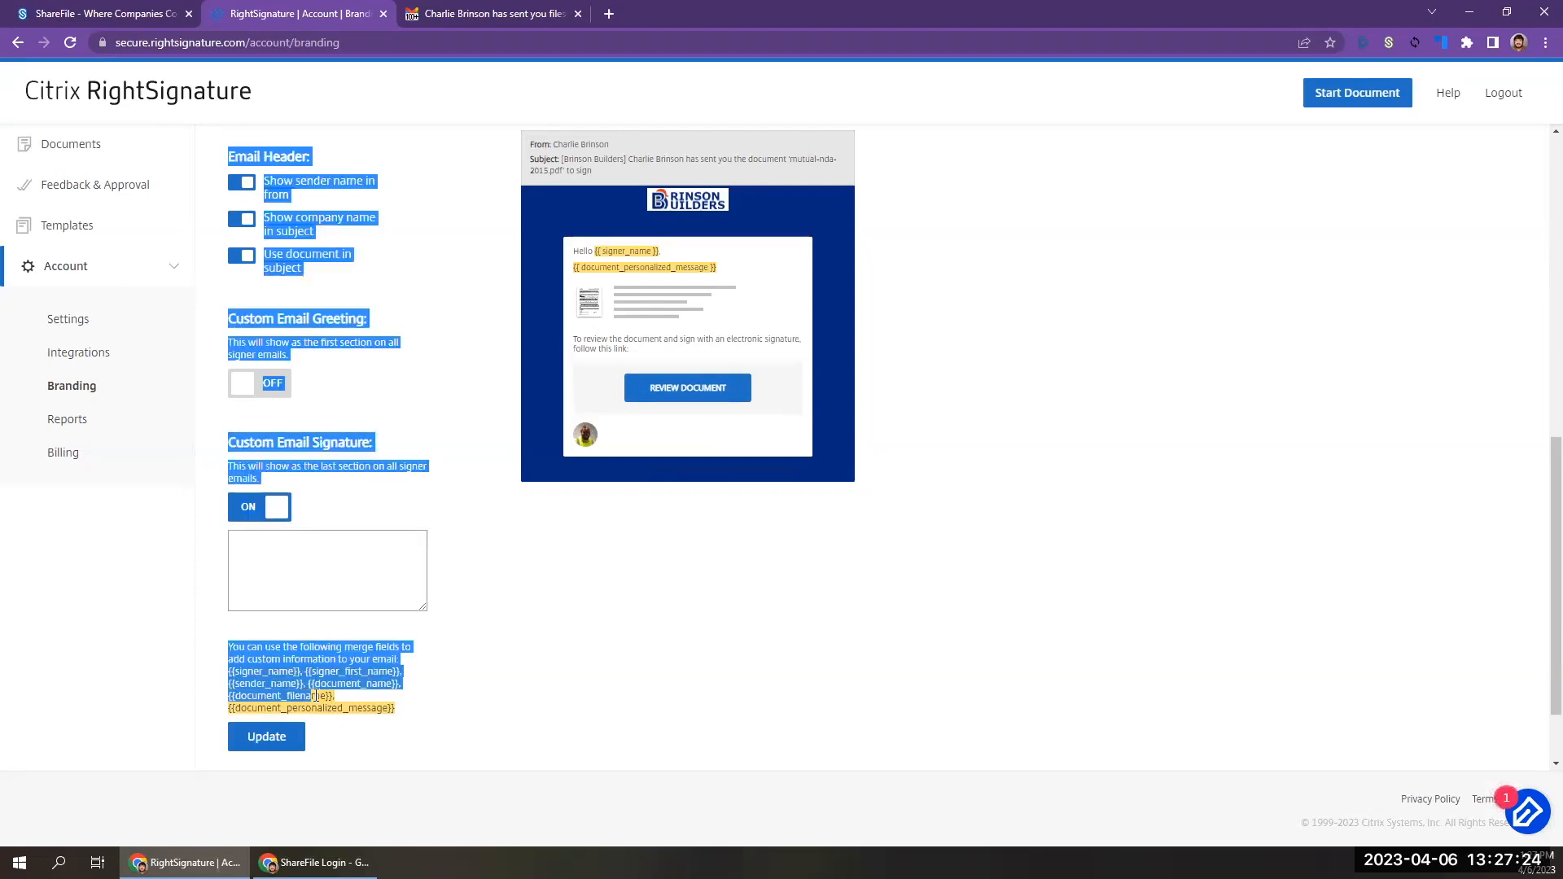
click(422, 653)
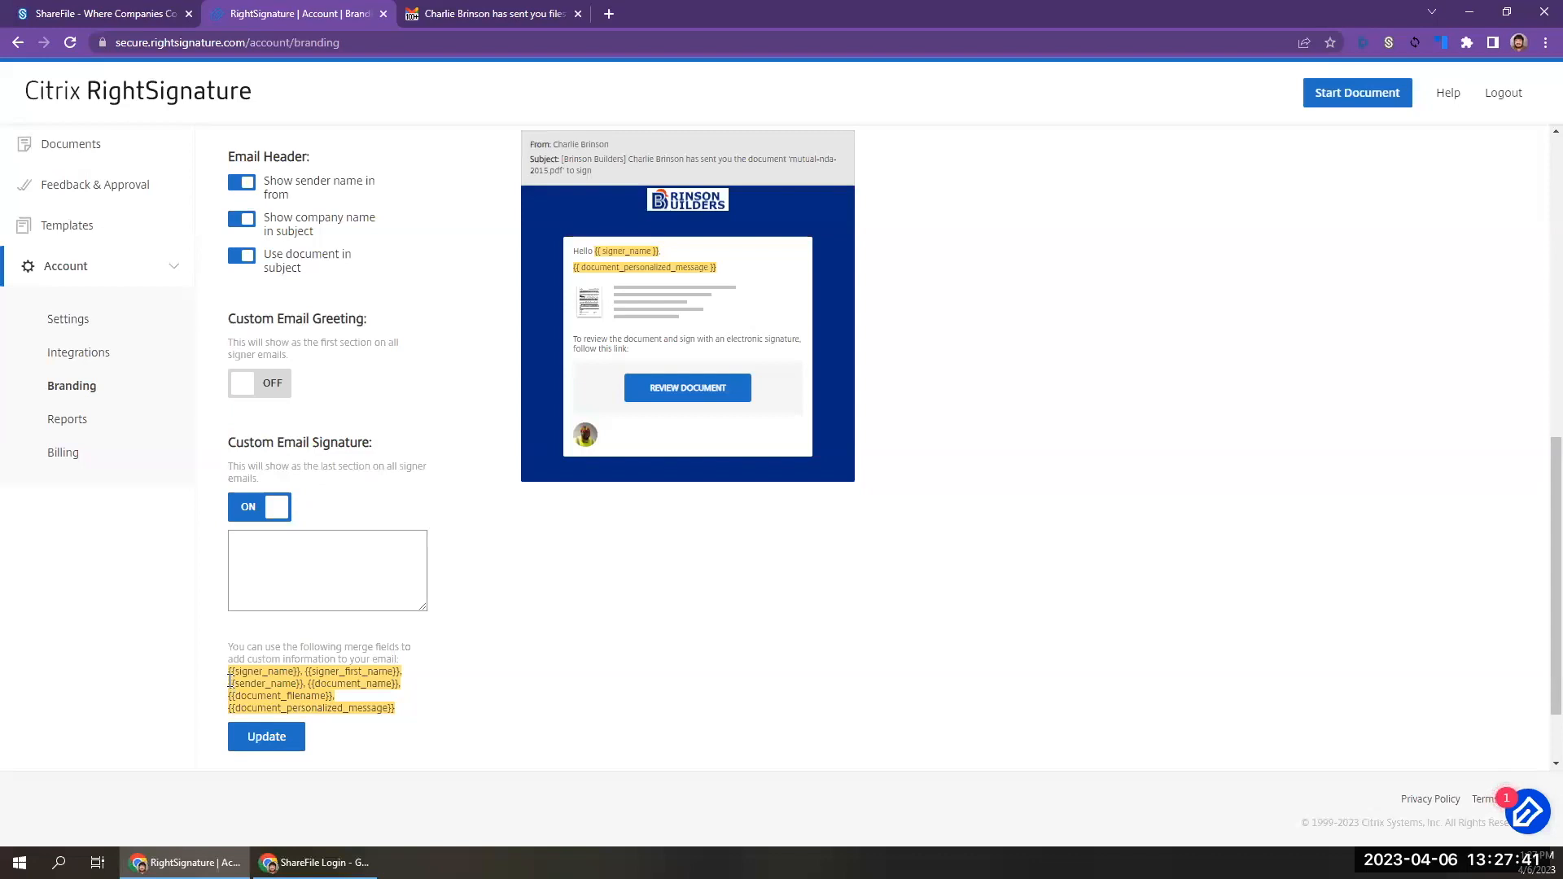
drag(229, 683, 304, 688)
key(ctrl+c)
click(280, 555)
text(Thanks)
text( fir)
text(r signing)
key(ctrl+v)
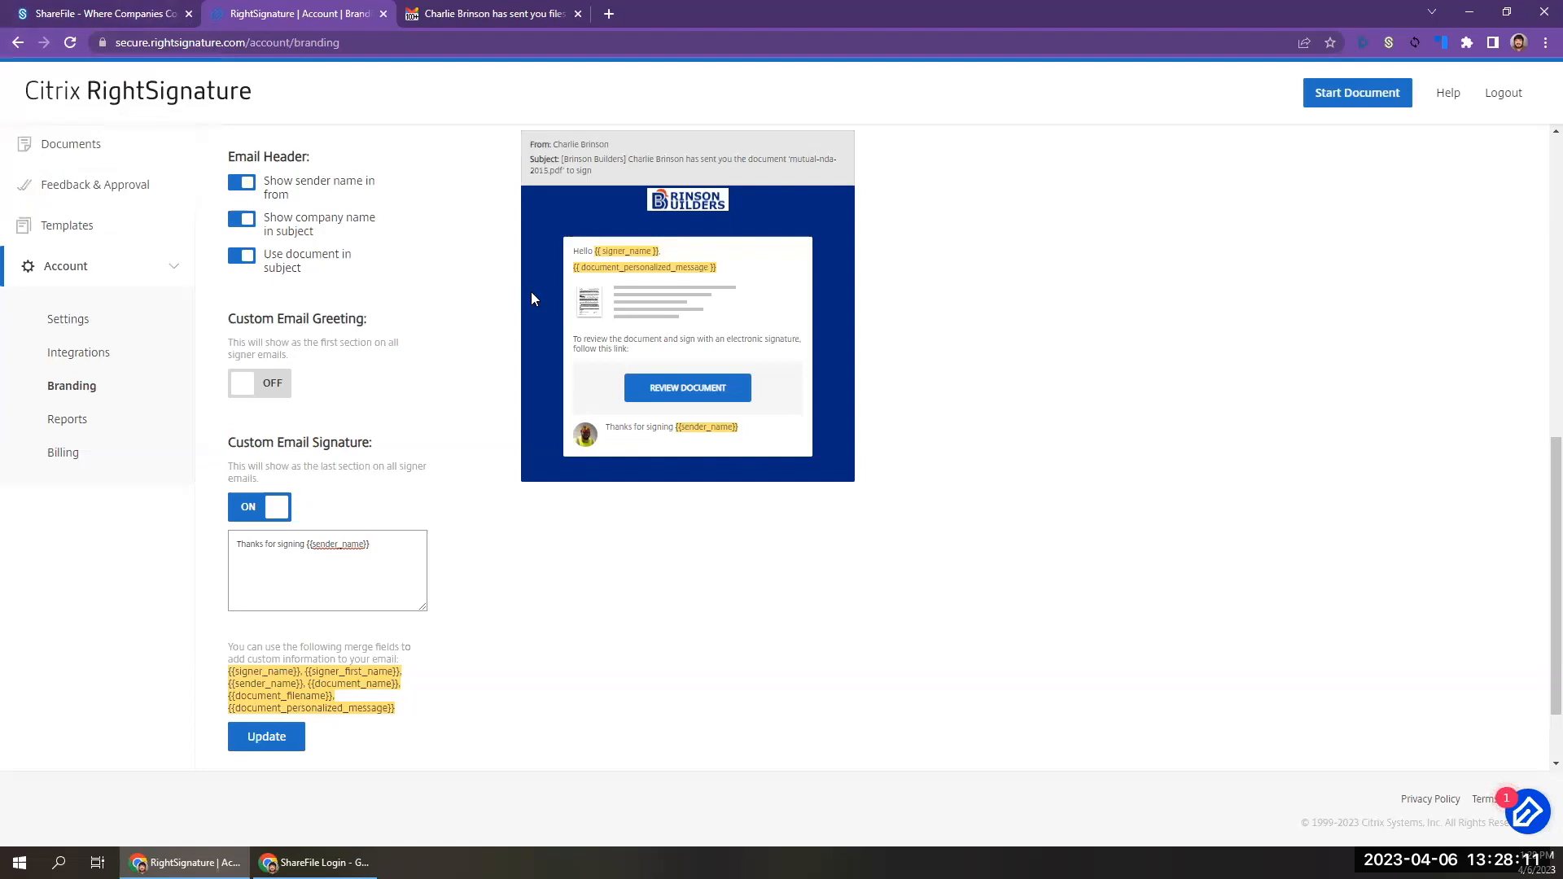
scroll(464, 304, up, 10)
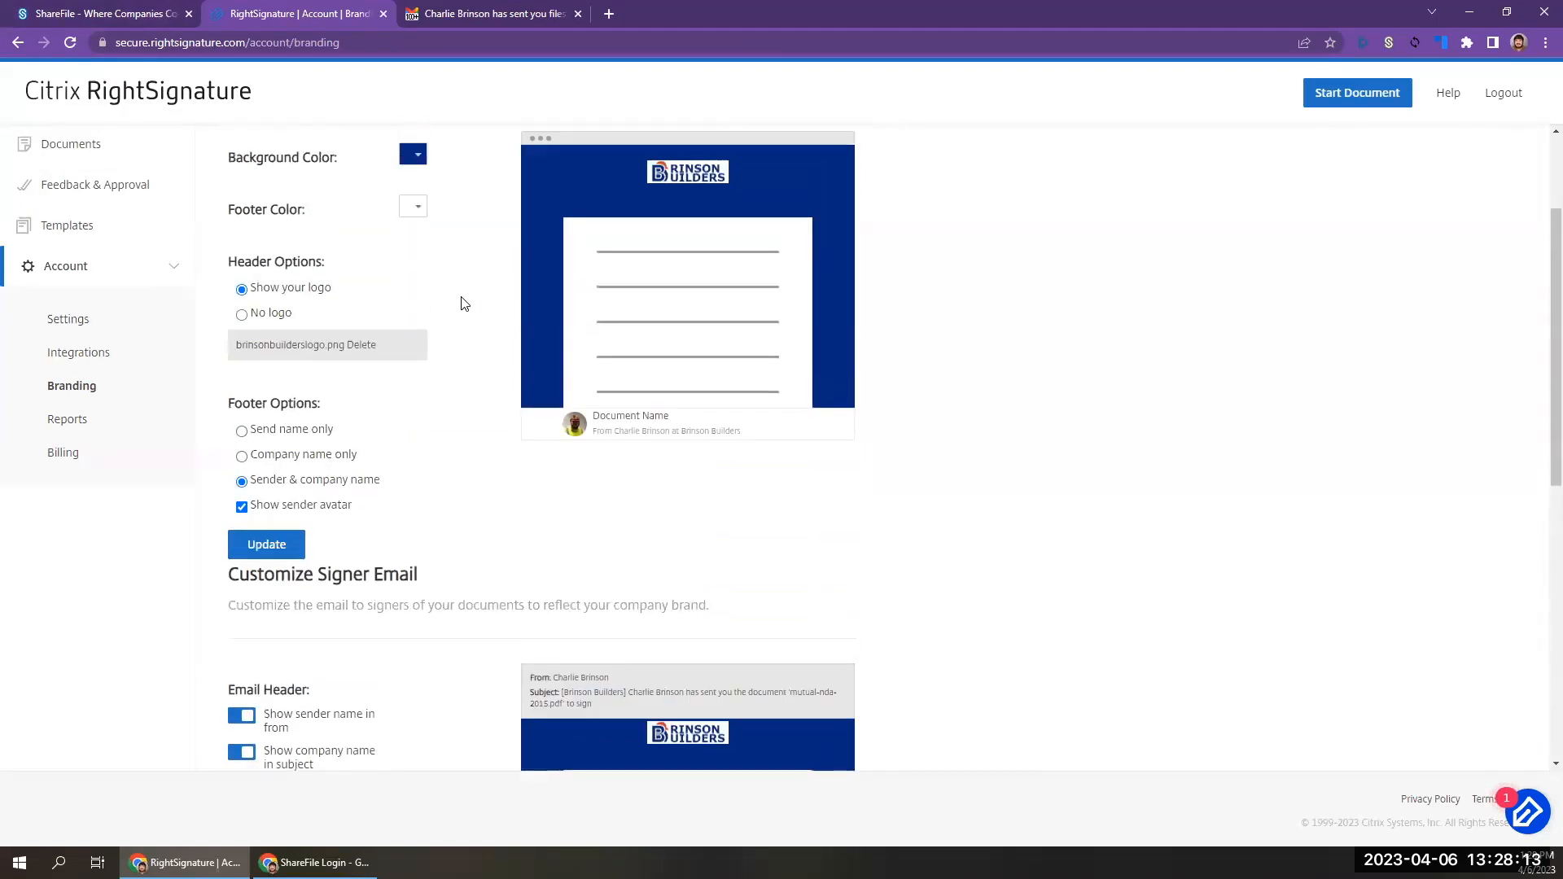
scroll(464, 304, down, 2)
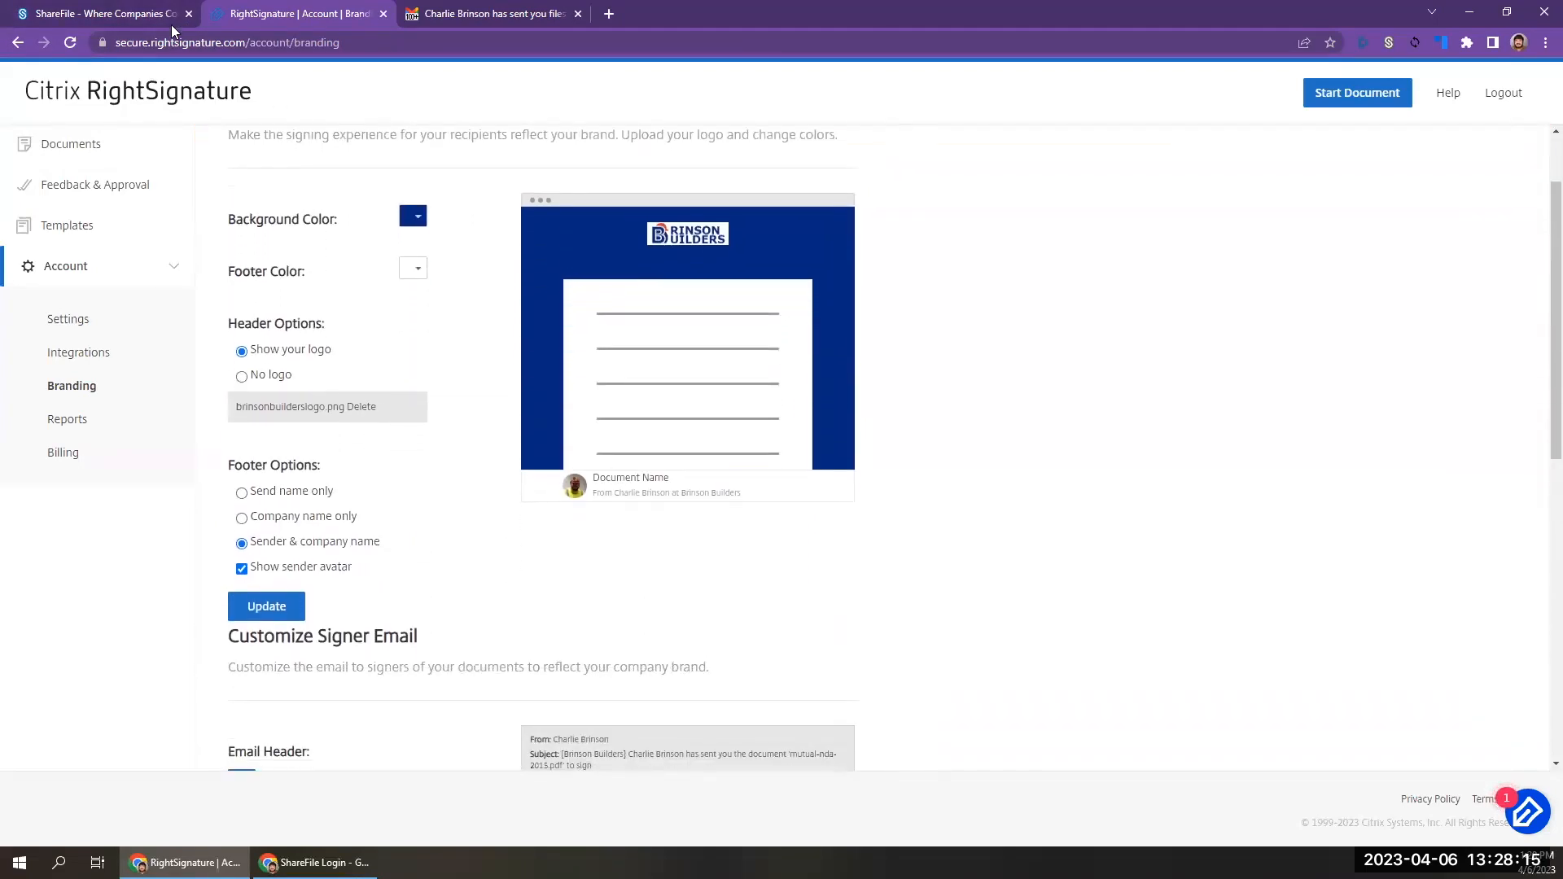
Switch back to ShareFile and open the Admin Settings.
click(143, 16)
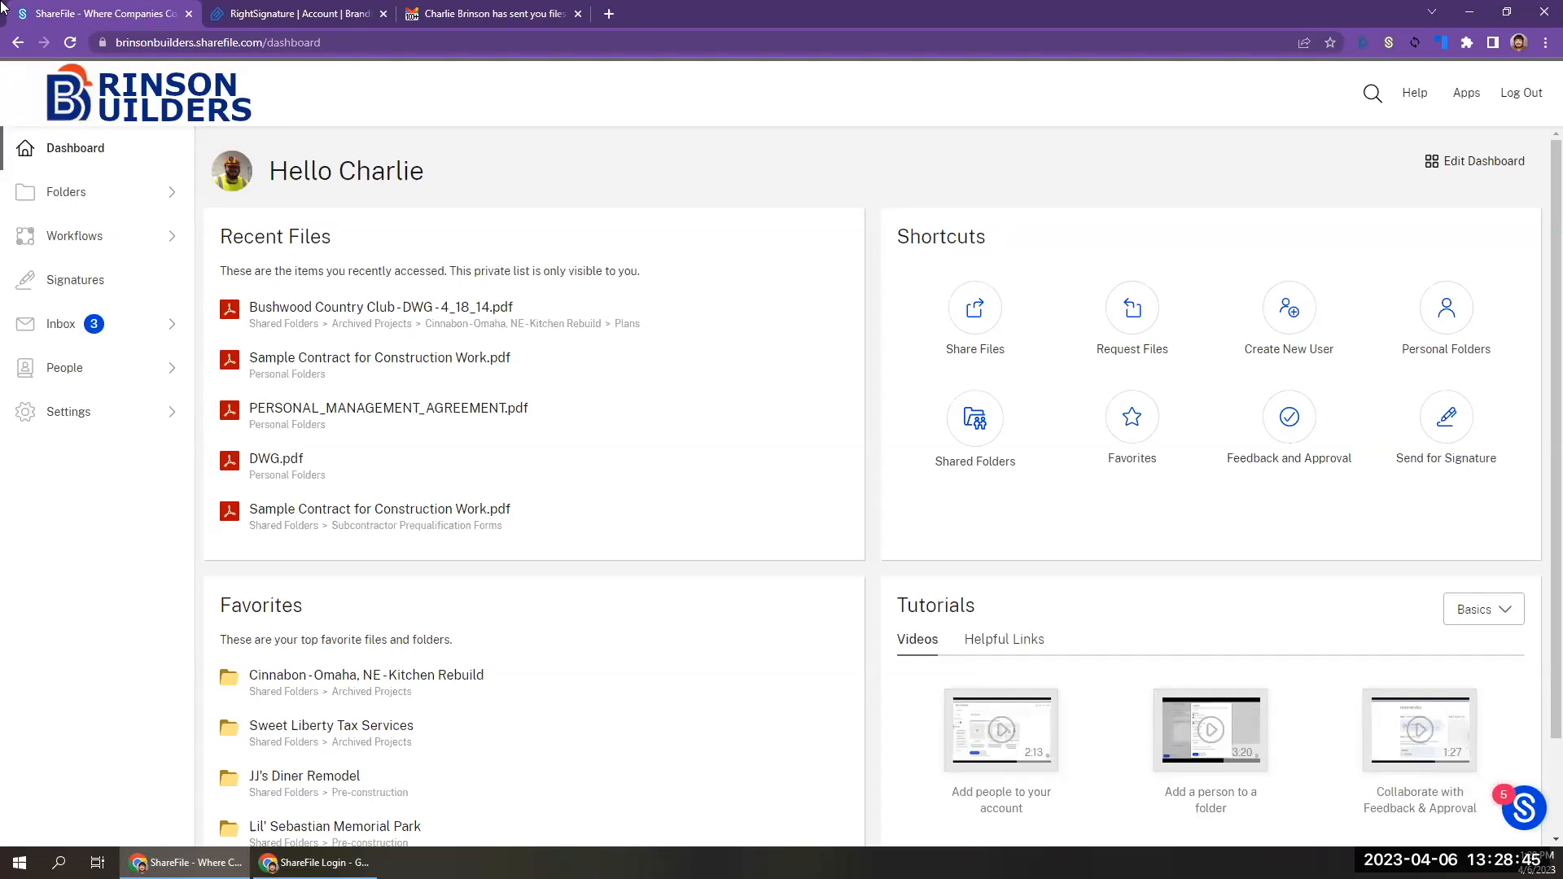
click(100, 429)
click(96, 486)
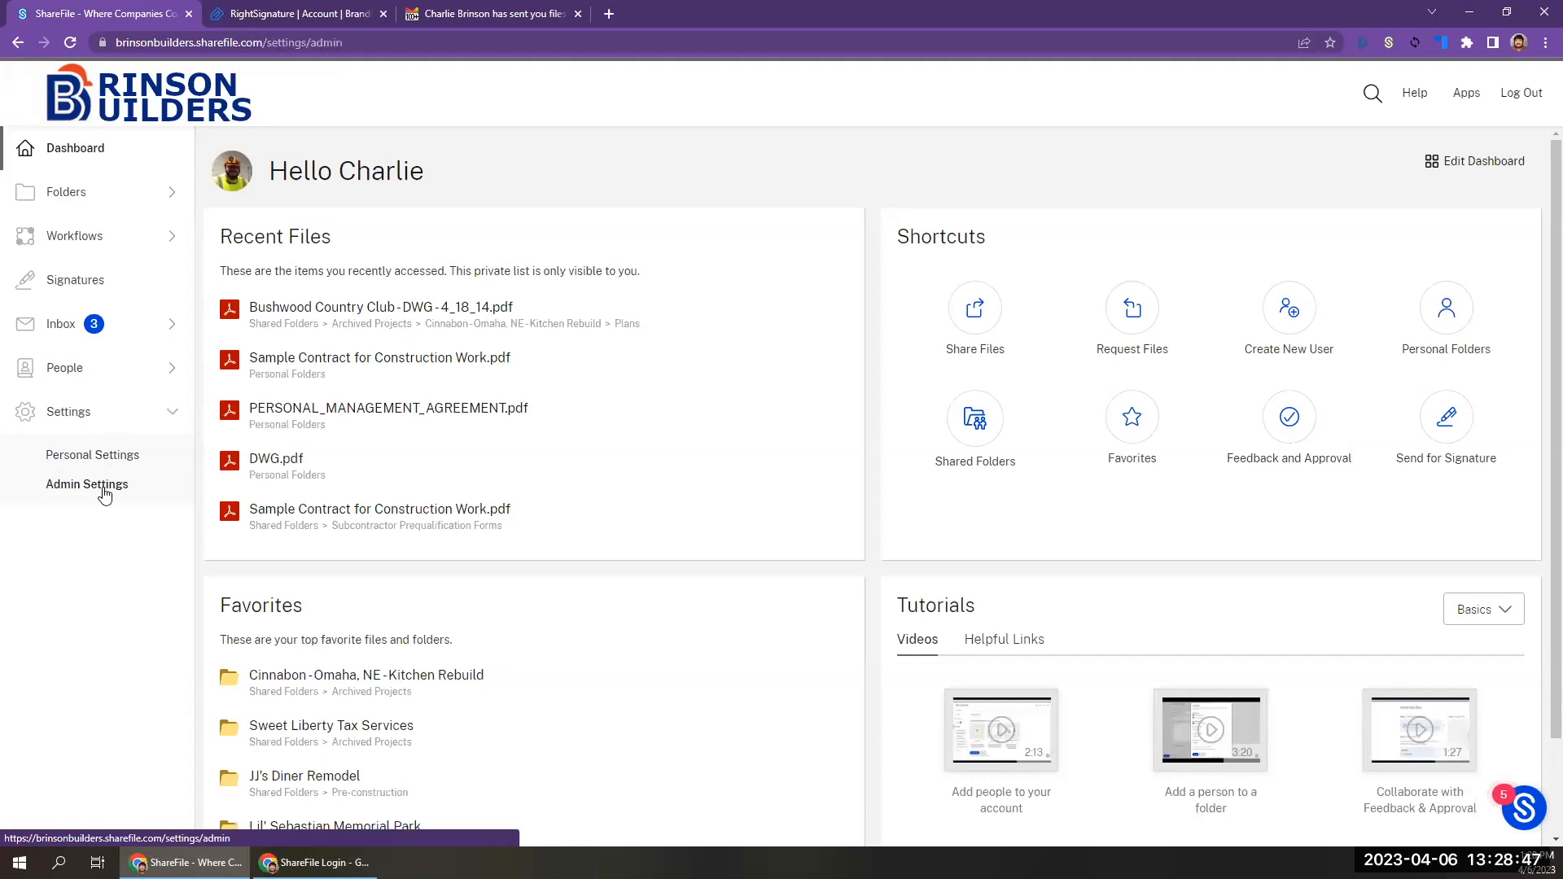
Open the company branding editor in the company account information and go to the accent color setting.
click(296, 210)
click(133, 313)
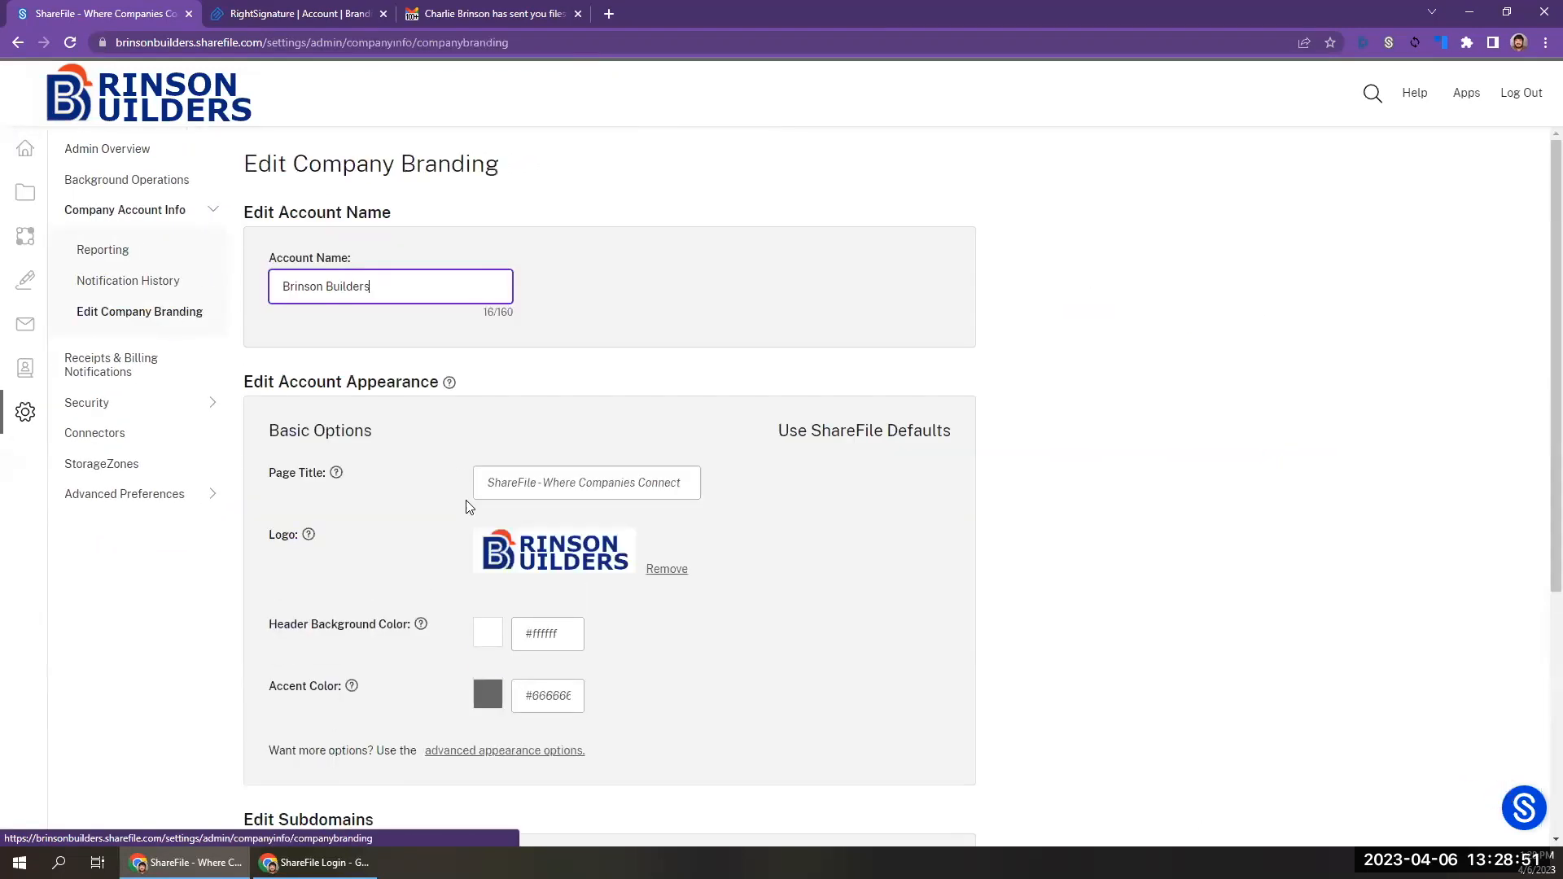
click(540, 708)
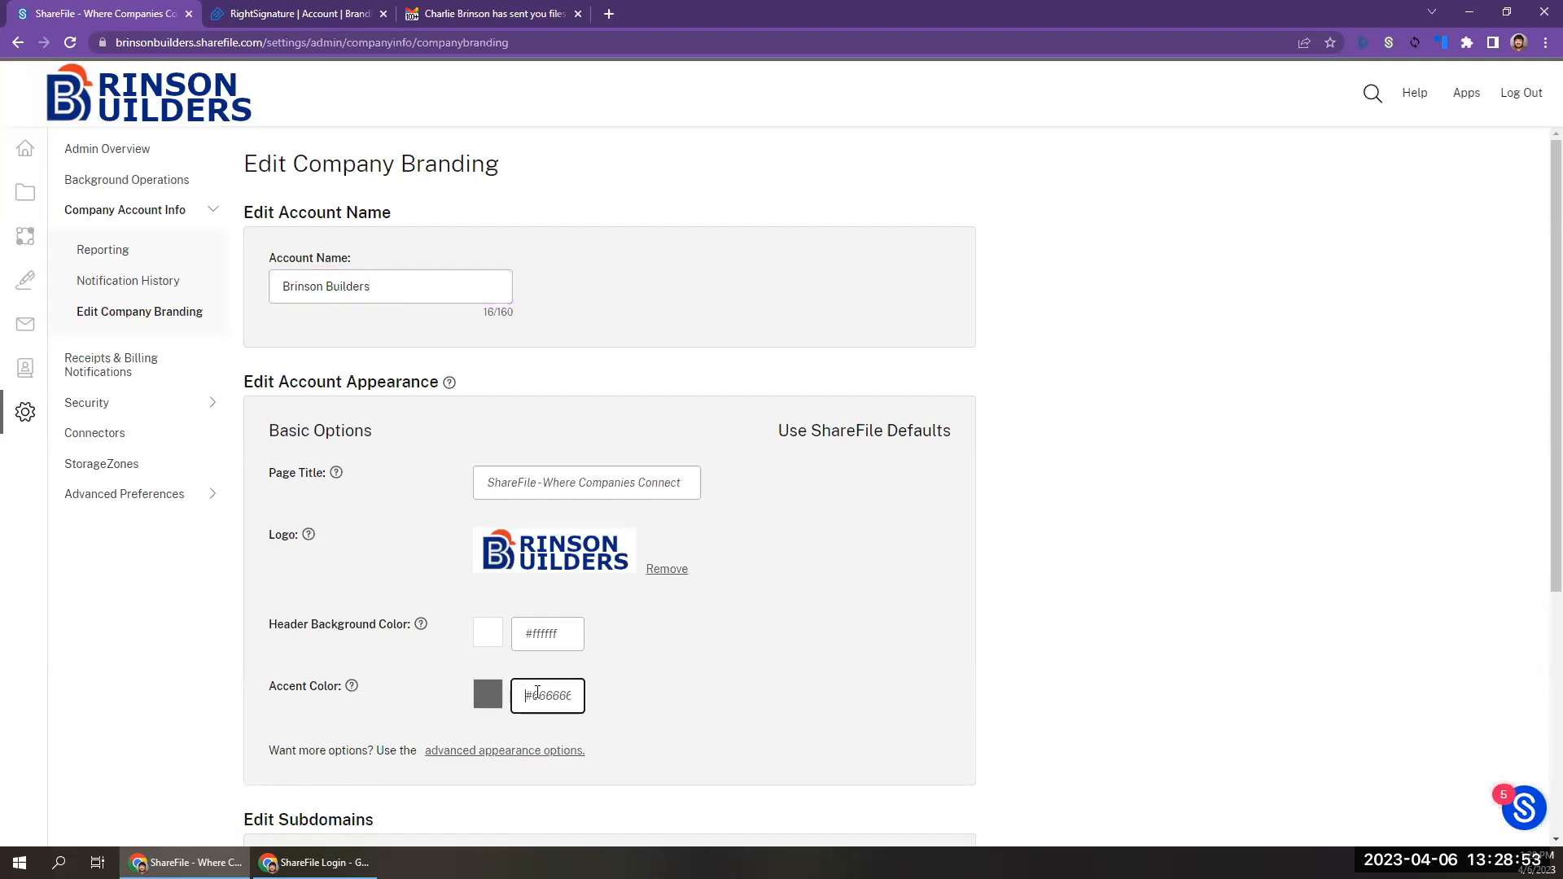
Try a red accent color, #f70000, for the account appearance.
click(488, 696)
drag(606, 726, 715, 733)
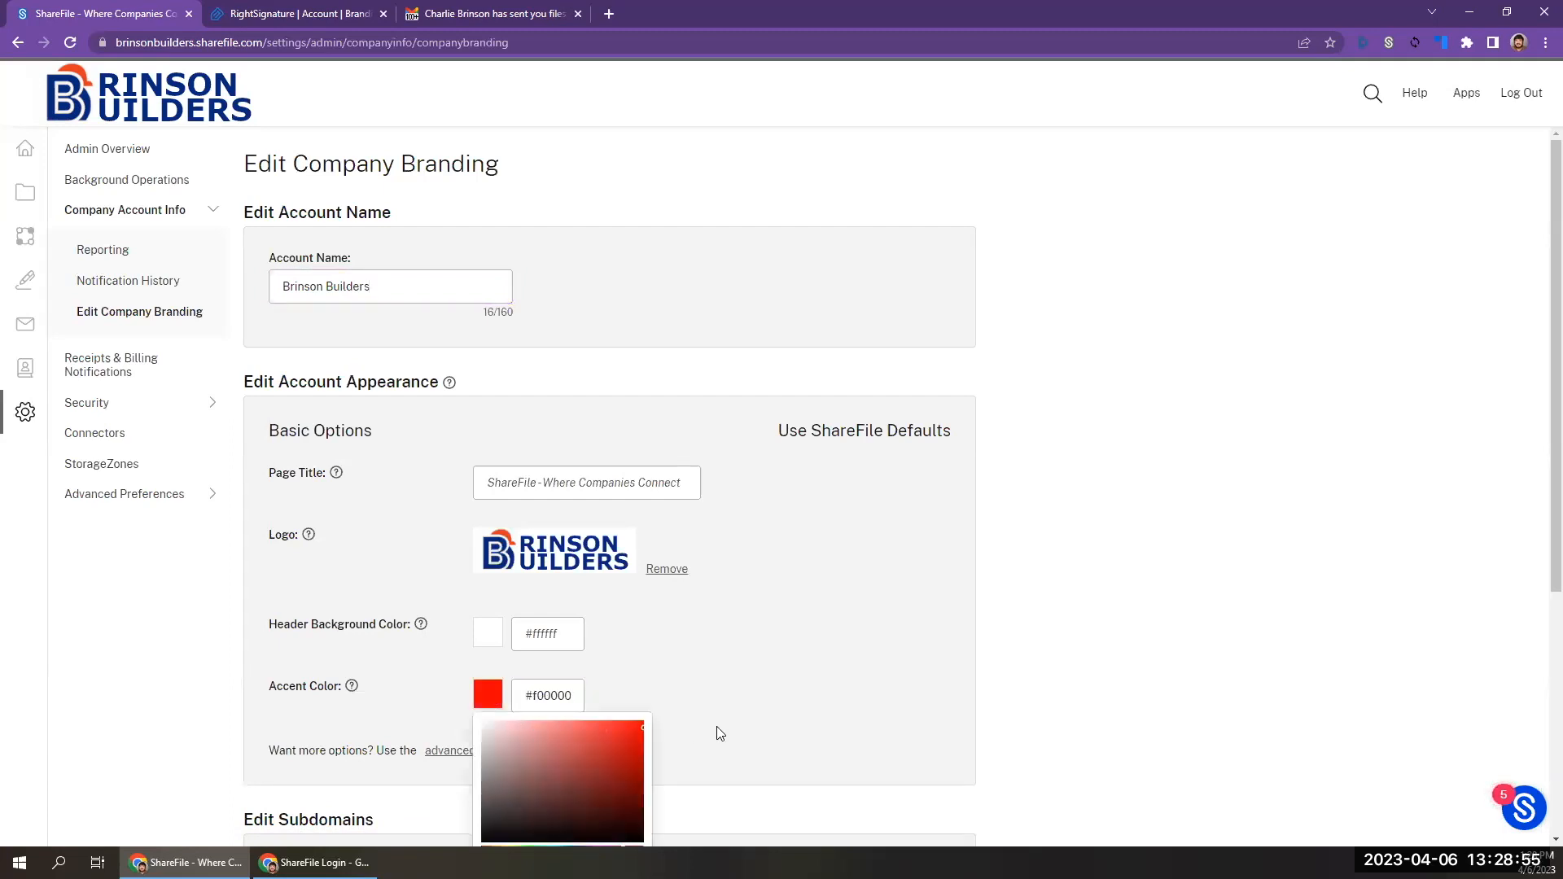
click(714, 691)
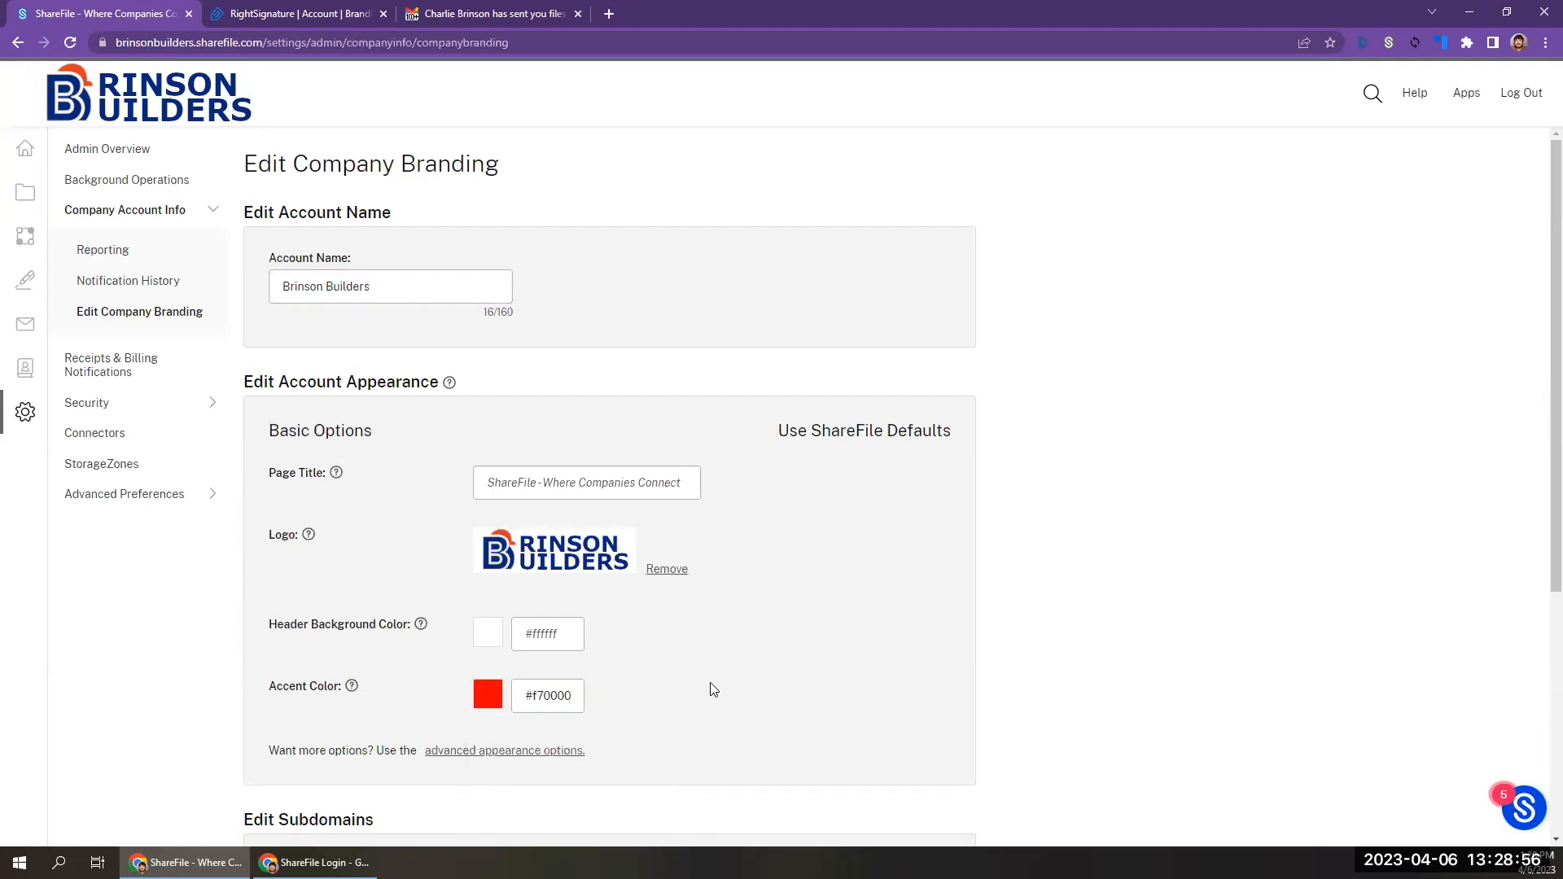
click(495, 698)
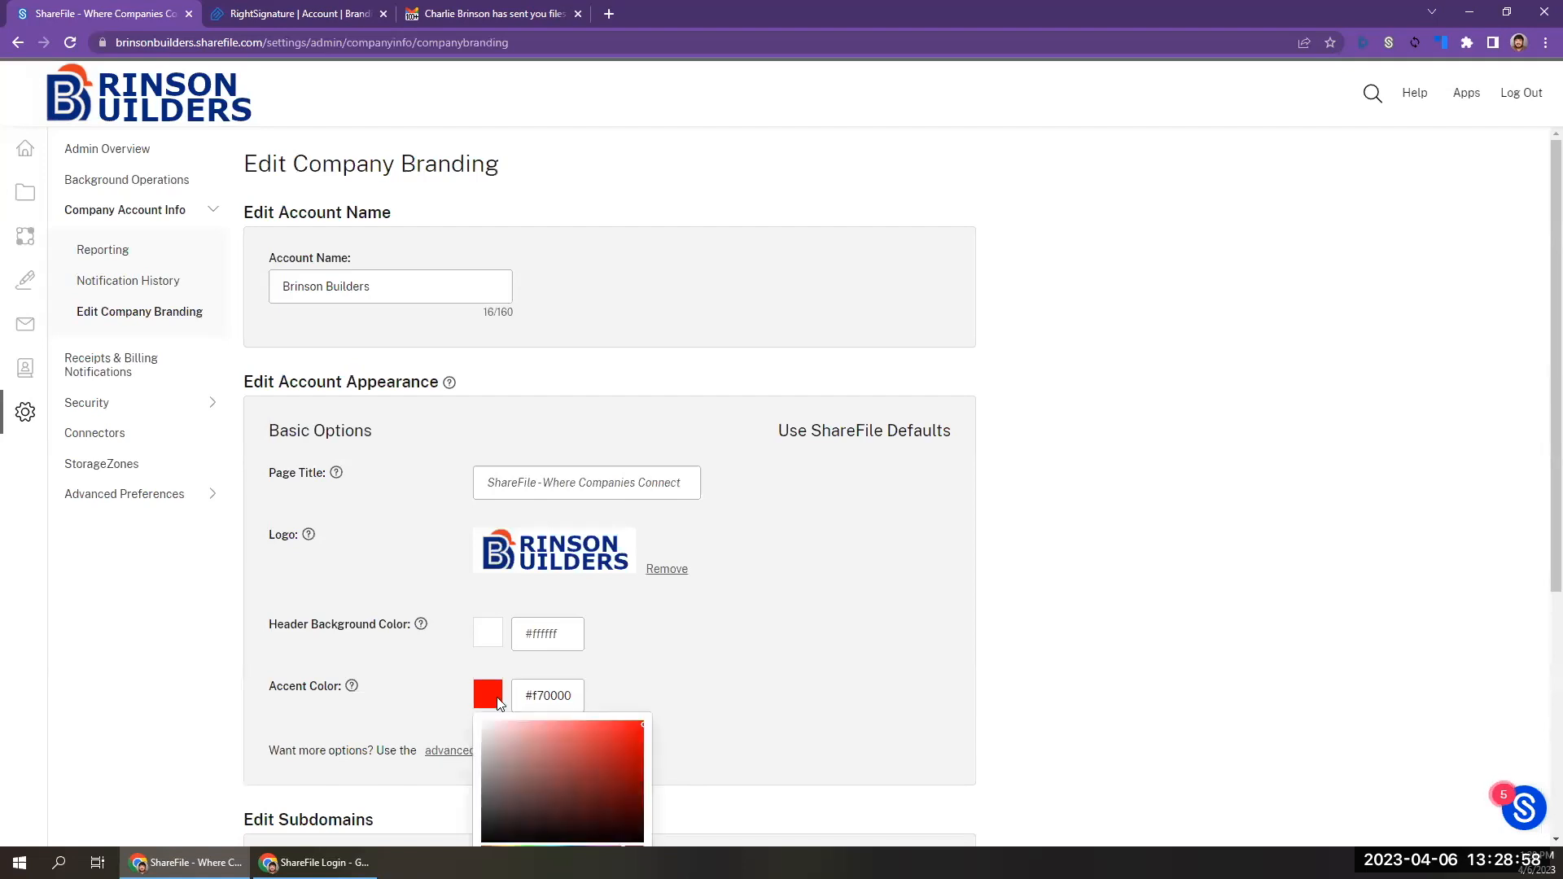
click(693, 633)
scroll(730, 494, down, 3)
scroll(730, 494, down, 1)
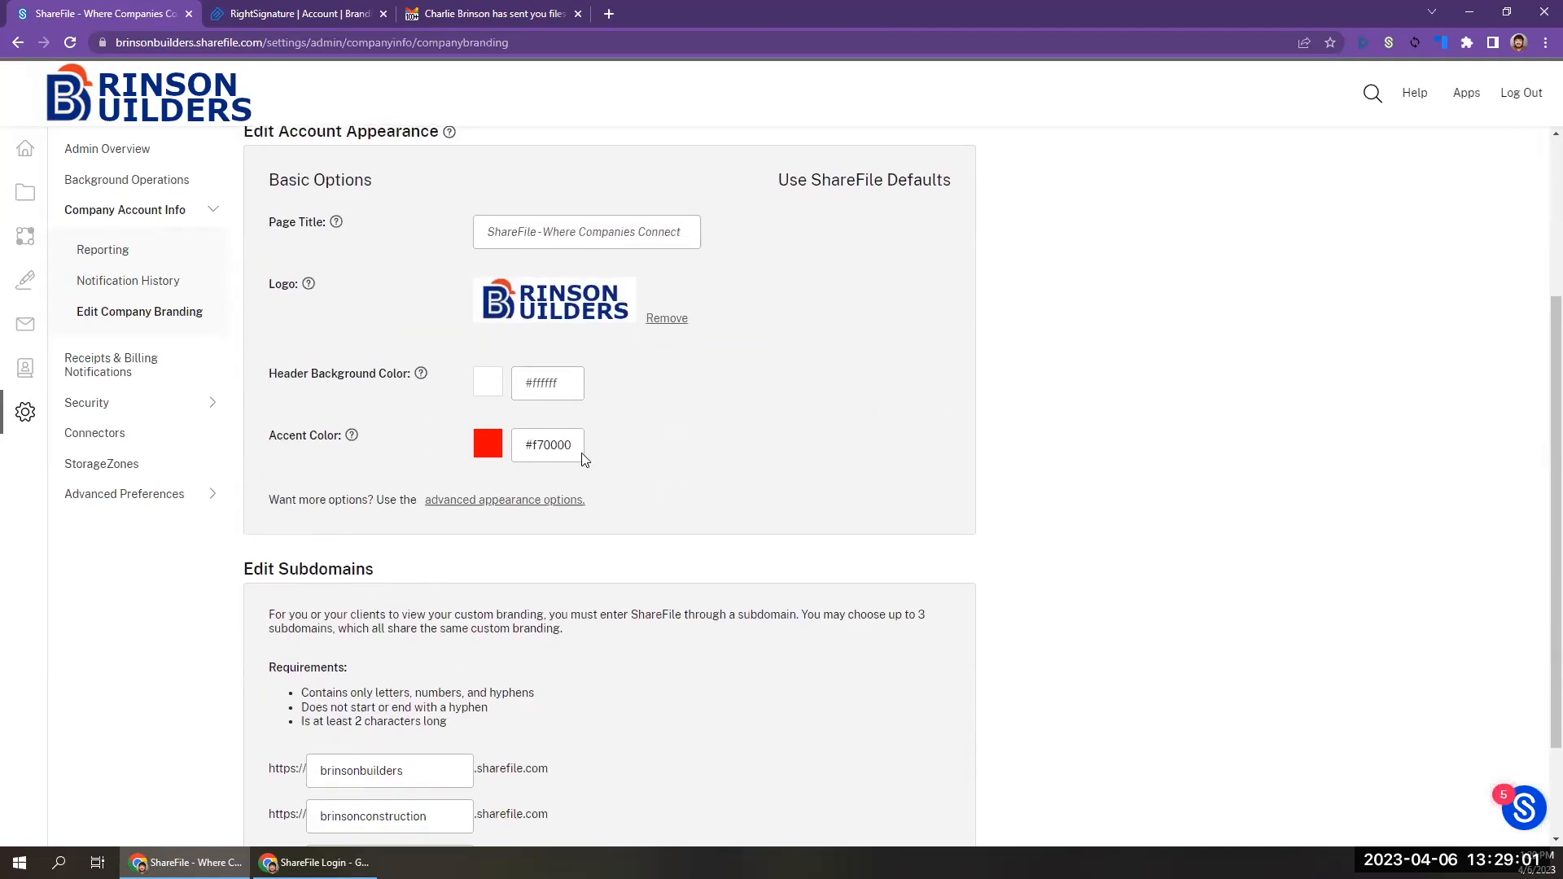
Set the accent color of the account appearance to #ffffff, matching the header background color.
double_click(557, 455)
click(552, 380)
click(558, 446)
key(BackSpace)
key(BackSpace)
key(BackSpace)
key(BackSpace)
key(BackSpace)
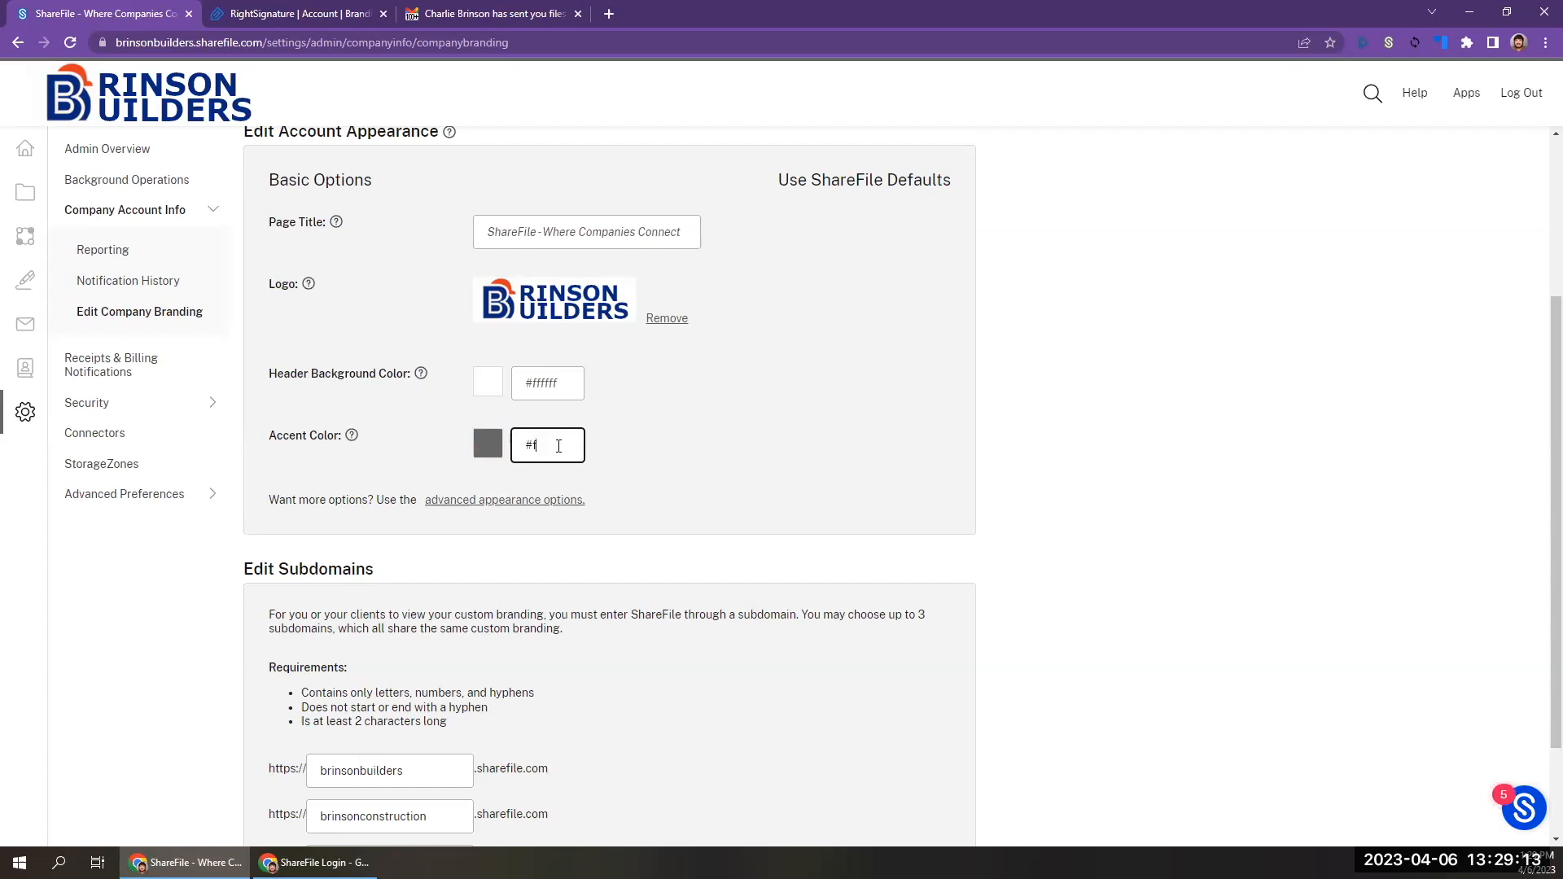
text(fffff)
click(552, 443)
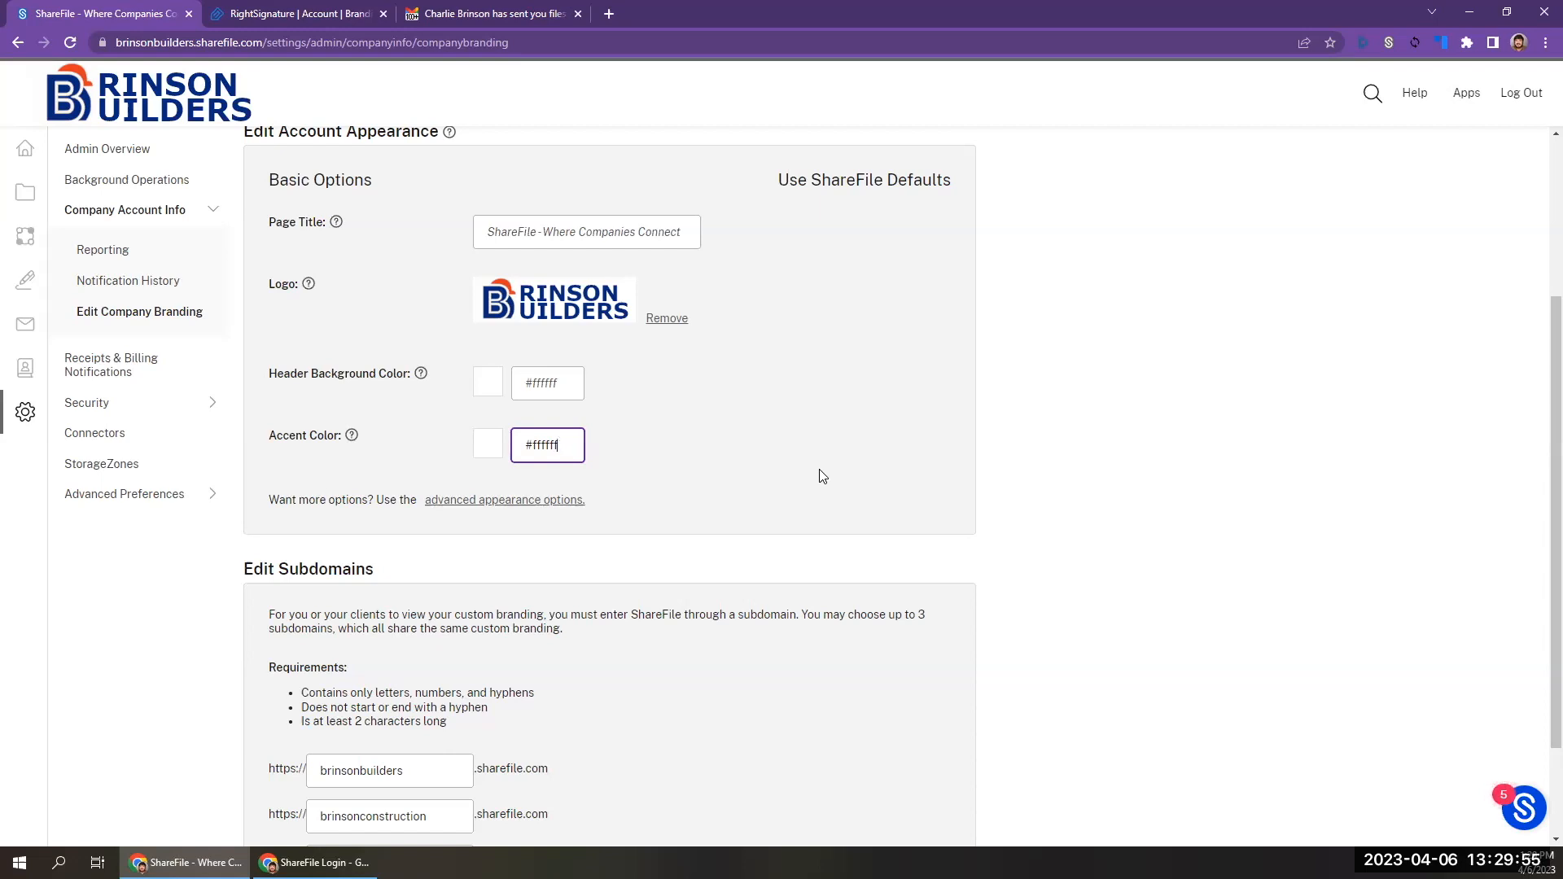
Review the account's subdomains, reload the branded login page in the incognito window and return to the branding editor.
scroll(820, 474, down, 2)
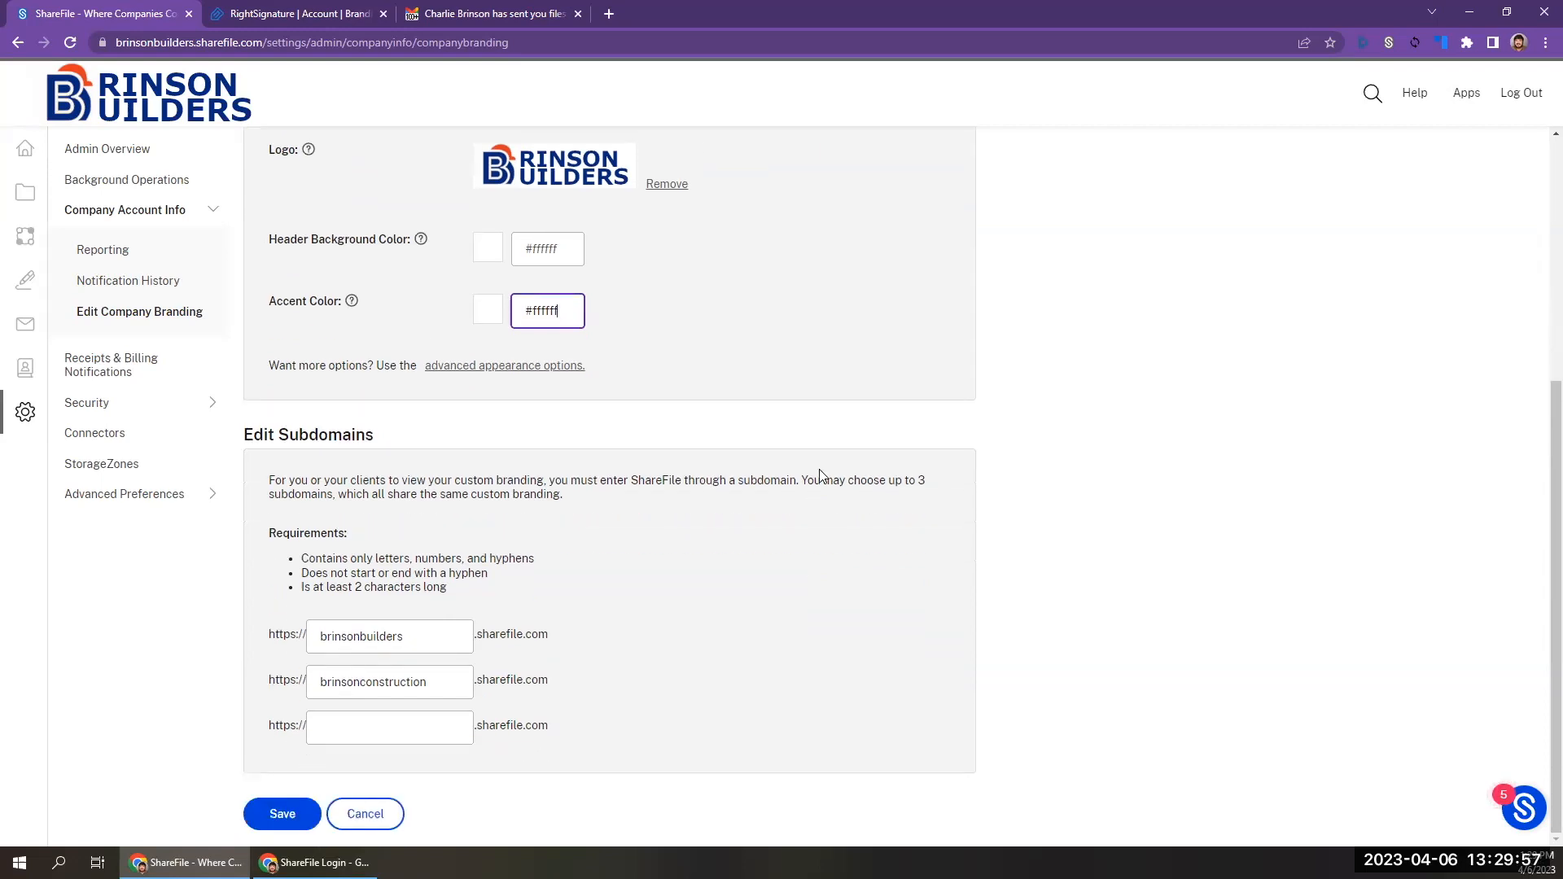
click(445, 690)
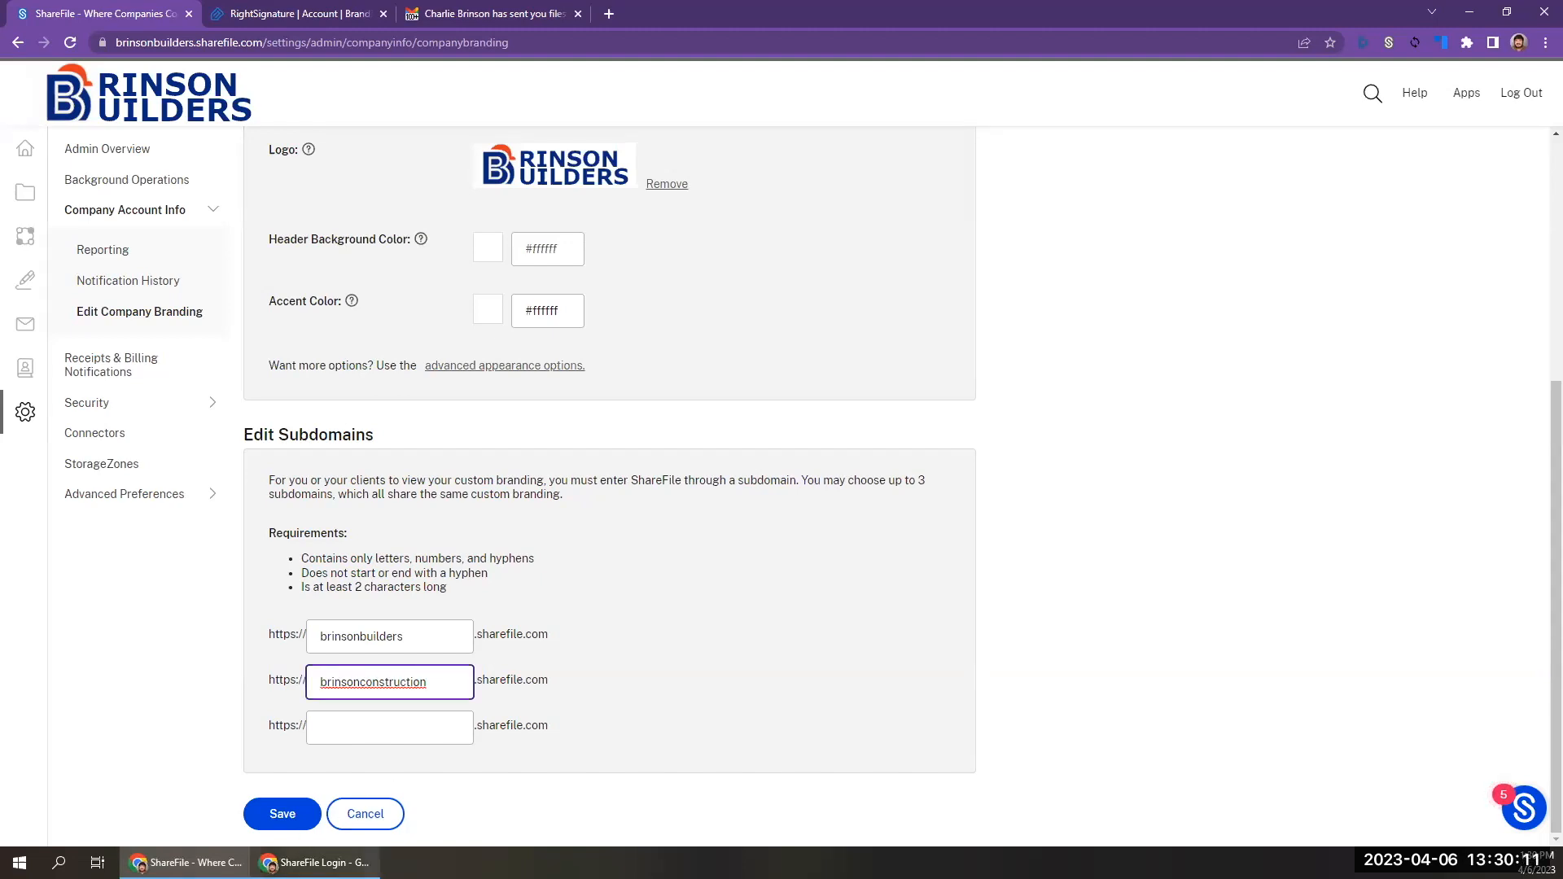
click(341, 794)
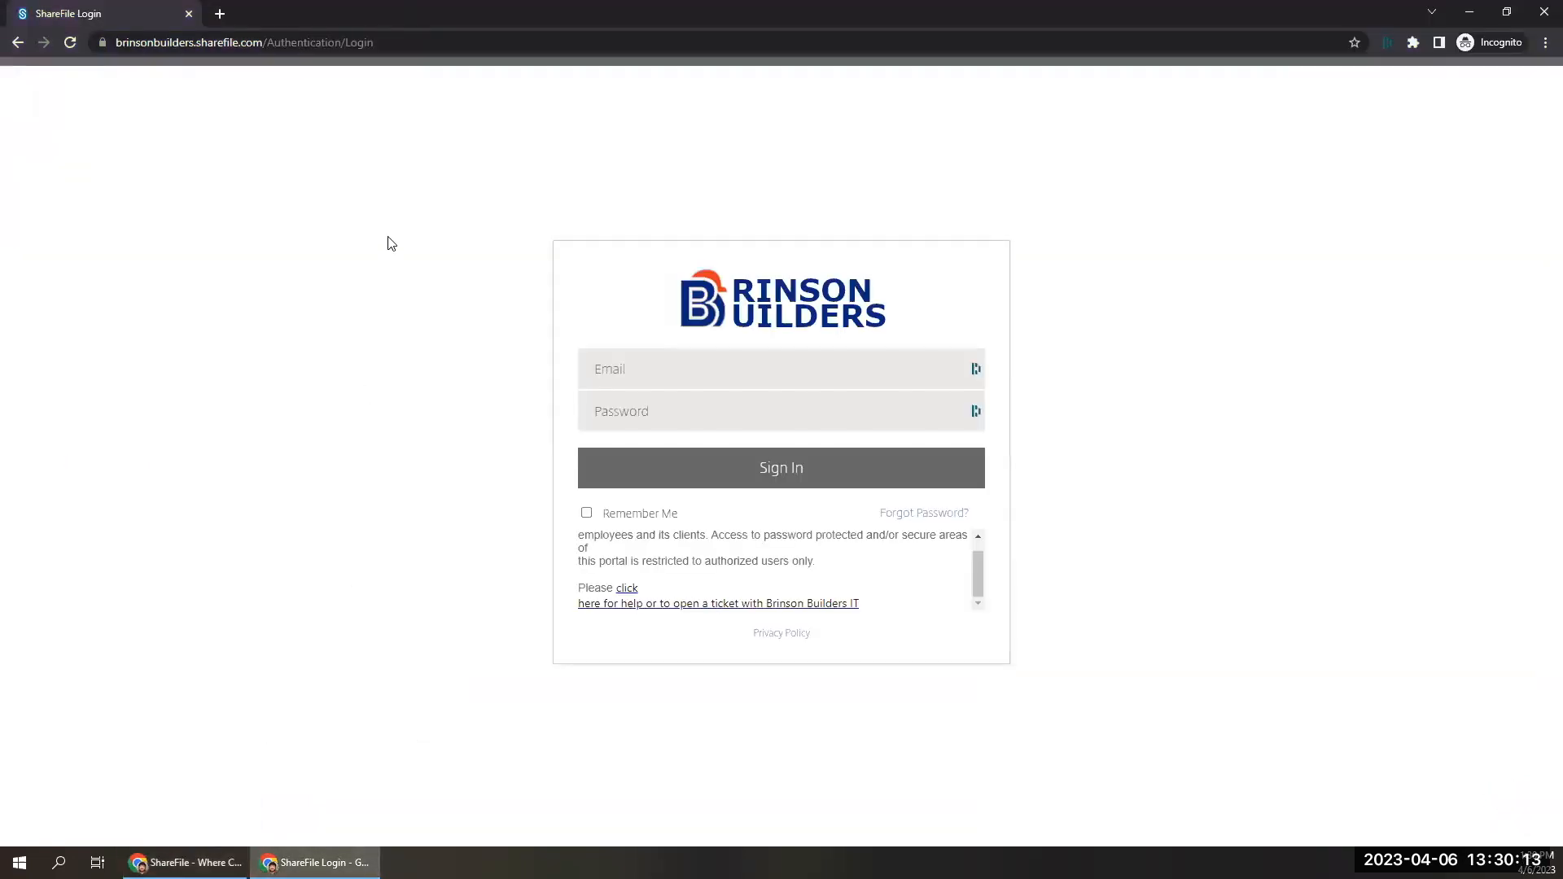
click(65, 47)
click(186, 862)
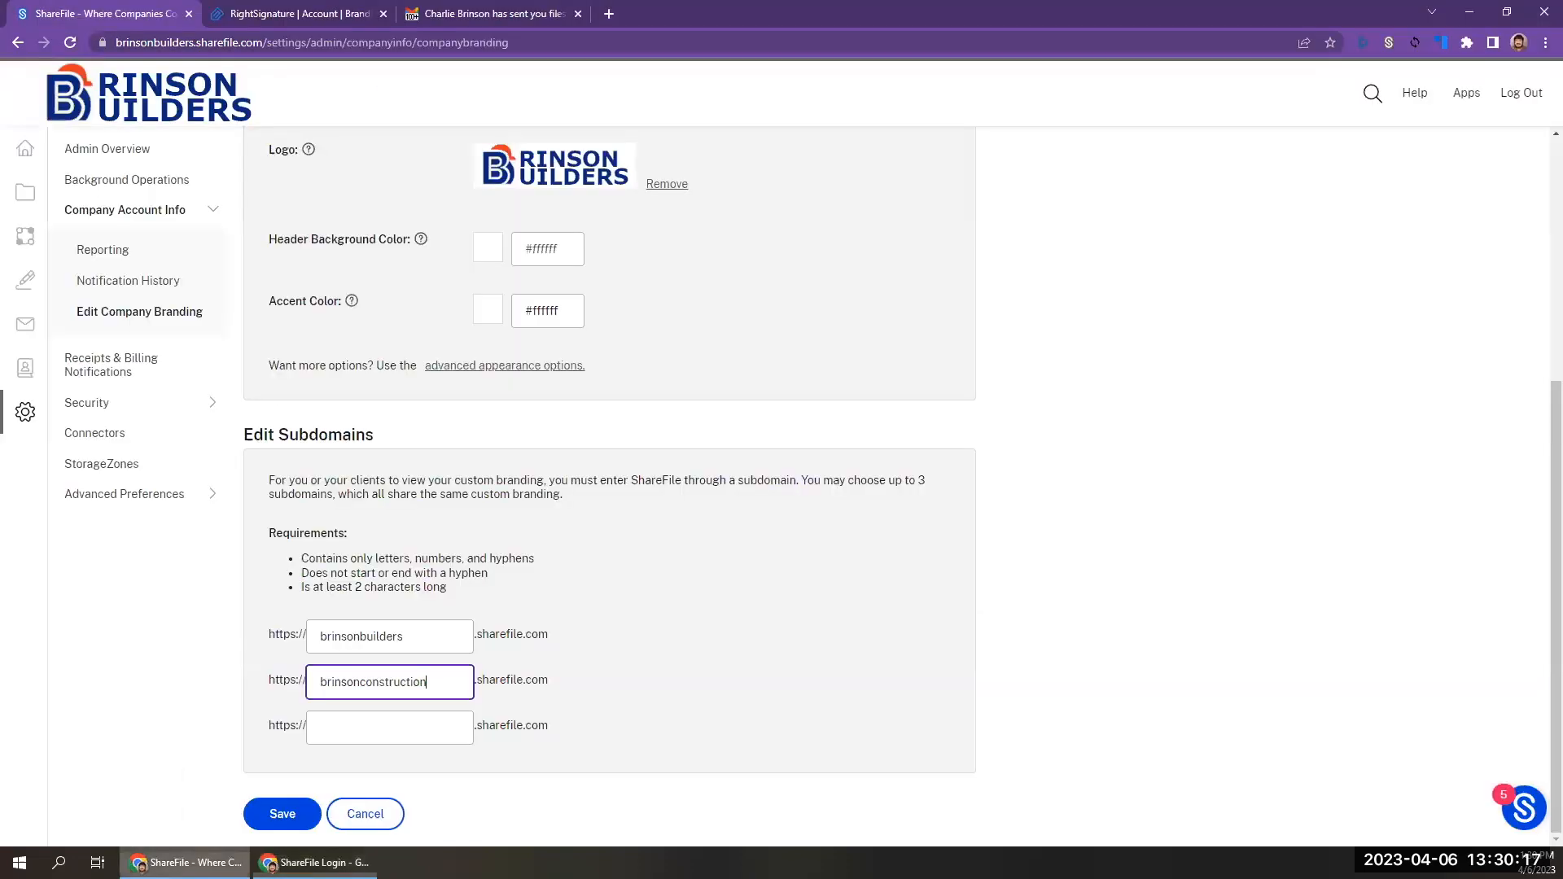
In the advanced login page options, remove the stray line breaks from the first paragraph of the page text.
click(481, 368)
click(453, 245)
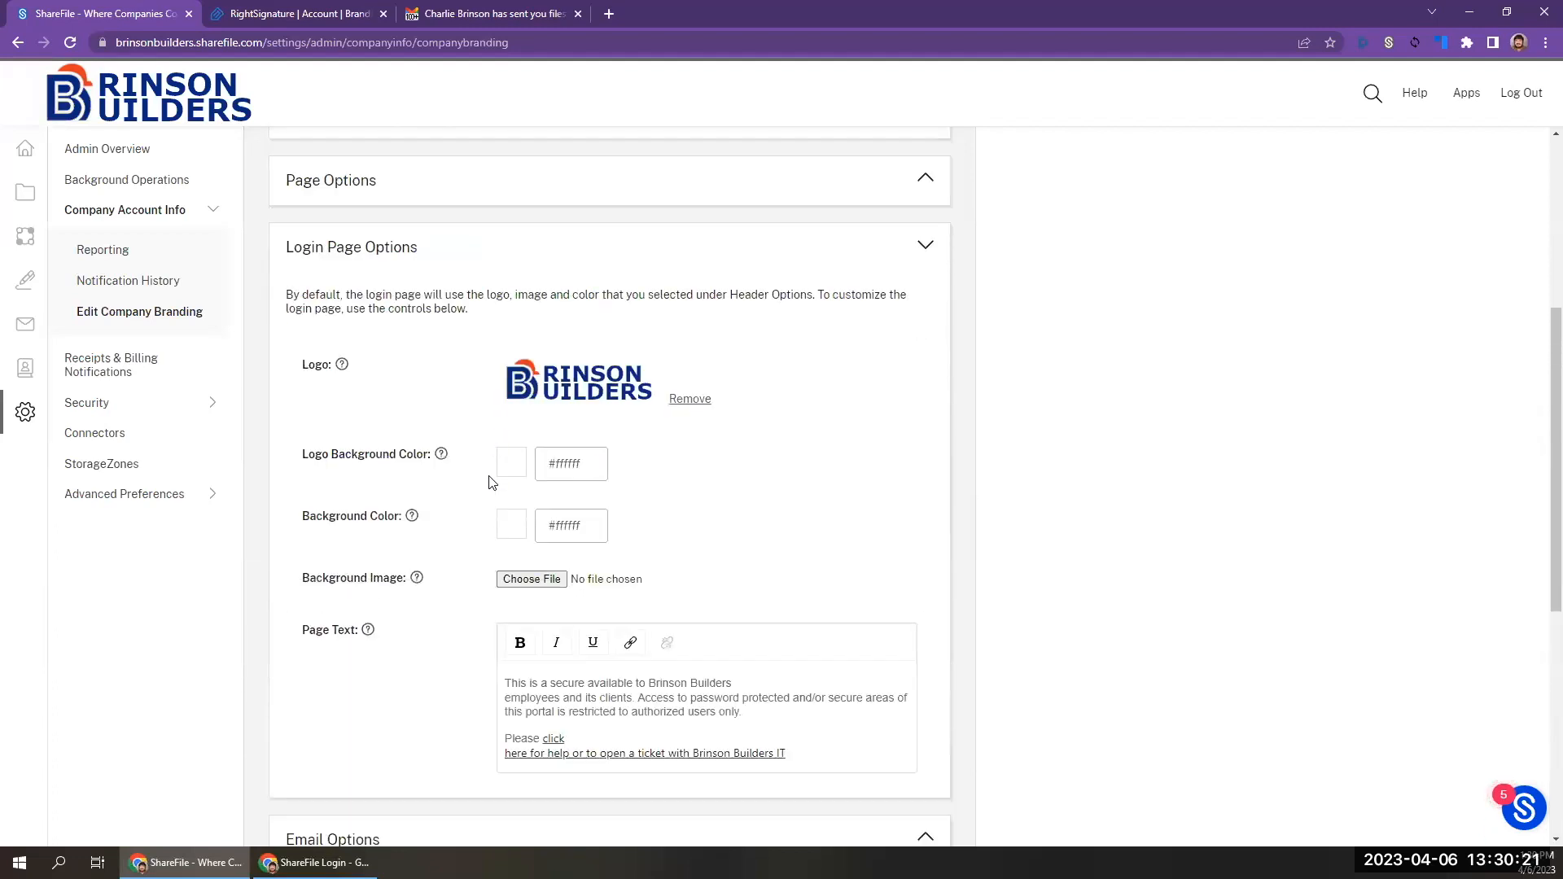
click(747, 685)
key(Delete)
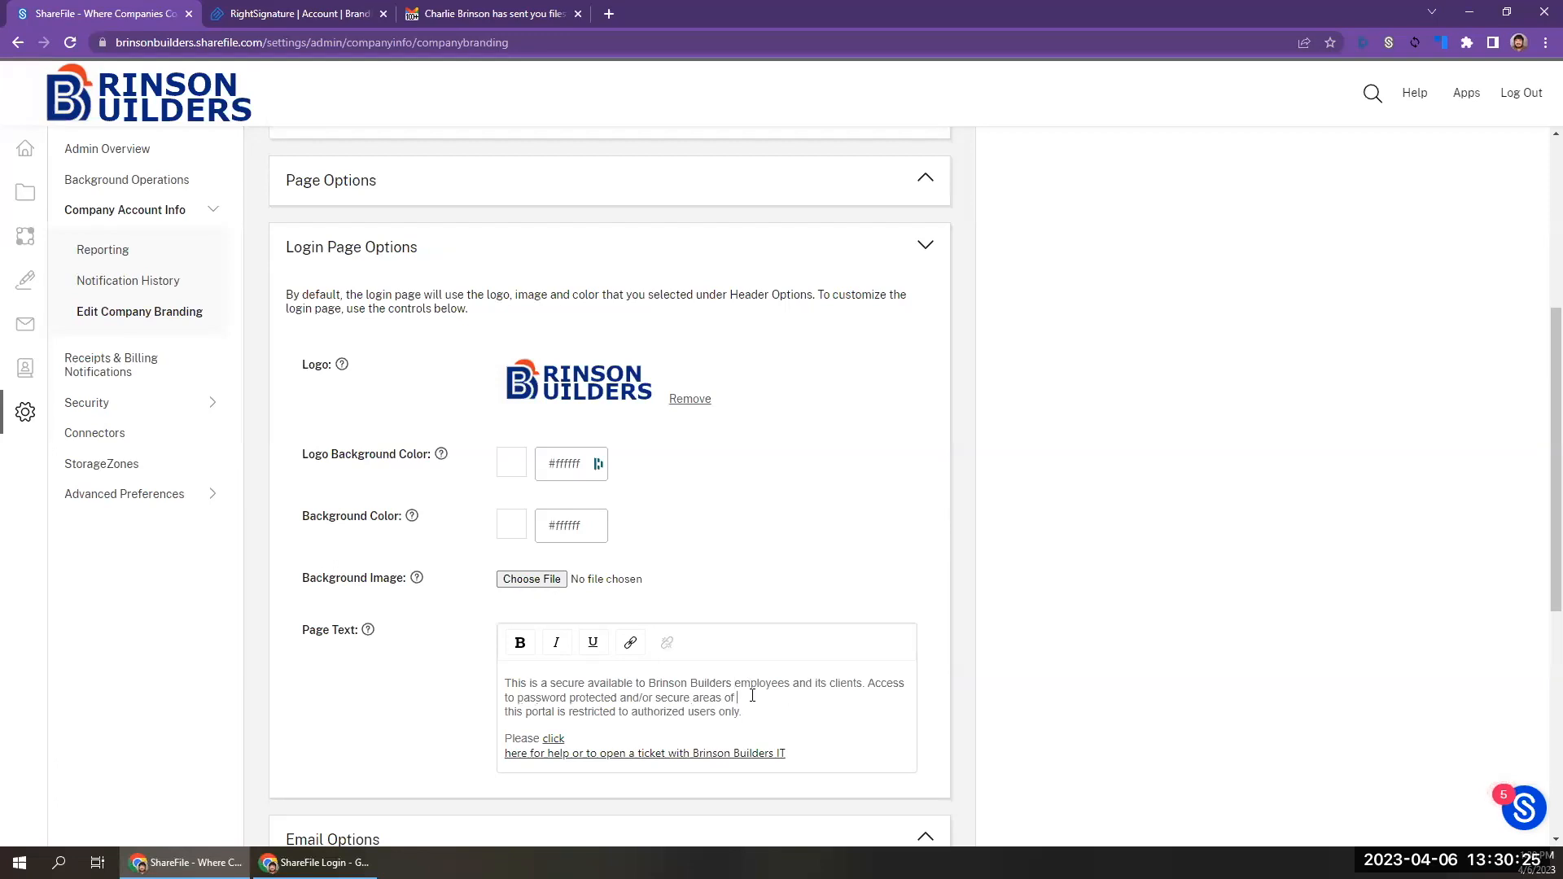
key(Delete)
click(890, 693)
key(Delete)
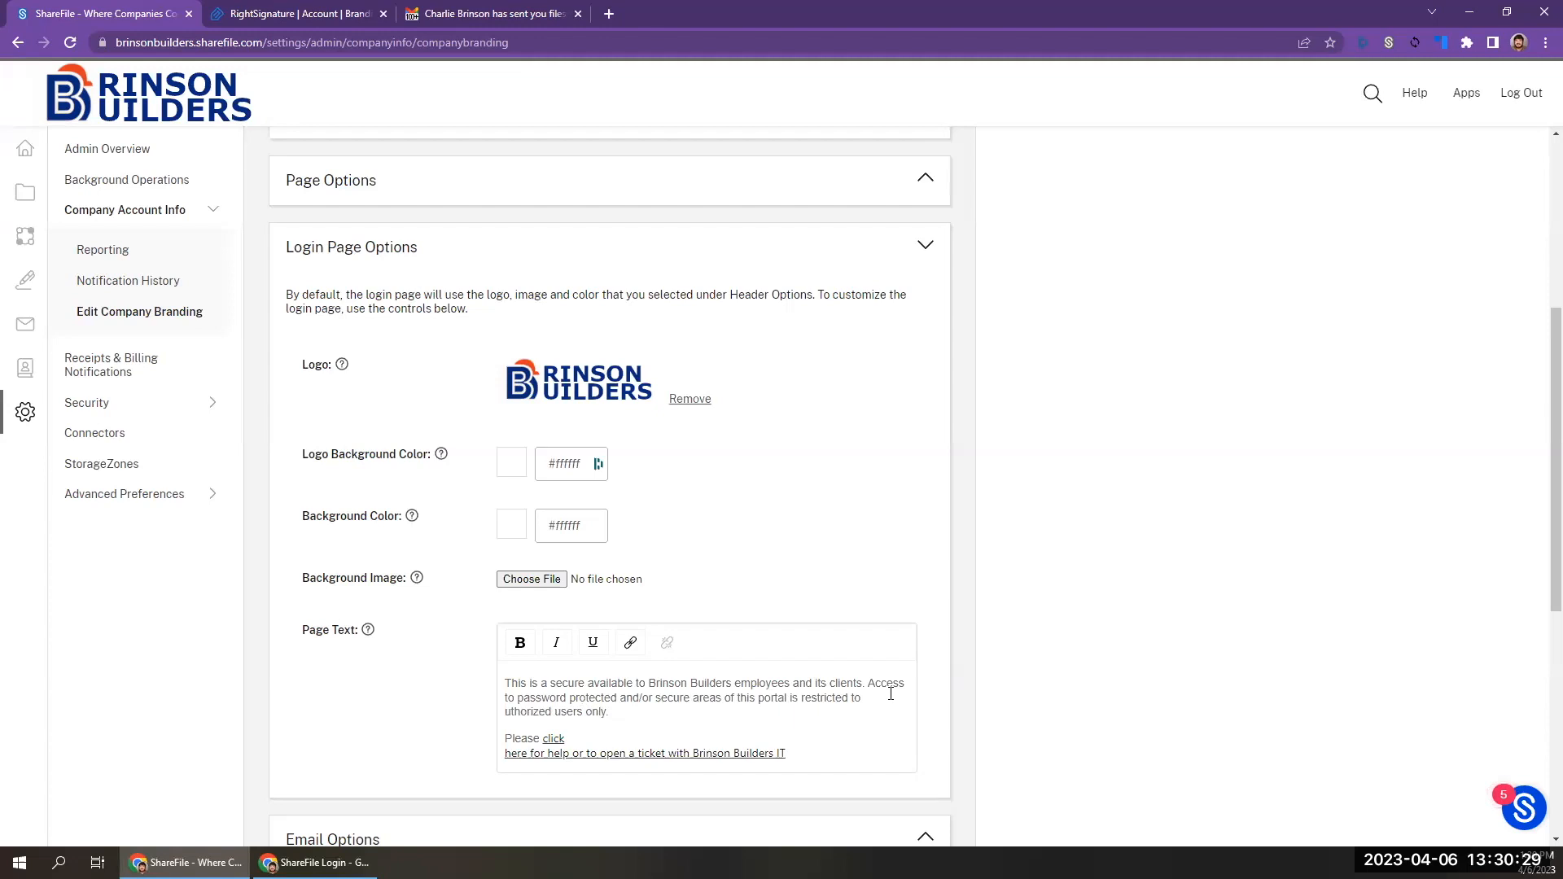
text(a)
Join the split help link onto one line in the login page text and save the branding changes.
click(784, 736)
key(Delete)
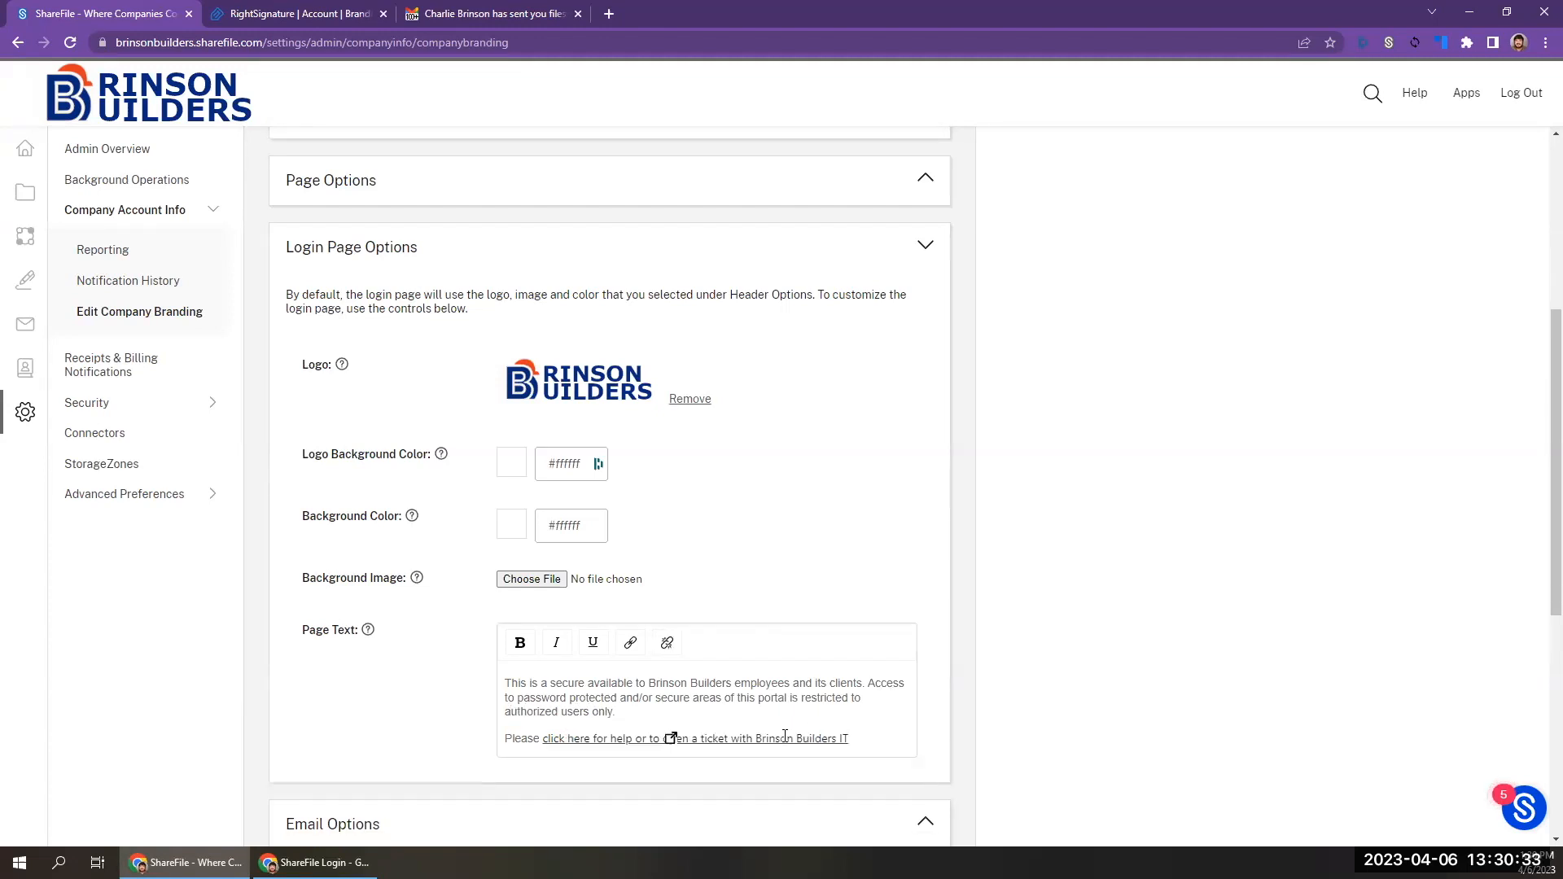
scroll(517, 666, down, 4)
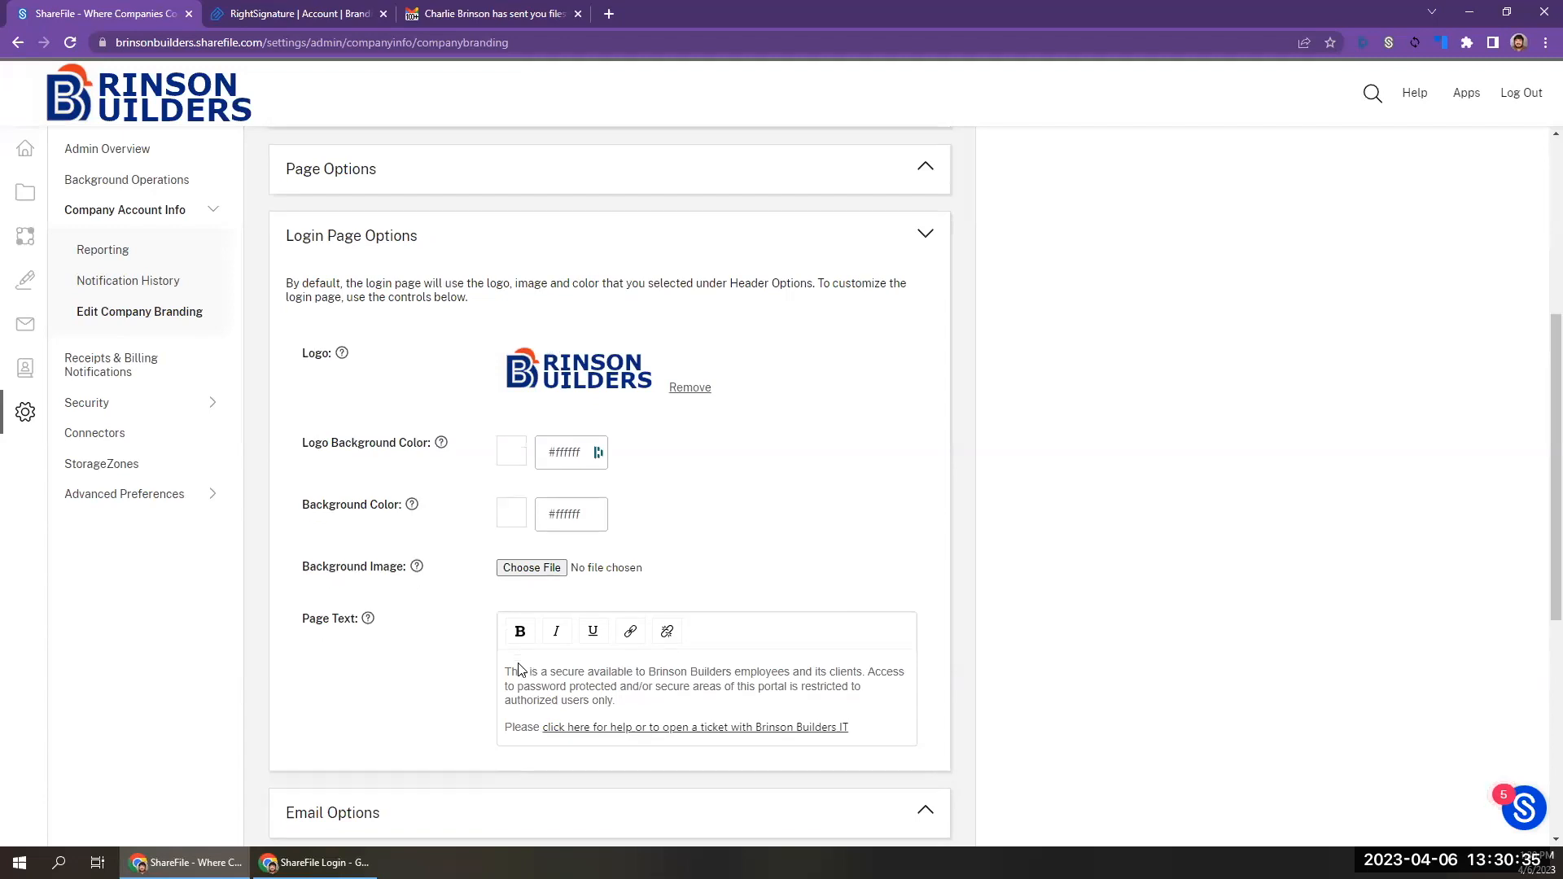
scroll(517, 666, down, 2)
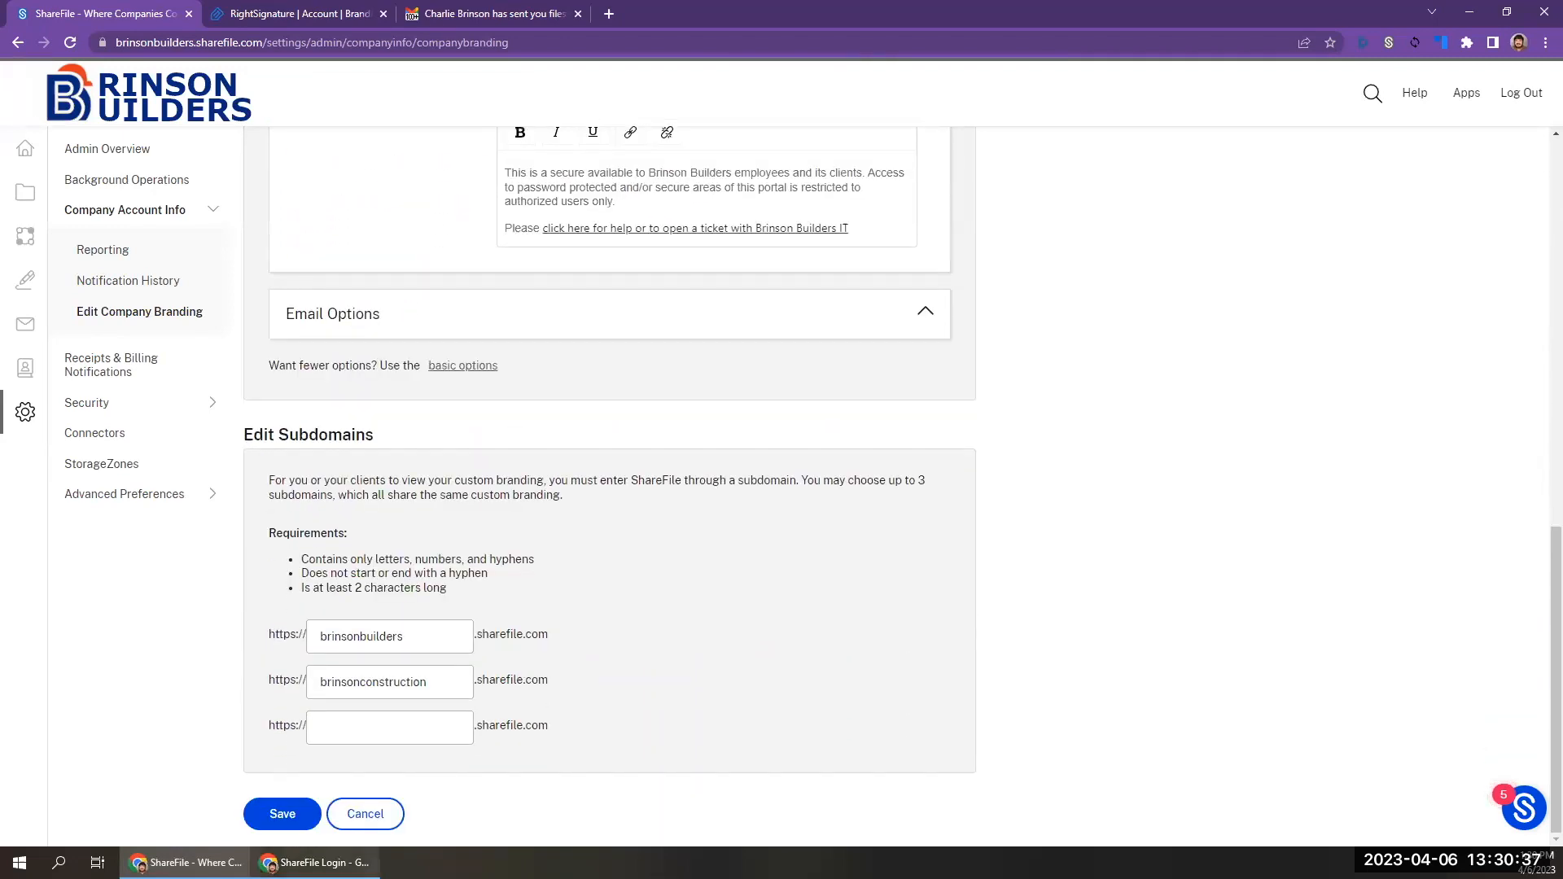
click(302, 809)
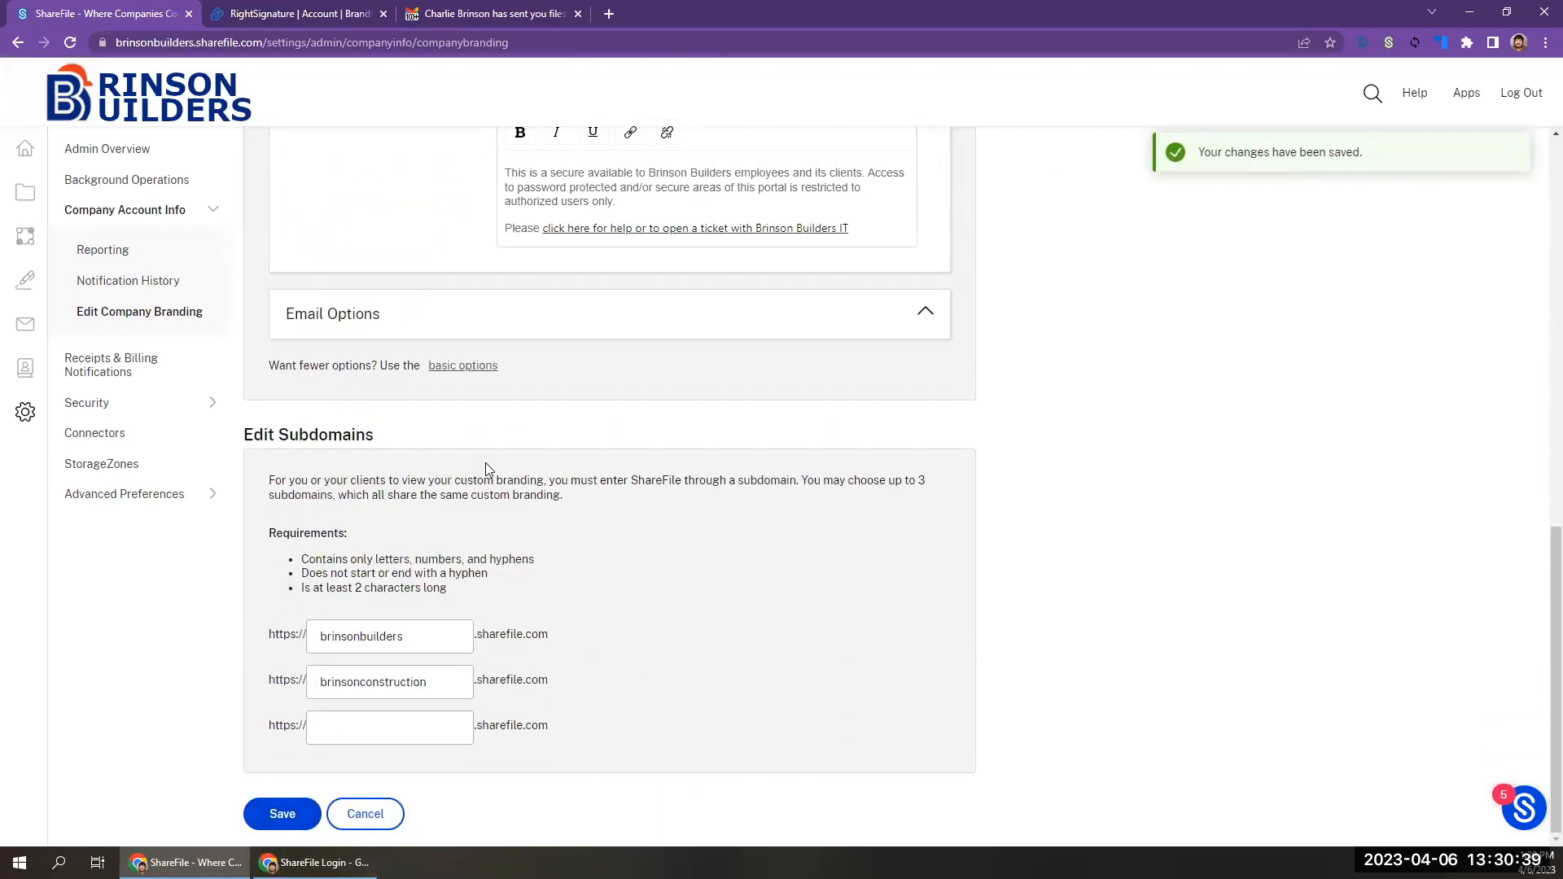
Reload the login page in the incognito window to check the corrected page text.
key(alt+Tab)
click(631, 304)
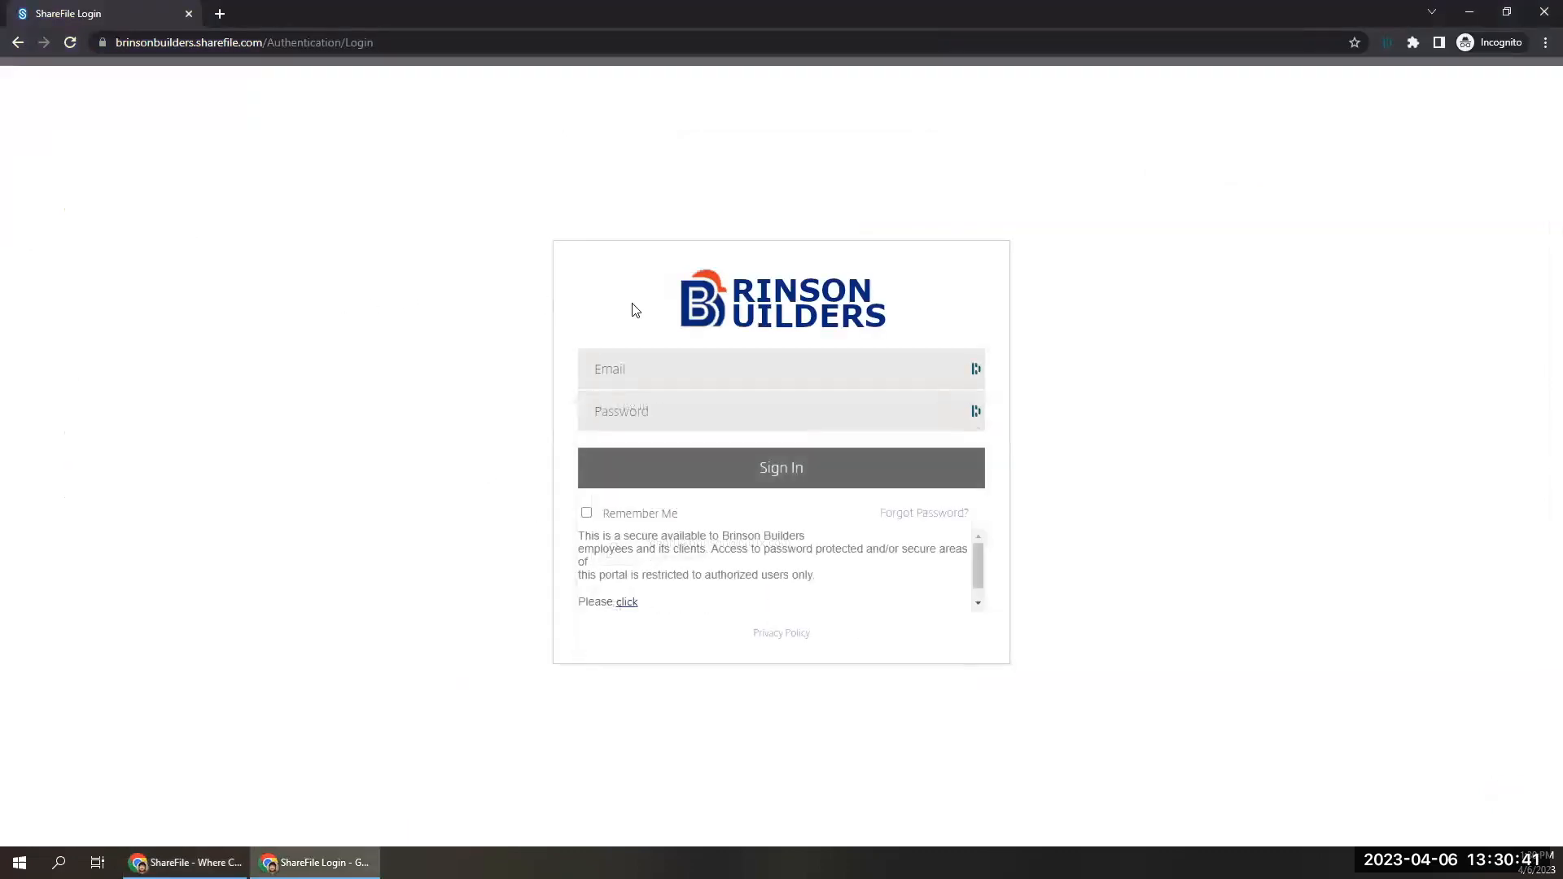
click(69, 47)
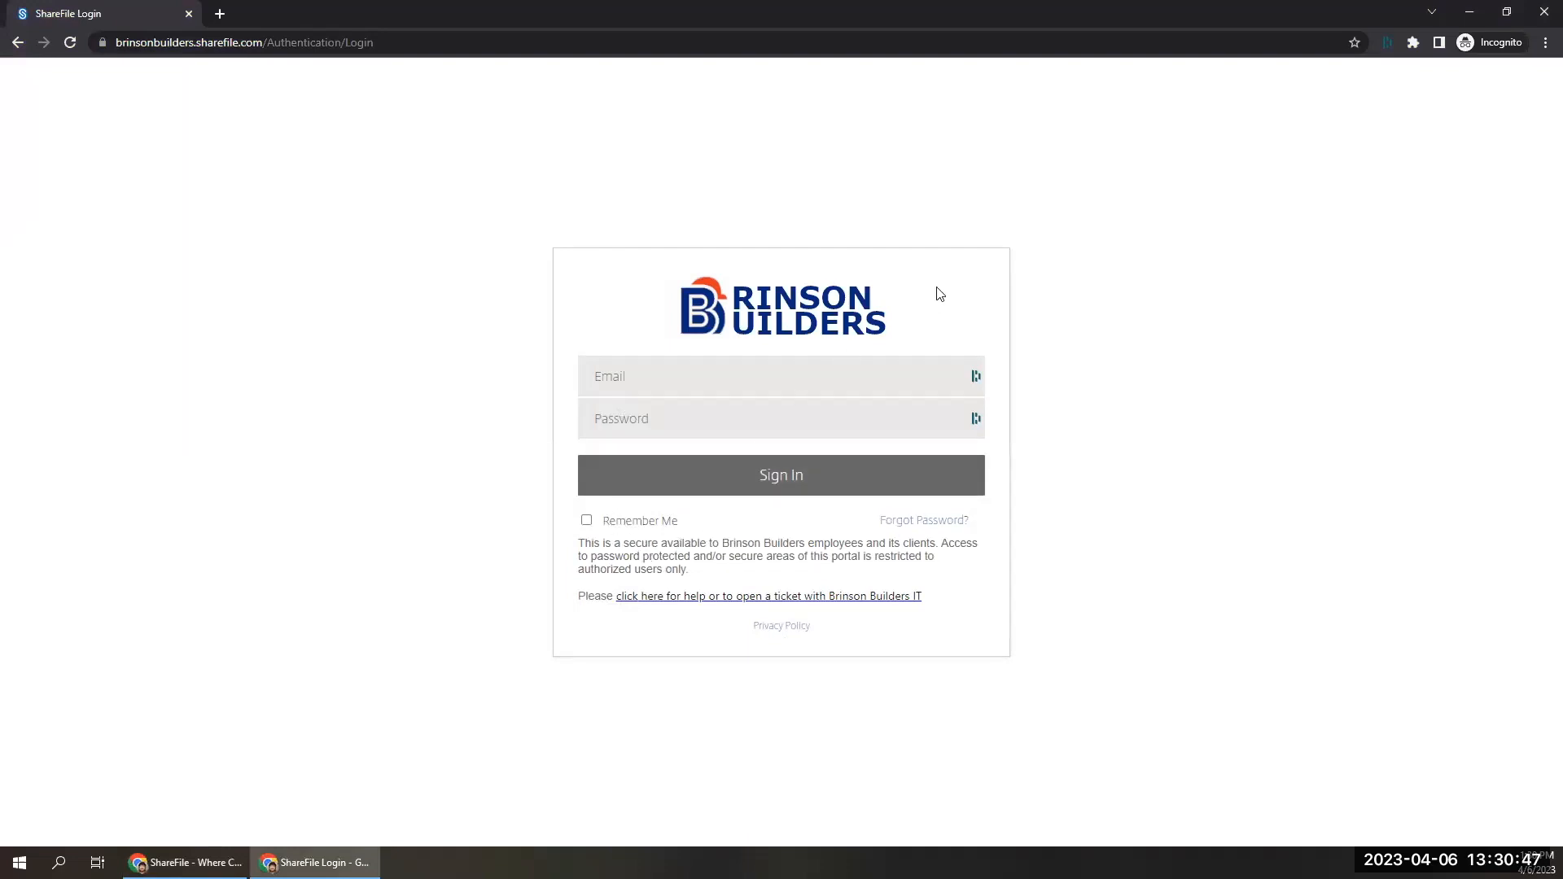
click(635, 374)
Load the branded login page through the alternative subdomain brinsonconstruction.sharefile.com and check its address.
drag(152, 45, 193, 50)
text(construction)
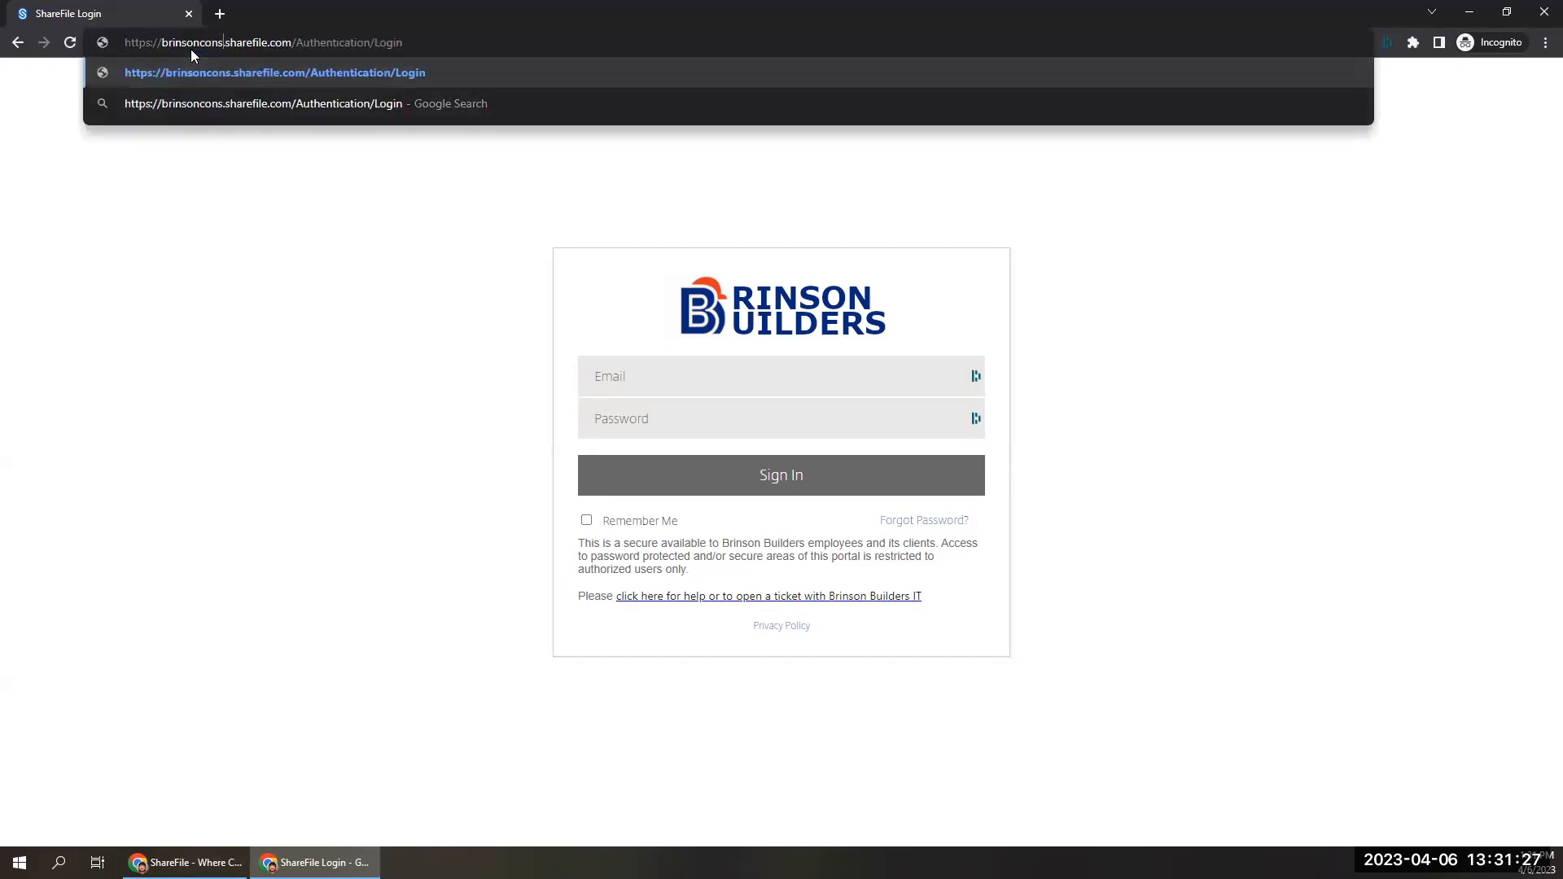
drag(332, 41, 698, 203)
key(BackSpace)
key(Return)
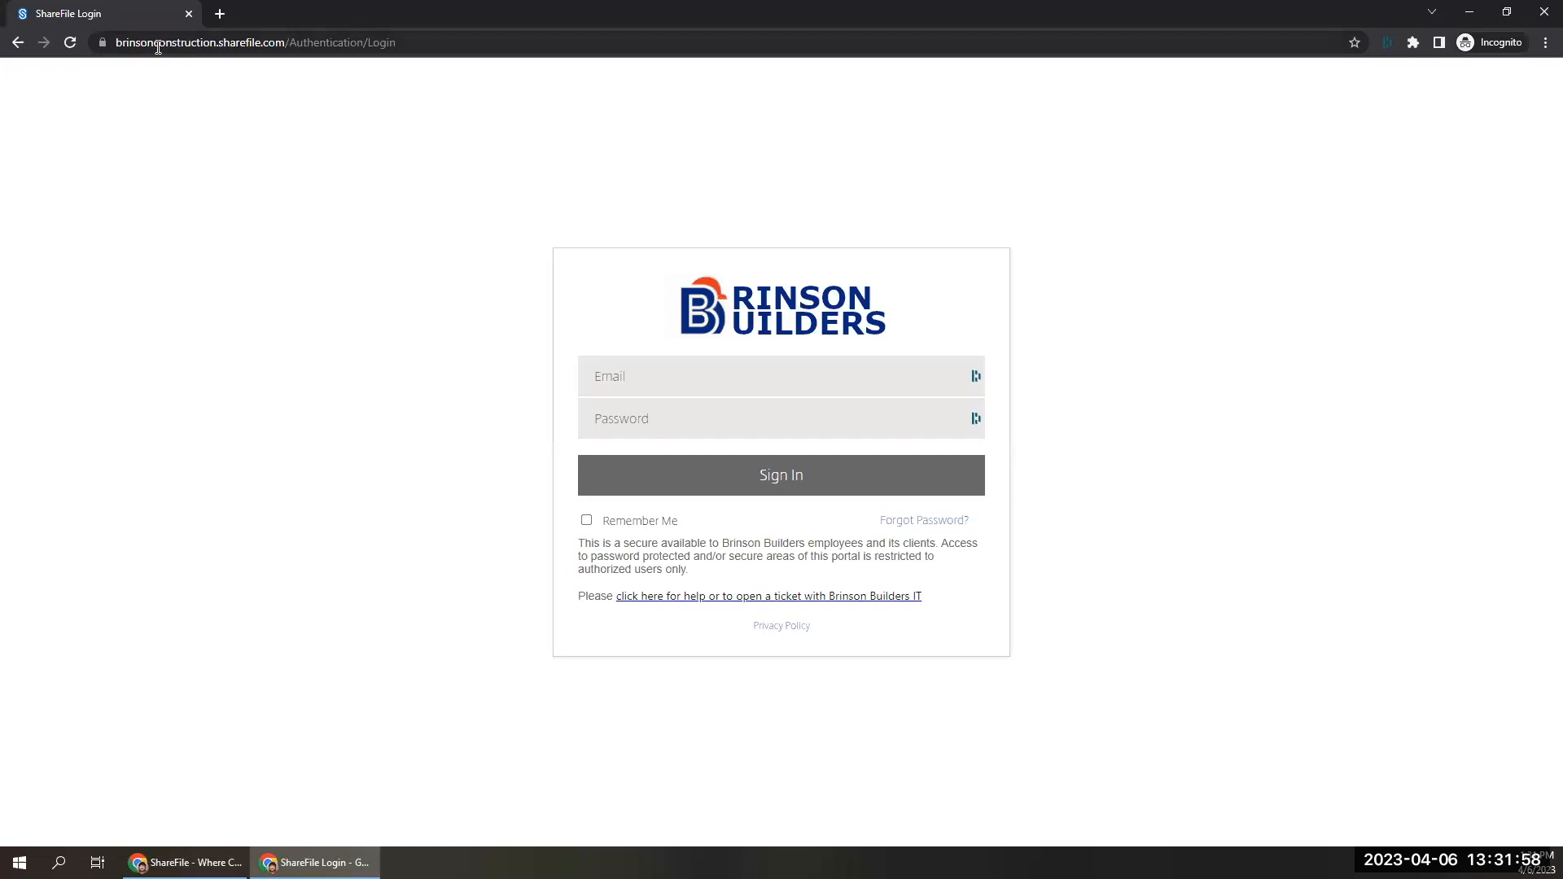
click(219, 42)
click(222, 42)
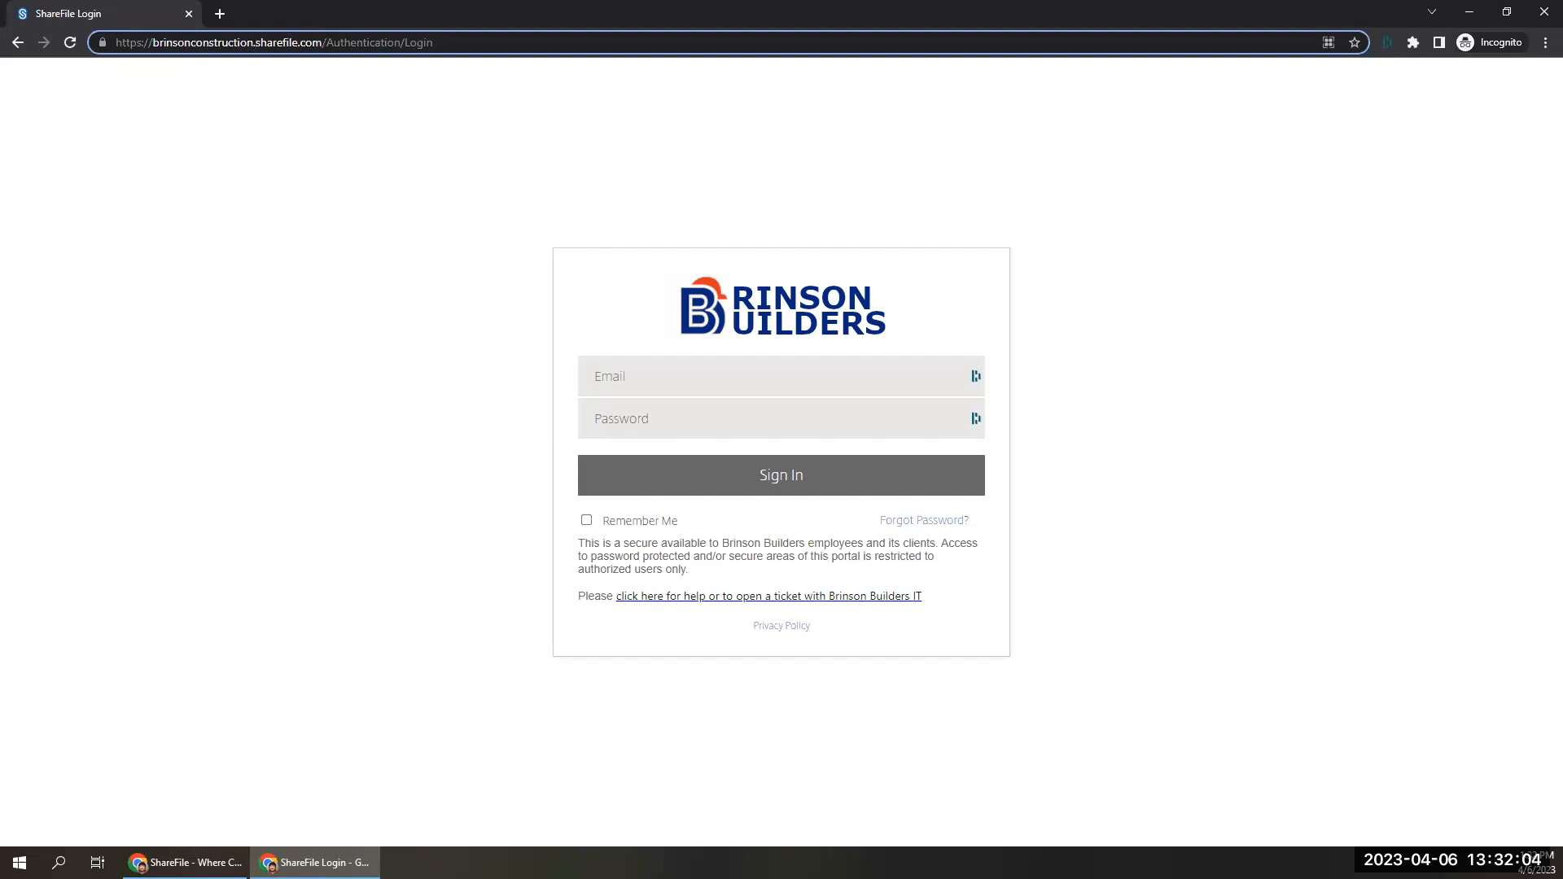
Return to the branding editor, add brinsonandalbert as the third subdomain and save the changes.
click(183, 863)
click(367, 733)
text(br)
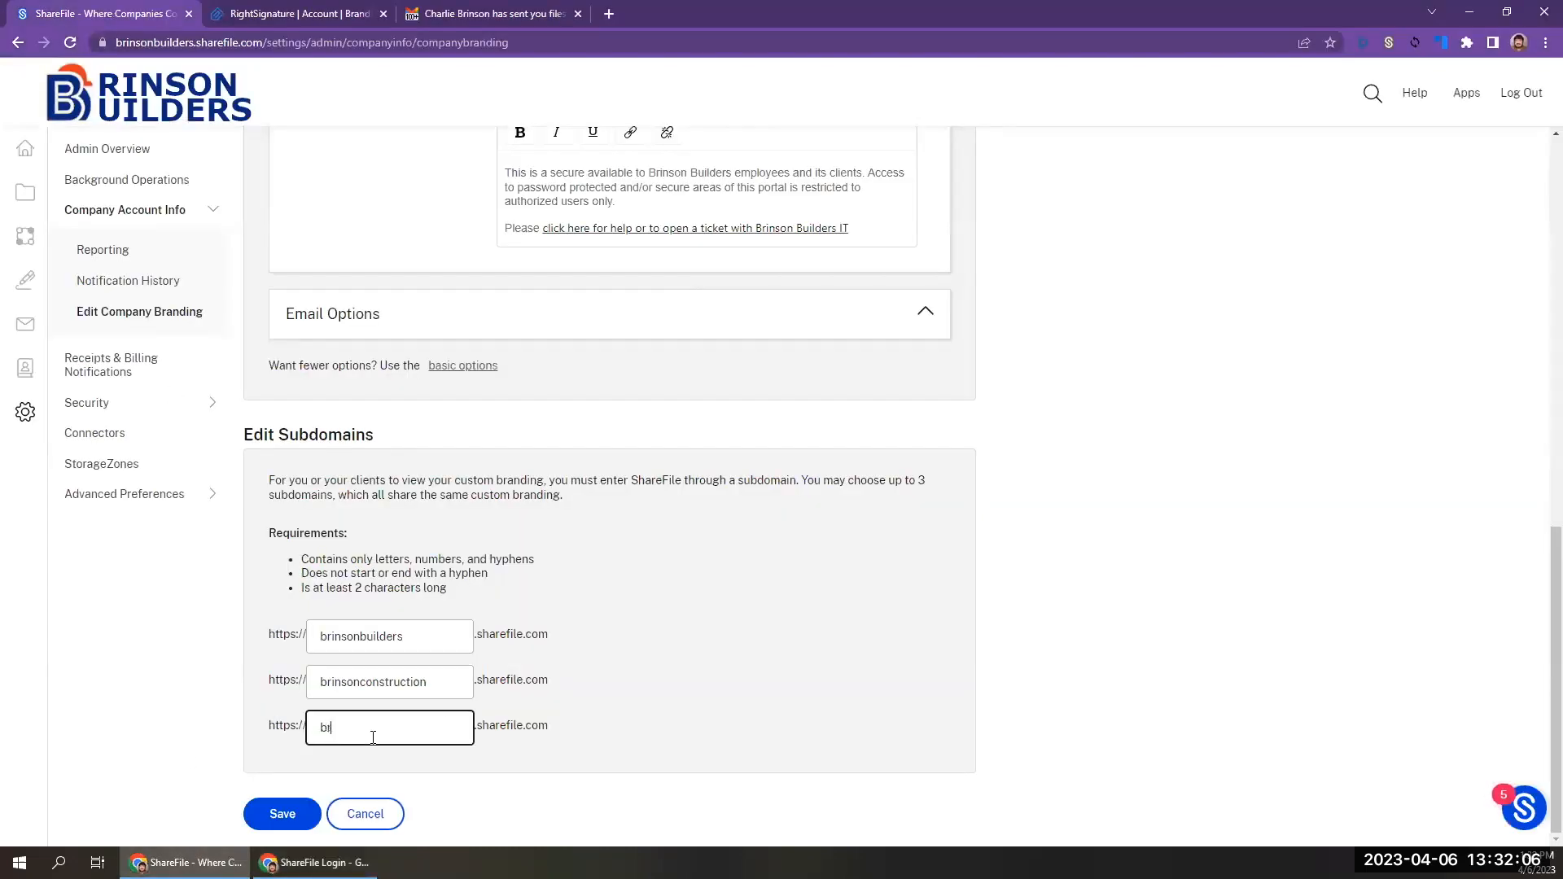
text(insonandalbert)
click(281, 813)
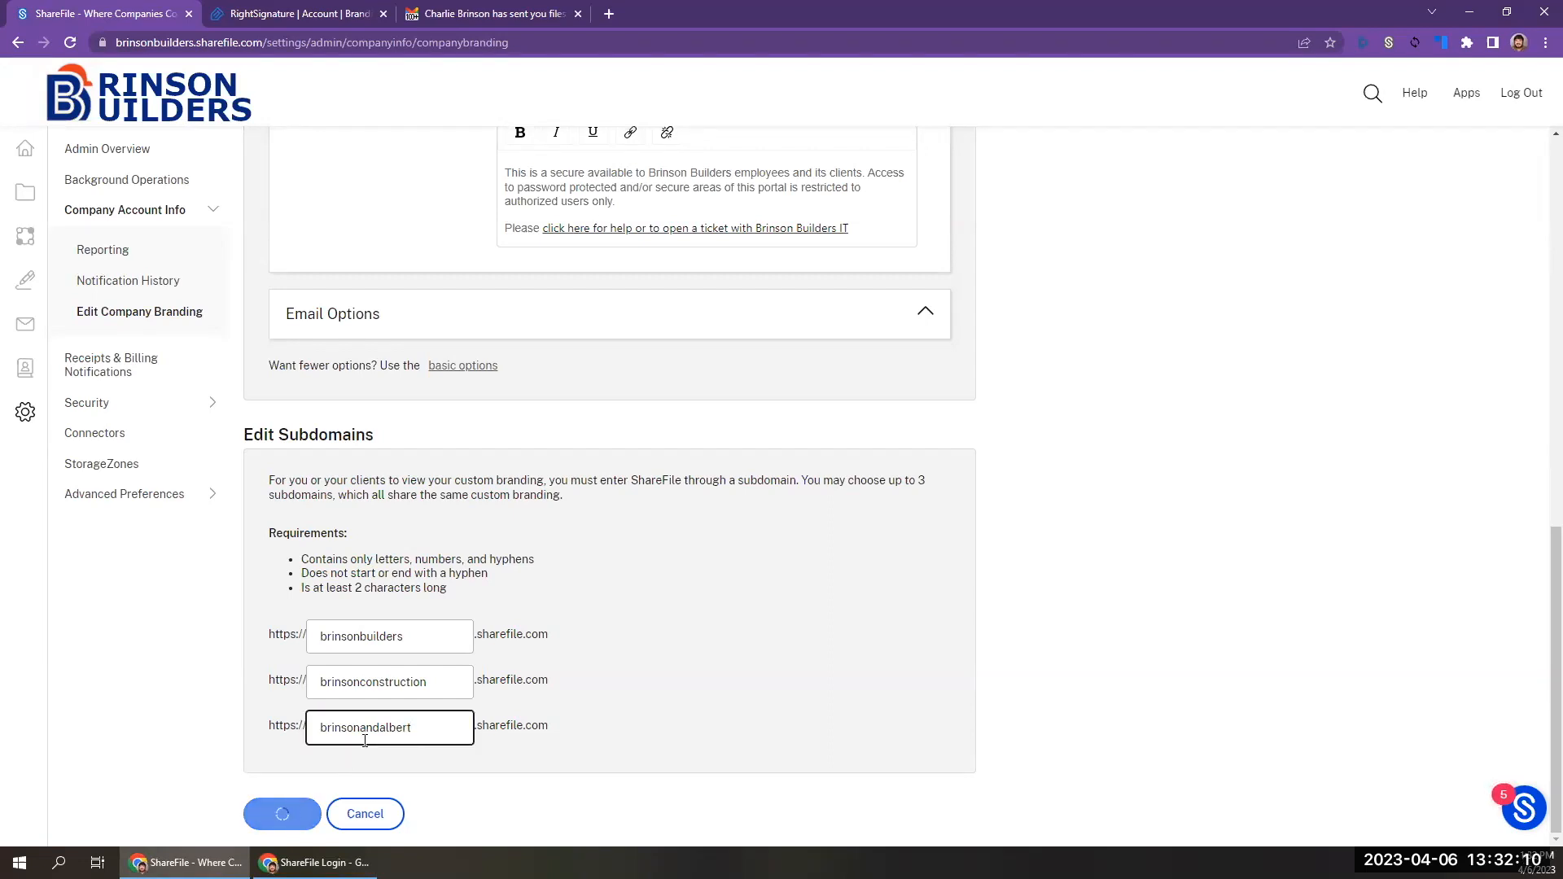
Load the login page at brinsonandalbert.sharefile.com in the incognito window to check the added subdomain.
key(alt+Tab)
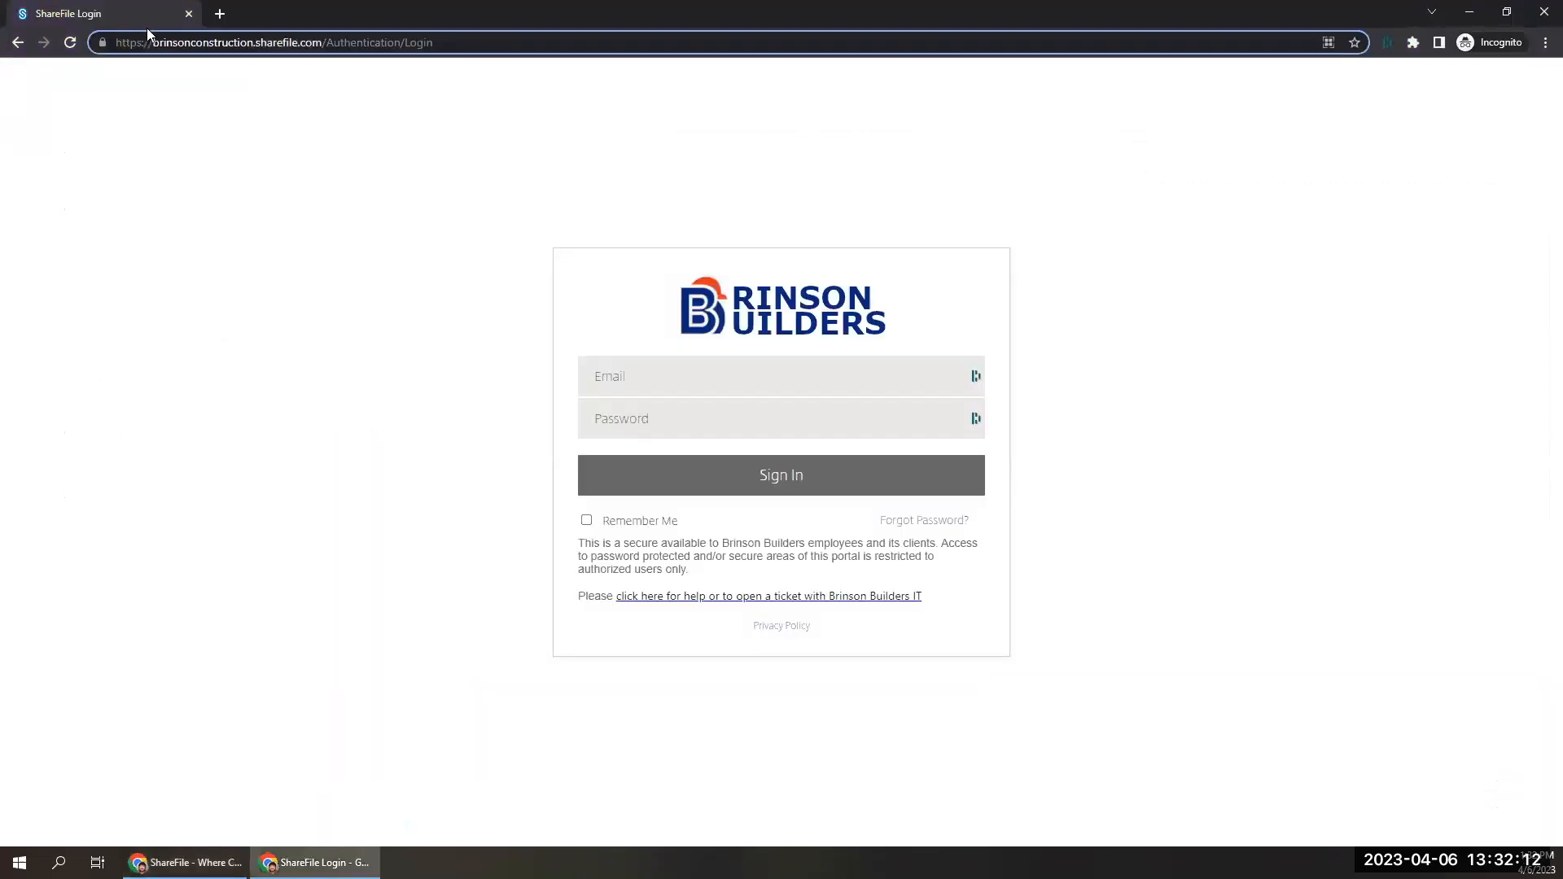
drag(156, 41, 252, 41)
text(brinsonandalbern)
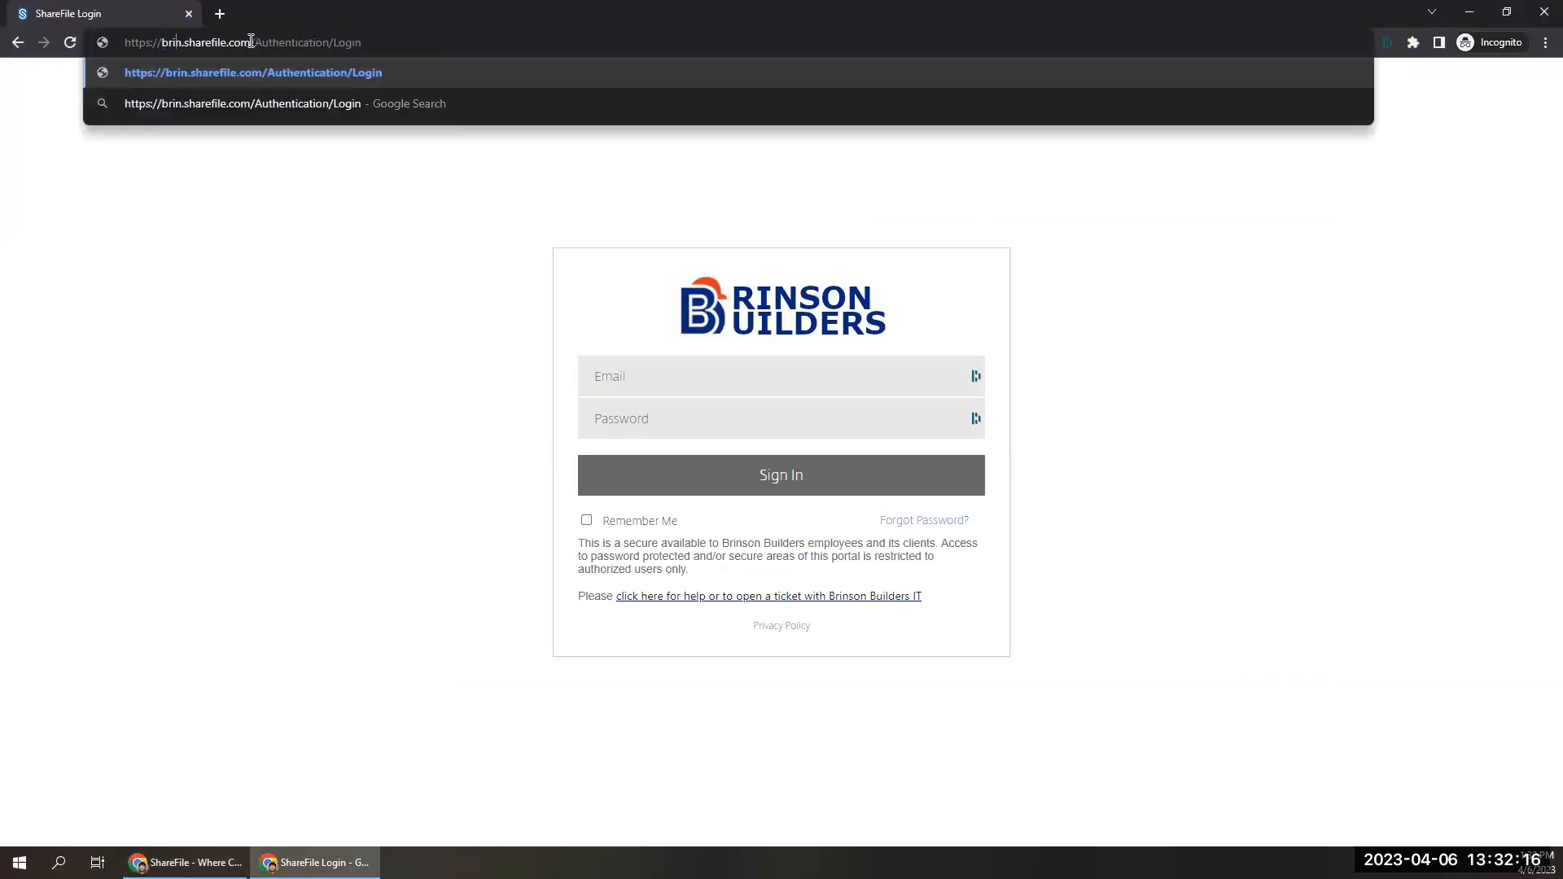
text(t)
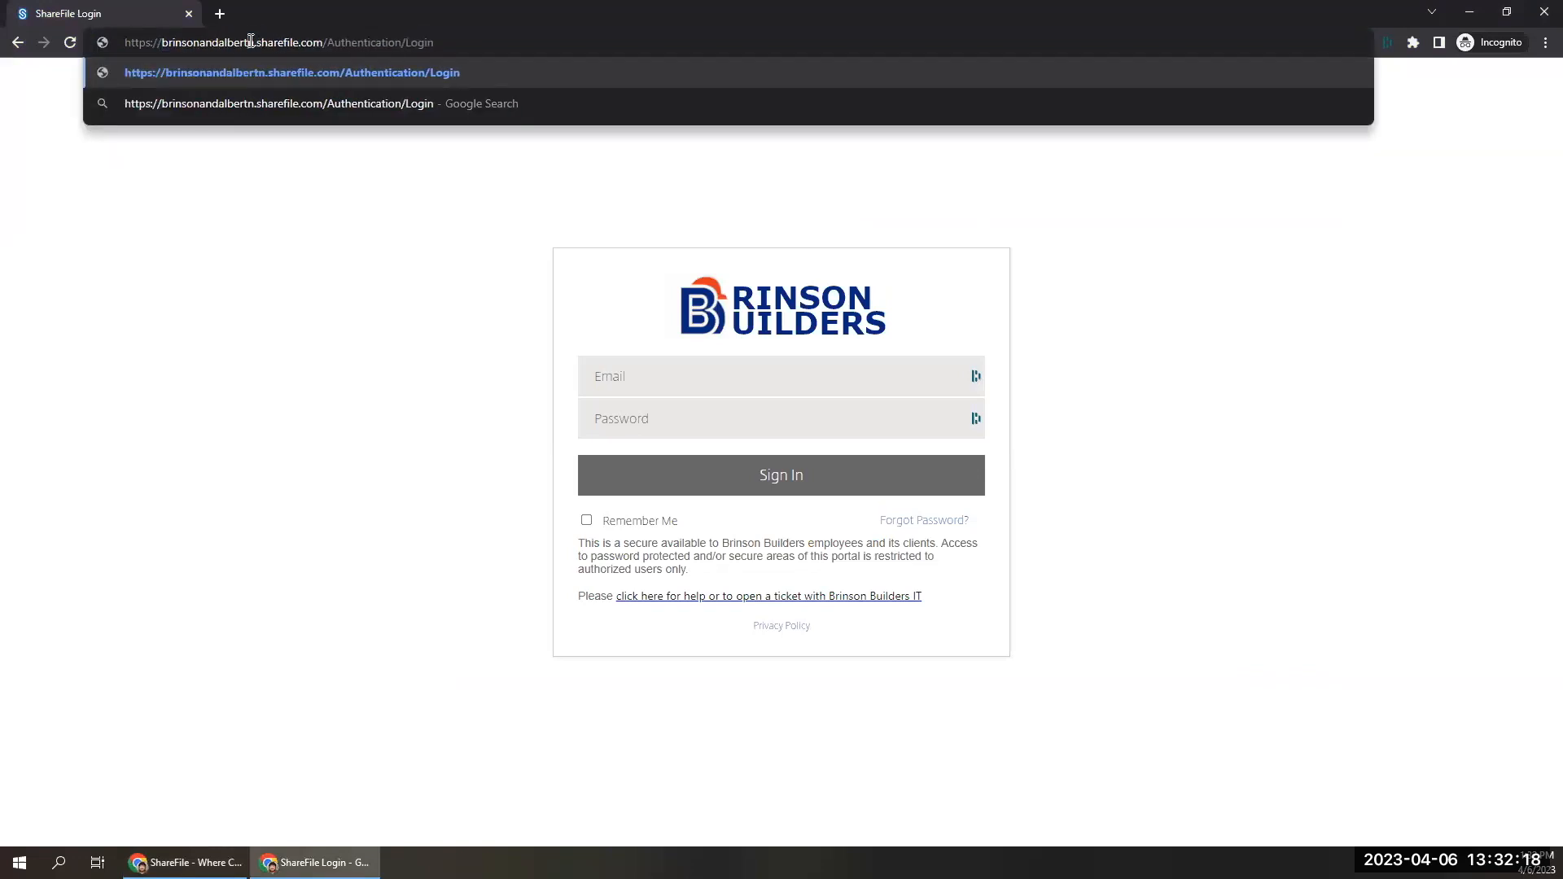
key(Delete)
key(Return)
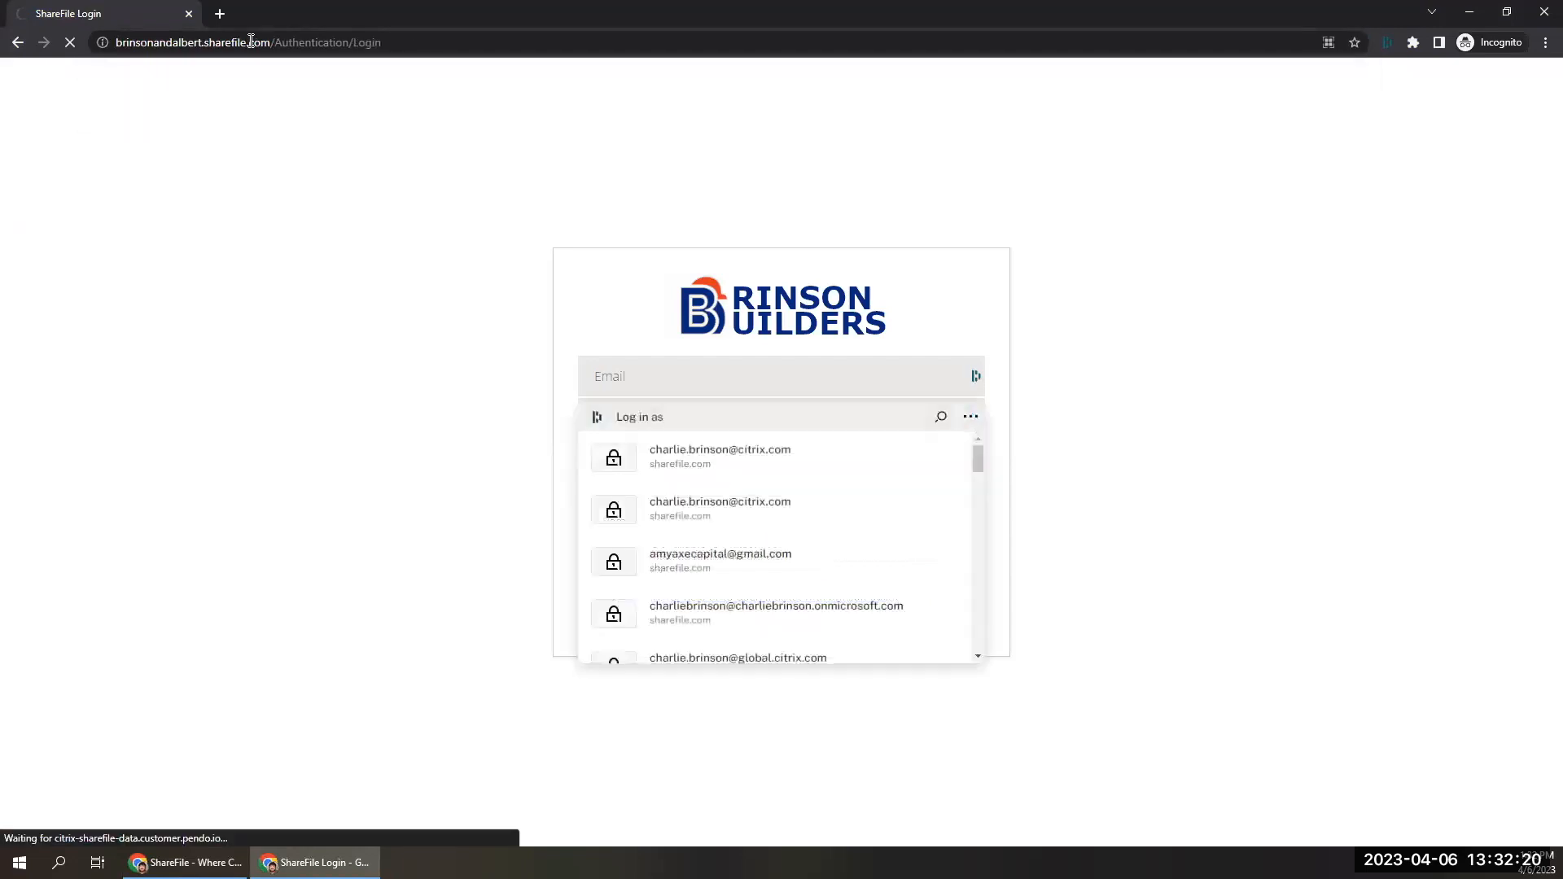
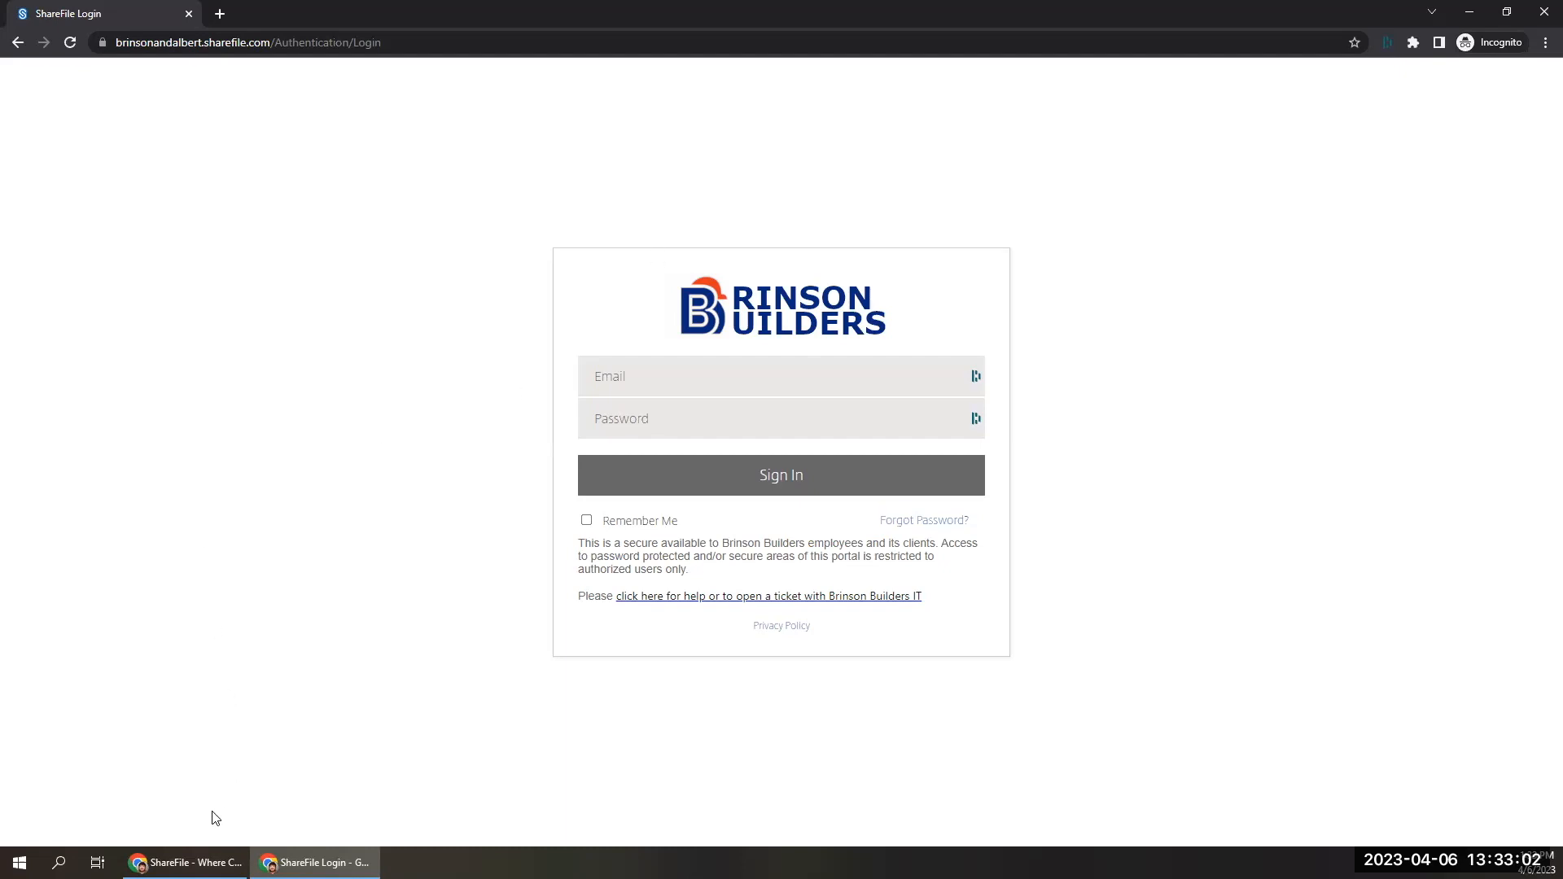
Return to the company branding editor and switch the account appearance settings to the basic options.
click(186, 862)
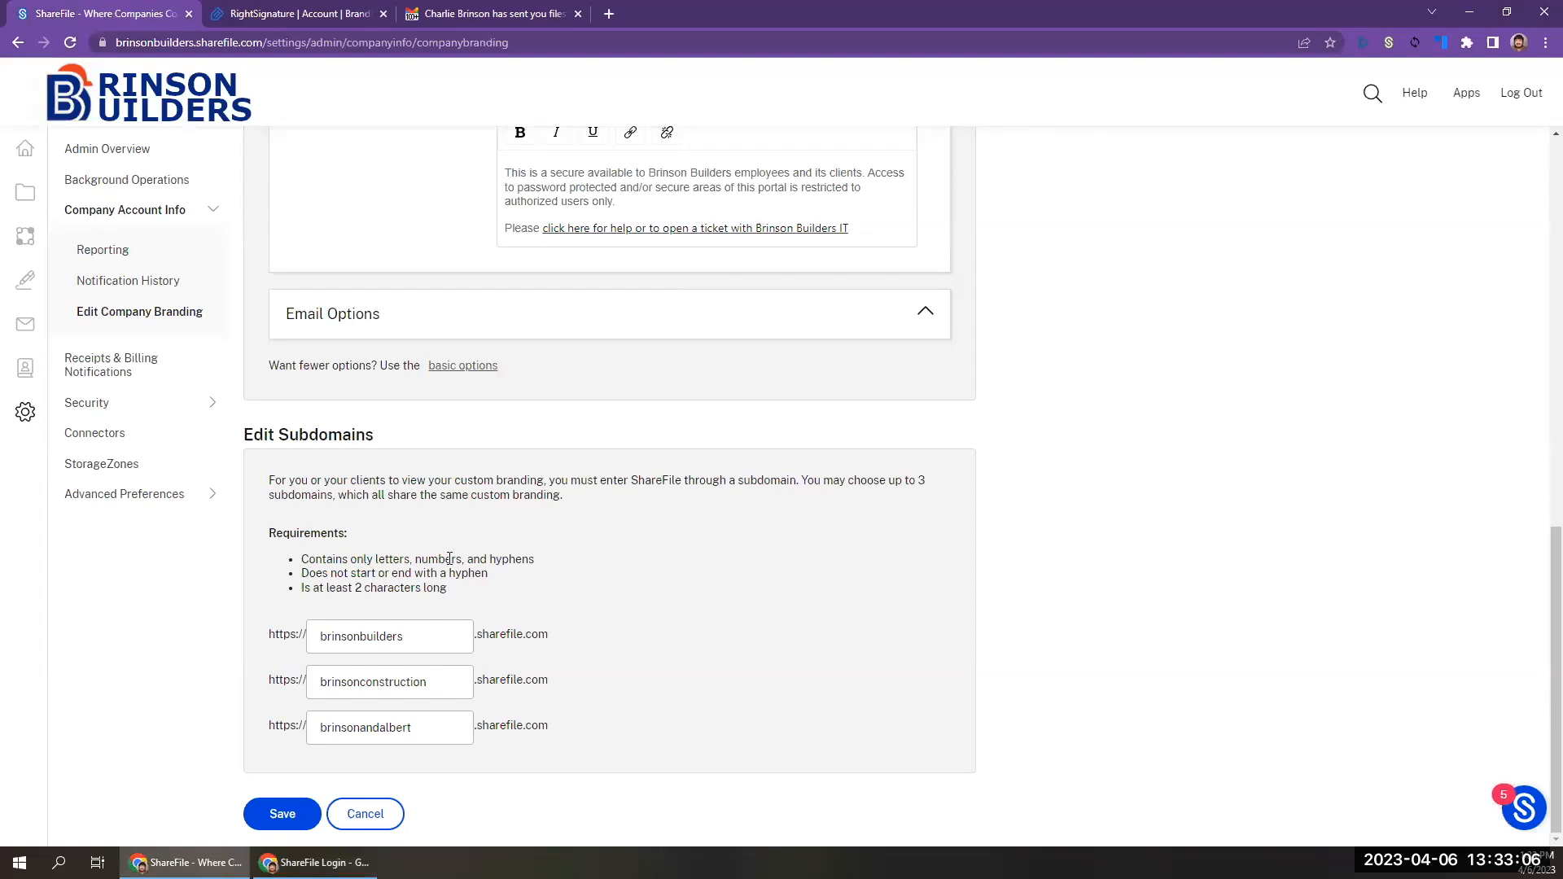
scroll(449, 559, up, 10)
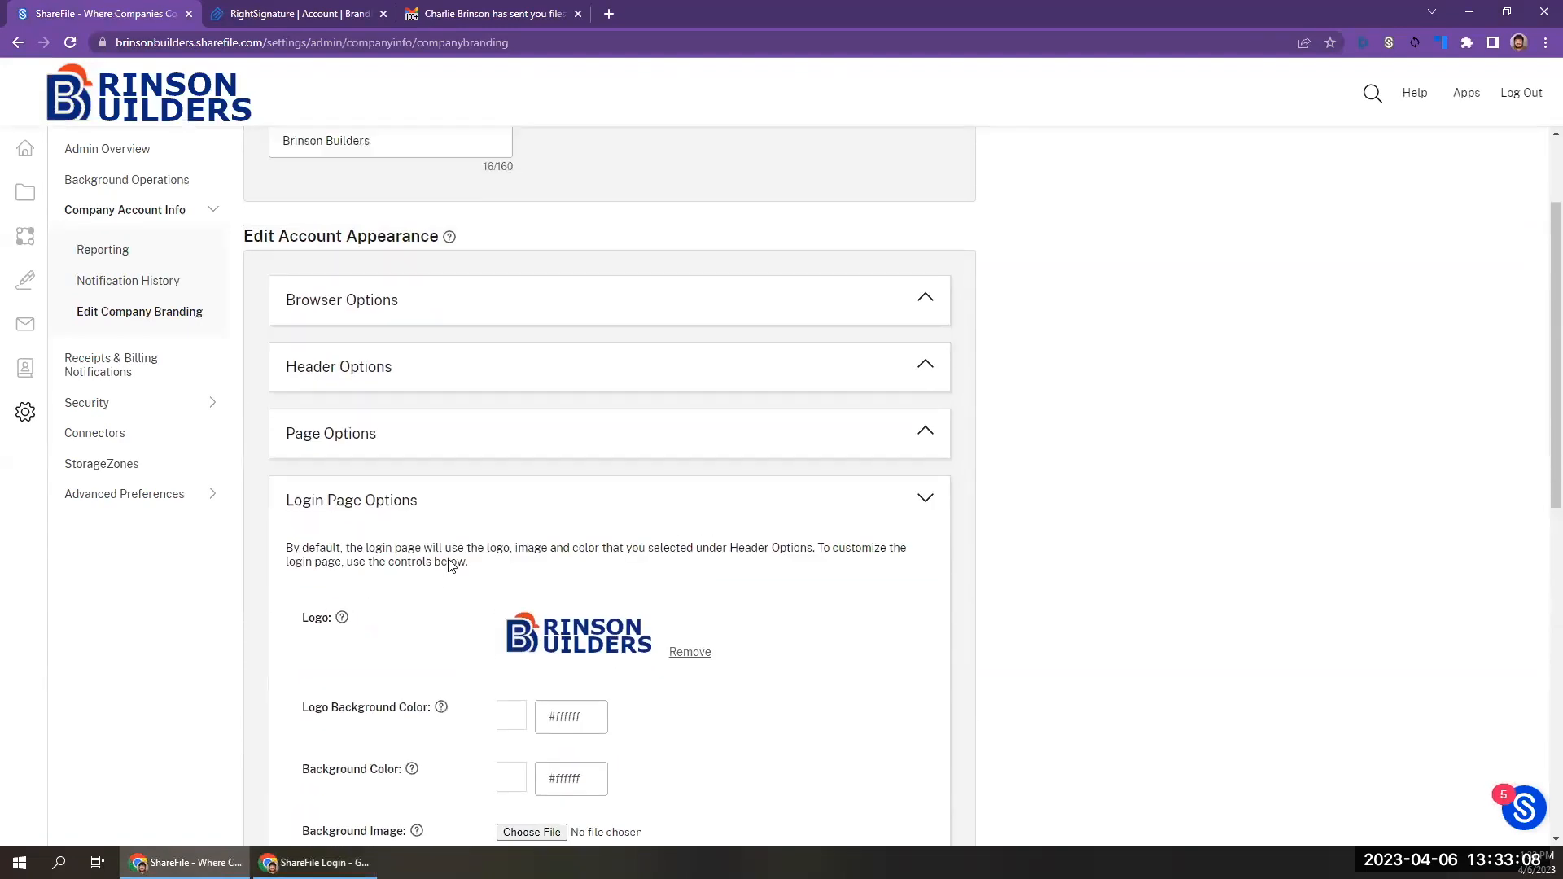
scroll(449, 567, down, 1)
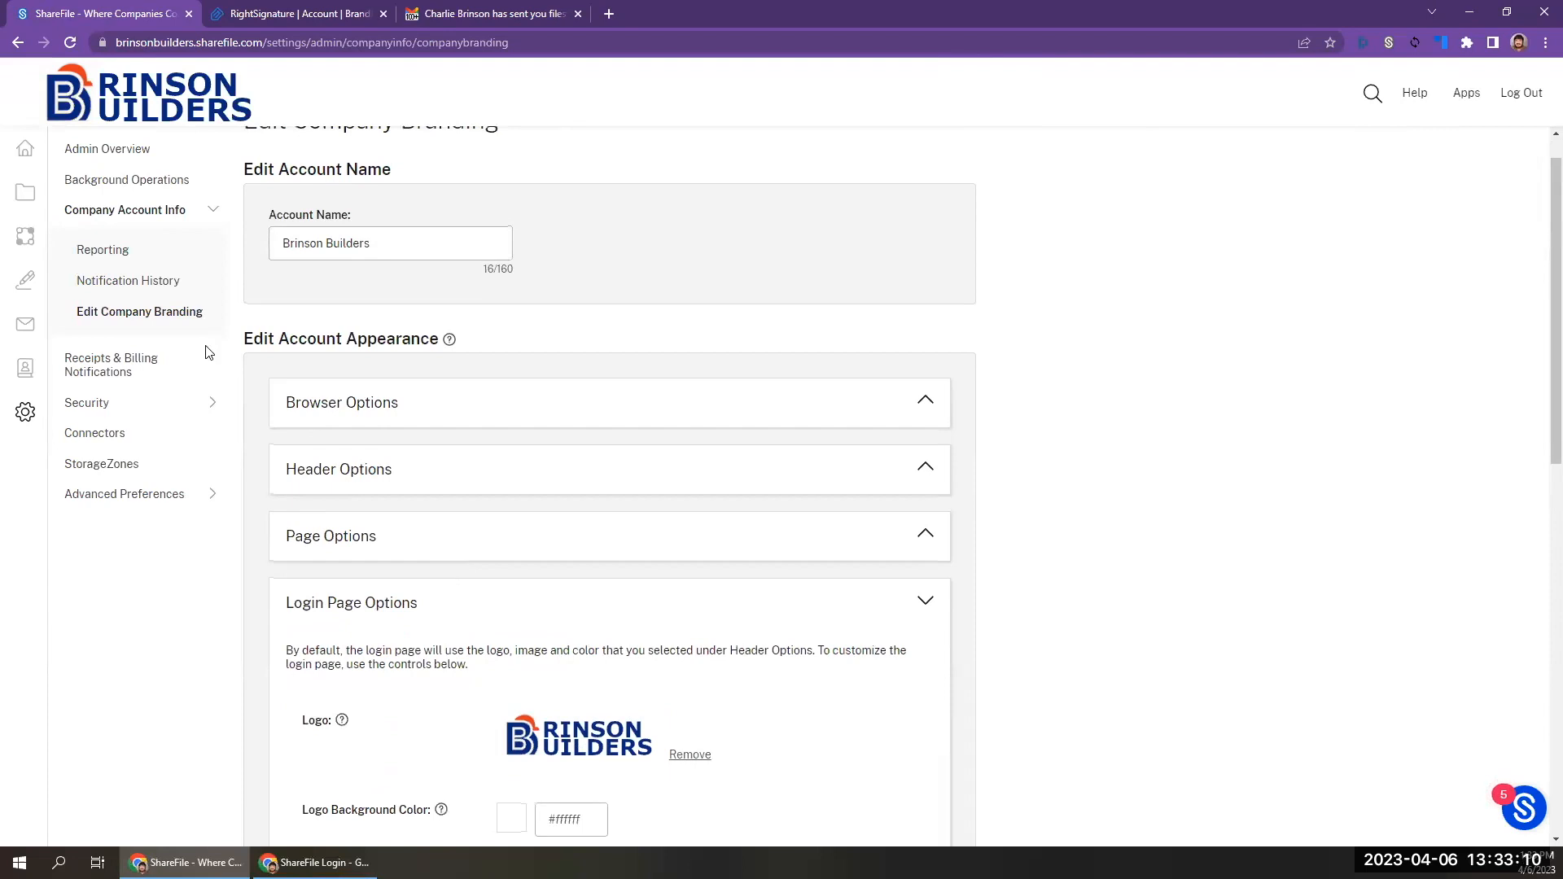
scroll(178, 316, up, 1)
scroll(521, 499, down, 6)
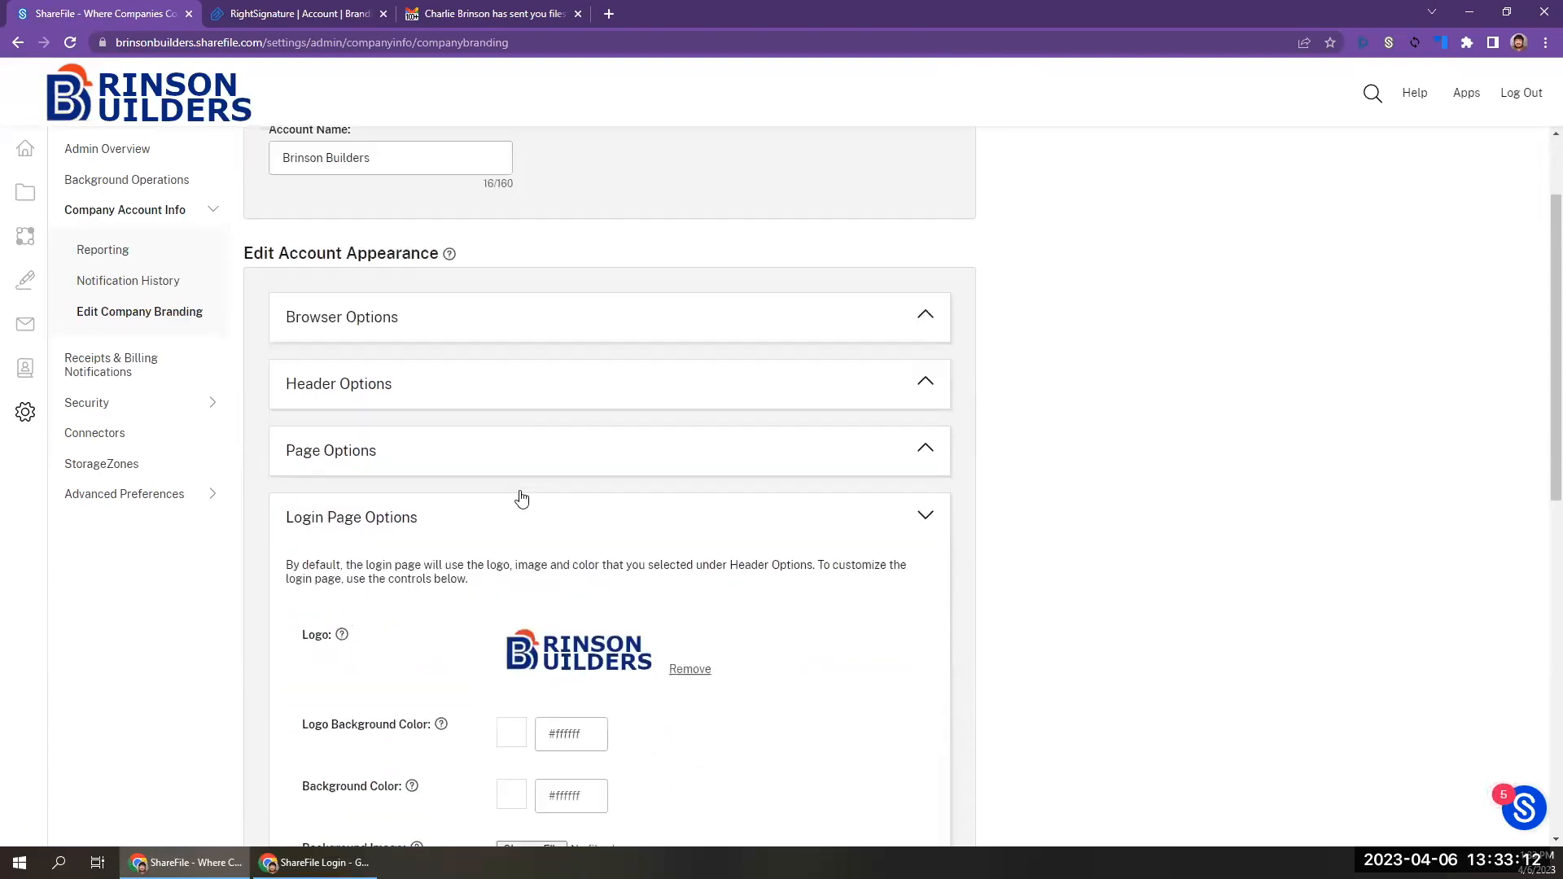
scroll(521, 498, down, 5)
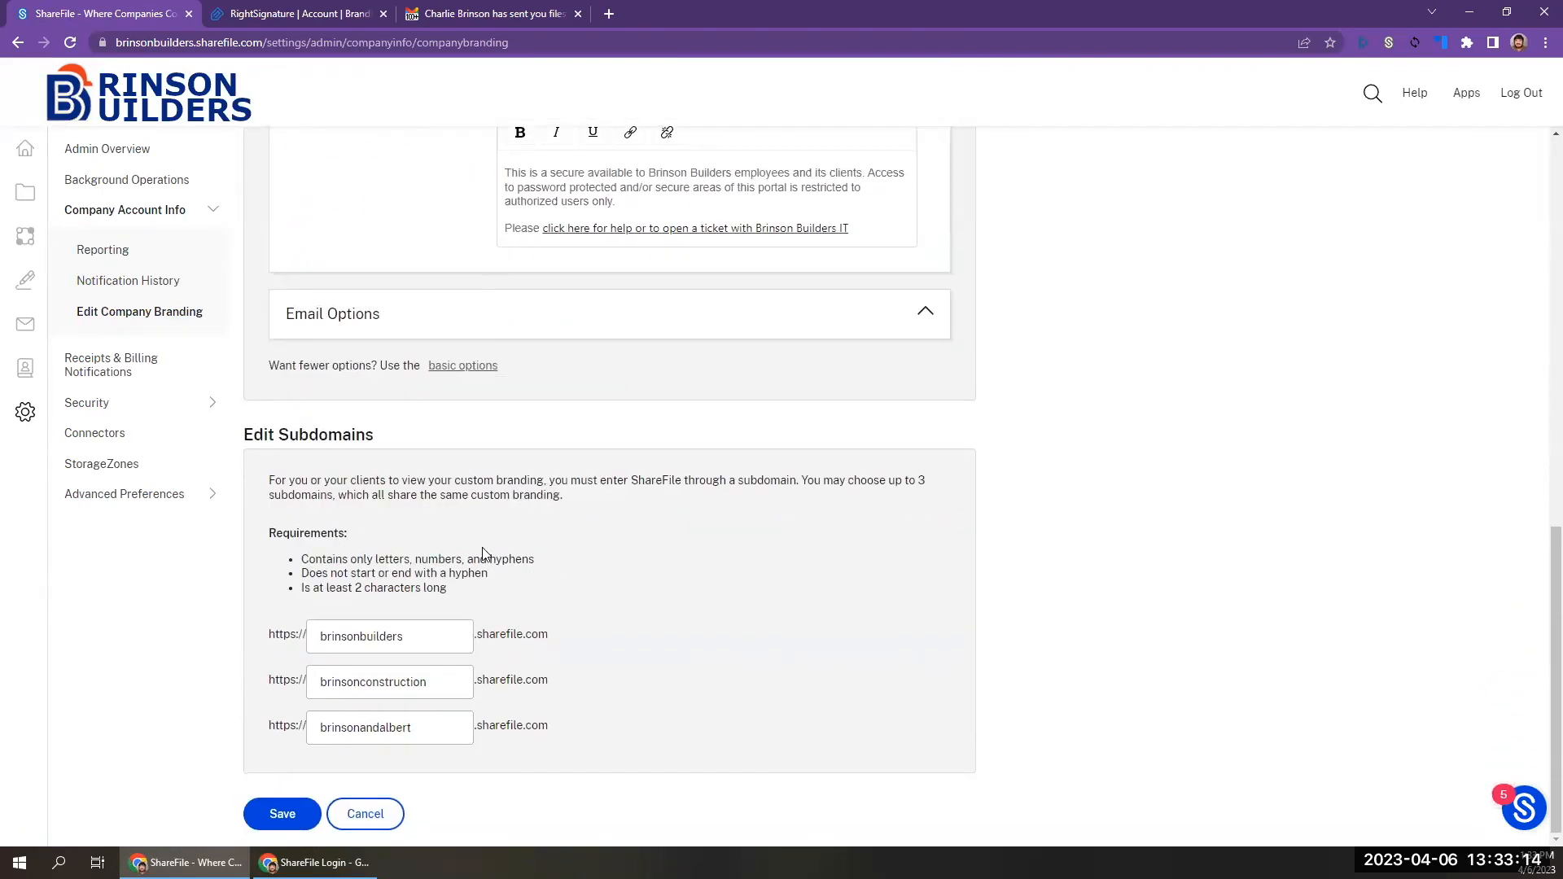
click(474, 367)
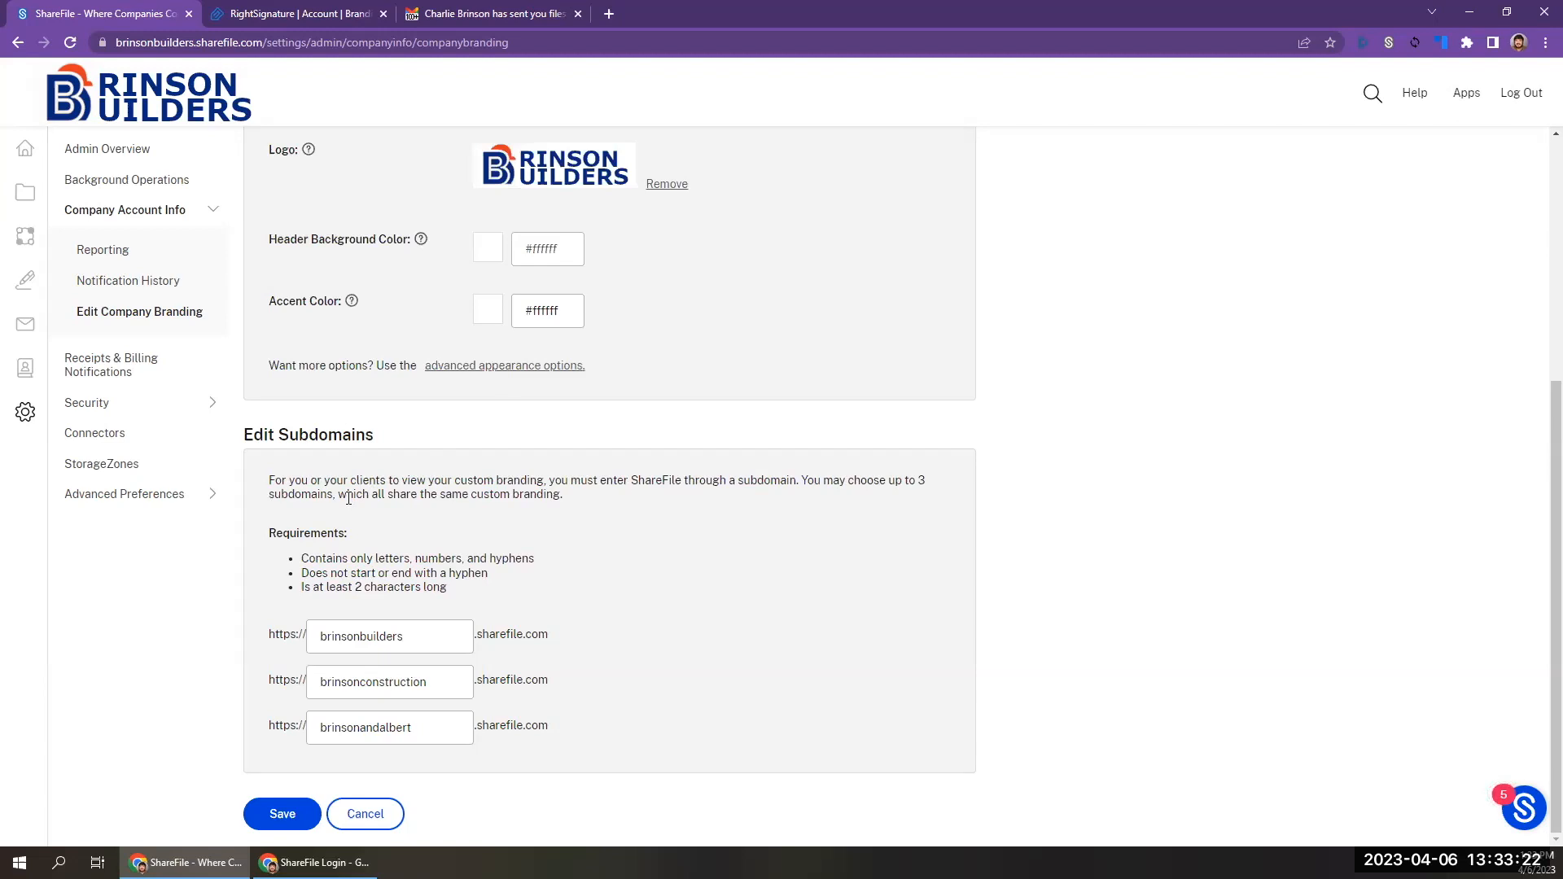
scroll(348, 498, up, 5)
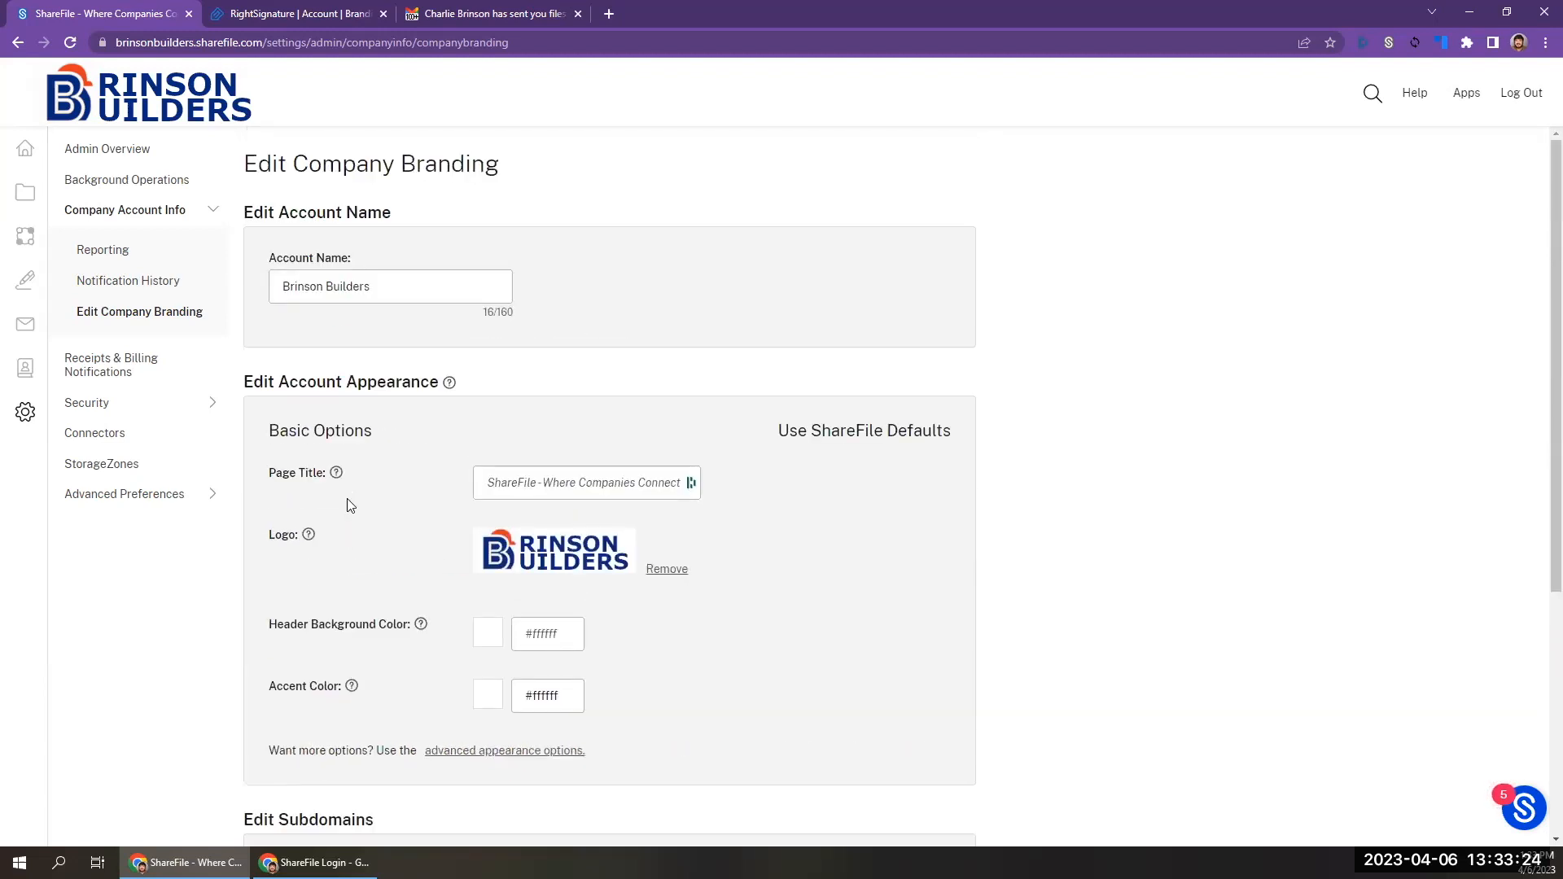
scroll(348, 498, down, 5)
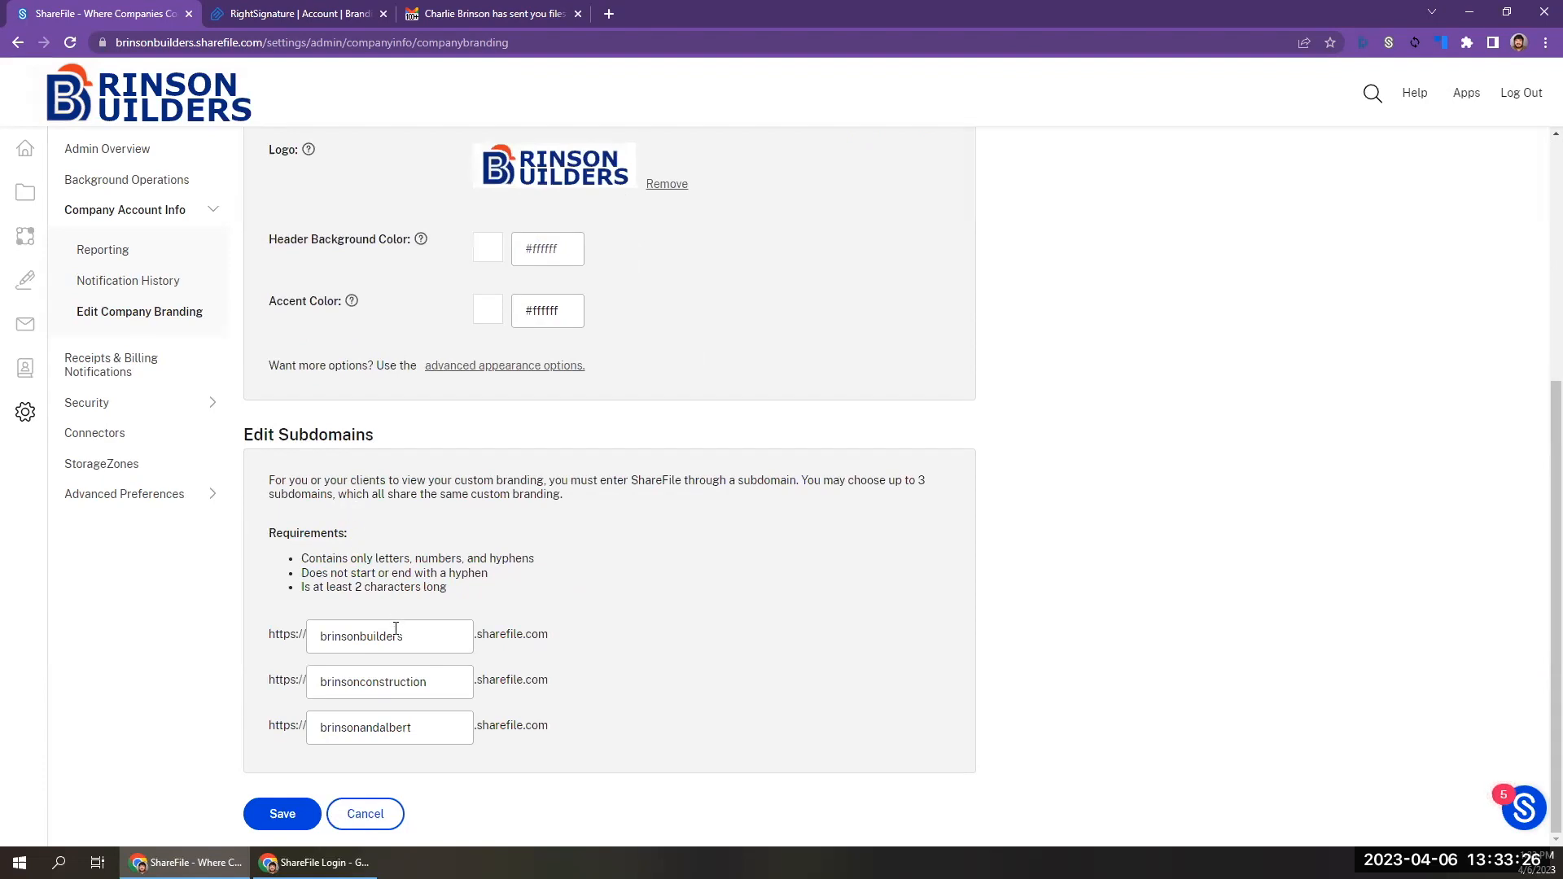
Try to replace the third subdomain with cityofpawnee and save, dismissing the resulting notice.
click(441, 685)
click(436, 724)
double_click(436, 723)
text(cityo)
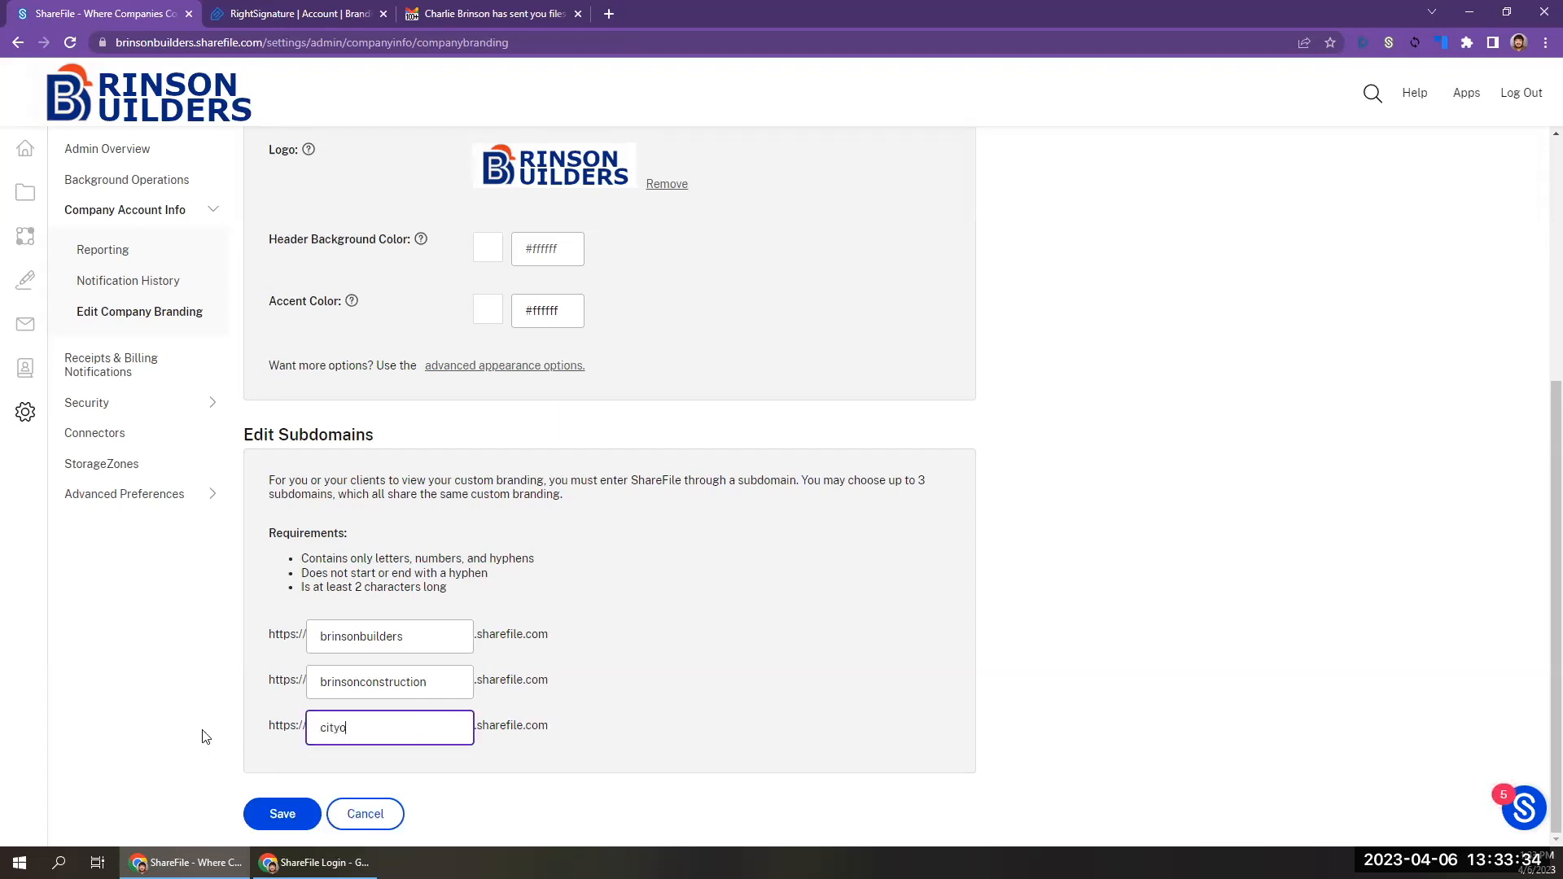
text(fpawnee)
click(274, 810)
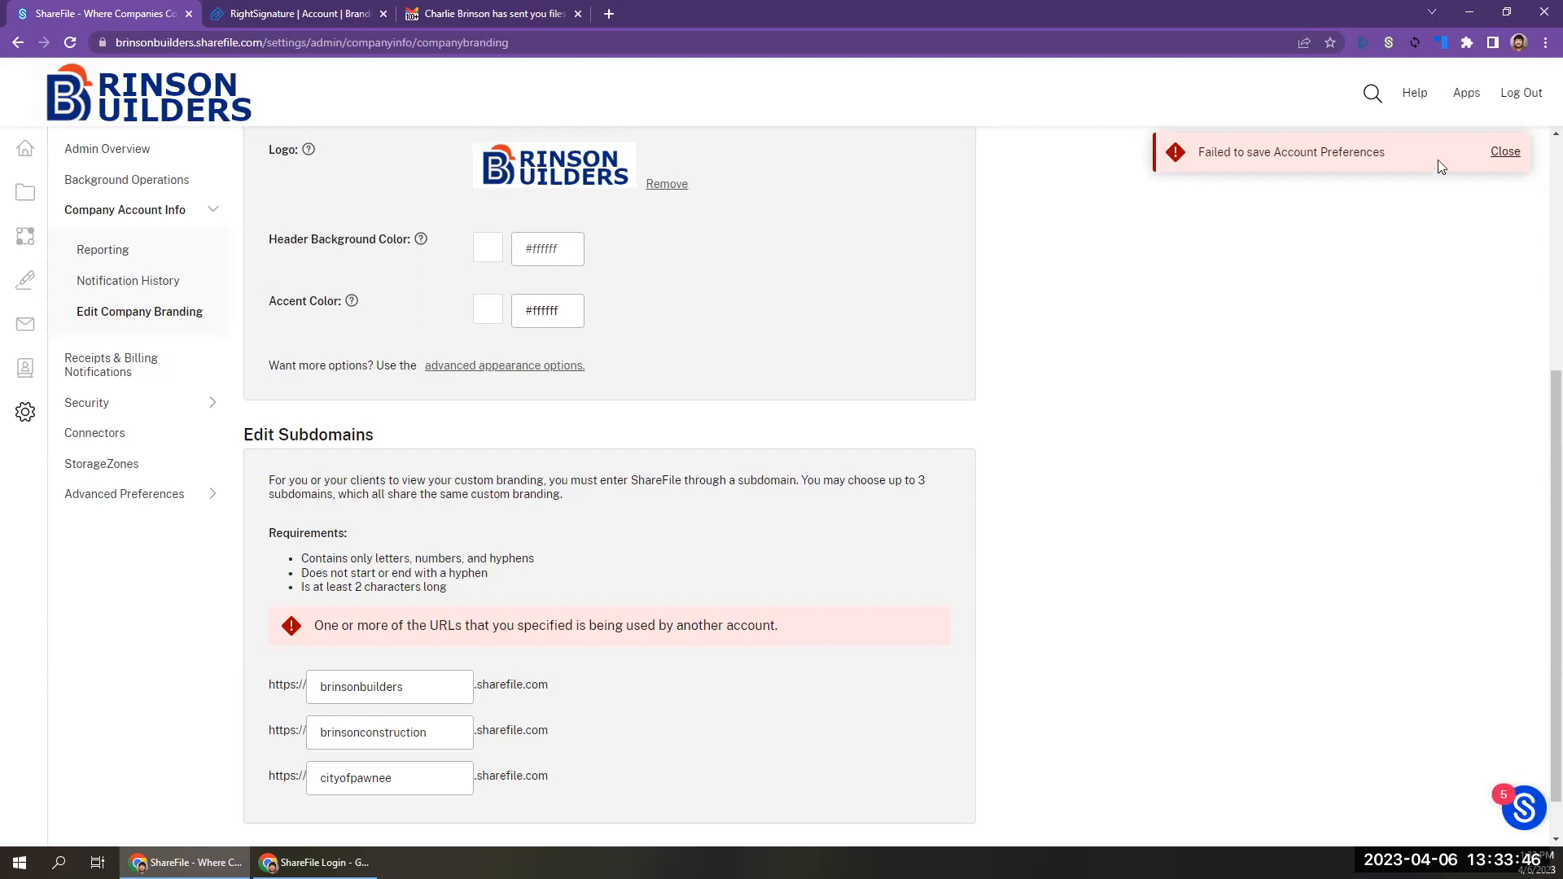
click(1504, 153)
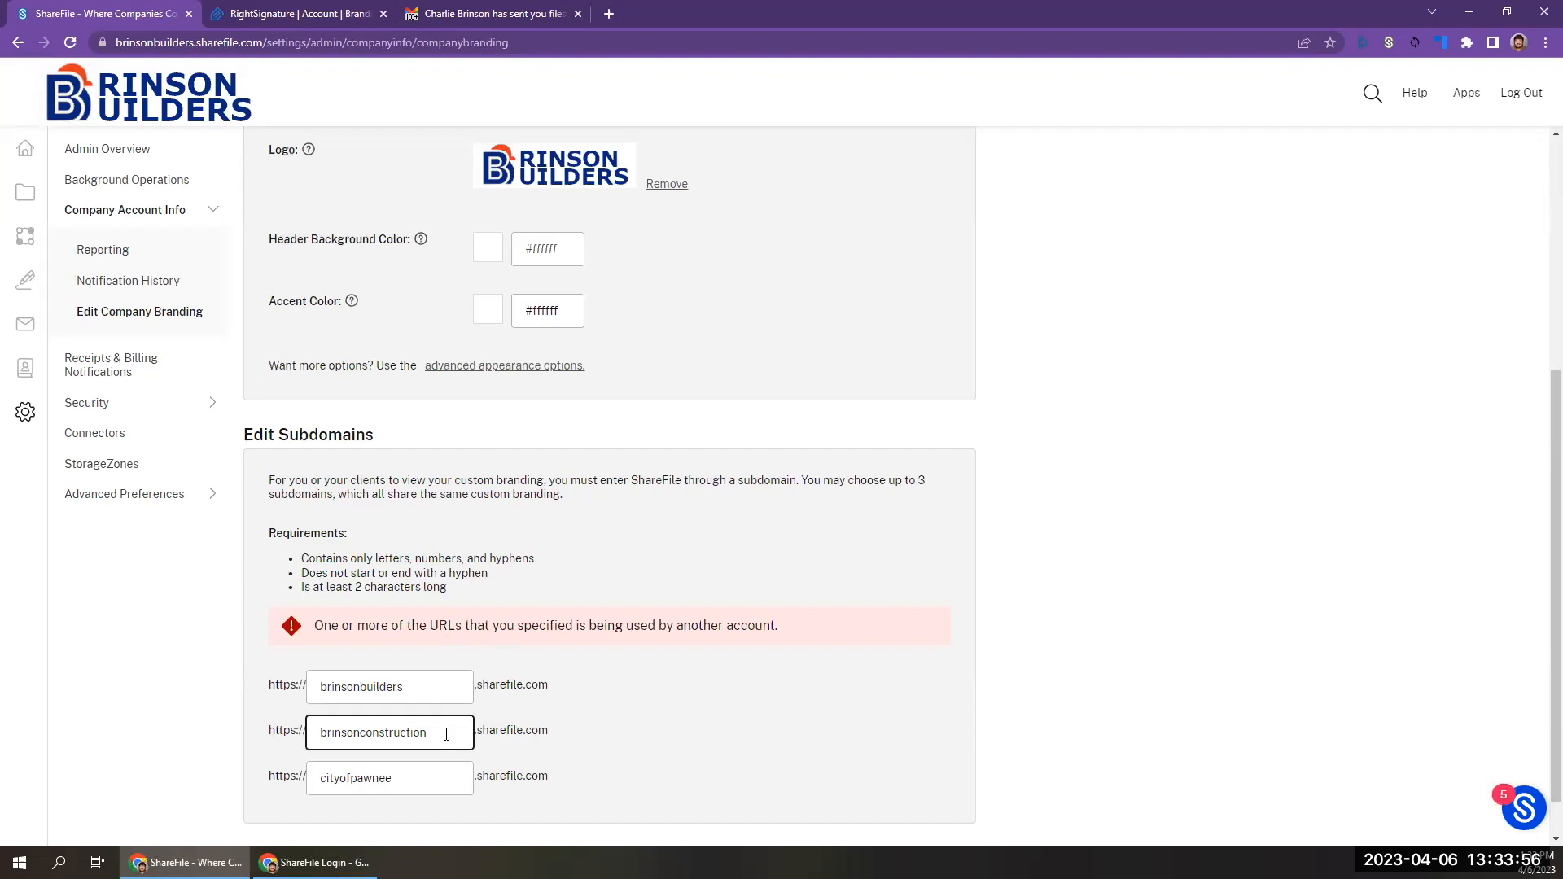
Clear the third subdomain and save the branding settings.
drag(419, 777, 258, 780)
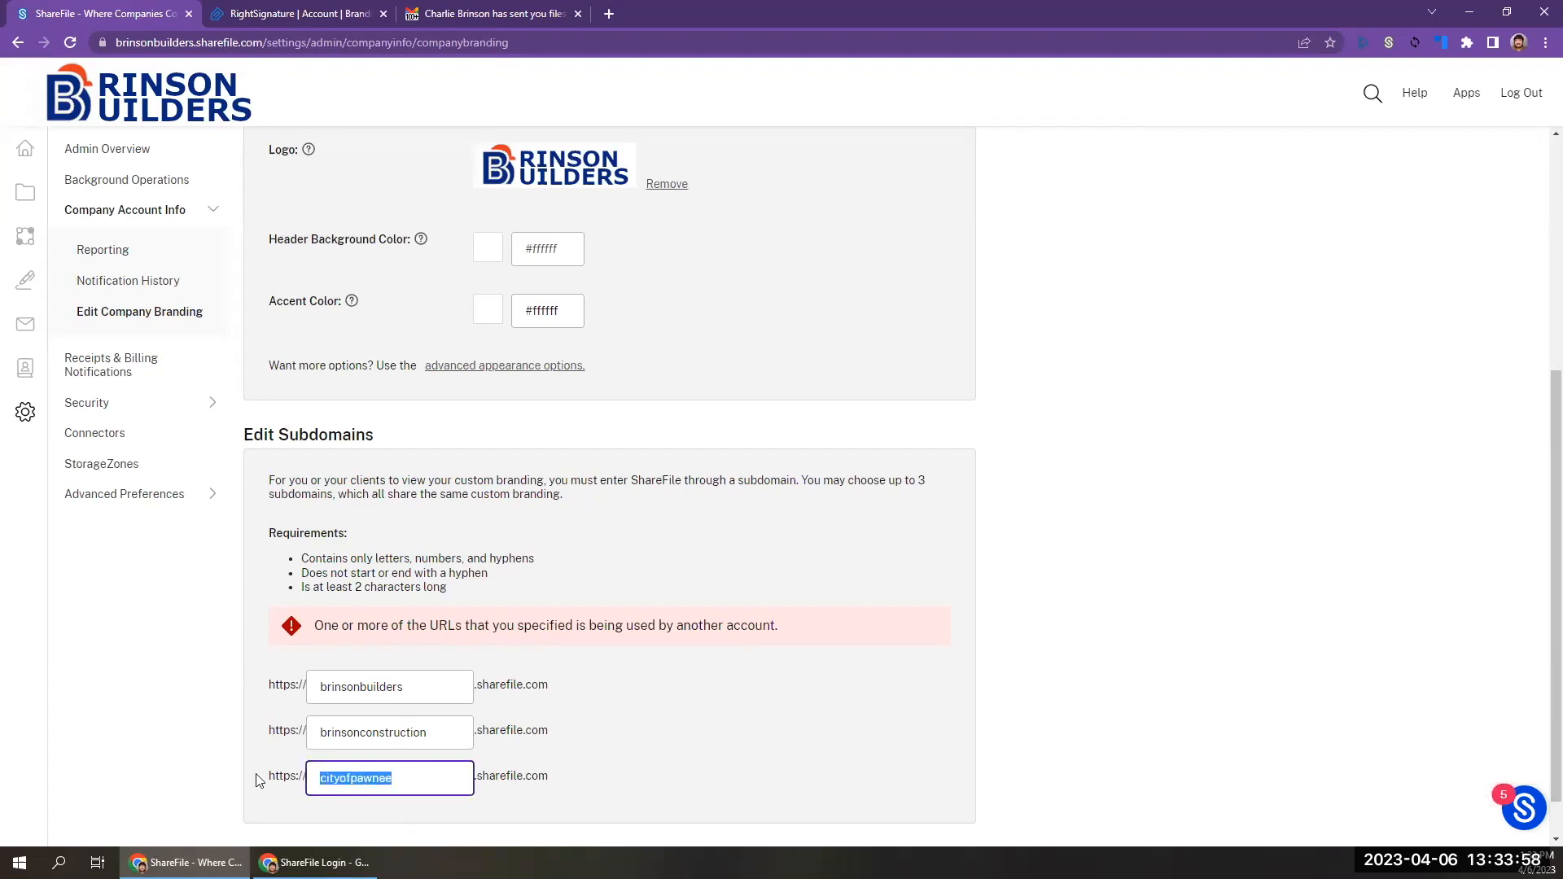
key(BackSpace)
scroll(258, 779, down, 1)
click(260, 809)
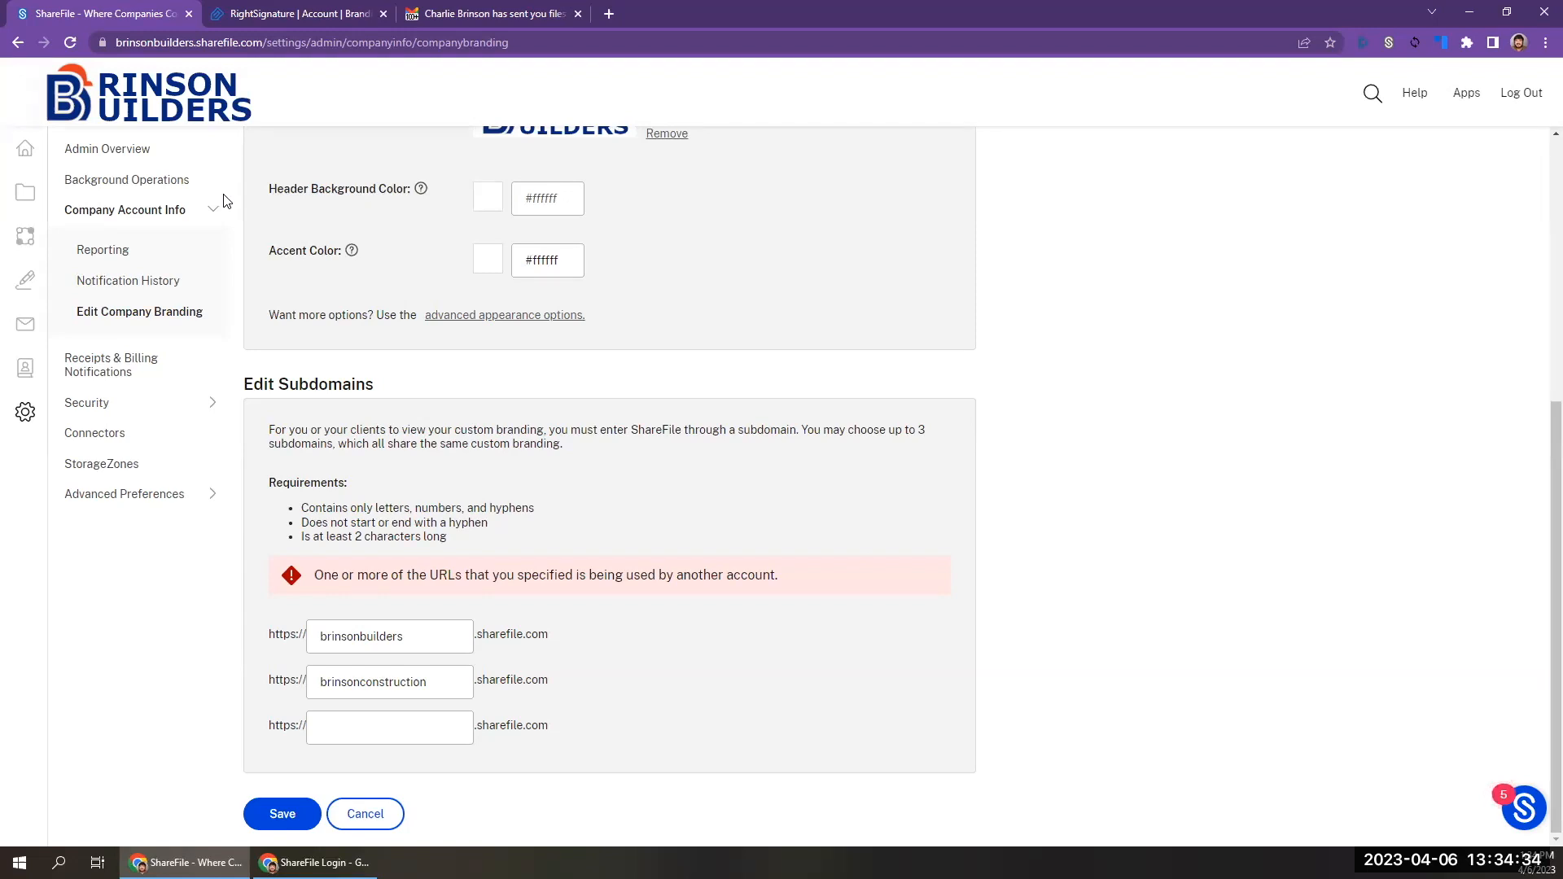
Open the ShareFile channel at youtube.com/sharefile in a new tab and browse its videos.
click(617, 16)
text(youtube)
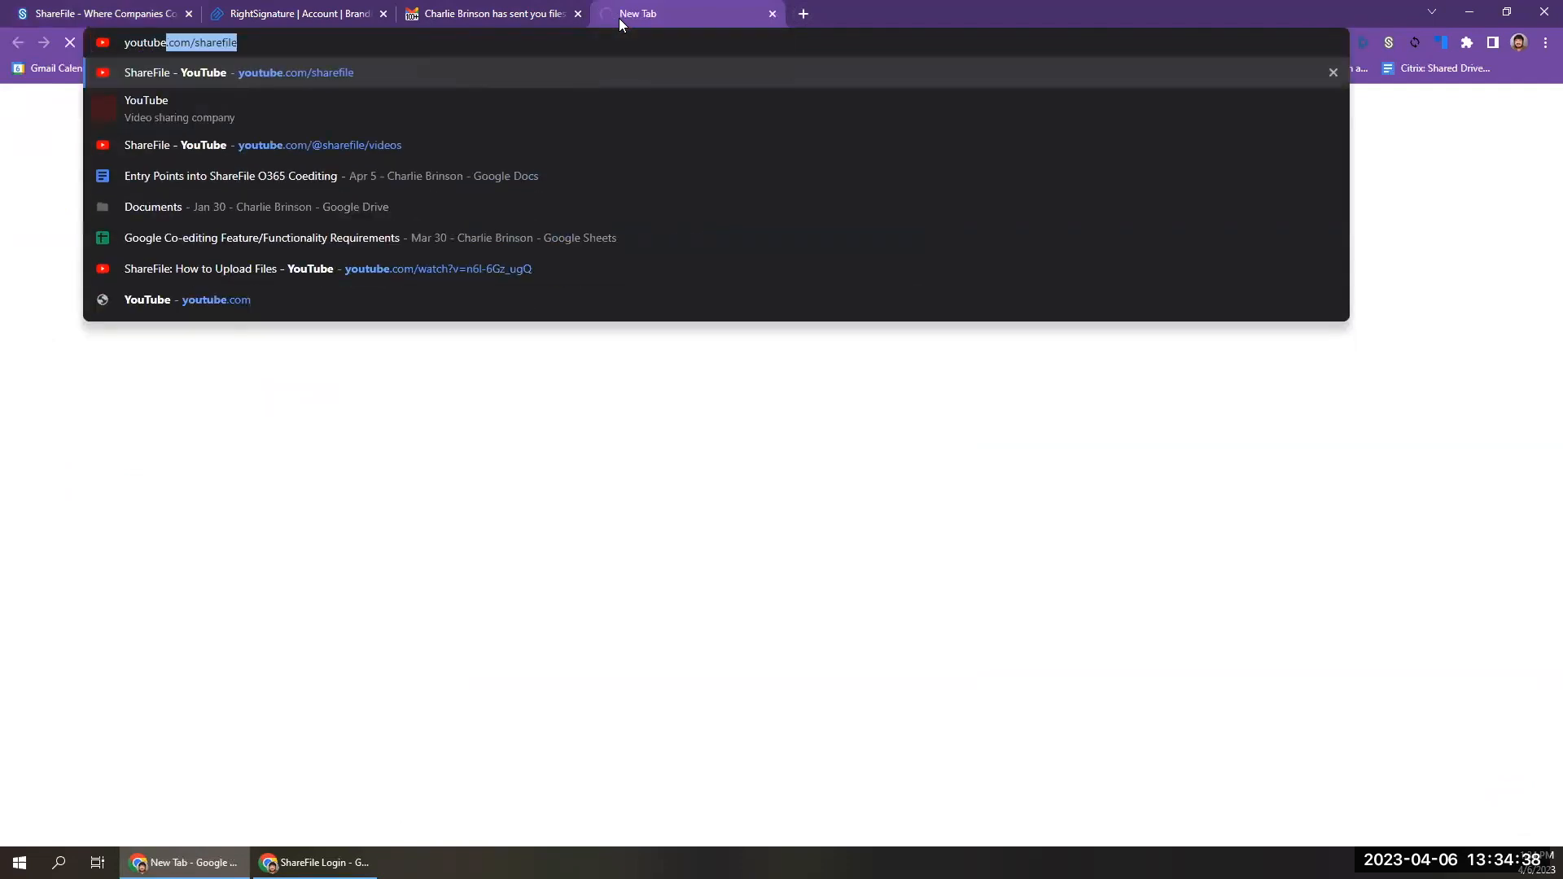
key(Return)
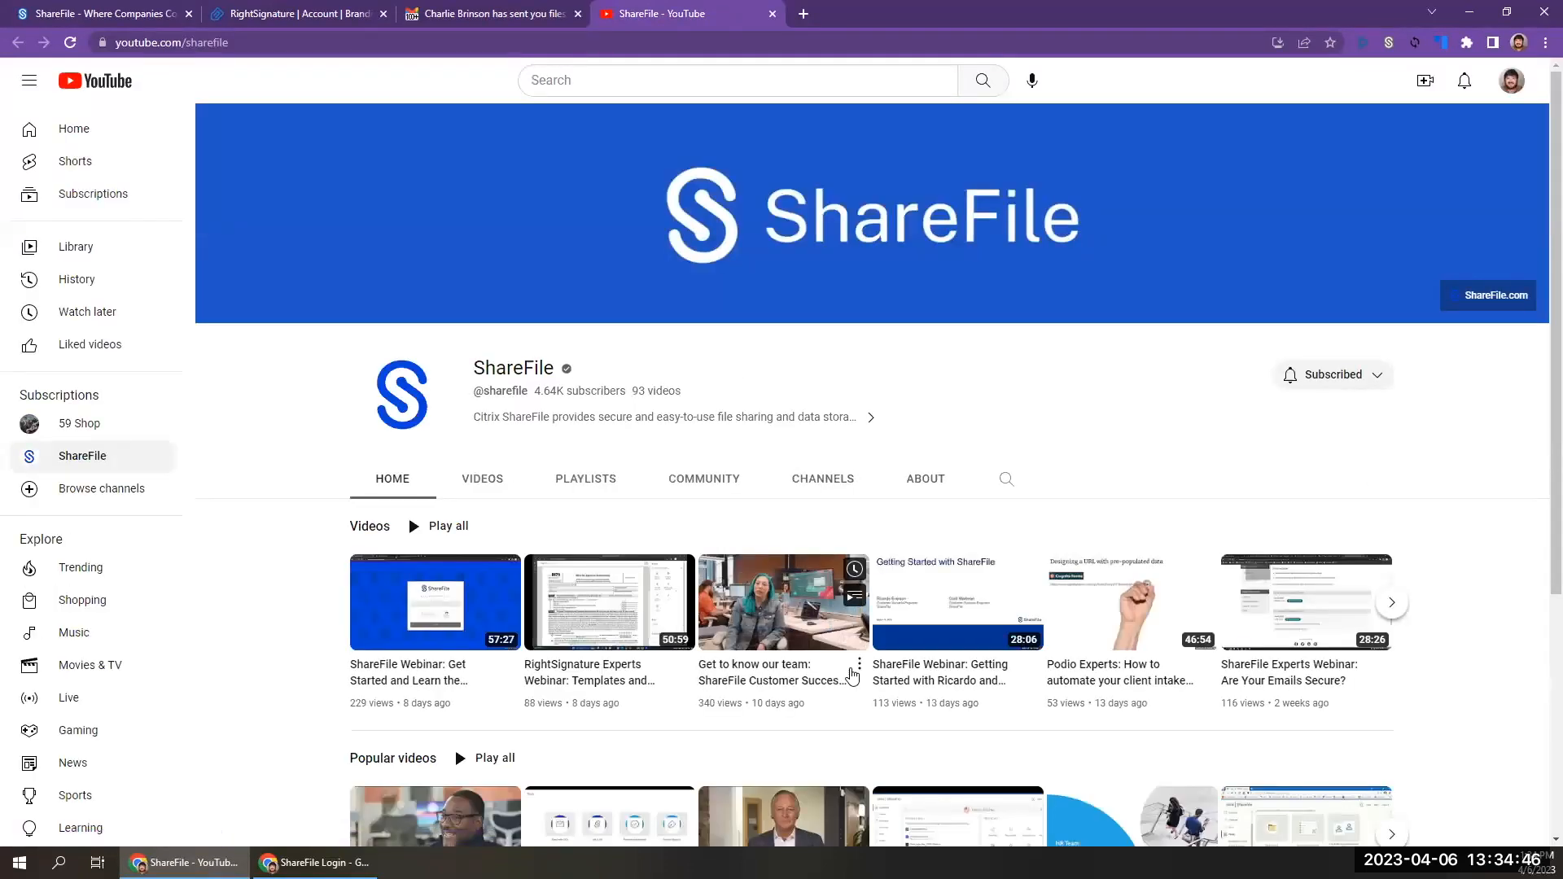
scroll(855, 663, down, 2)
scroll(850, 674, down, 2)
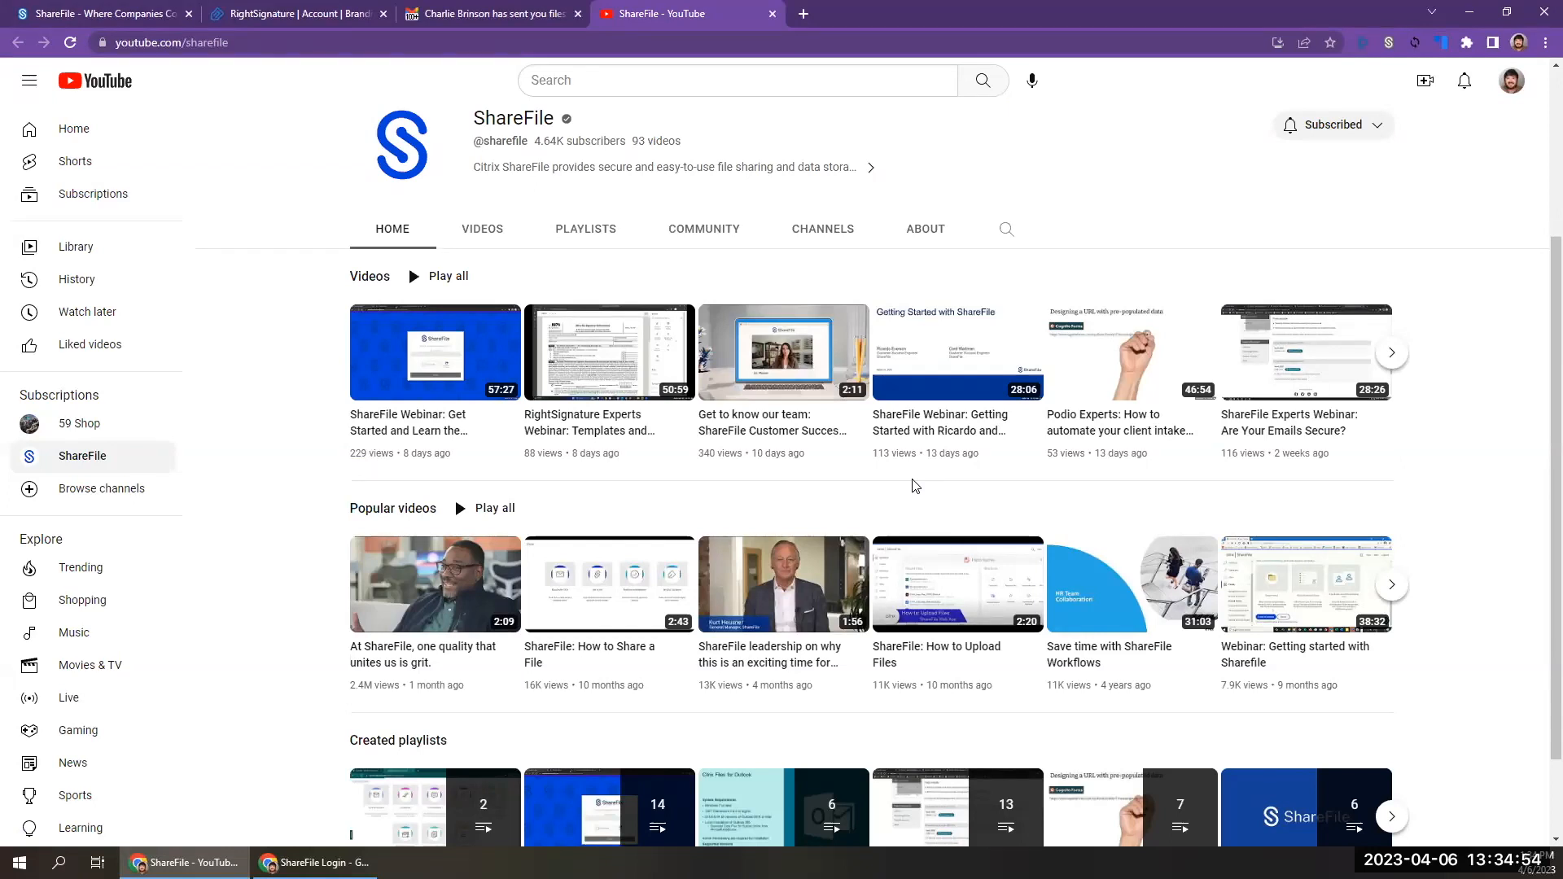
Search YouTube for "sharefile outlook plugin" and look through the resulting videos.
click(817, 81)
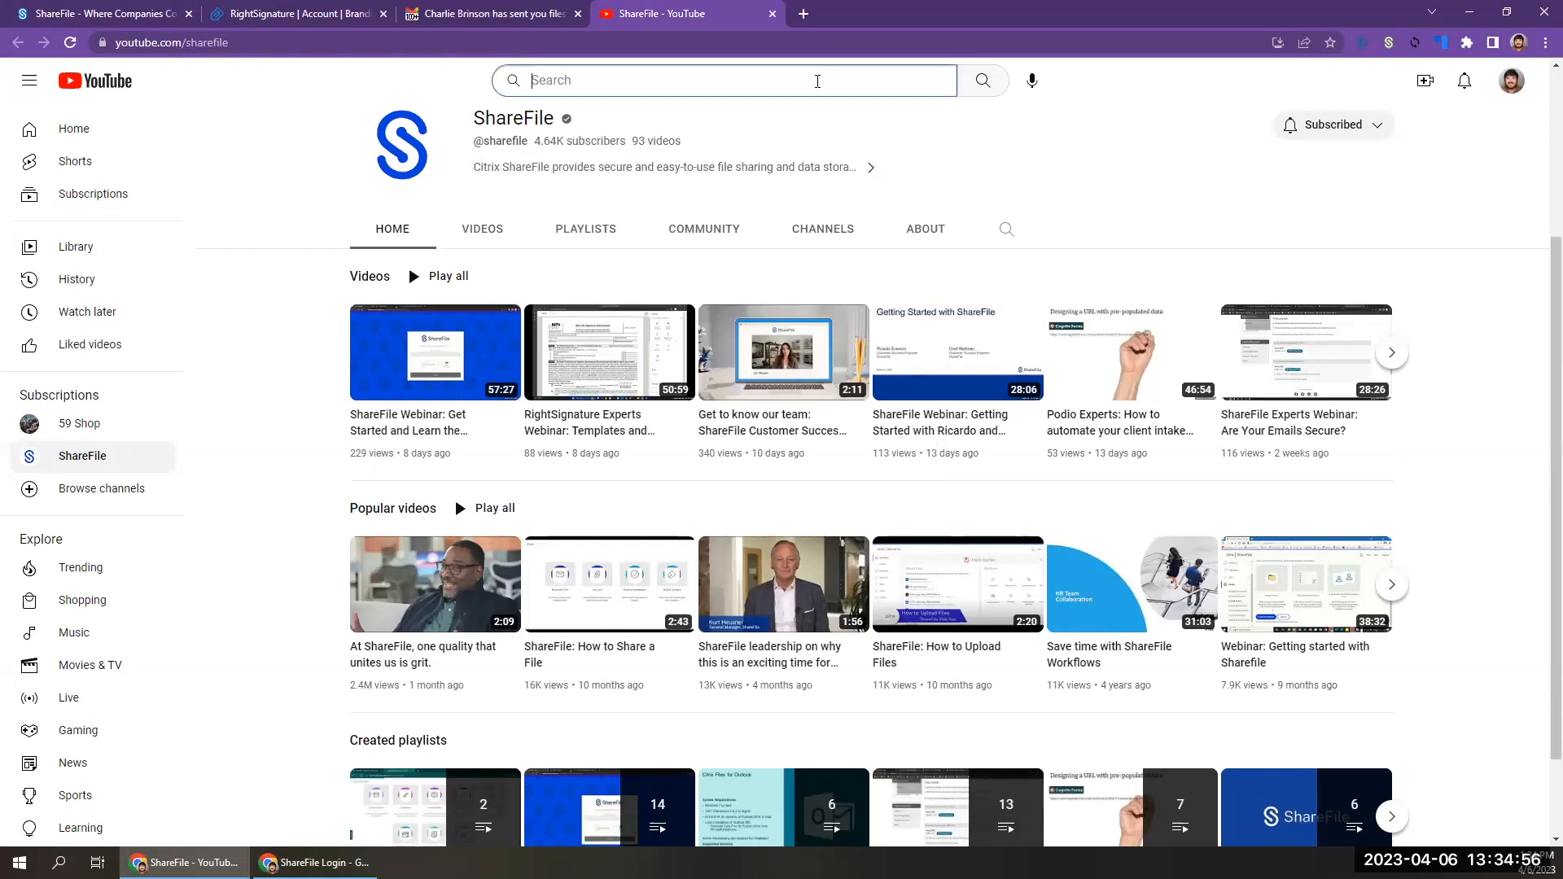
text(sharefile )
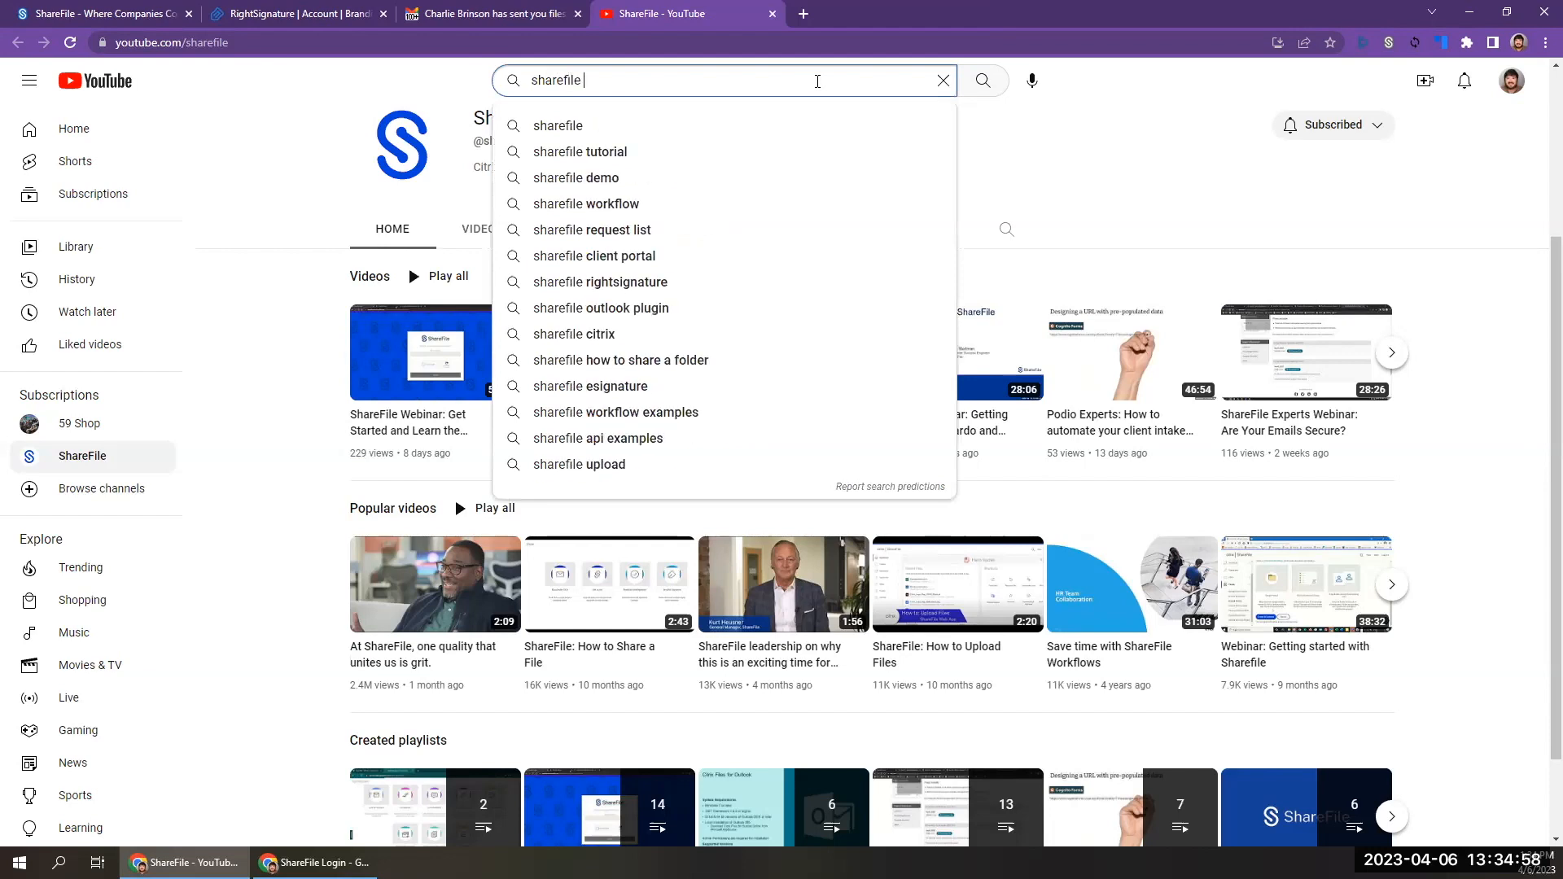
text(outlook)
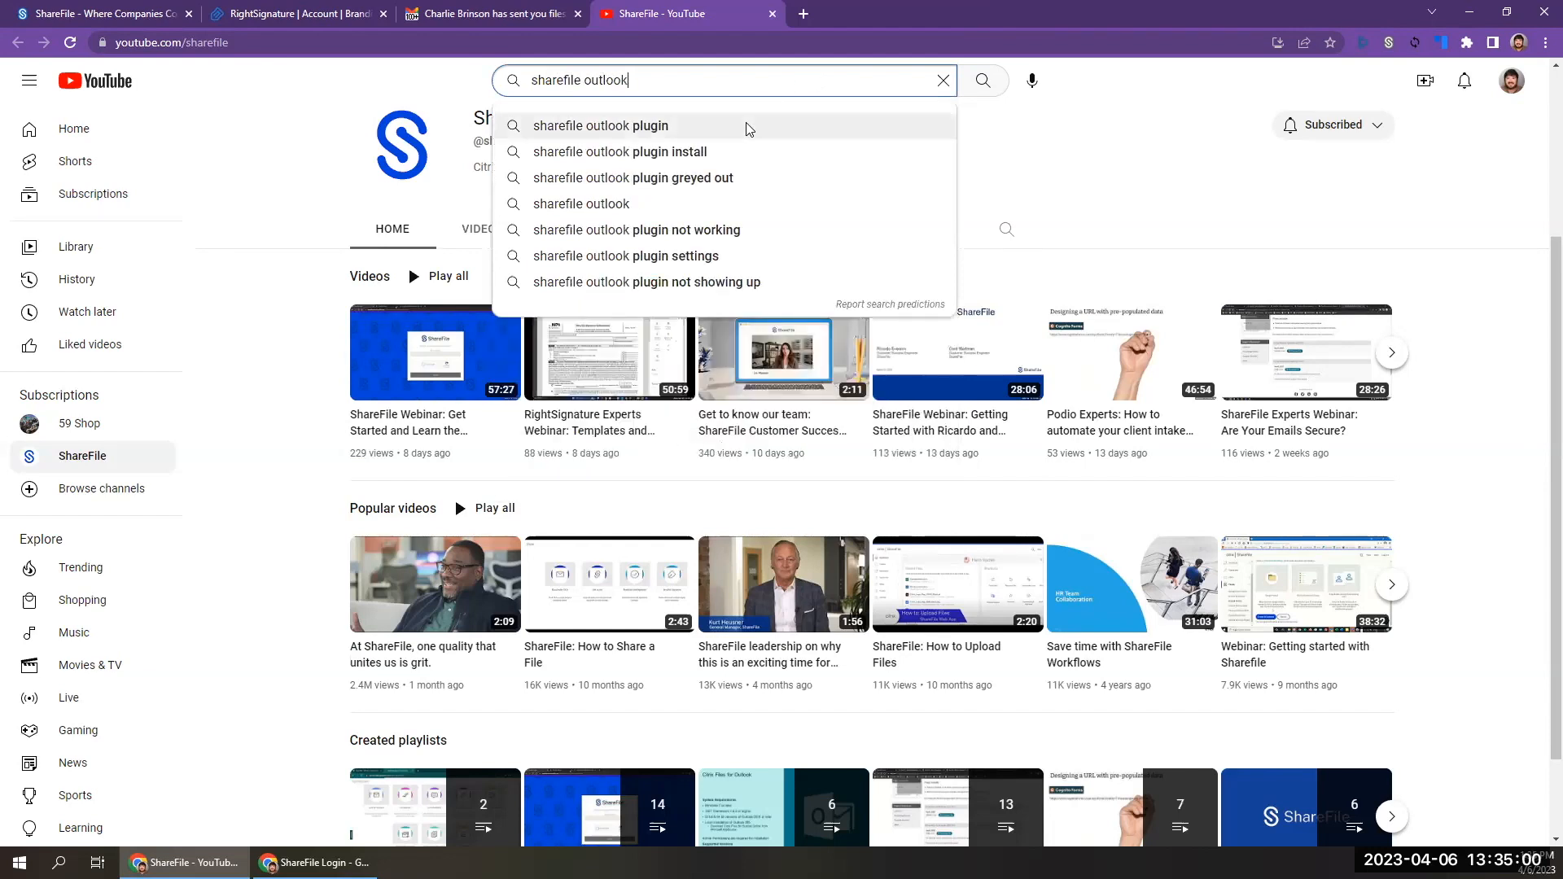
click(748, 129)
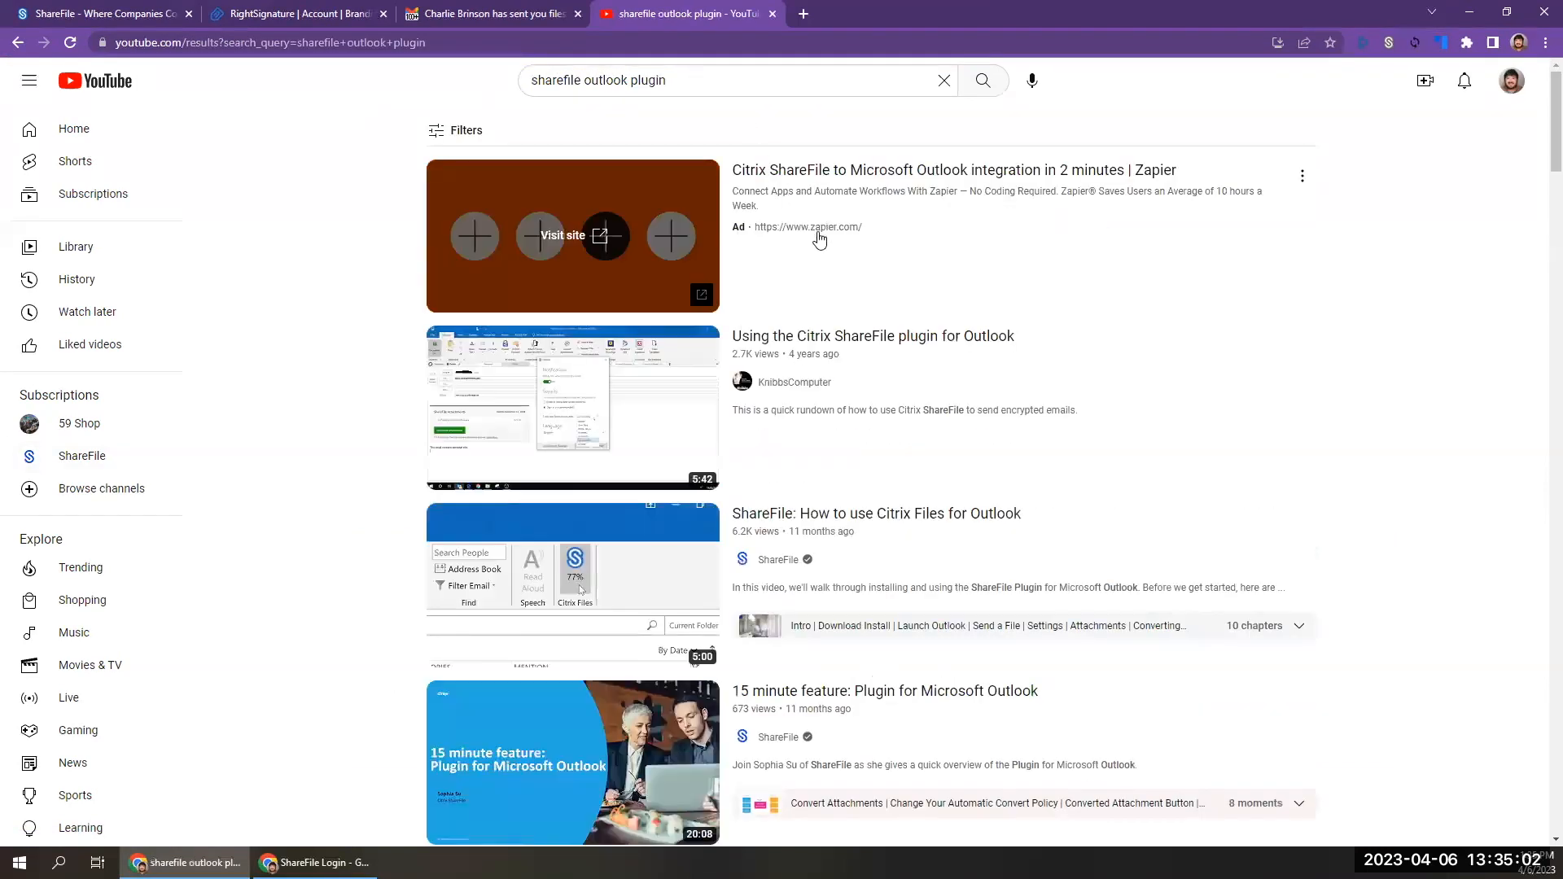
mouse_move(678, 398)
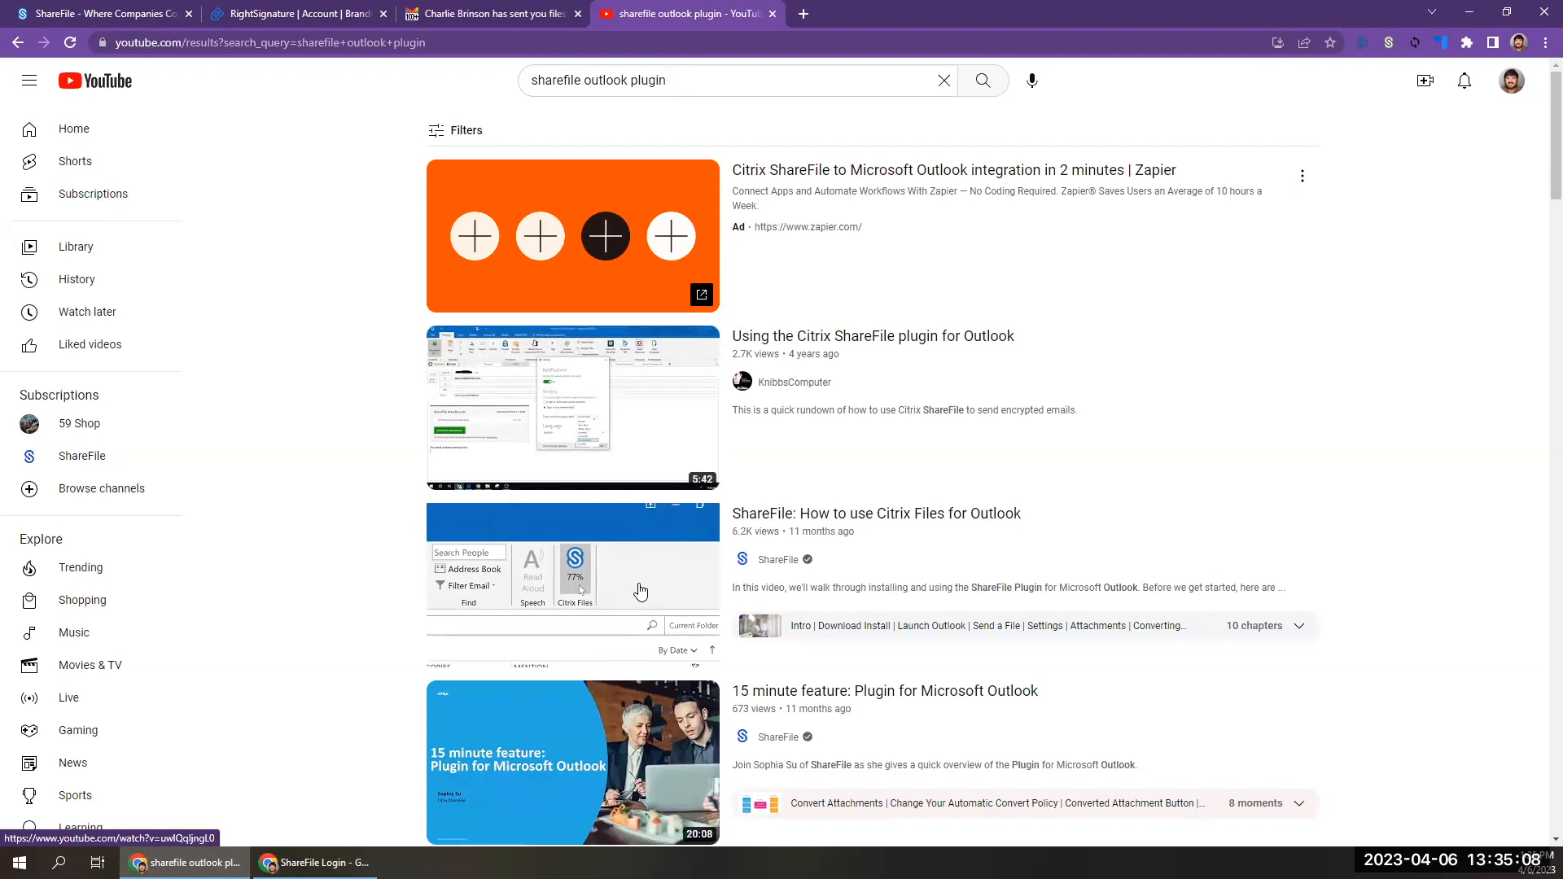
mouse_move(641, 591)
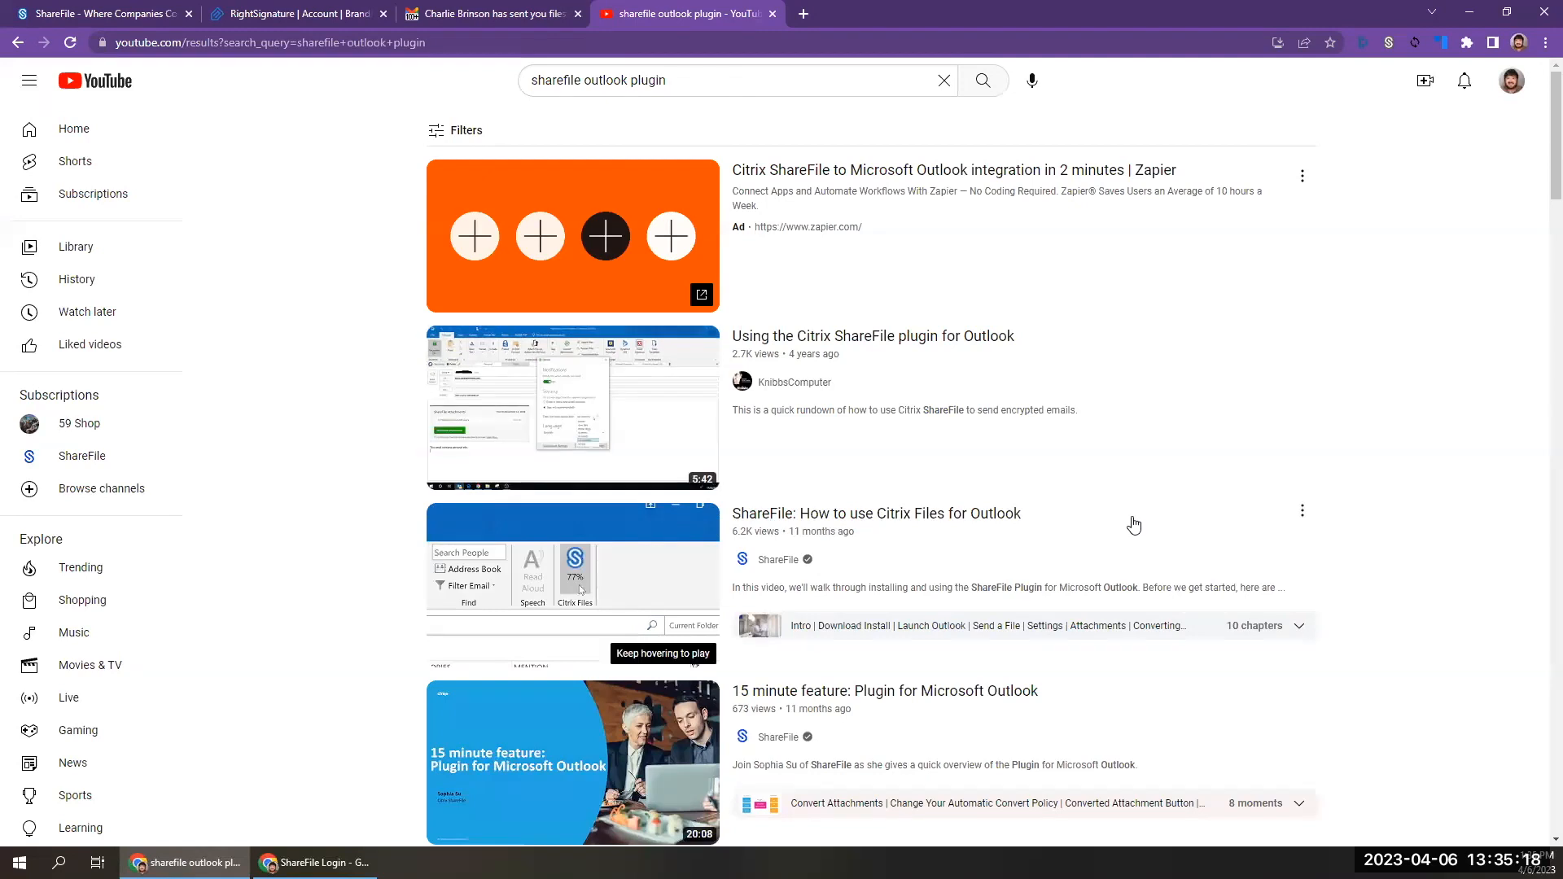
scroll(1135, 522, down, 6)
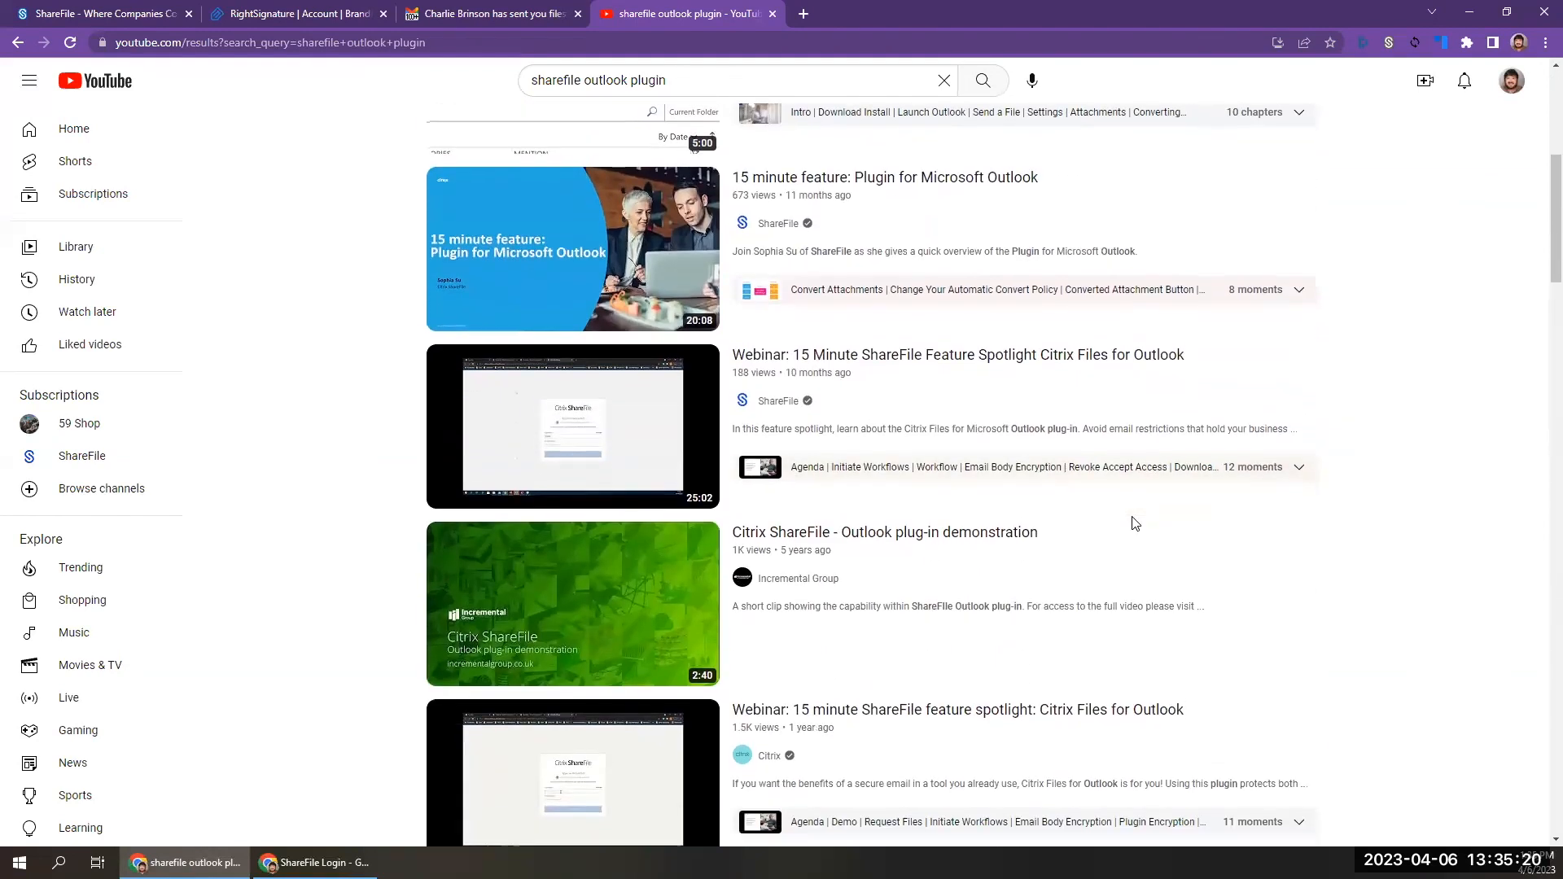
mouse_move(636, 460)
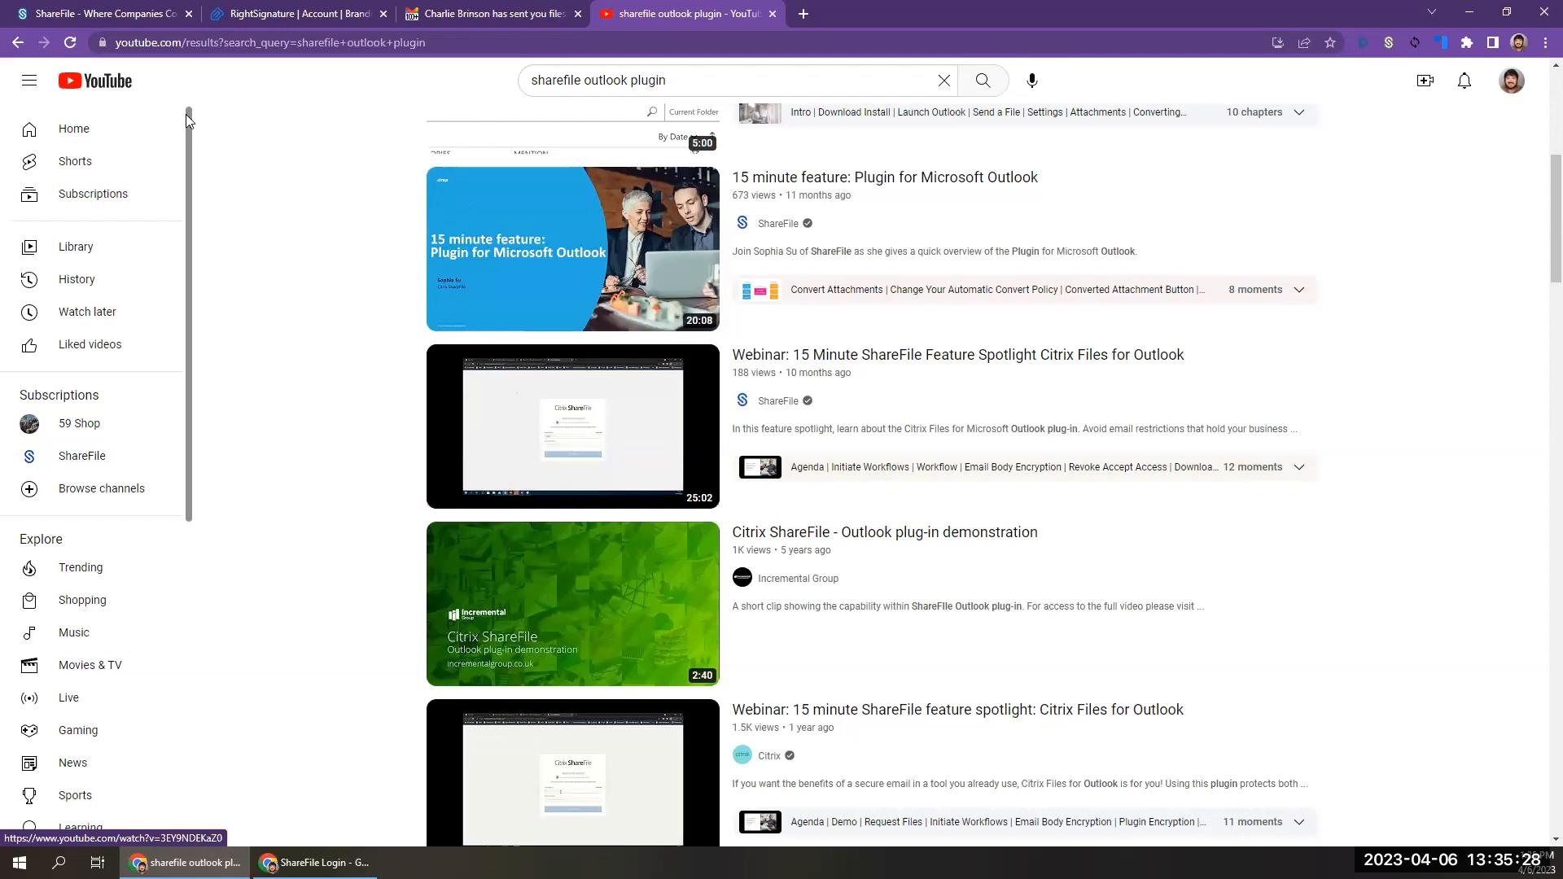
Go back to the ShareFile channel to look over its popular videos and playlists, and return to the company branding editor.
click(17, 44)
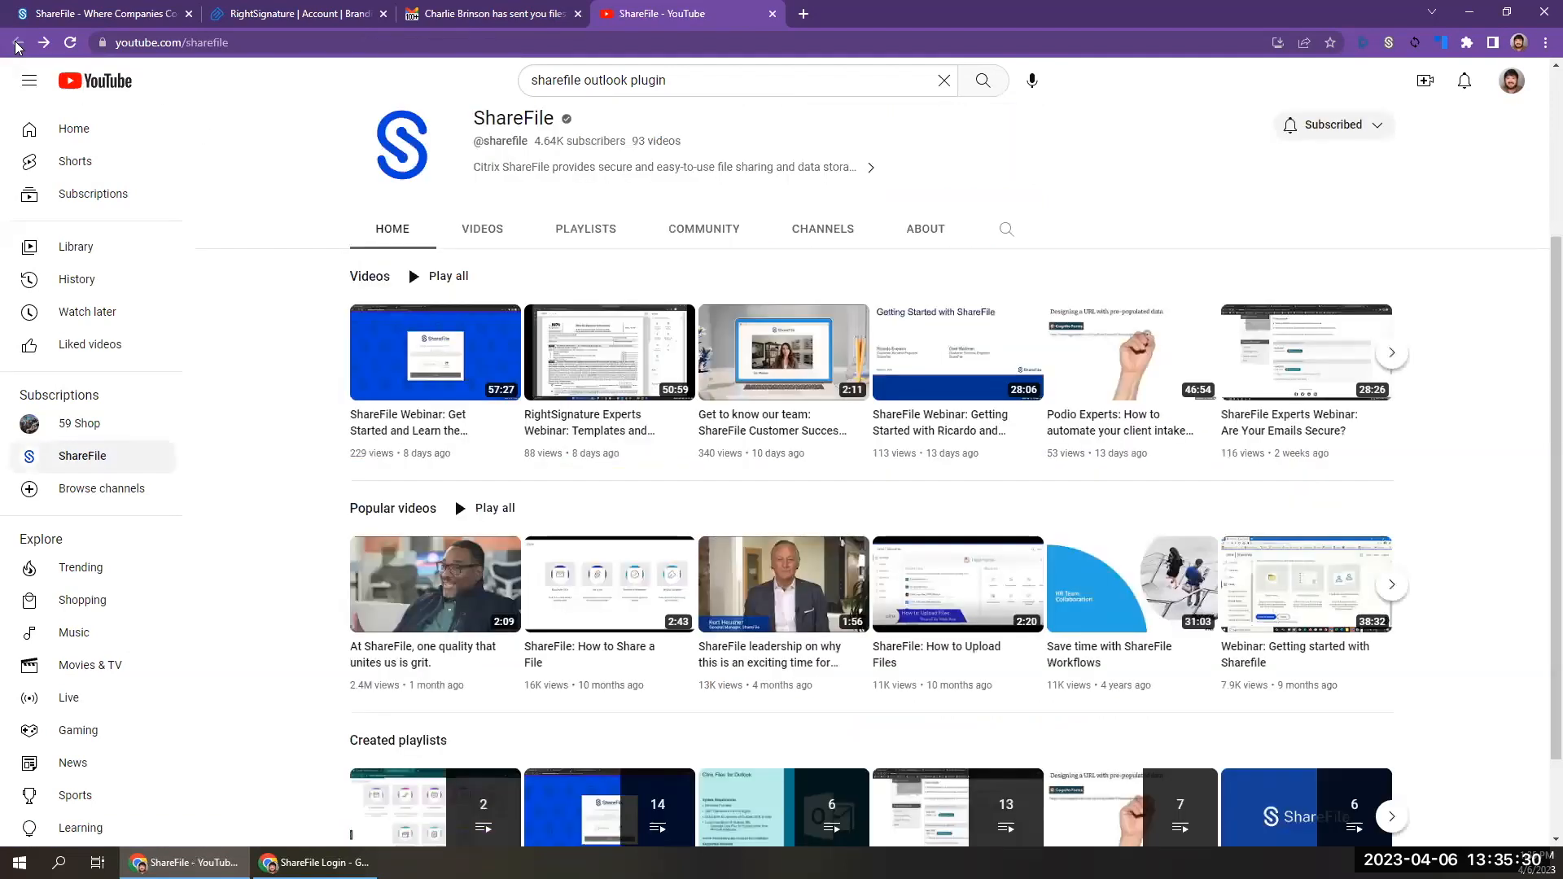
scroll(910, 575, down, 2)
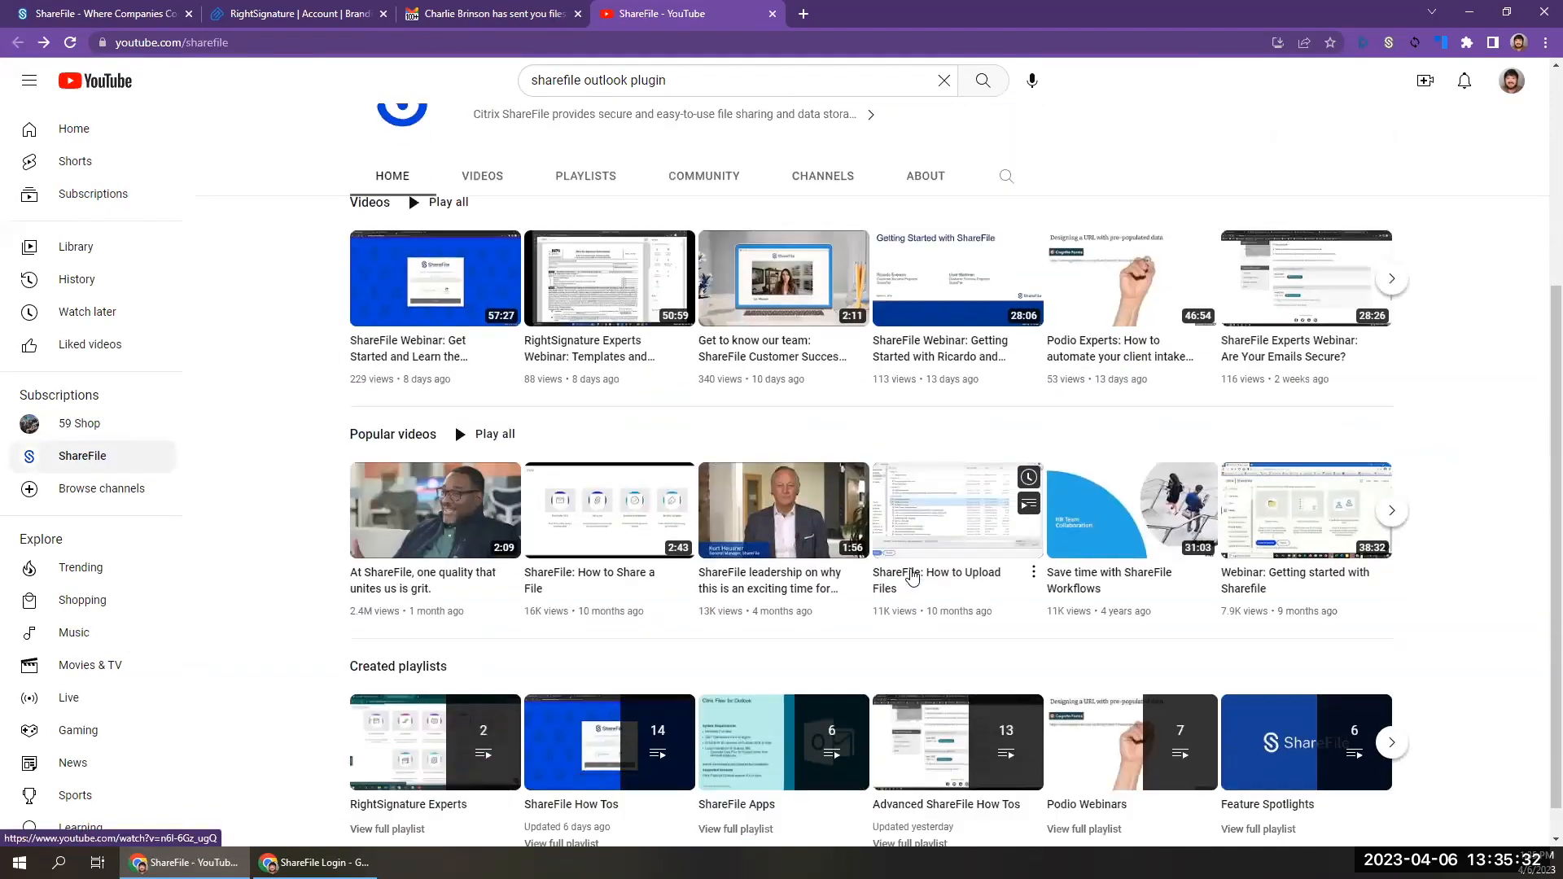
scroll(912, 577, up, 4)
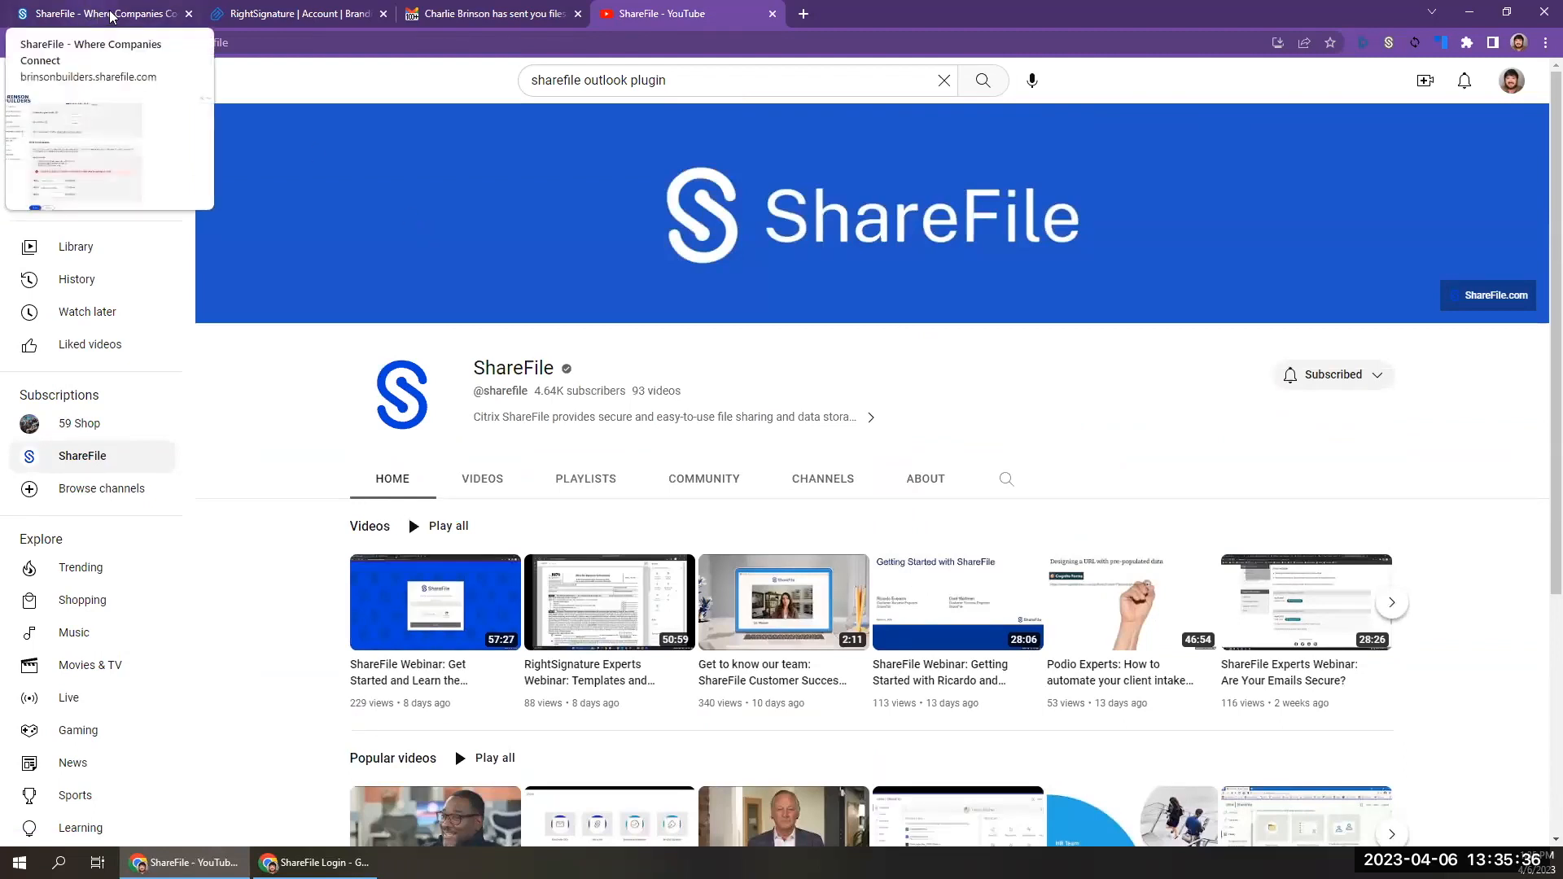
click(112, 14)
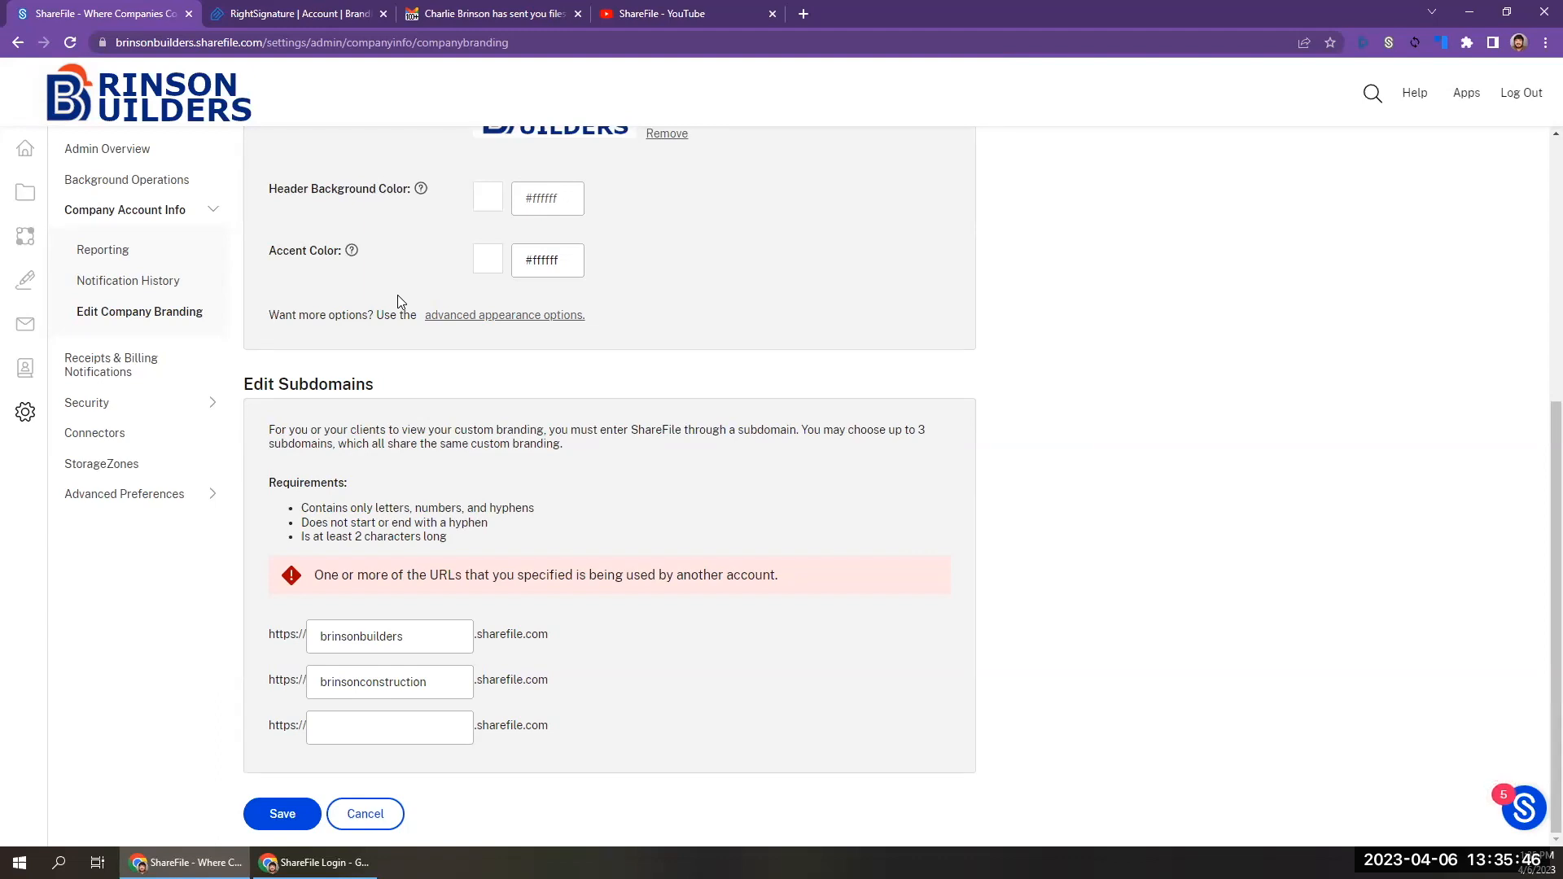
scroll(397, 295, up, 5)
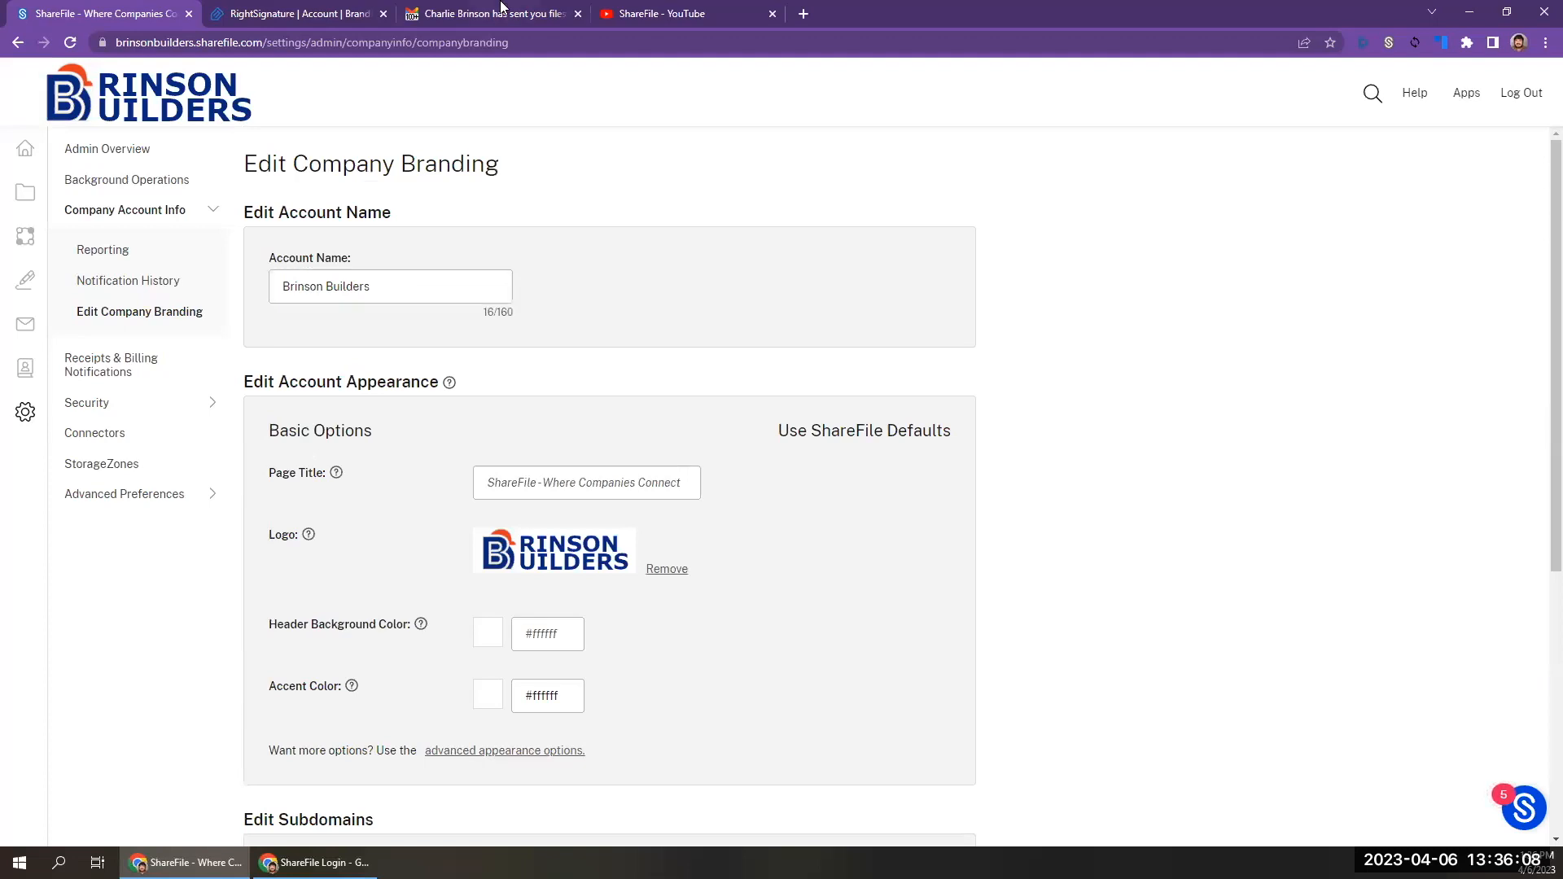
Search Google for "sharefile video viewer" in a new tab and open the Preview Videos in ShareFile article to check supported file types.
click(804, 14)
text(shar)
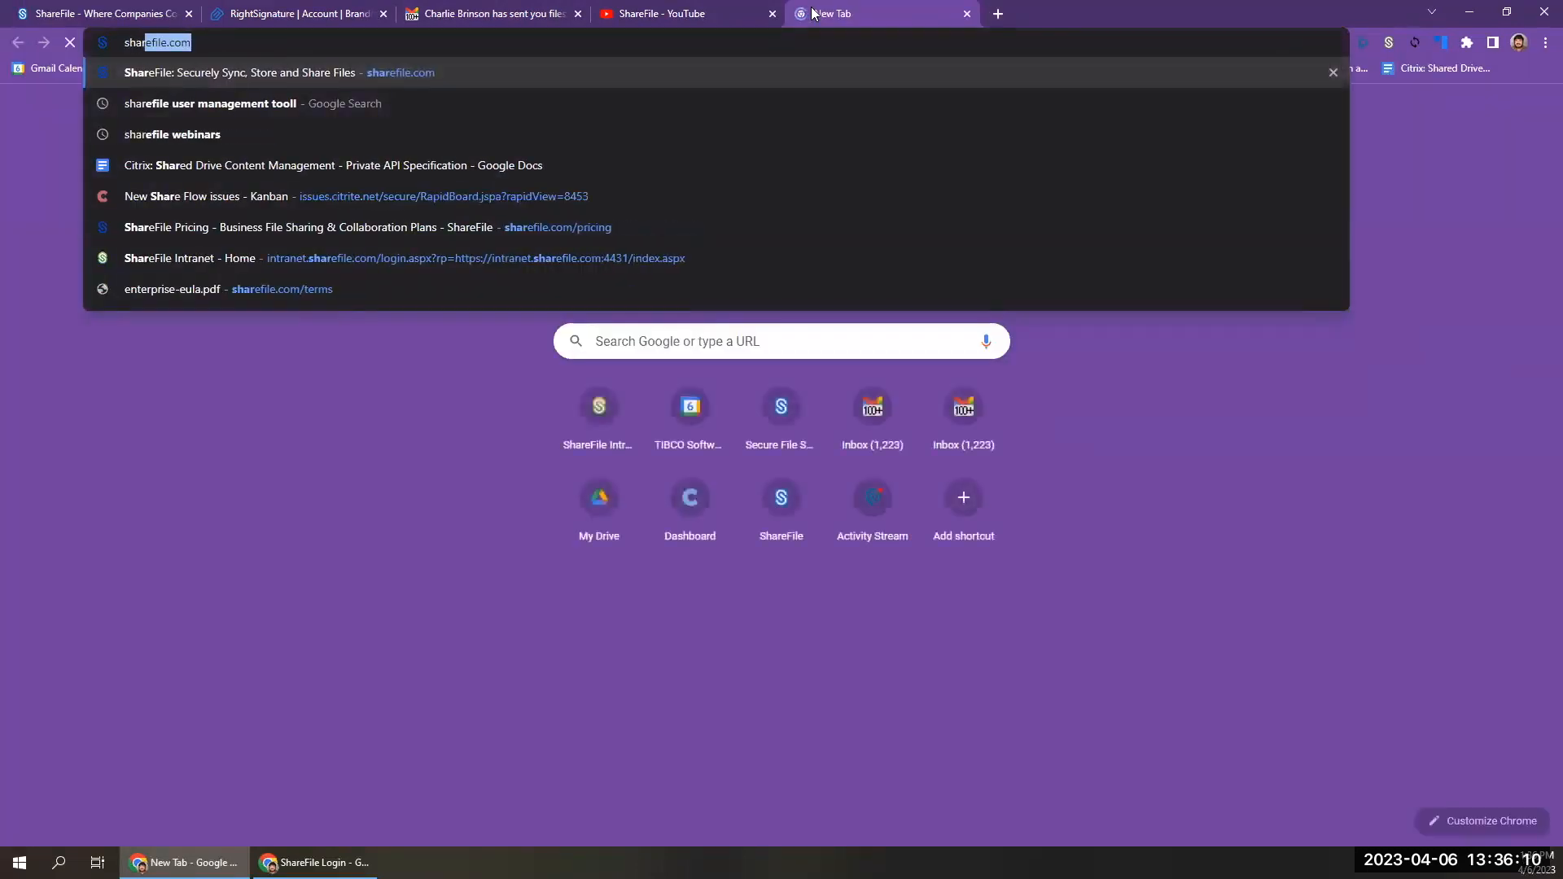
text(efile video vieww)
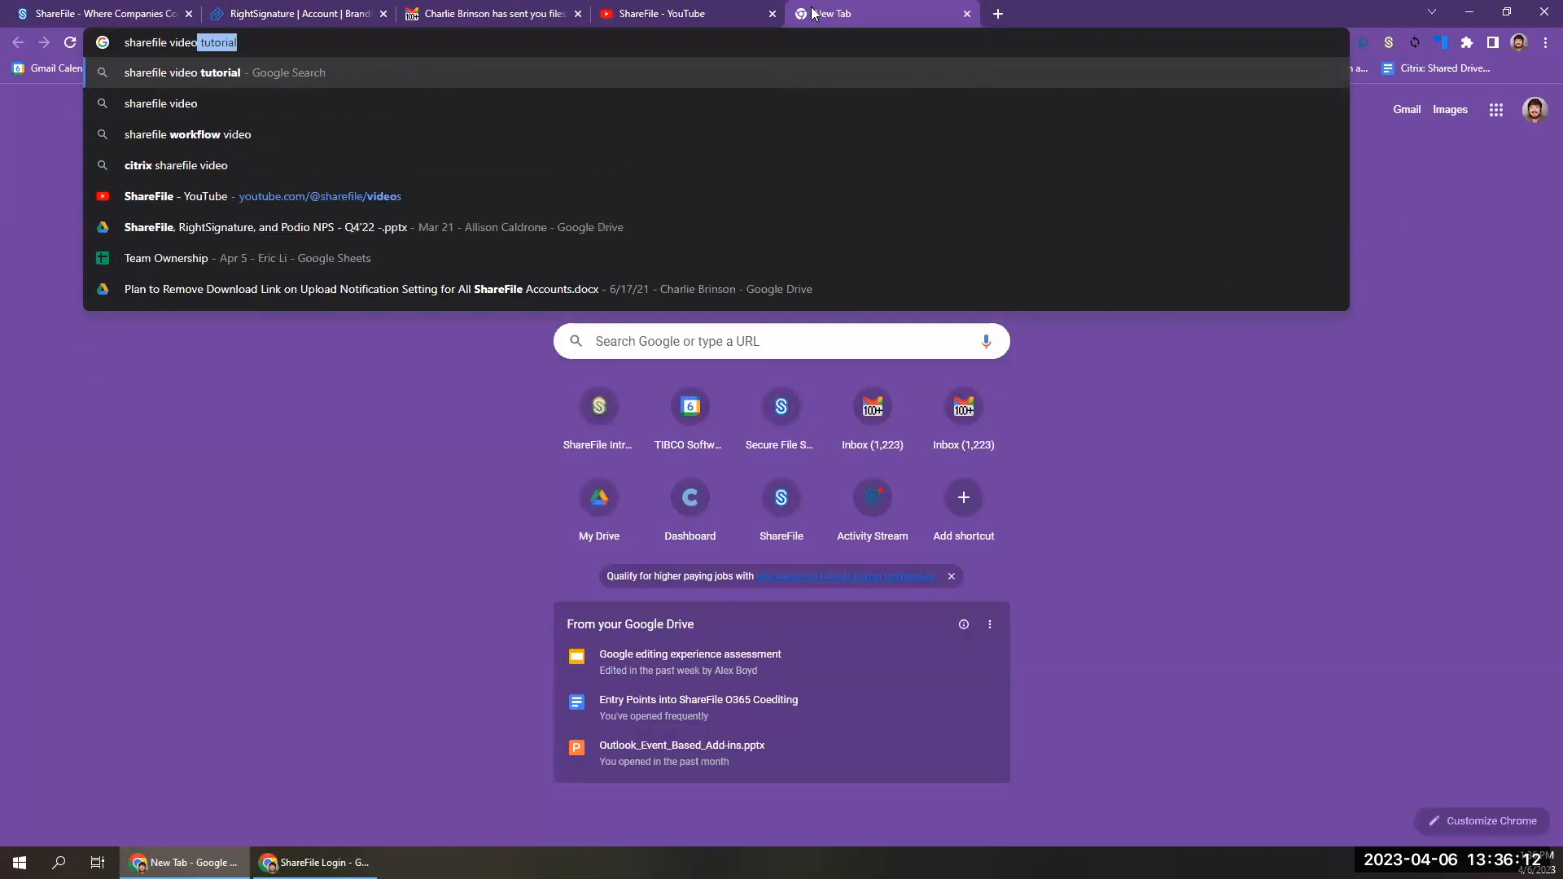
key(BackSpace)
text(er)
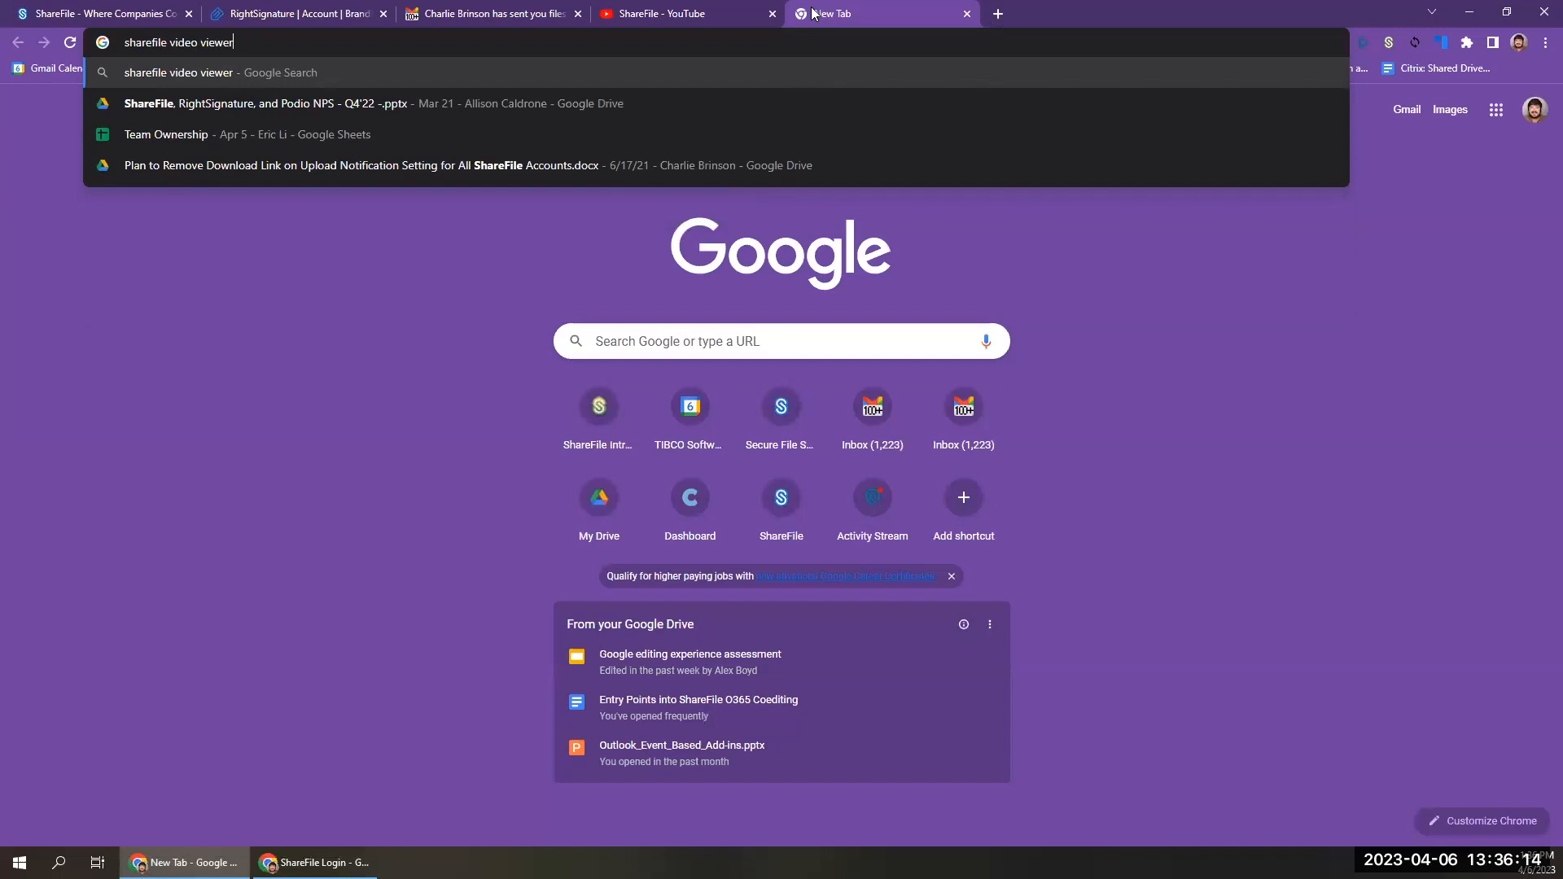
key(Return)
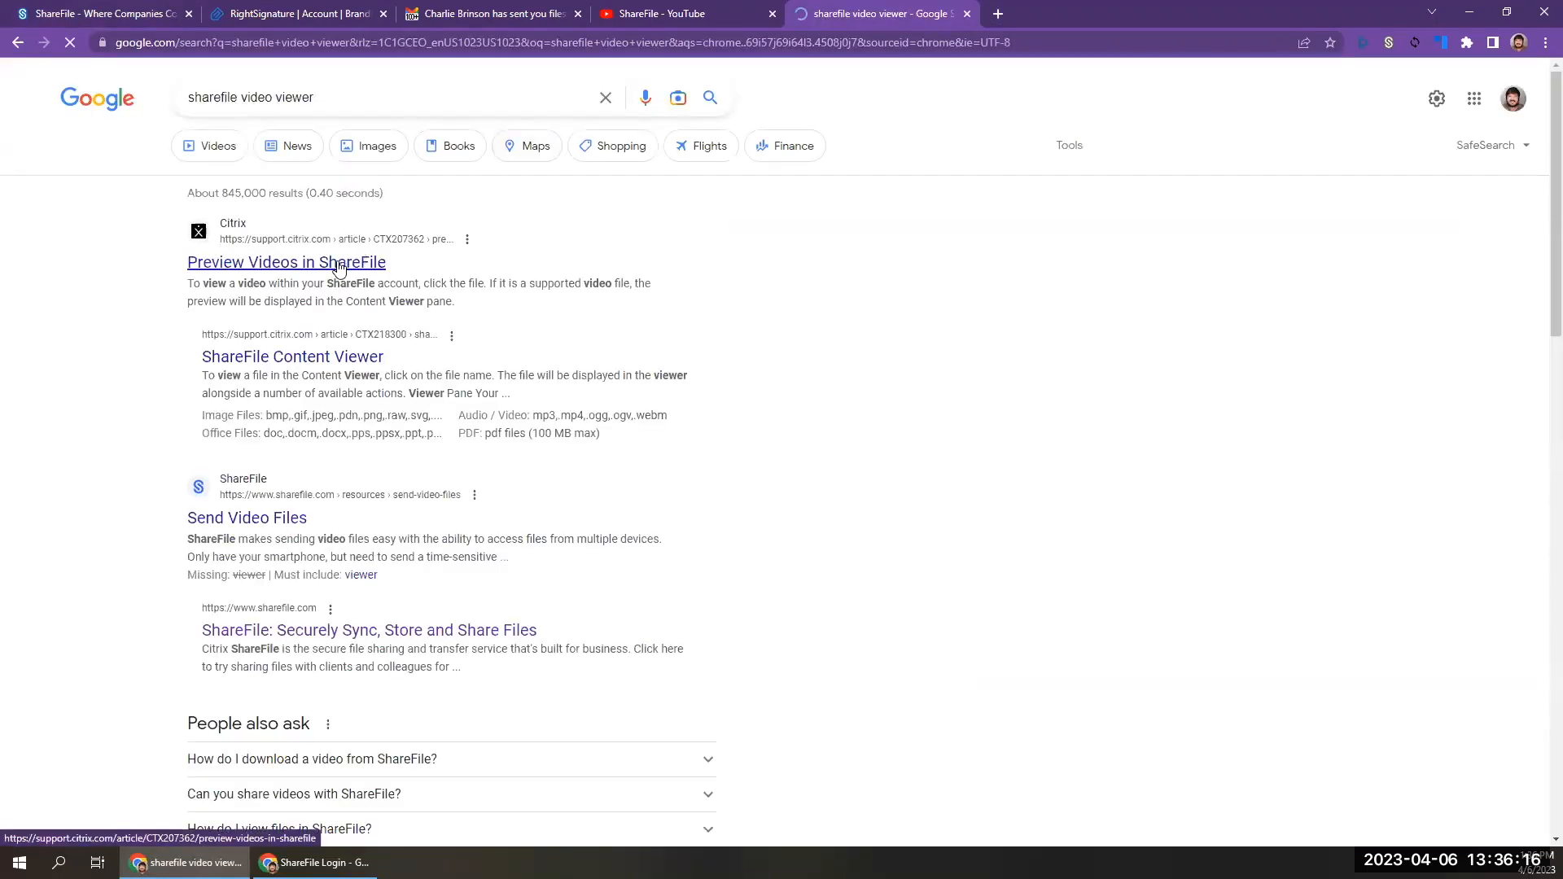
click(338, 261)
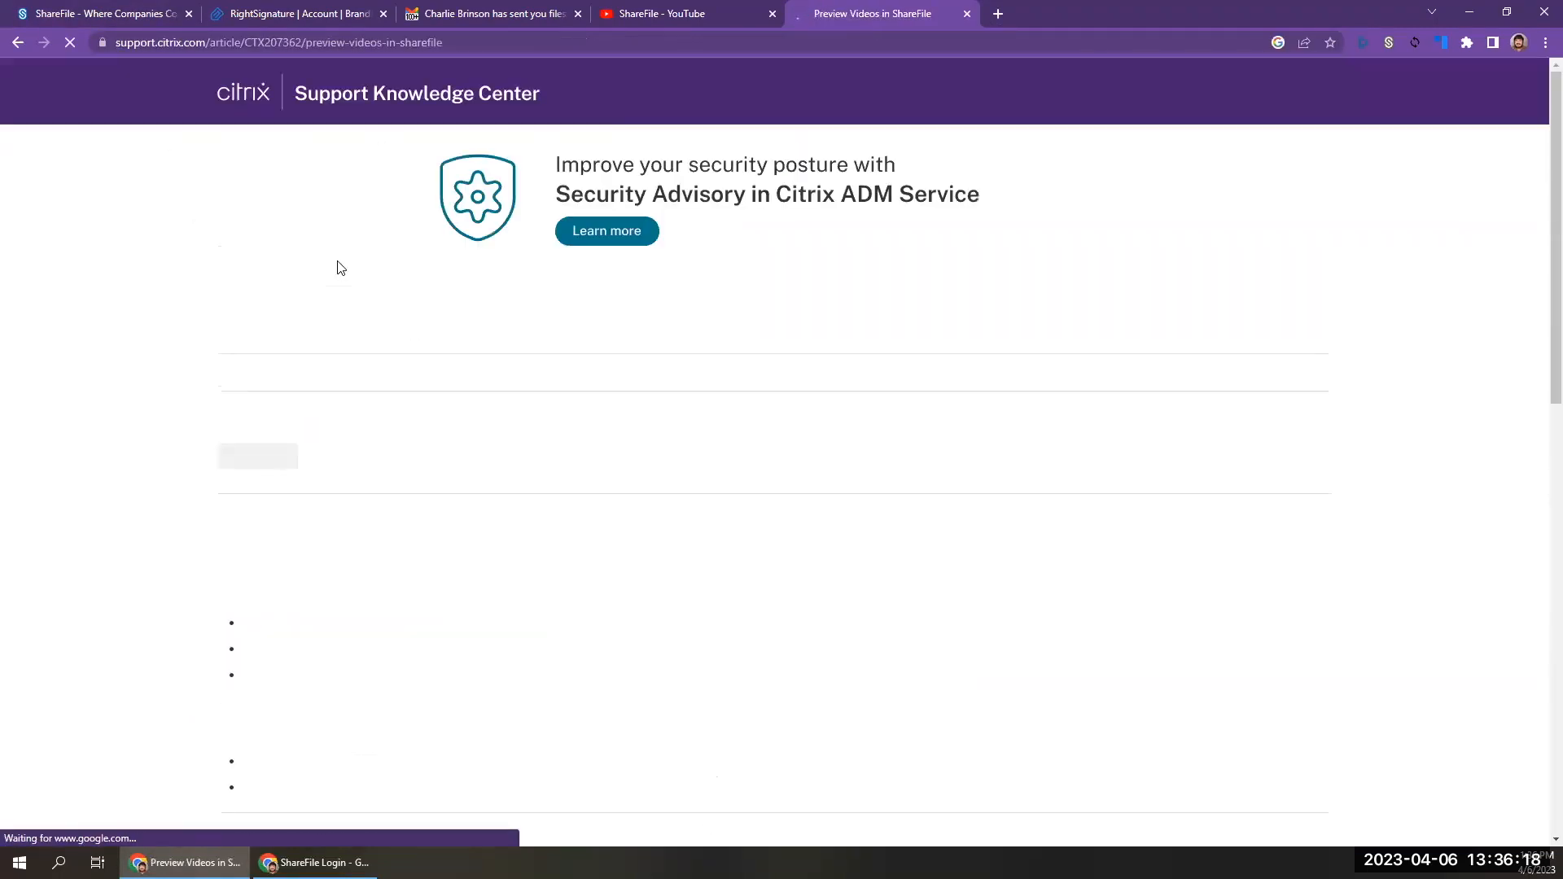
scroll(456, 566, down, 1)
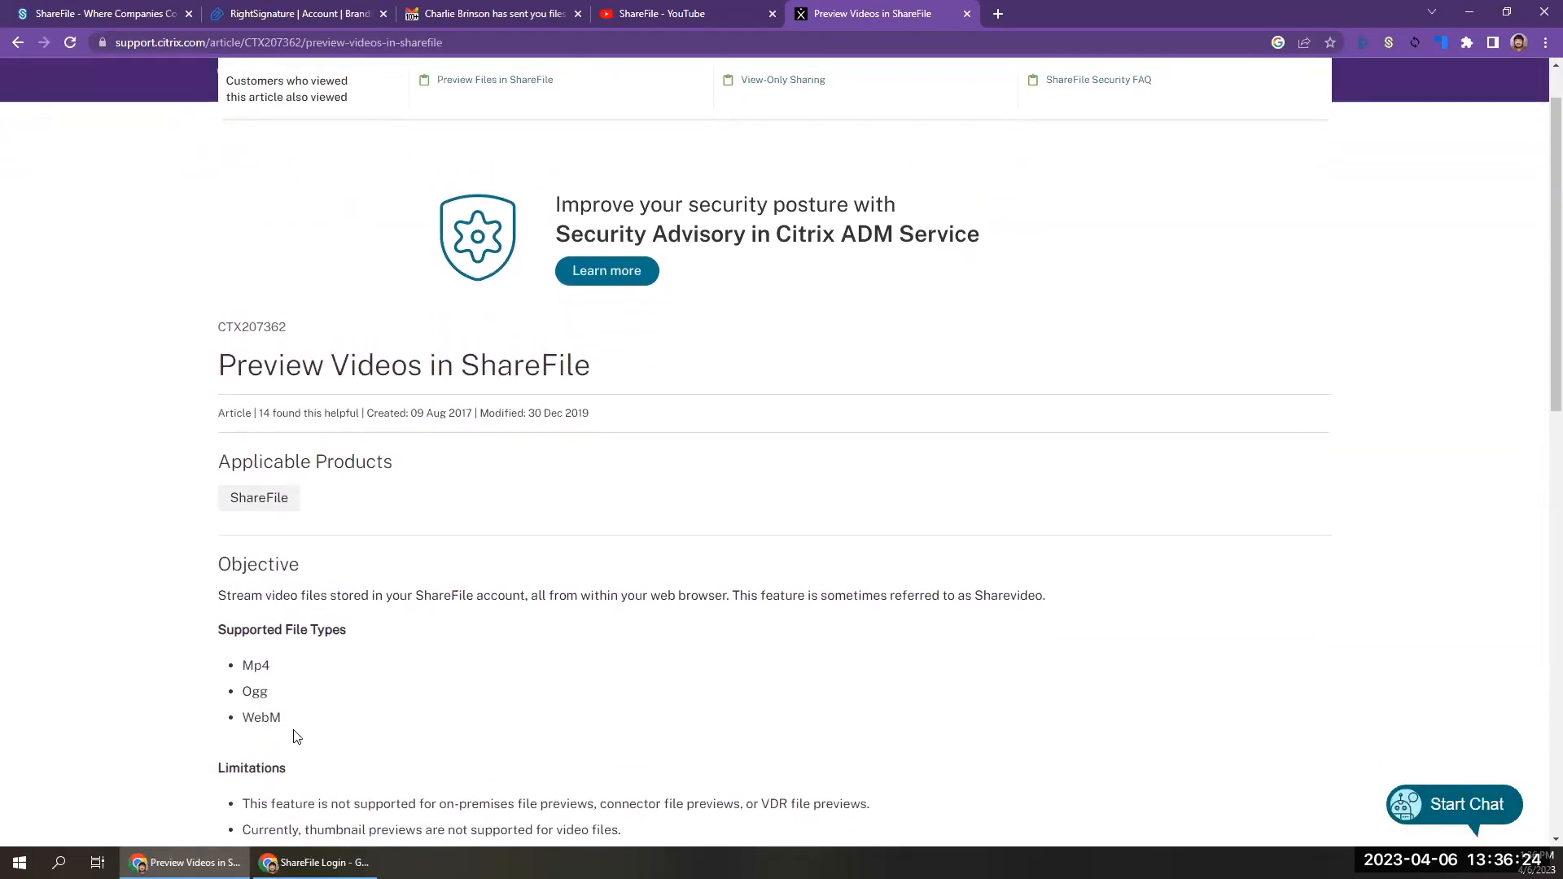
Read the limitations and instructions in the Preview Videos in ShareFile article and enlarge the sample video viewer image.
scroll(295, 735, down, 3)
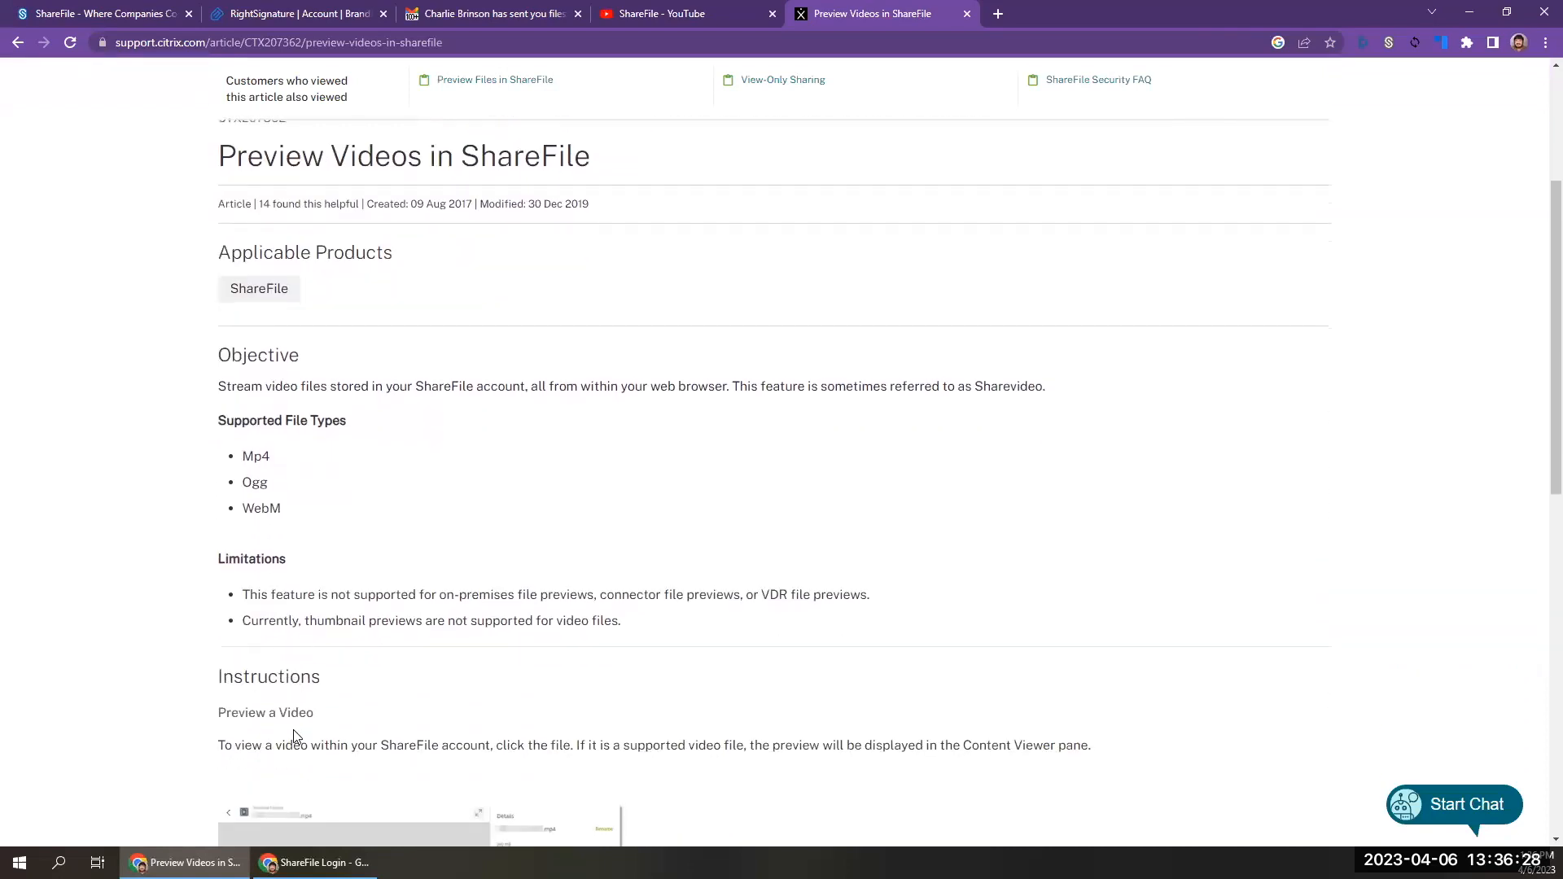
scroll(298, 483, down, 3)
scroll(301, 484, down, 1)
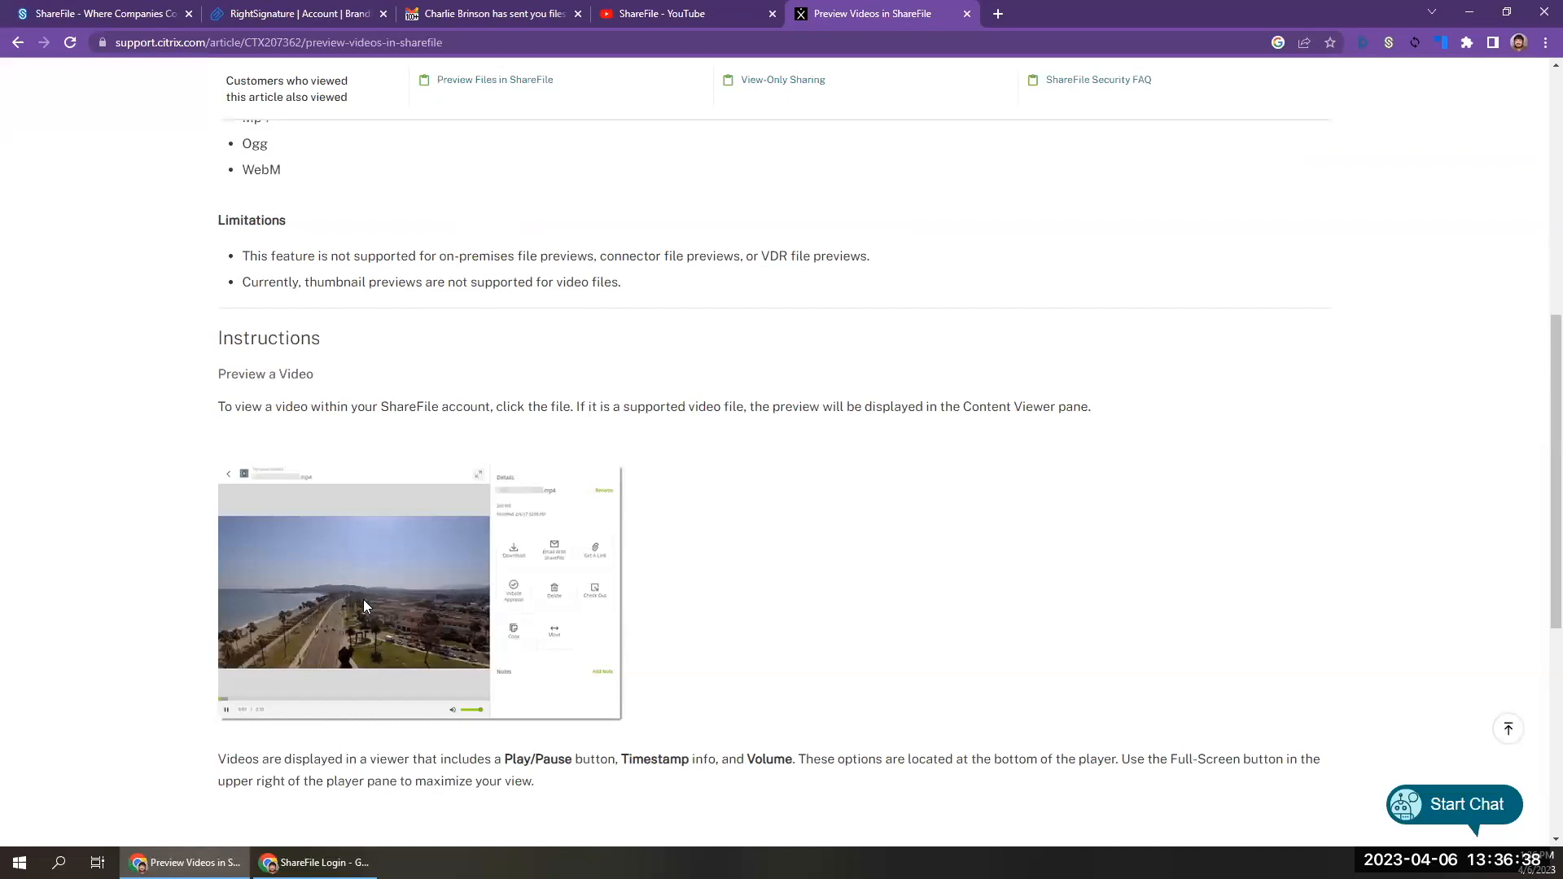
scroll(364, 601, down, 1)
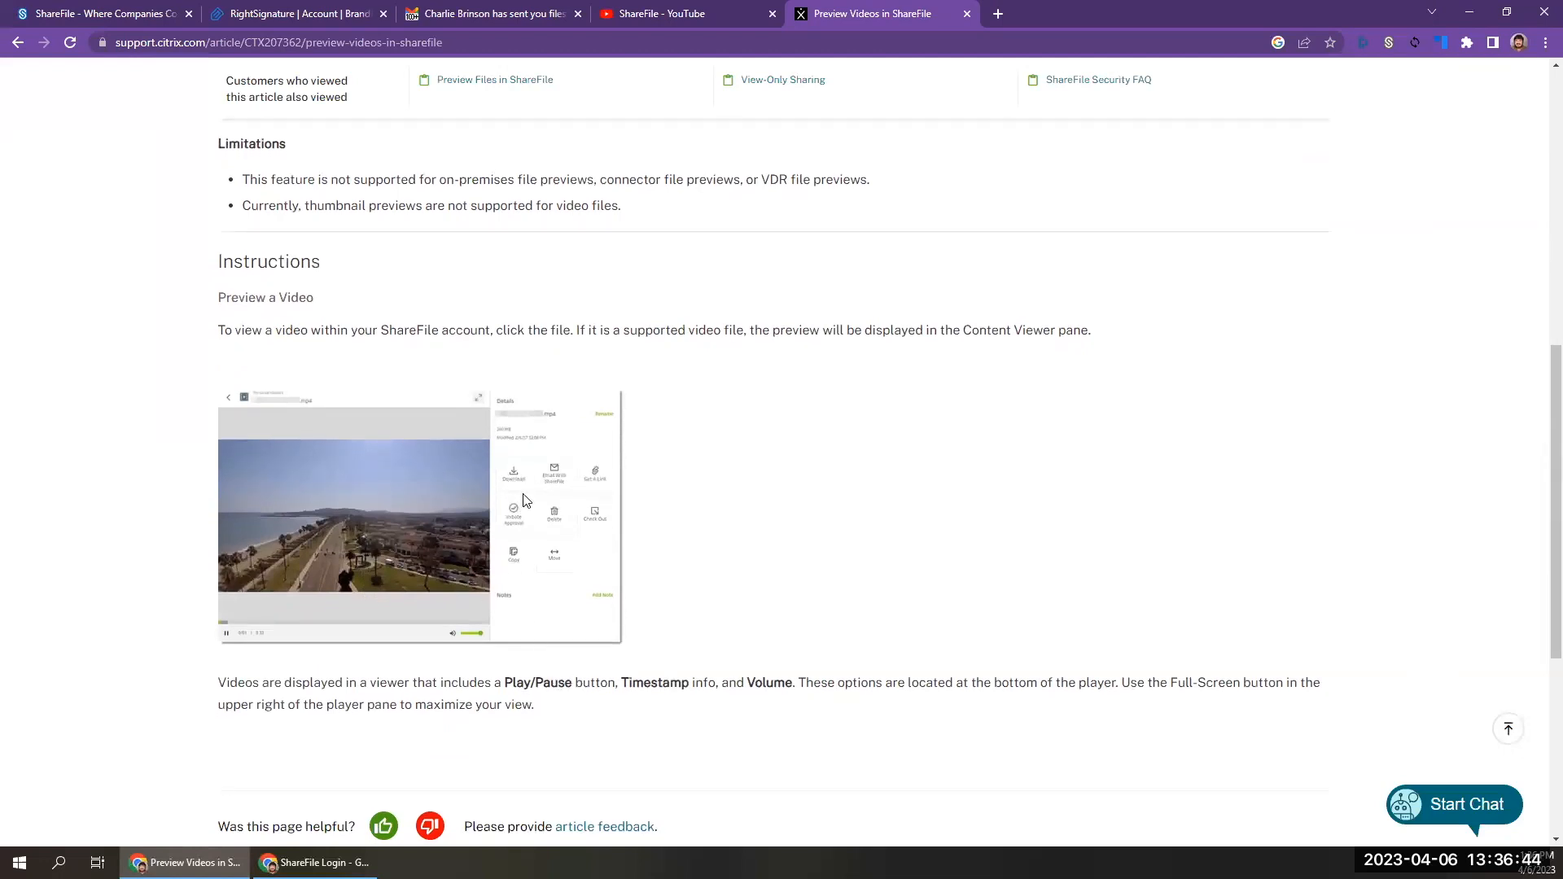
scroll(522, 500, up, 5)
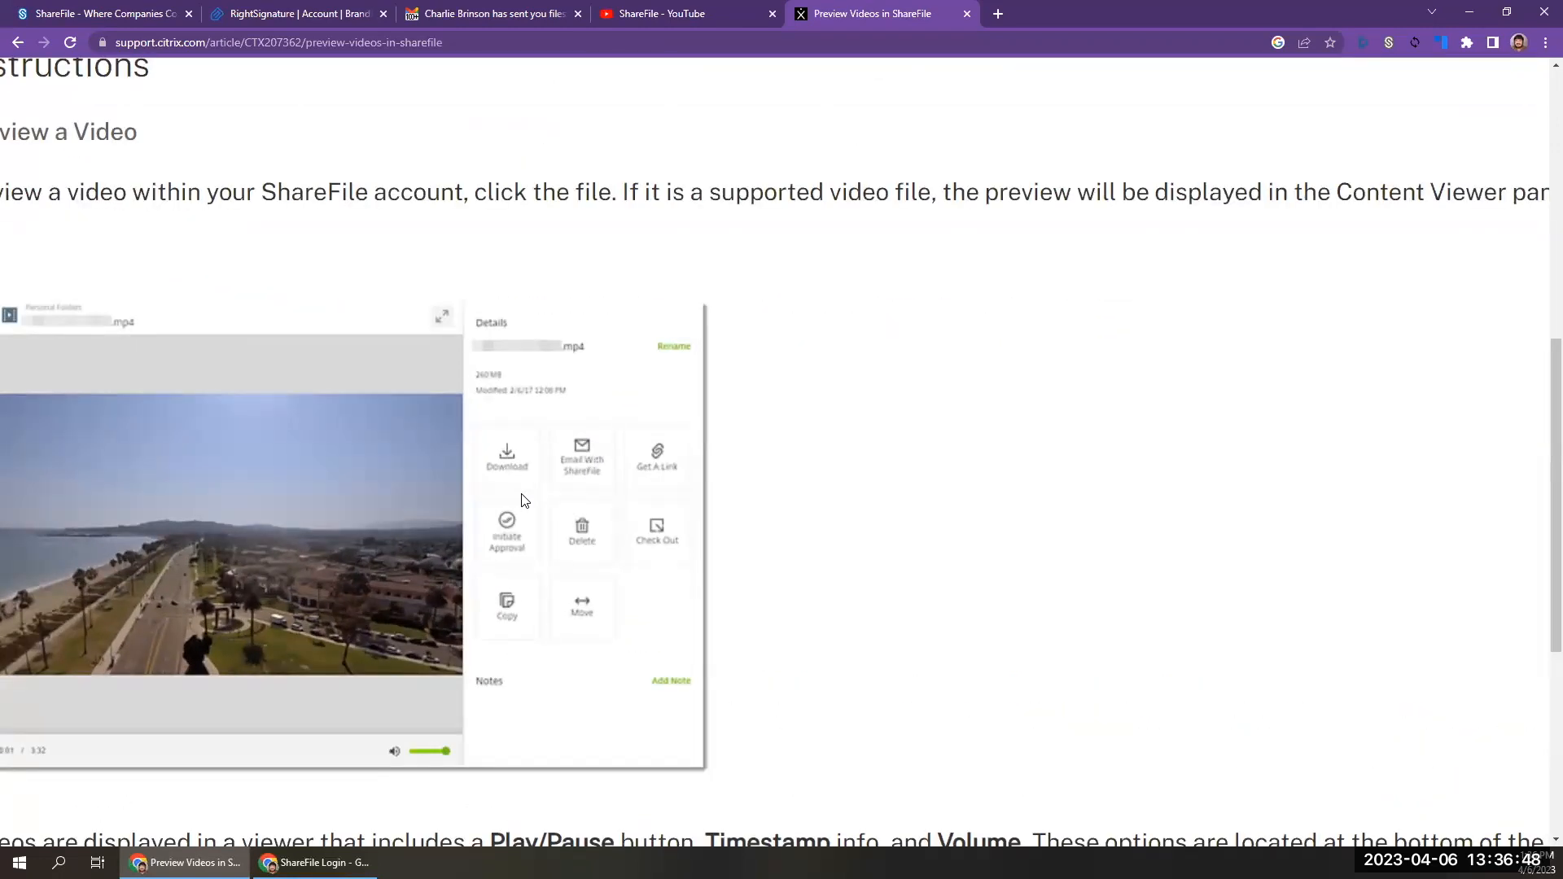
scroll(521, 500, down, 5)
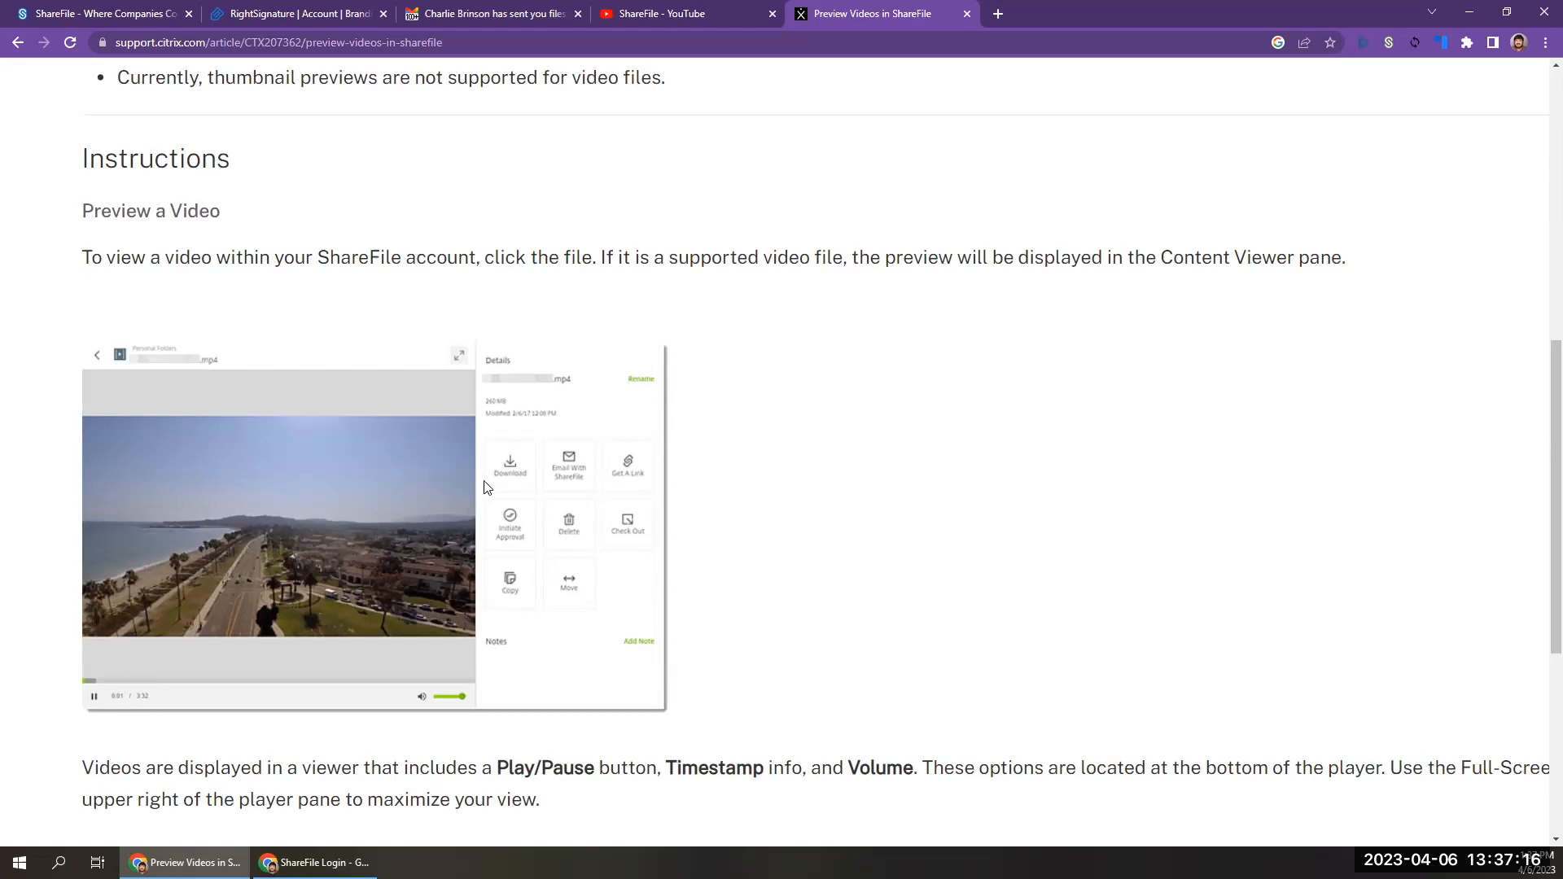
Return to the company branding editor, show the advanced appearance options and examine the Login Page Options, including the page text.
click(130, 16)
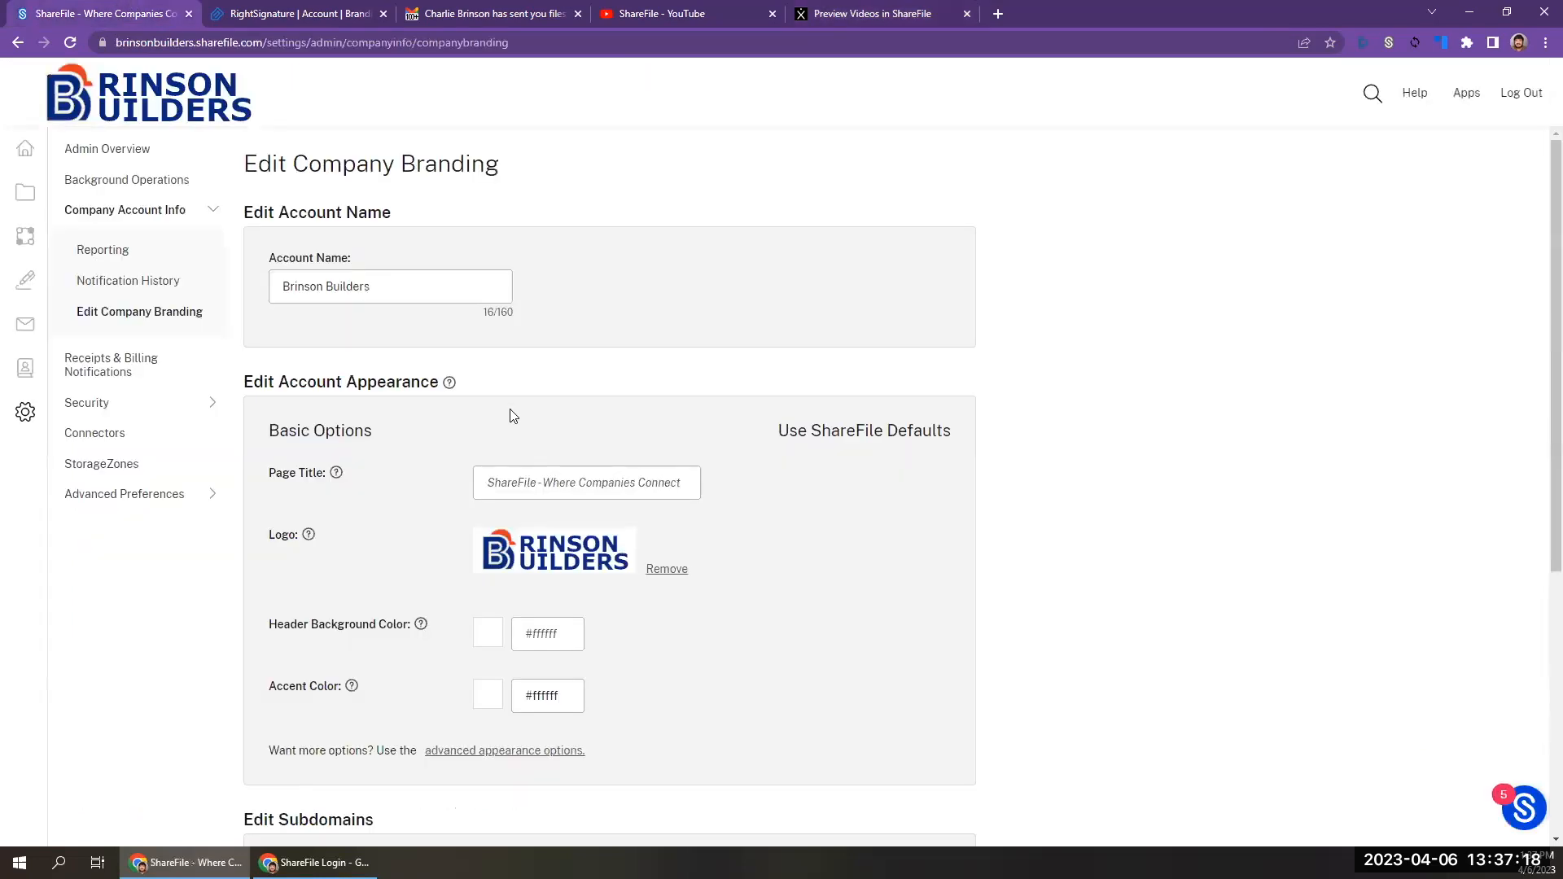
scroll(493, 529, down, 2)
click(503, 567)
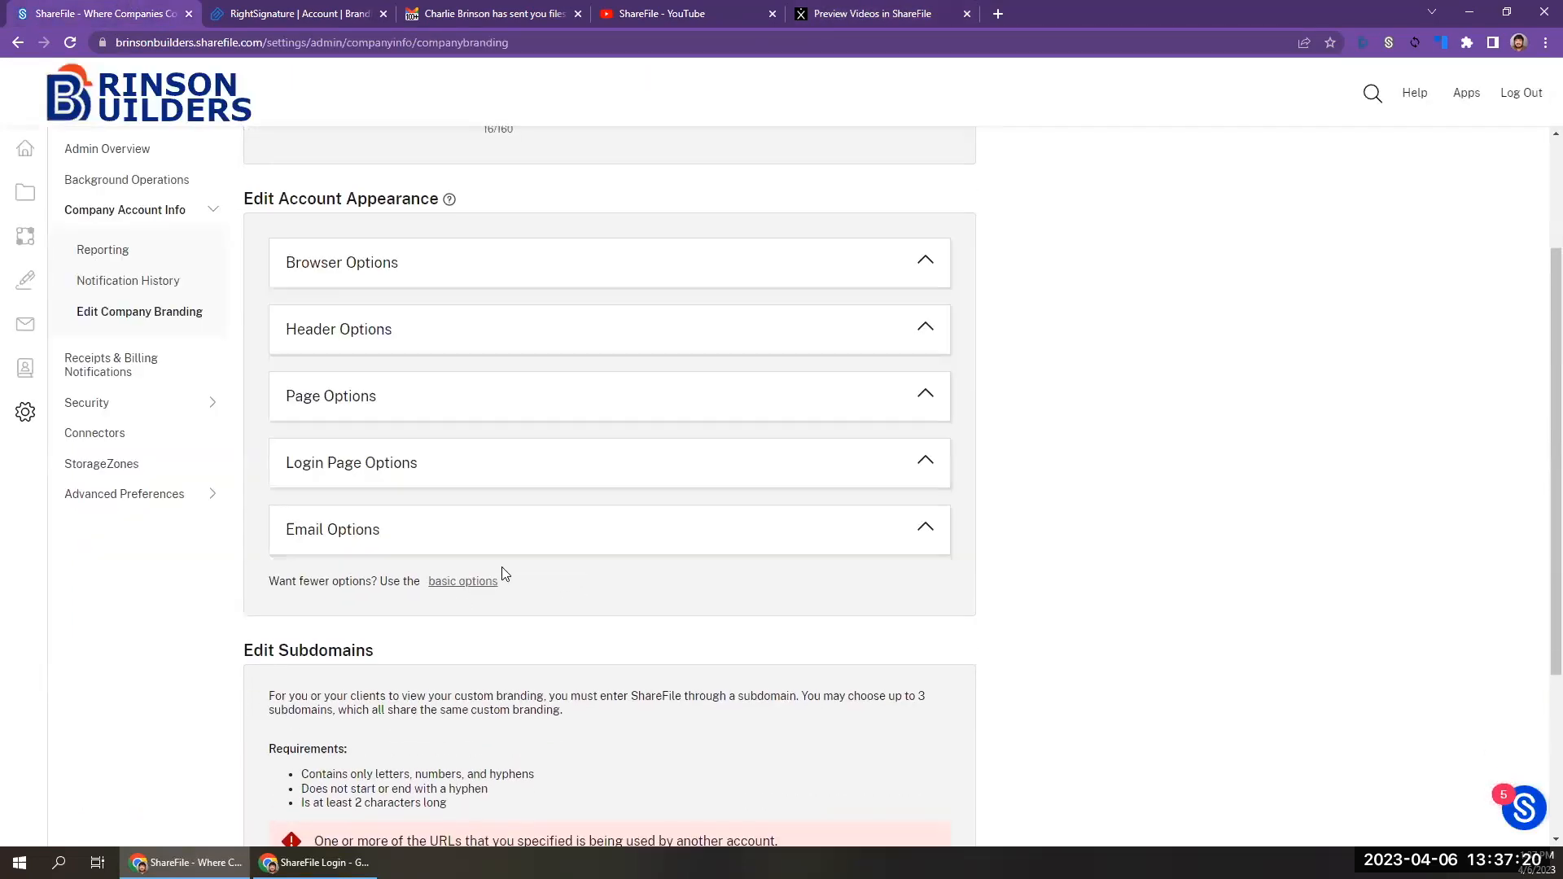
scroll(489, 505, down, 1)
click(483, 440)
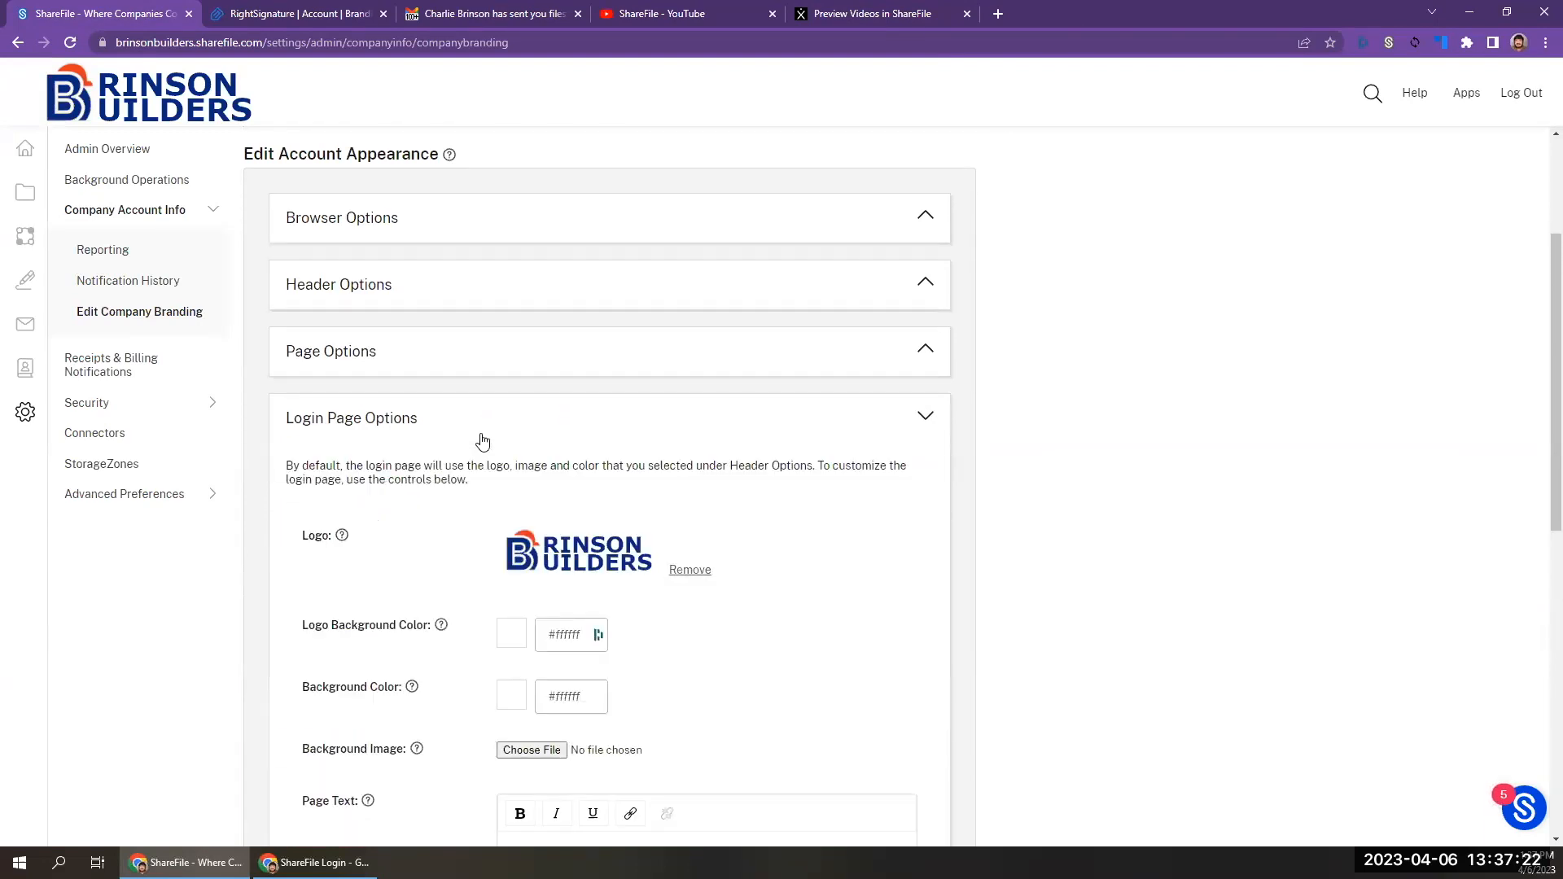
scroll(482, 440, down, 3)
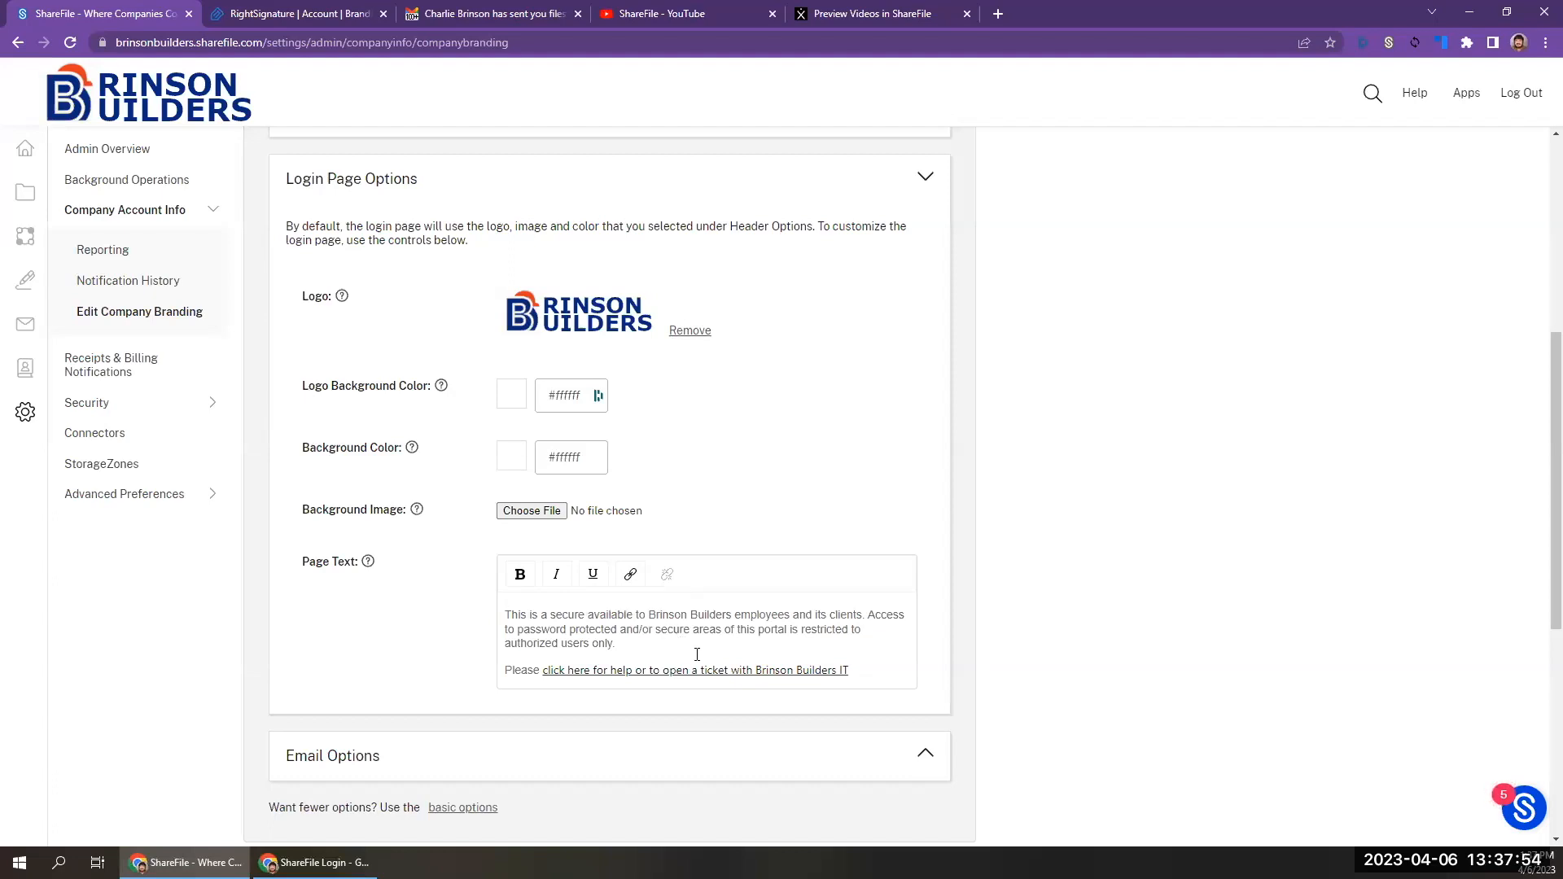
scroll(697, 654, down, 1)
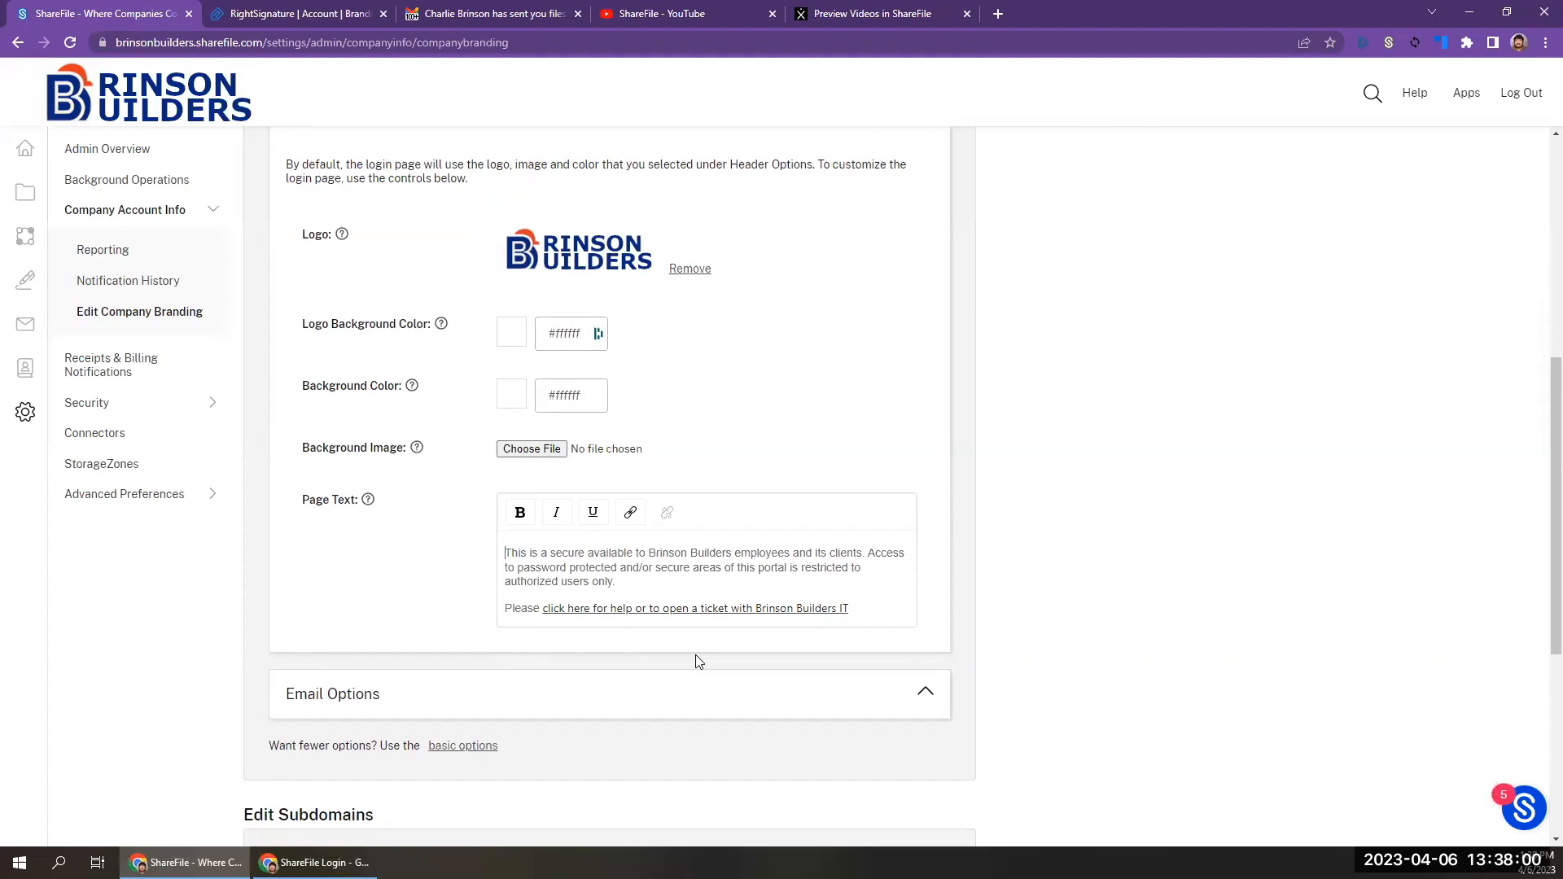
Go to the ShareFile dashboard, open Signatures and look over the account's Customize Branding page in RightSignature.
mouse_move(20, 183)
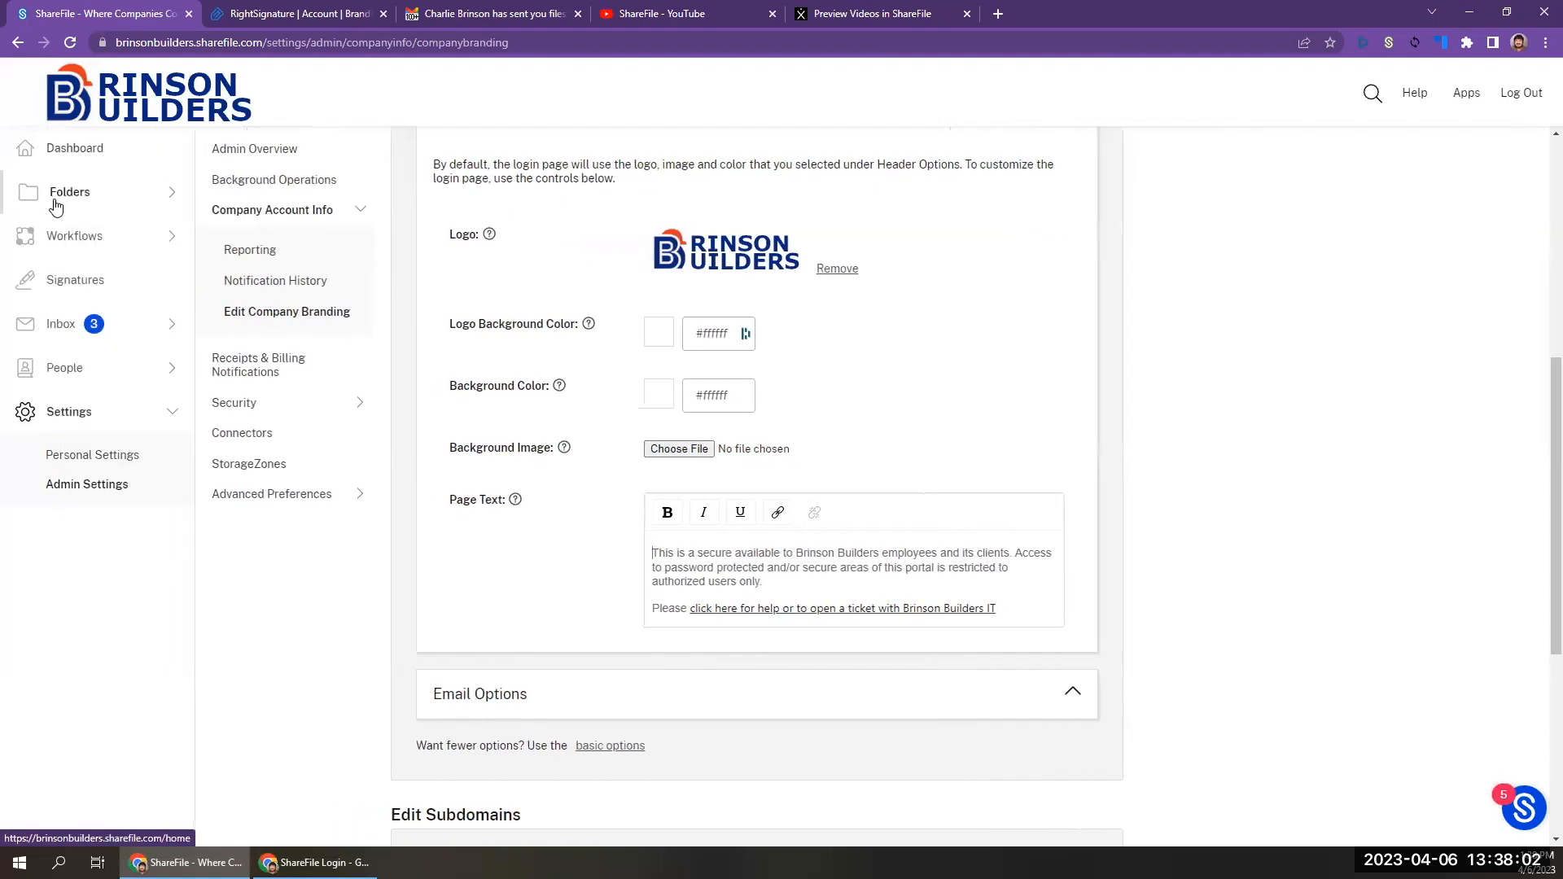
click(105, 104)
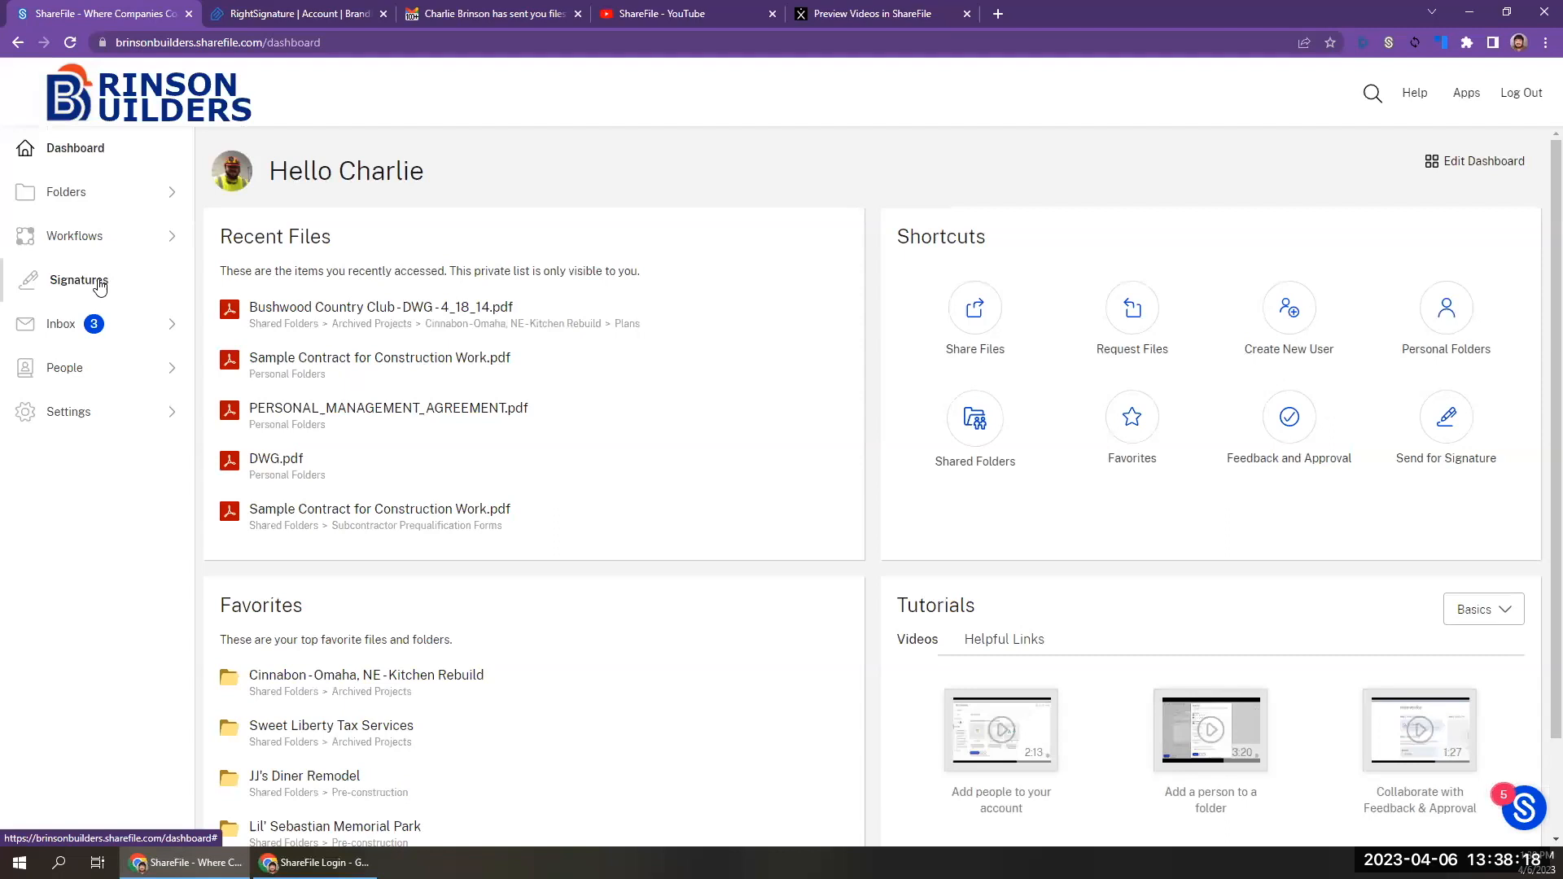
click(99, 281)
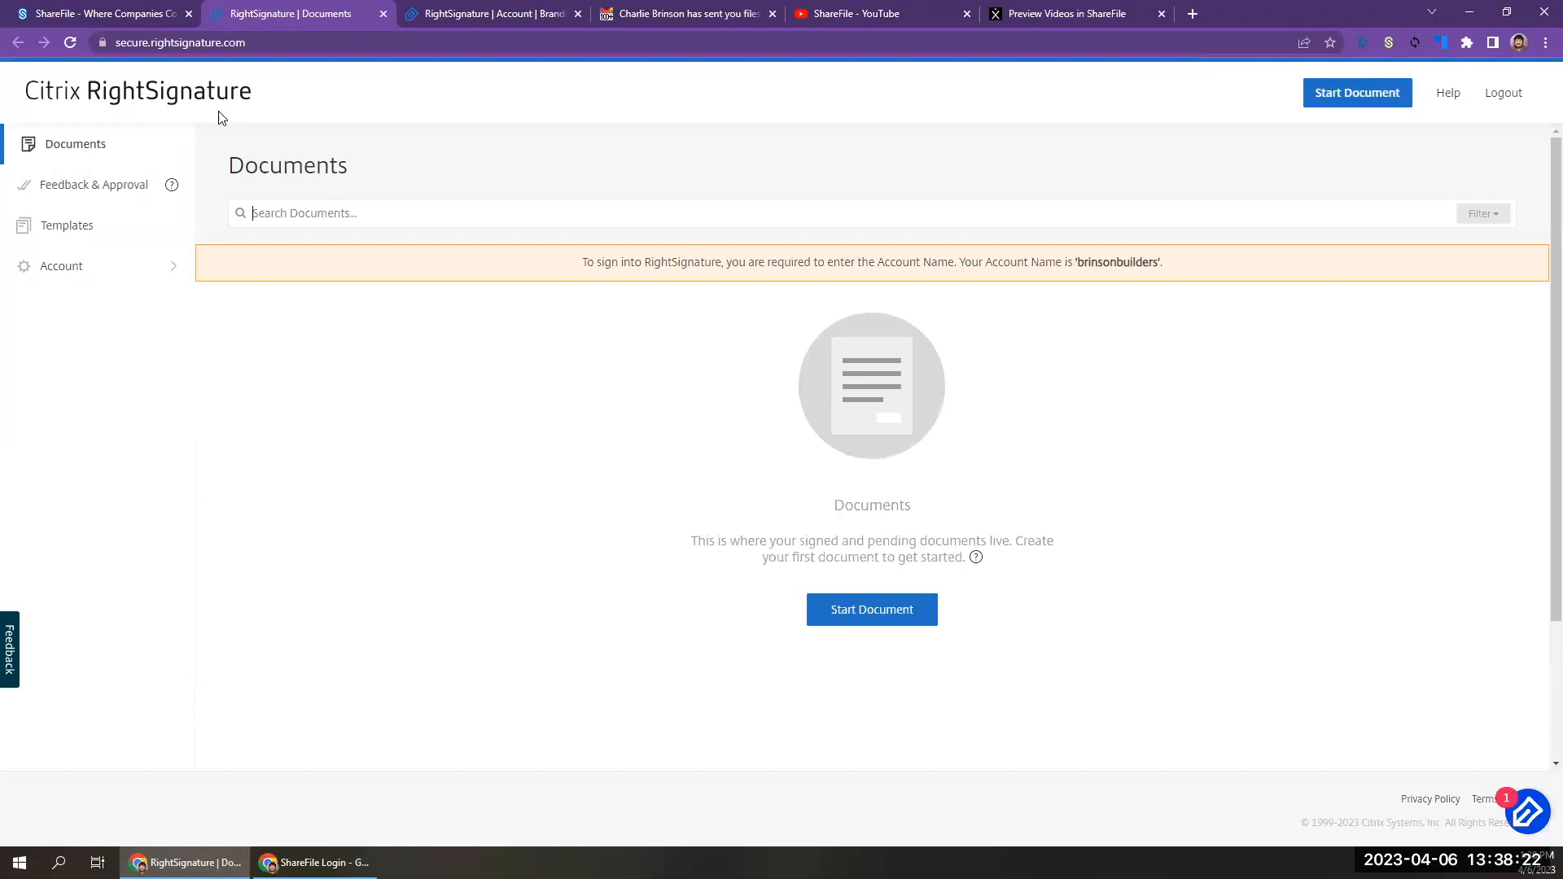
click(79, 273)
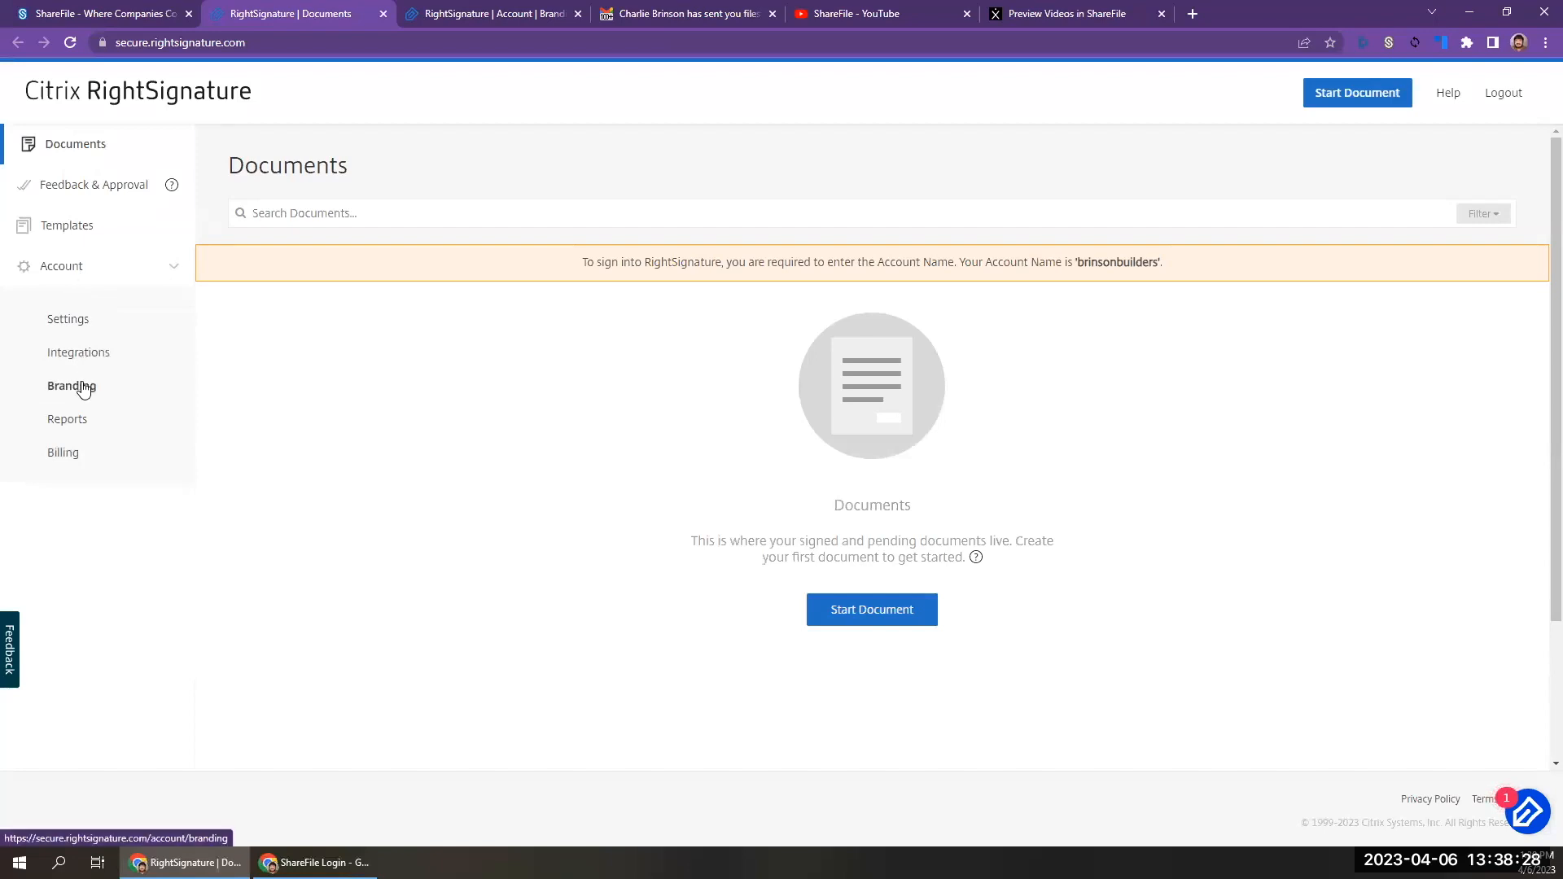
click(84, 388)
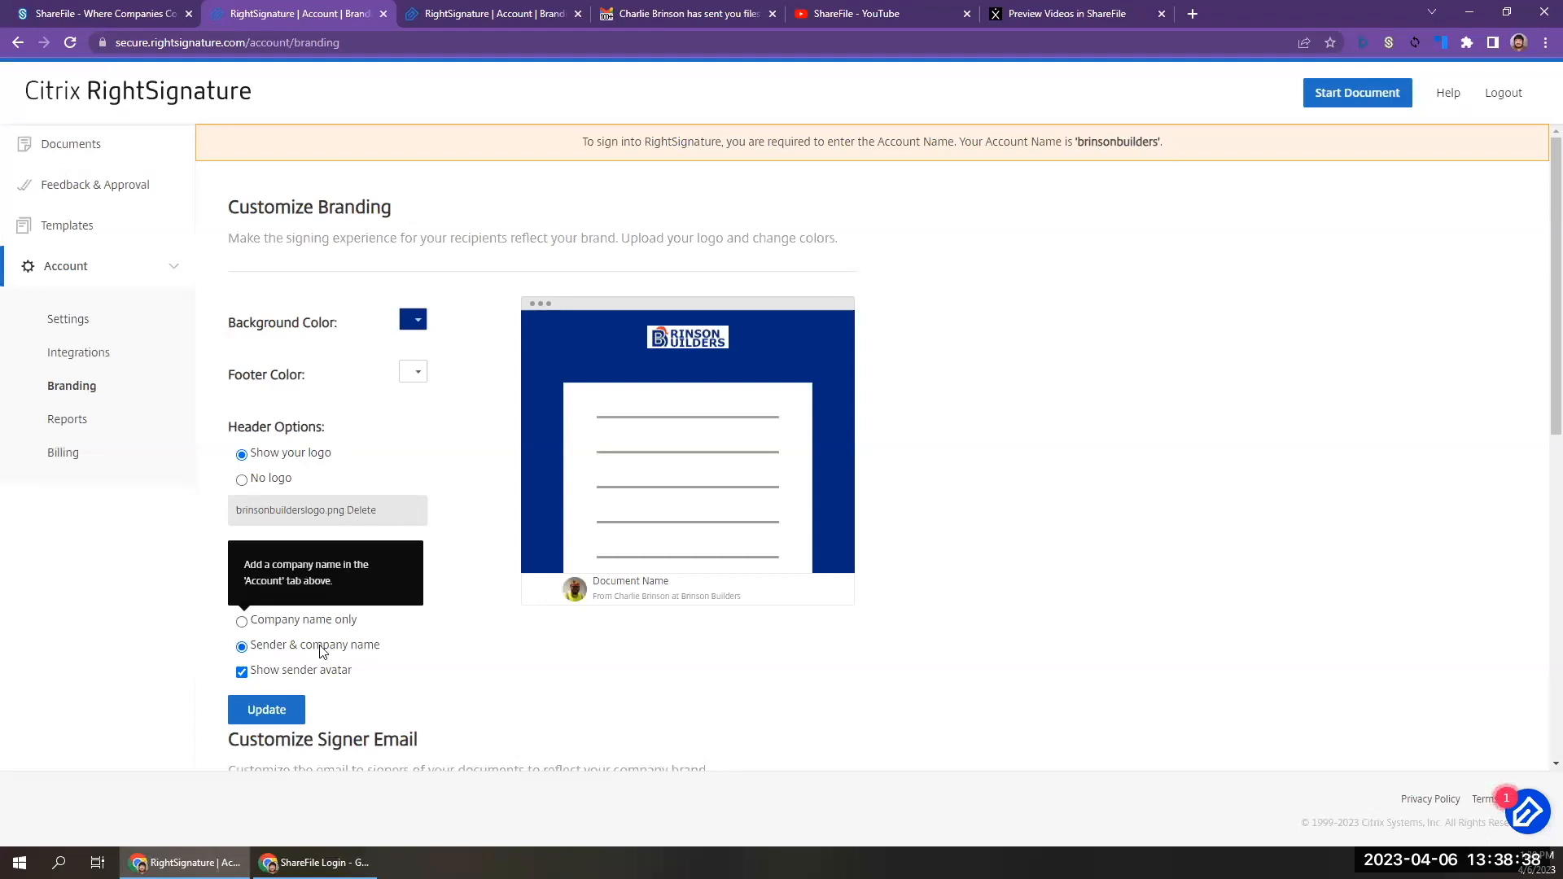
scroll(420, 696, down, 5)
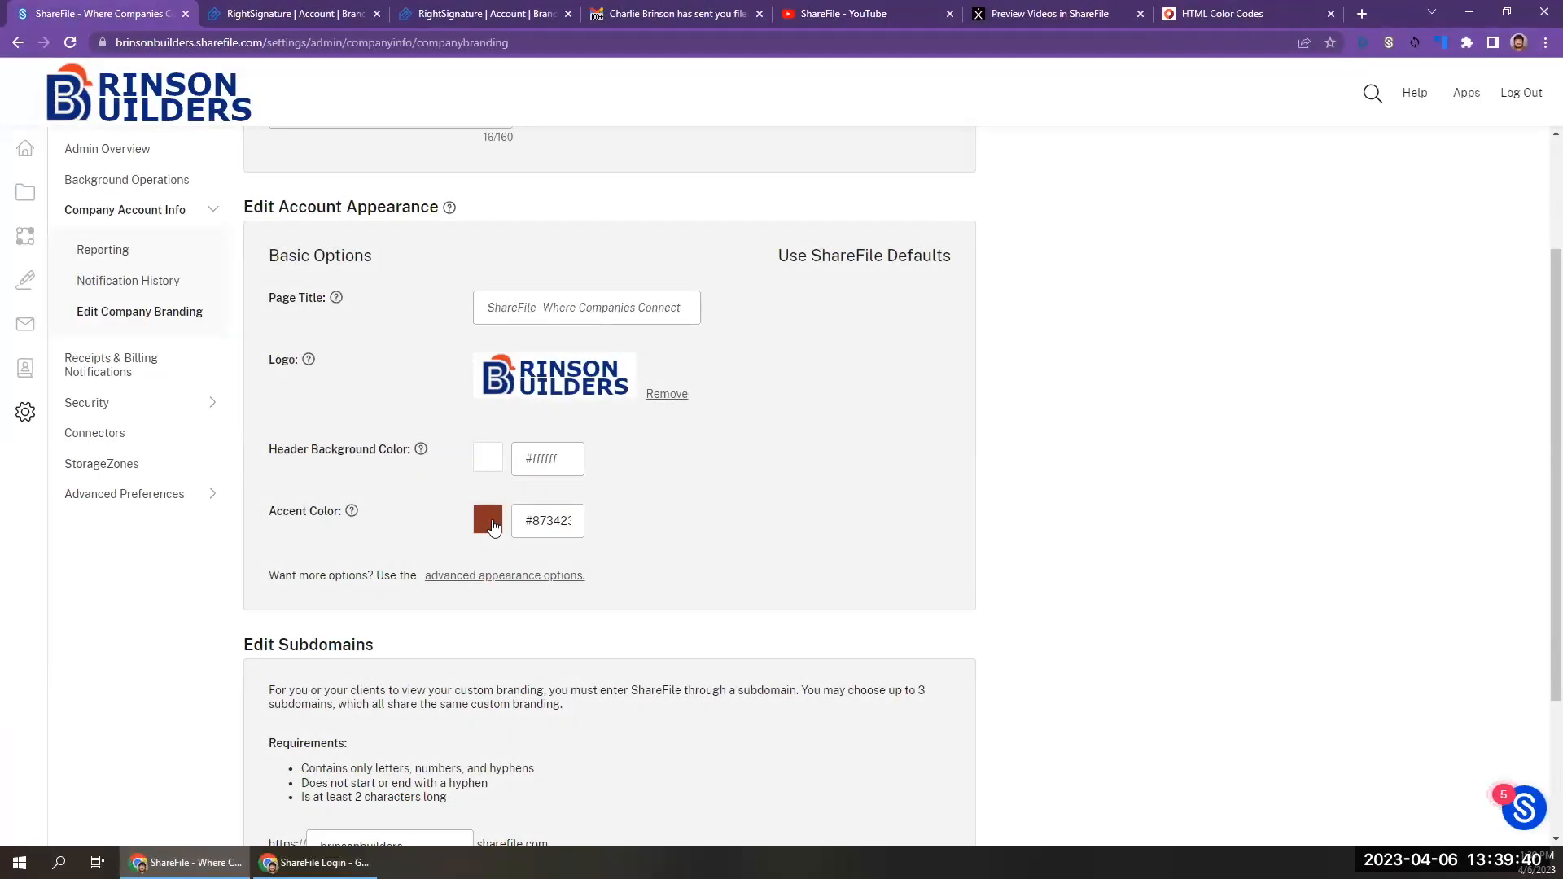
Switch to the HTML Color Codes site and look over its color picker and color chart.
click(1189, 7)
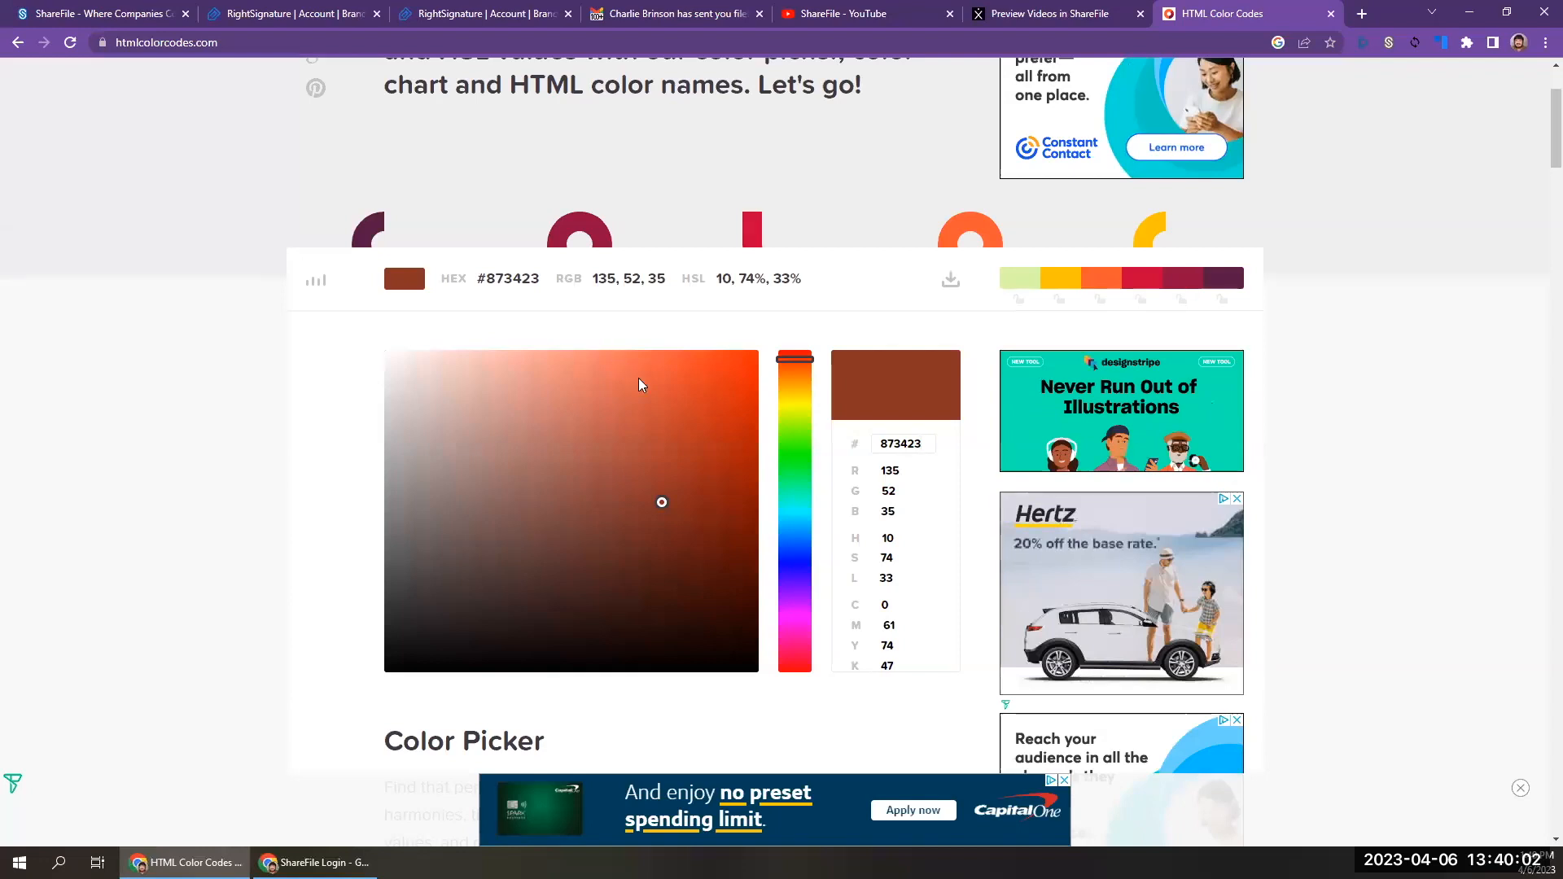
scroll(600, 516, down, 5)
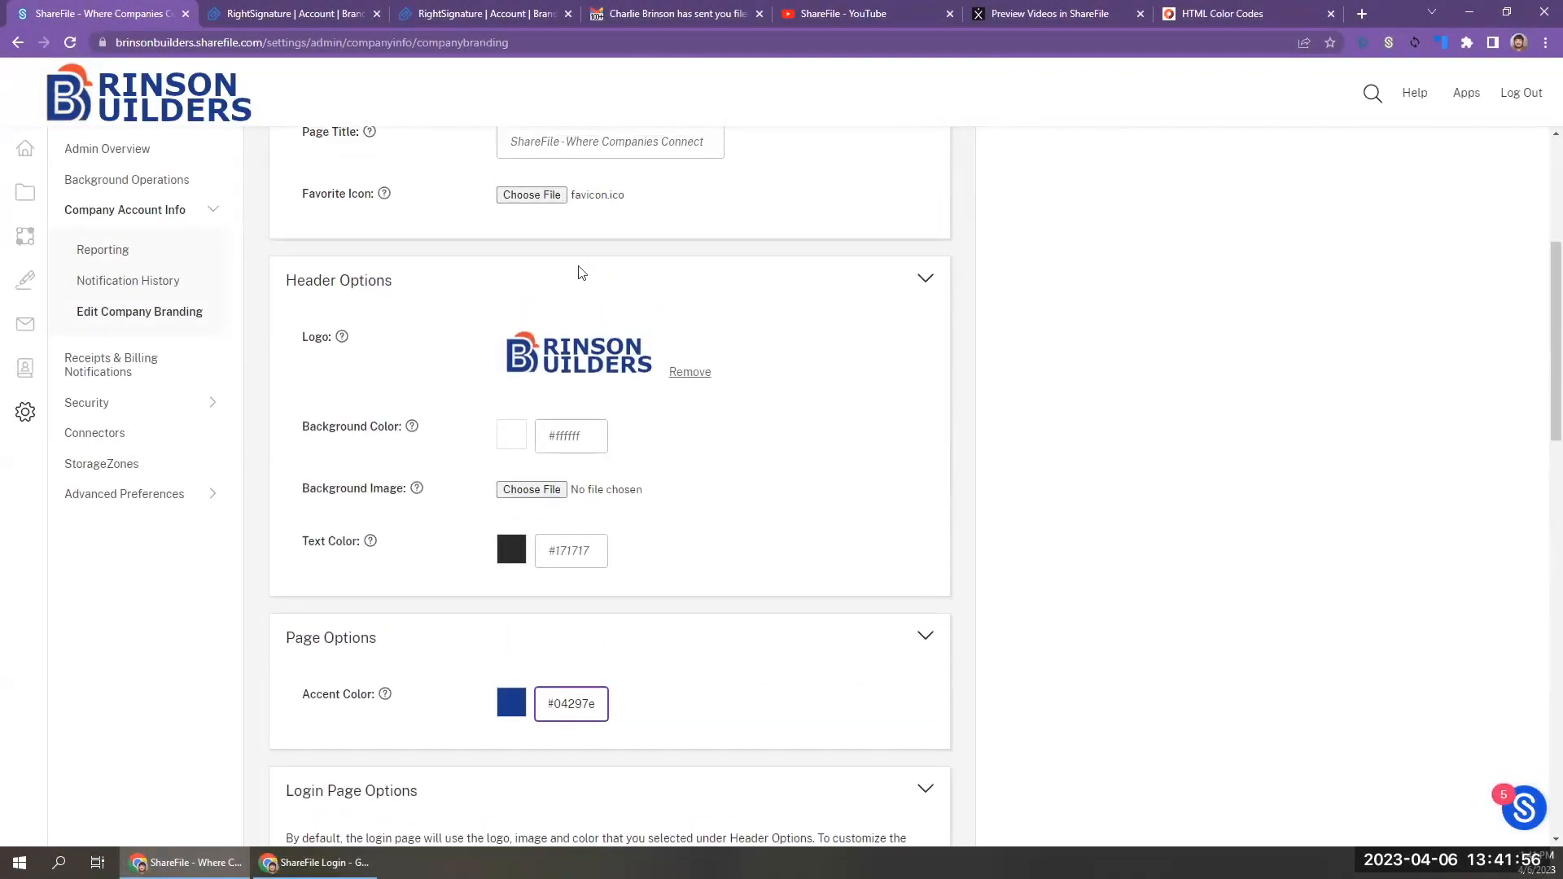
scroll(581, 272, up, 2)
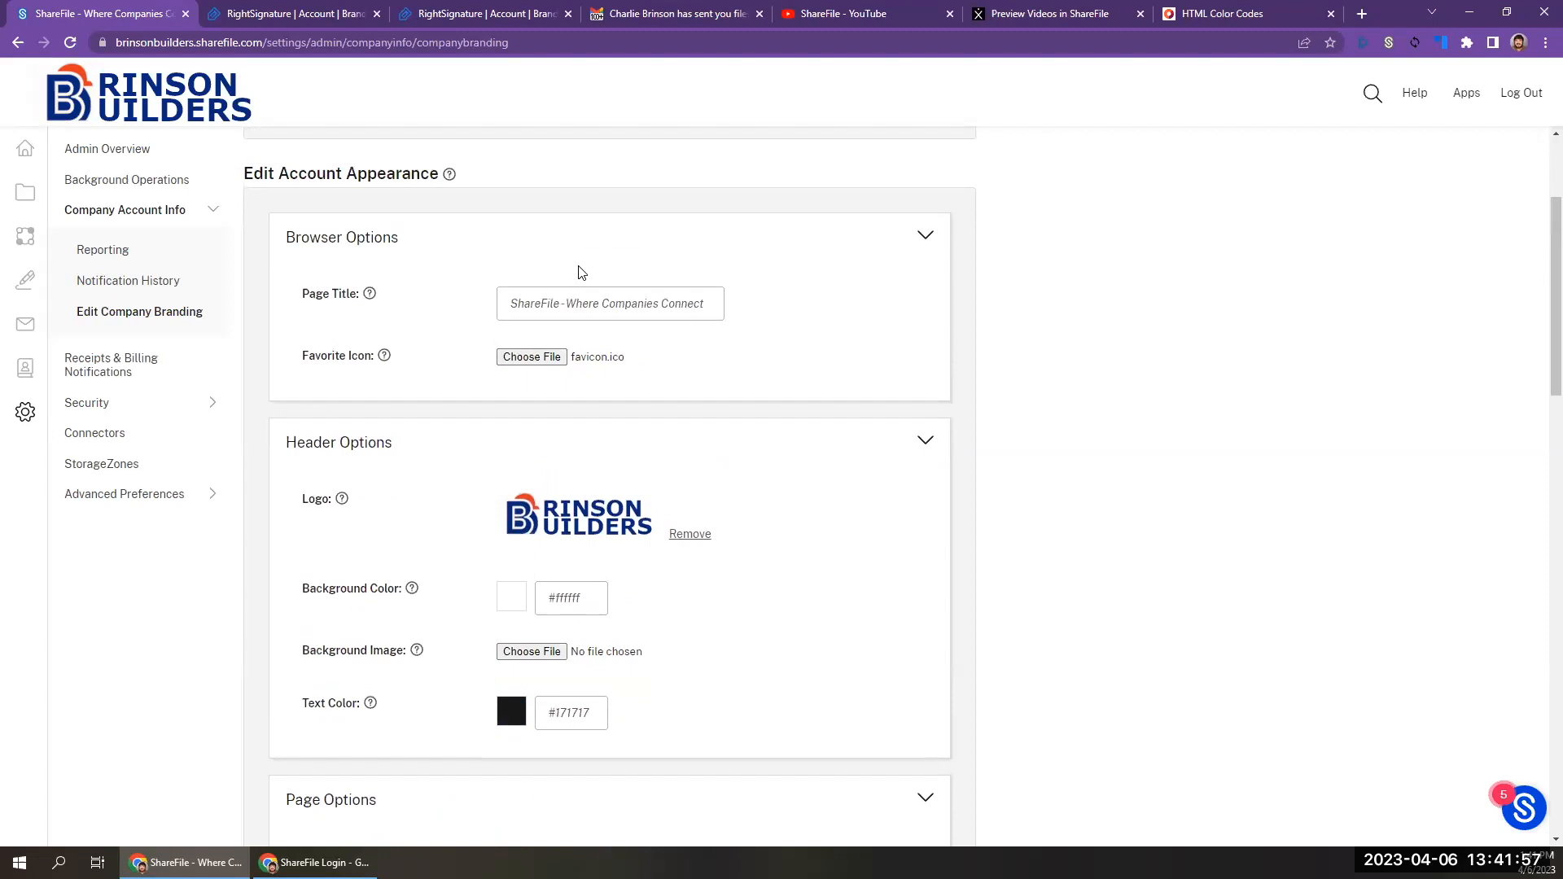
Save the company branding with favicon.ico as the favorite icon.
scroll(581, 272, down, 6)
scroll(581, 272, down, 6)
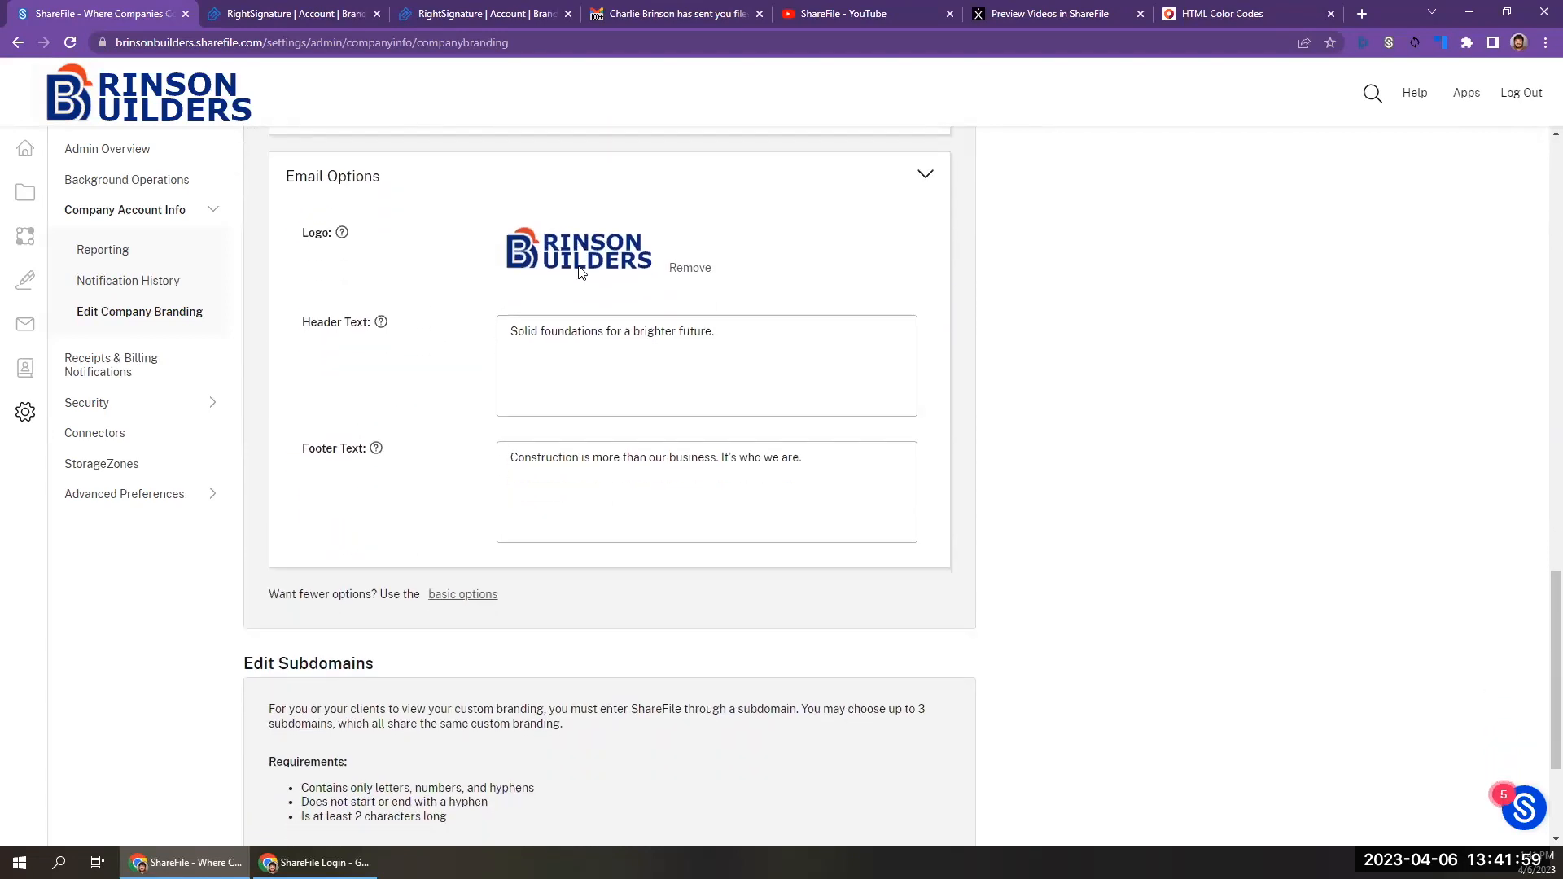
click(296, 822)
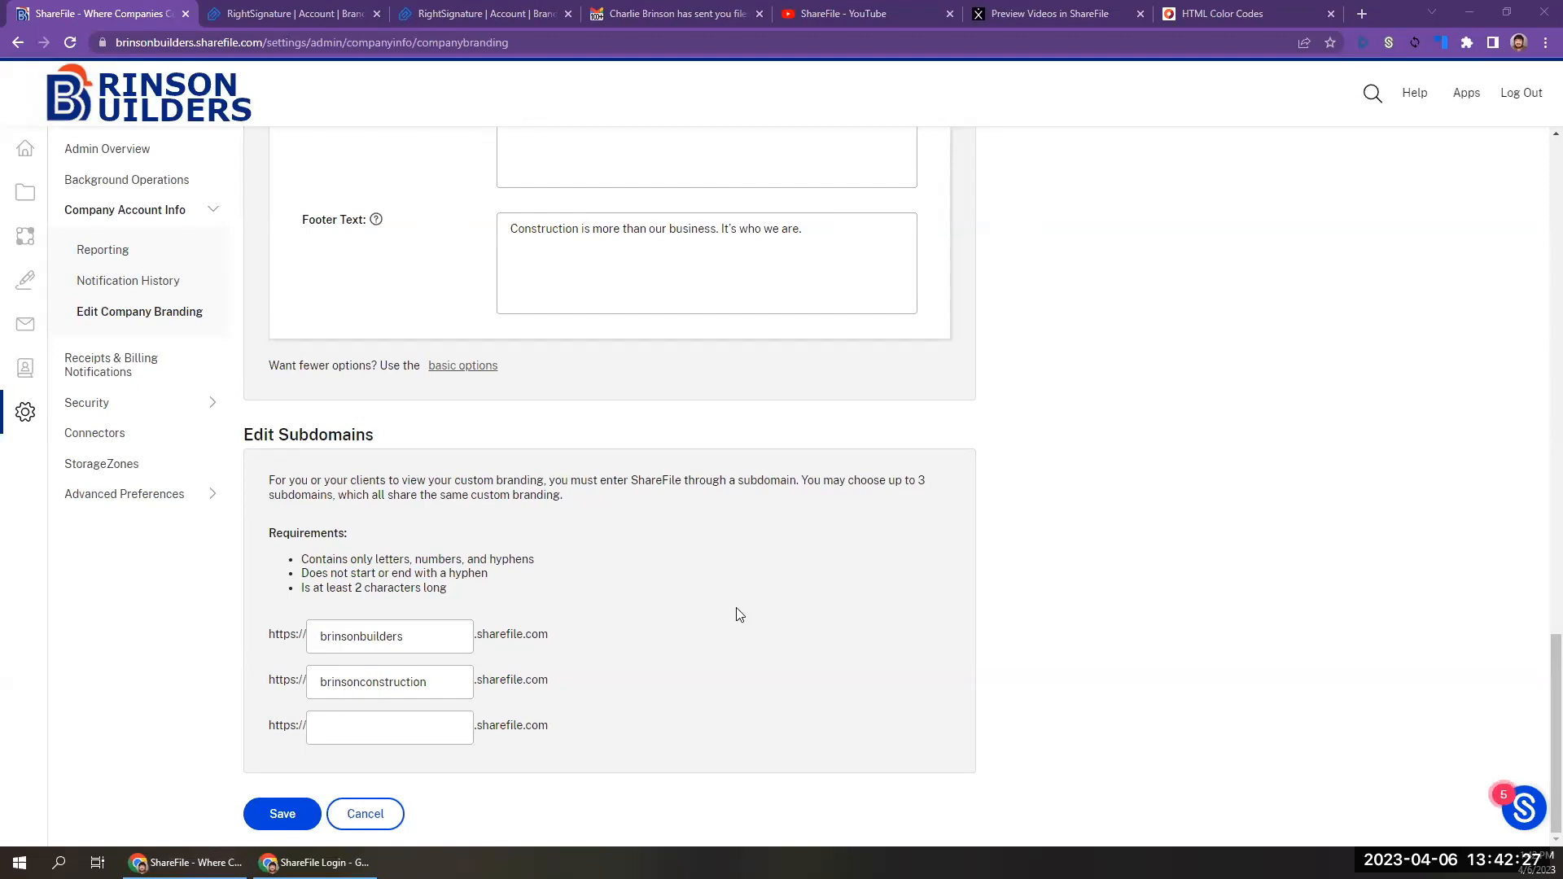
Set the browser page title to "Brinson Builders – ShareFile" and save the company branding.
scroll(736, 609, up, 15)
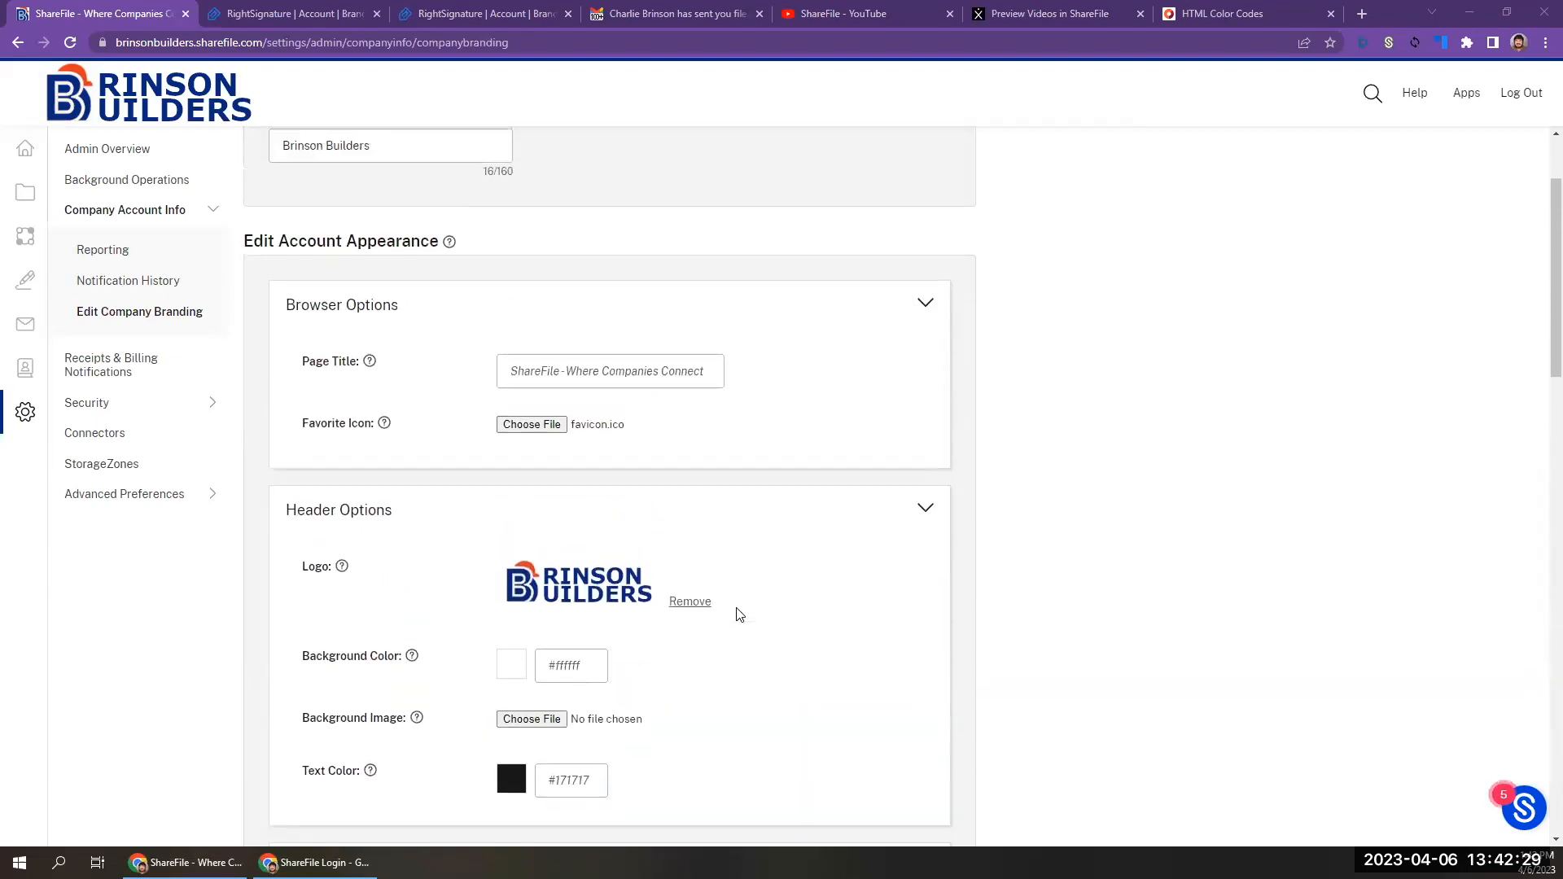
scroll(737, 614, up, 2)
click(581, 513)
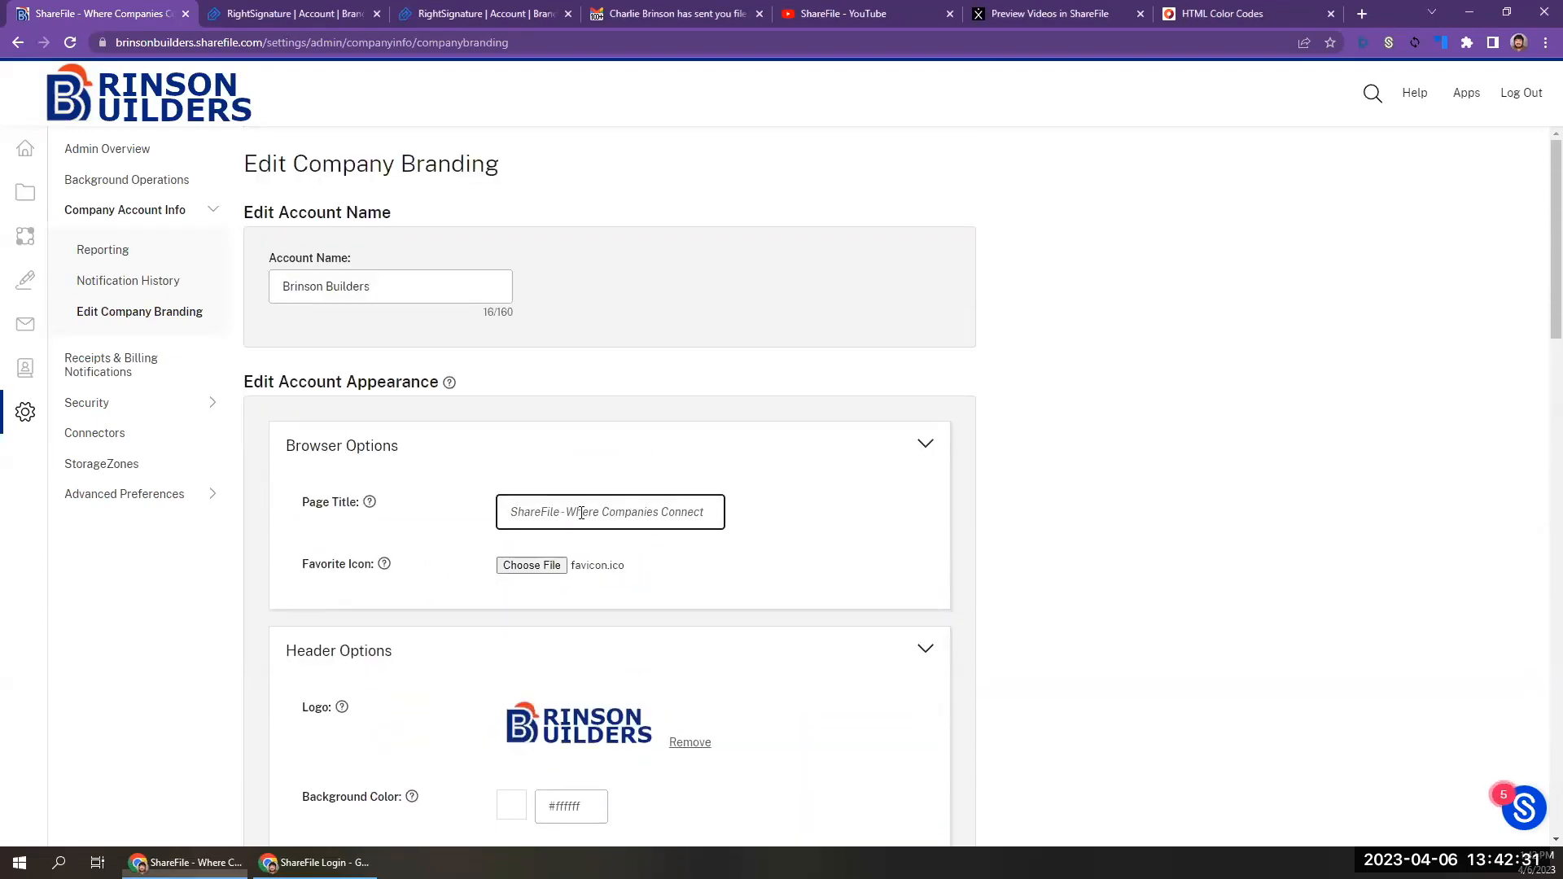
text(Brinson Builders – ShareFile)
scroll(712, 500, down, 15)
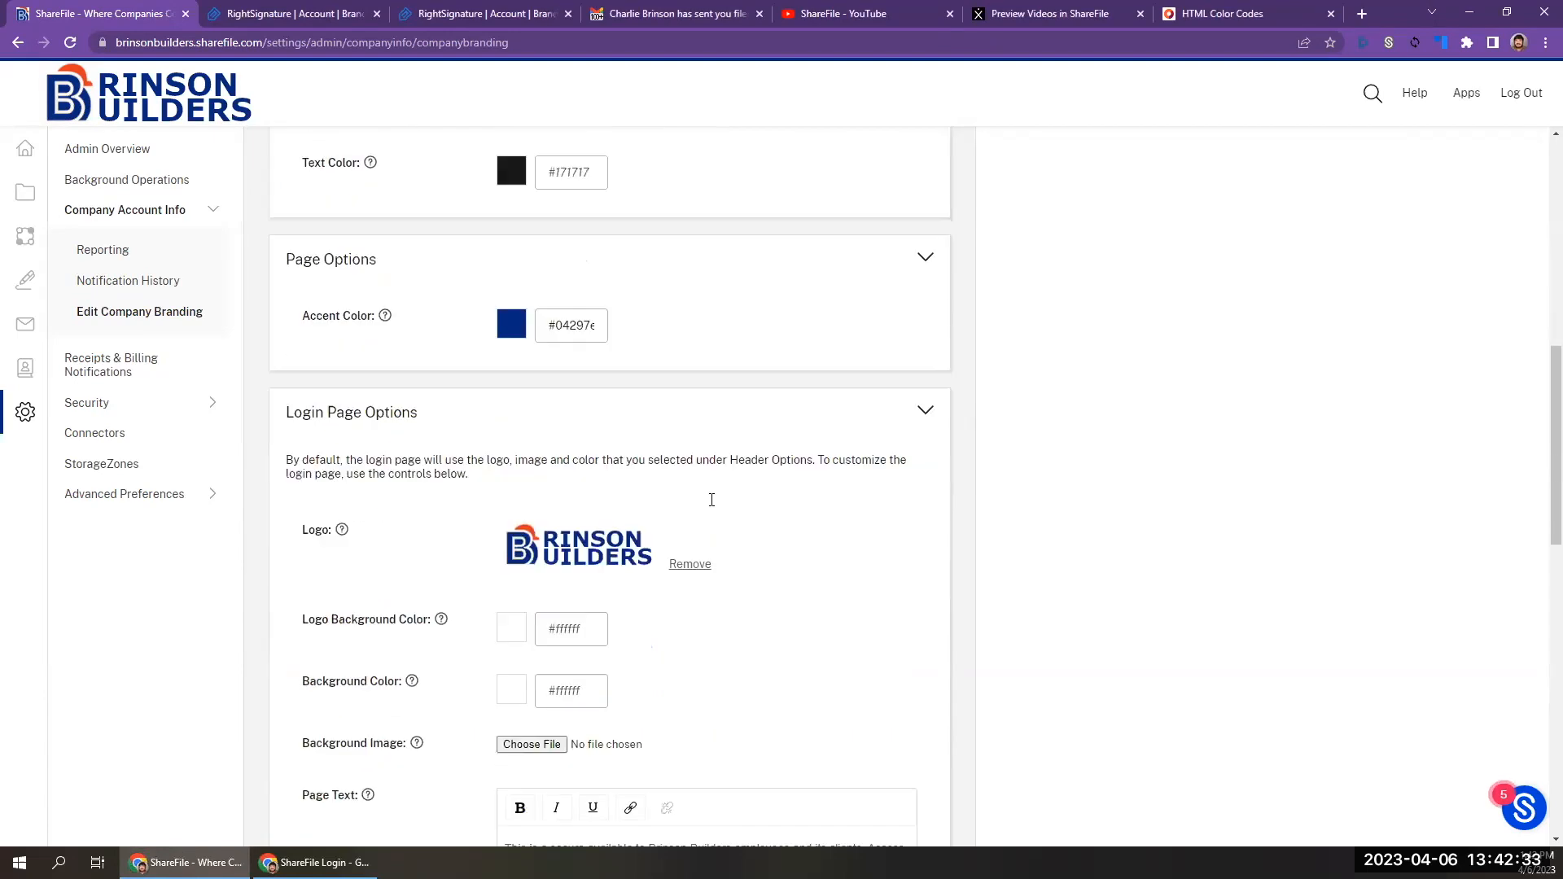
click(714, 404)
scroll(715, 404, down, 2)
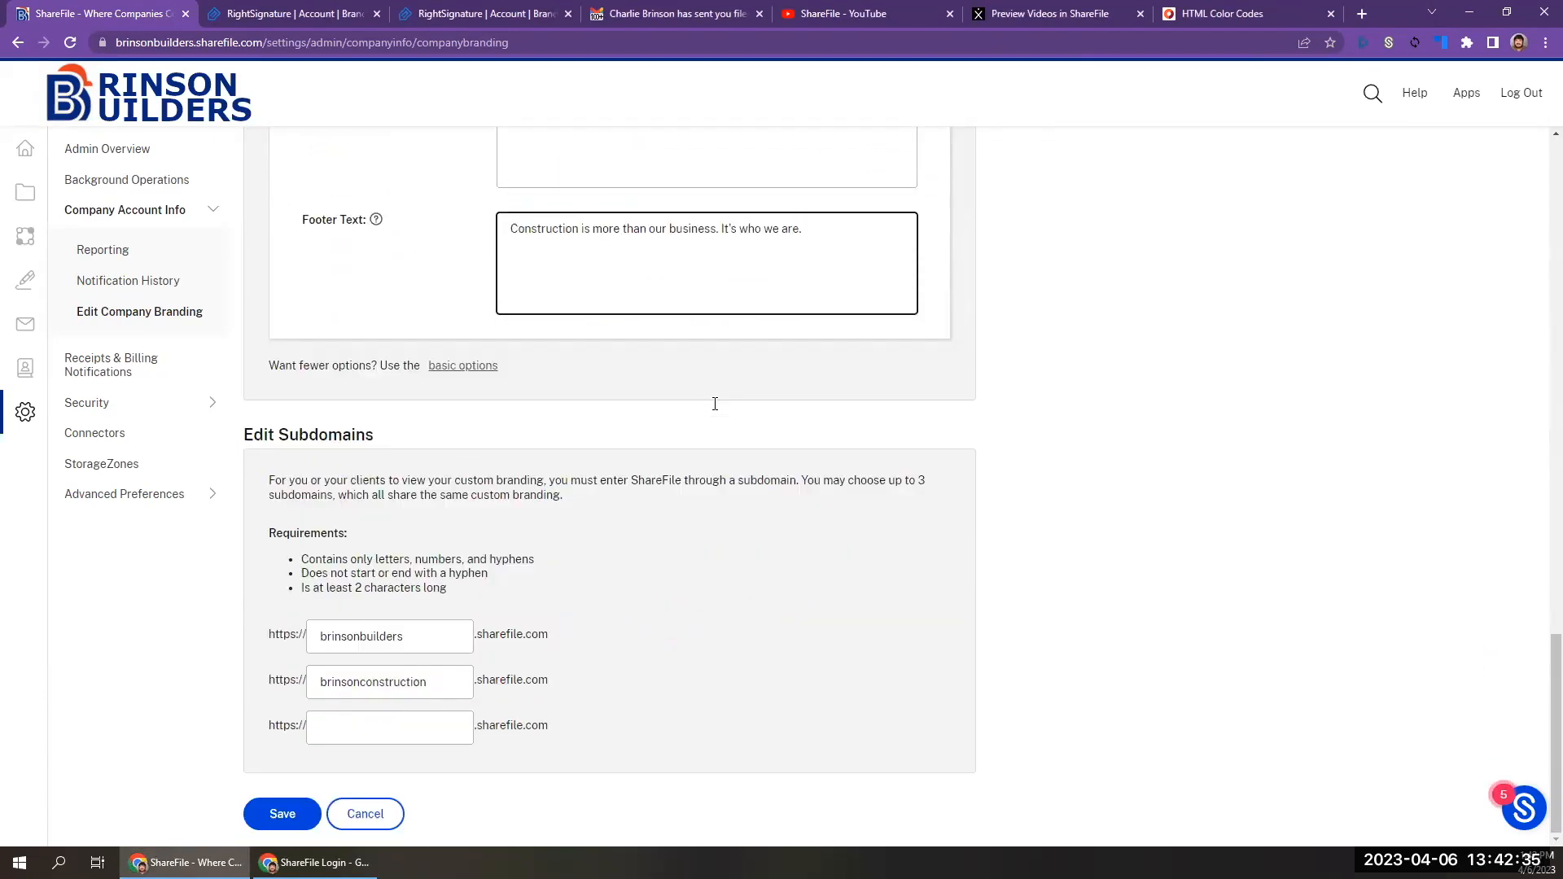
click(289, 814)
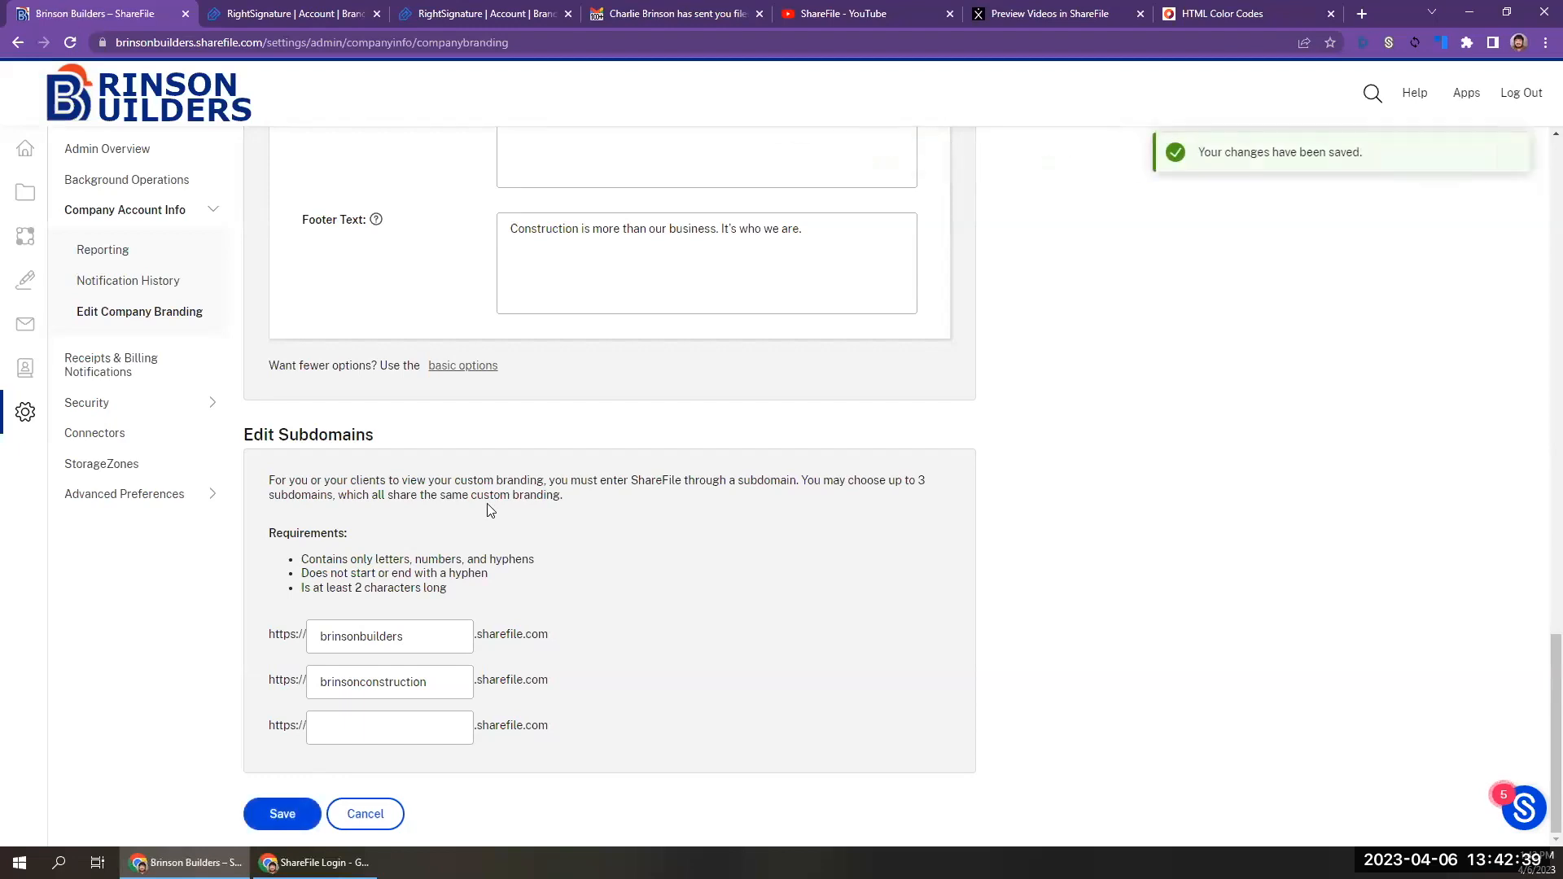
Bookmark the company branding page as "Brinson Builders – ShareFile" in the Tracking Data folder.
scroll(490, 511, up, 20)
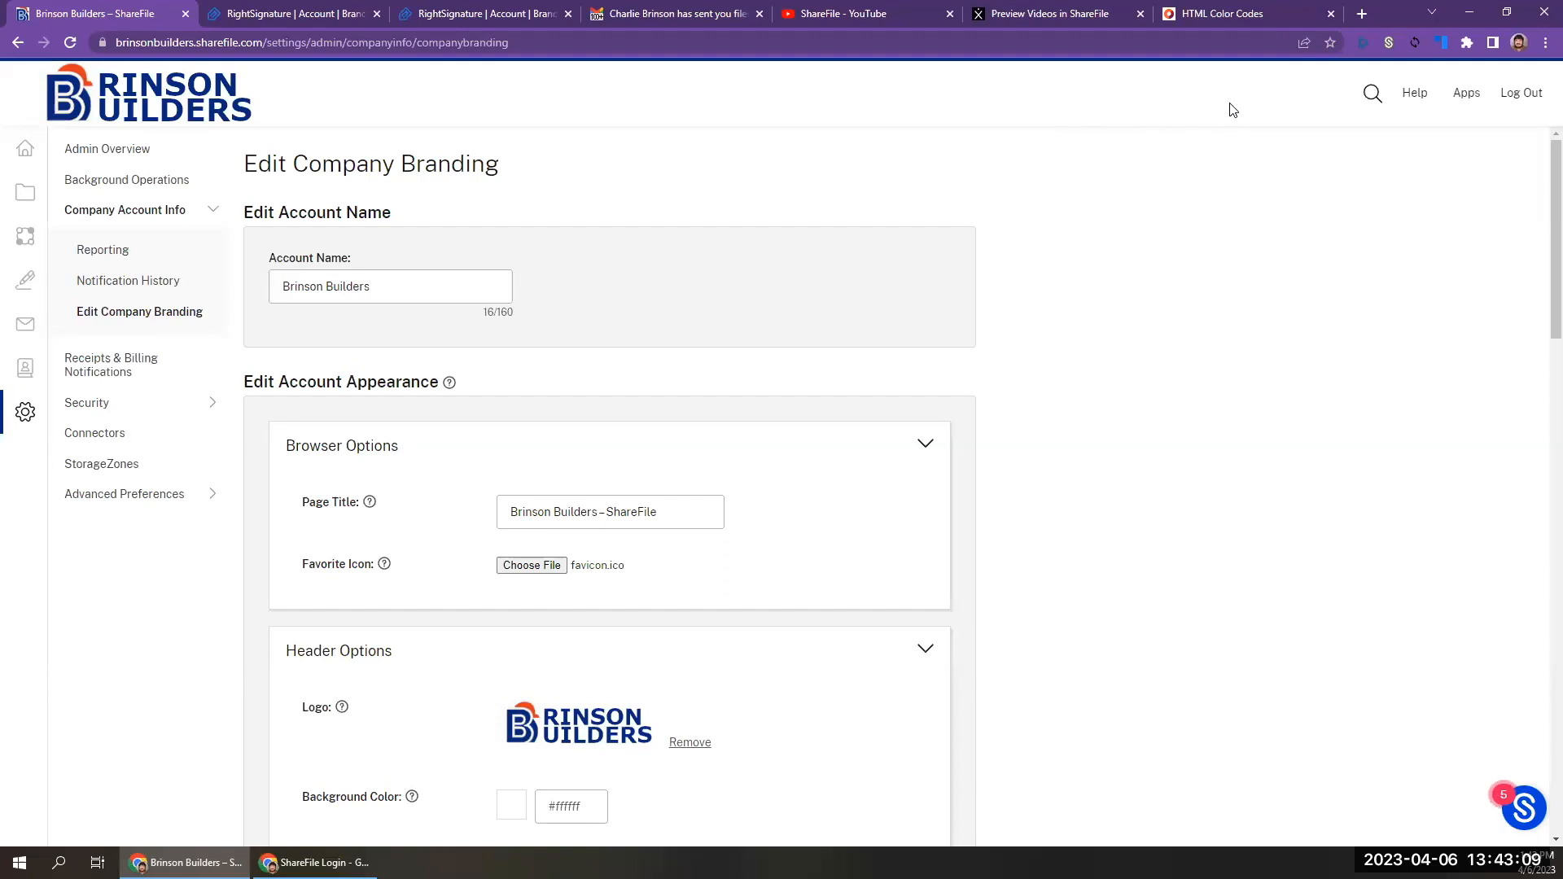
click(1329, 43)
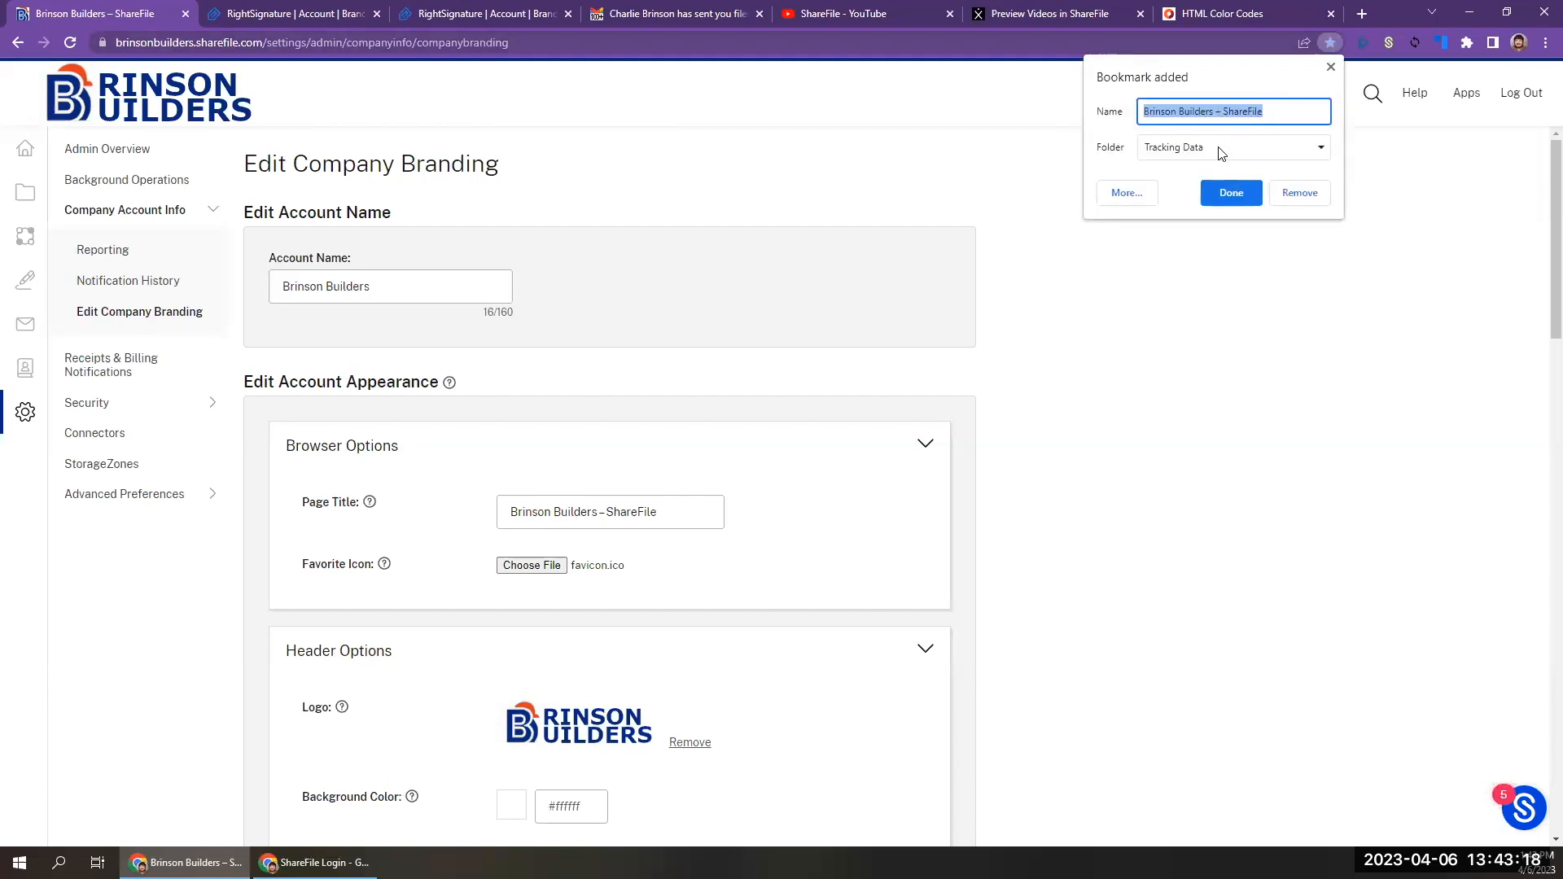
click(1329, 66)
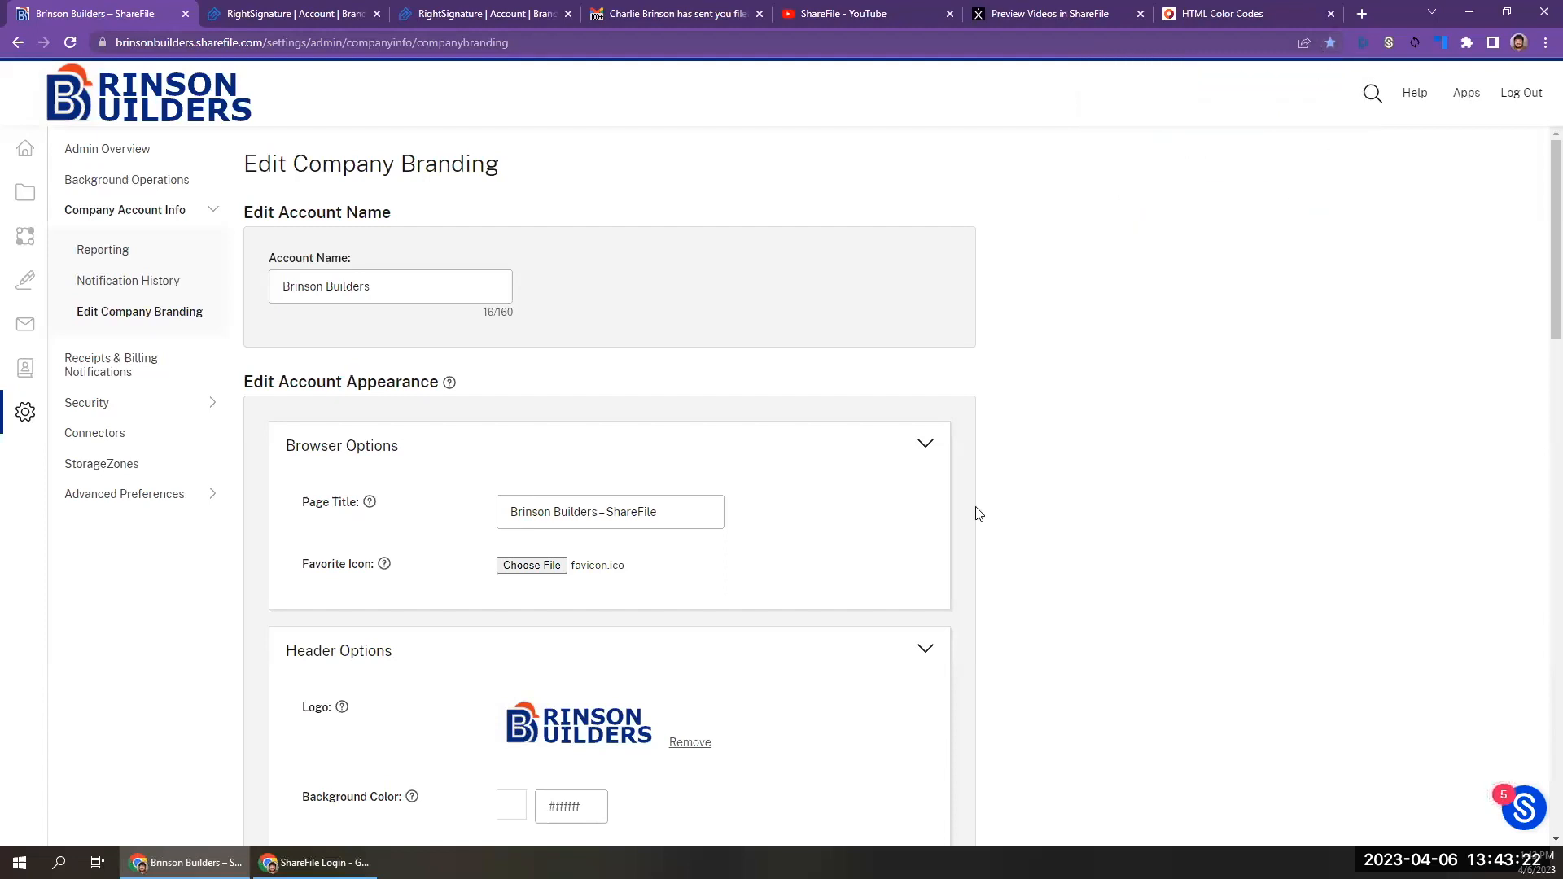
Review the header, page and login options of the company branding, and check the header and footer text in the branded Gmail message.
scroll(977, 512, down, 1)
scroll(977, 512, down, 3)
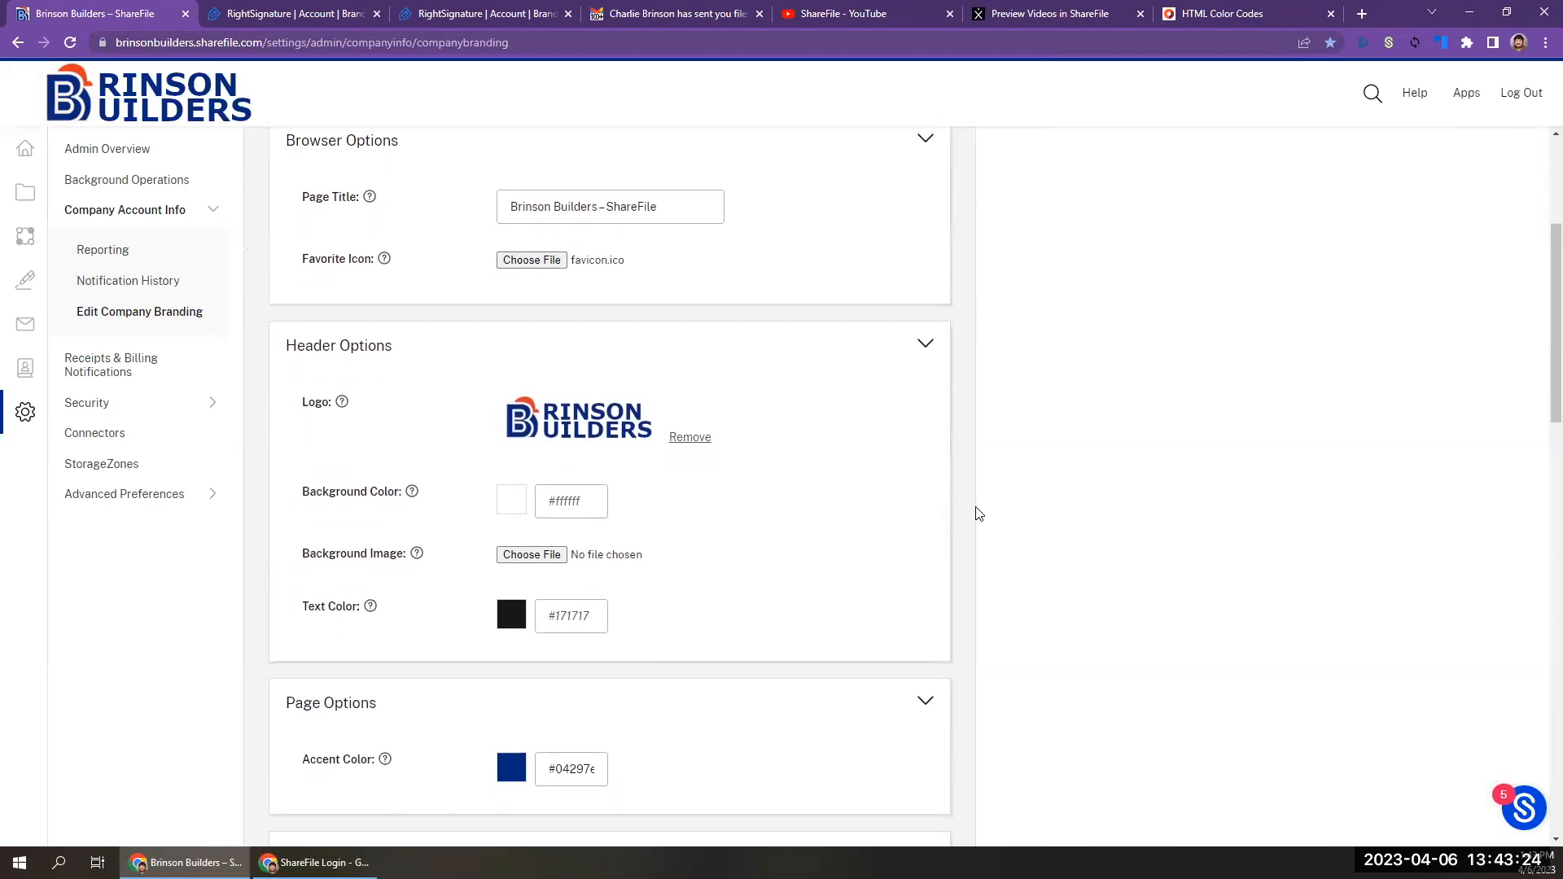
scroll(978, 513, down, 2)
scroll(978, 512, down, 3)
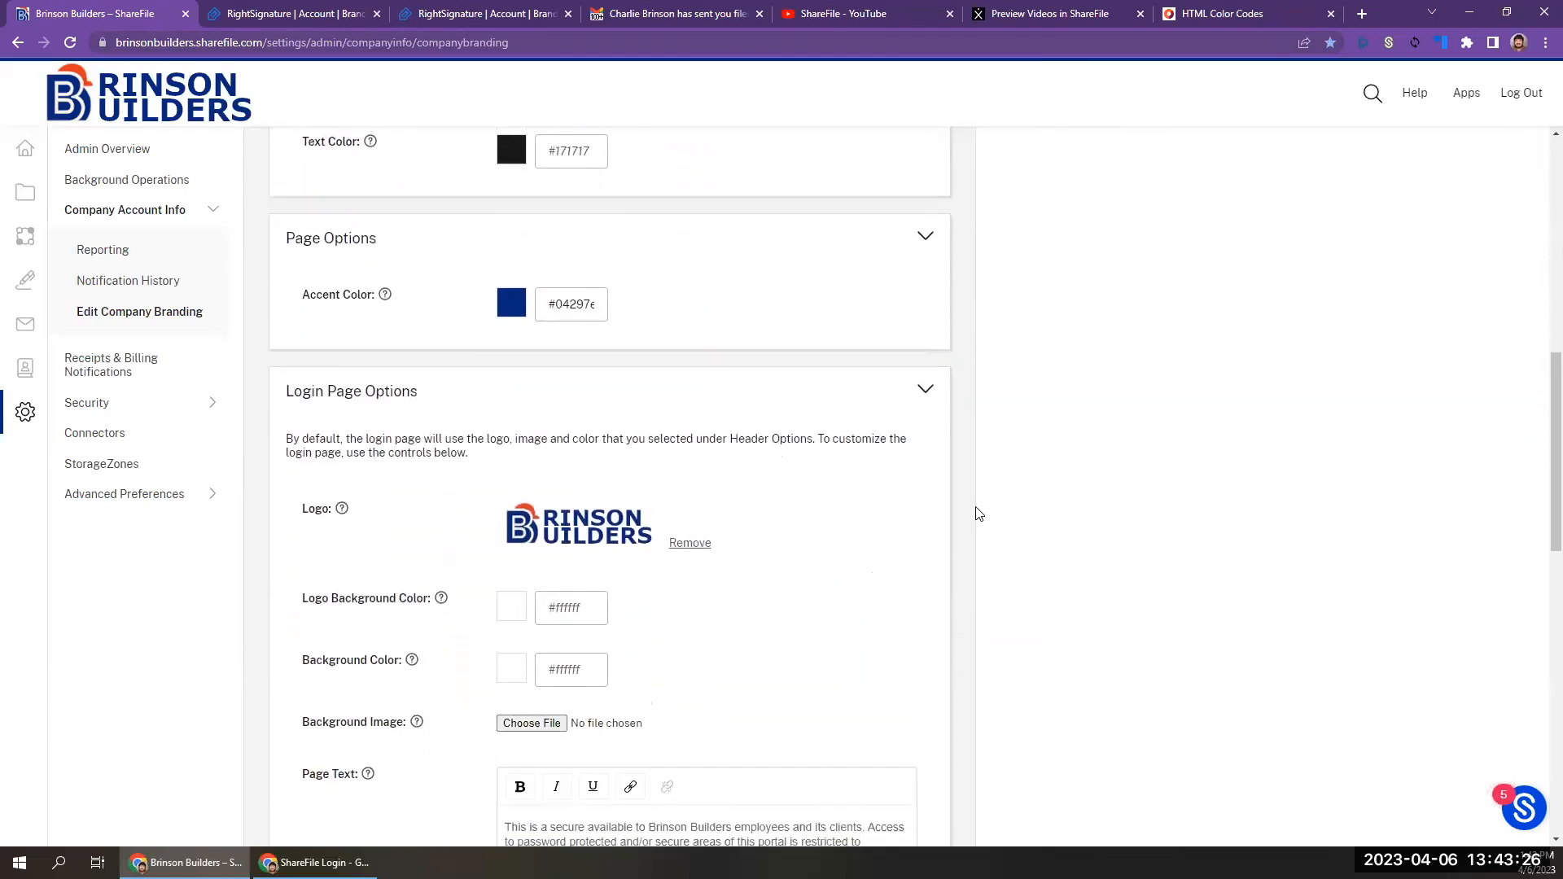
scroll(977, 513, down, 3)
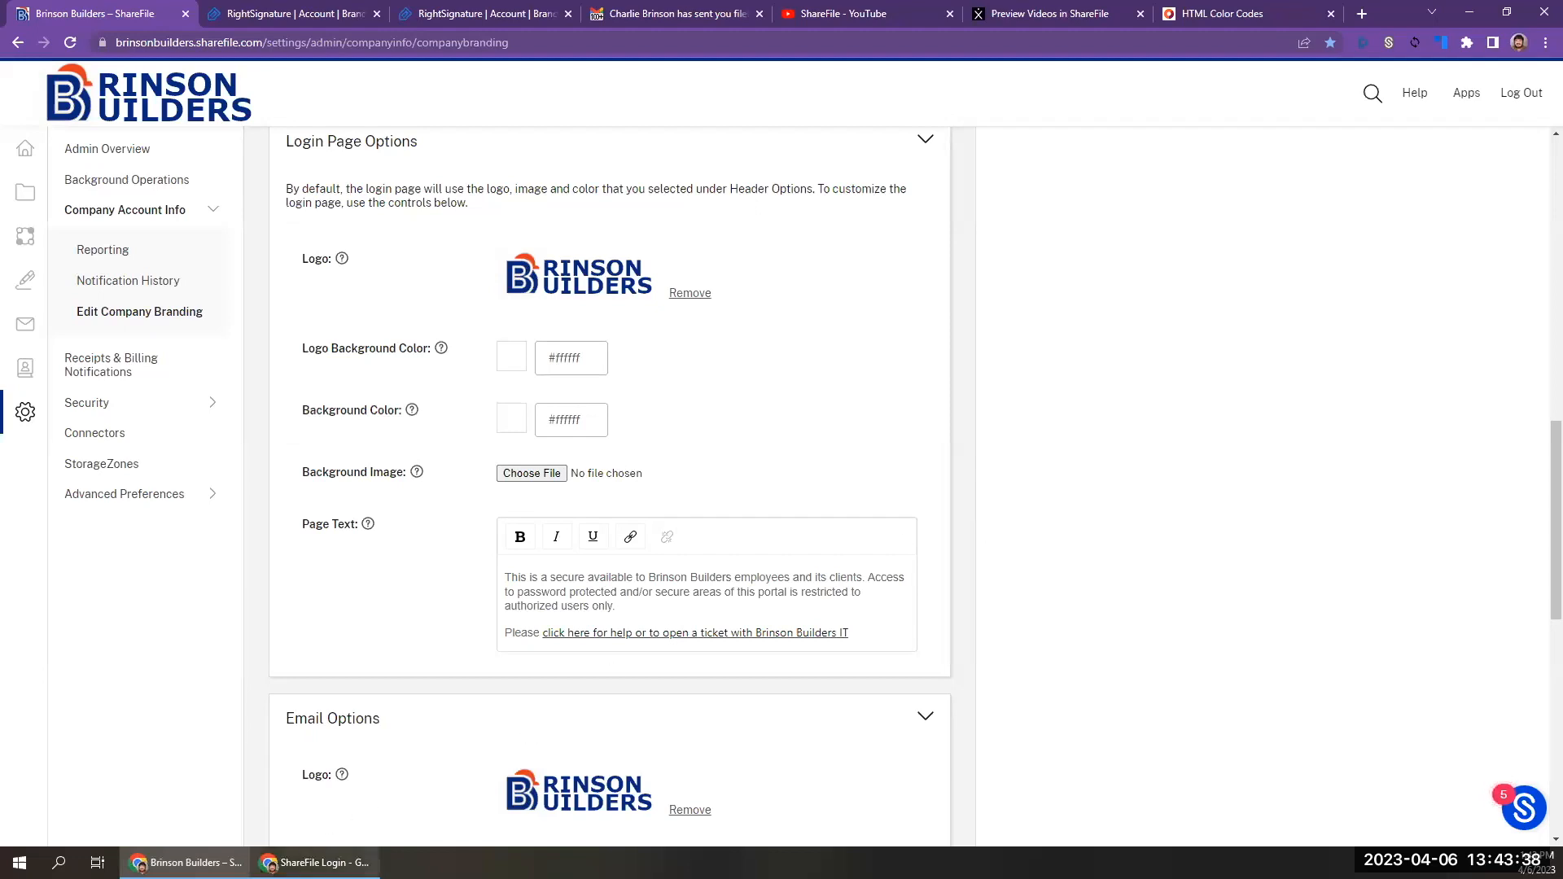
click(637, 13)
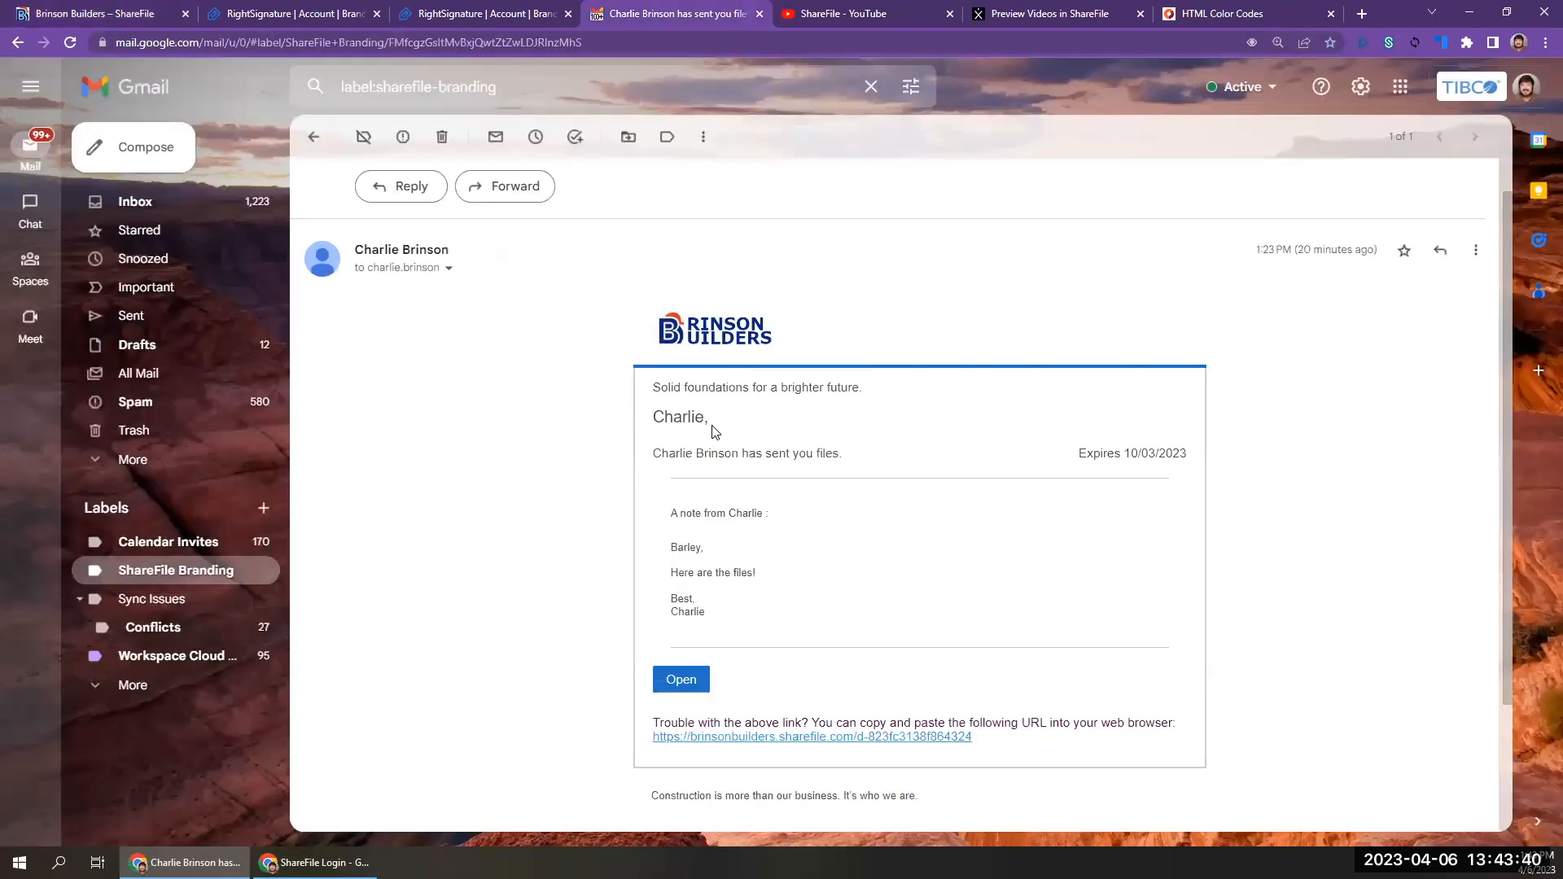
triple_click(685, 387)
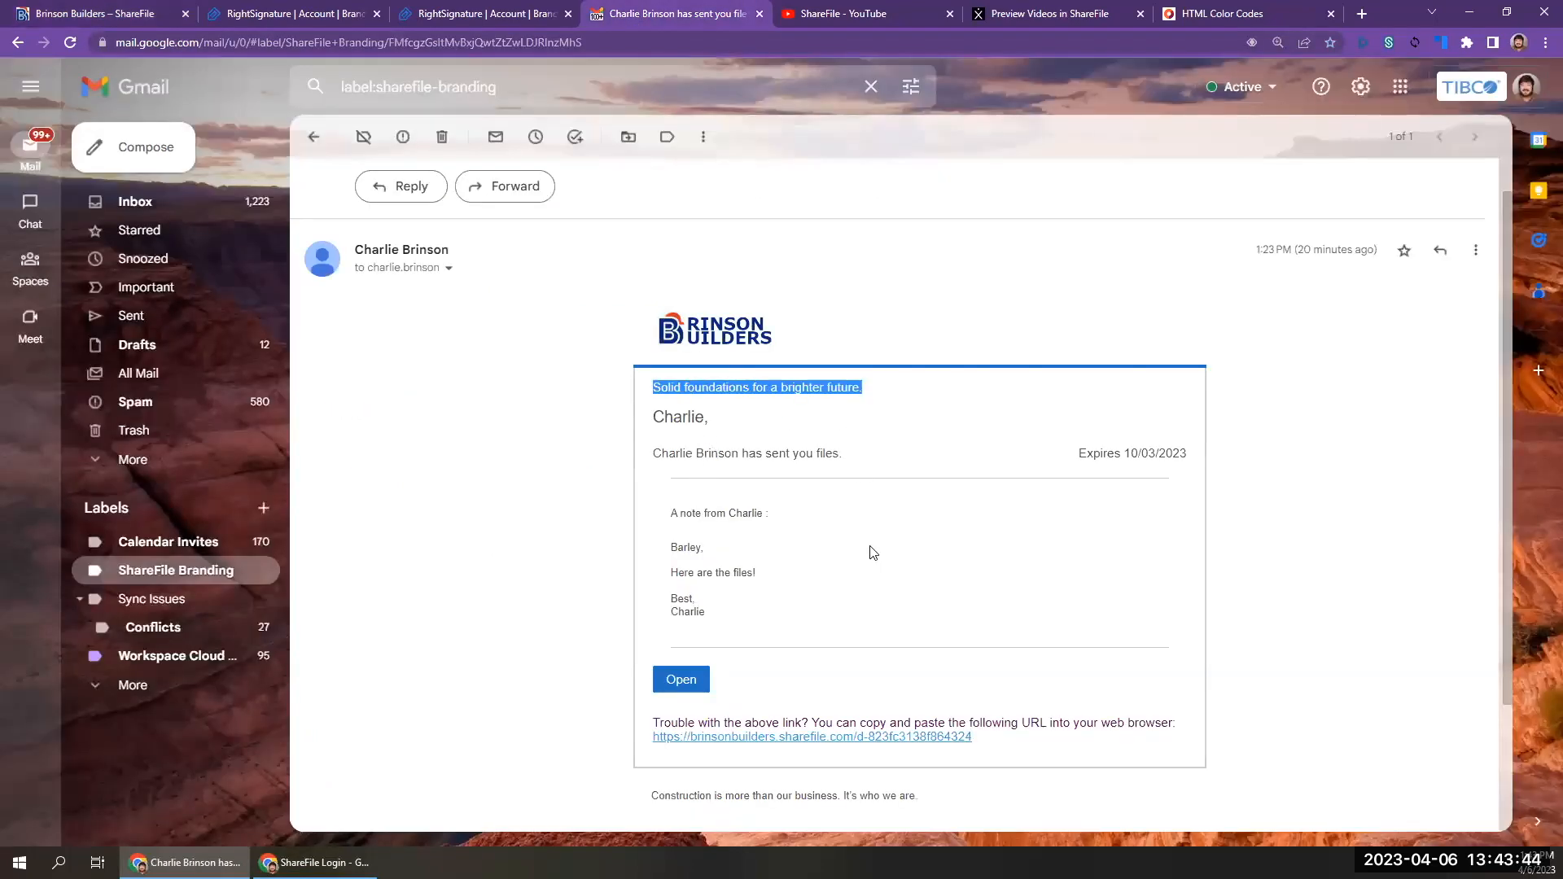
scroll(762, 665, down, 1)
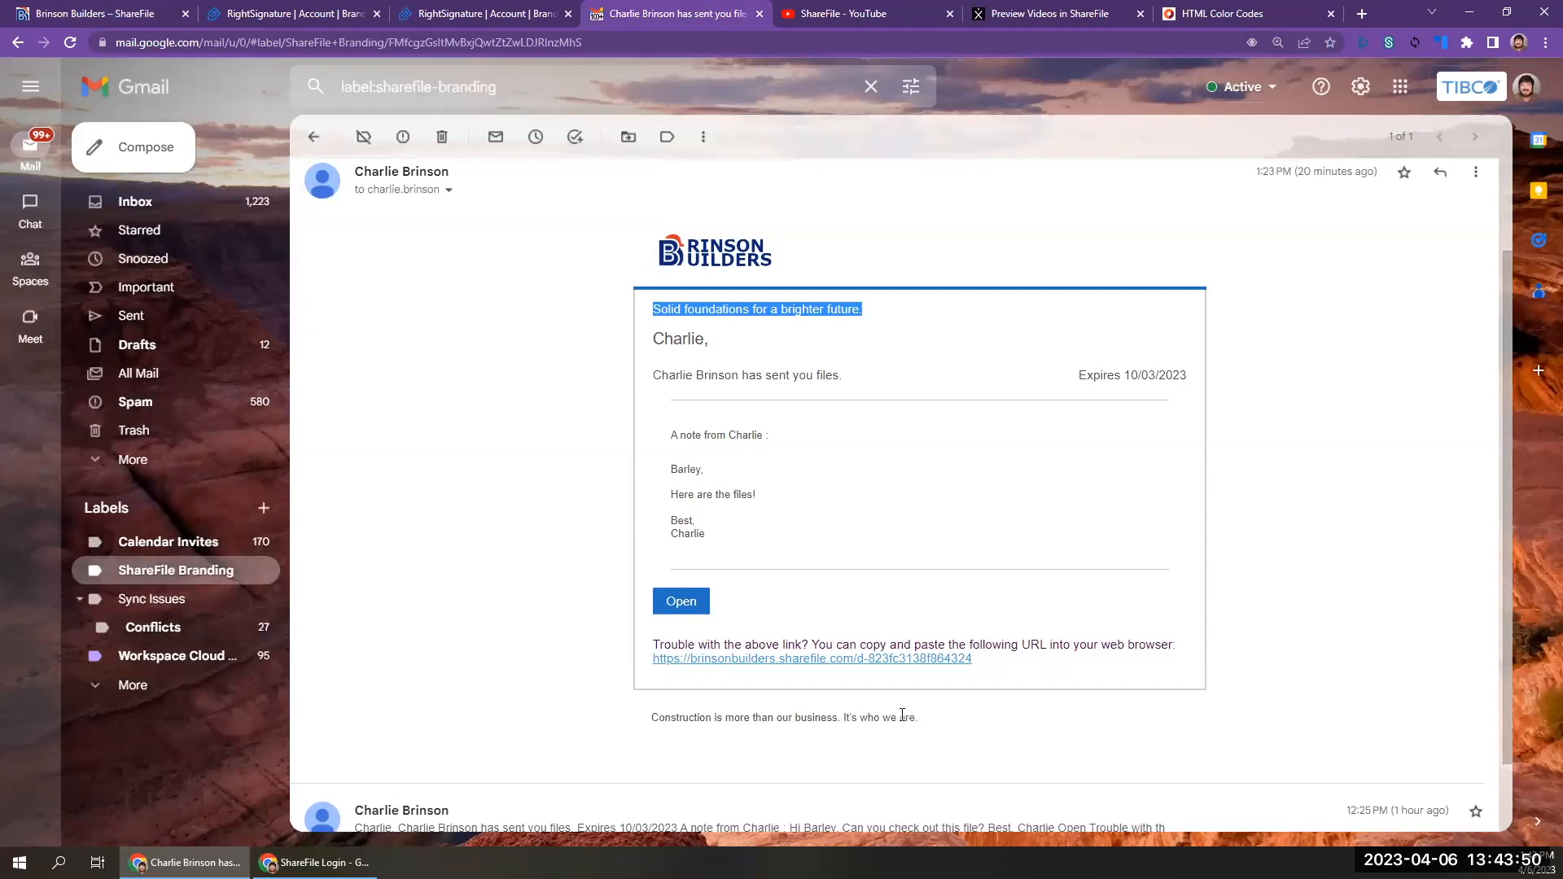
Expand the 12:25 PM ShareFile email in Gmail and examine its default logo and footer text.
scroll(900, 712, down, 1)
click(855, 758)
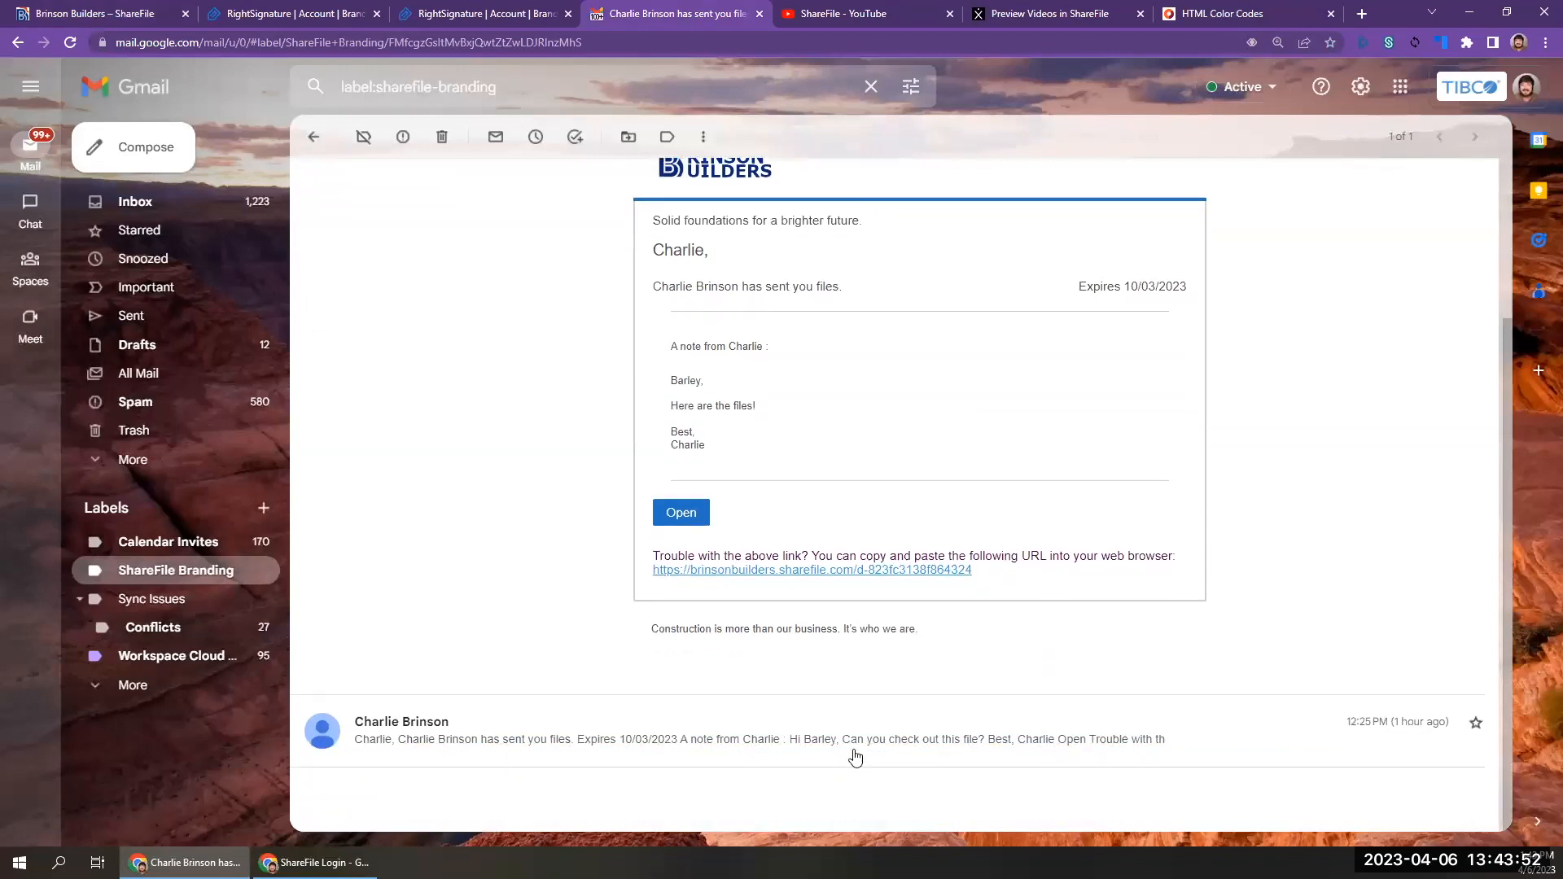
scroll(870, 683, down, 5)
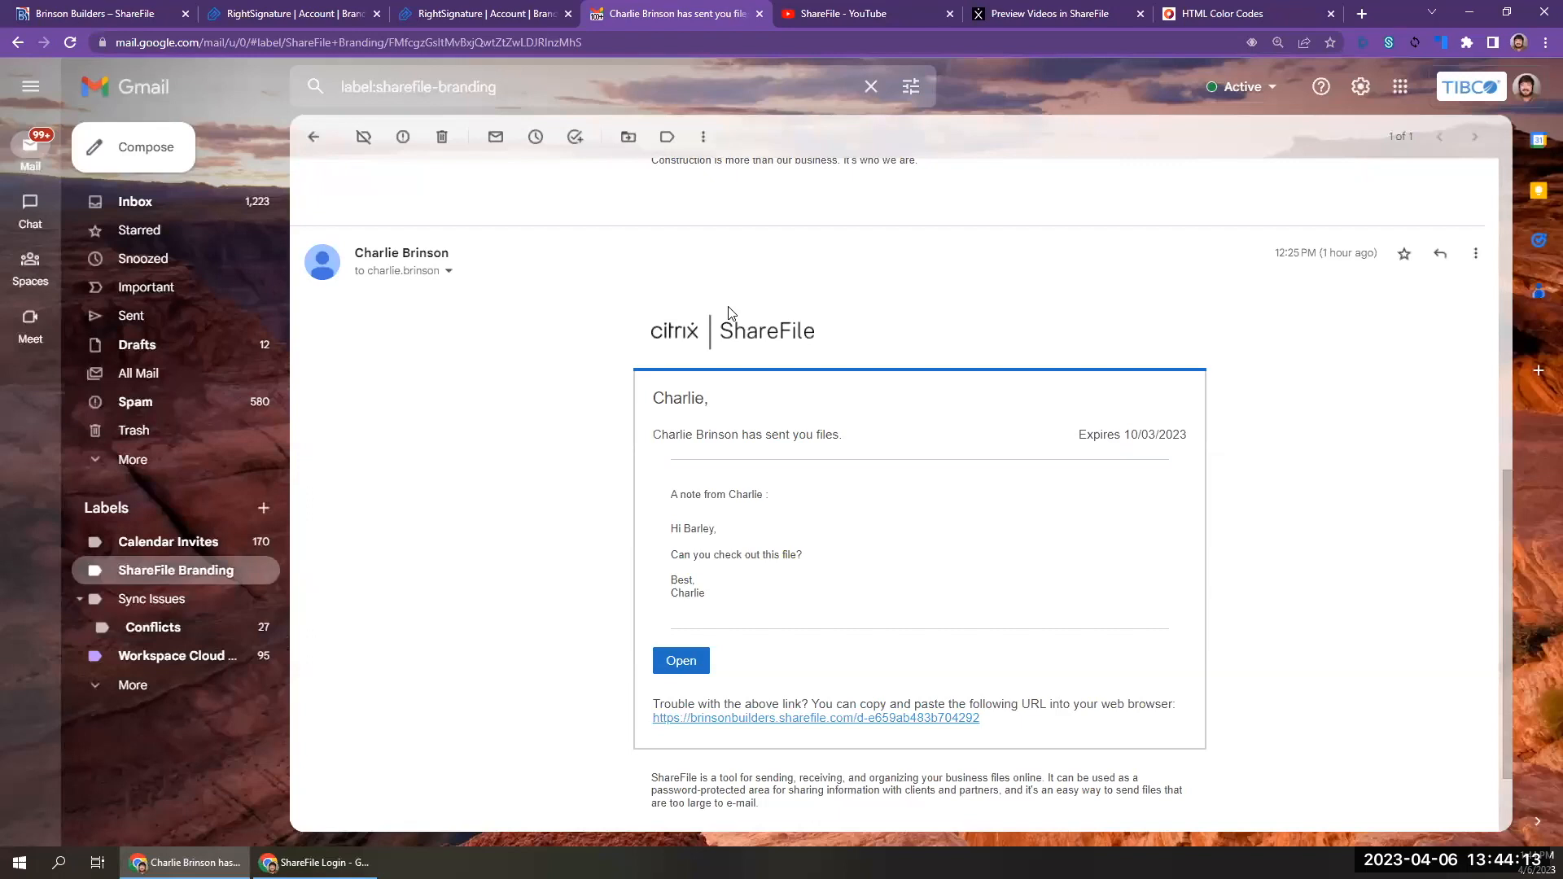
Switch back to ShareFile and review the Edit Subdomains requirements and the brinsonbuilders and brinsonconstruction entries.
click(137, 13)
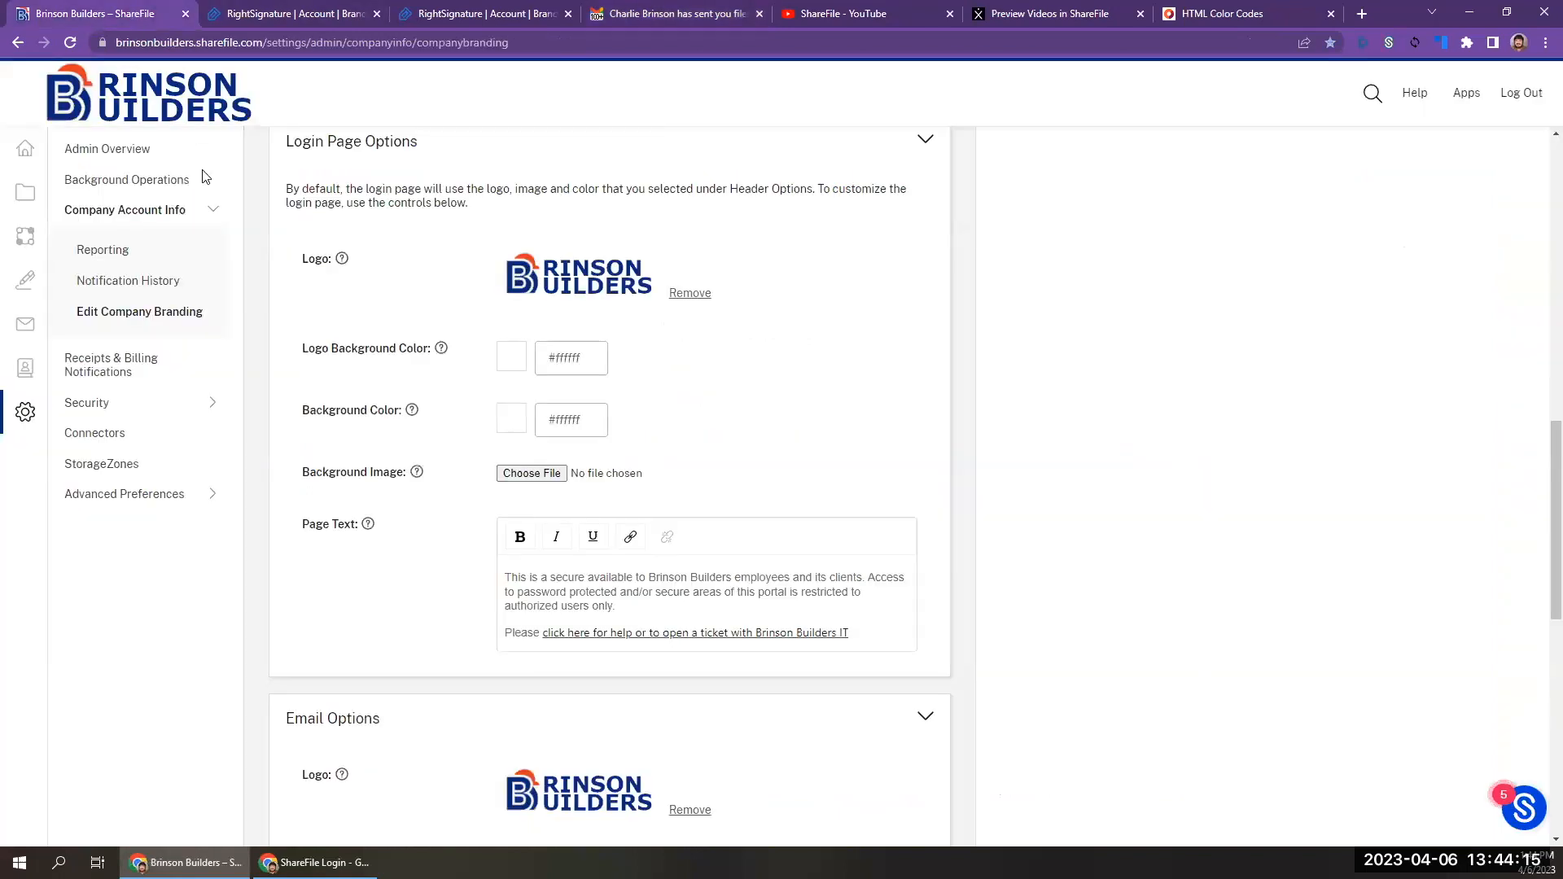
scroll(421, 612, down, 10)
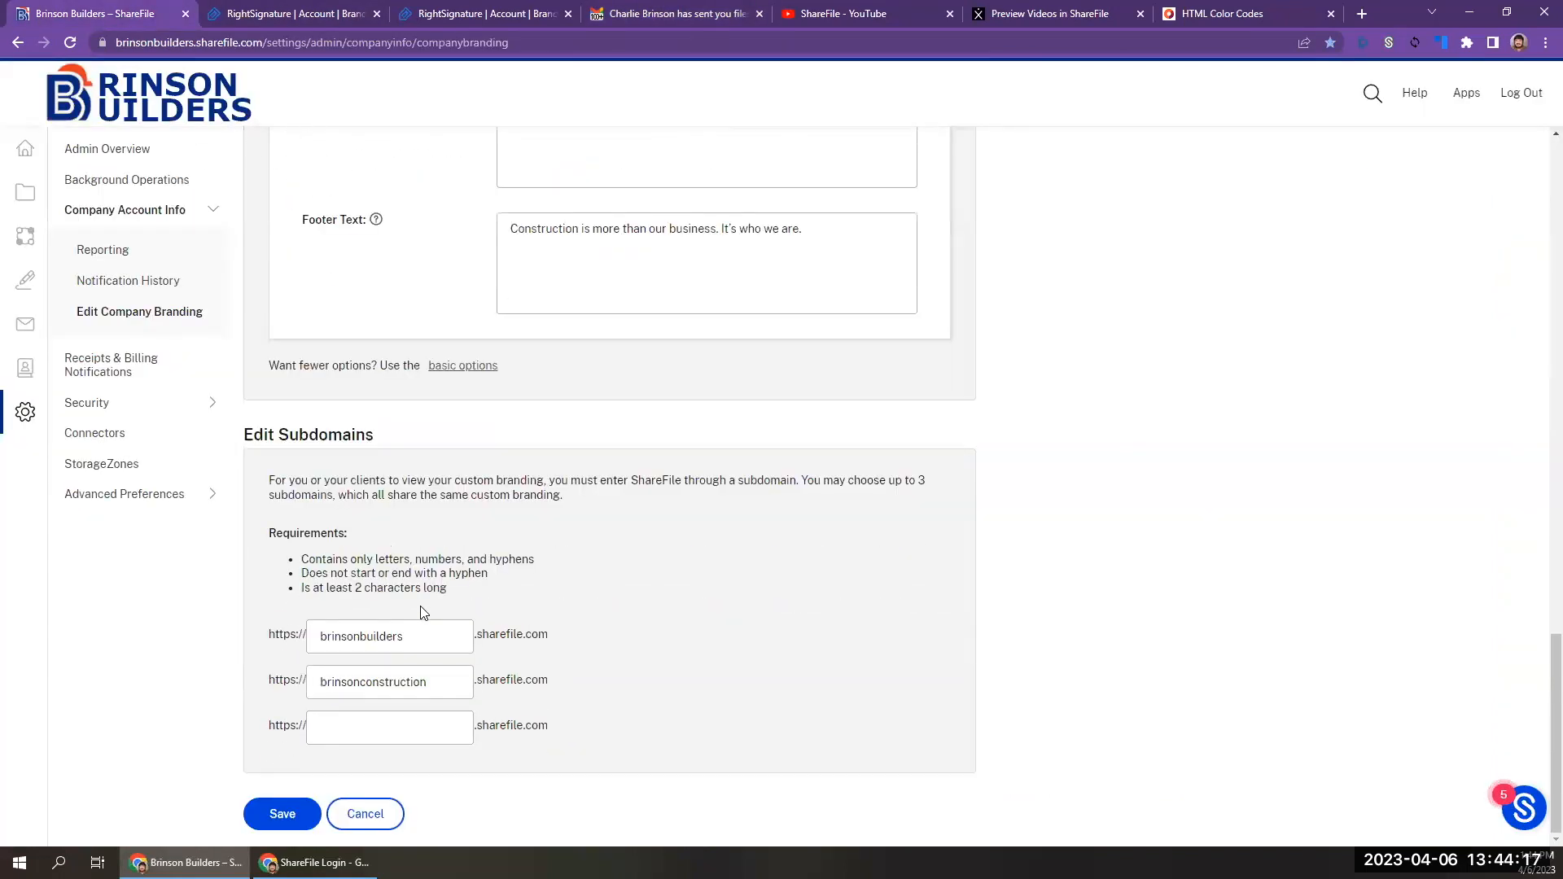
scroll(421, 612, up, 1)
click(361, 672)
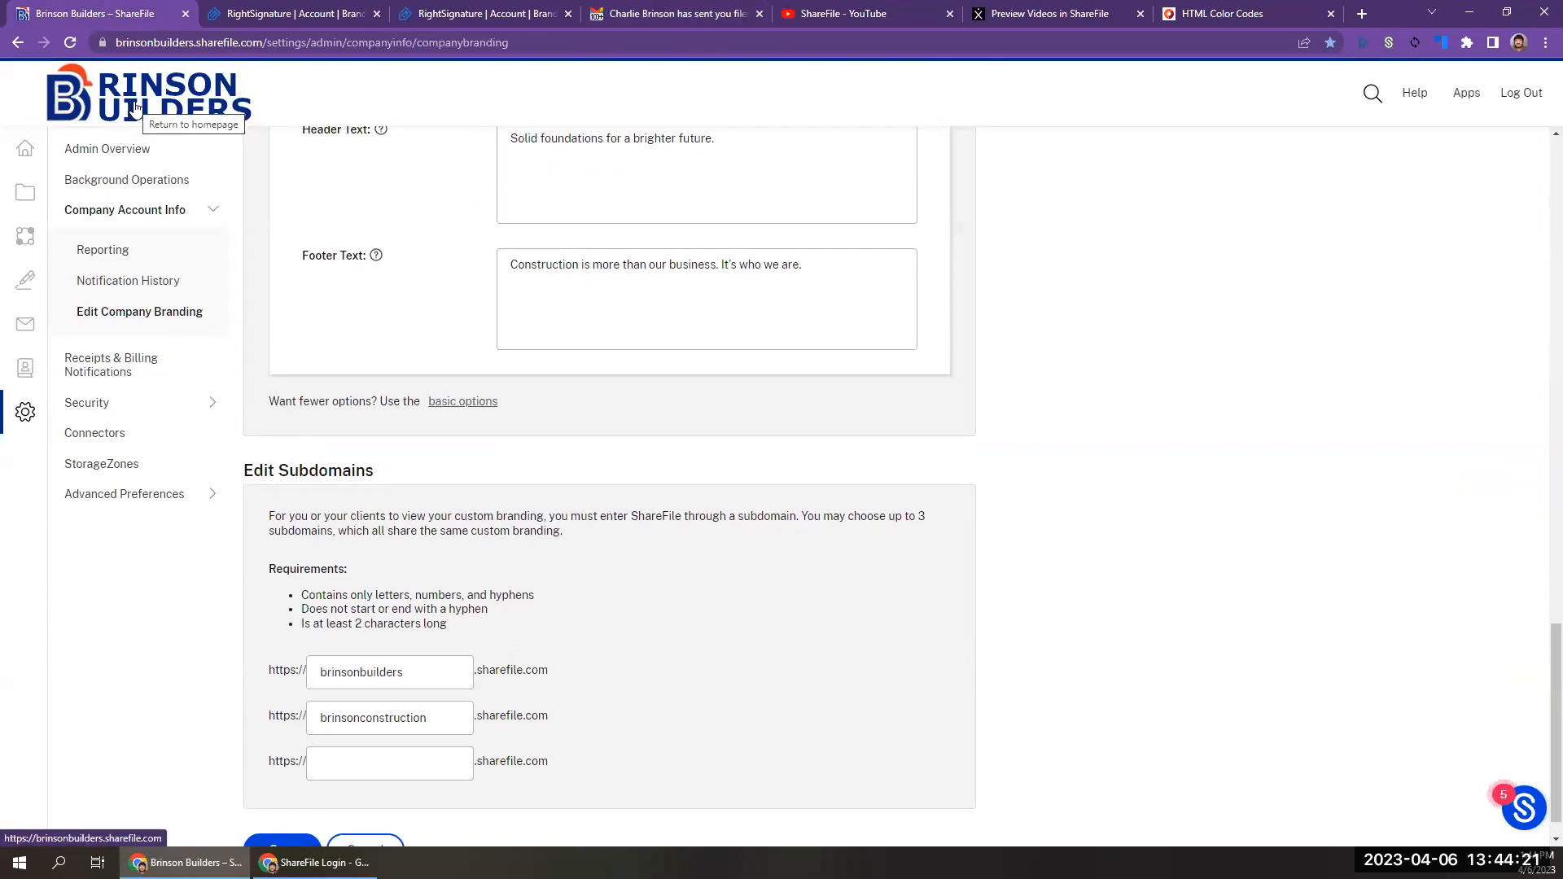
click(366, 669)
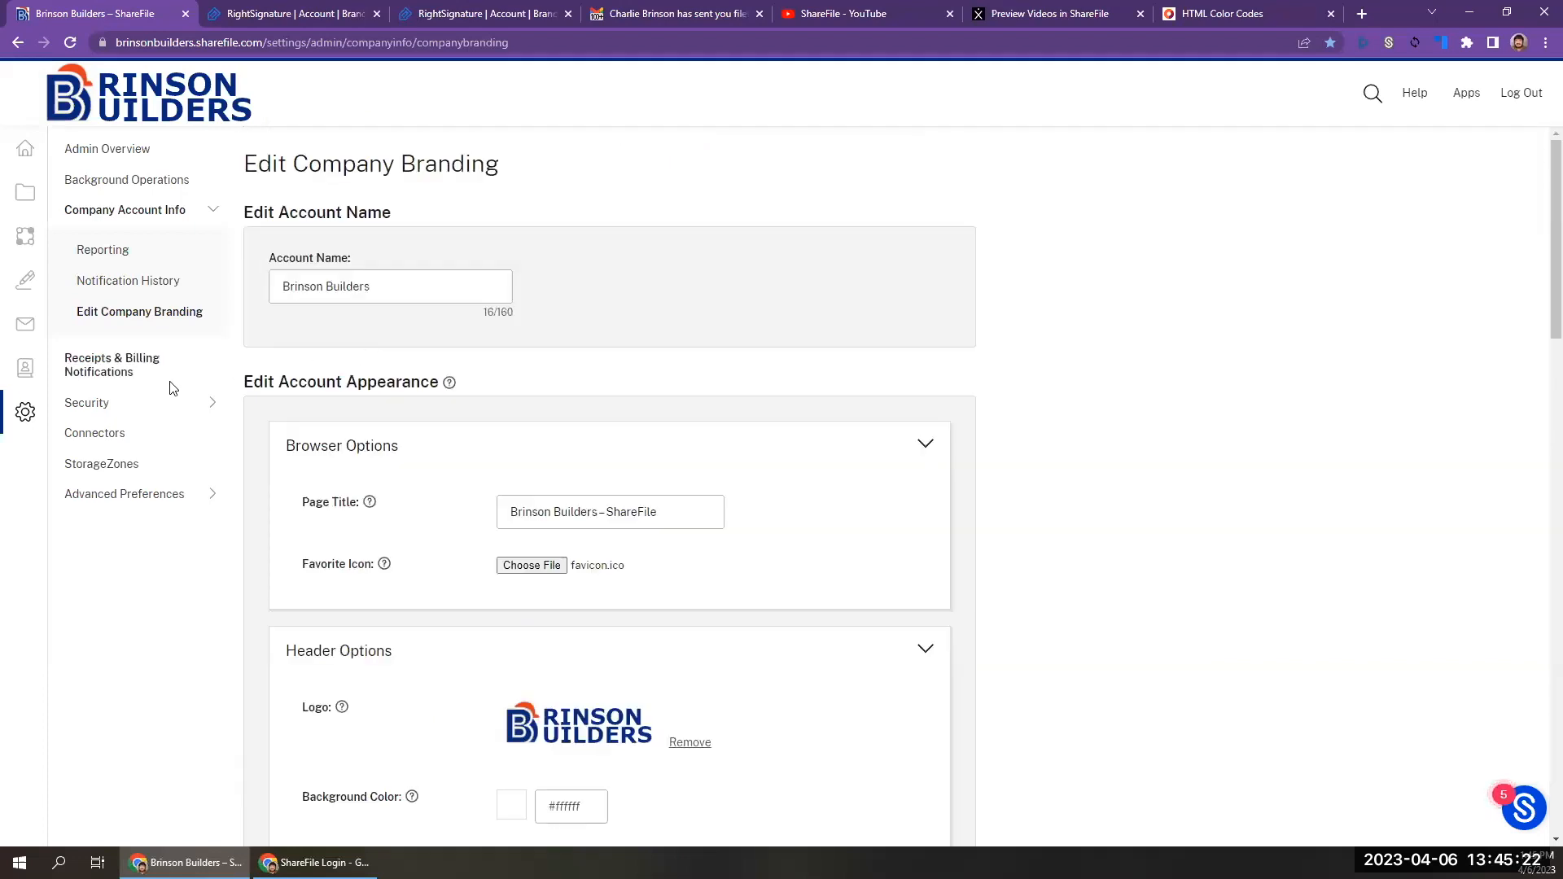
Open the Email Settings among the advanced preferences and examine the custom SMTP configuration fields.
click(102, 411)
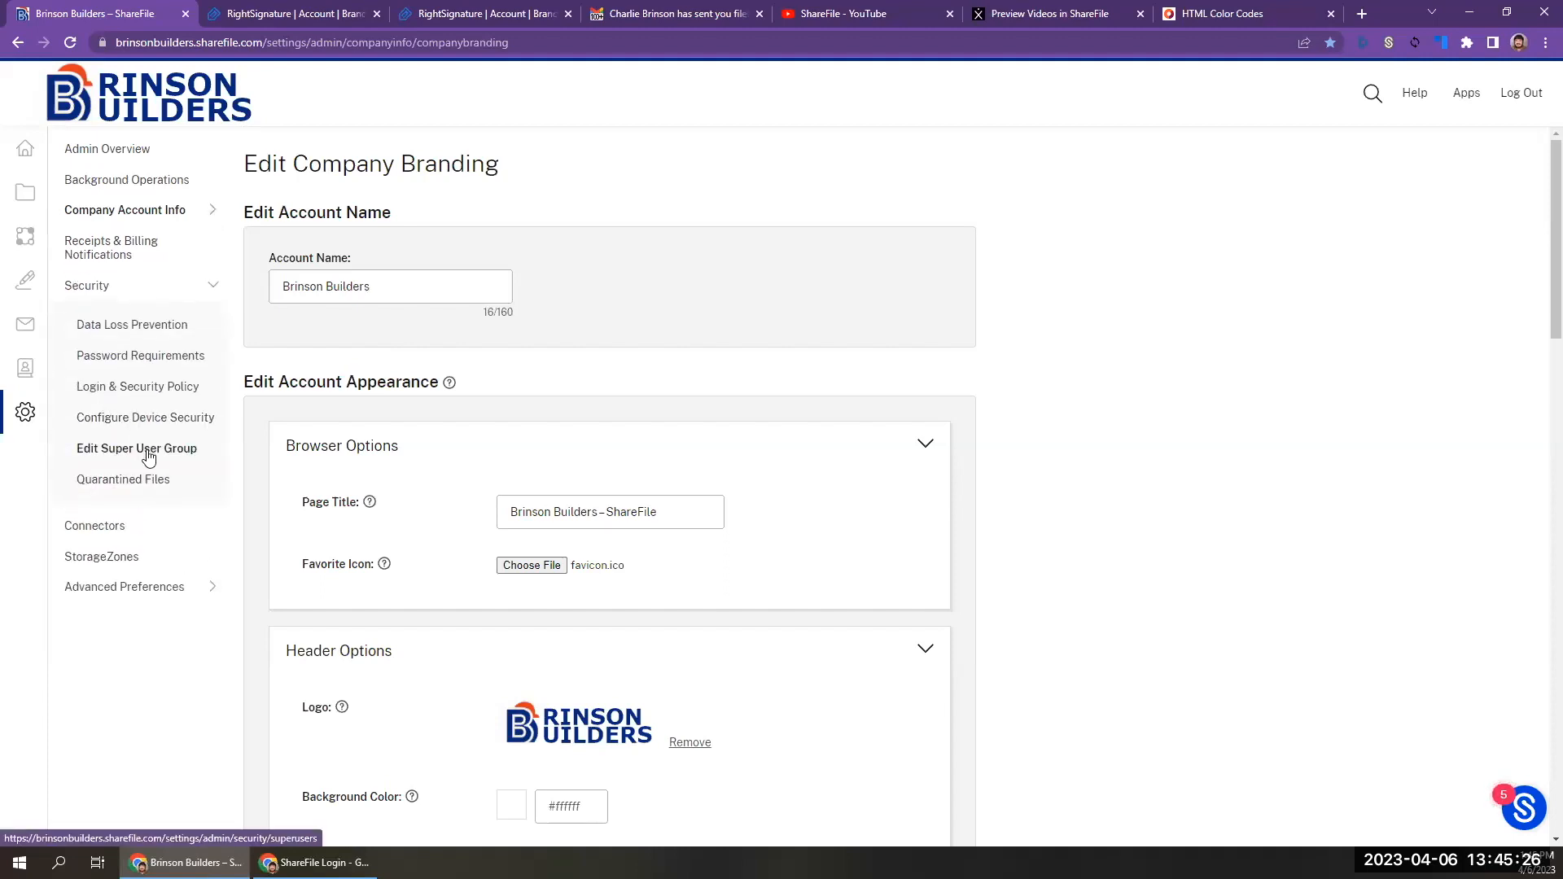
click(114, 586)
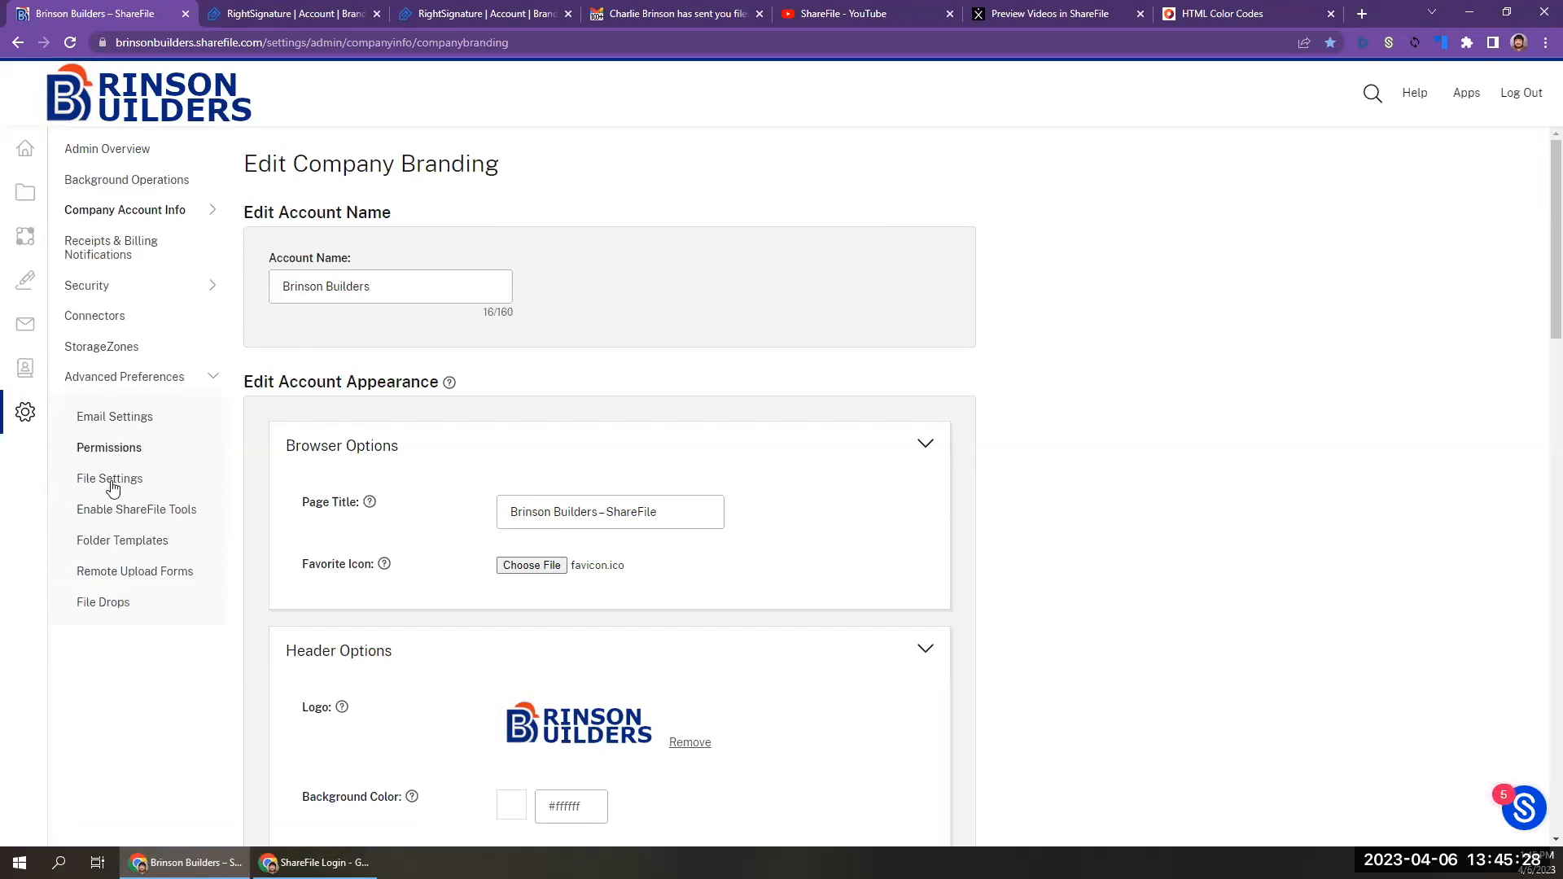
click(124, 420)
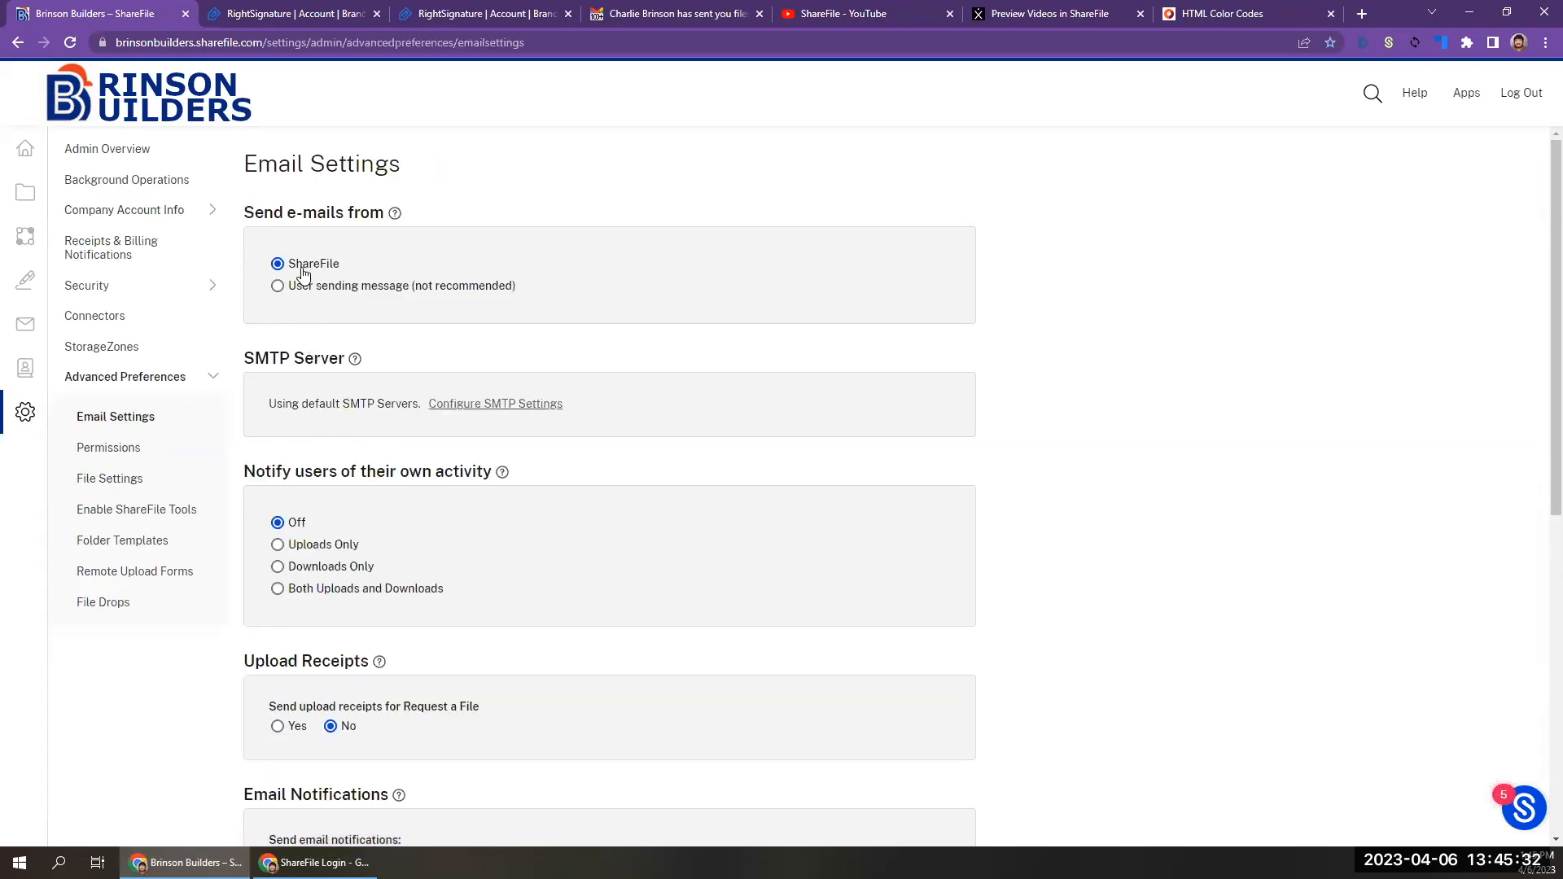
click(469, 414)
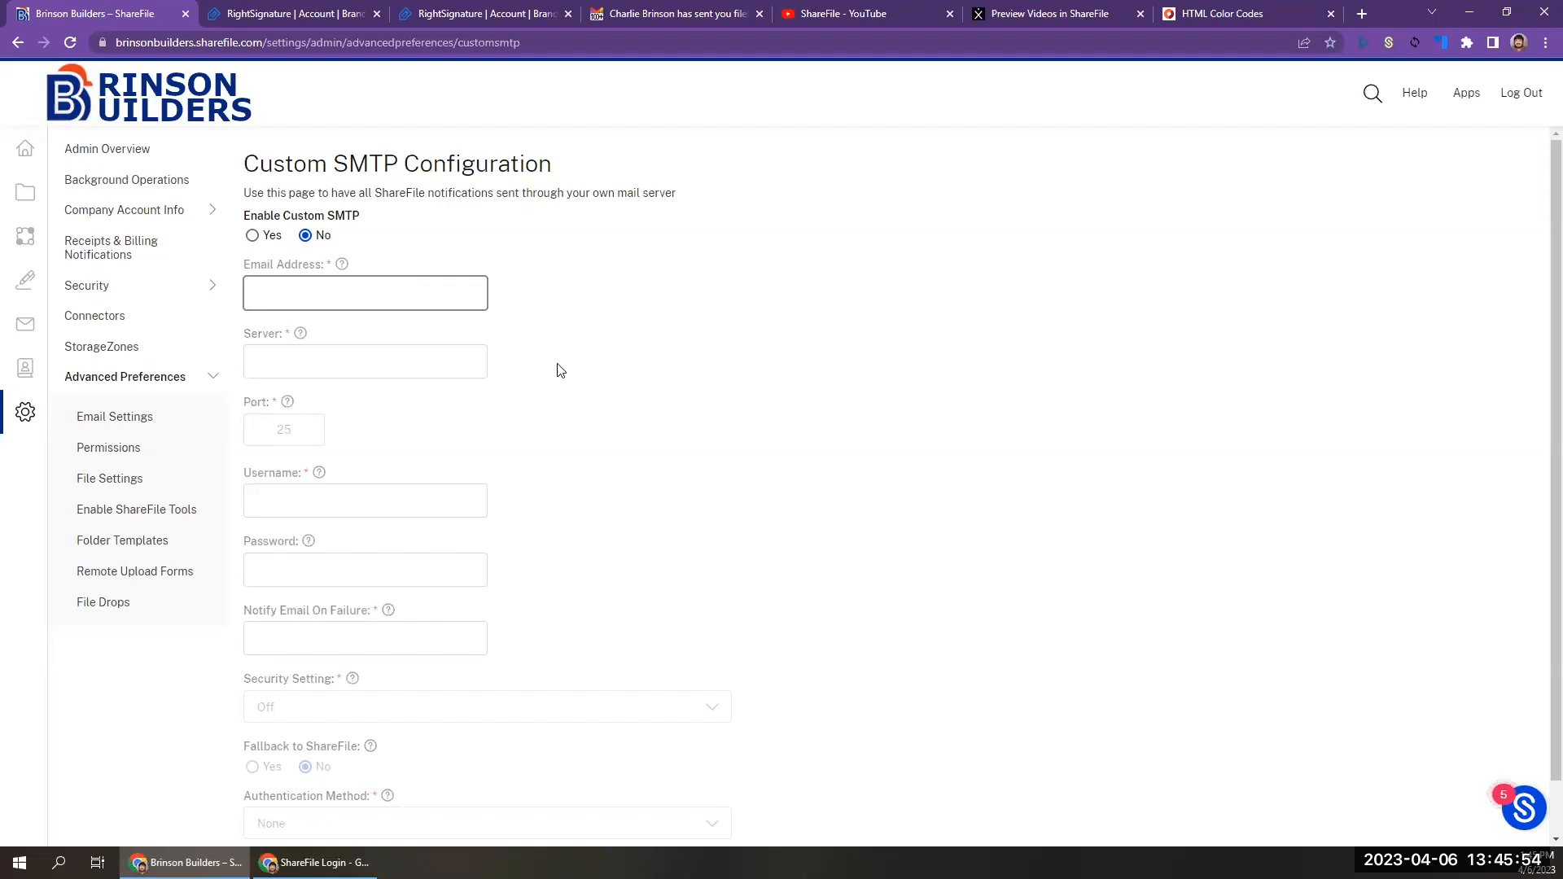
scroll(604, 404, down, 1)
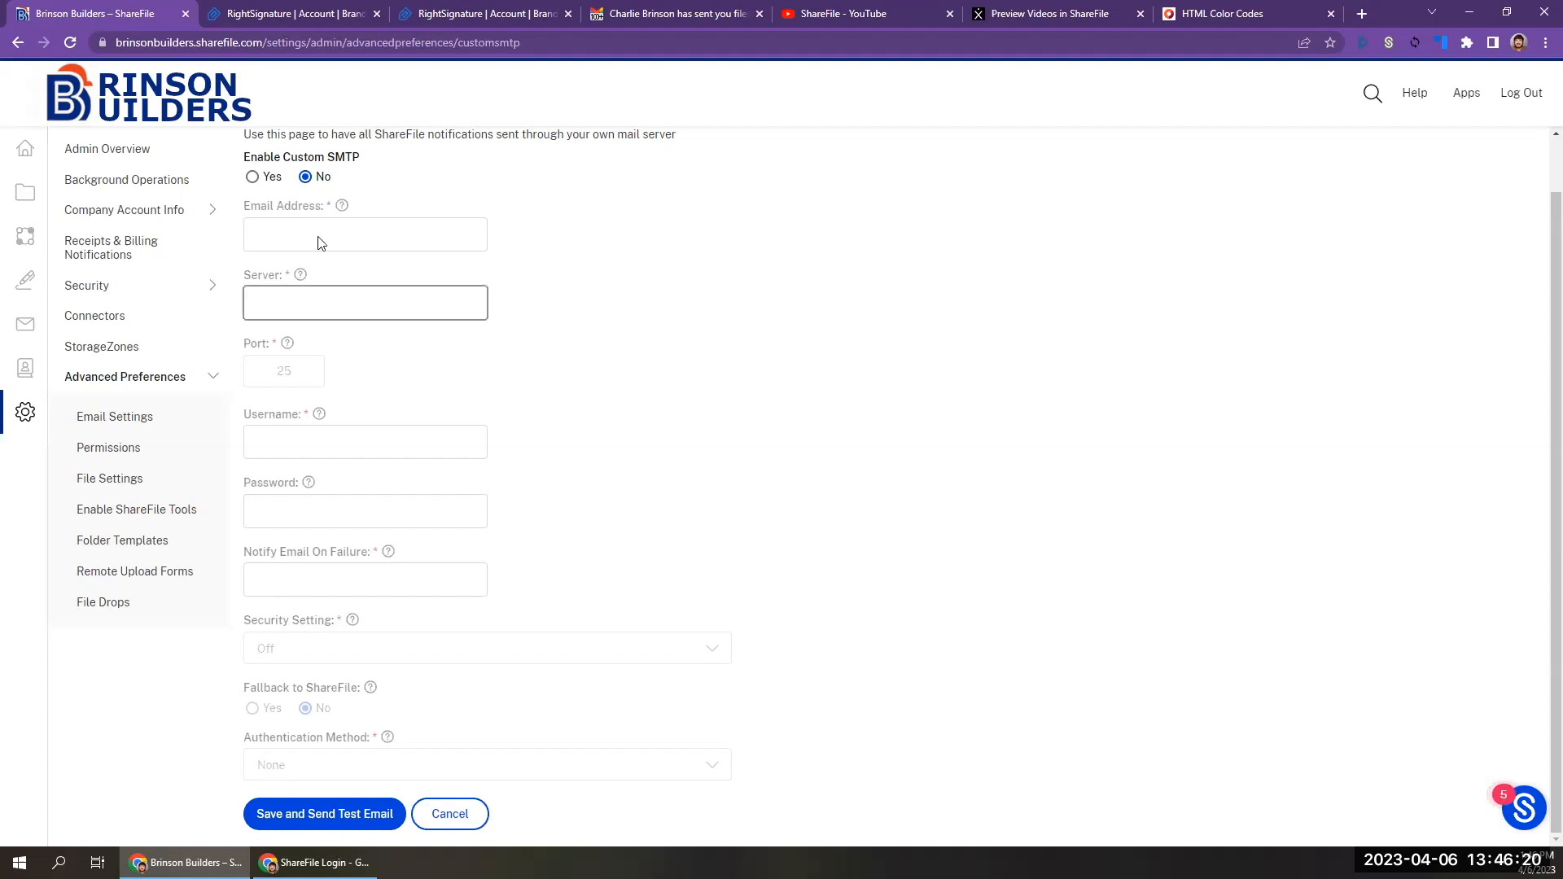
Enable custom SMTP and examine the server, credential, security and Fallback to ShareFile fields.
click(253, 177)
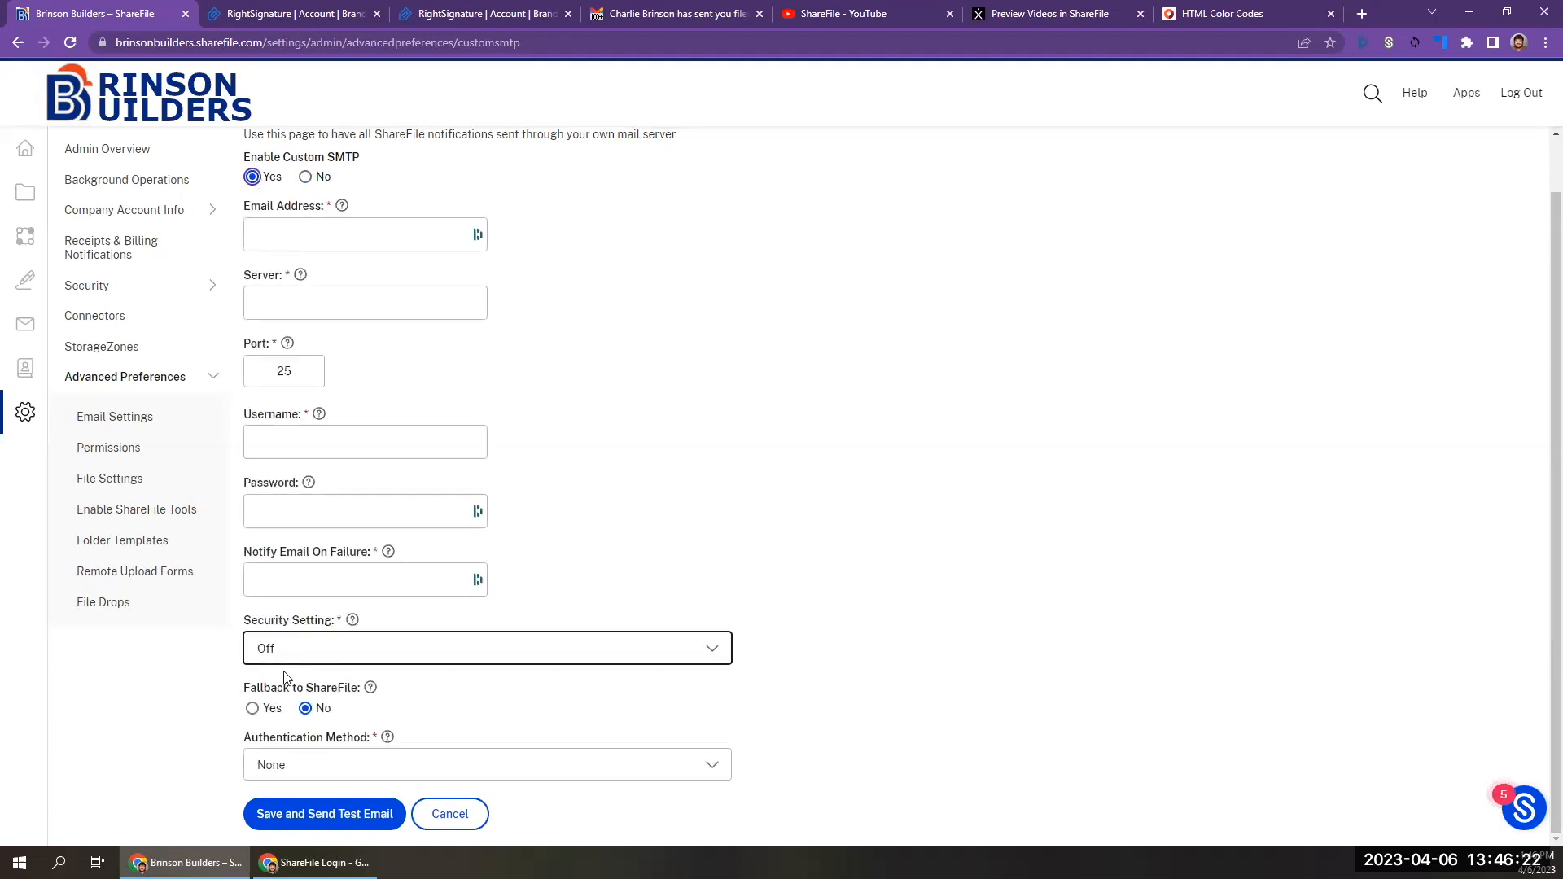
mouse_move(371, 689)
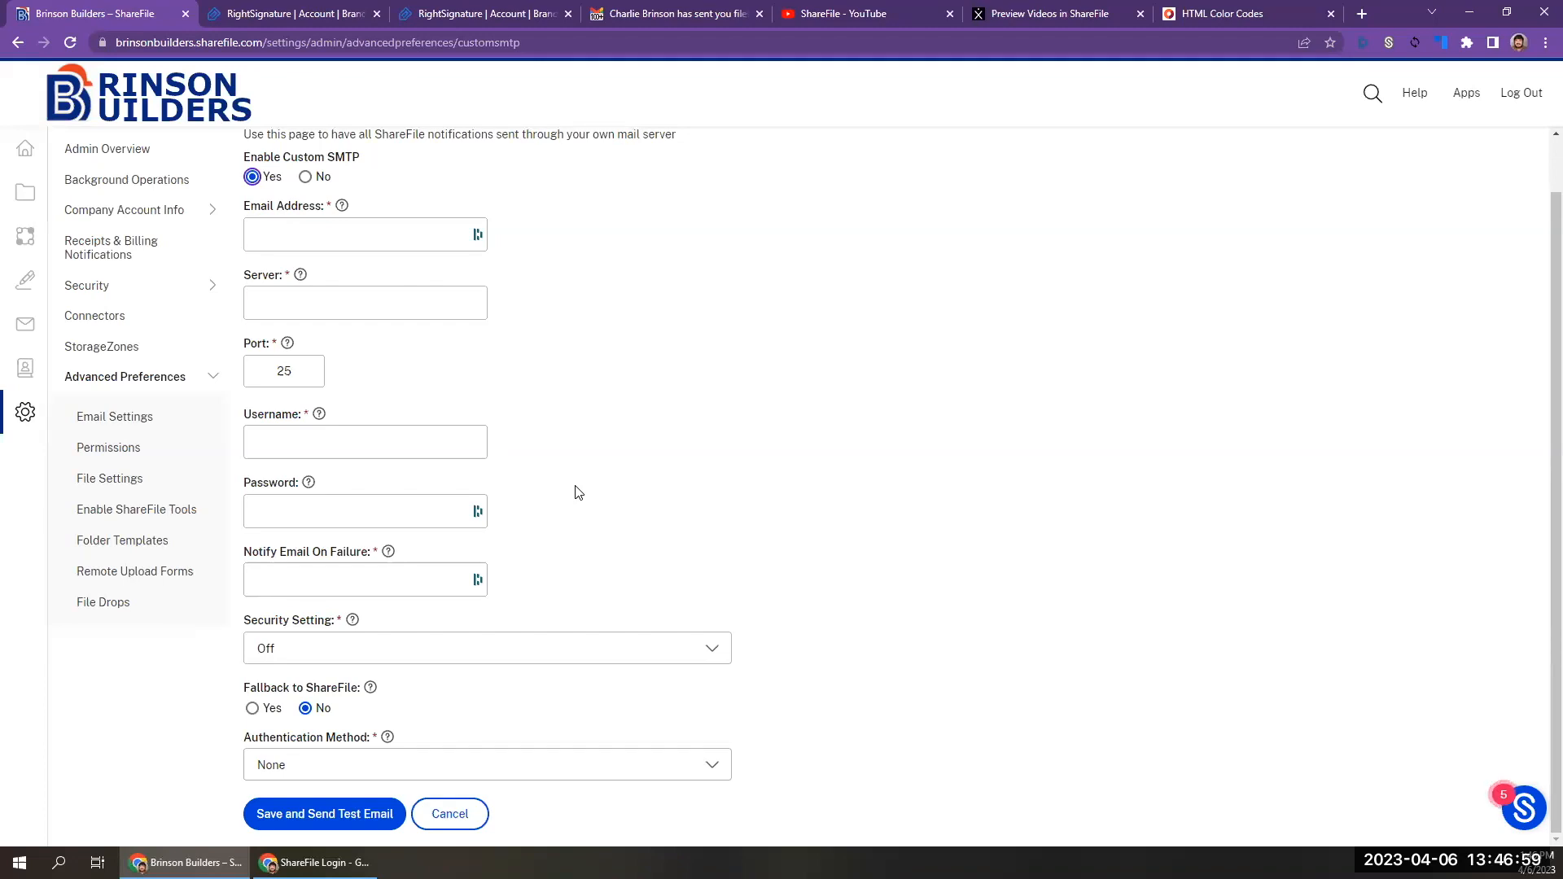
click(390, 446)
click(399, 506)
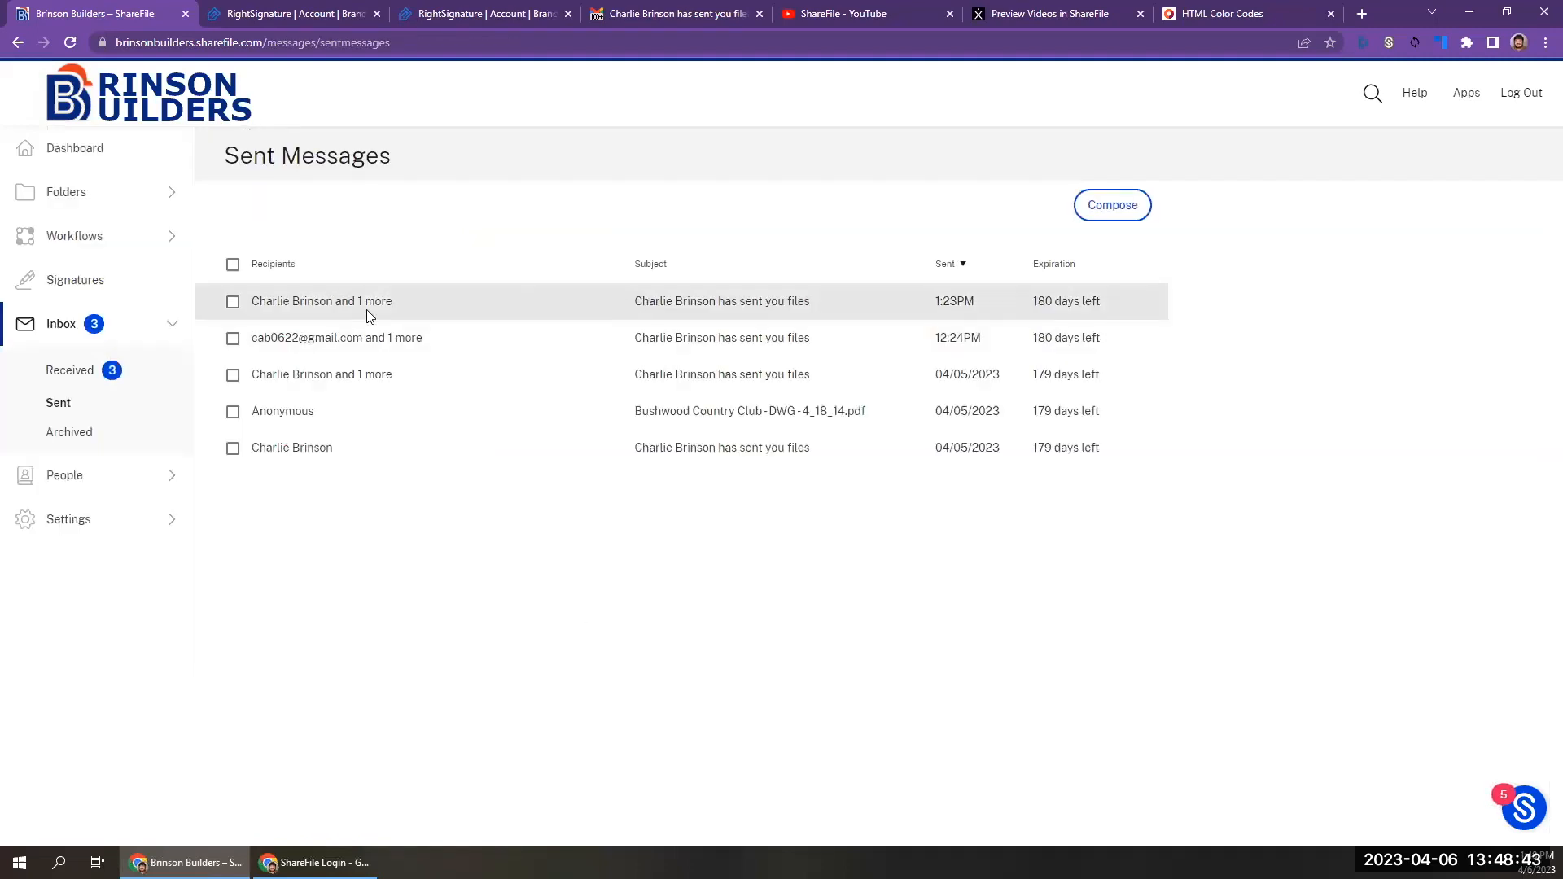
View the 1:23 PM sent message in ShareFile and compare its logo, header and footer text with the branded and default Gmail messages.
click(375, 312)
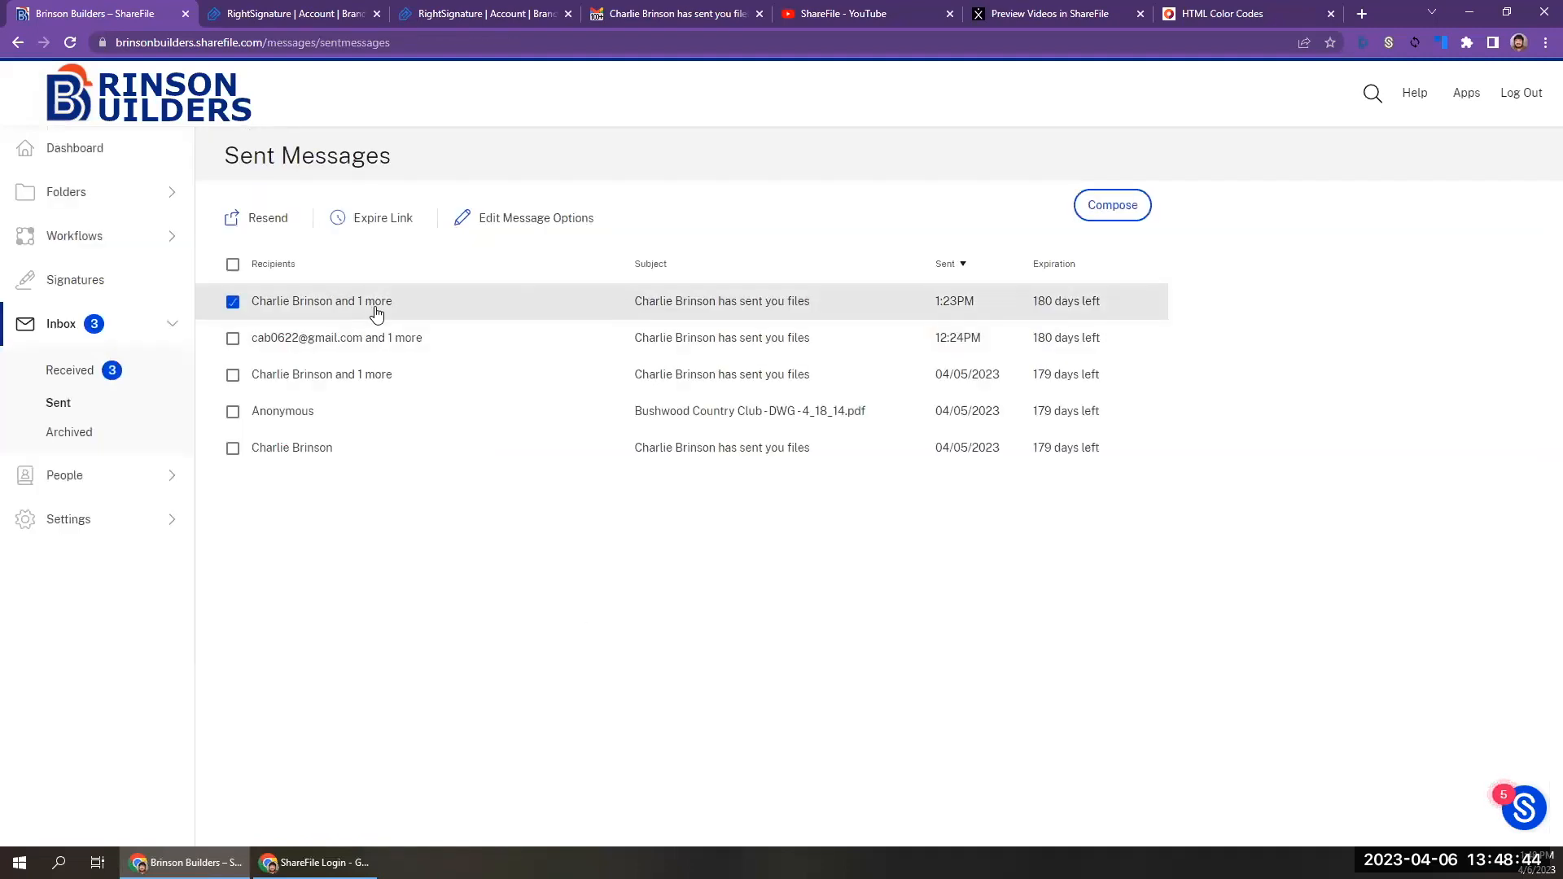
click(375, 311)
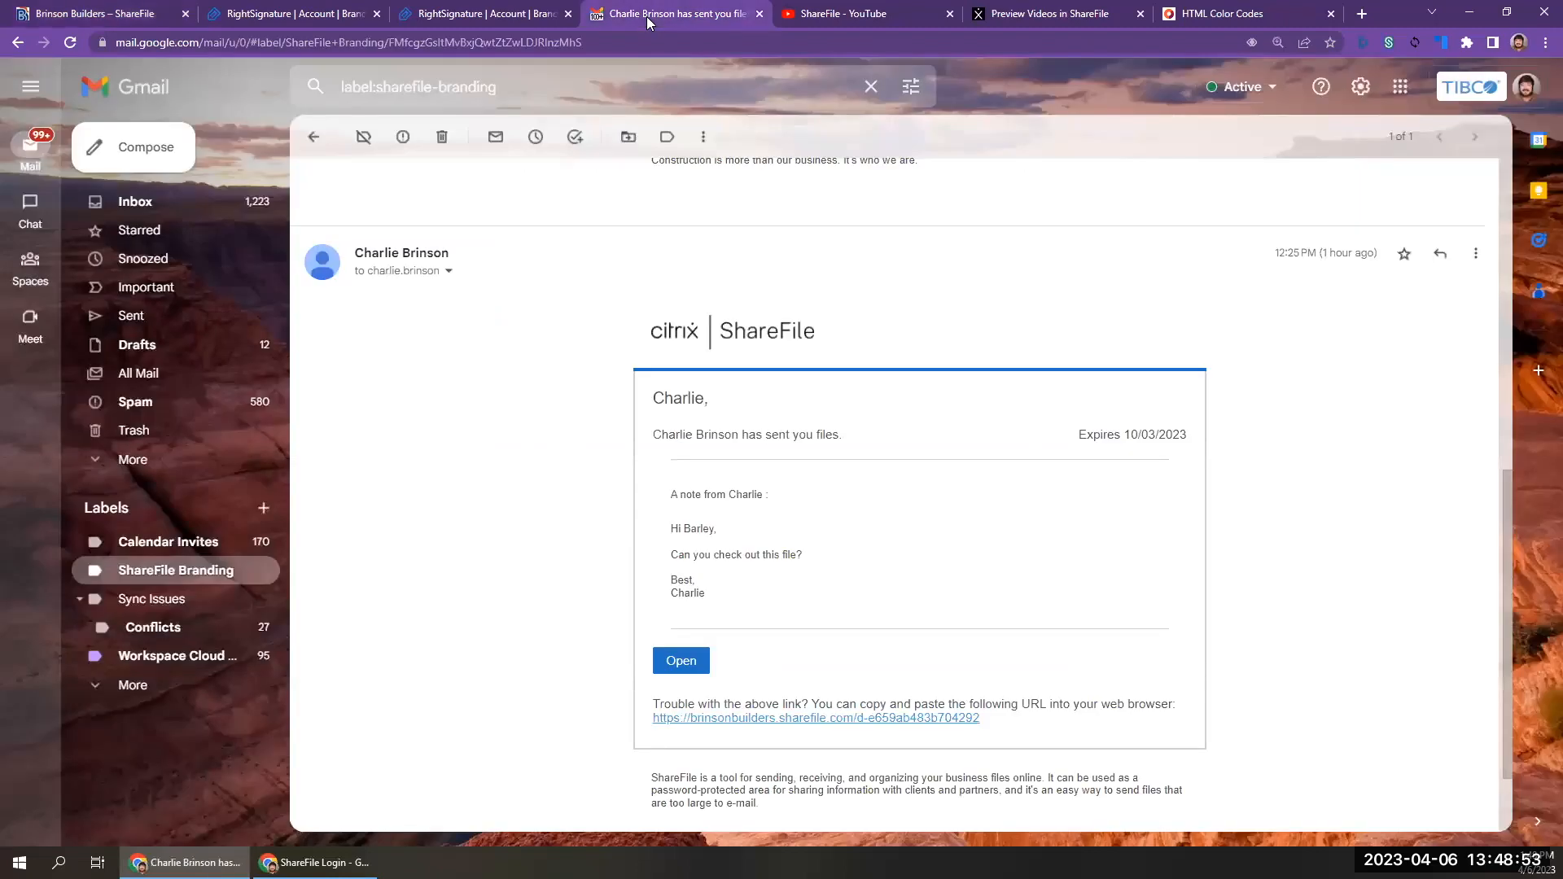
click(647, 16)
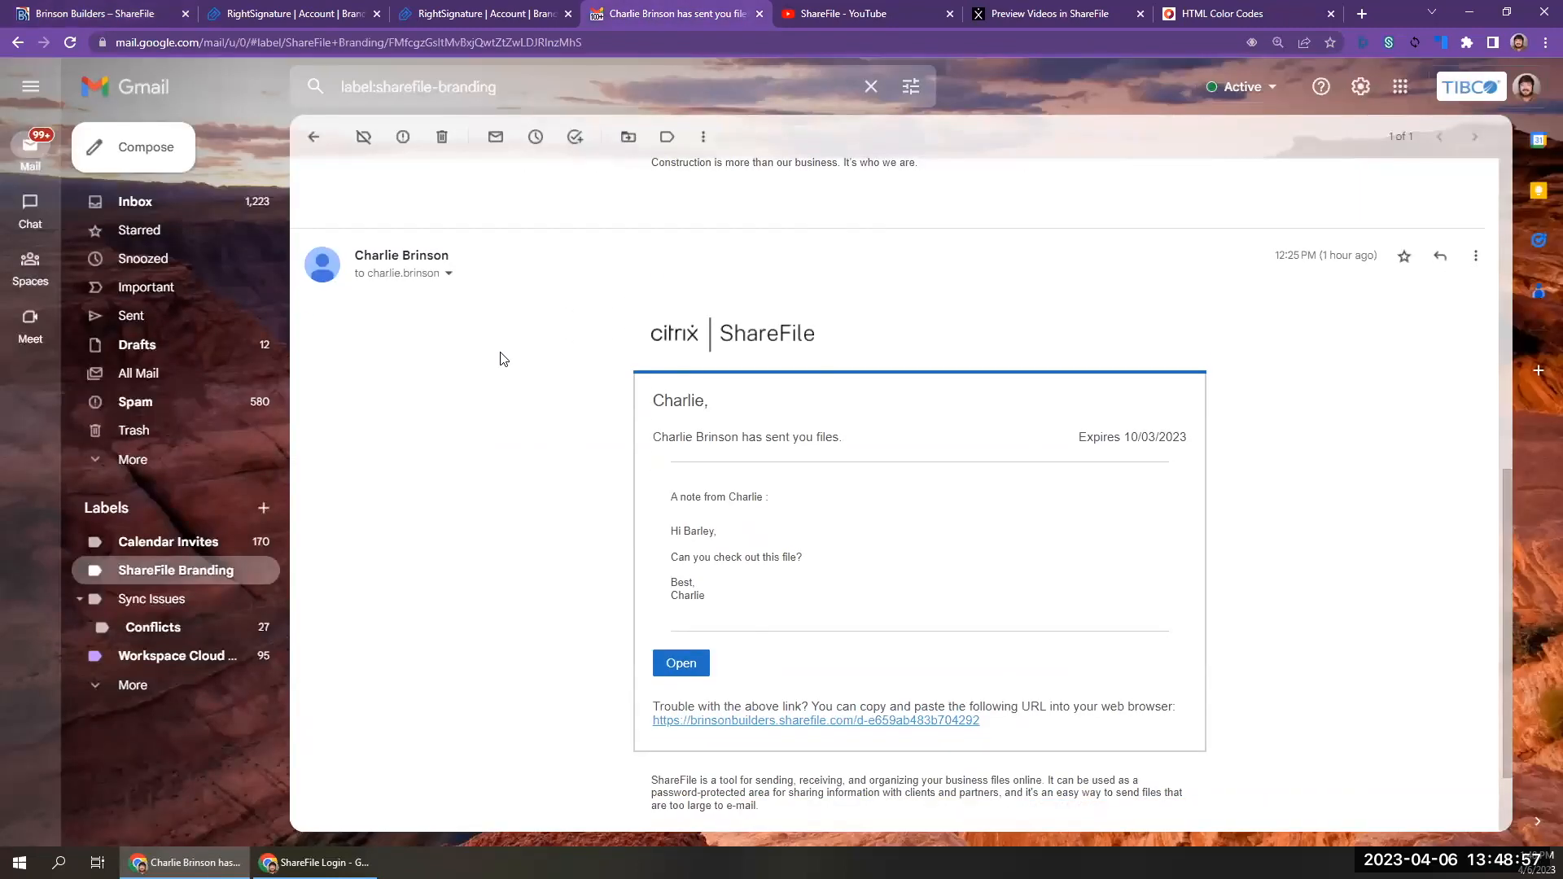
scroll(503, 359, up, 8)
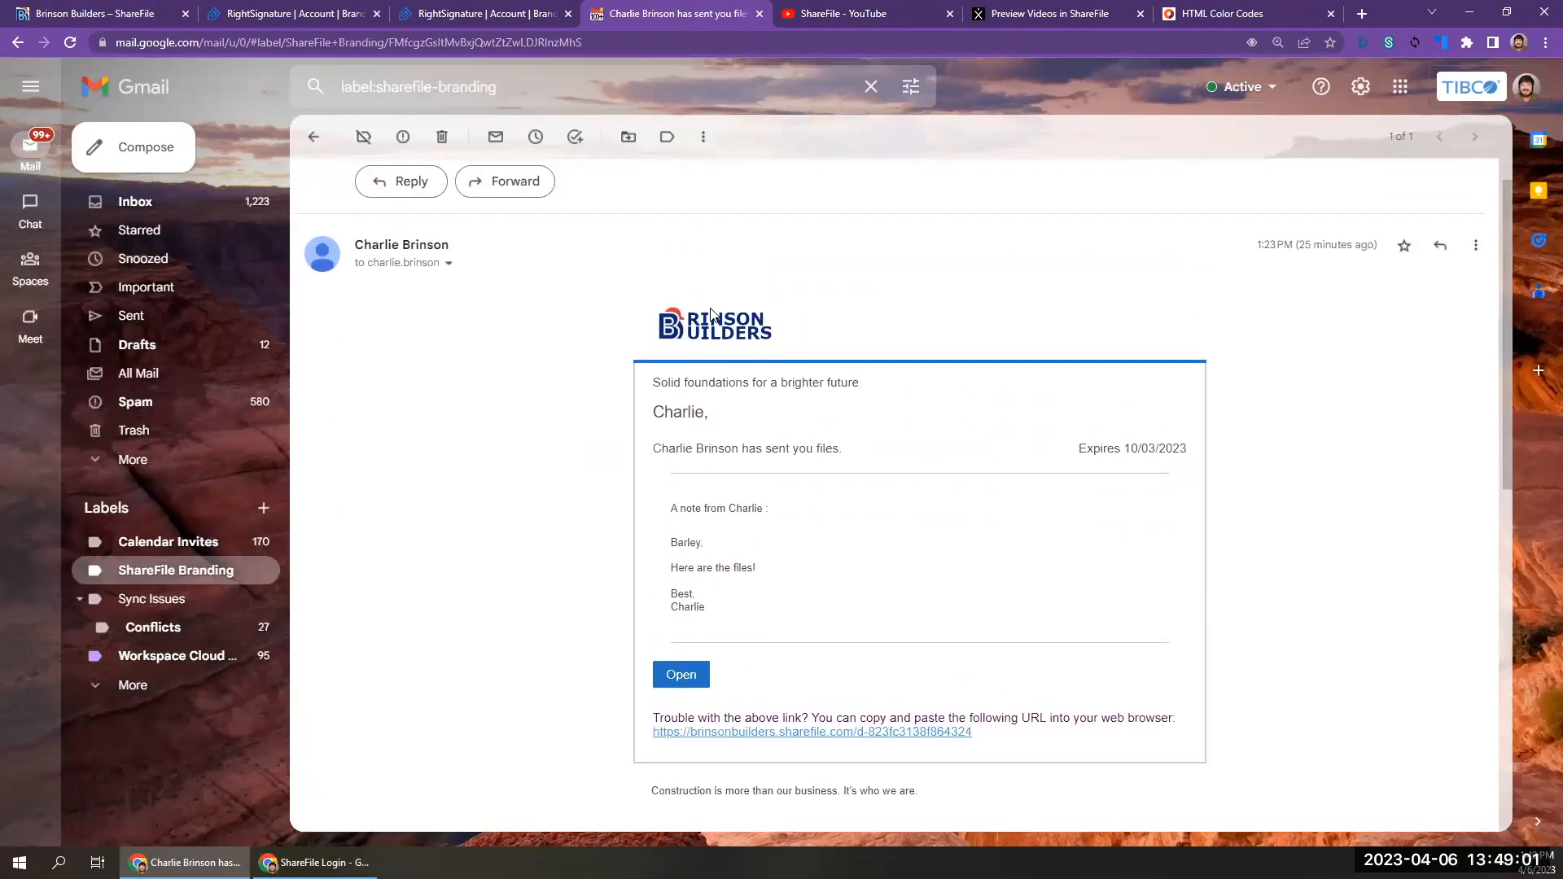
triple_click(697, 379)
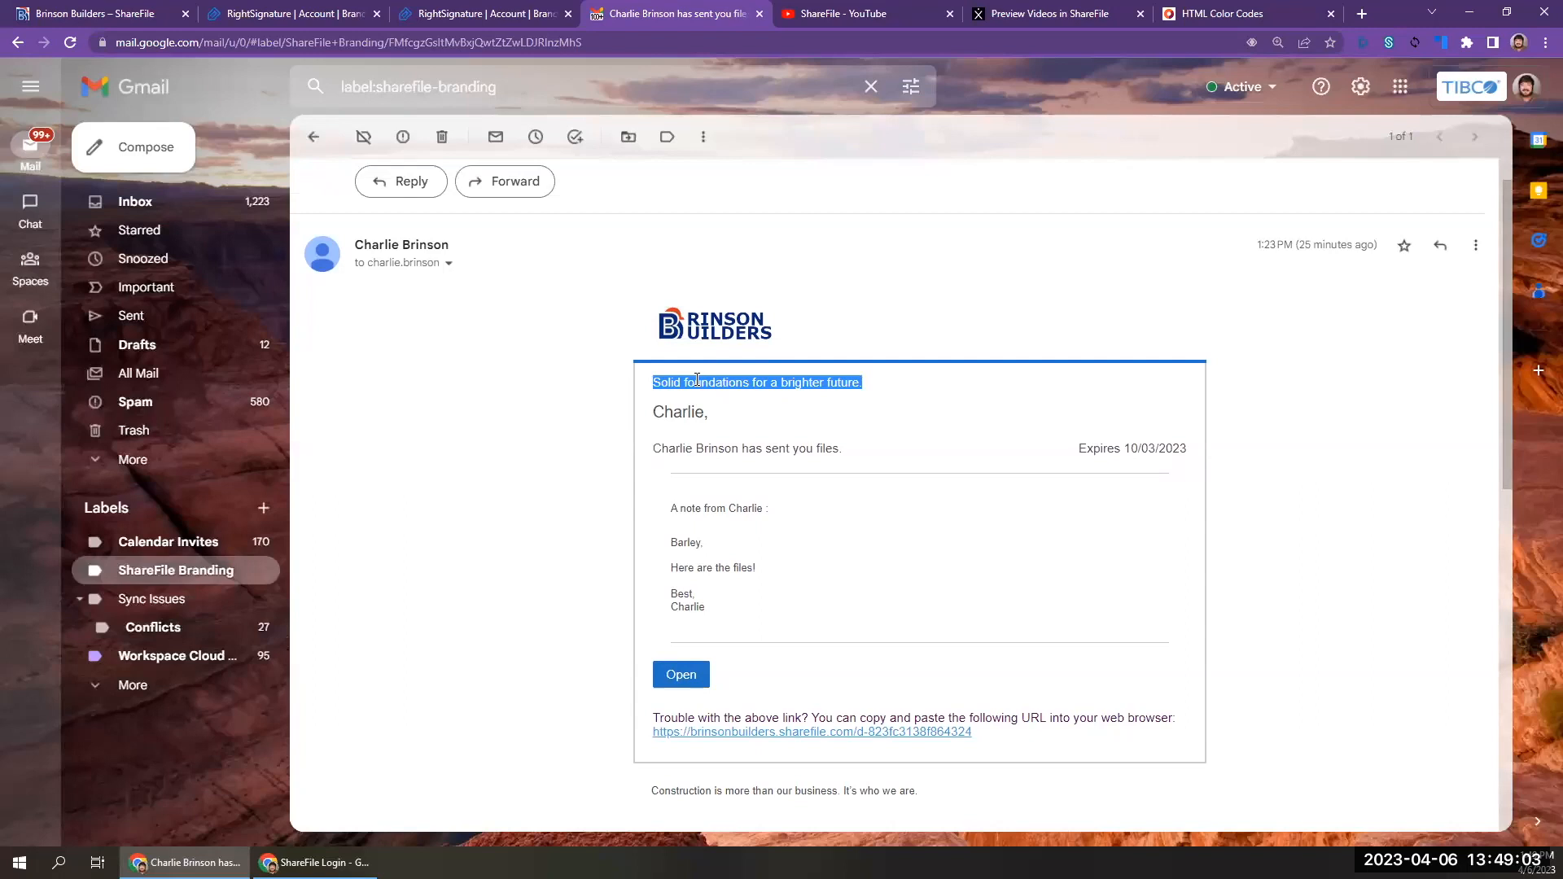
triple_click(729, 796)
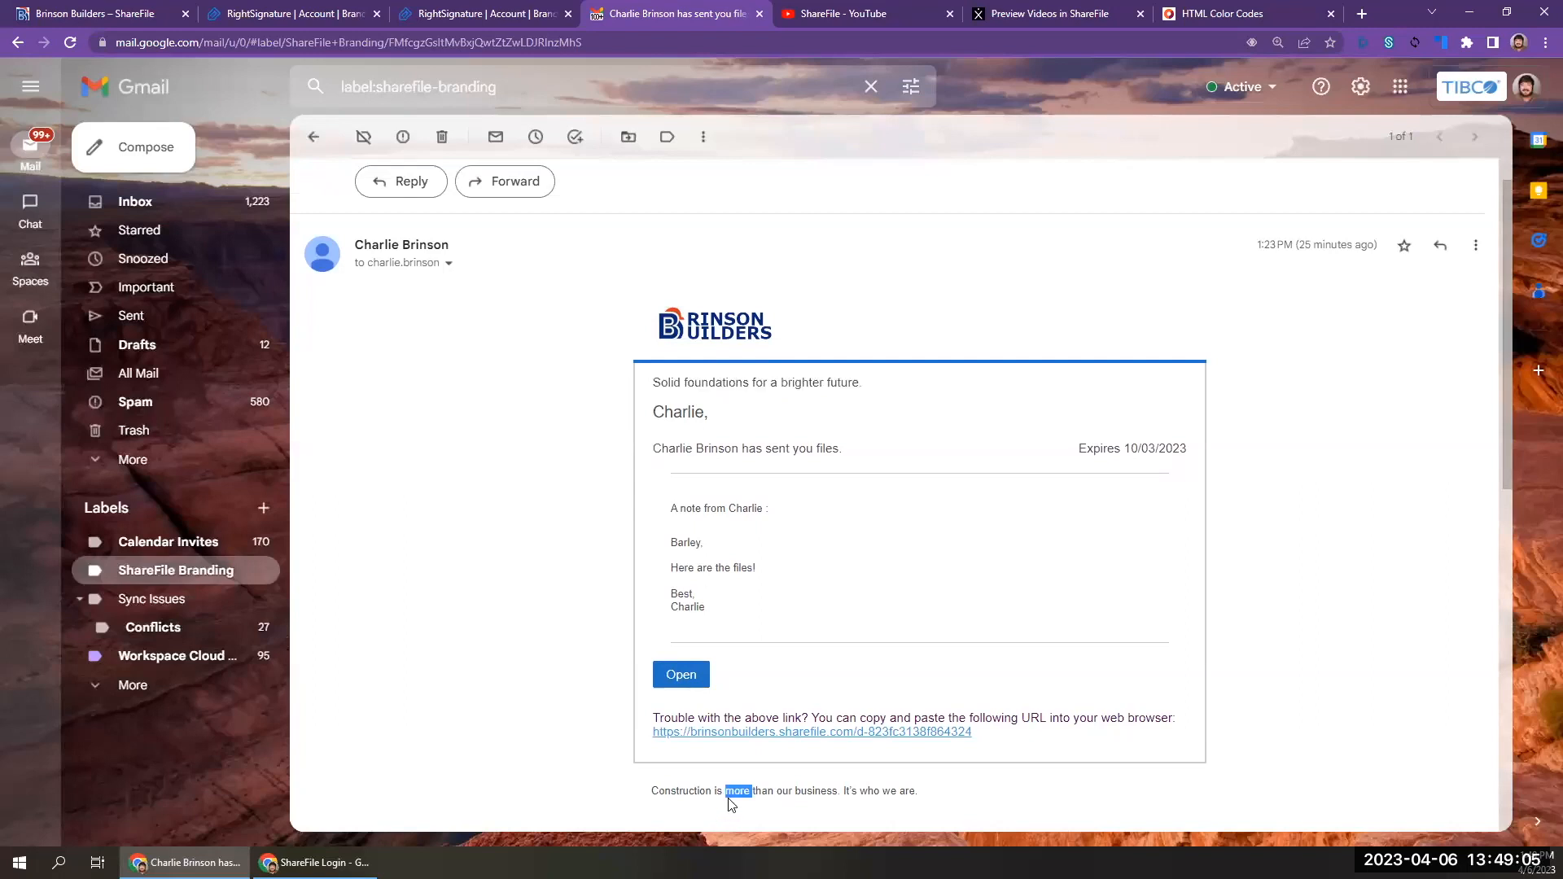
click(573, 698)
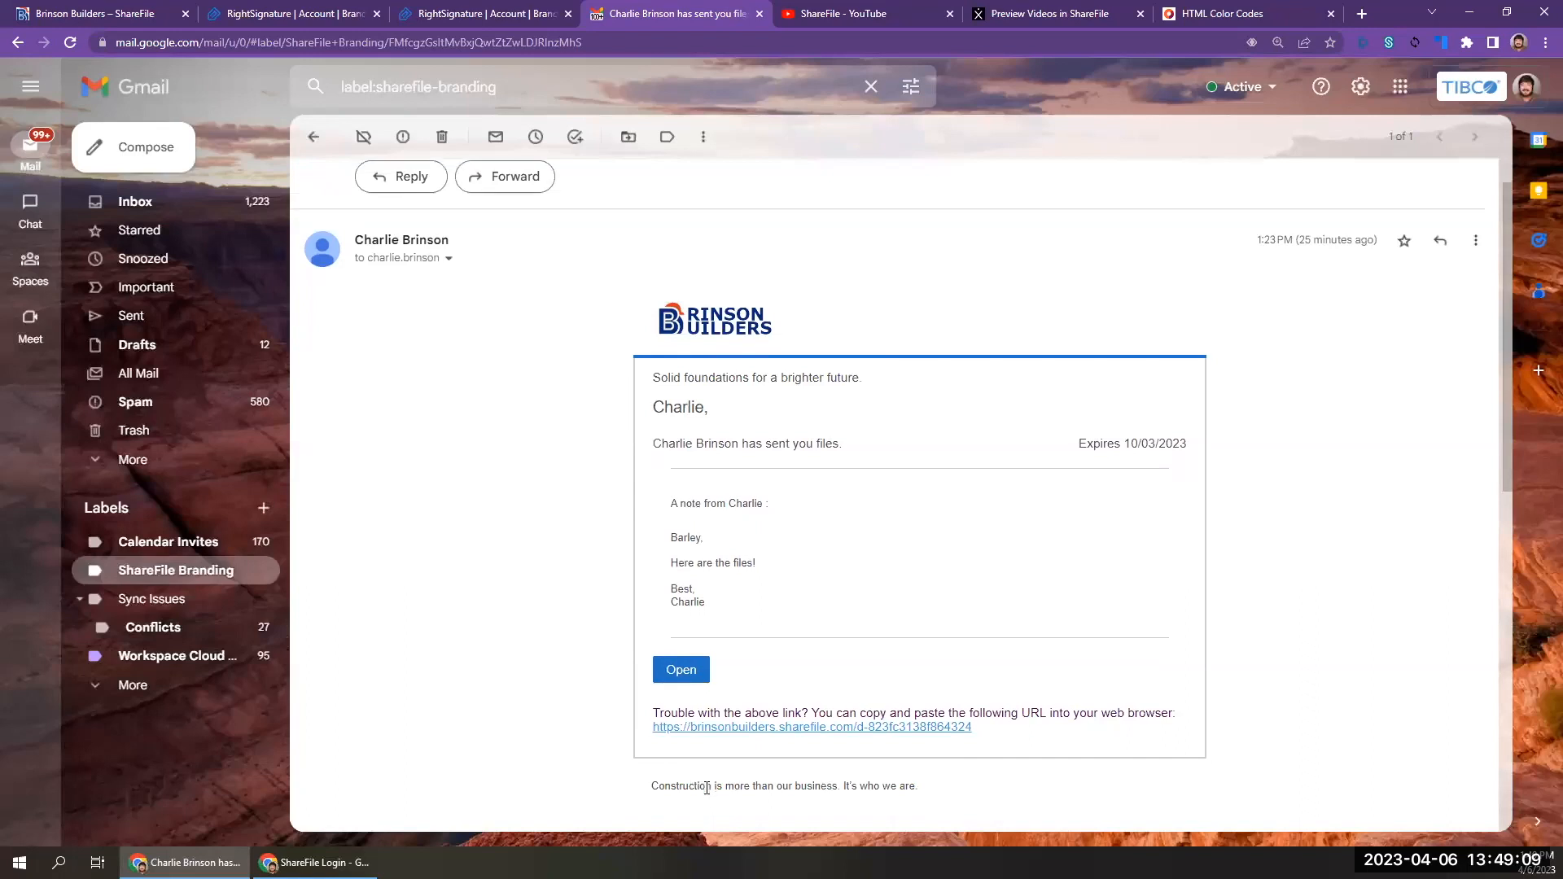
scroll(706, 788, down, 2)
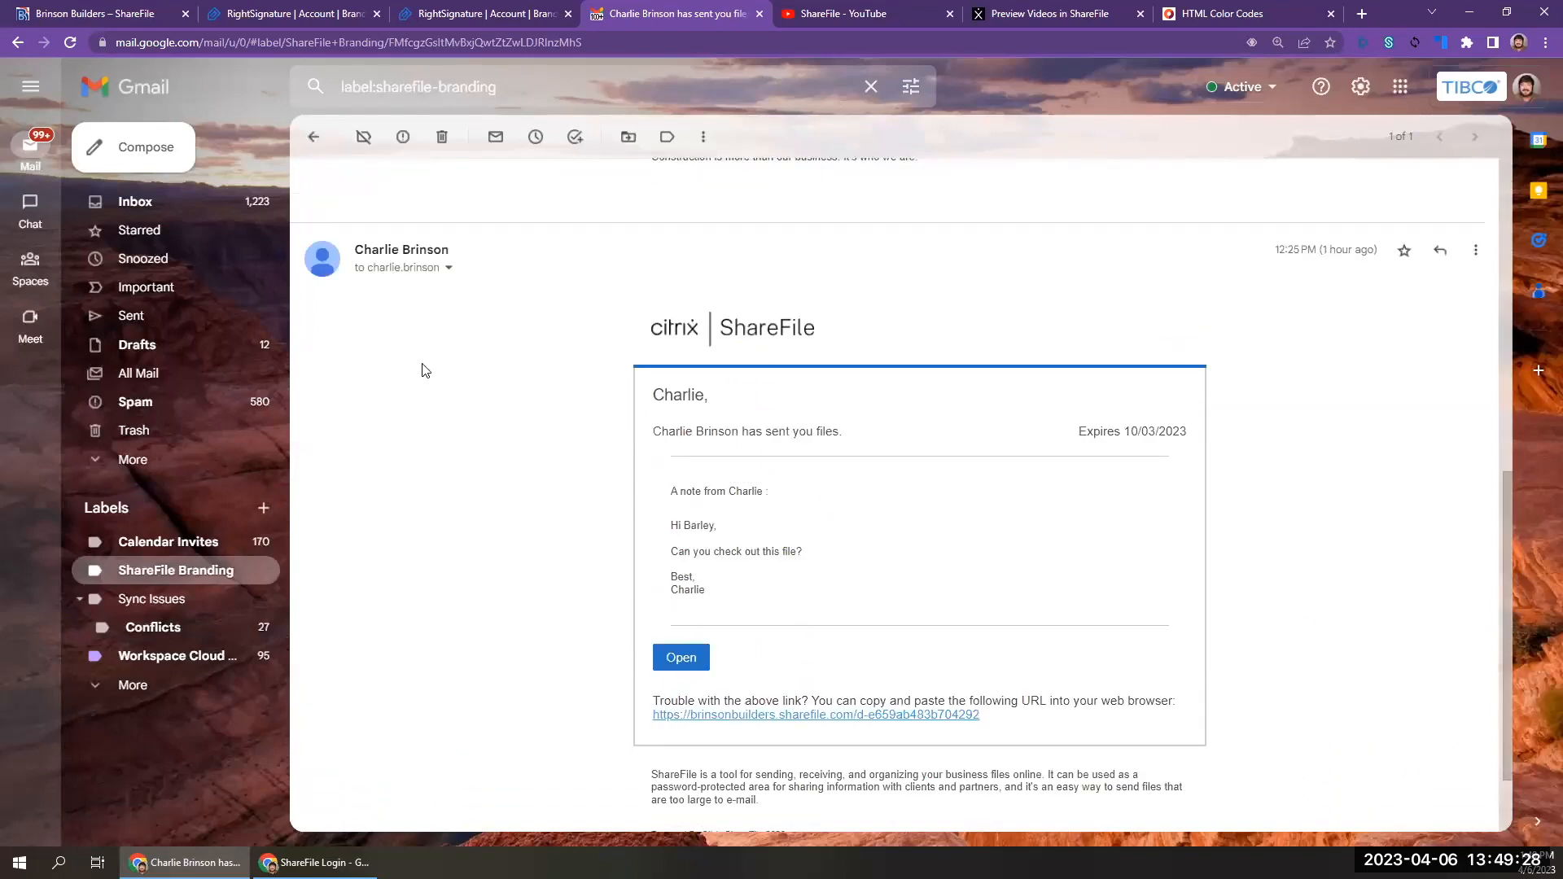
Return to ShareFile, close the message view, check the sent message's recipients and history, and close its details.
click(105, 11)
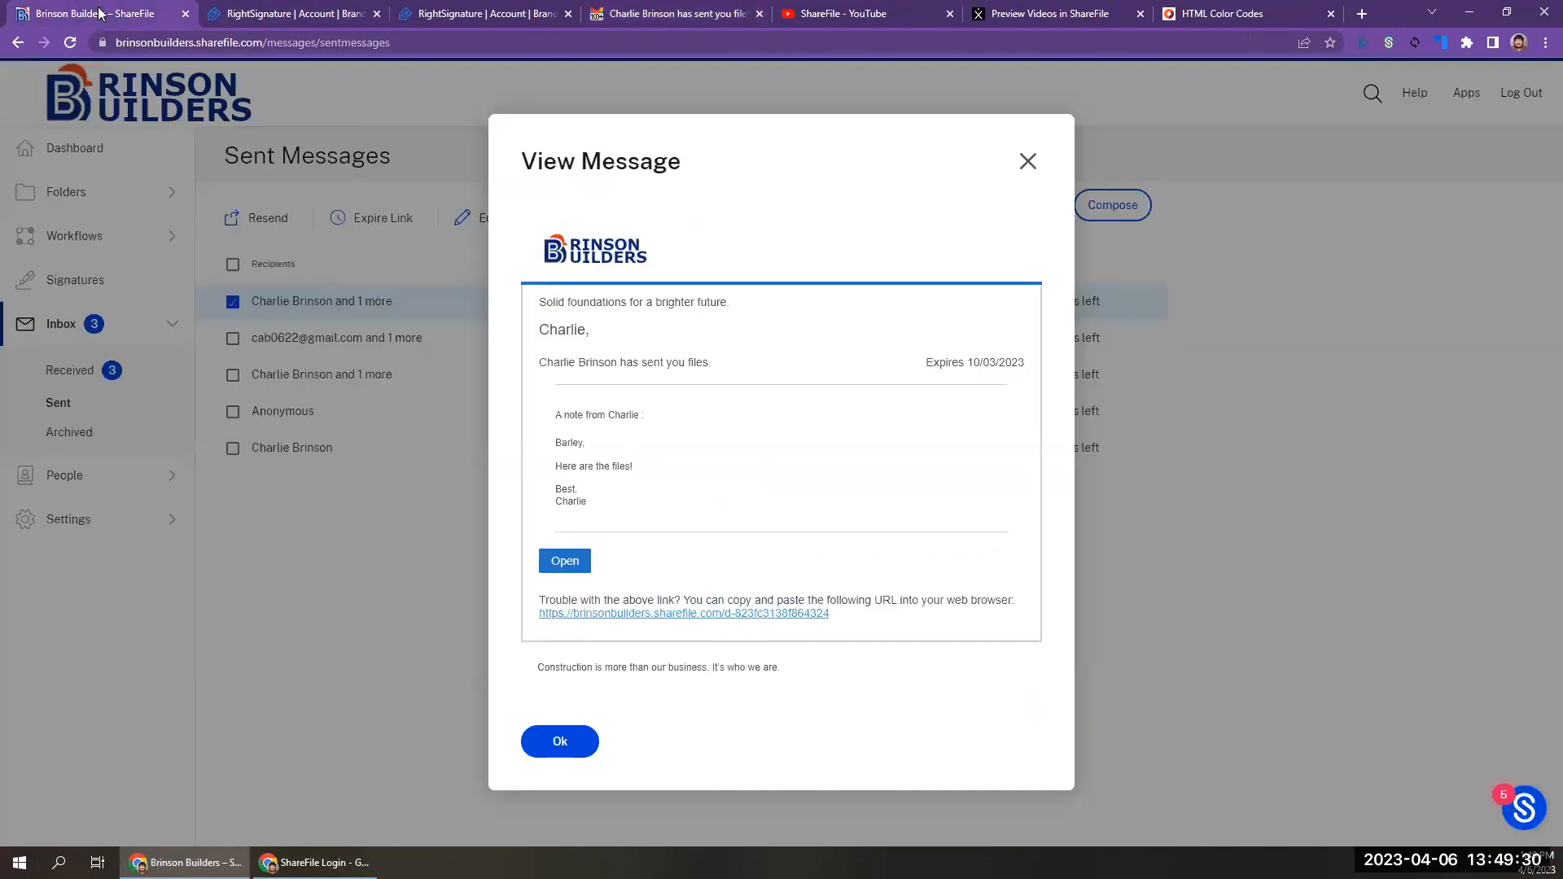
click(1028, 162)
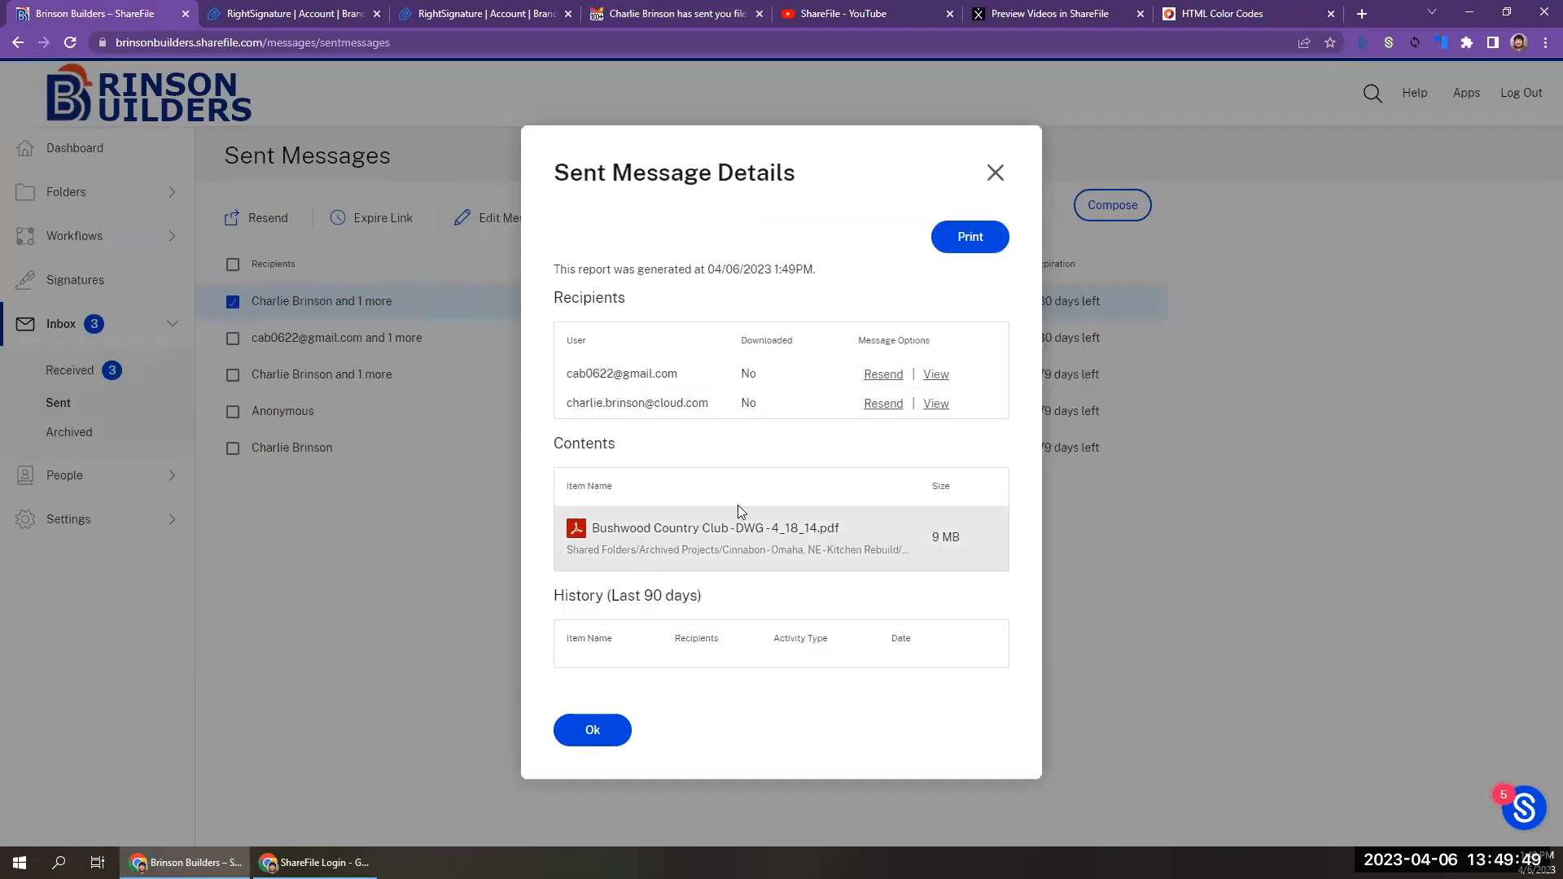
click(995, 172)
Open the shared PDF from the branded Gmail message and check the sent message's view history in ShareFile.
click(651, 13)
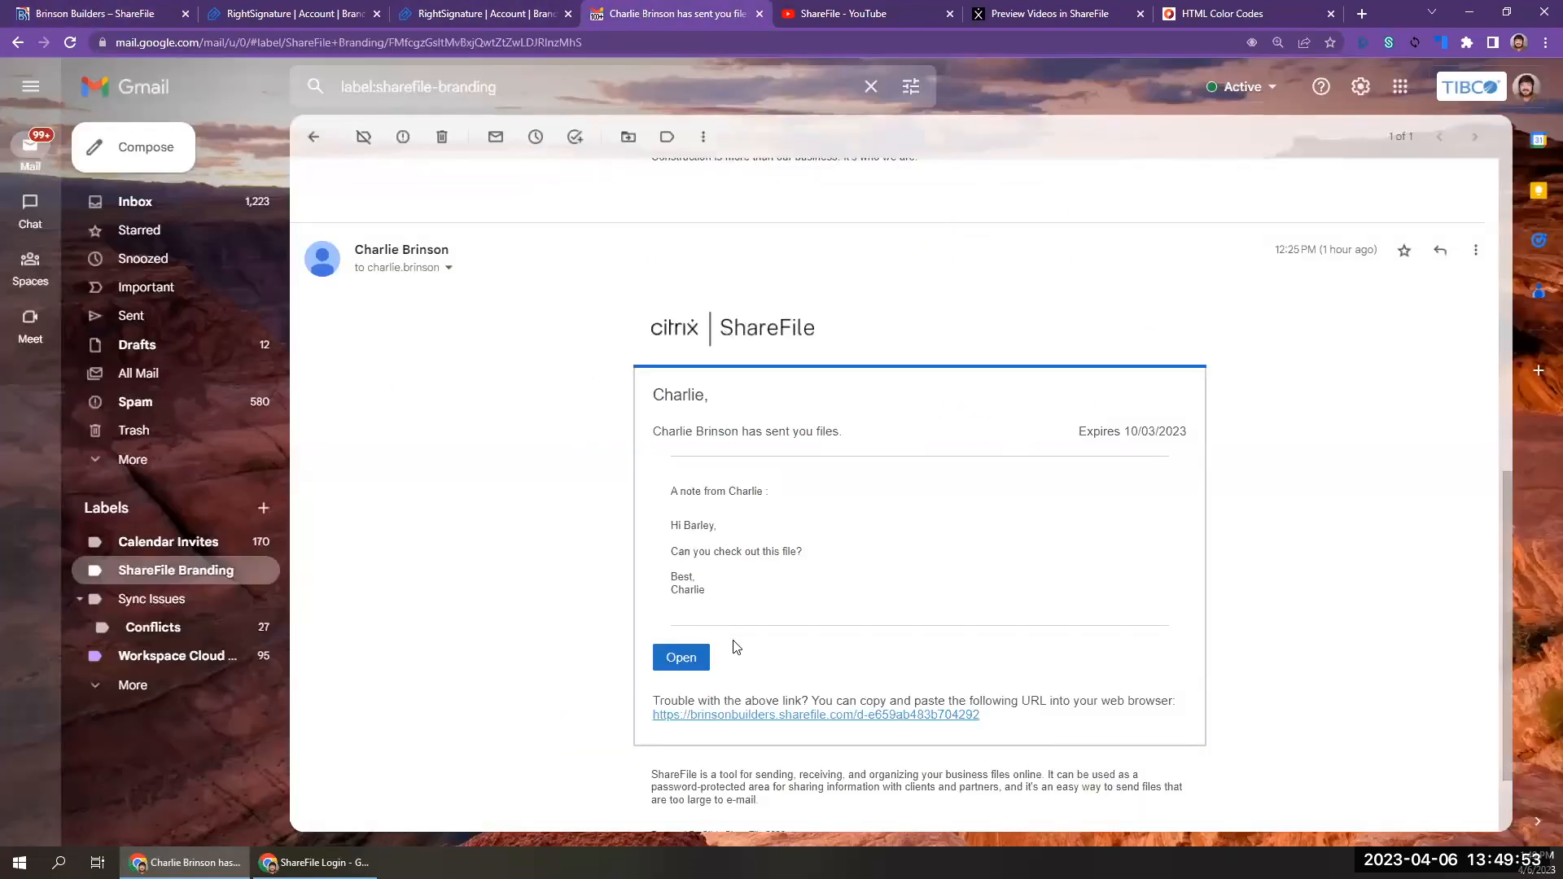
scroll(683, 660, up, 5)
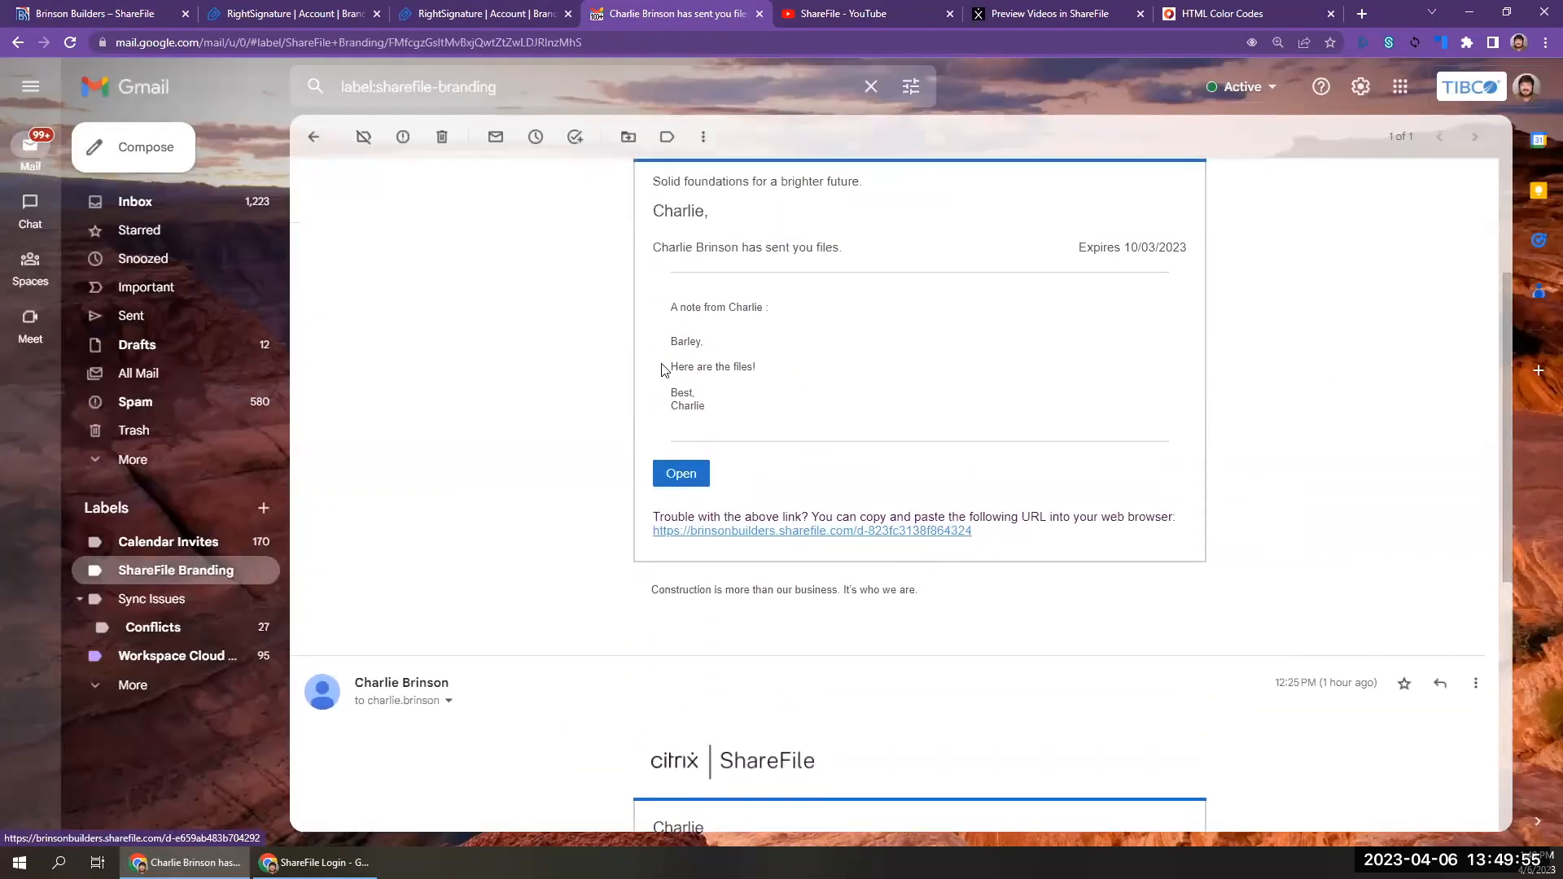
click(686, 475)
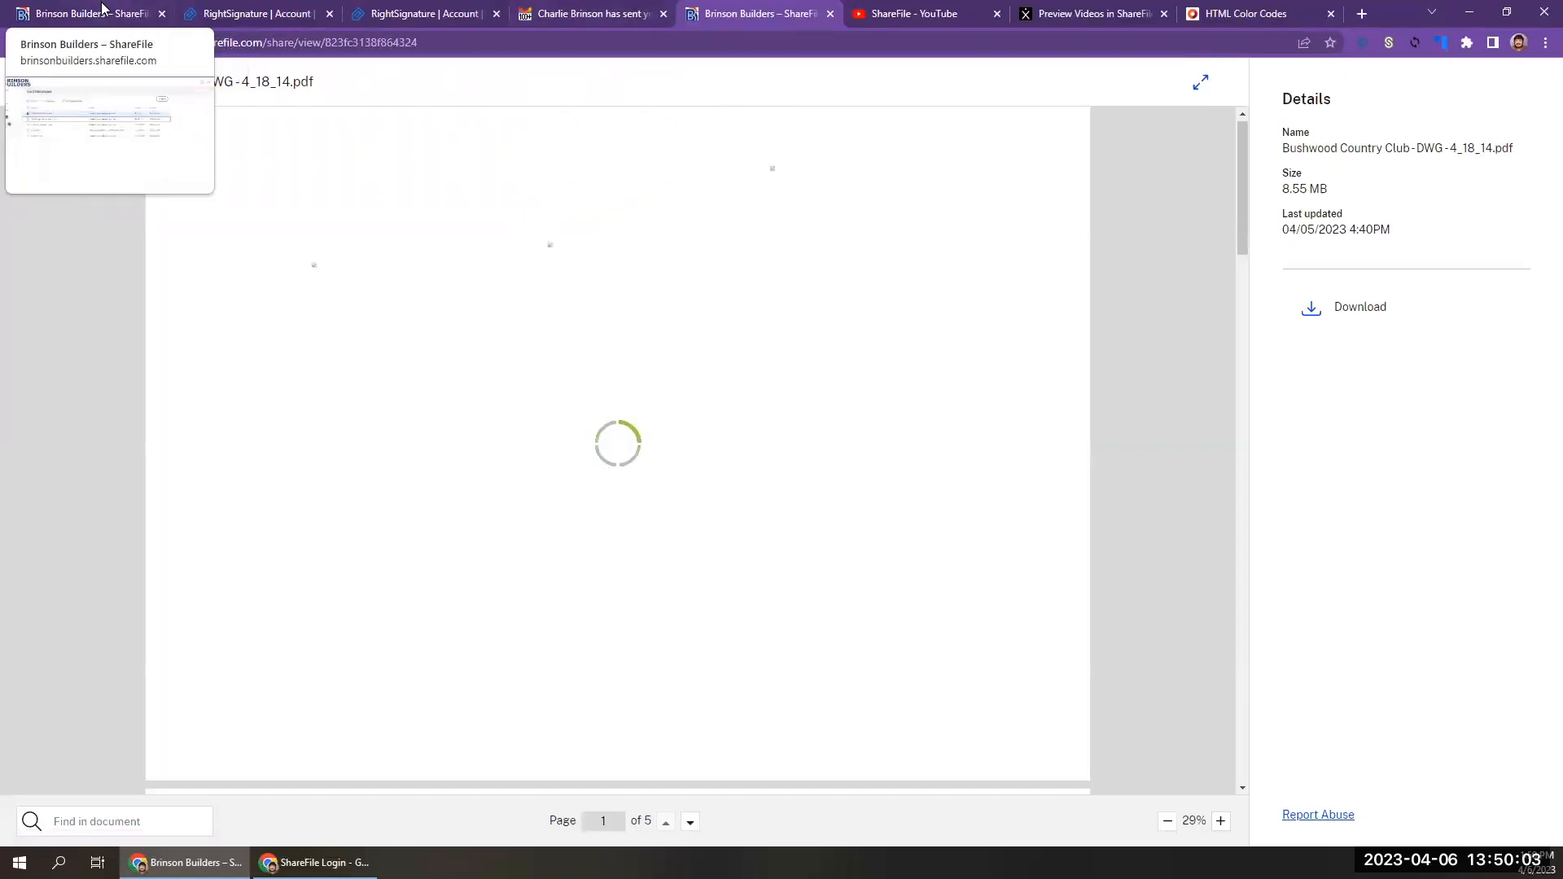
click(101, 8)
click(358, 303)
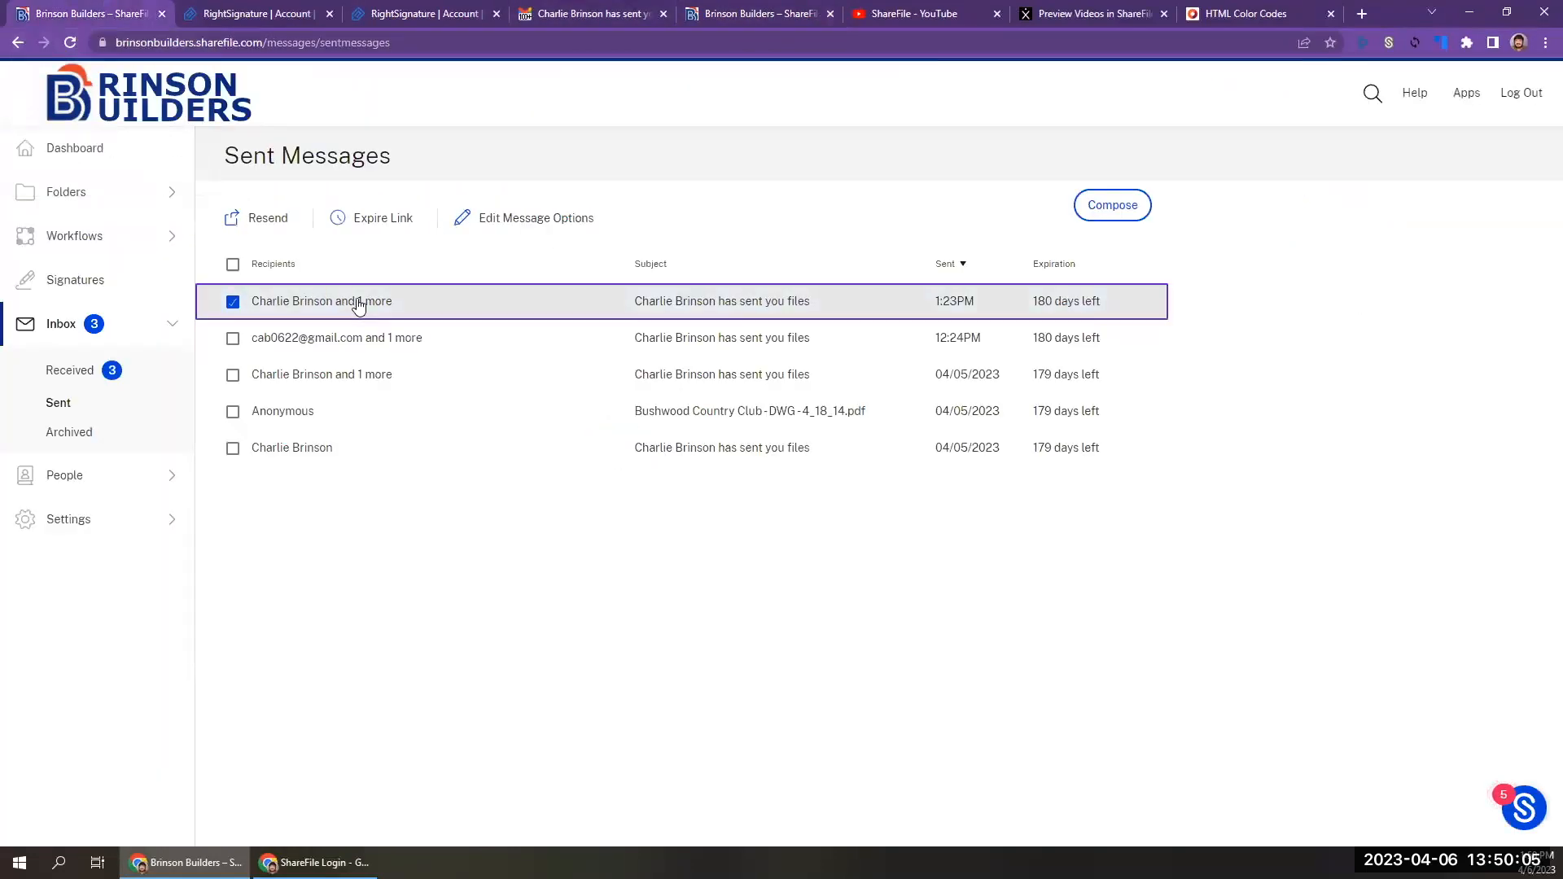
click(358, 306)
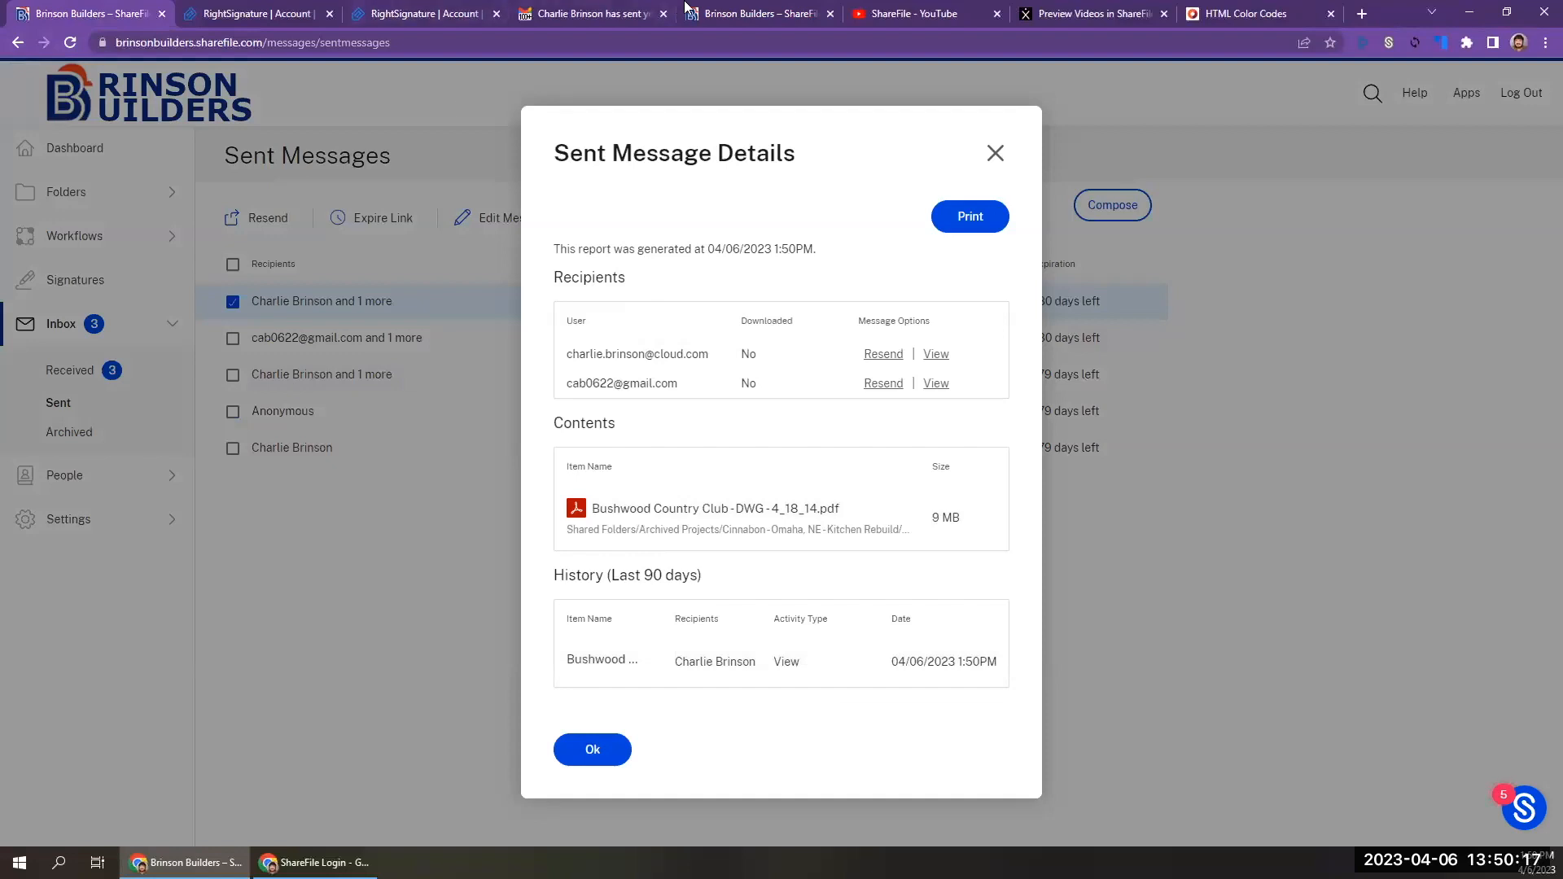
Download Bushwood Country Club - DWG - 4_18_14.pdf from the shared link and check the download activity in the sent message details.
click(734, 13)
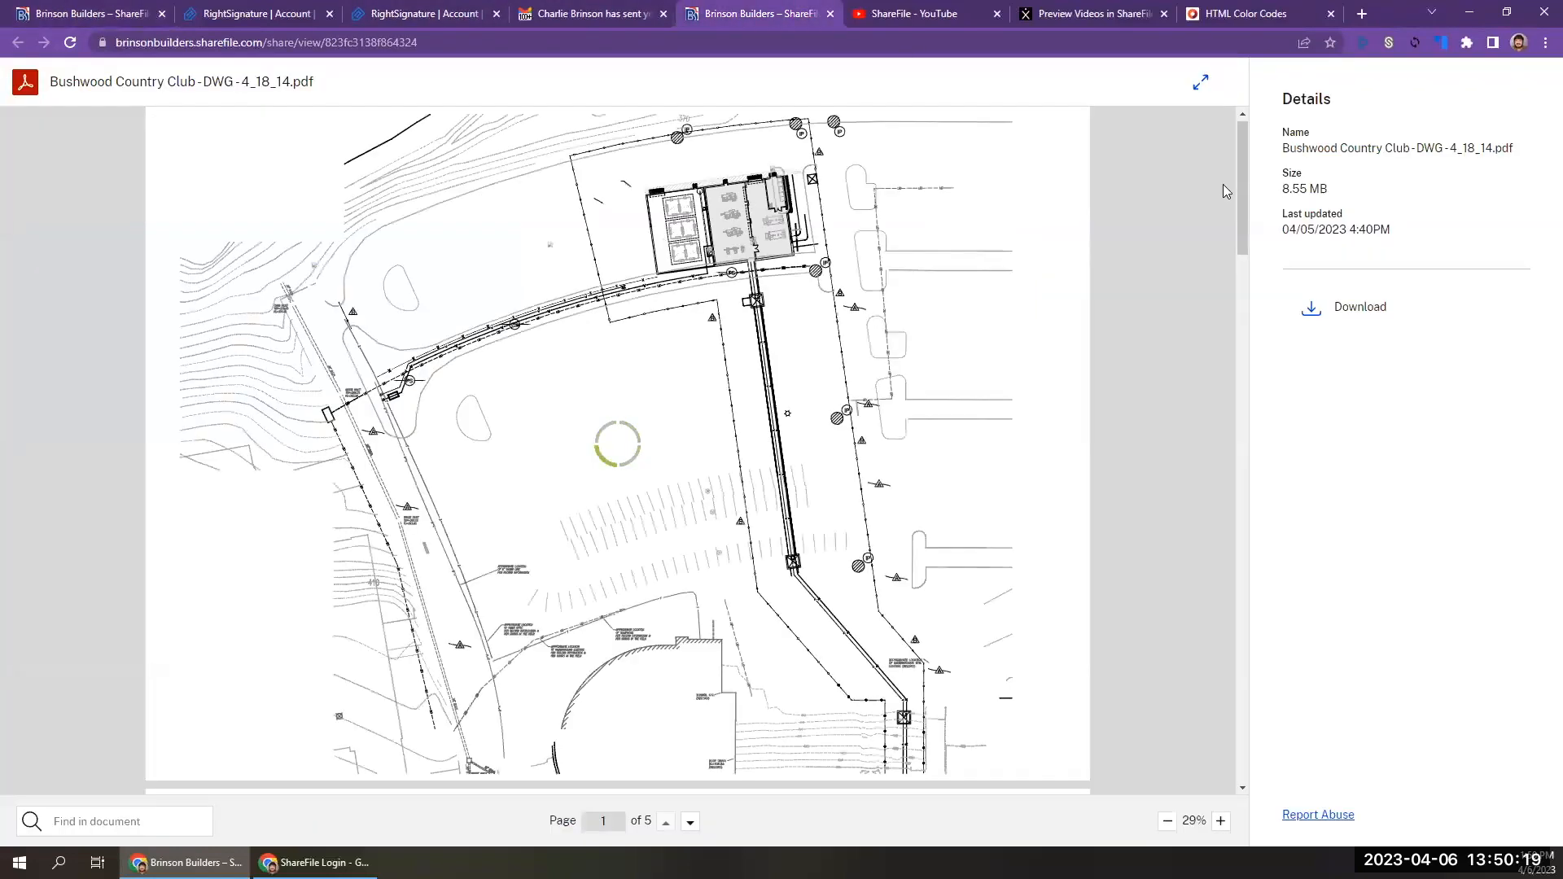
click(1357, 306)
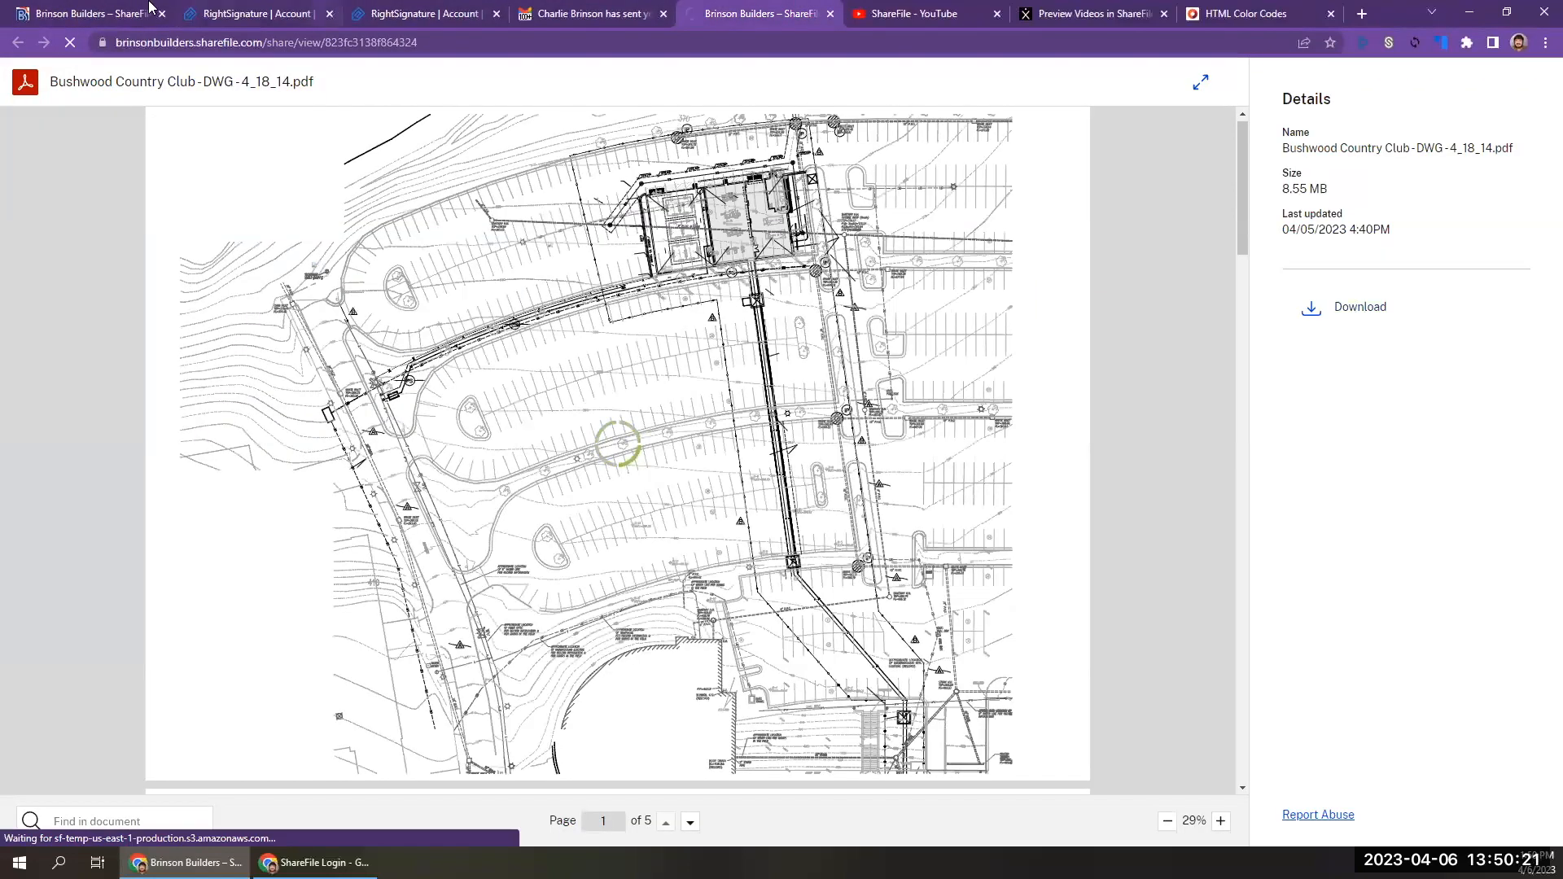
click(110, 14)
click(436, 587)
click(336, 299)
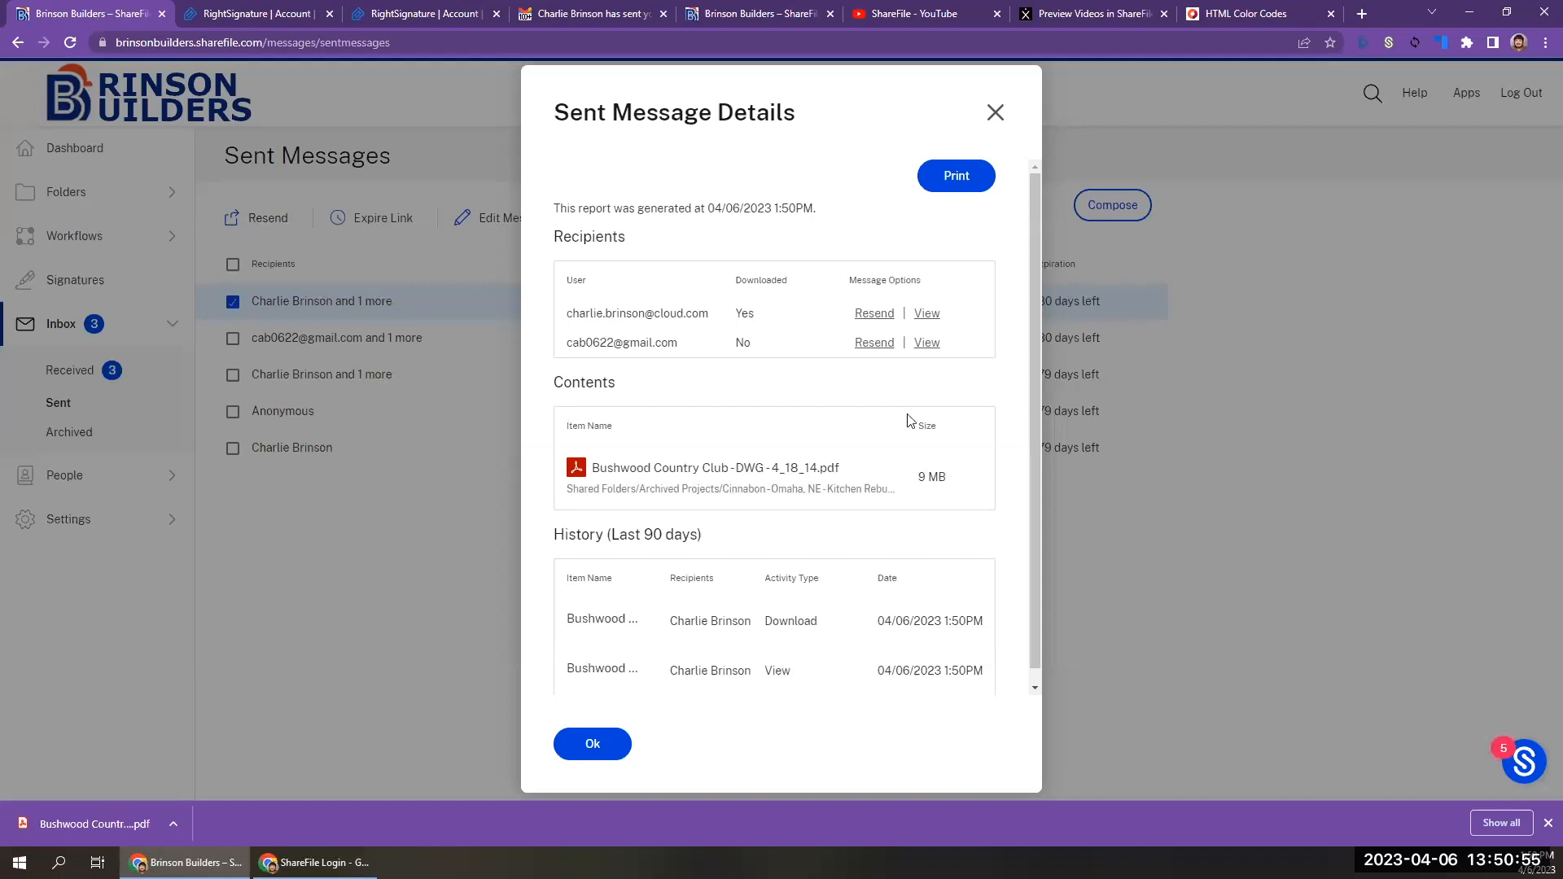
click(996, 116)
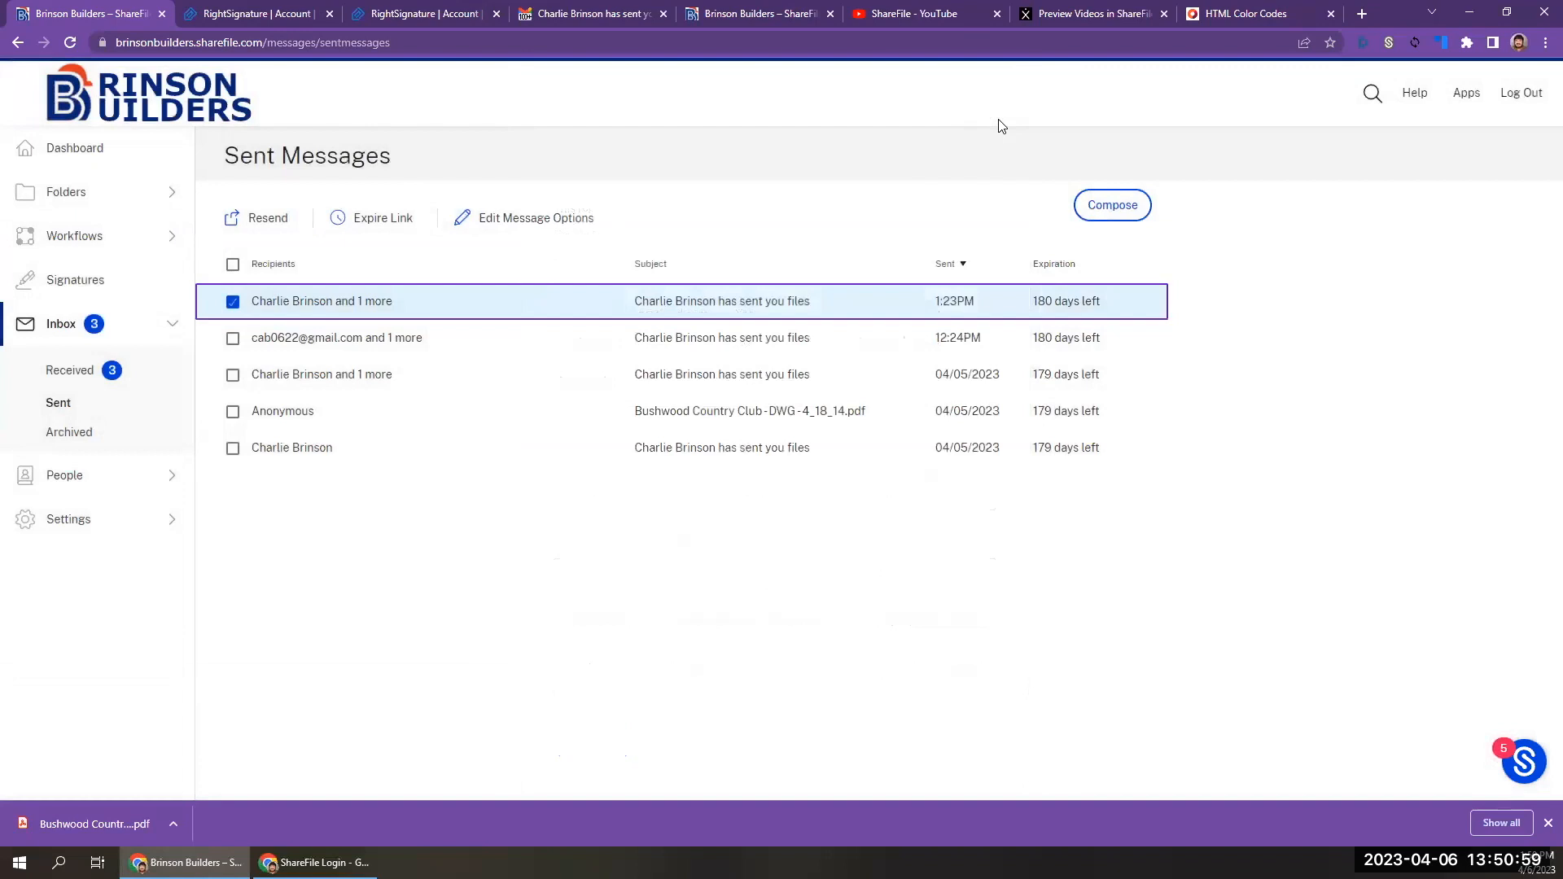
Open account reporting in the admin settings, start a new report and review the available report types.
click(114, 518)
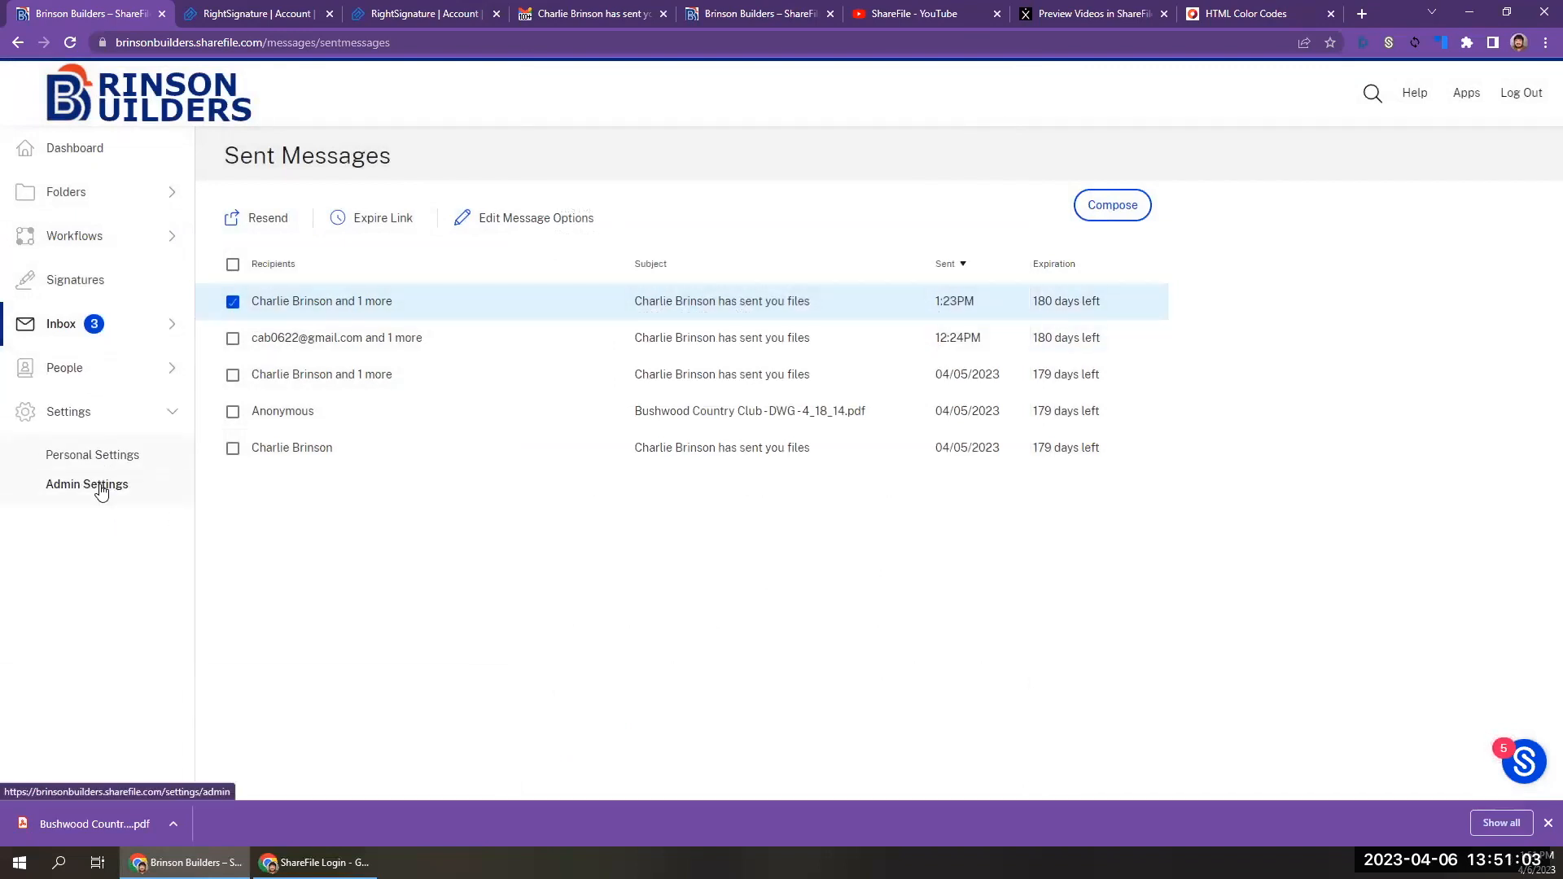
click(101, 486)
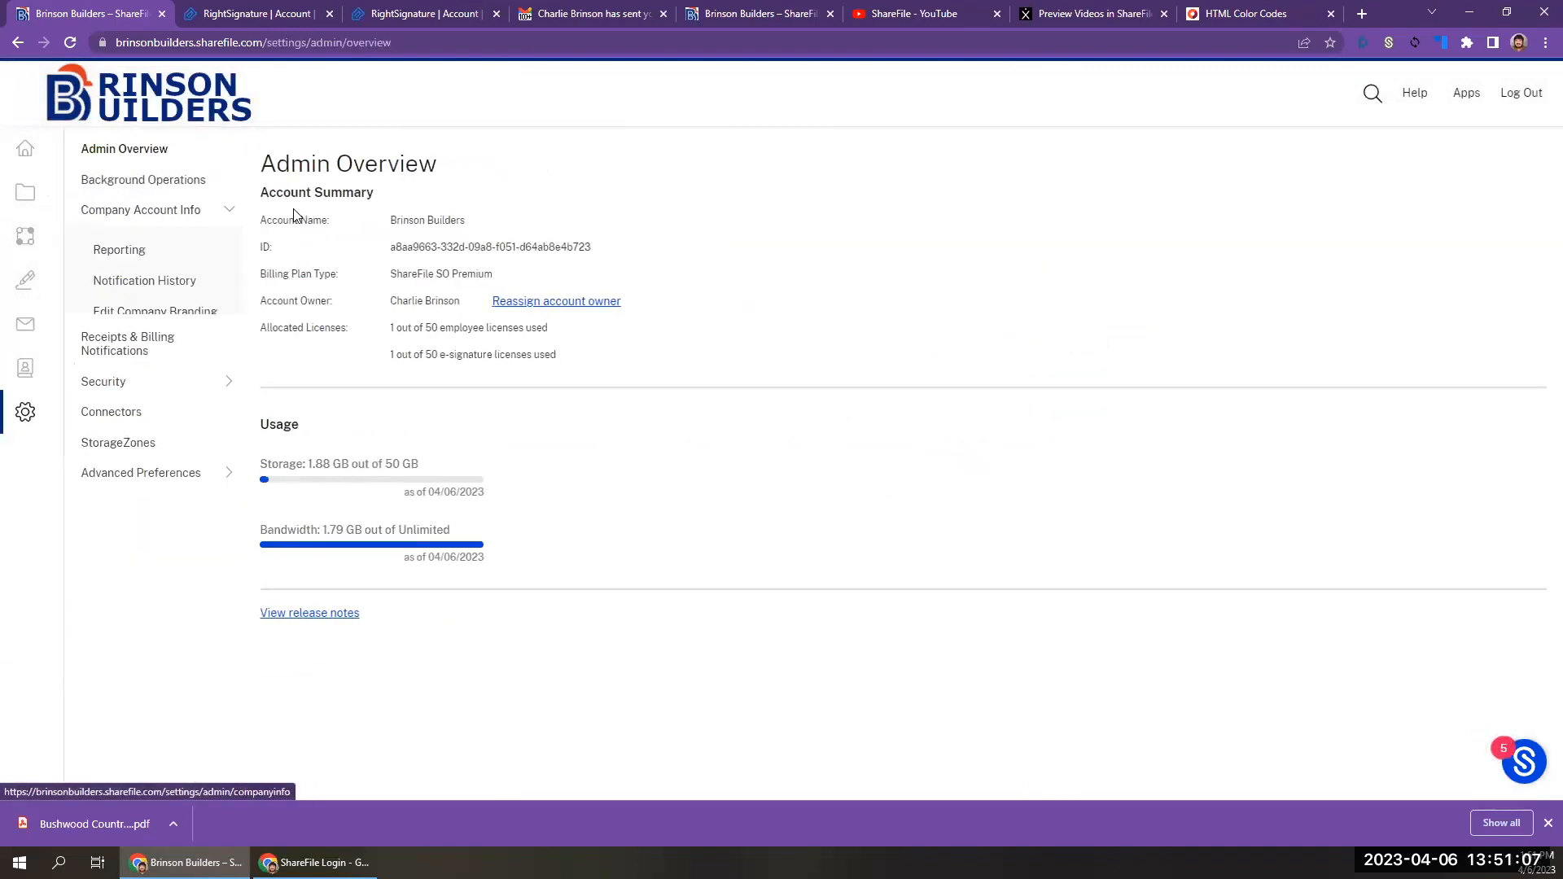
click(119, 249)
click(1504, 254)
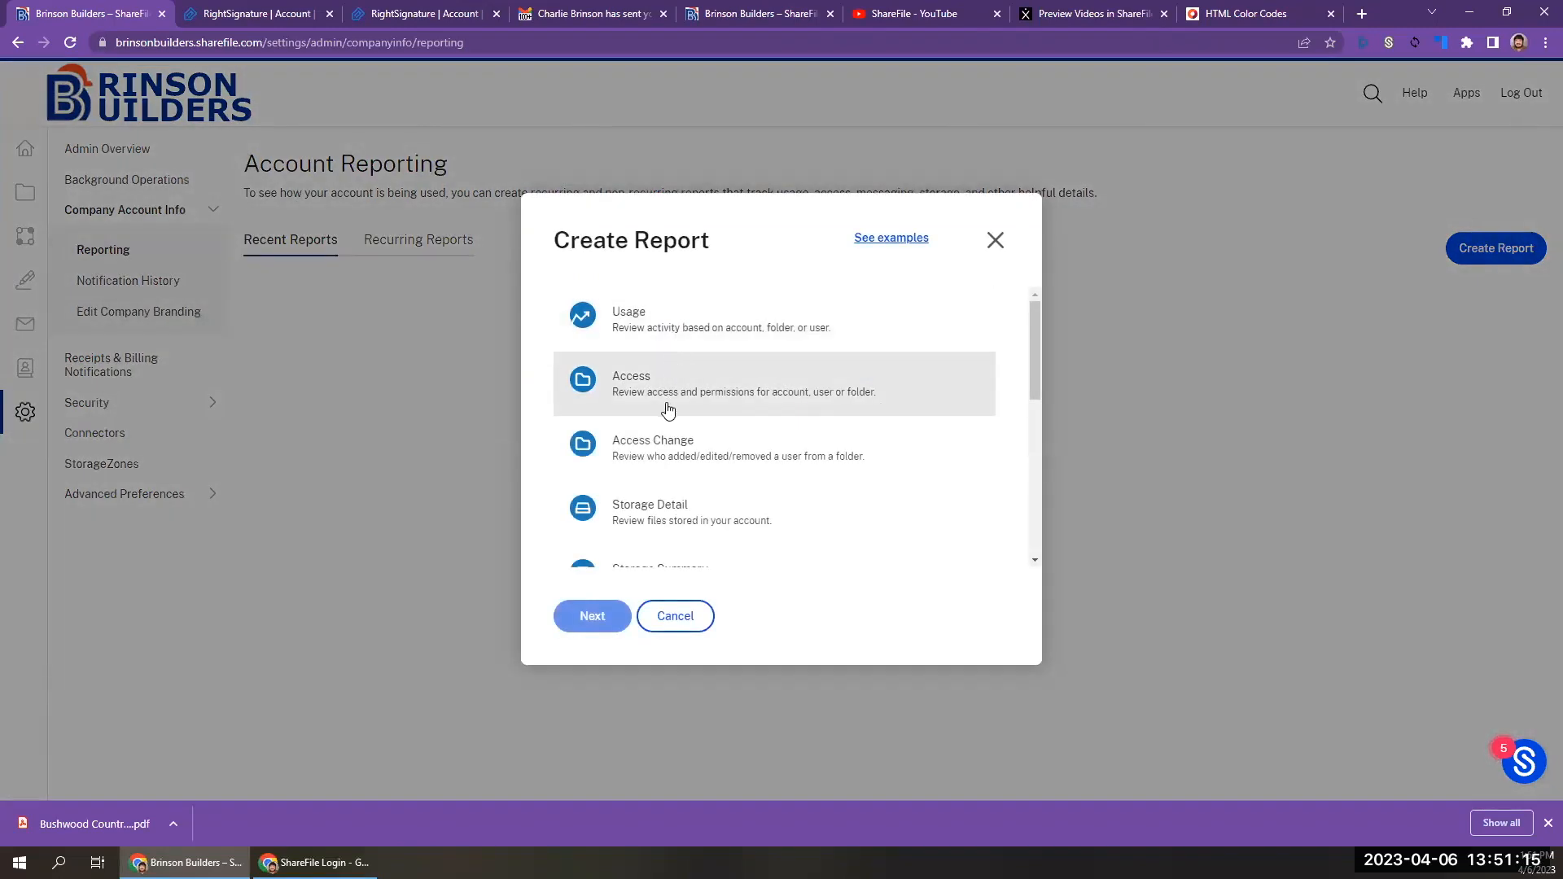
scroll(668, 409, down, 2)
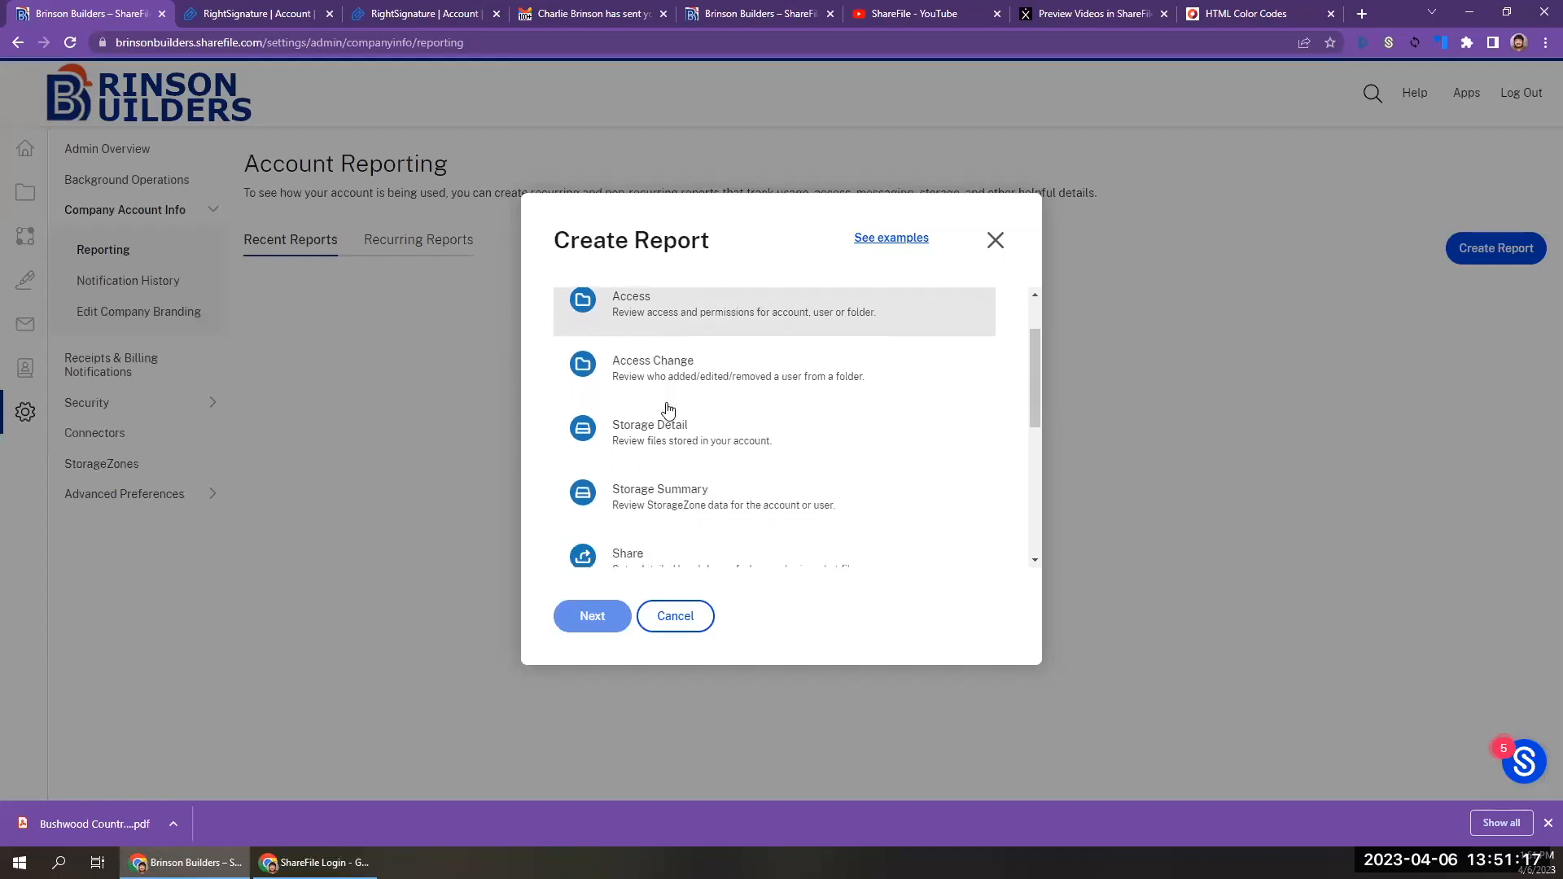
scroll(667, 408, down, 3)
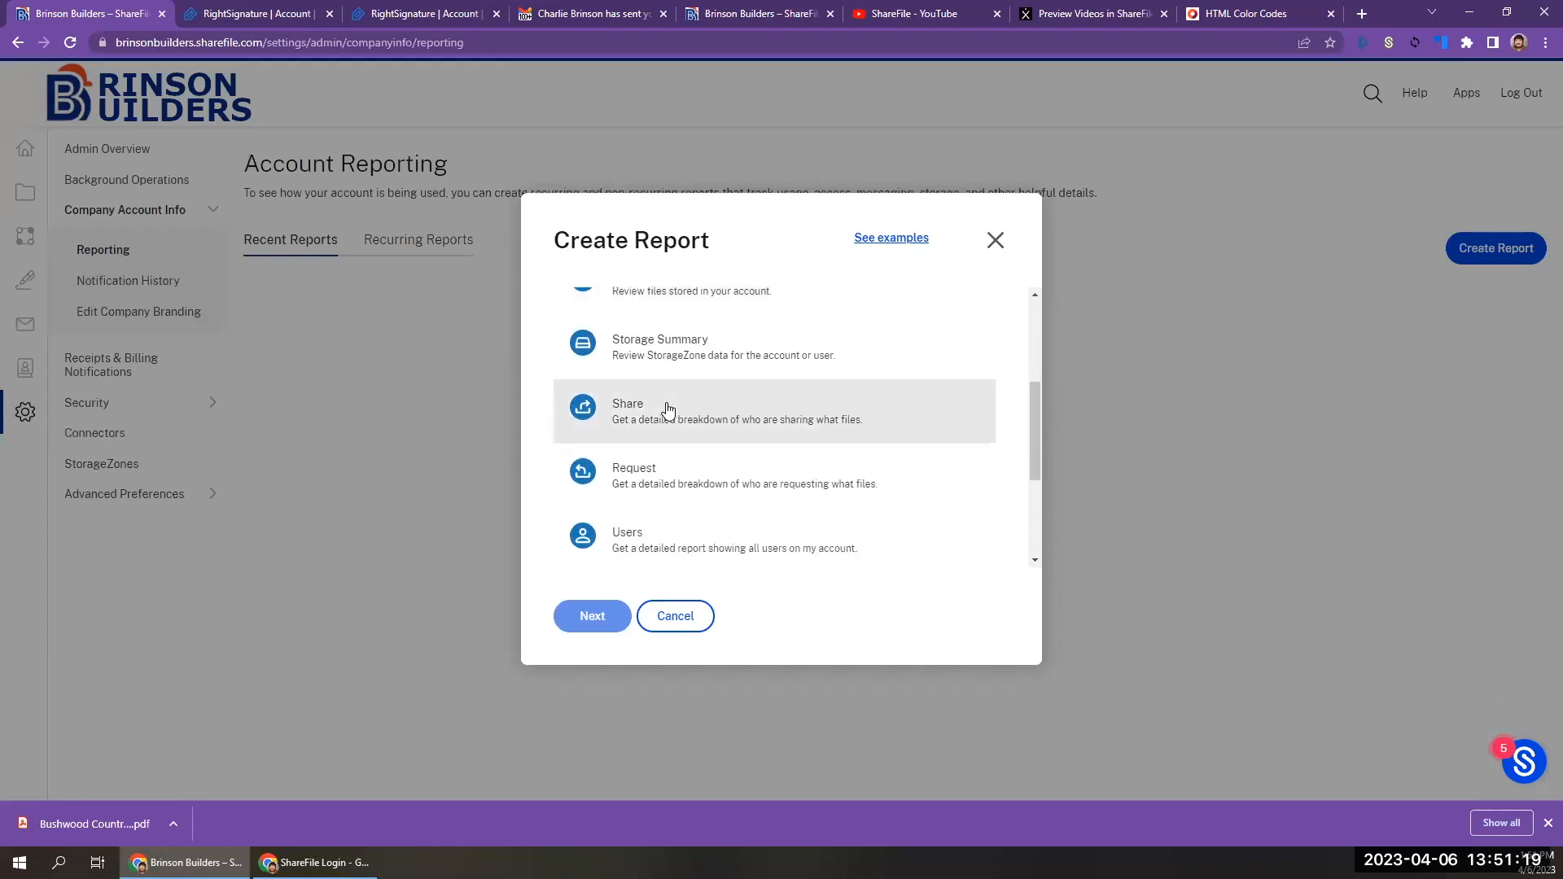
scroll(667, 409, down, 1)
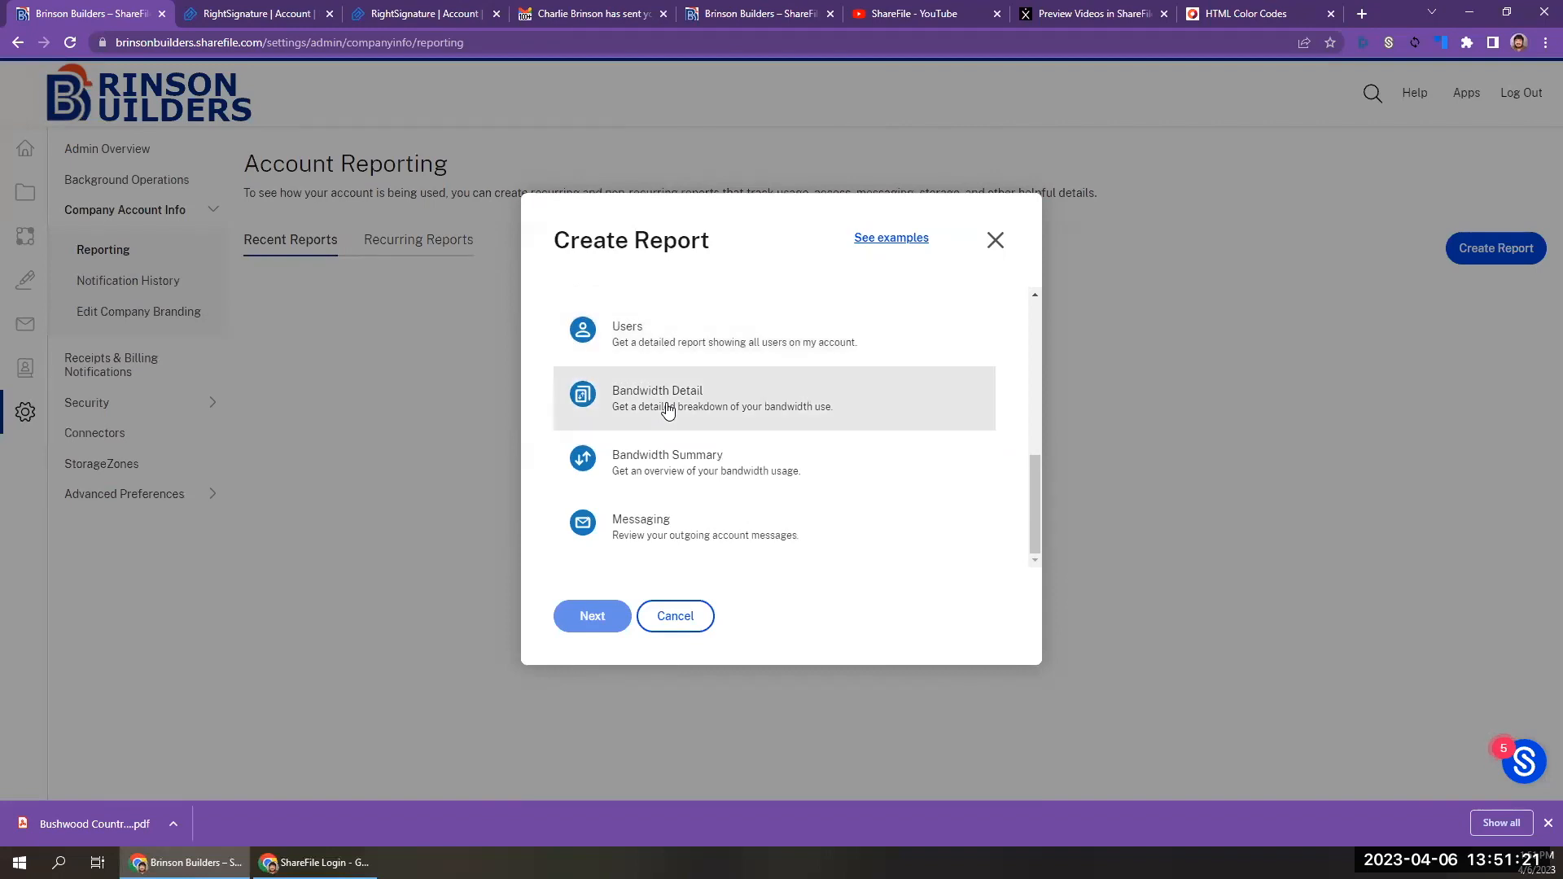
Examine the Messaging report's range, user, recurrence and file format options, and leave report creation without creating it.
click(716, 540)
click(606, 616)
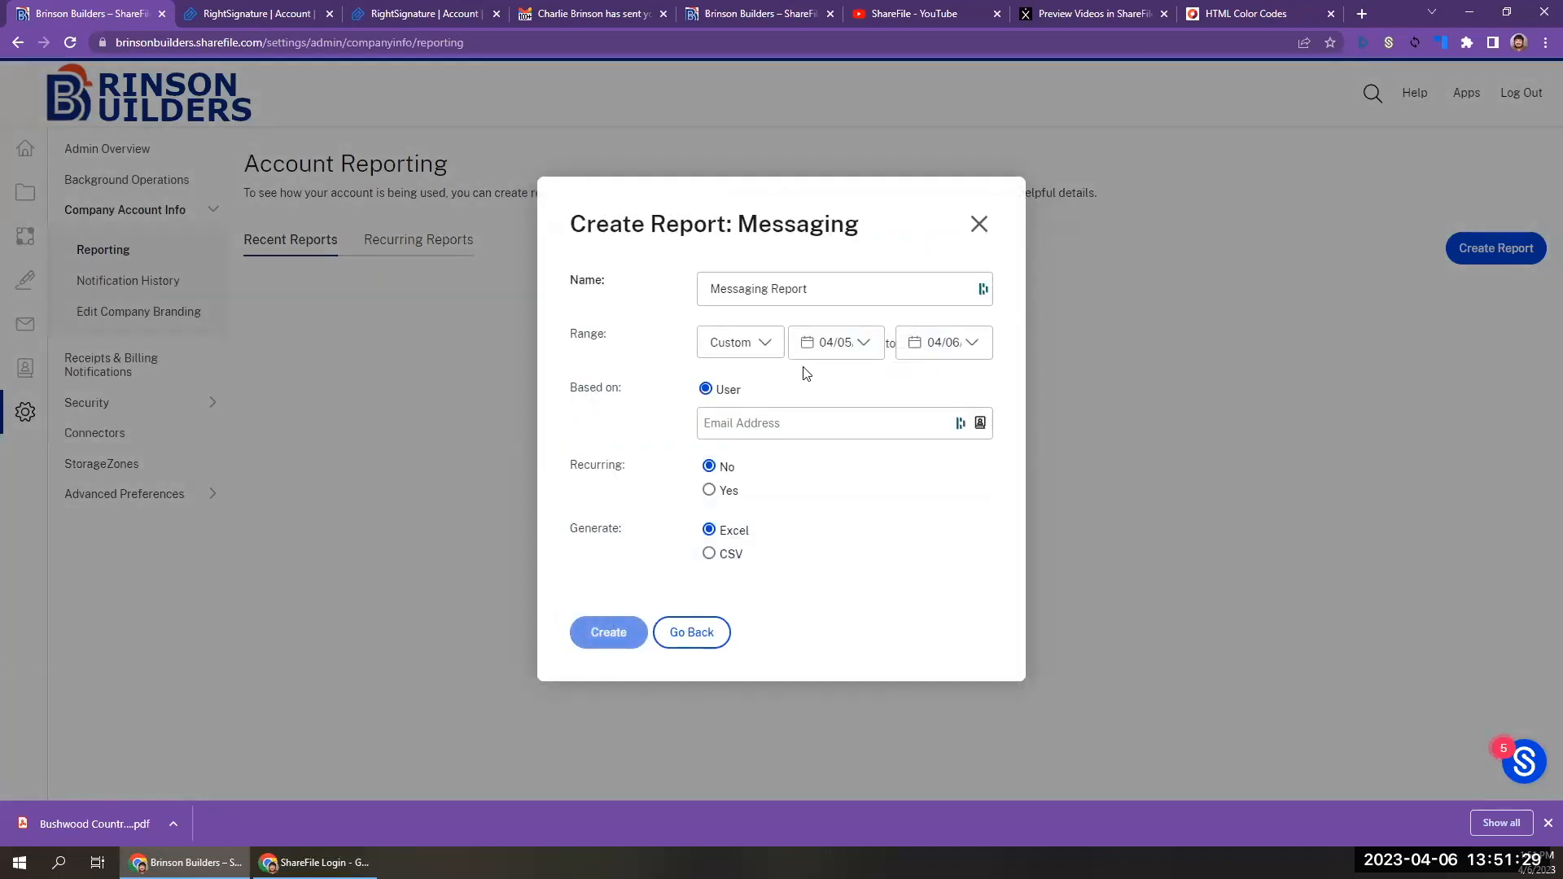
click(713, 493)
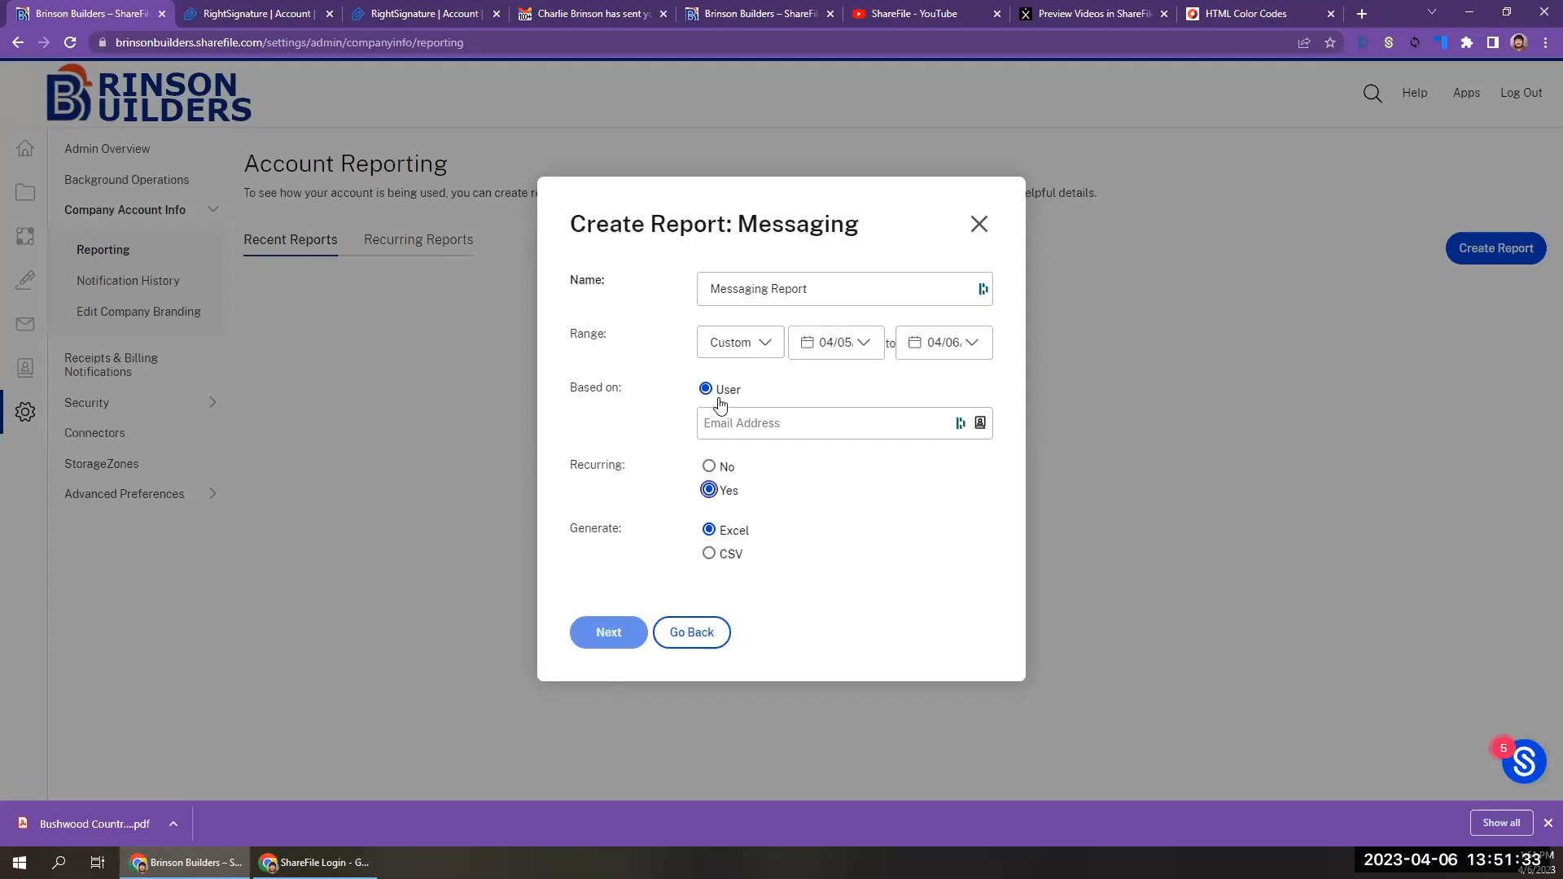
click(693, 635)
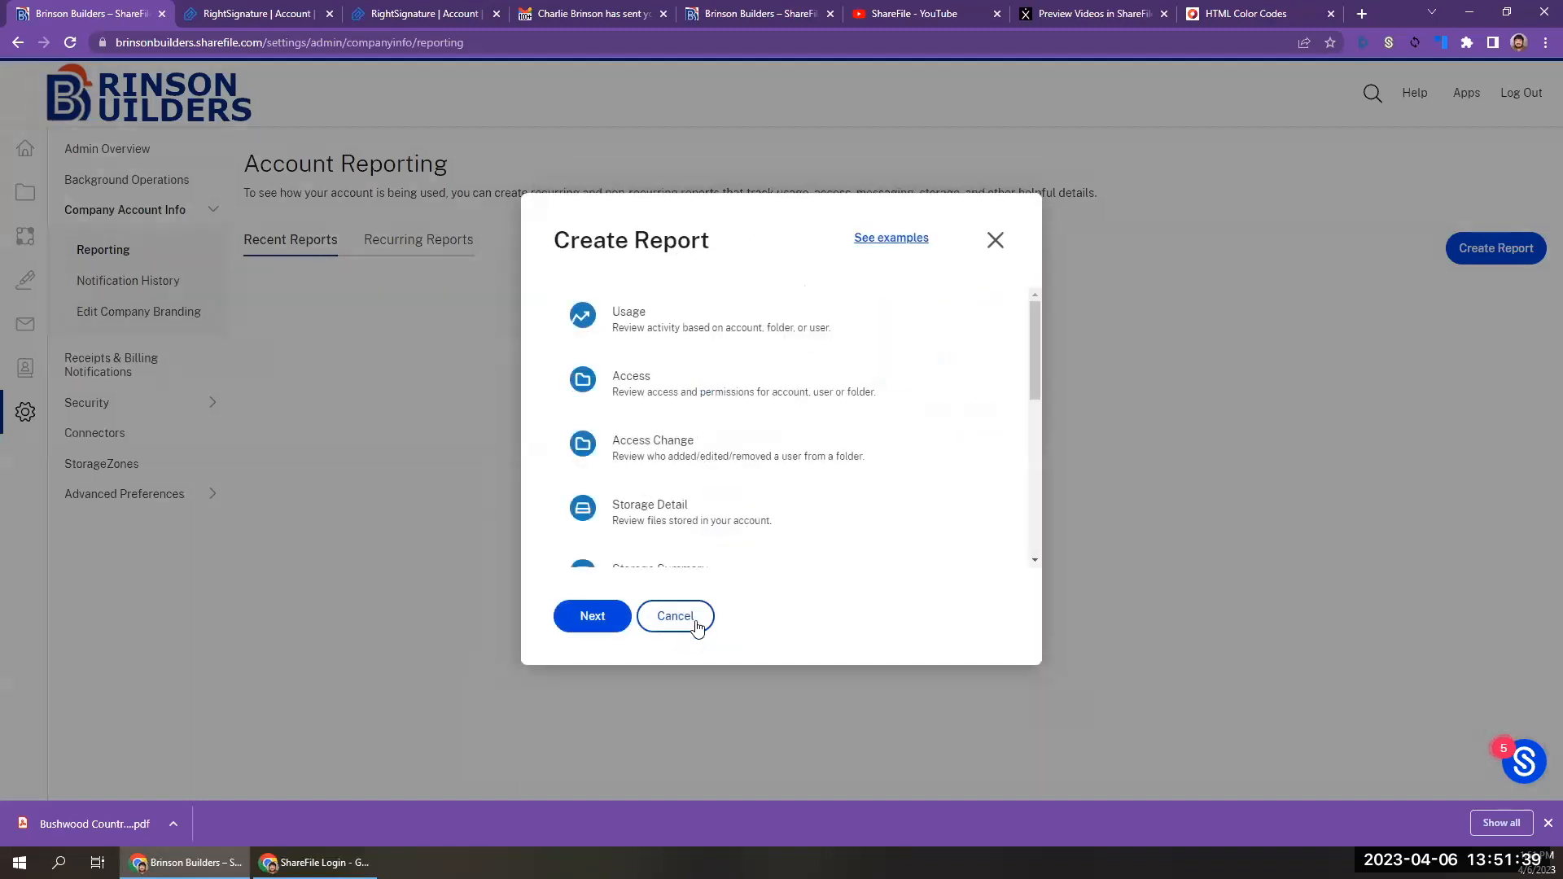
click(675, 616)
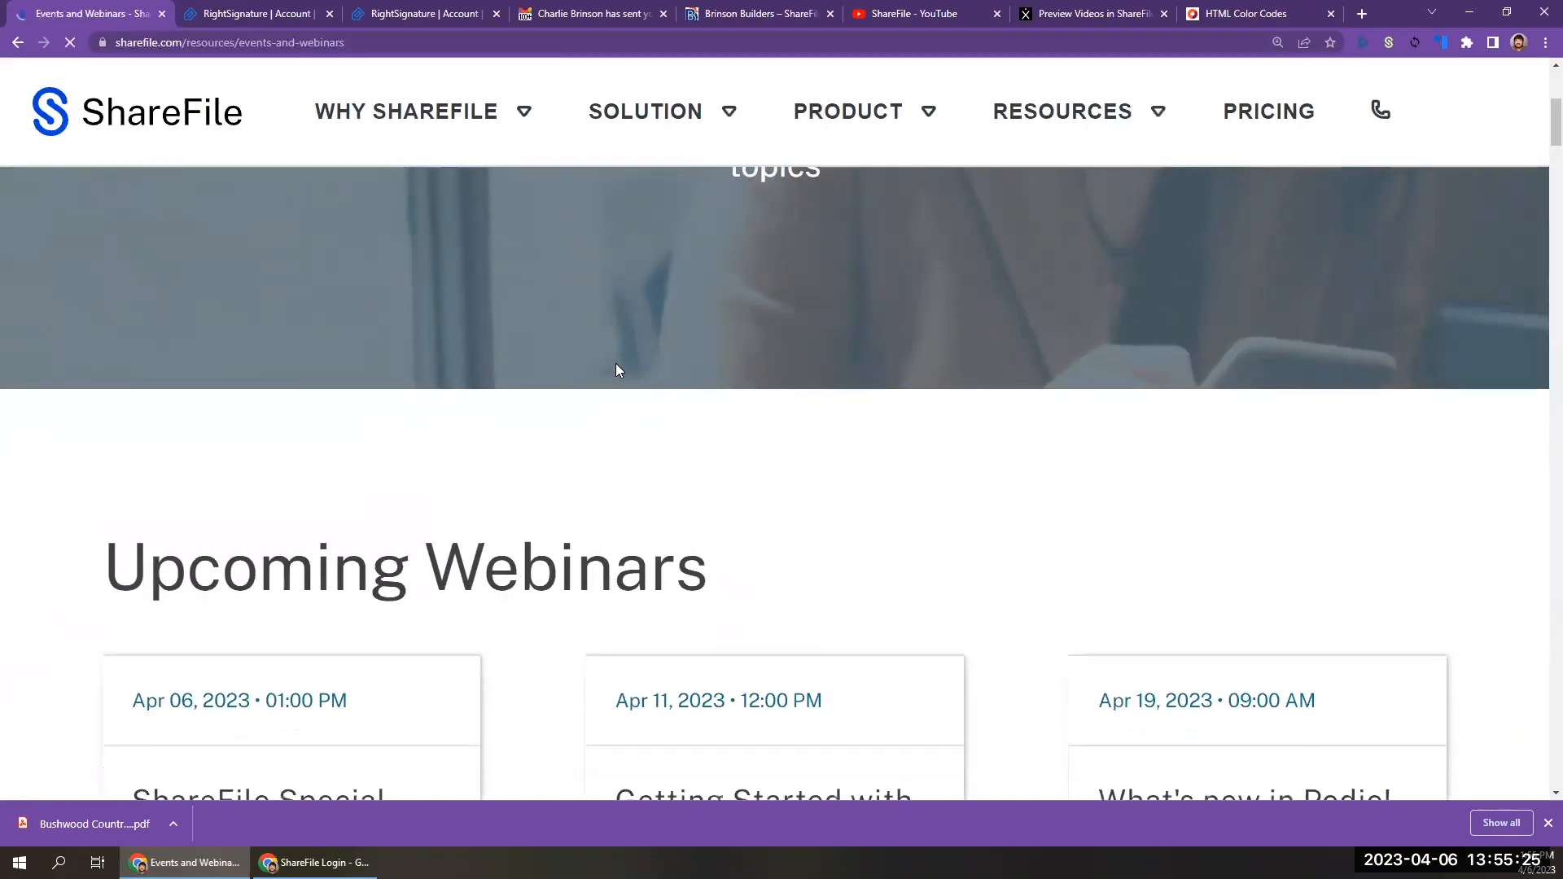
Review the dates and topics of the upcoming webinars on ShareFile's Events and Webinars page.
scroll(615, 371, down, 4)
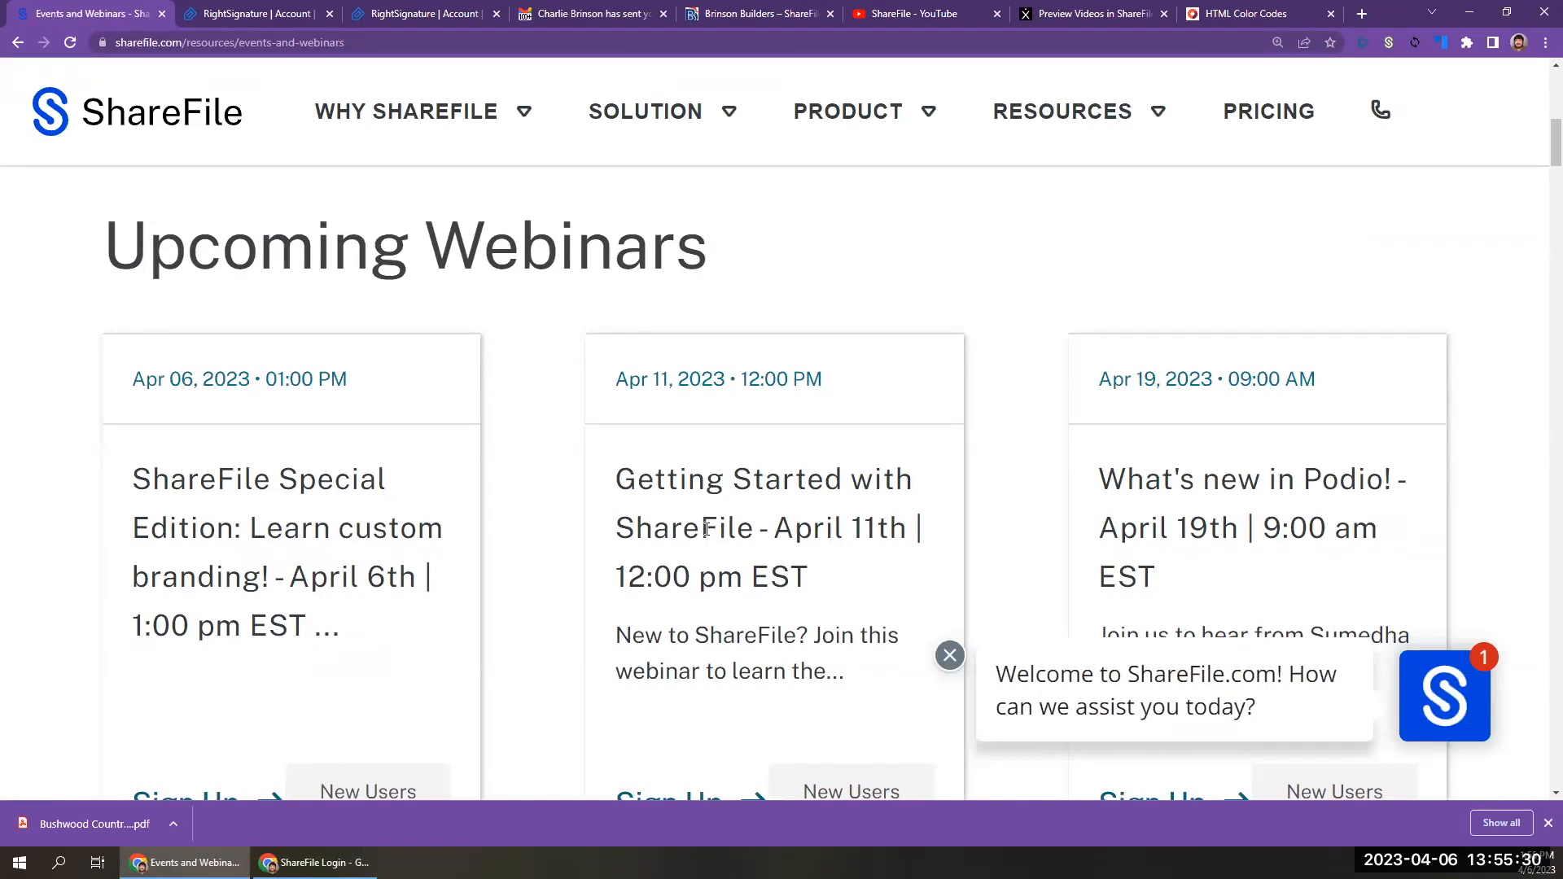
scroll(705, 530, down, 1)
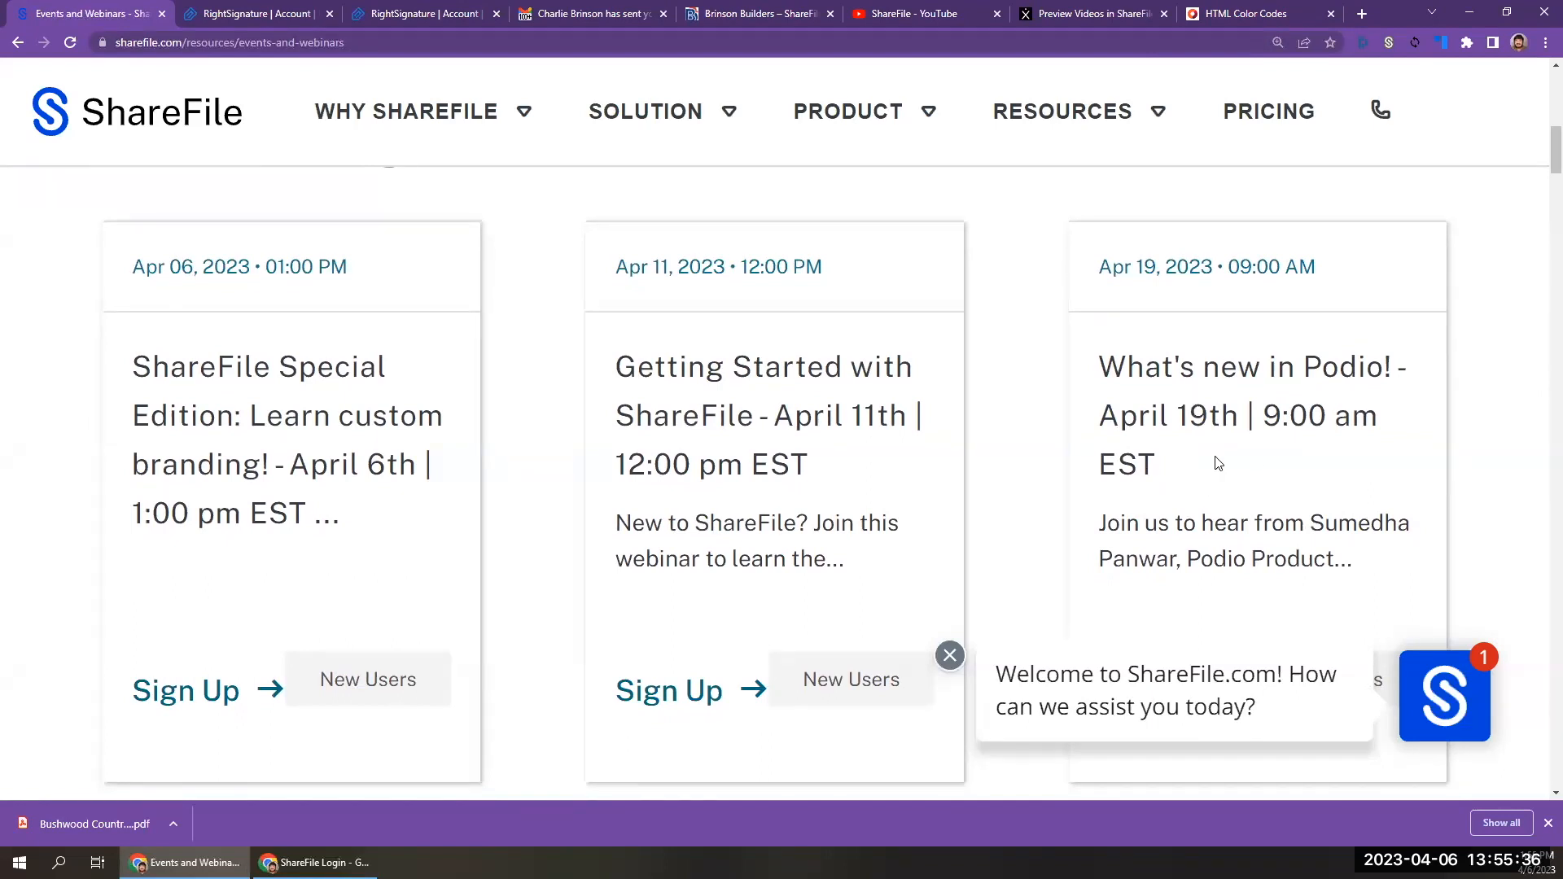
scroll(1218, 463, down, 5)
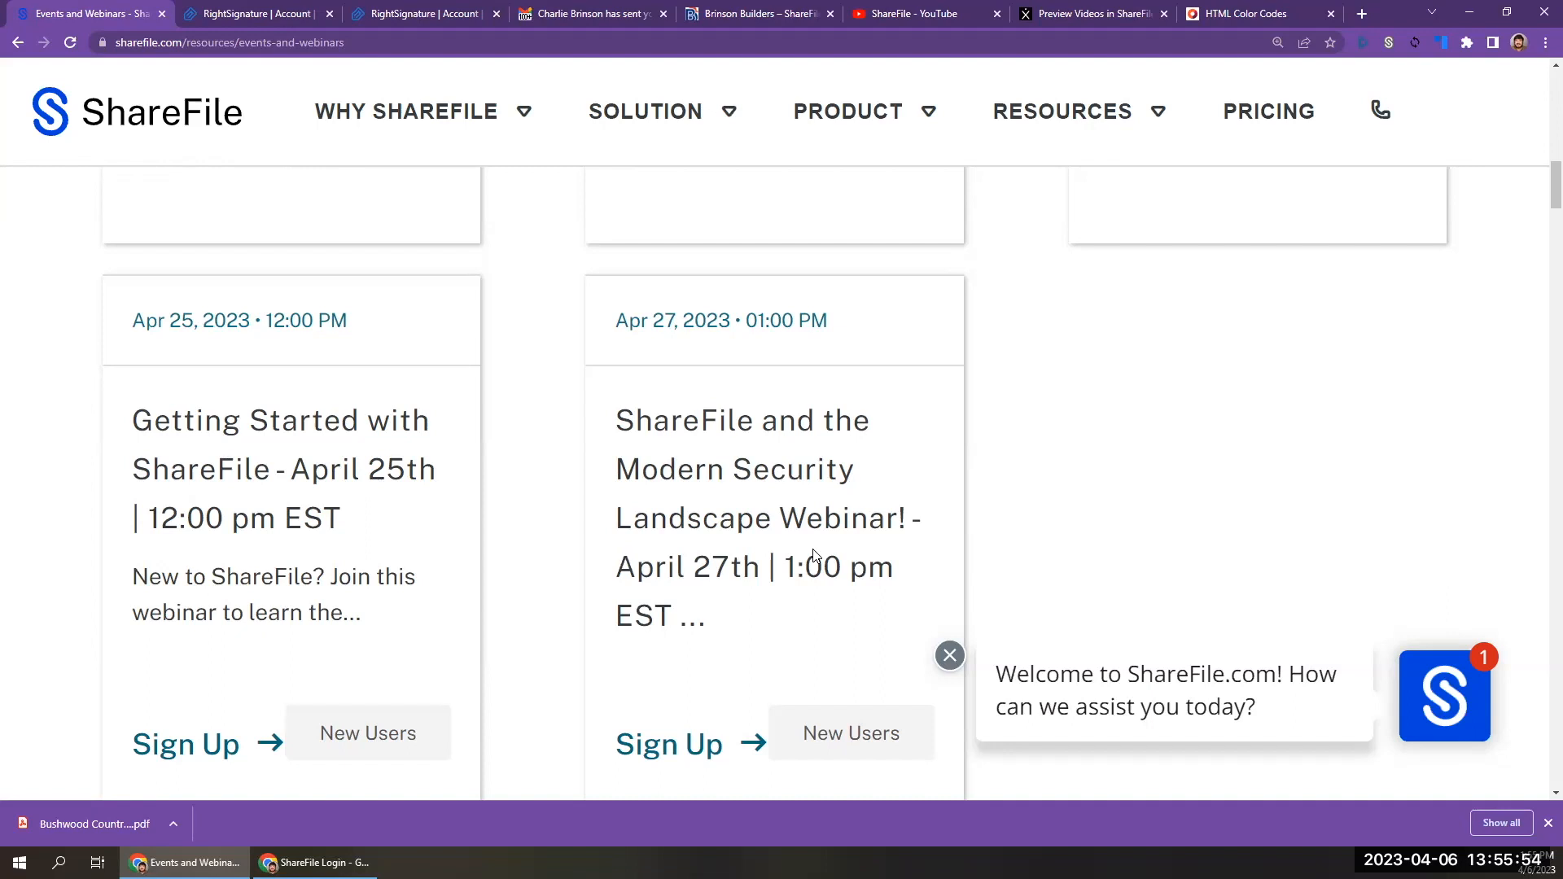
scroll(813, 556, down, 1)
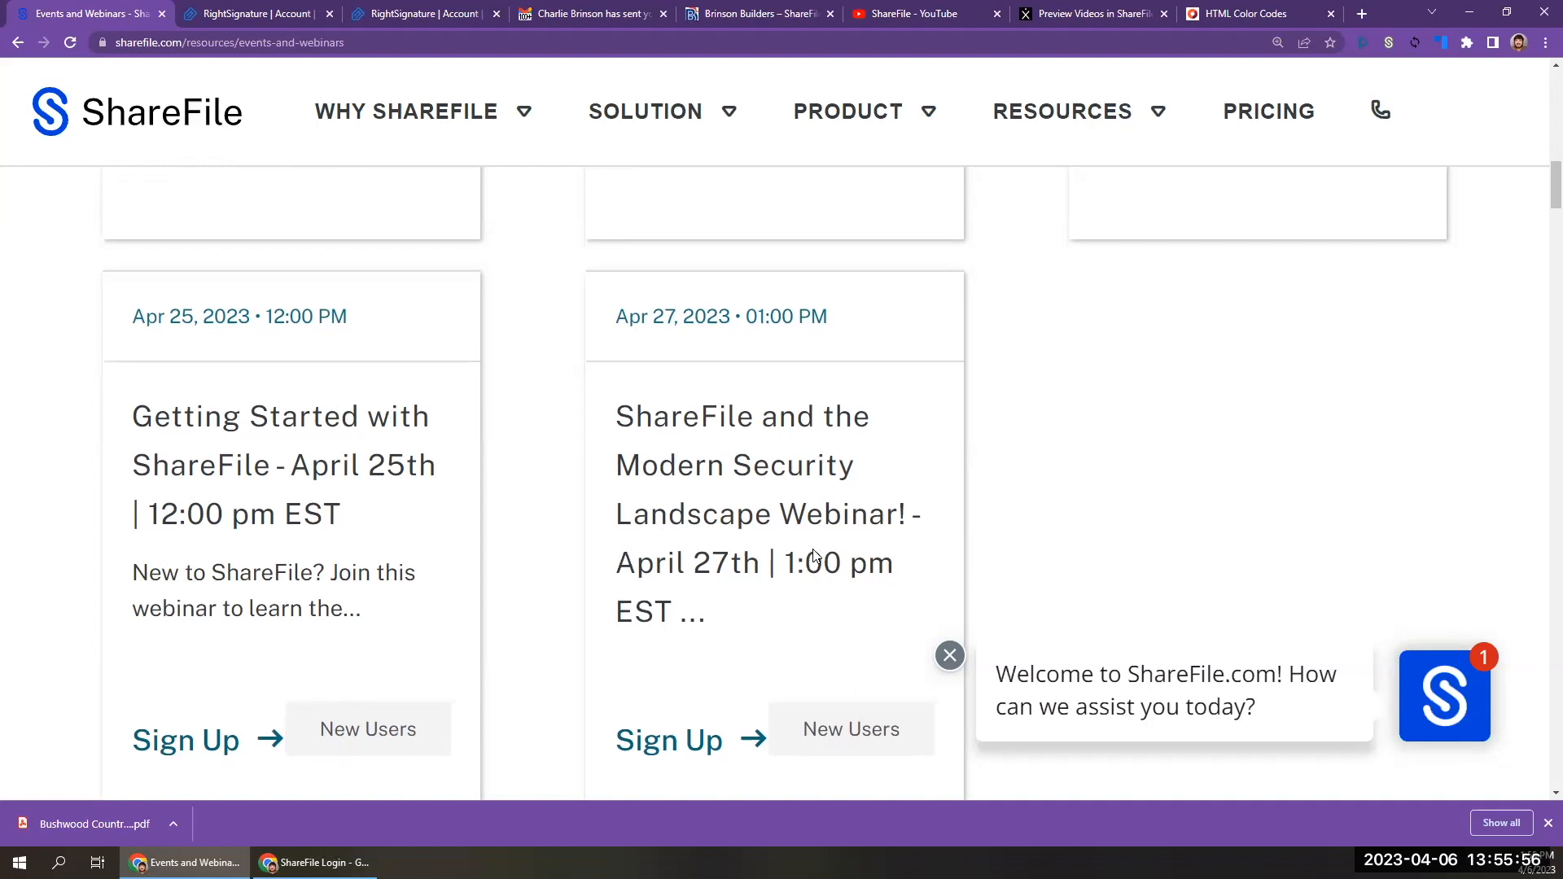